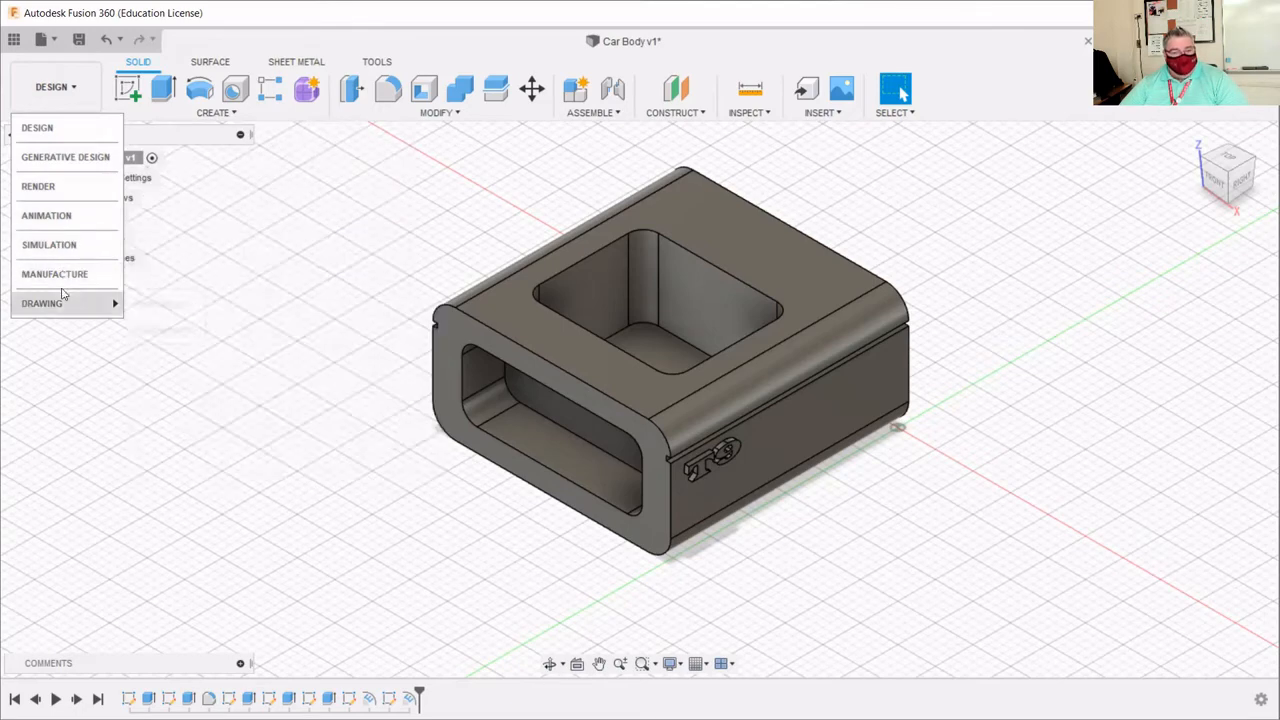
# - Create a new drawing from the design using only the selected car body, with ASME standard, inches and a B (17in x 11in) sheet
pyautogui.moveTo(64, 304)
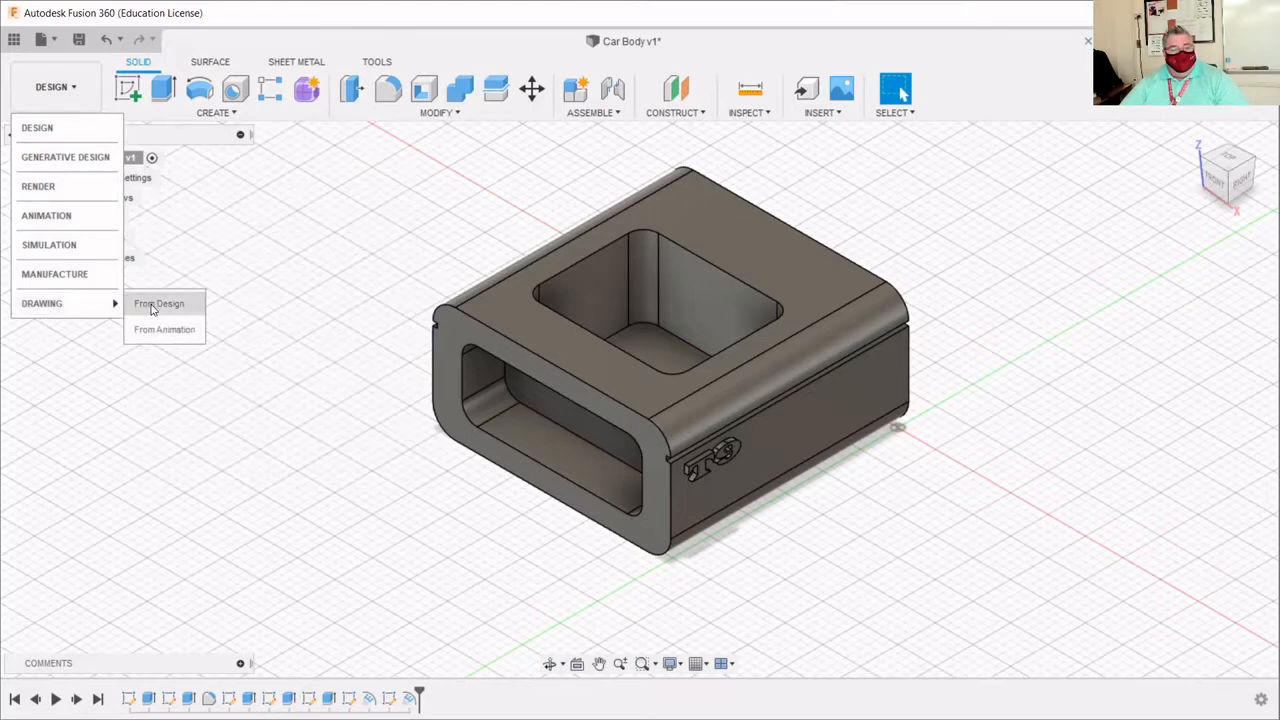
pyautogui.click(152, 306)
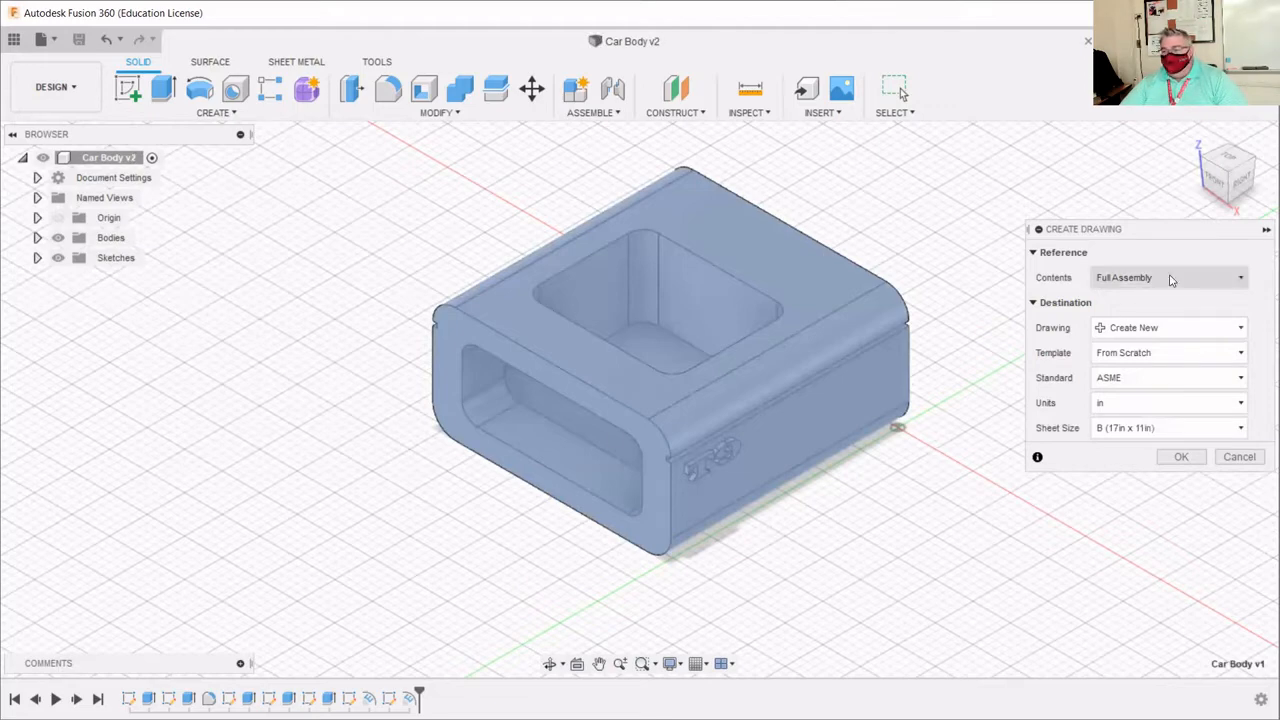
pyautogui.click(1172, 279)
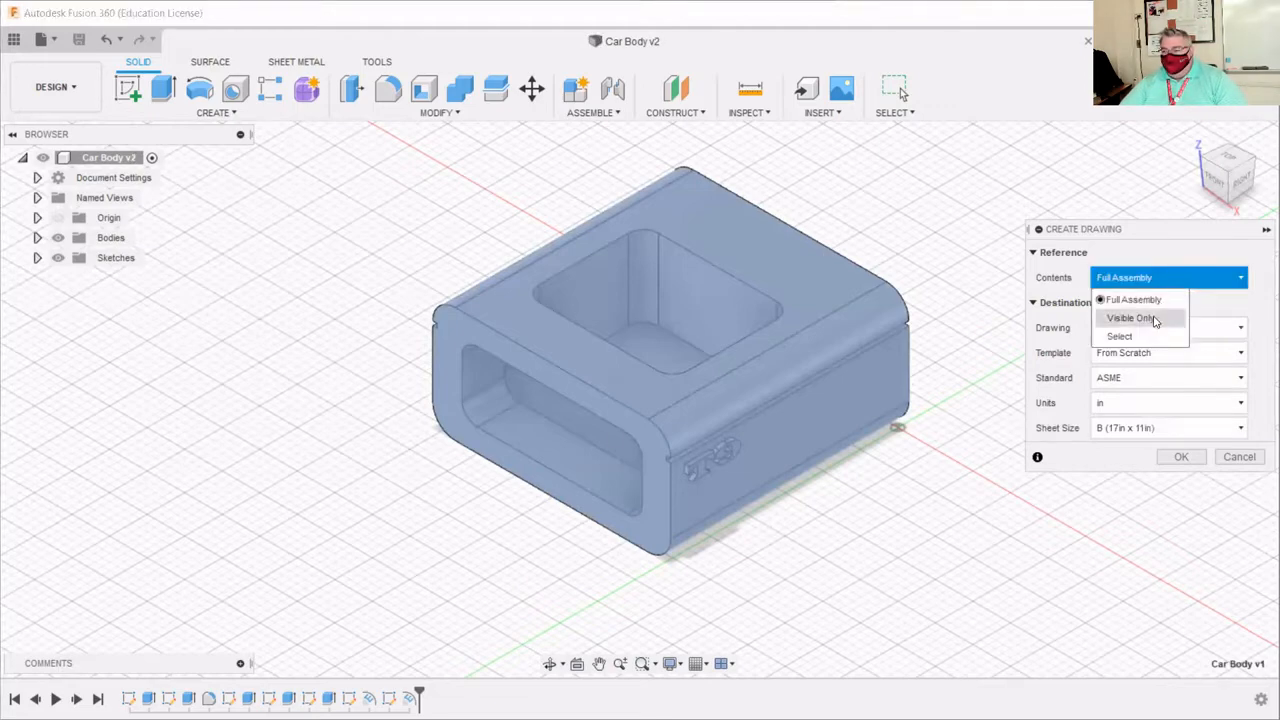
pyautogui.click(1148, 337)
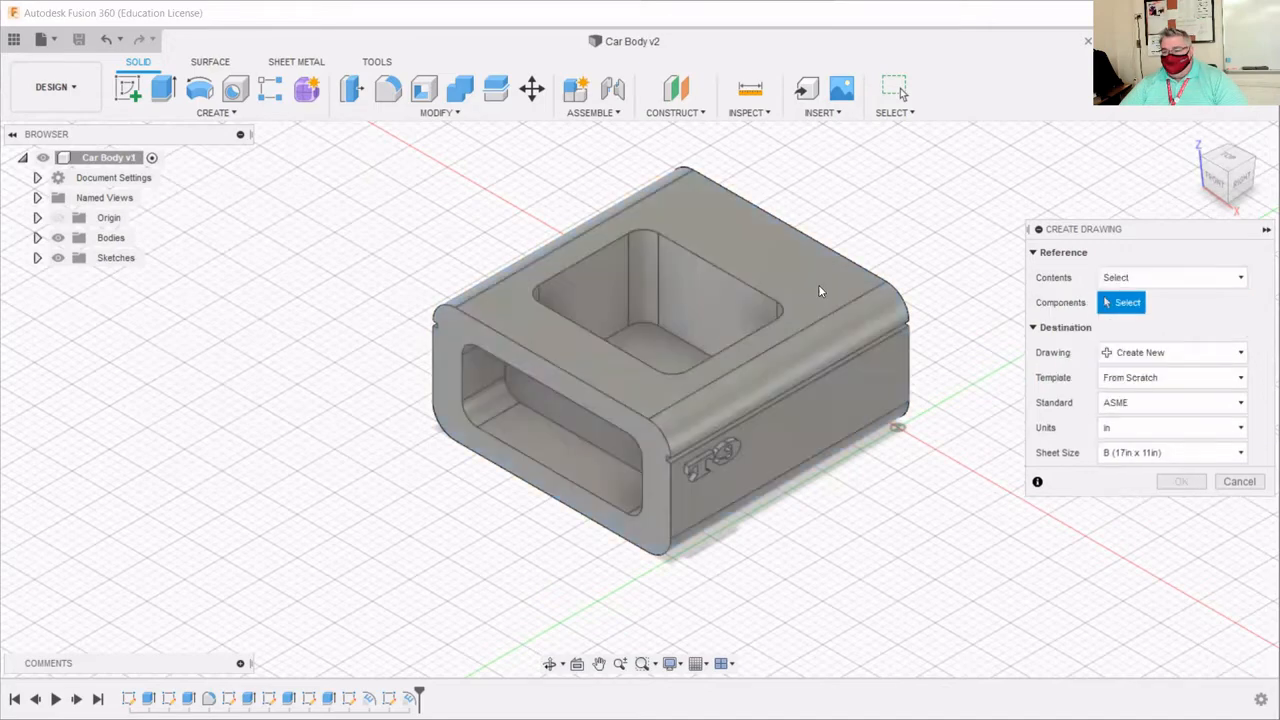
pyautogui.click(806, 414)
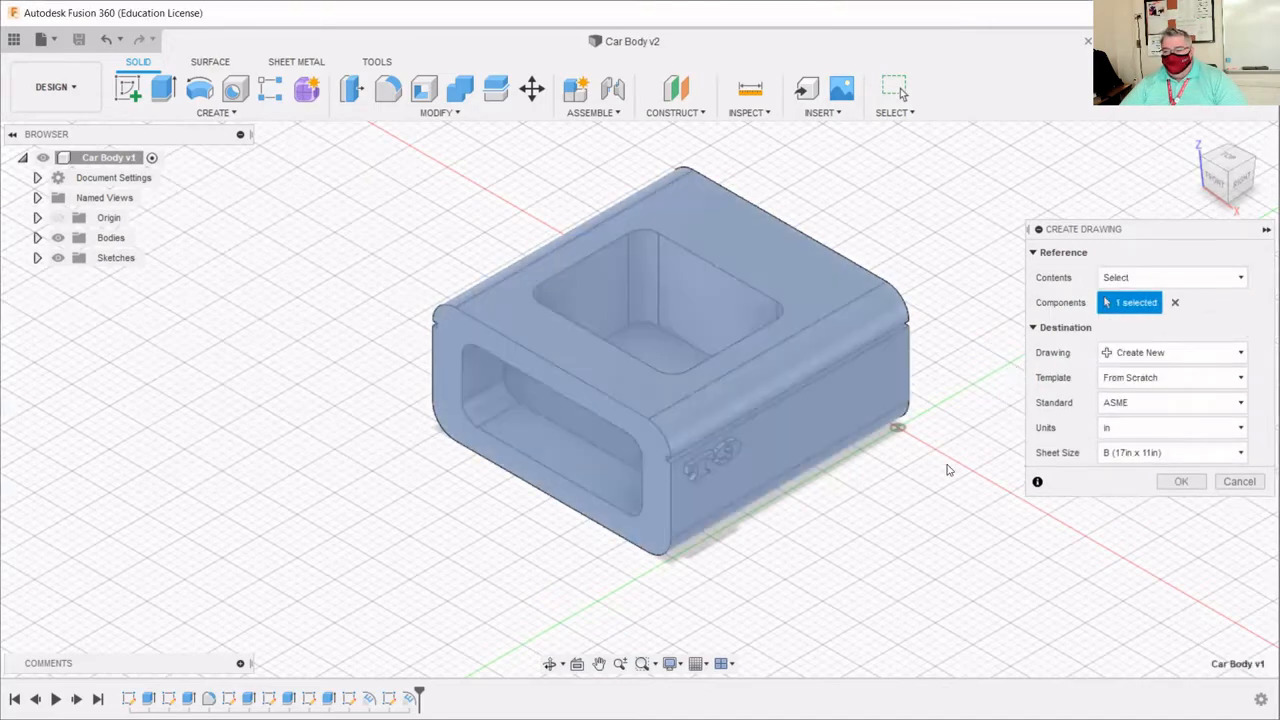
pyautogui.scroll(-2, 402, 369)
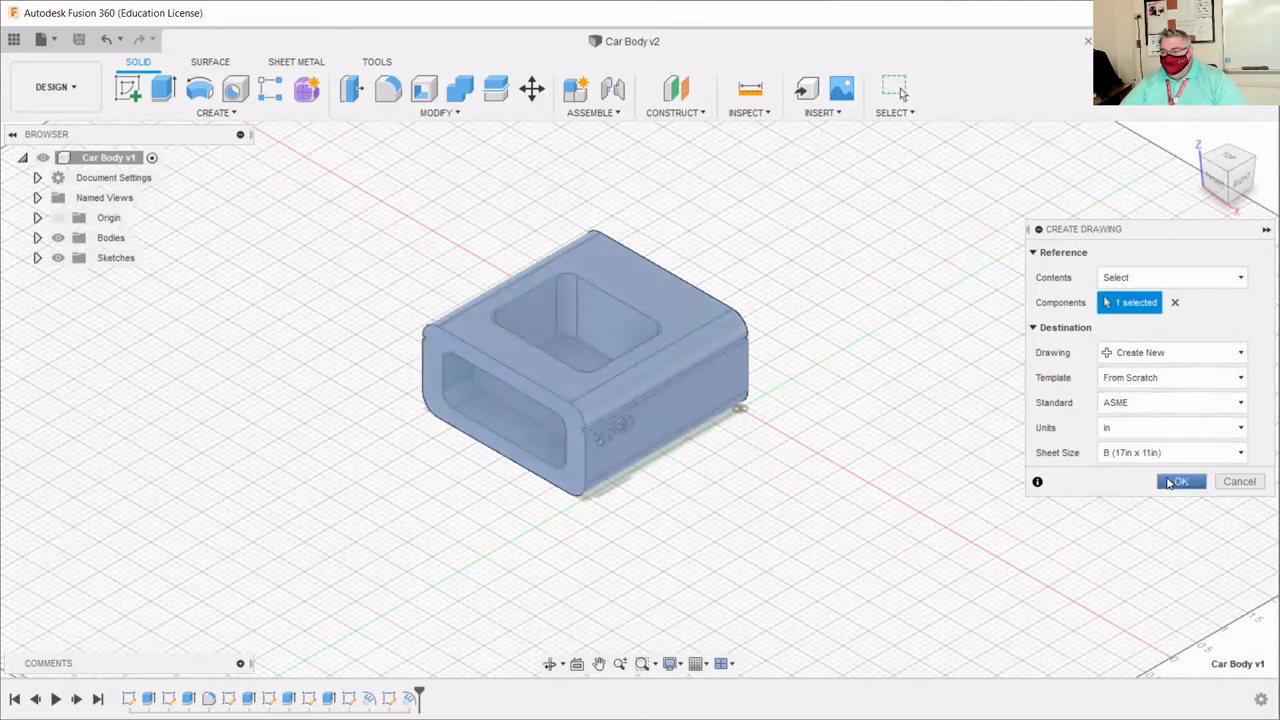
pyautogui.click(1170, 481)
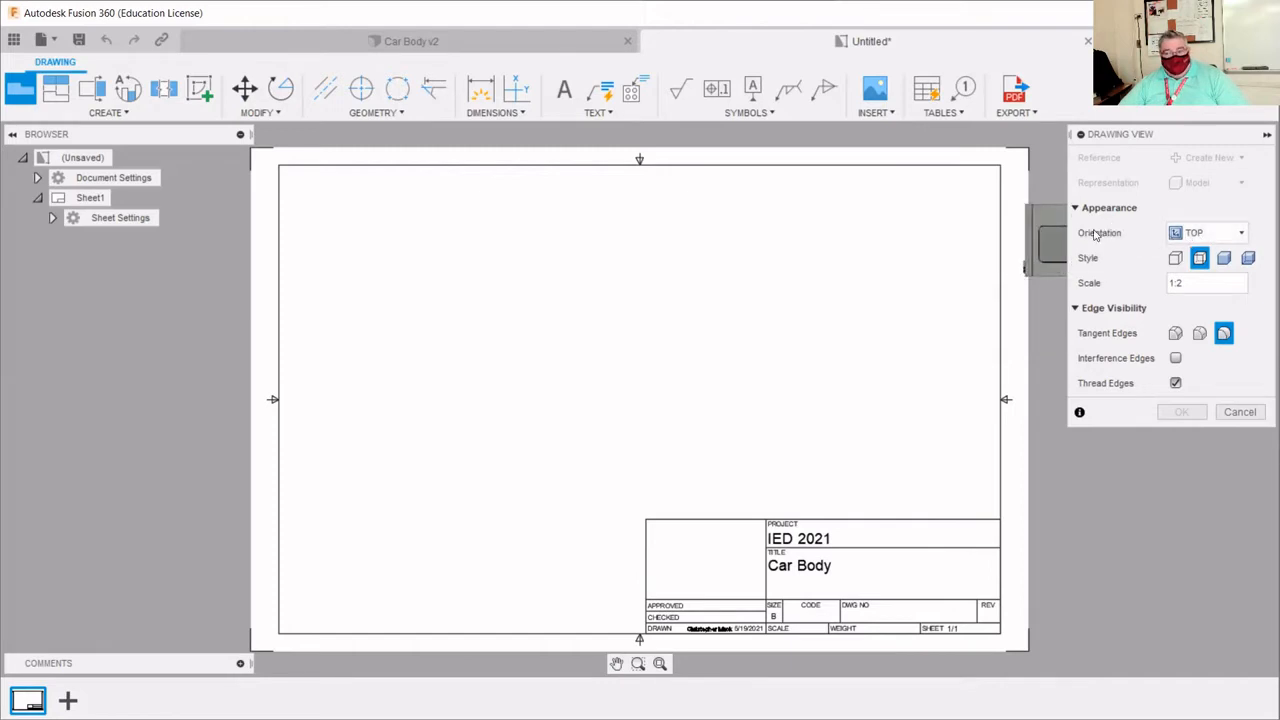
# - Try a scale of 1 for the car body's top base view
pyautogui.click(1197, 233)
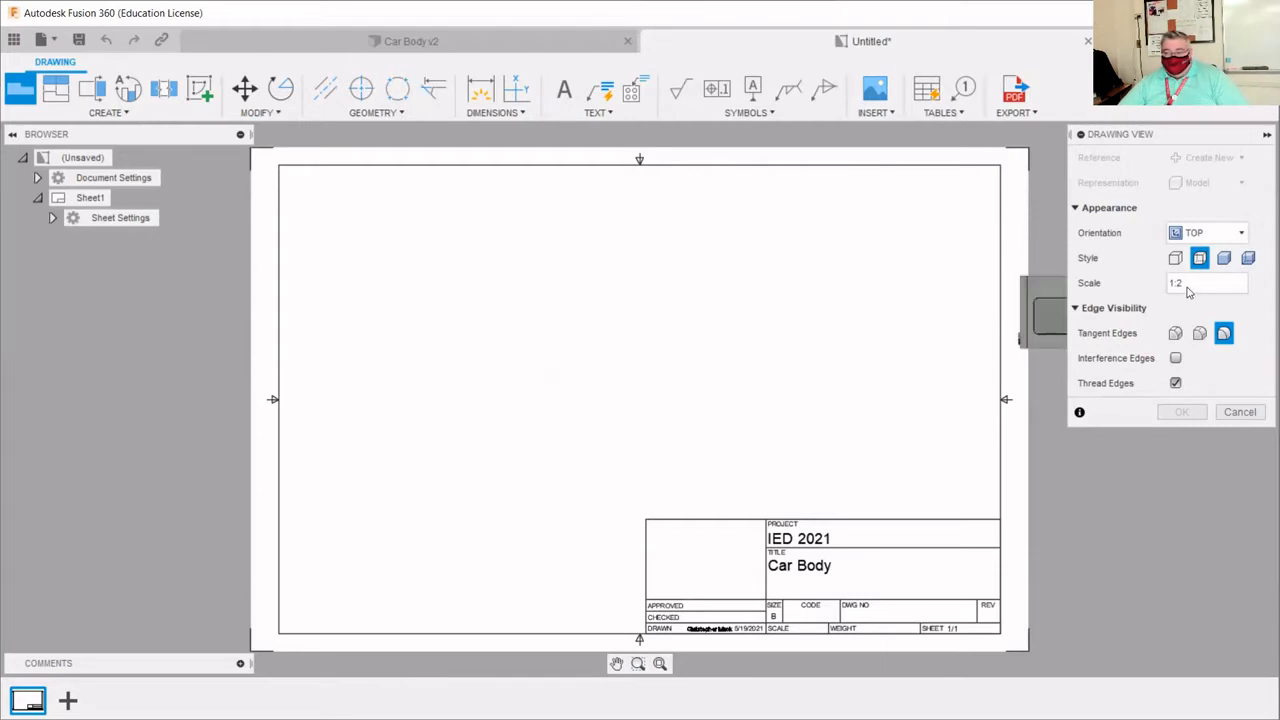
pyautogui.moveTo(1183, 285); pyautogui.dragTo(1170, 285)
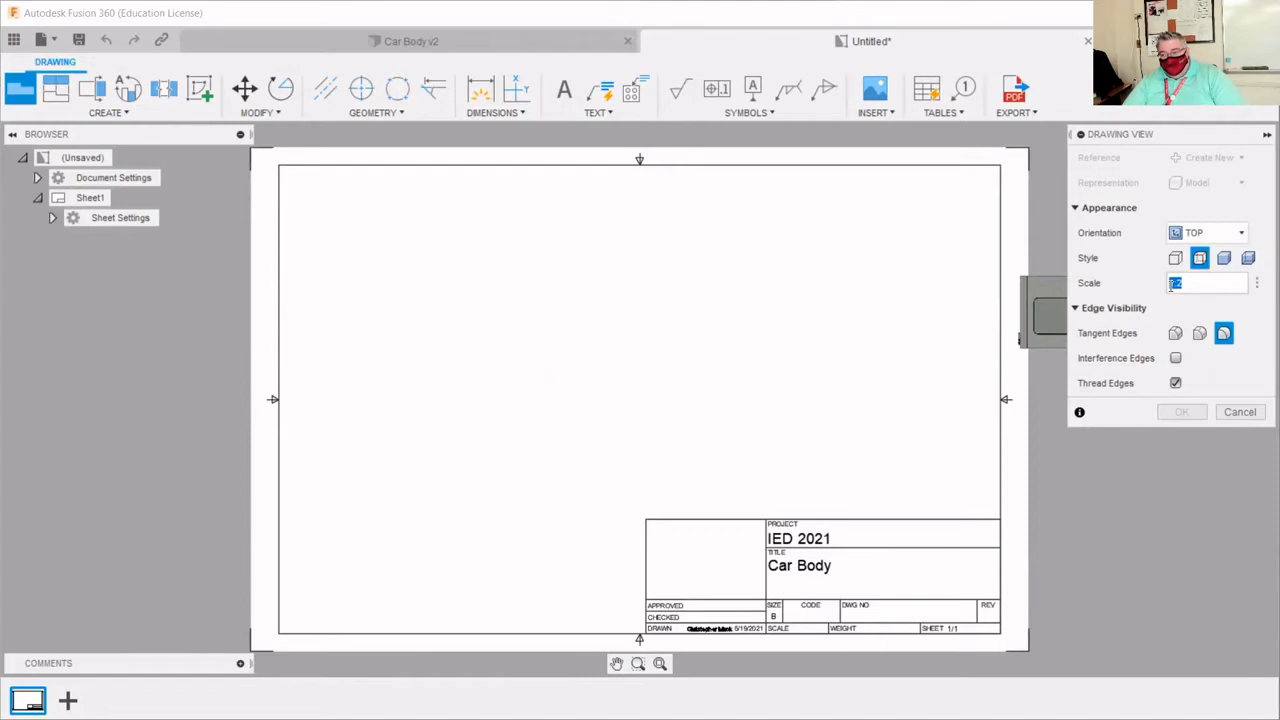
pyautogui.write('1')
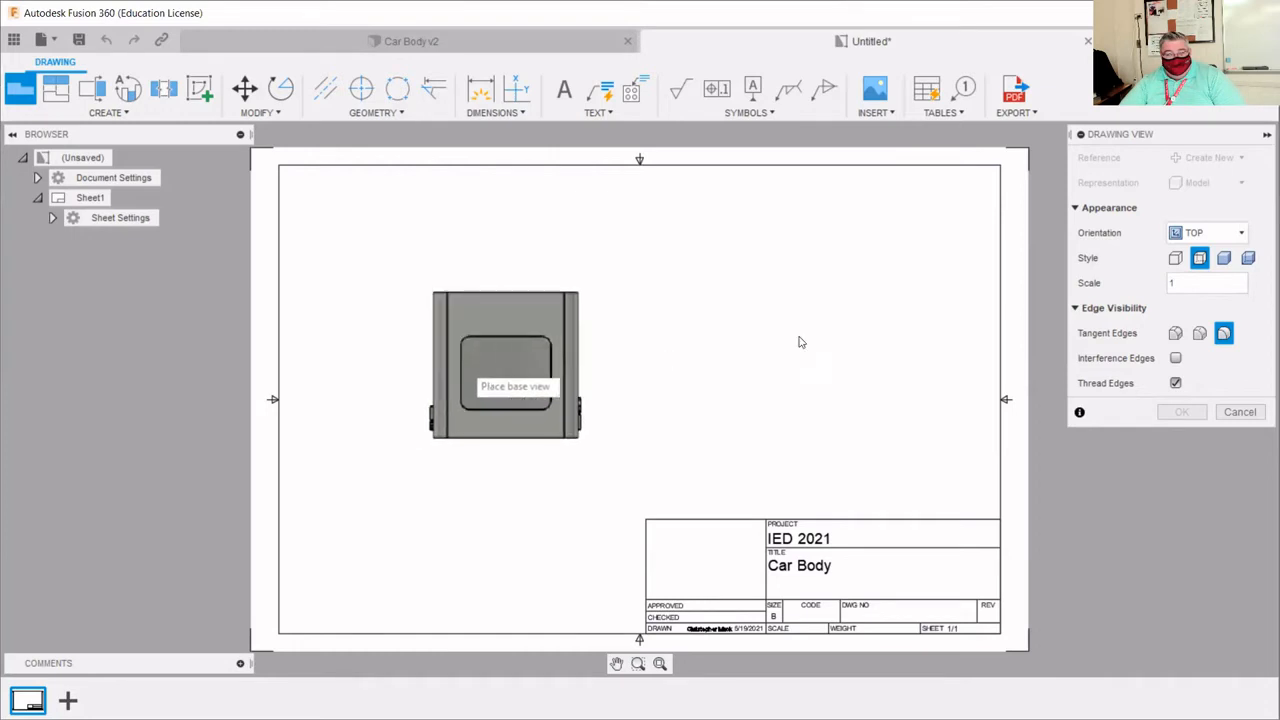
pyautogui.doubleClick(1181, 283)
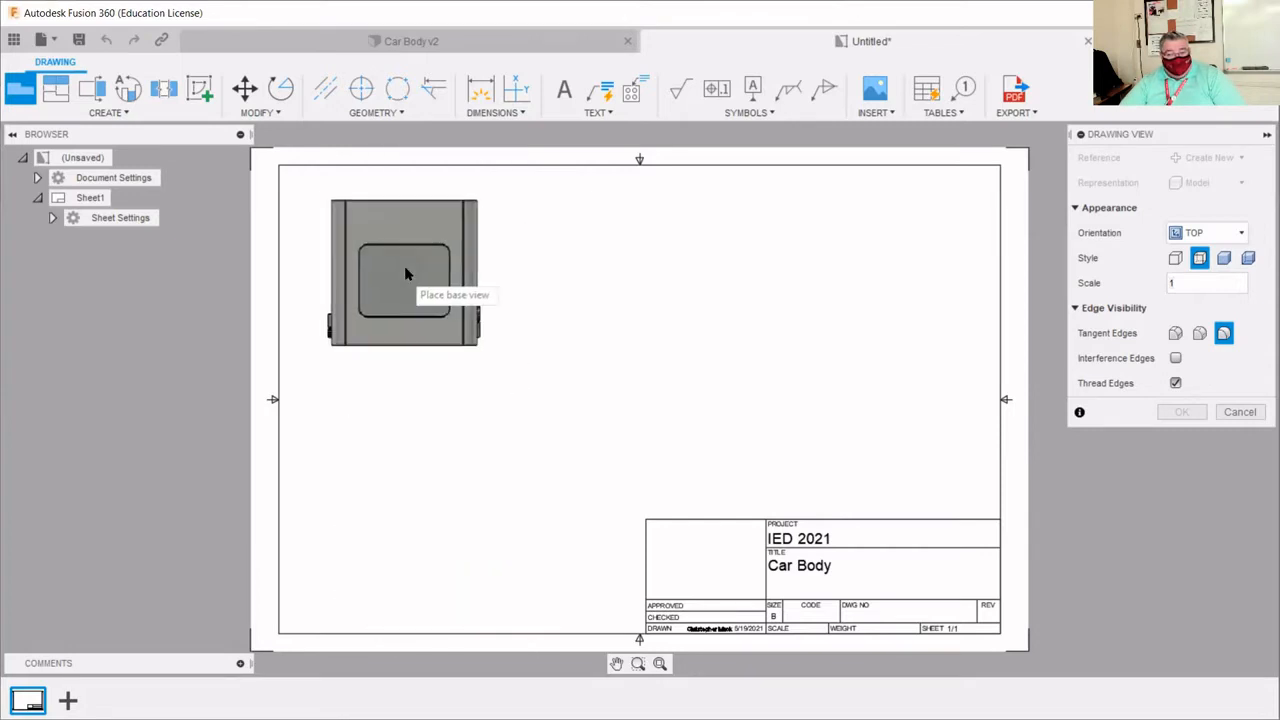
# - Set the base view's scale to 2:3 and place the top view in the left half of the sheet, midway up
pyautogui.click(1185, 283)
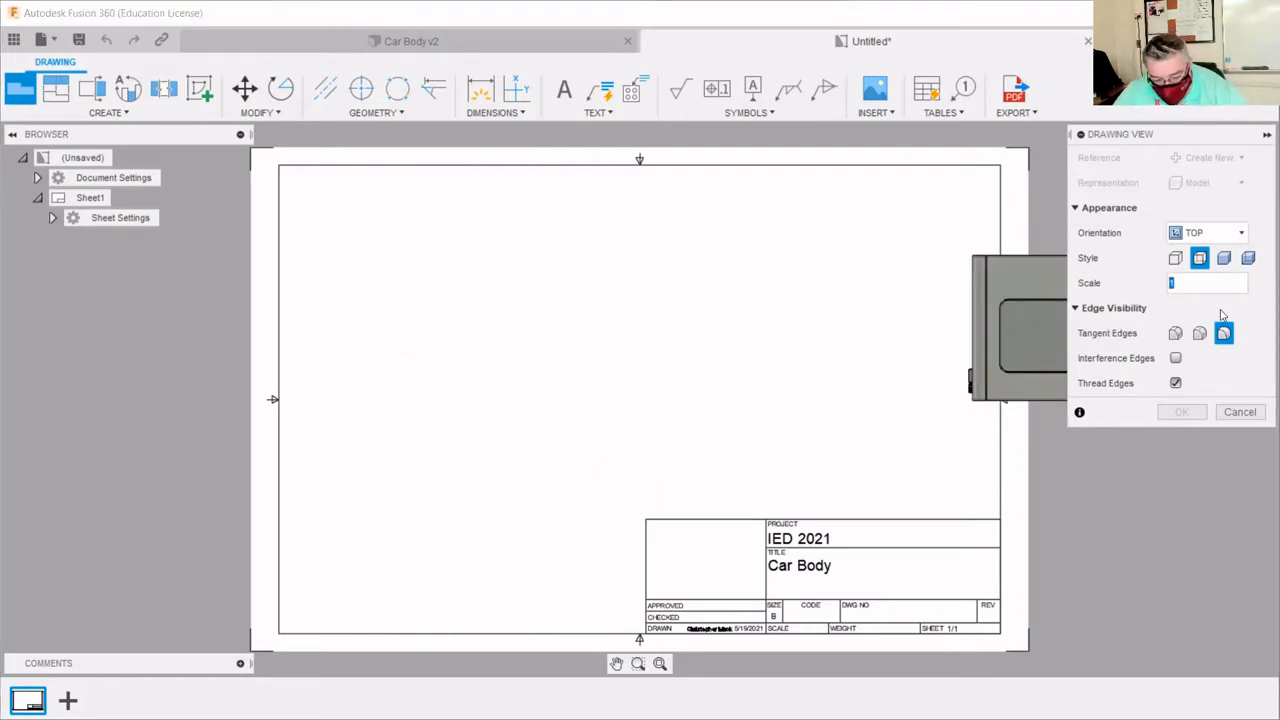
pyautogui.write('2')
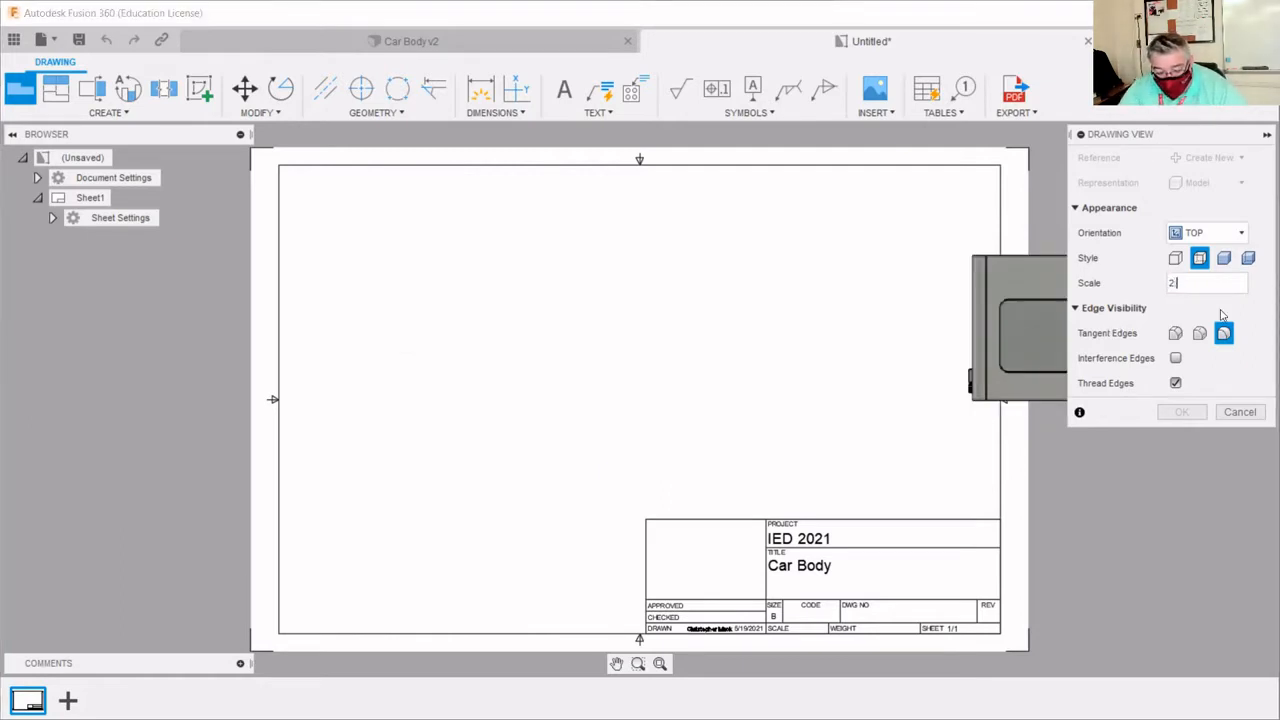
pyautogui.write(':3')
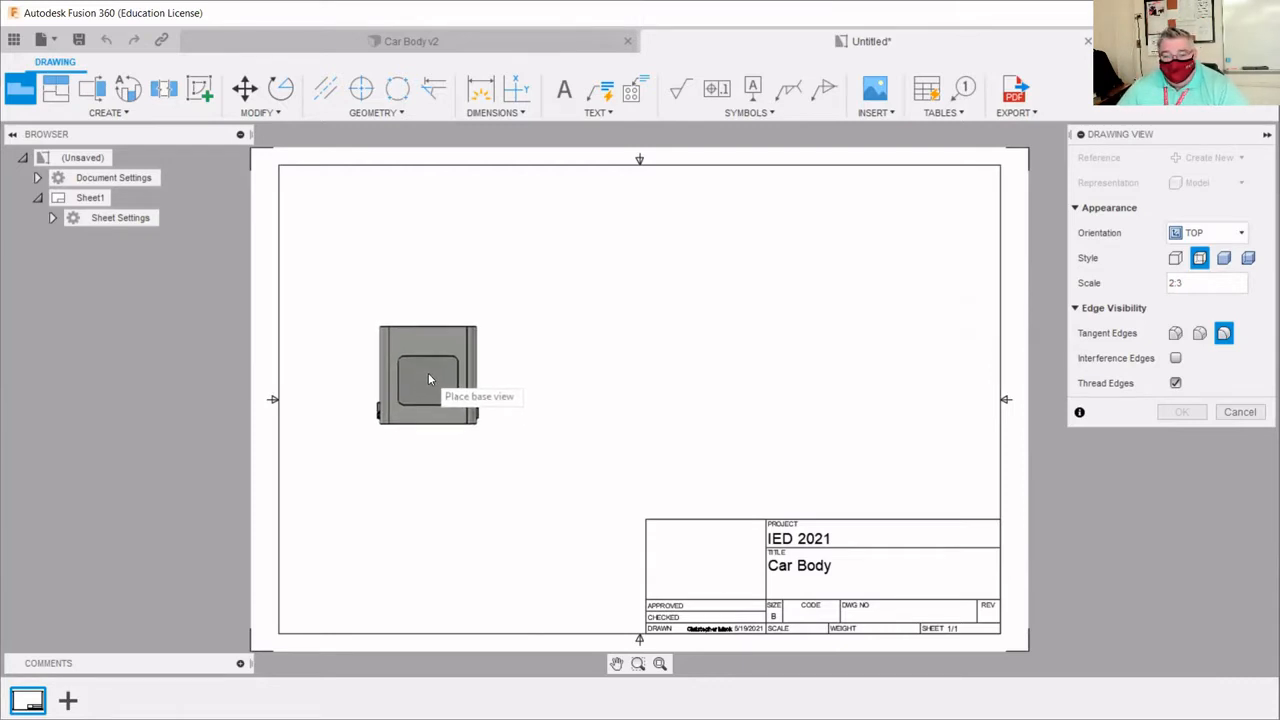
pyautogui.click(436, 378)
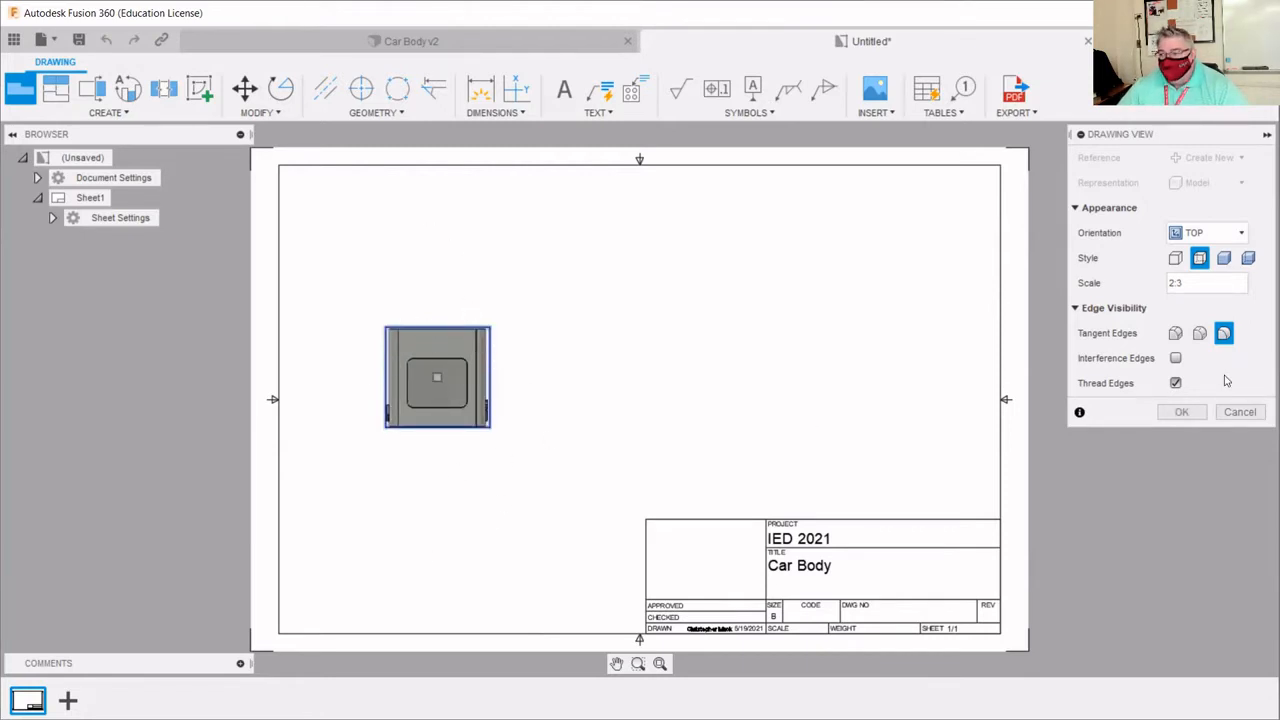
pyautogui.click(1183, 412)
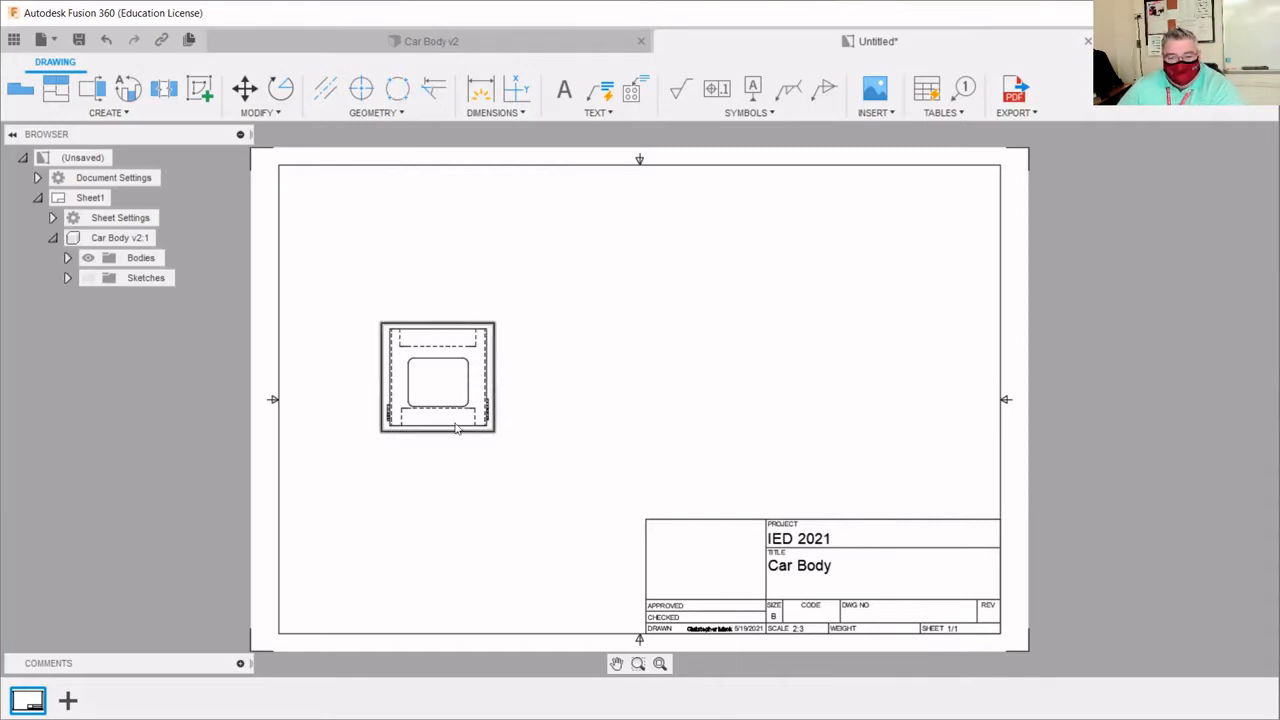
pyautogui.scroll(3, 405, 356)
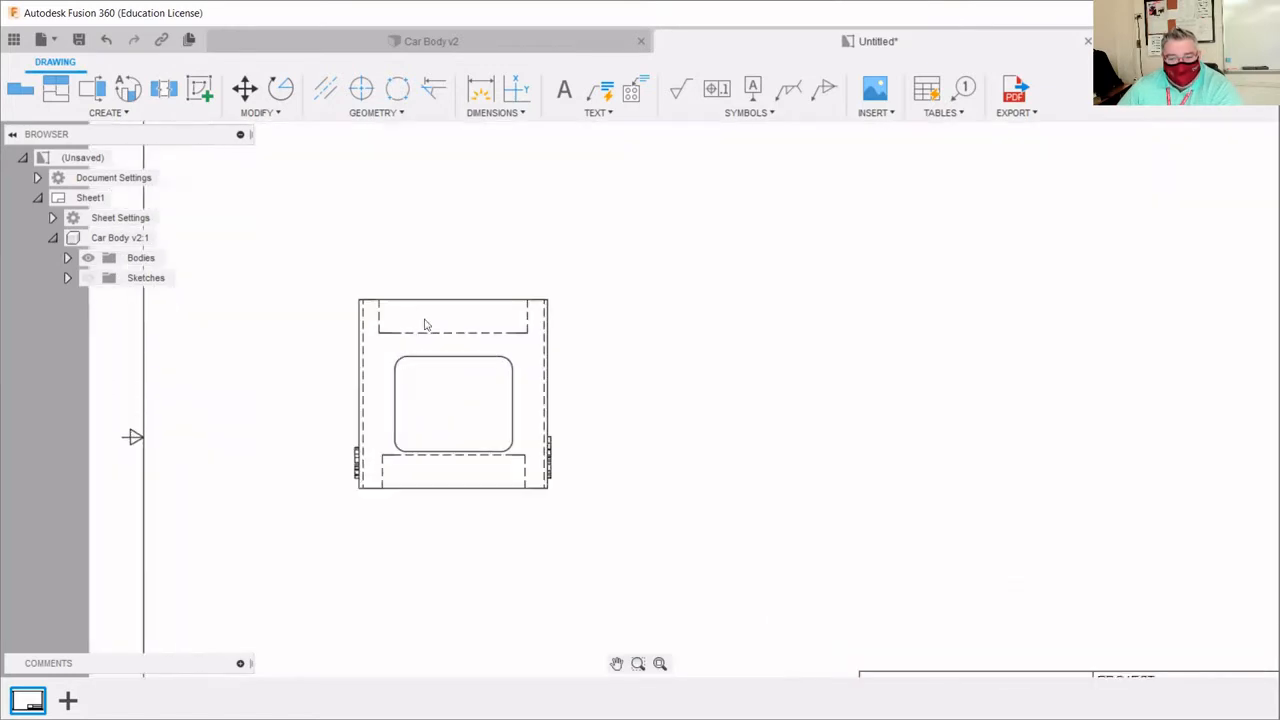
pyautogui.scroll(-3, 462, 443)
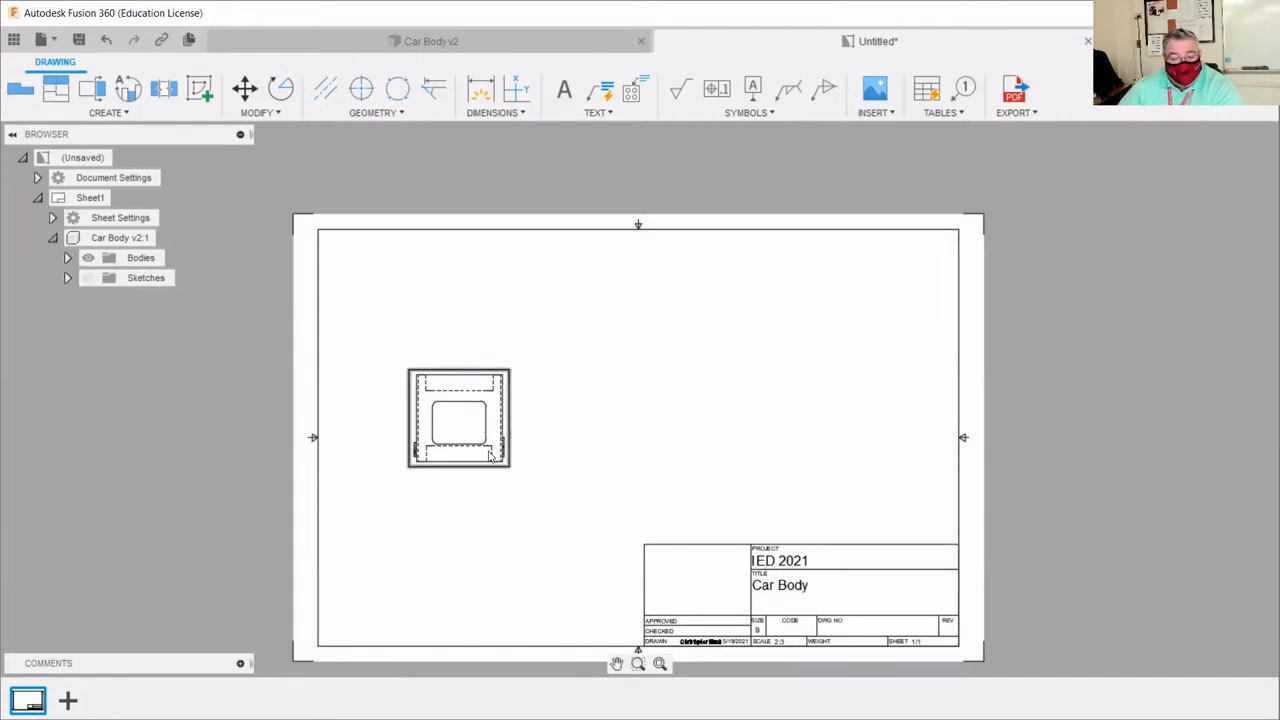
pyautogui.scroll(2, 462, 388)
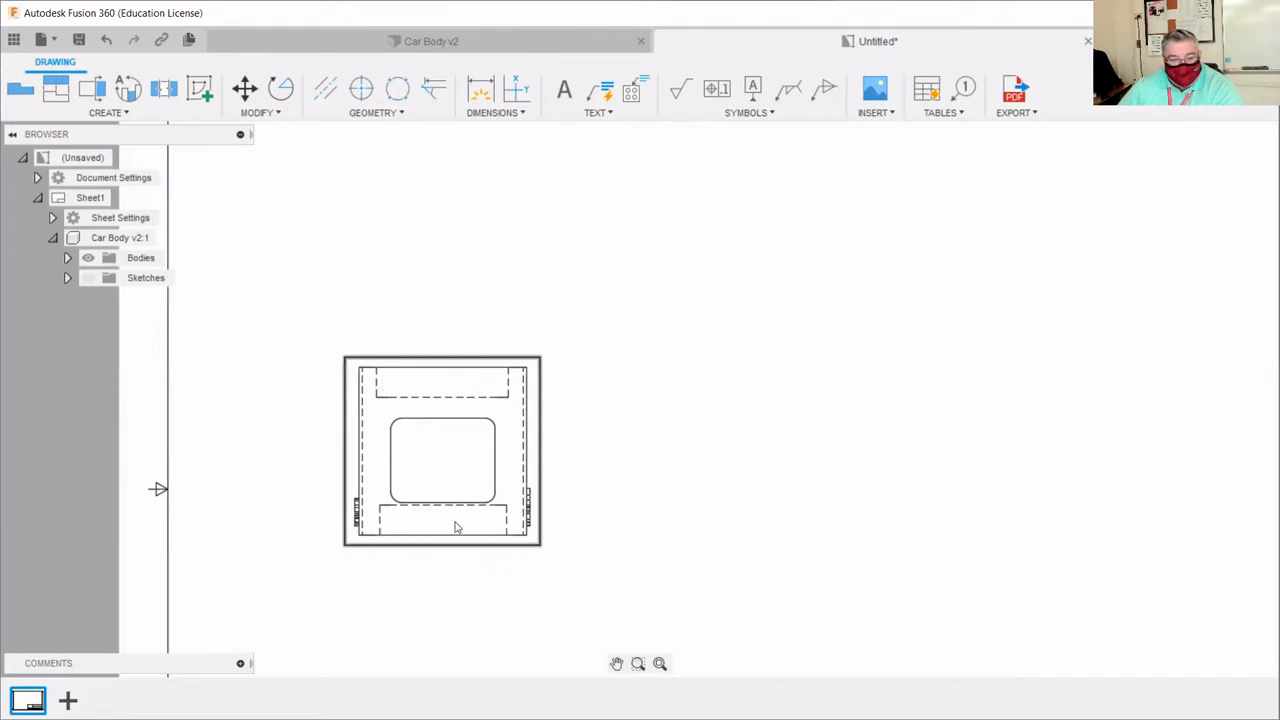
pyautogui.scroll(-3, 455, 527)
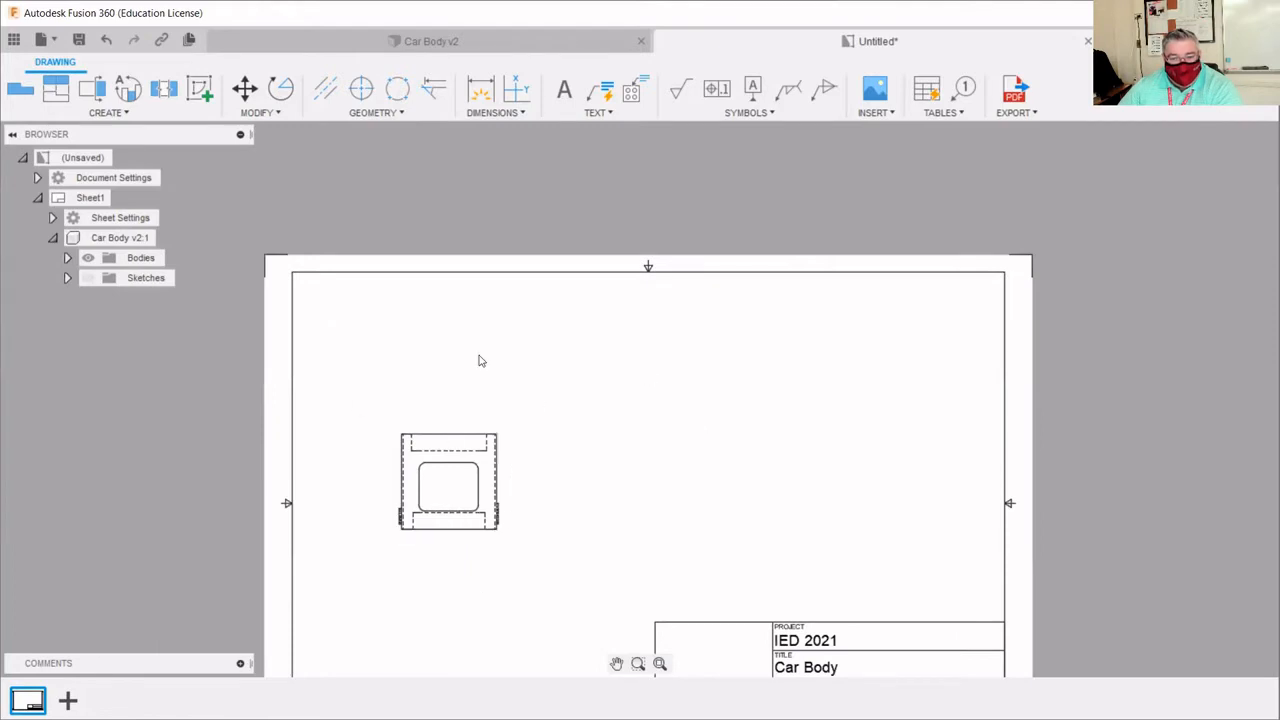
pyautogui.scroll(-2, 449, 222)
pyautogui.scroll(1, 558, 380)
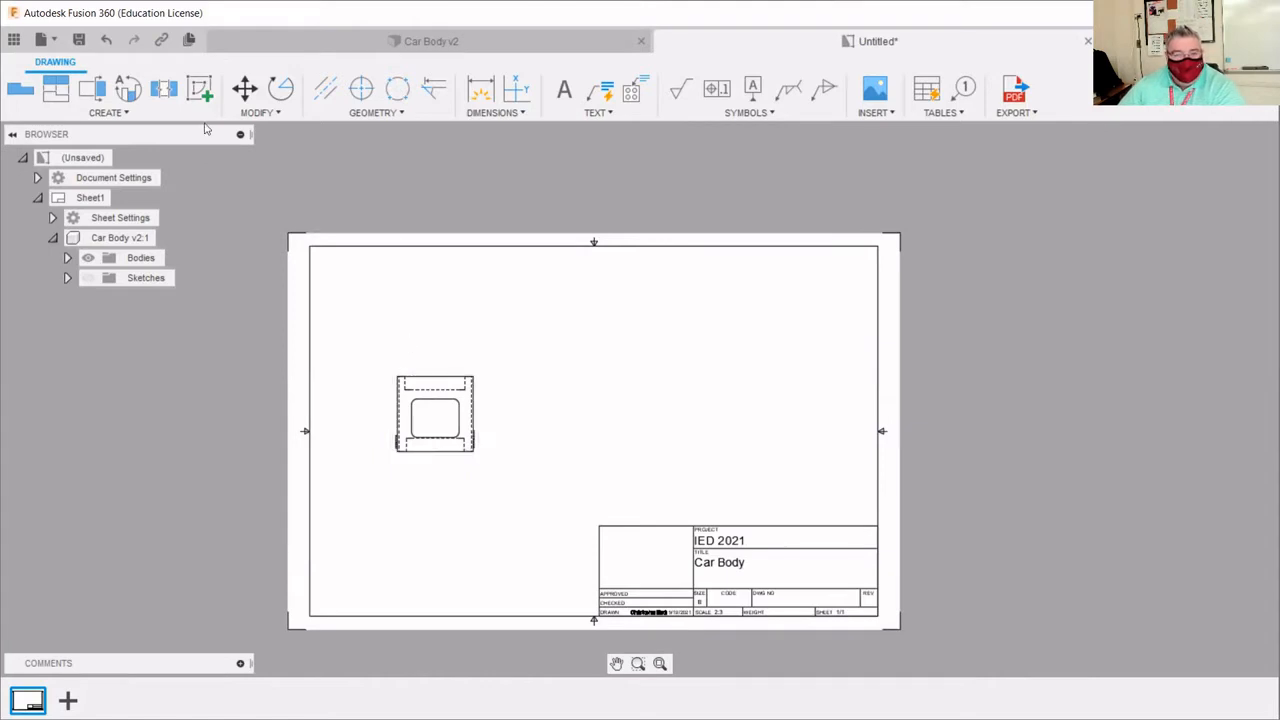
# - Project four views from the base view: one above, one below, an isometric at the sheet's upper right and a side view beneath it
pyautogui.click(57, 92)
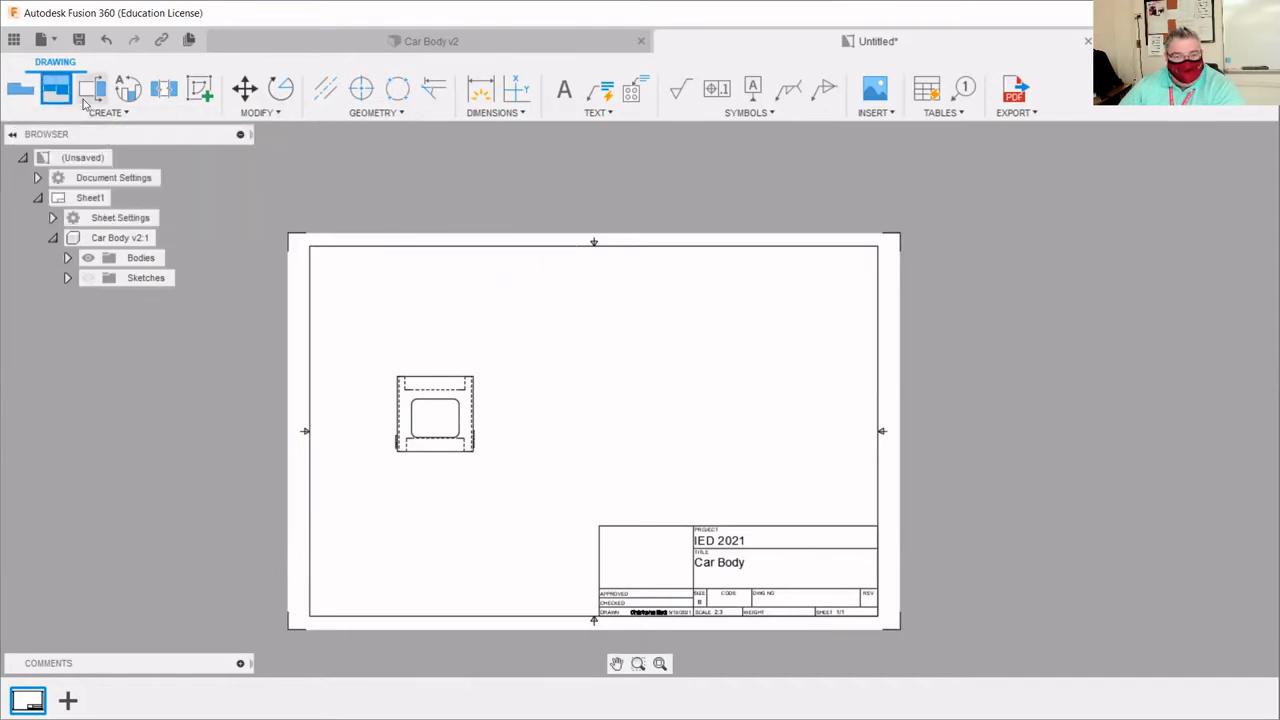
pyautogui.click(432, 402)
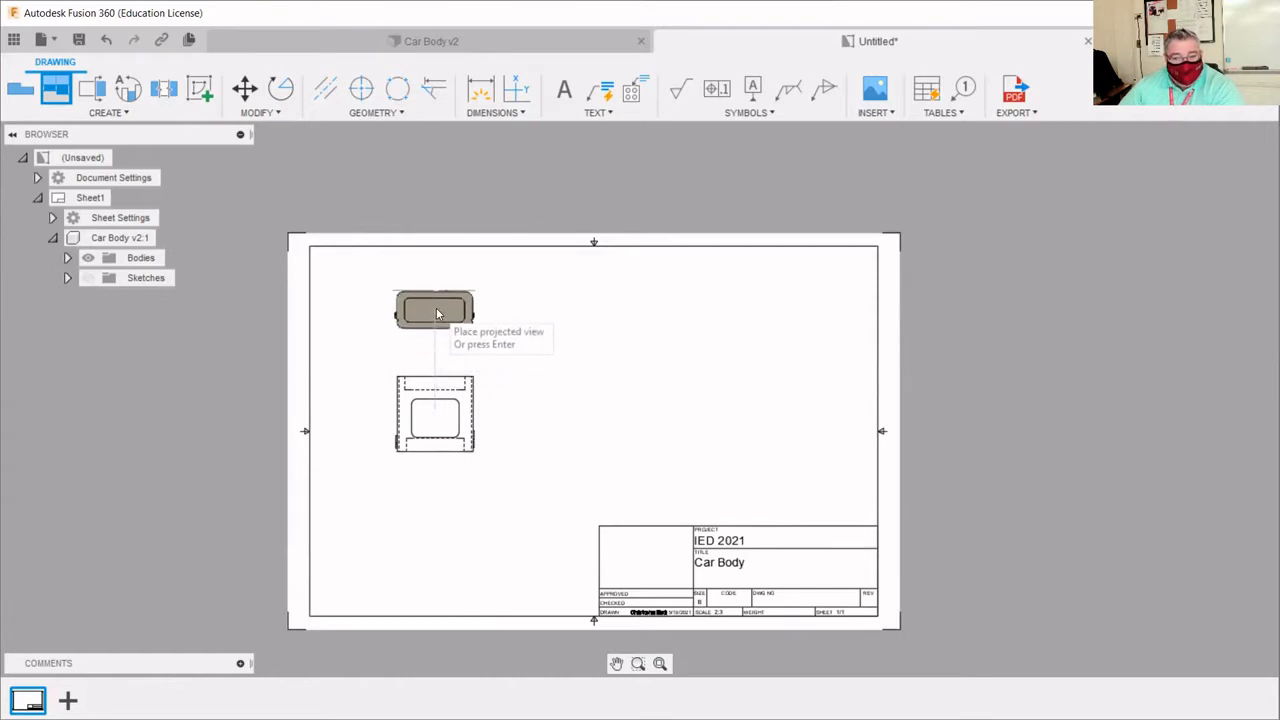
pyautogui.click(436, 314)
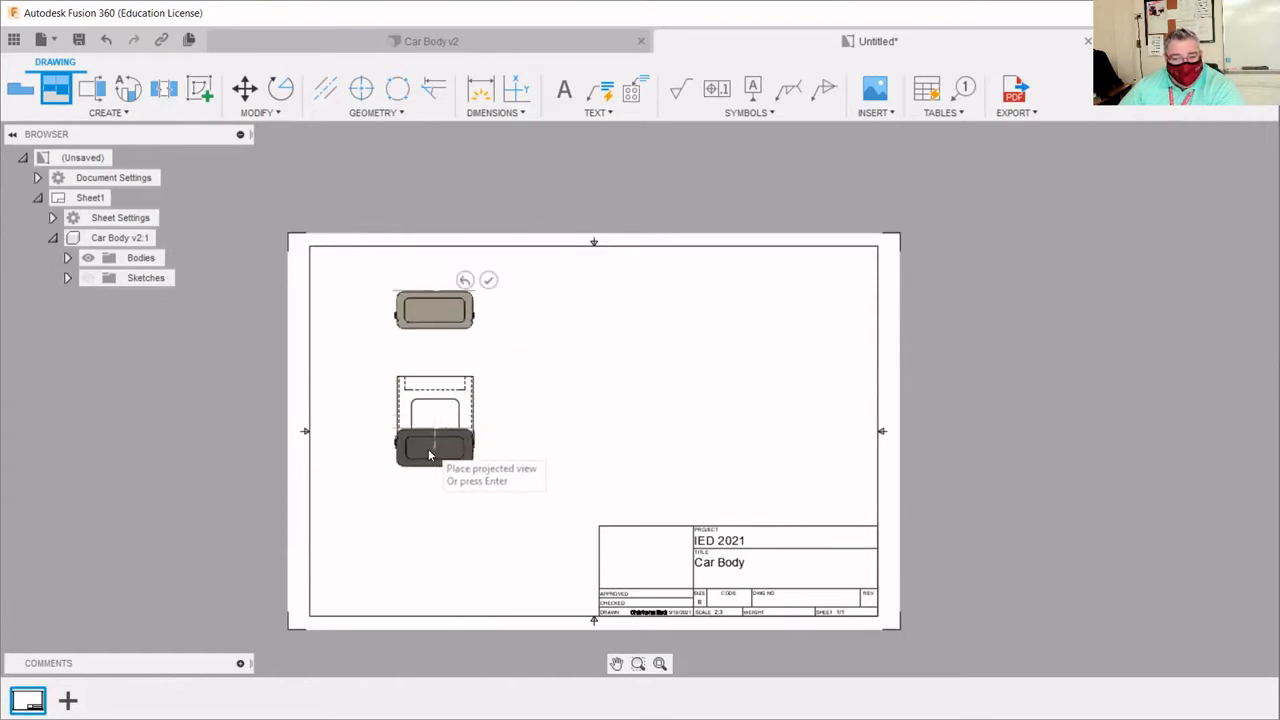
pyautogui.click(439, 521)
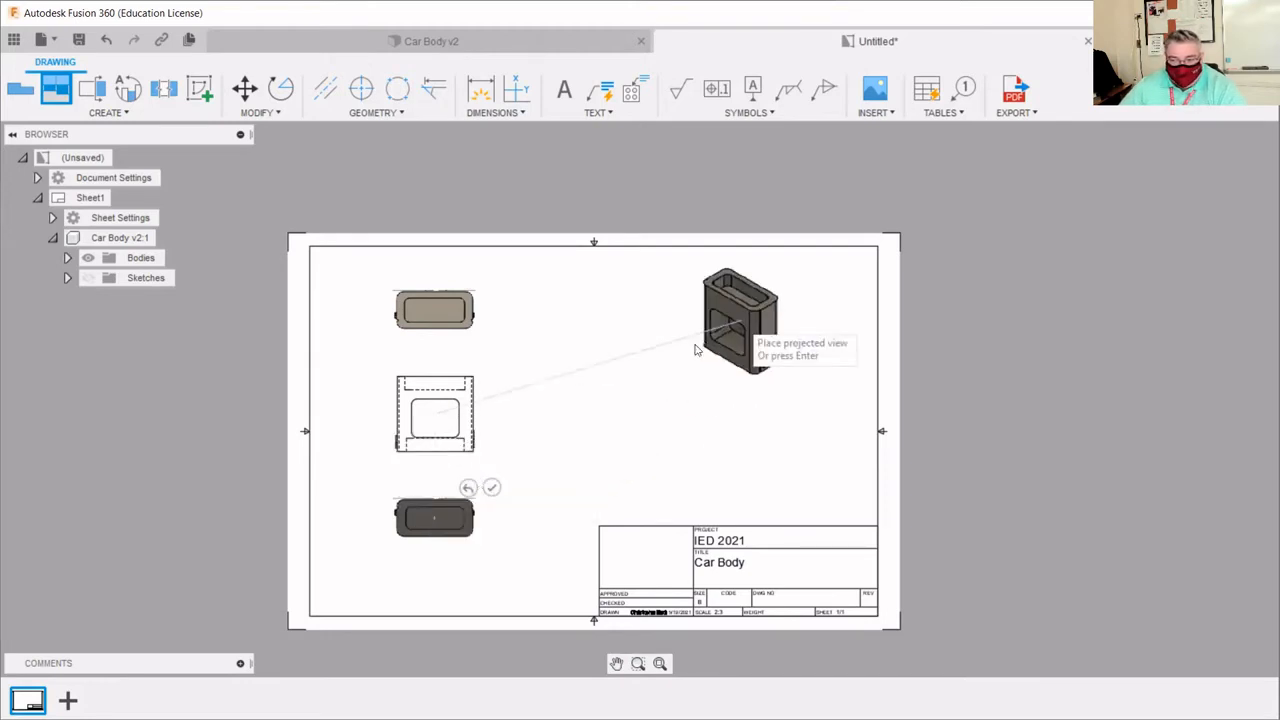
pyautogui.click(742, 322)
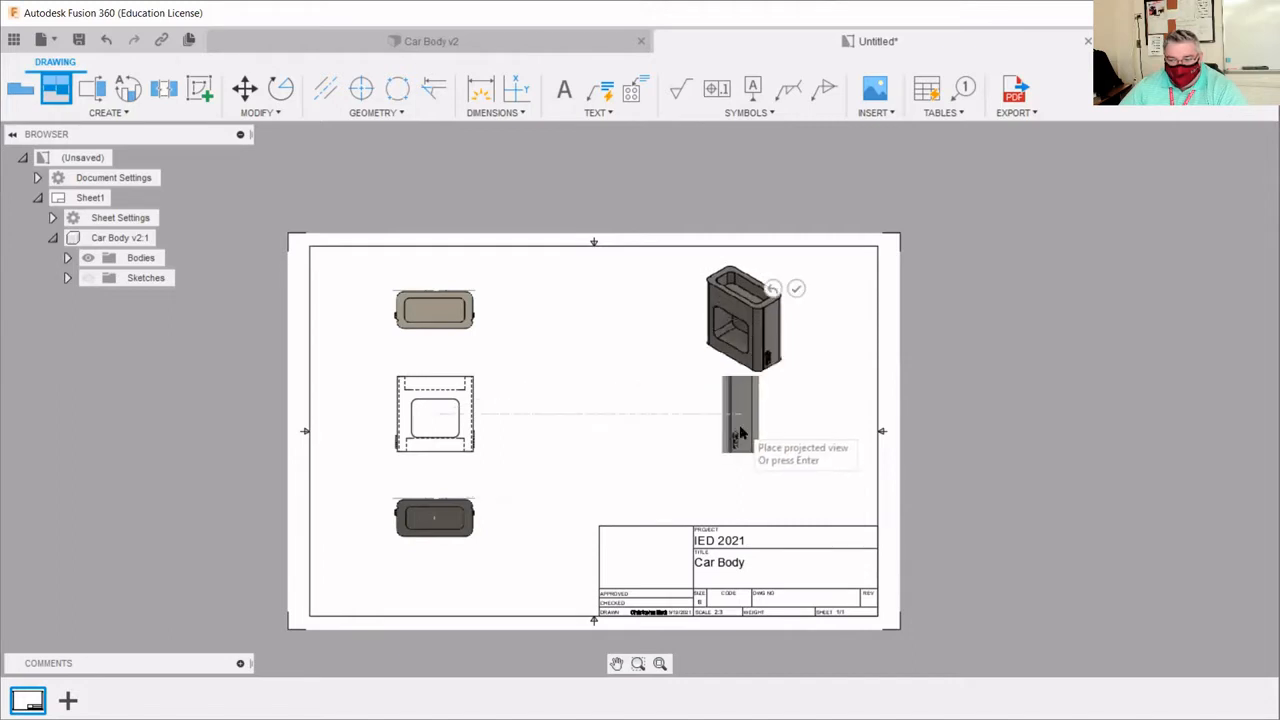
pyautogui.click(740, 440)
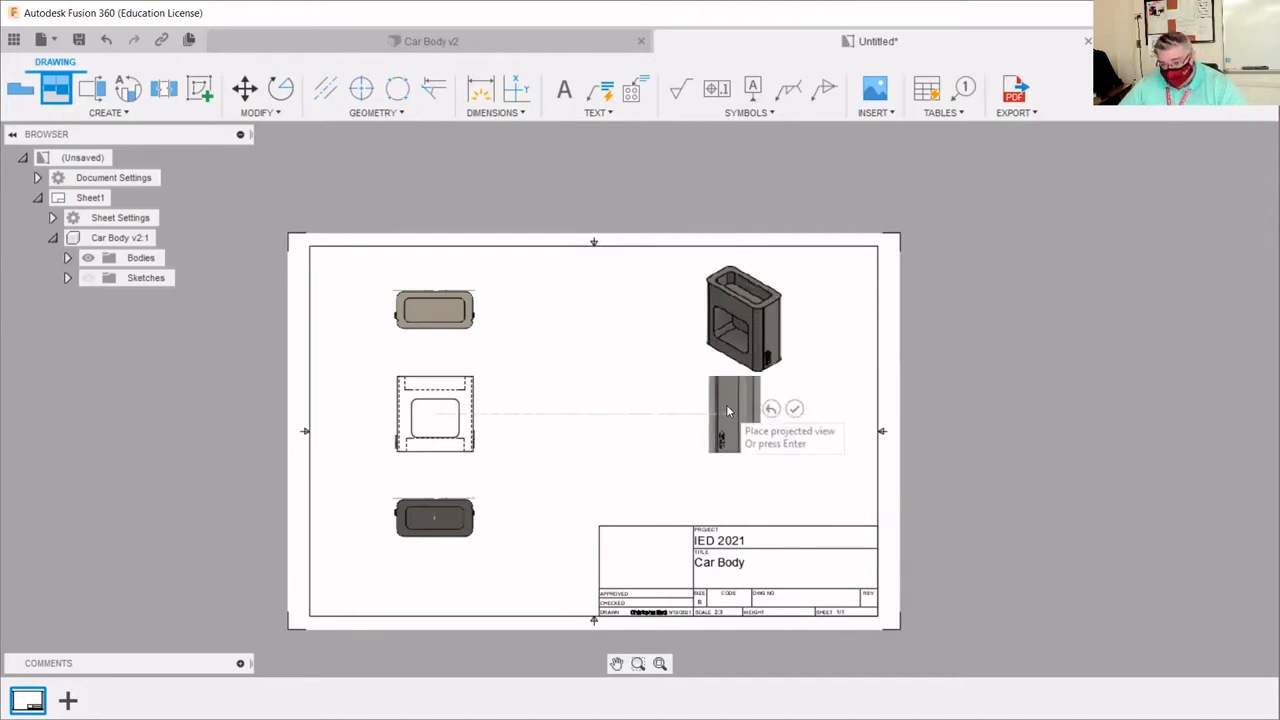
pyautogui.rightClick(728, 405)
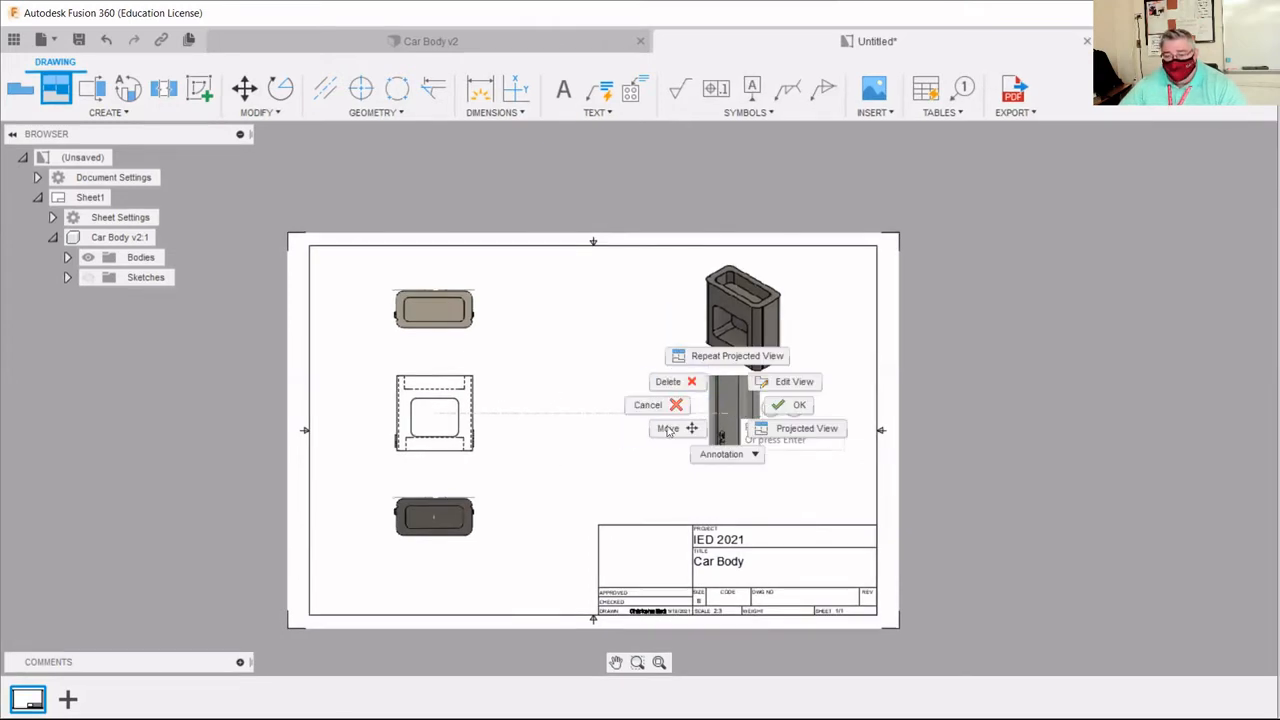
pyautogui.click(793, 402)
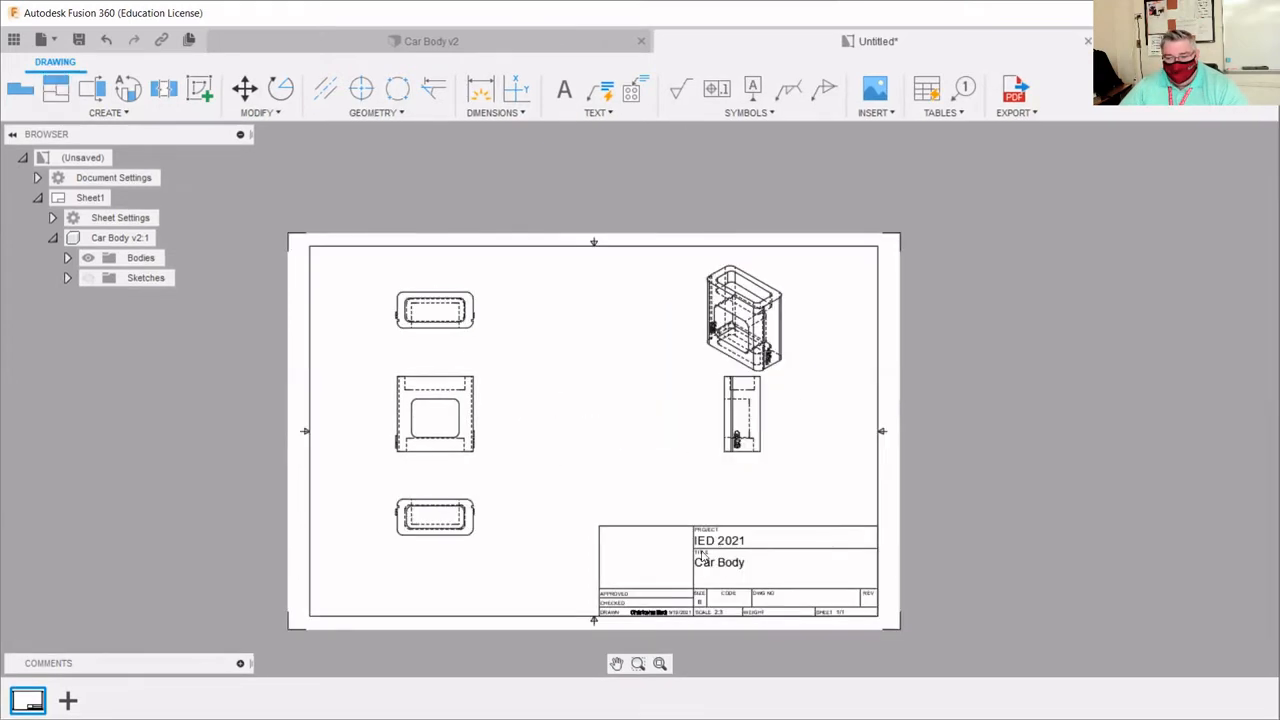
# - Move the base view down the sheet, closer to the projected view below it
pyautogui.click(437, 455)
pyautogui.click(434, 414)
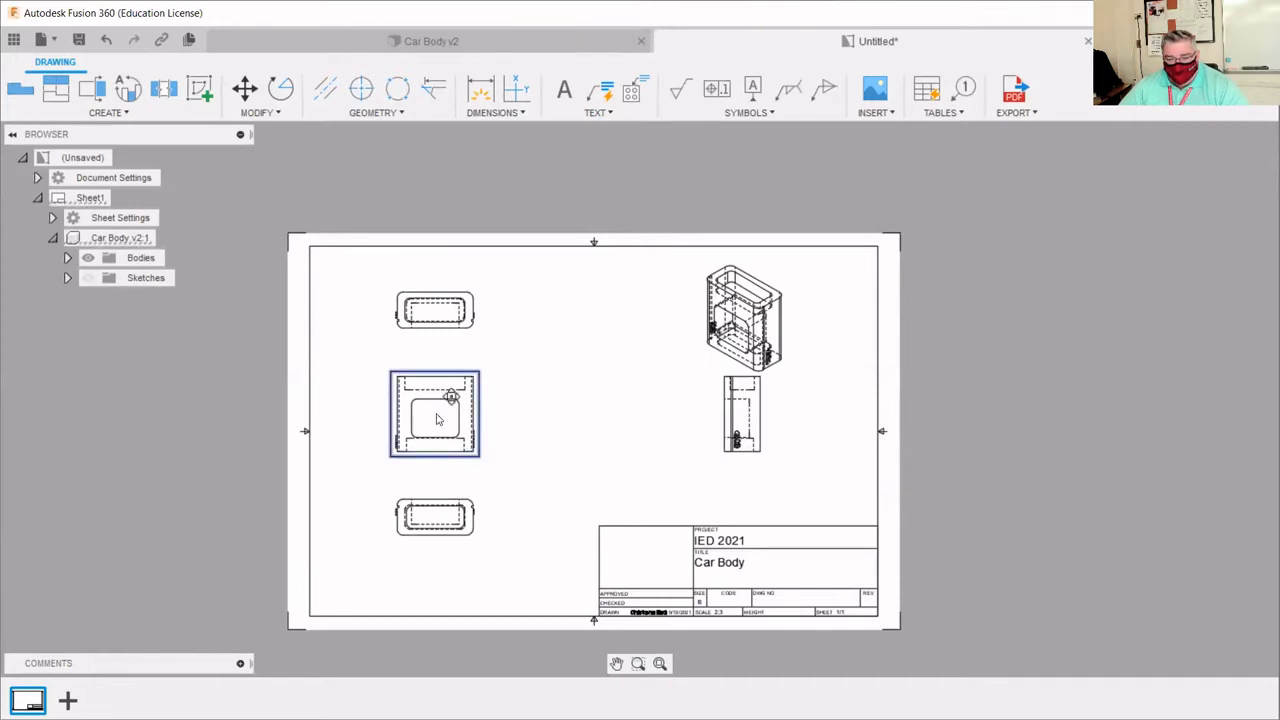
pyautogui.click(434, 444)
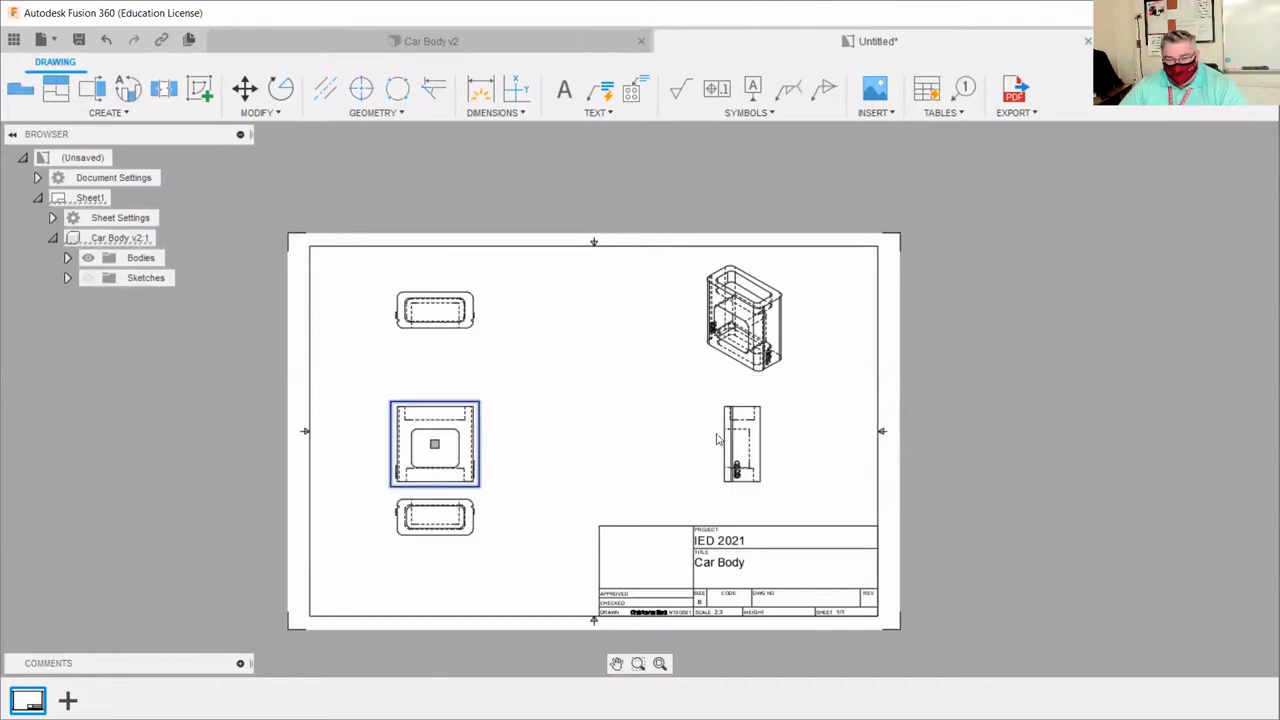
# - Move the isometric view slightly upward, away from the side view, and deselect it
pyautogui.click(738, 335)
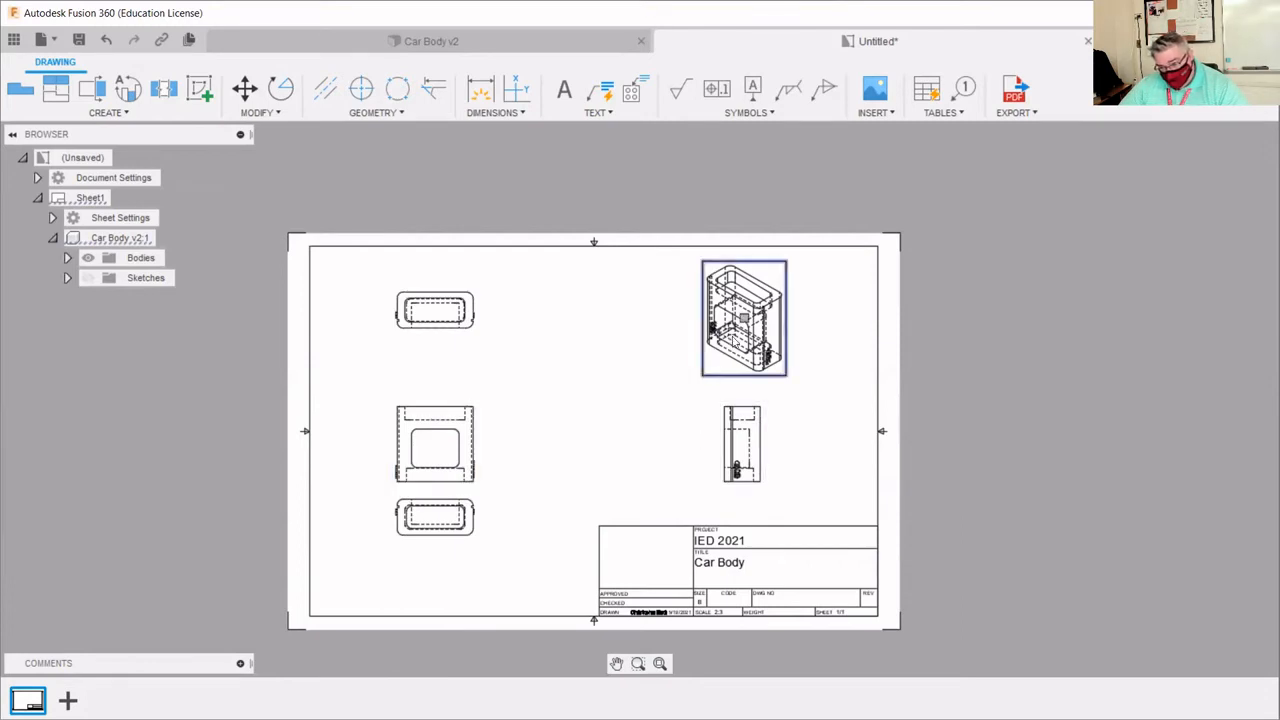
pyautogui.click(744, 320)
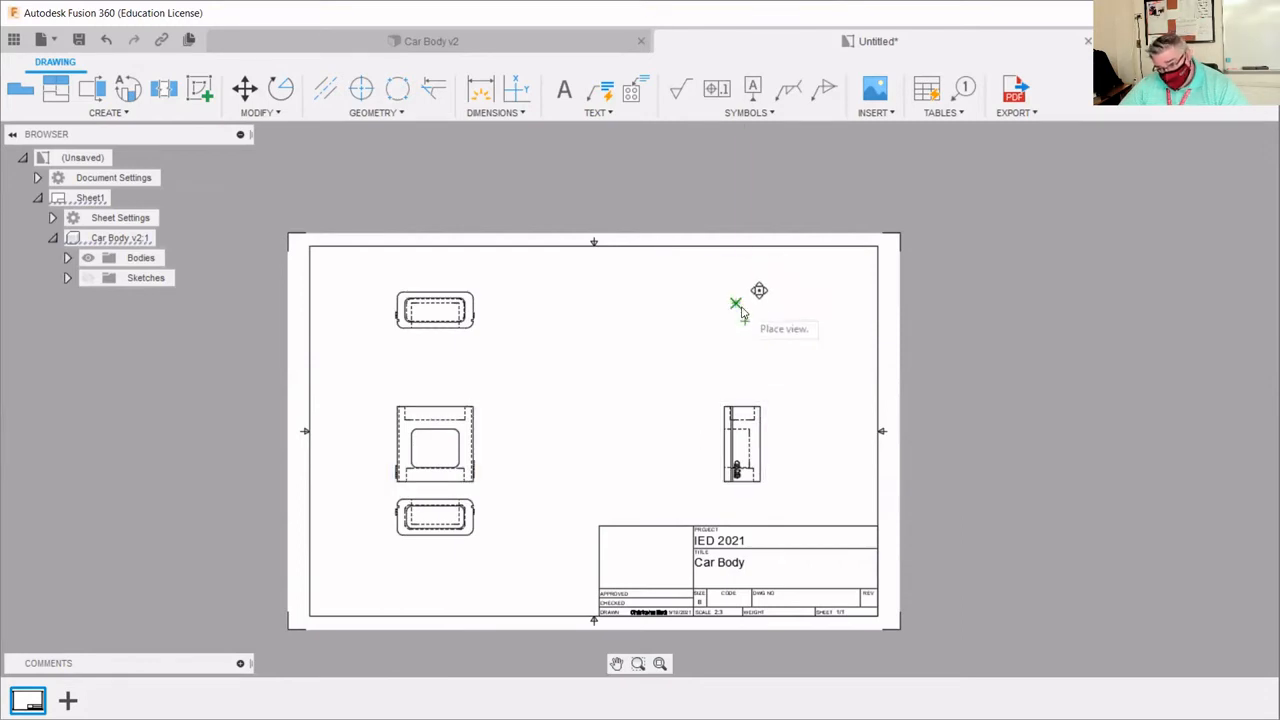
pyautogui.click(741, 312)
pyautogui.click(744, 305)
pyautogui.click(744, 308)
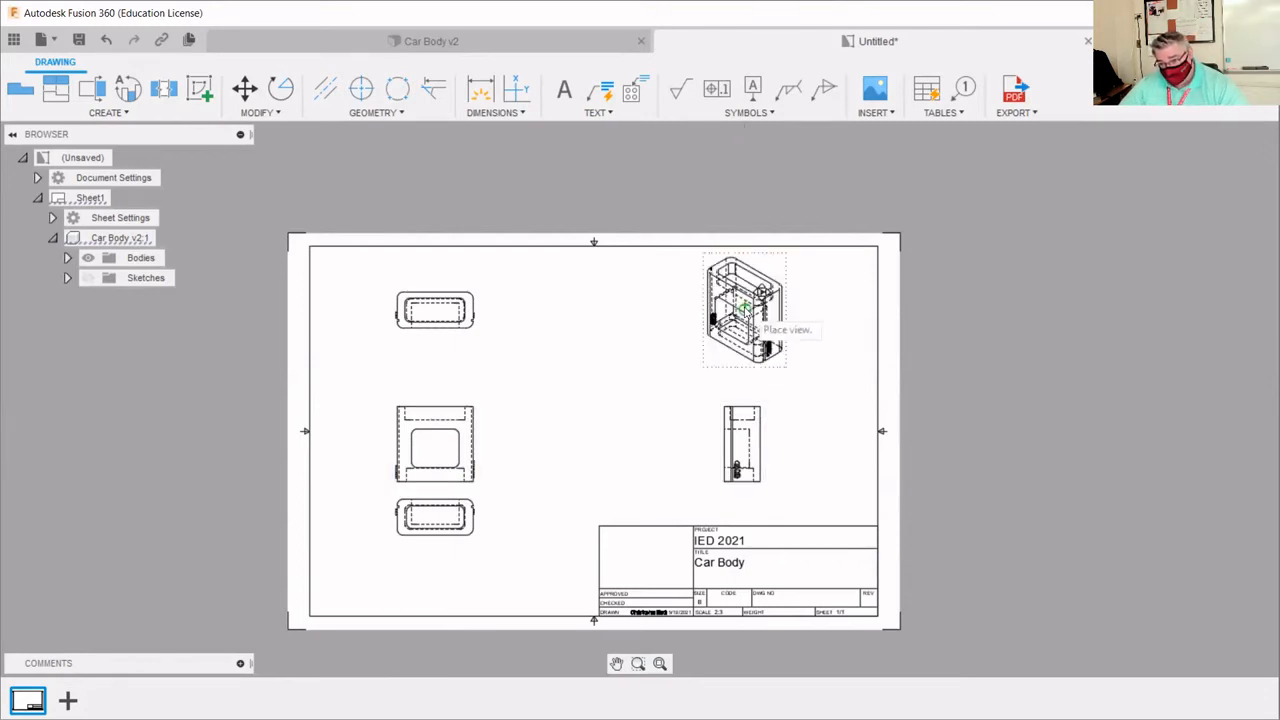
pyautogui.click(663, 388)
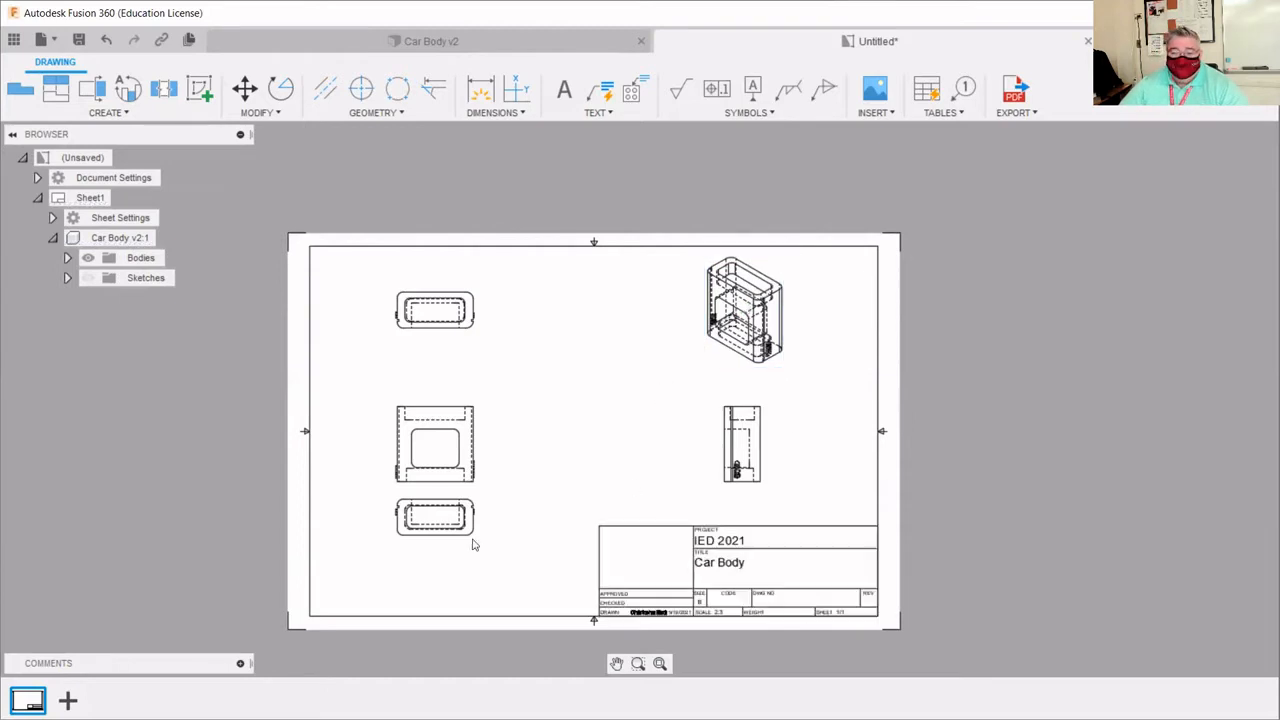
# - Move the projected view below the base view further down the sheet in two small shifts
pyautogui.click(437, 522)
pyautogui.click(440, 517)
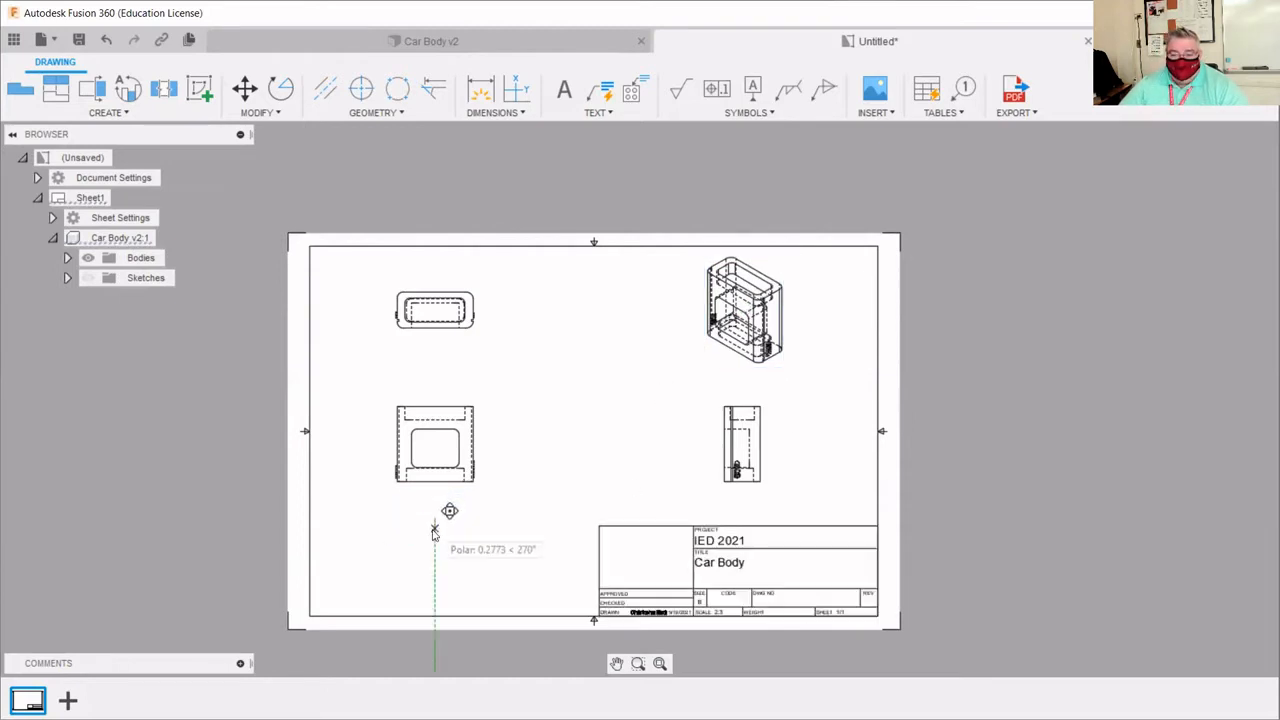
pyautogui.click(433, 537)
pyautogui.click(557, 486)
pyautogui.click(557, 485)
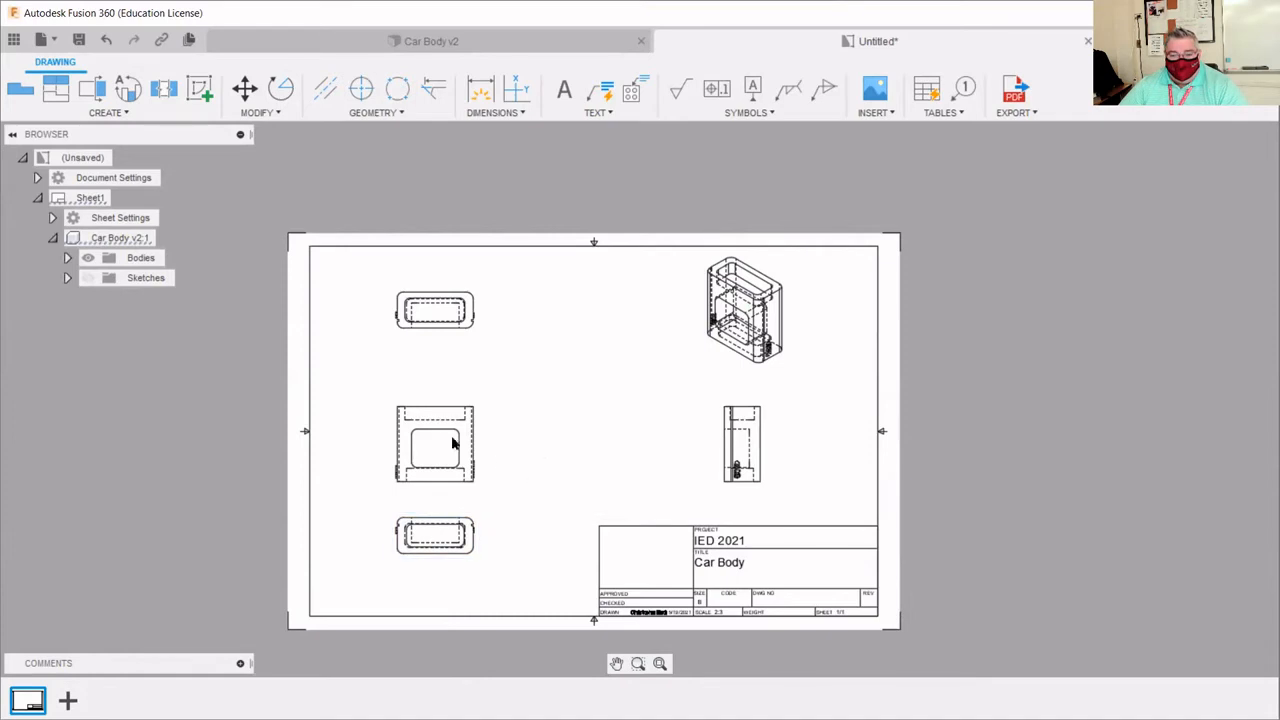
pyautogui.click(431, 534)
pyautogui.click(434, 536)
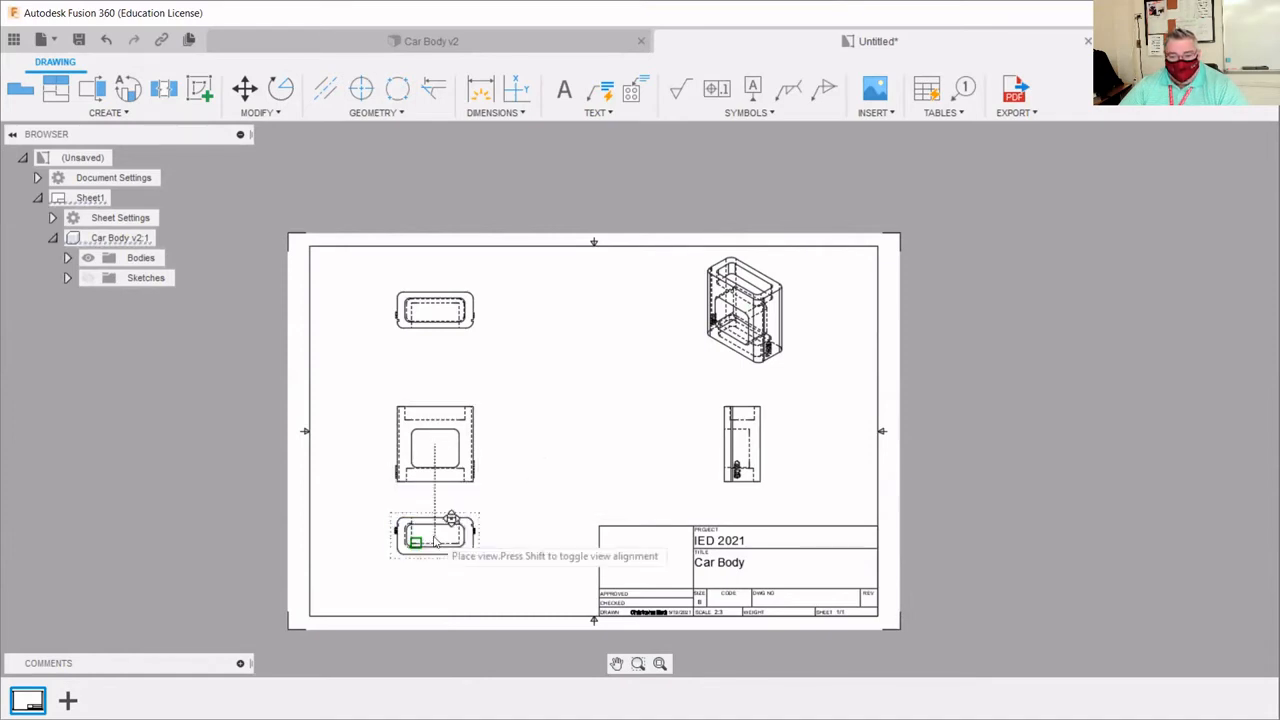
pyautogui.click(434, 546)
pyautogui.press('Escape')
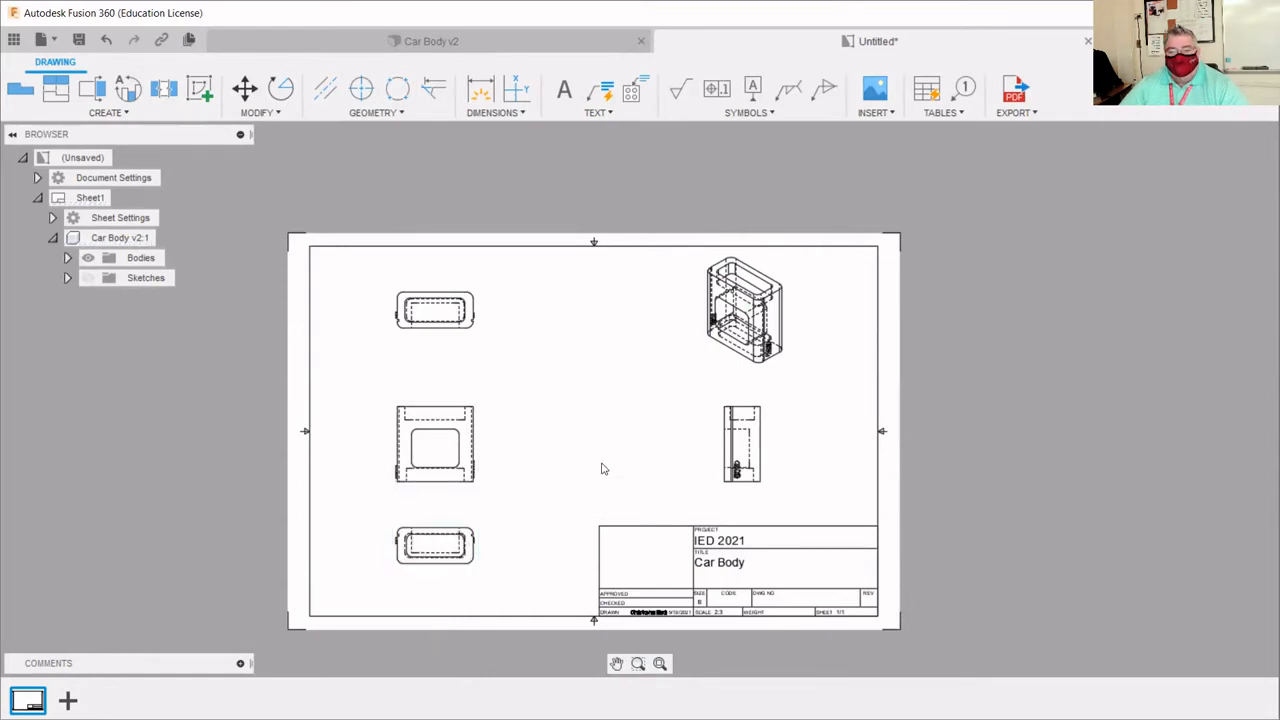
# - Move the projected view above the base view slightly down, closer to the base view
pyautogui.click(437, 314)
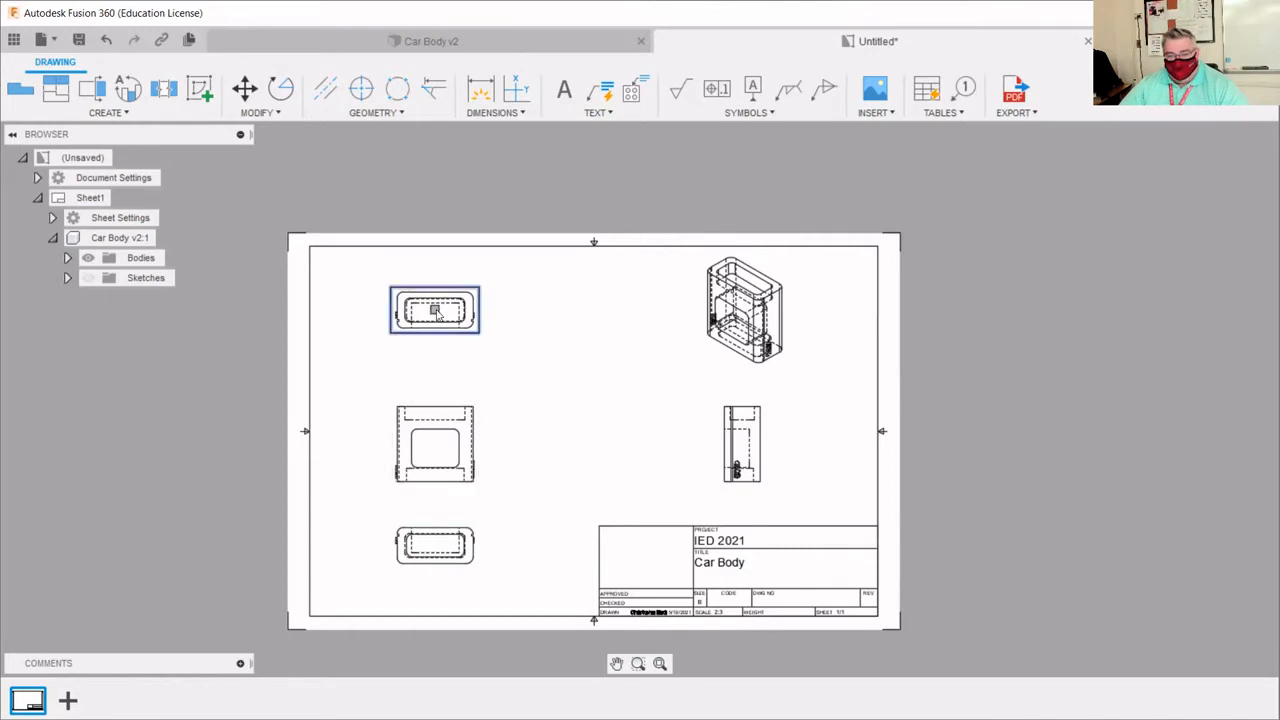
pyautogui.click(435, 313)
pyautogui.click(435, 320)
pyautogui.press('Escape')
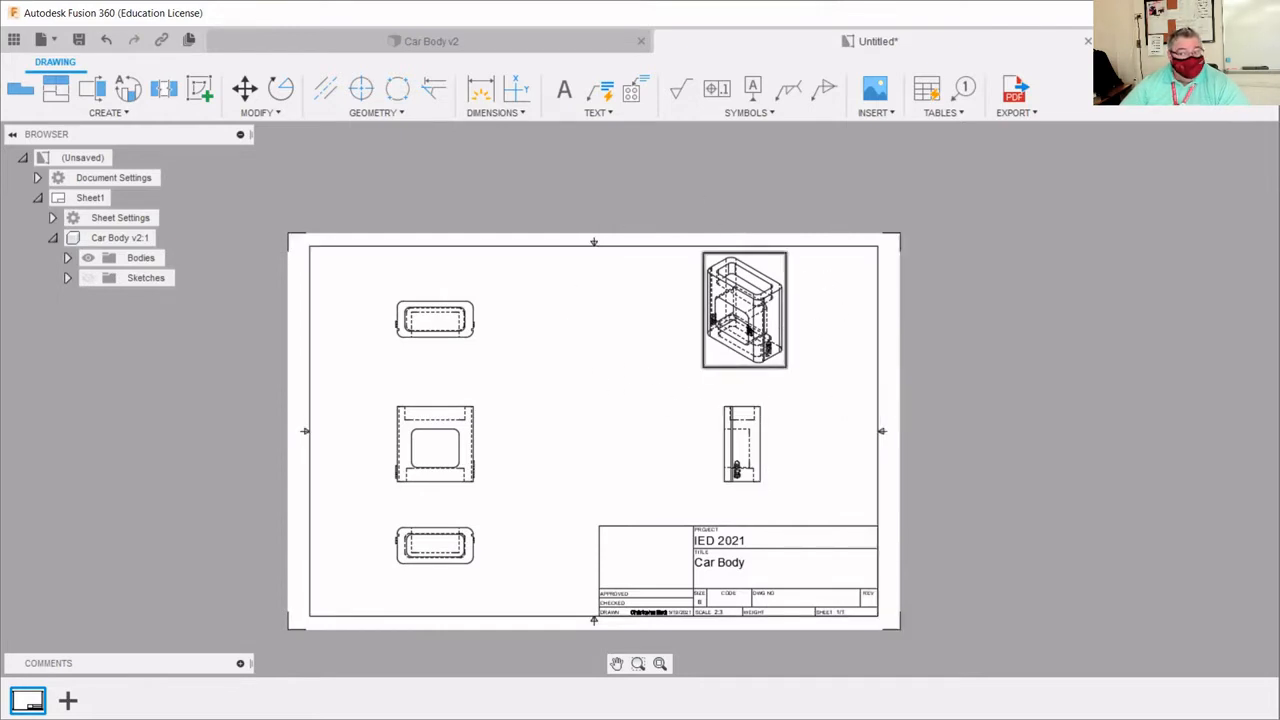
# - Edit the isometric view and set its style to Shaded
pyautogui.click(750, 330)
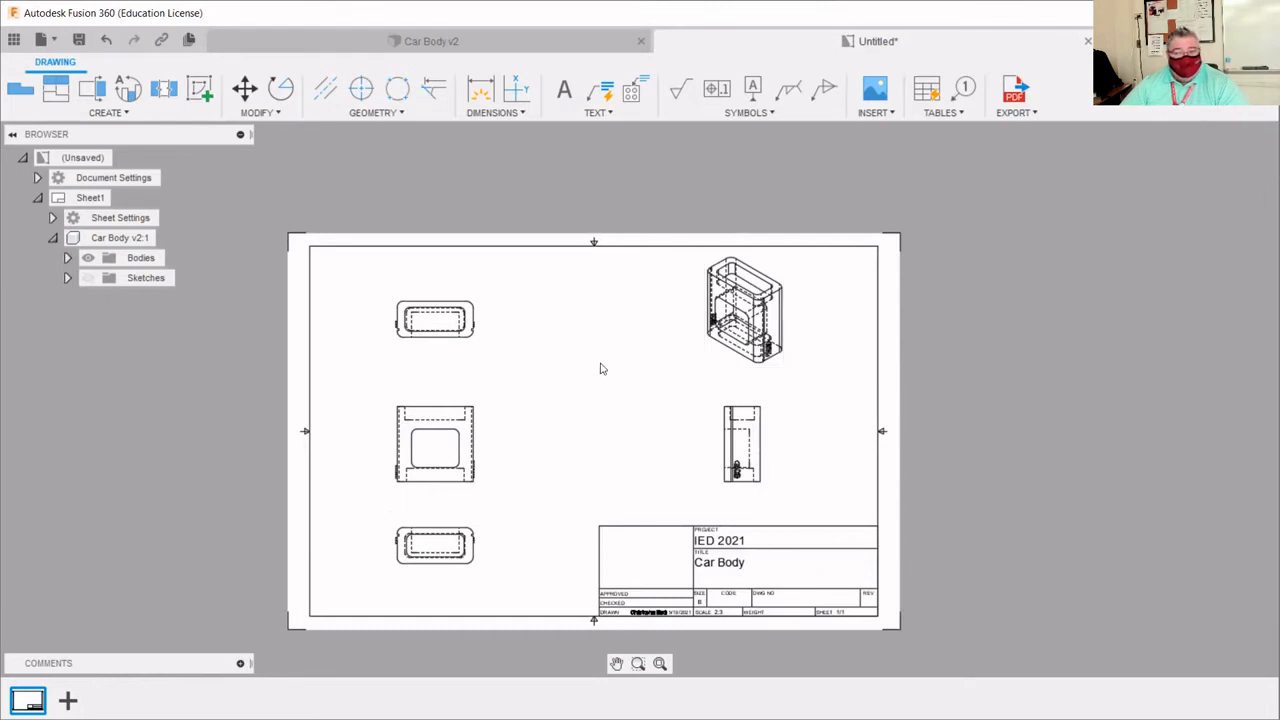
pyautogui.rightClick(765, 321)
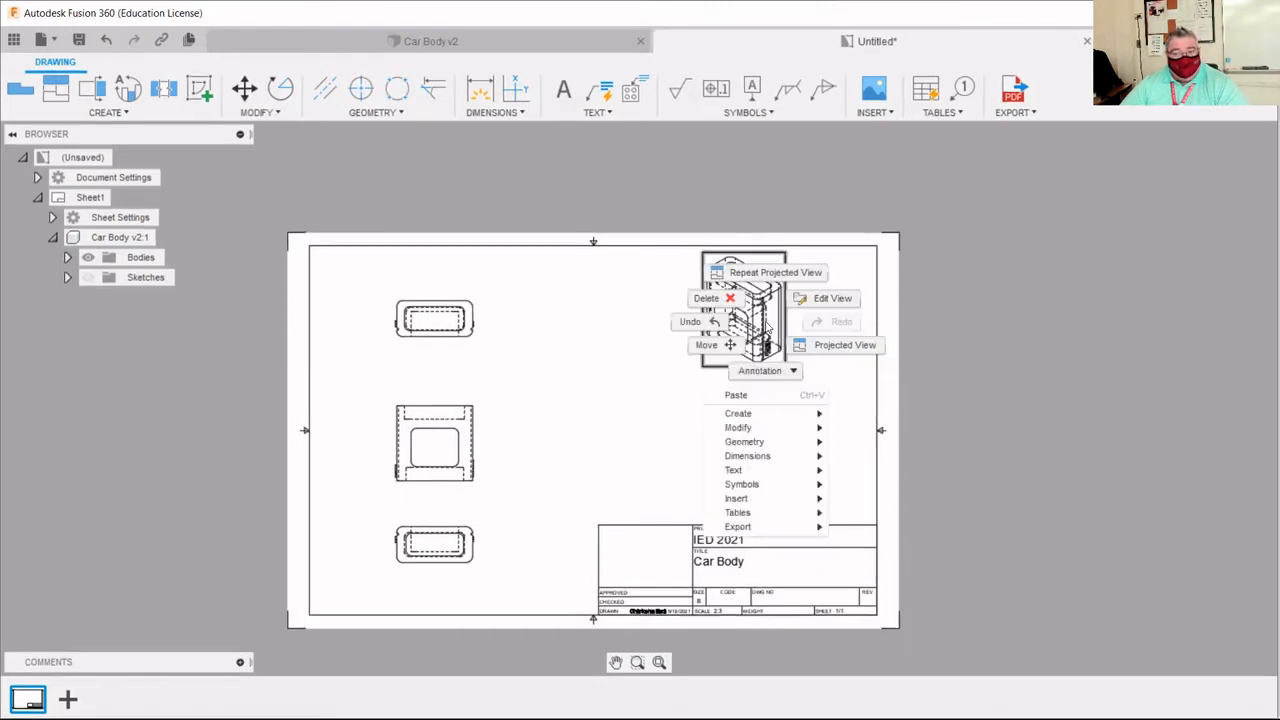
pyautogui.click(816, 300)
pyautogui.click(758, 300)
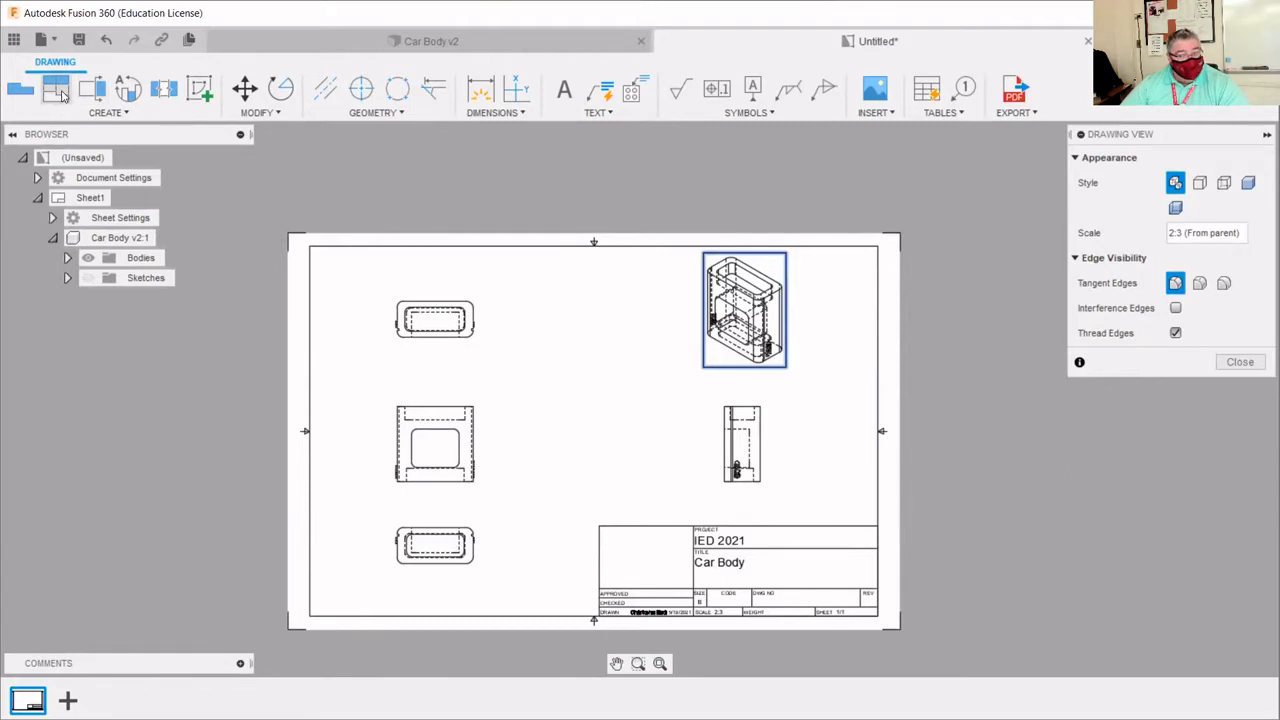
pyautogui.click(1248, 184)
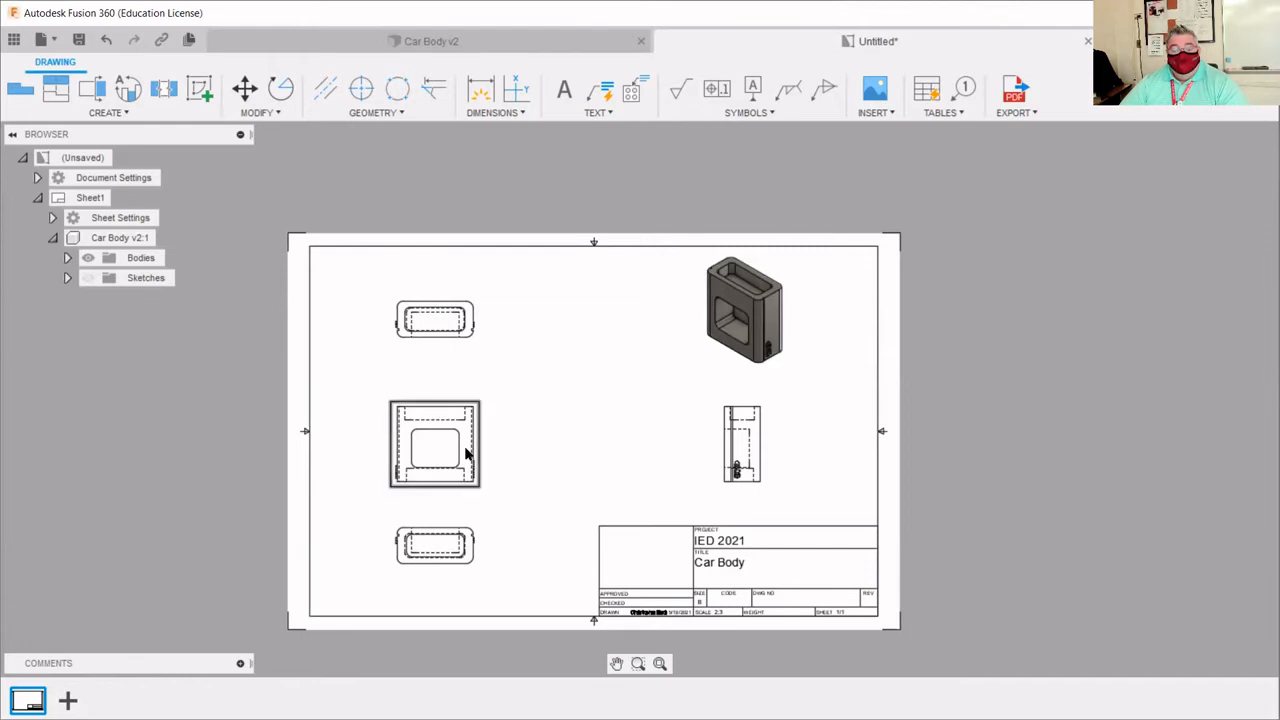
# - Undo the style change, the view moves and the placement of all views, back to an empty sheet
pyautogui.click(106, 40)
pyautogui.click(106, 40)
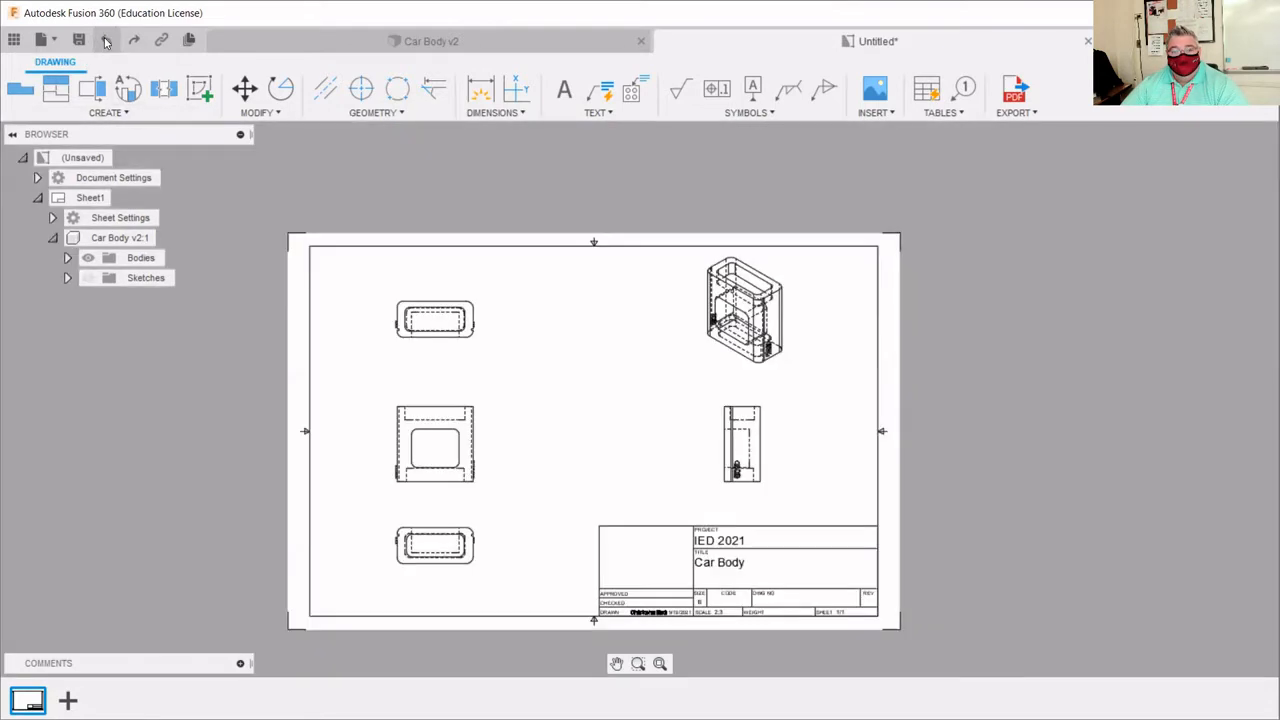
pyautogui.click(106, 40)
pyautogui.click(106, 40)
pyautogui.click(106, 40)
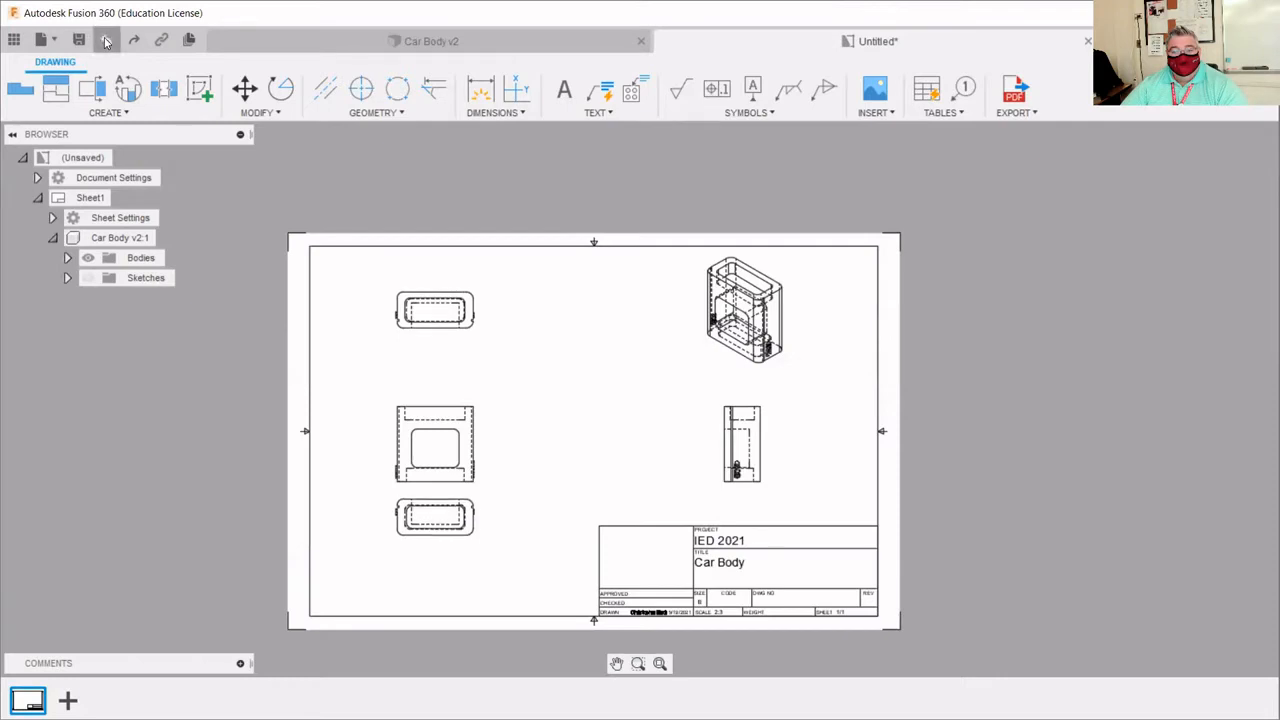
pyautogui.click(106, 40)
pyautogui.click(106, 40)
pyautogui.click(106, 40)
pyautogui.click(106, 40)
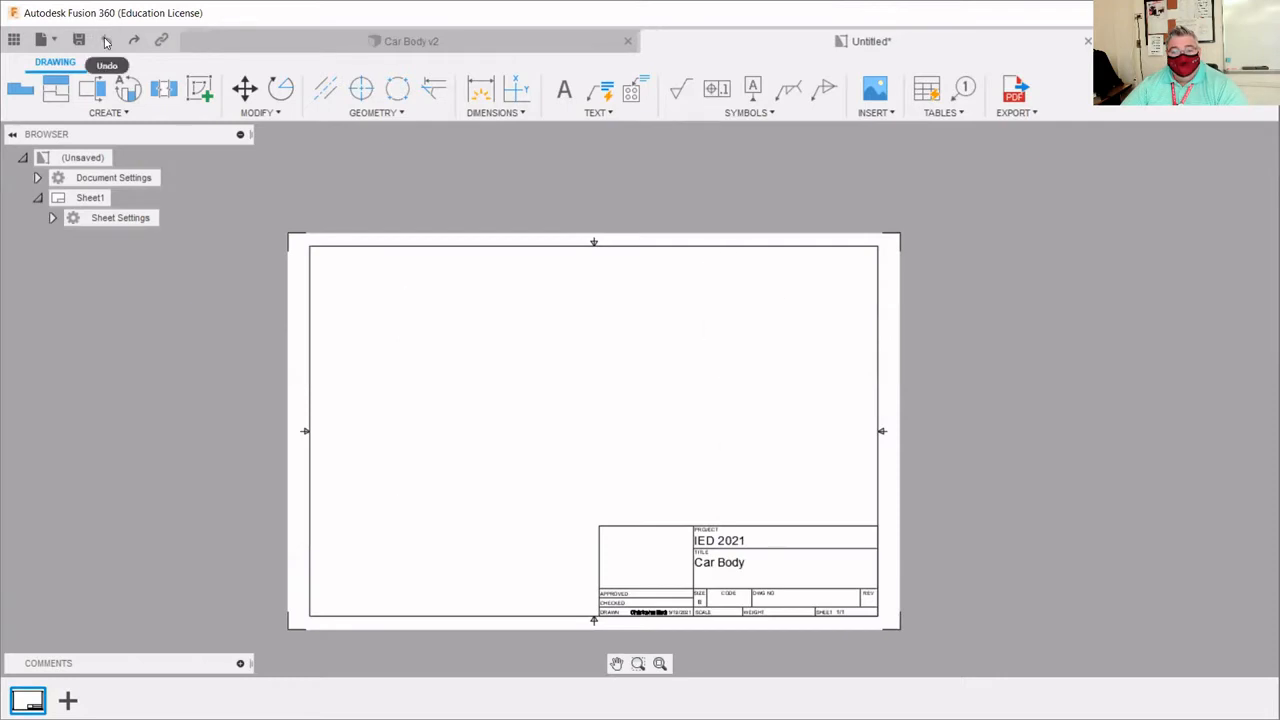
# - Place a base view with TOP orientation at scale 2/3 in the left half of the sheet, midway up
pyautogui.click(21, 93)
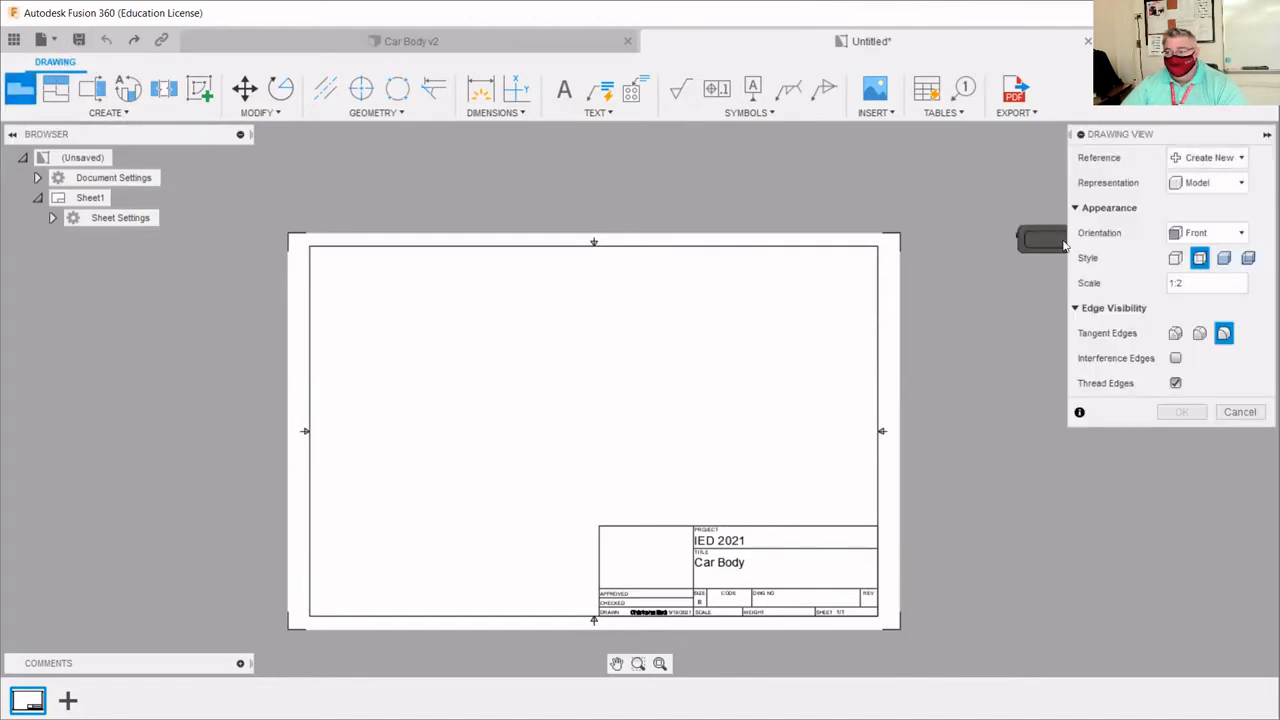
pyautogui.click(1196, 234)
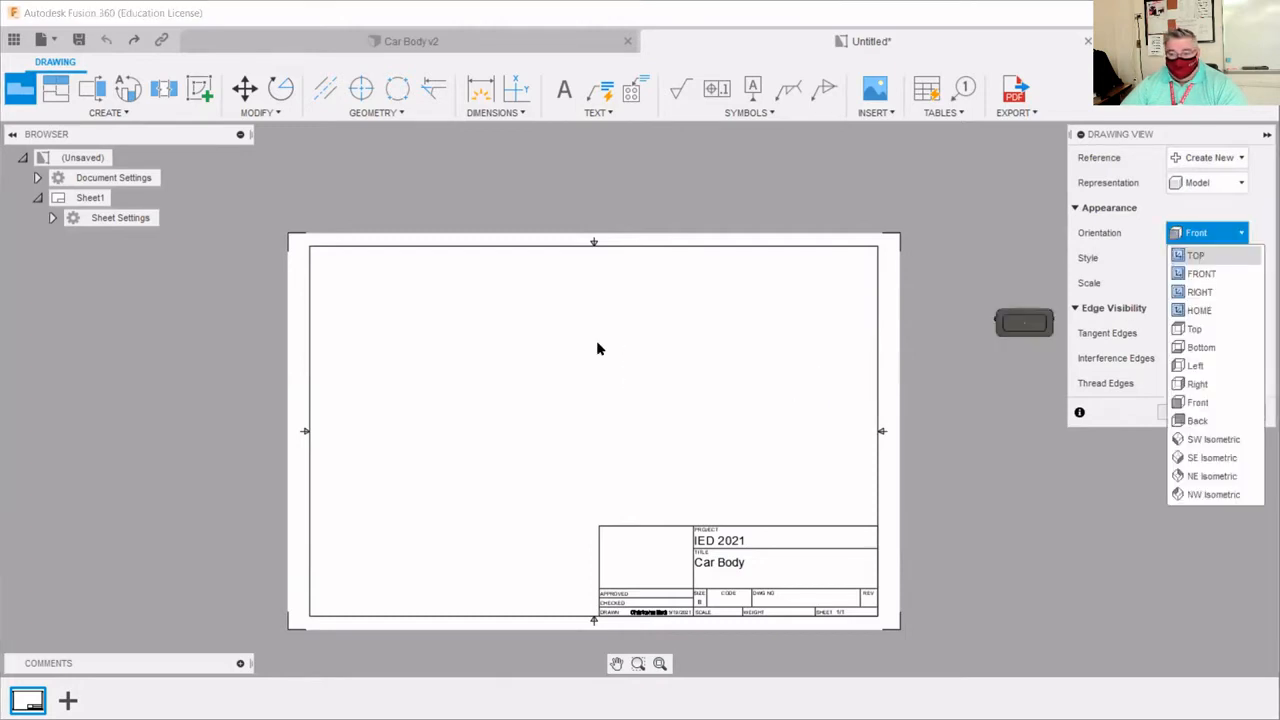
pyautogui.press('Return')
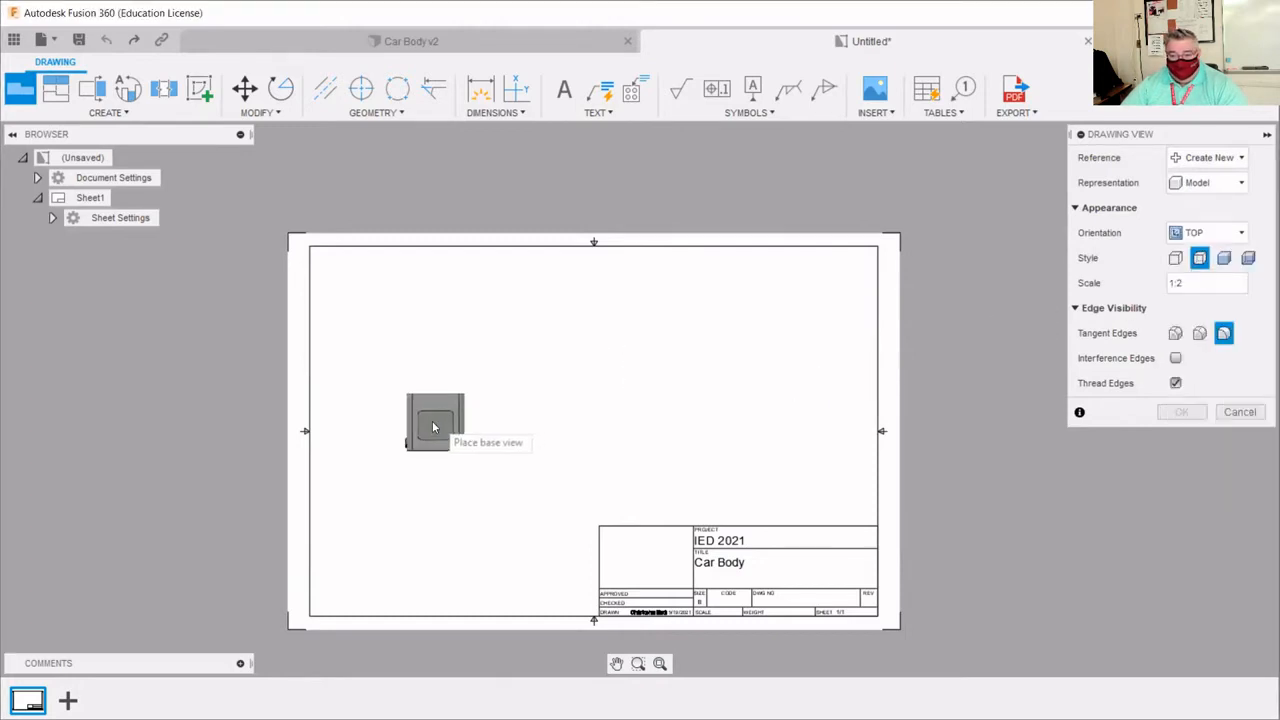
pyautogui.click(1182, 284)
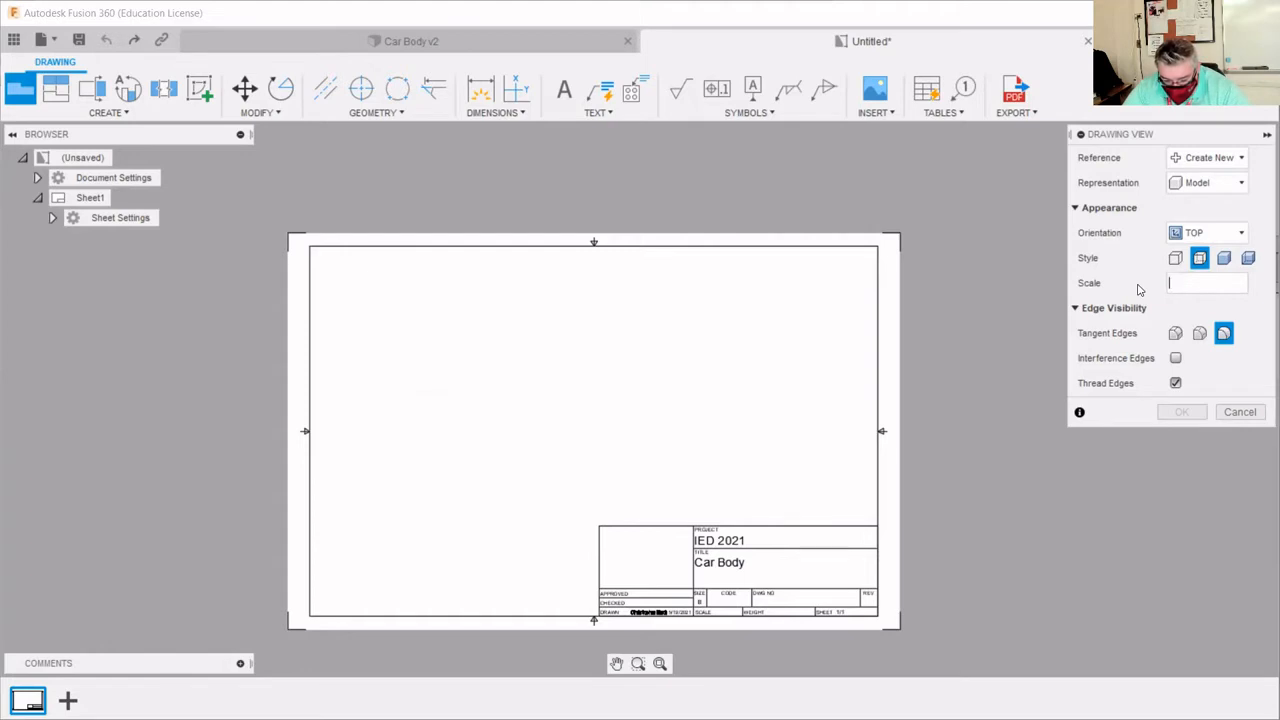
pyautogui.write('2/3')
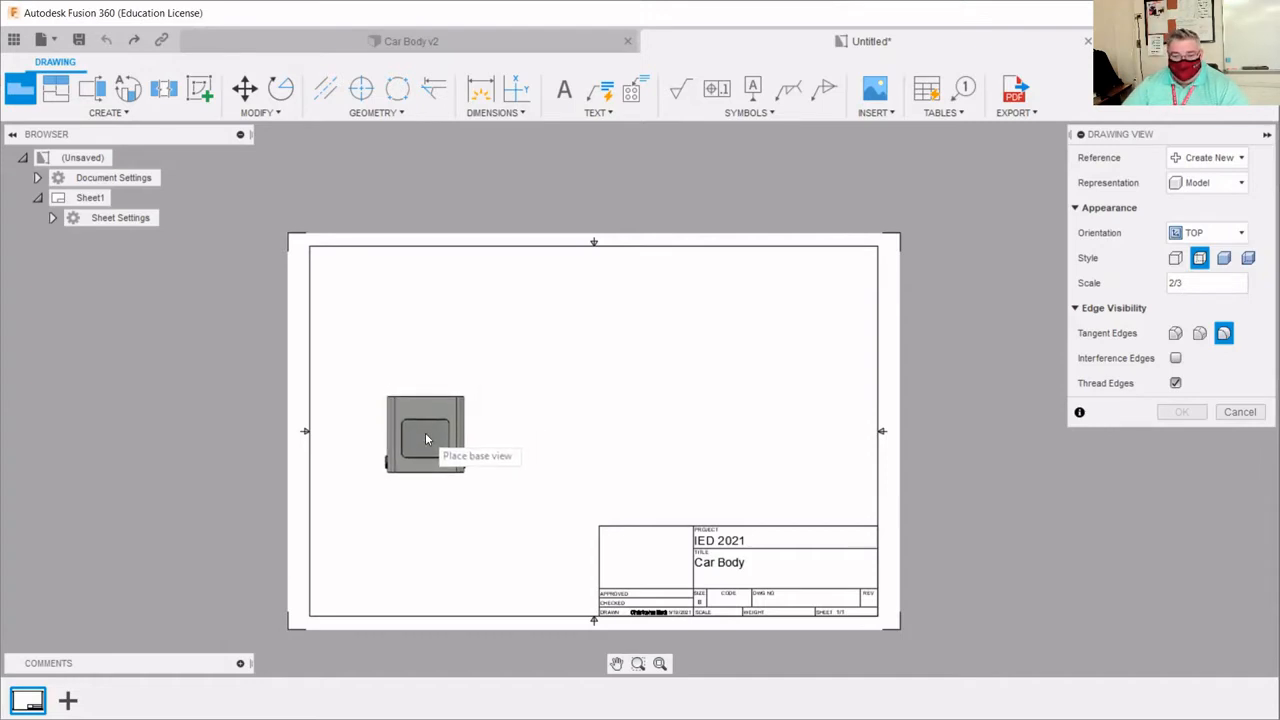
pyautogui.click(423, 438)
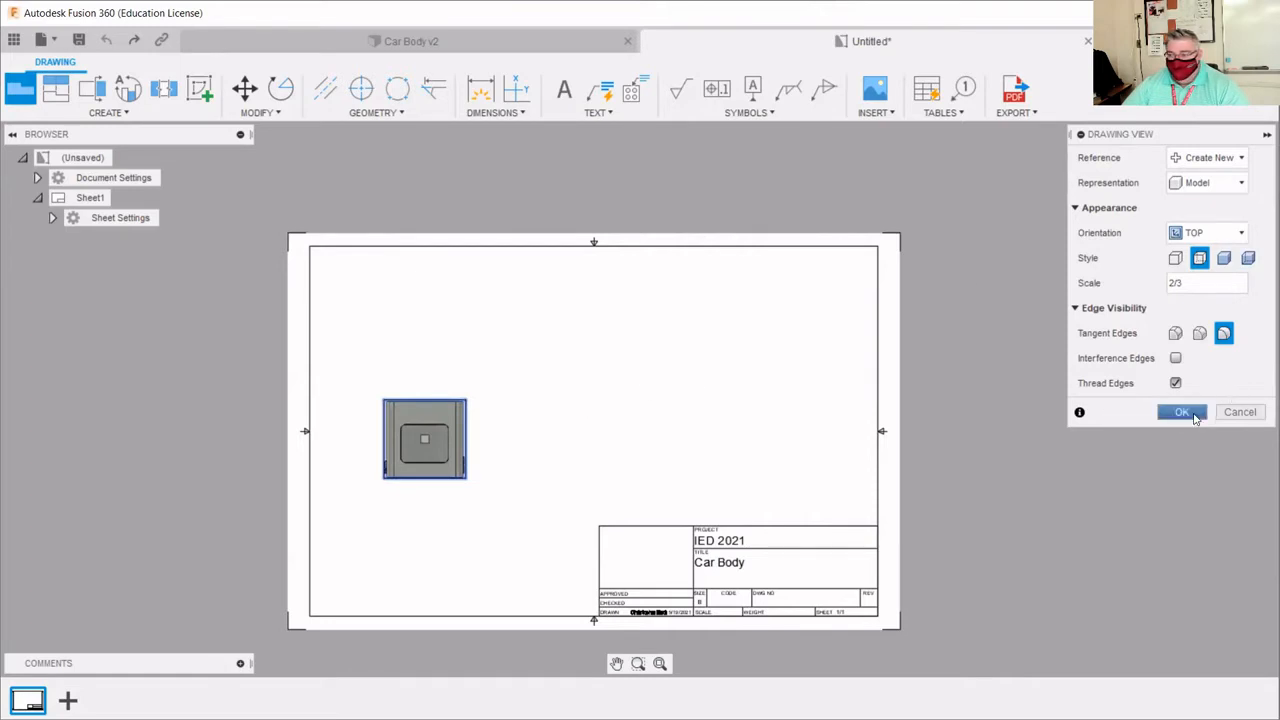
pyautogui.click(1182, 412)
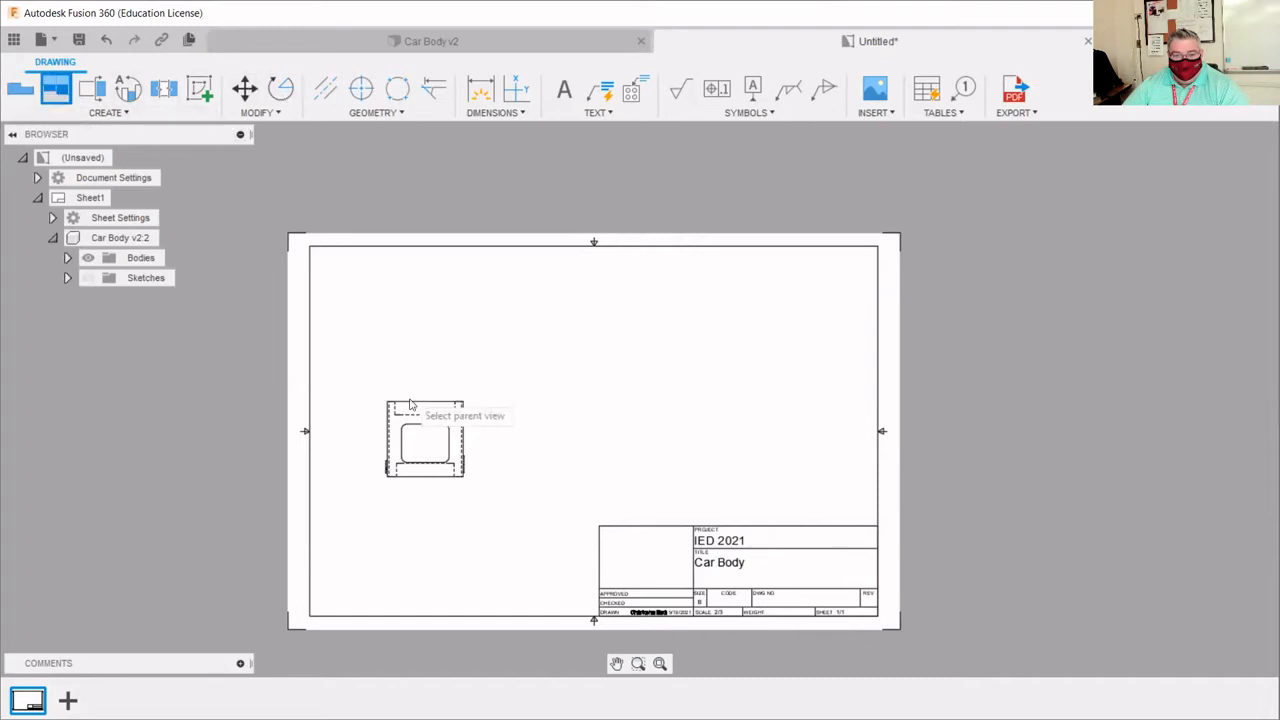
# - Project four views from the base view: one above, one below, a side view to the right and an isometric above the side view
pyautogui.click(423, 440)
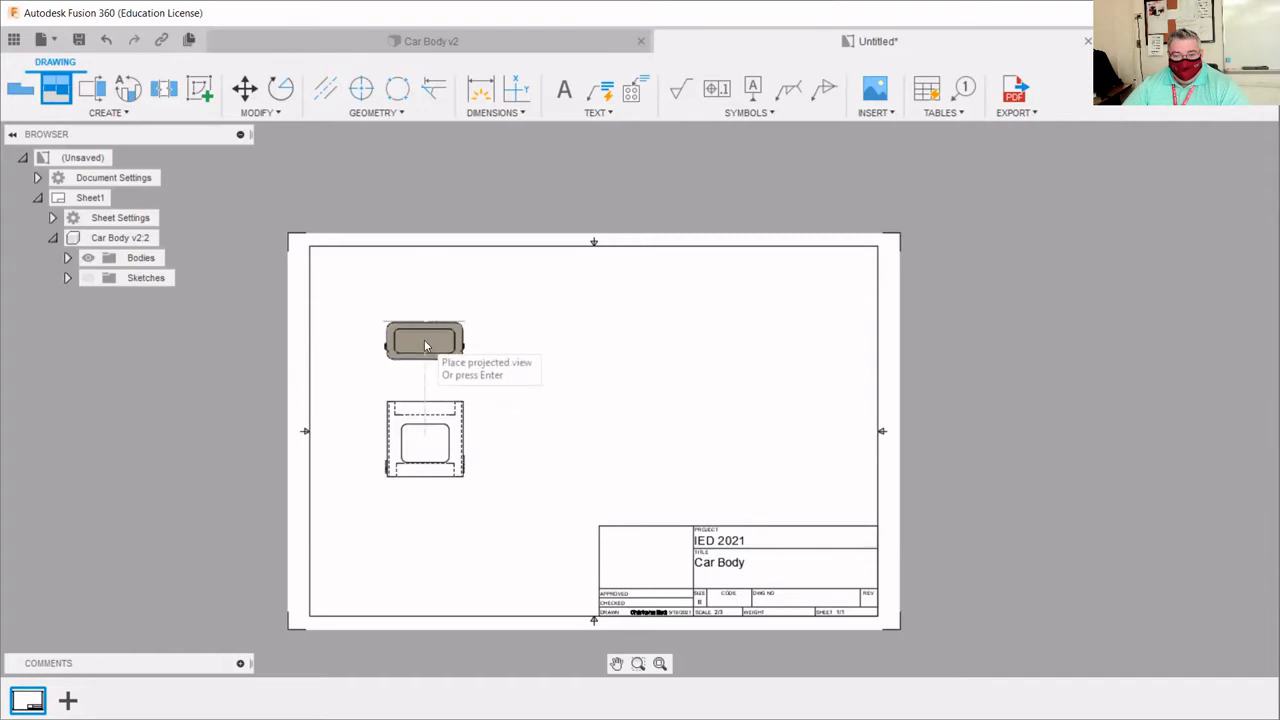
pyautogui.click(425, 346)
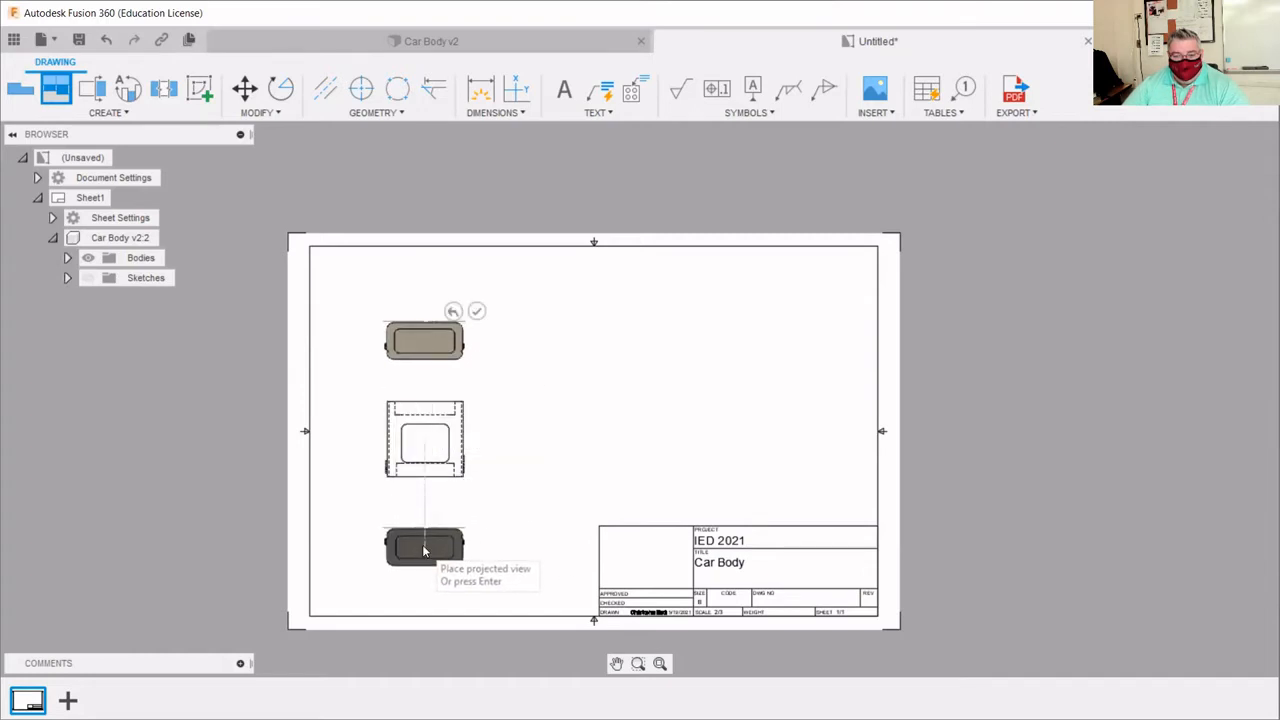
pyautogui.click(424, 550)
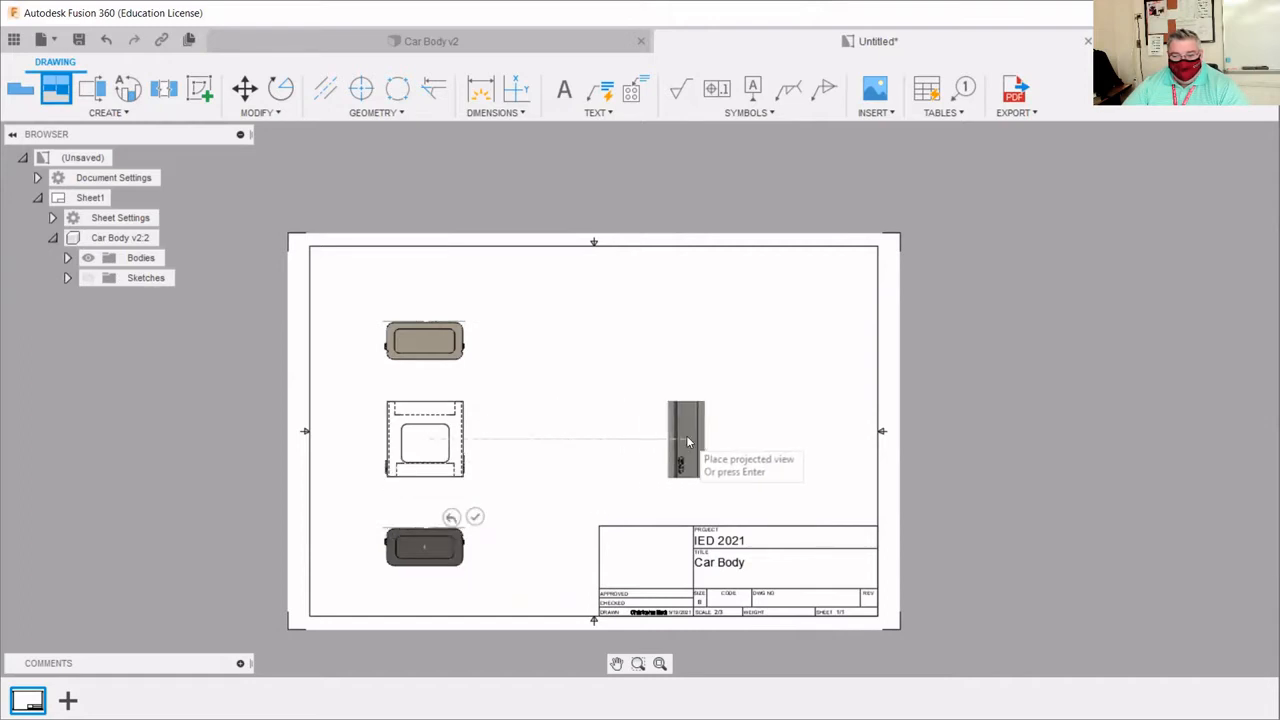
pyautogui.click(708, 437)
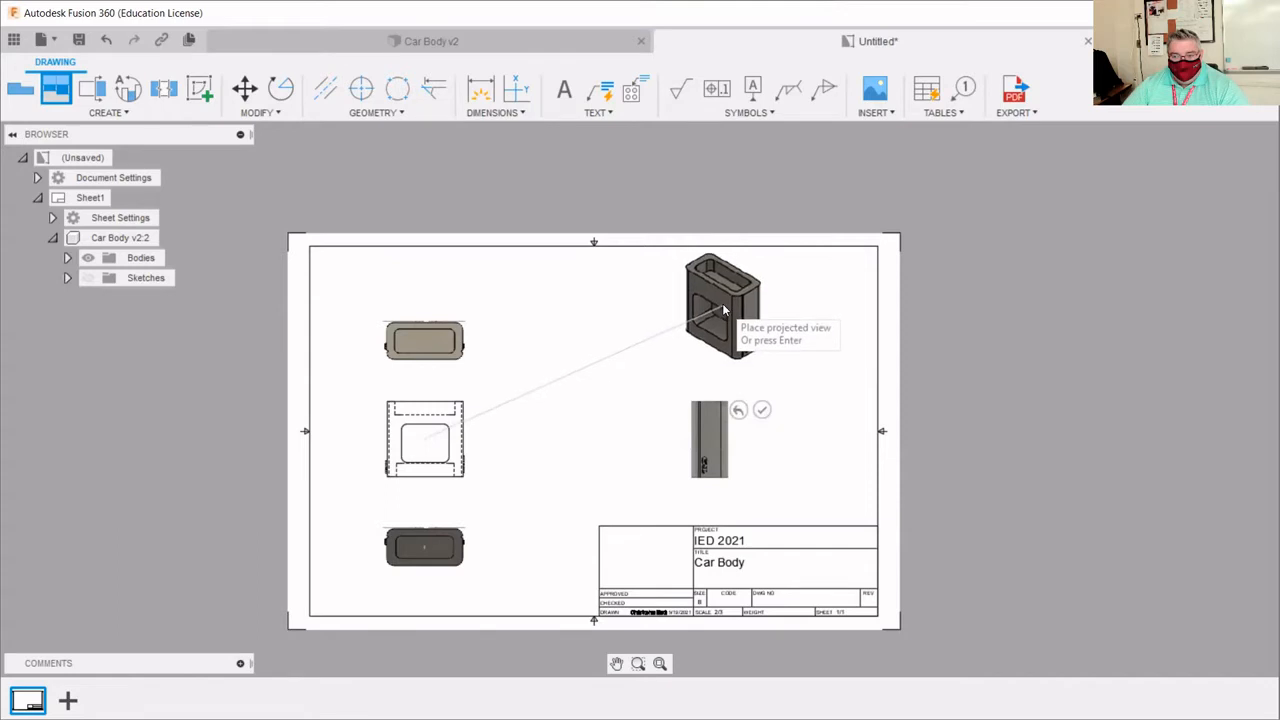
pyautogui.click(723, 311)
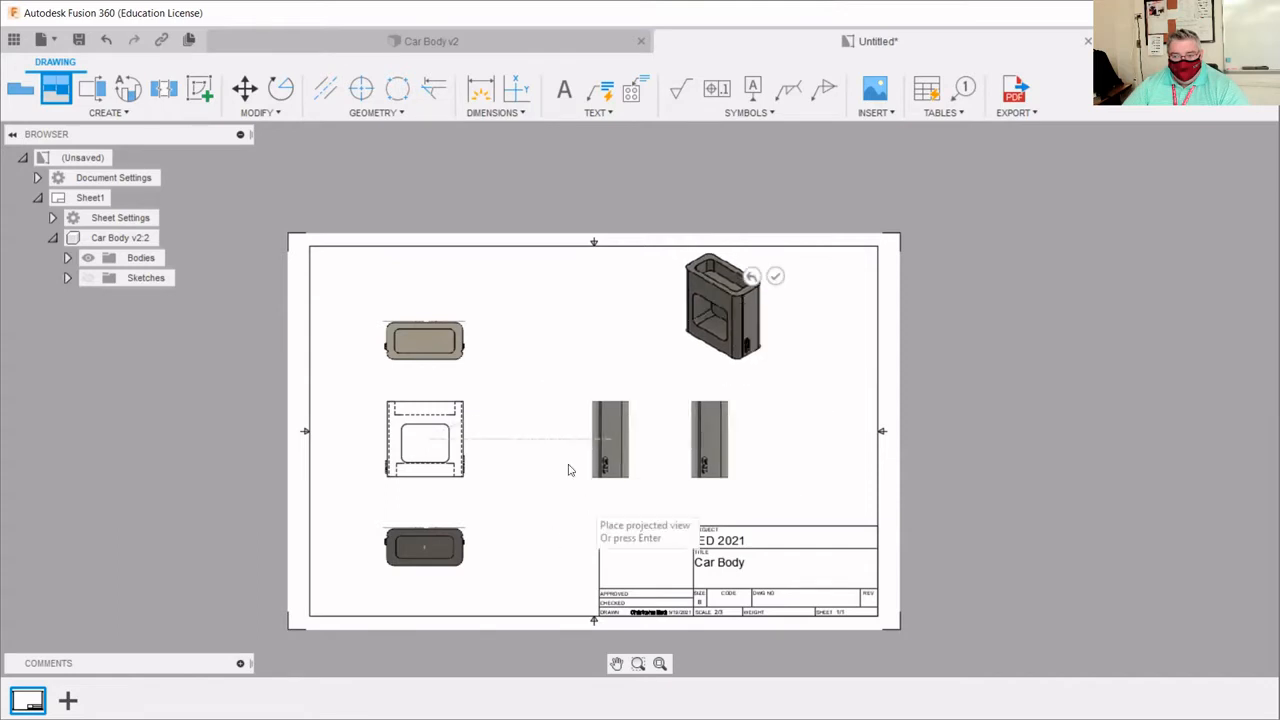
pyautogui.rightClick(570, 410)
pyautogui.click(625, 400)
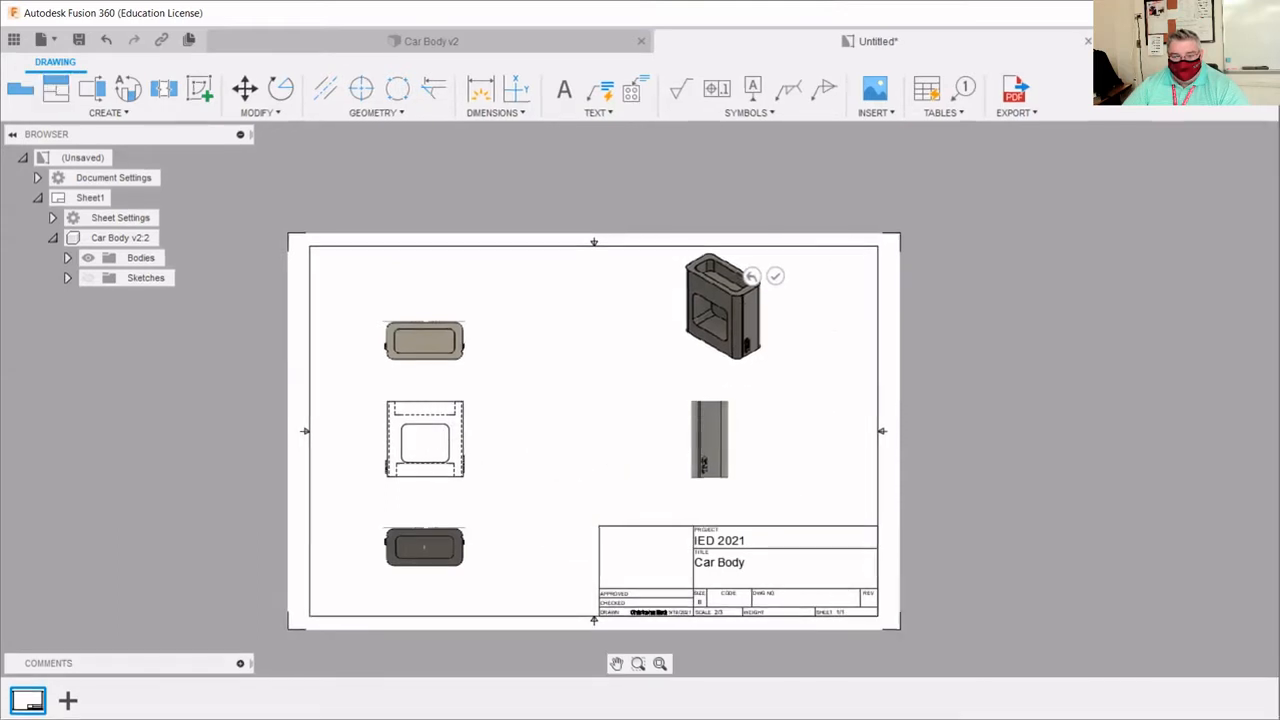
# - Move the isometric view slightly left and down, centring it above the side view, and deselect it
pyautogui.click(709, 363)
pyautogui.click(723, 306)
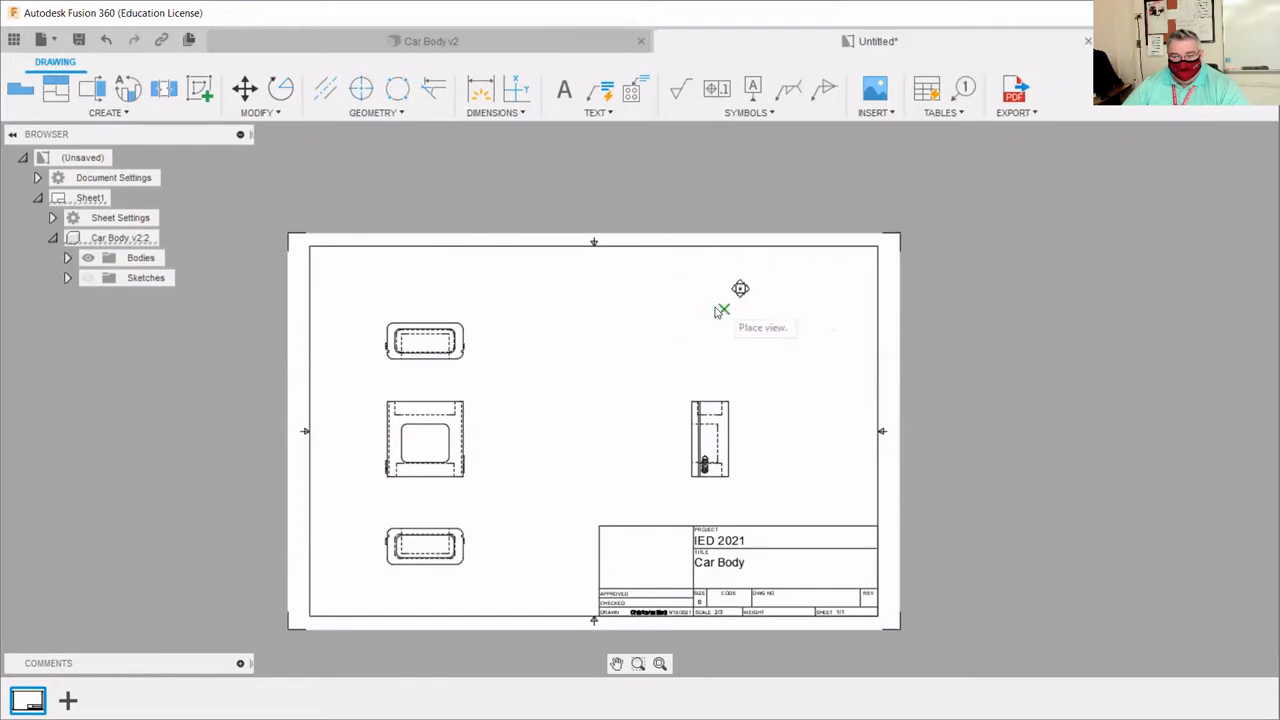
pyautogui.click(714, 310)
pyautogui.click(924, 363)
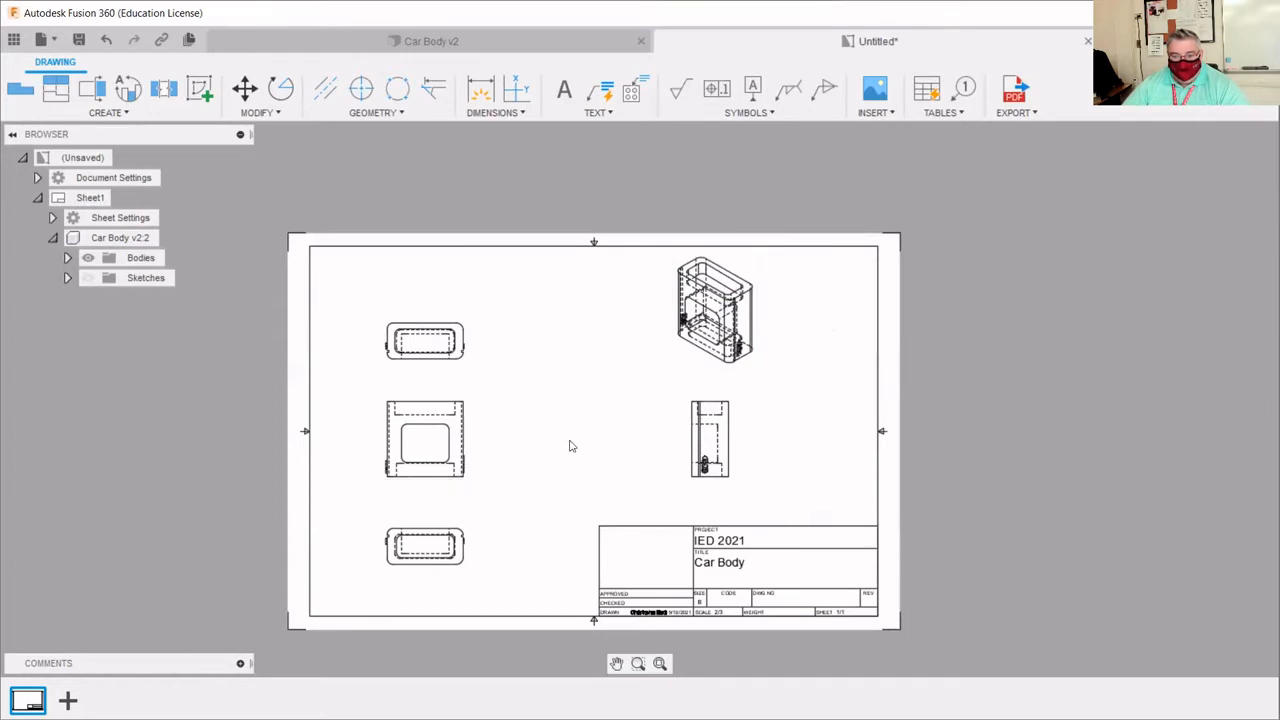
# - Move the projected view above the base view slightly up the sheet and deselect it
pyautogui.click(441, 328)
pyautogui.moveTo(424, 342)
pyautogui.mouseDown()
pyautogui.moveTo(440, 314)
pyautogui.moveTo(424, 331)
pyautogui.mouseUp()
pyautogui.click(629, 371)
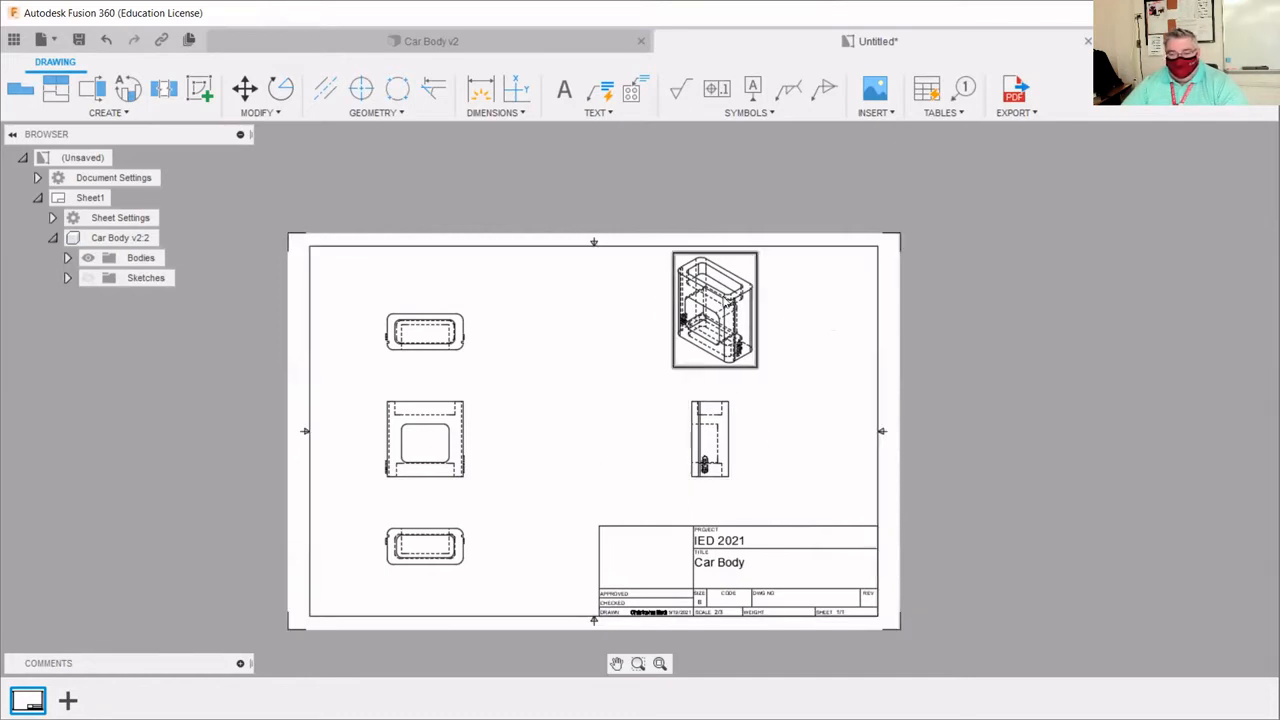
pyautogui.rightClick(812, 300)
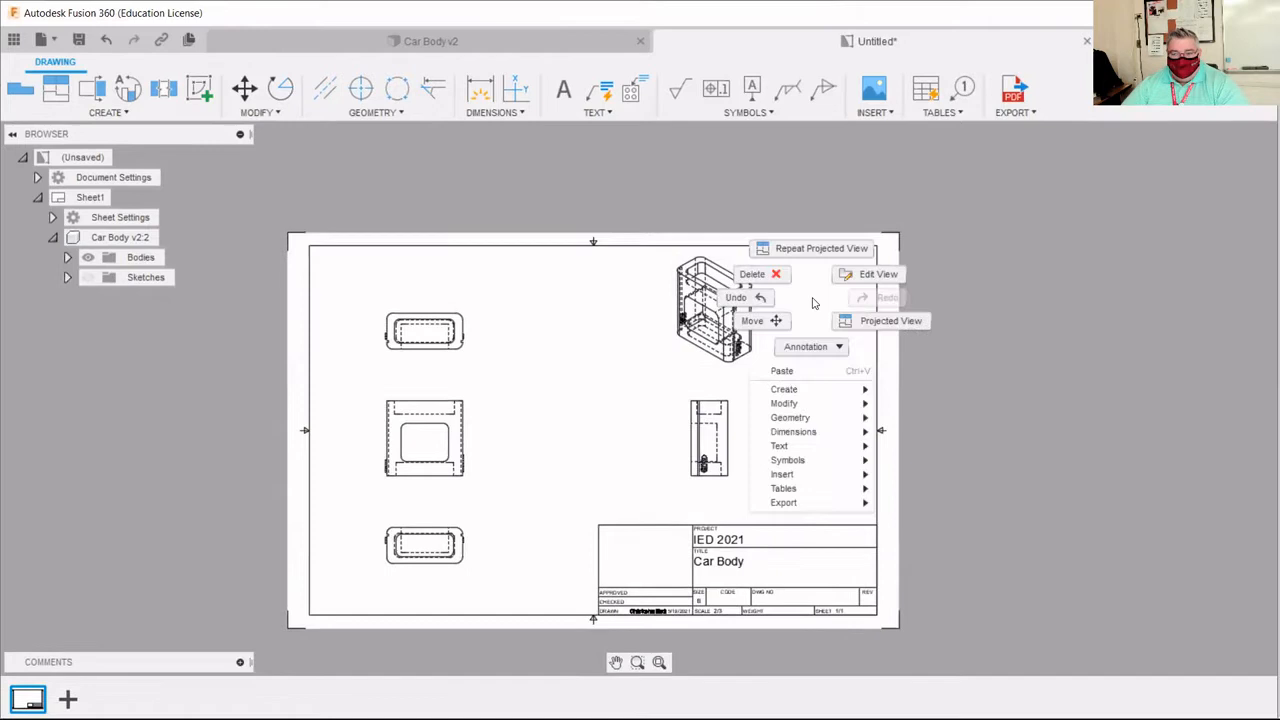
pyautogui.click(563, 389)
pyautogui.rightClick(563, 389)
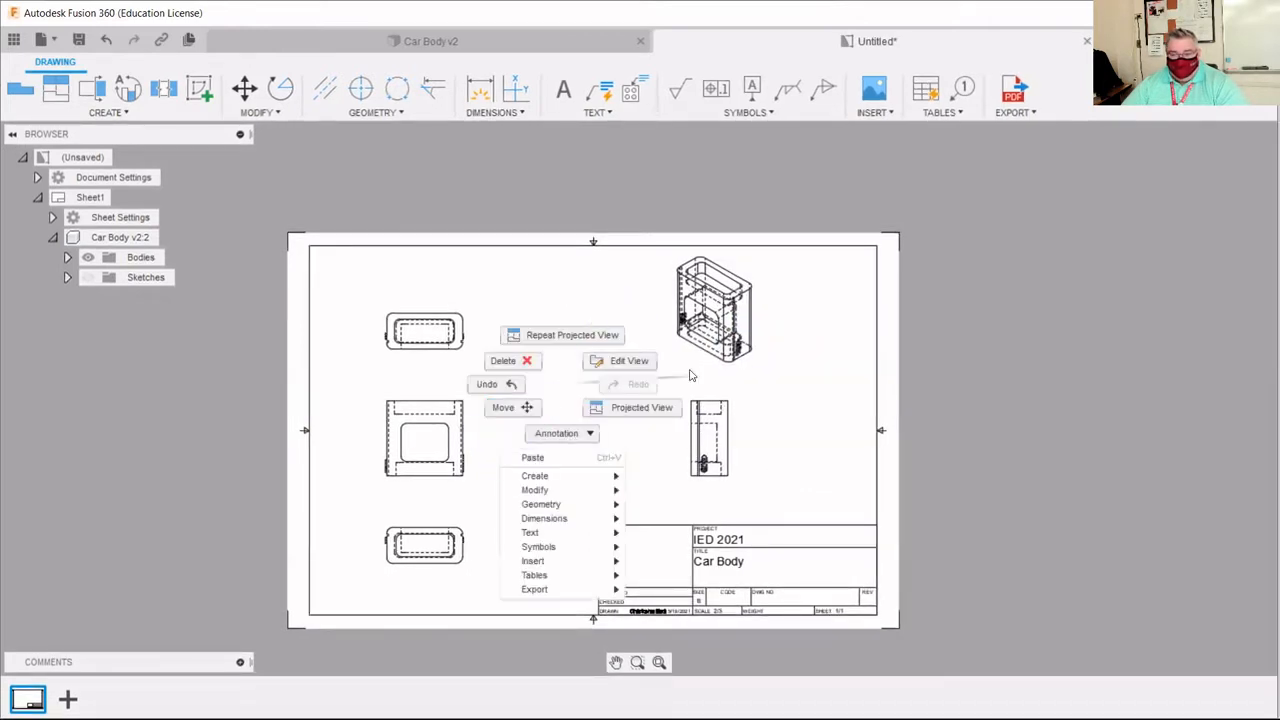
pyautogui.click(625, 361)
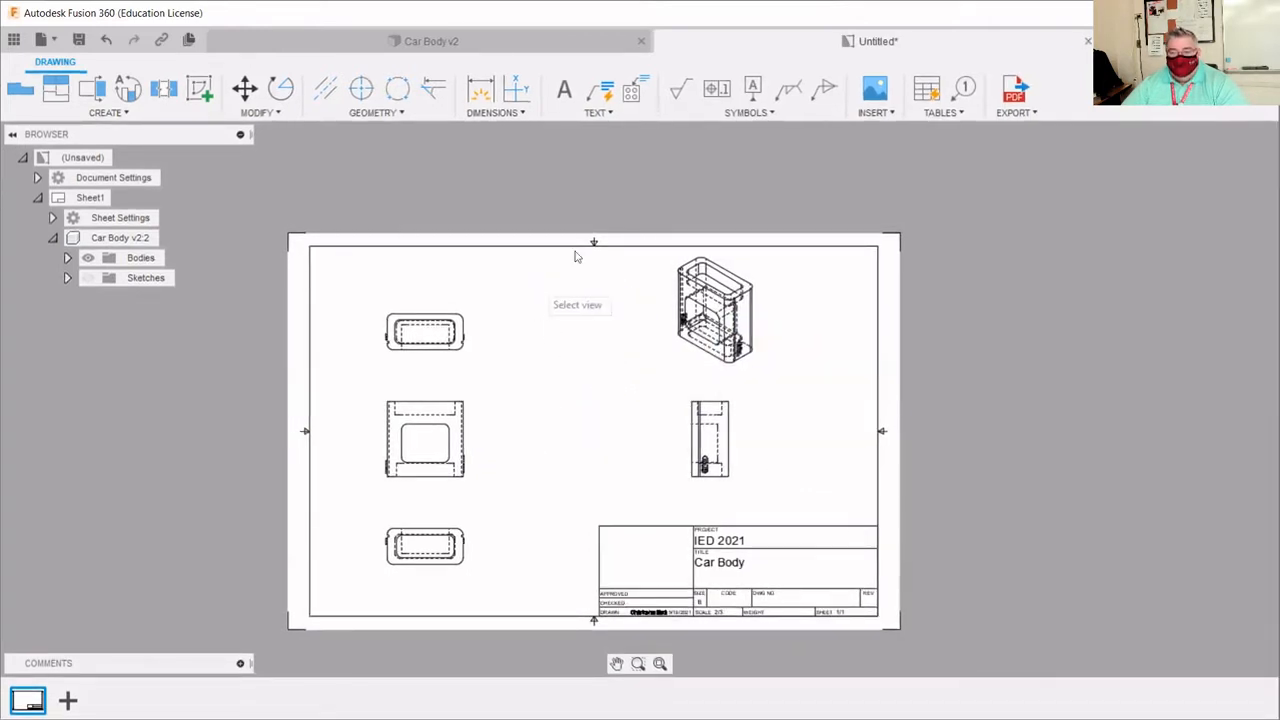
pyautogui.click(733, 318)
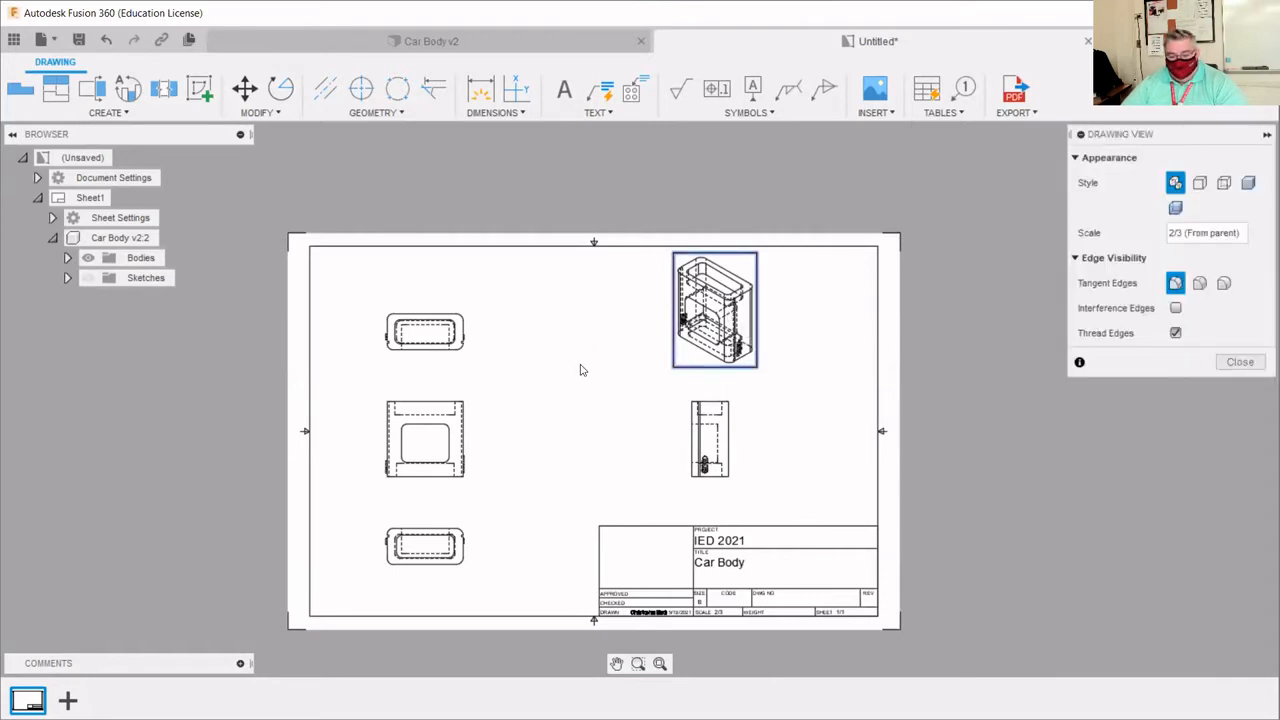
pyautogui.click(569, 399)
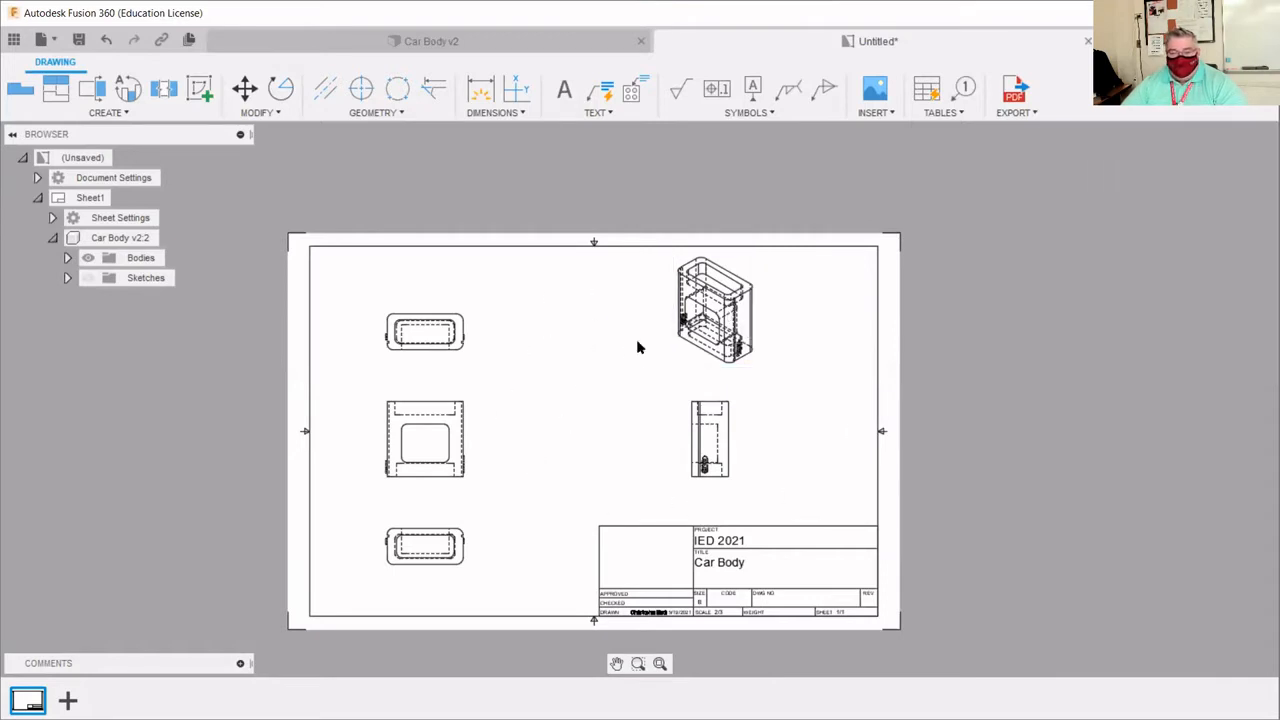
# - Edit the isometric view so it uses the shaded style without hidden edges, keeping the scale from its parent
pyautogui.rightClick(556, 391)
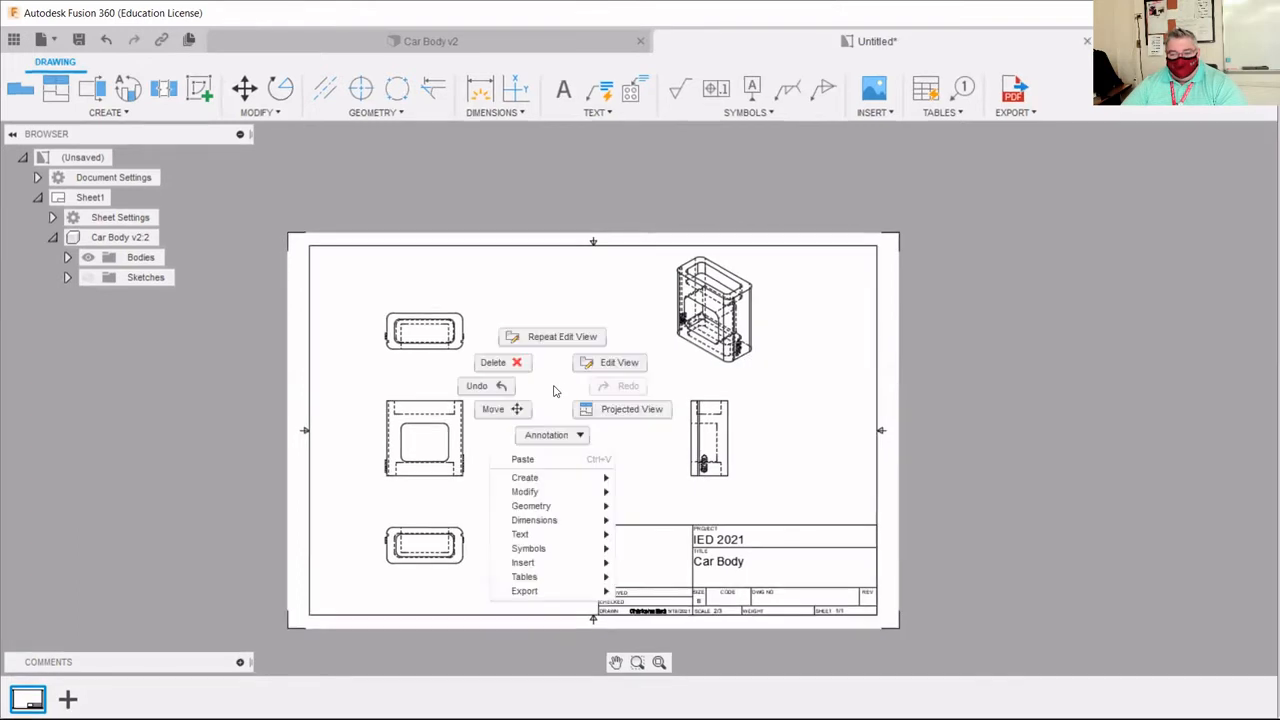
pyautogui.click(606, 366)
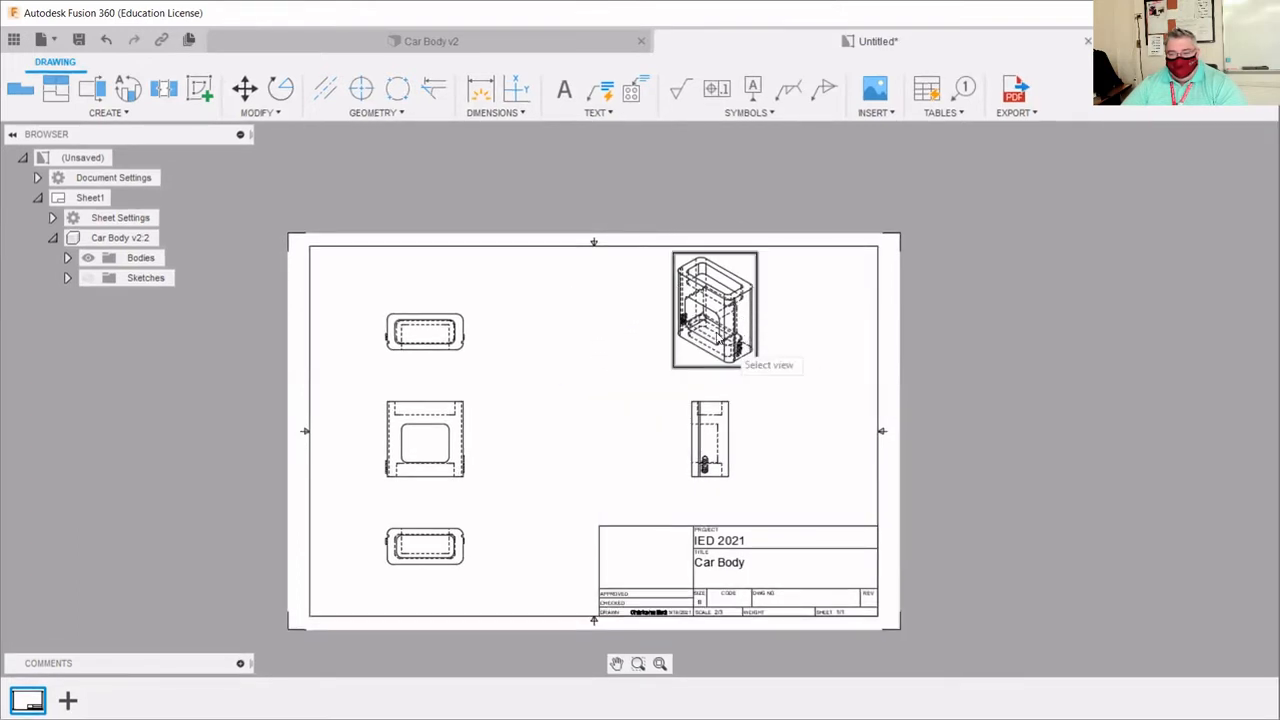
pyautogui.click(740, 325)
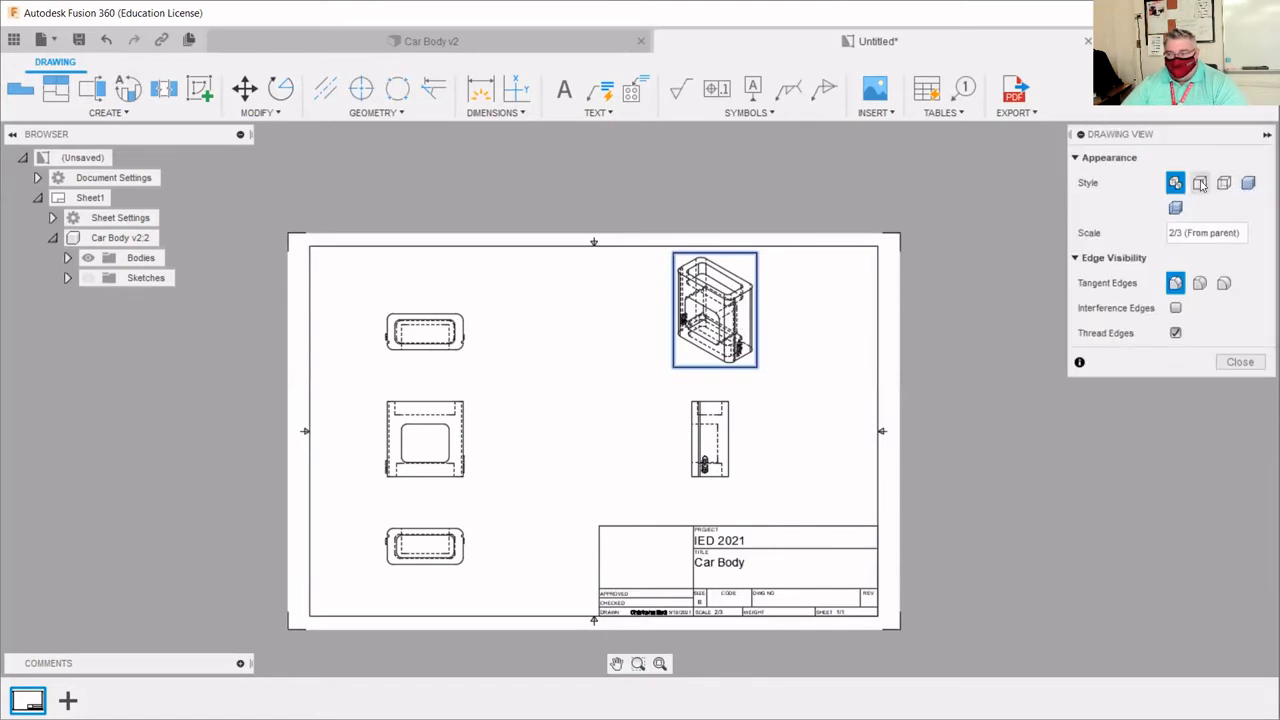
pyautogui.click(1248, 183)
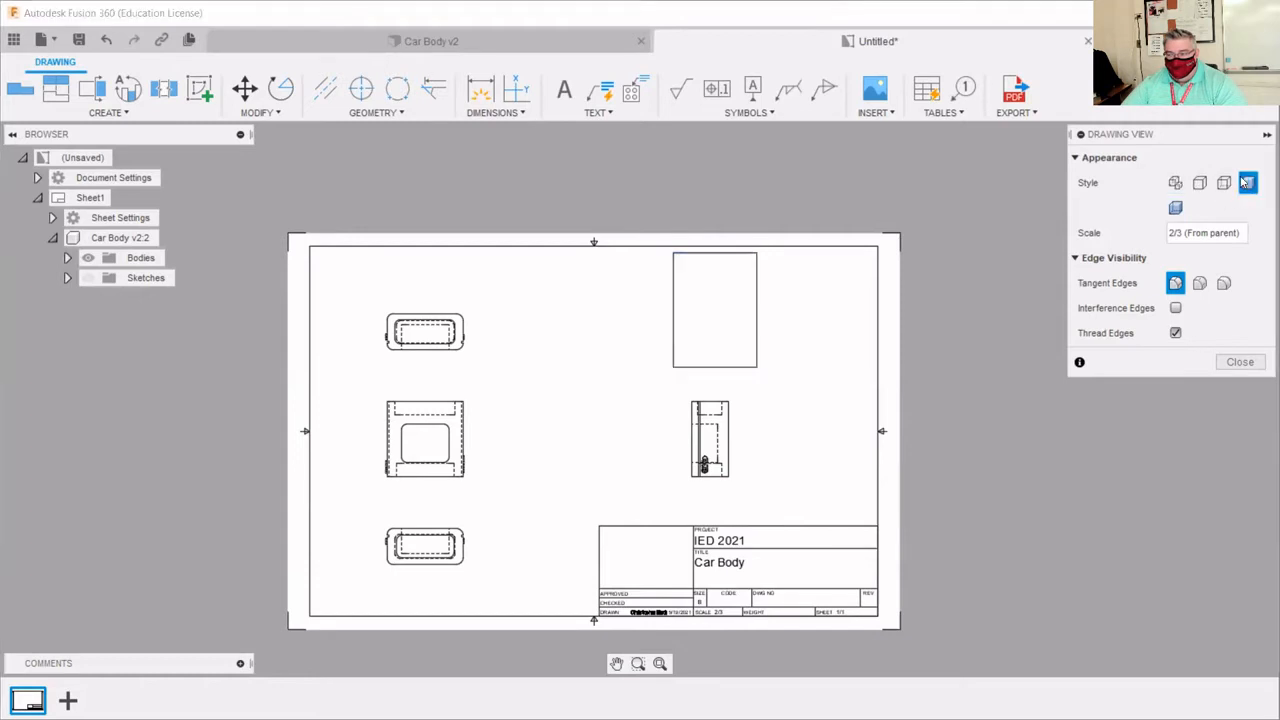
pyautogui.click(1240, 362)
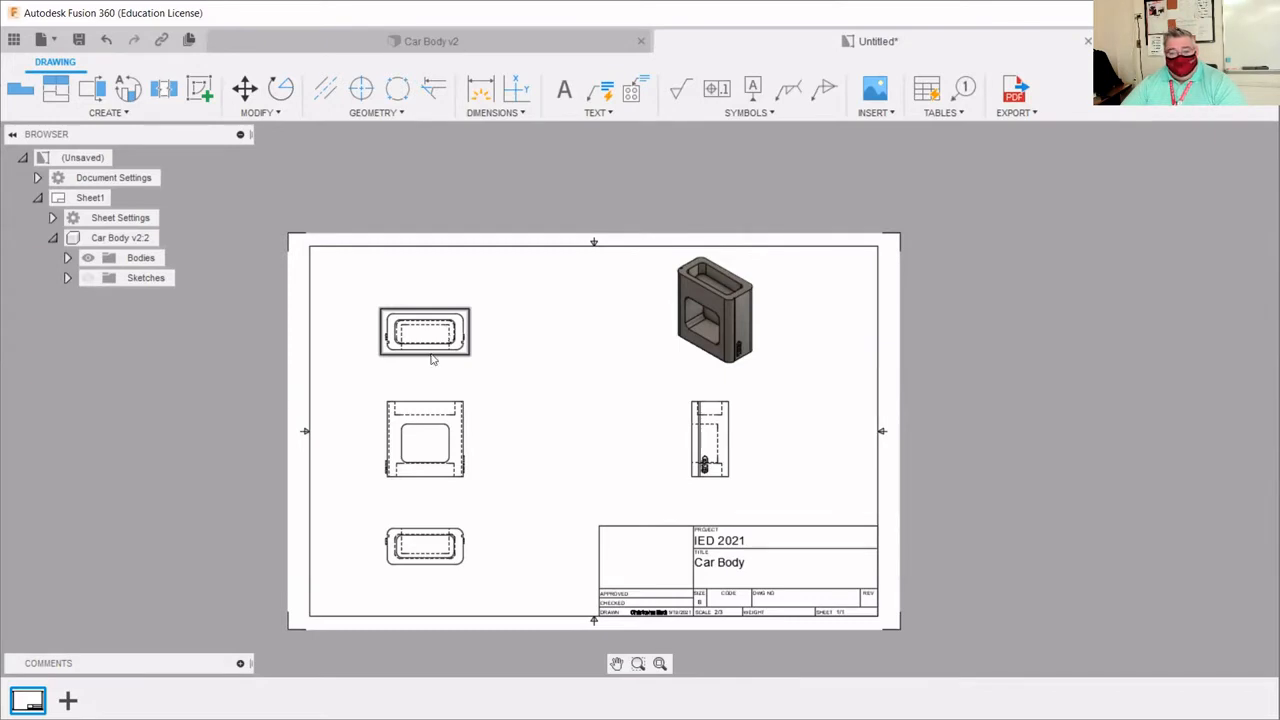
pyautogui.scroll(5, 430, 357)
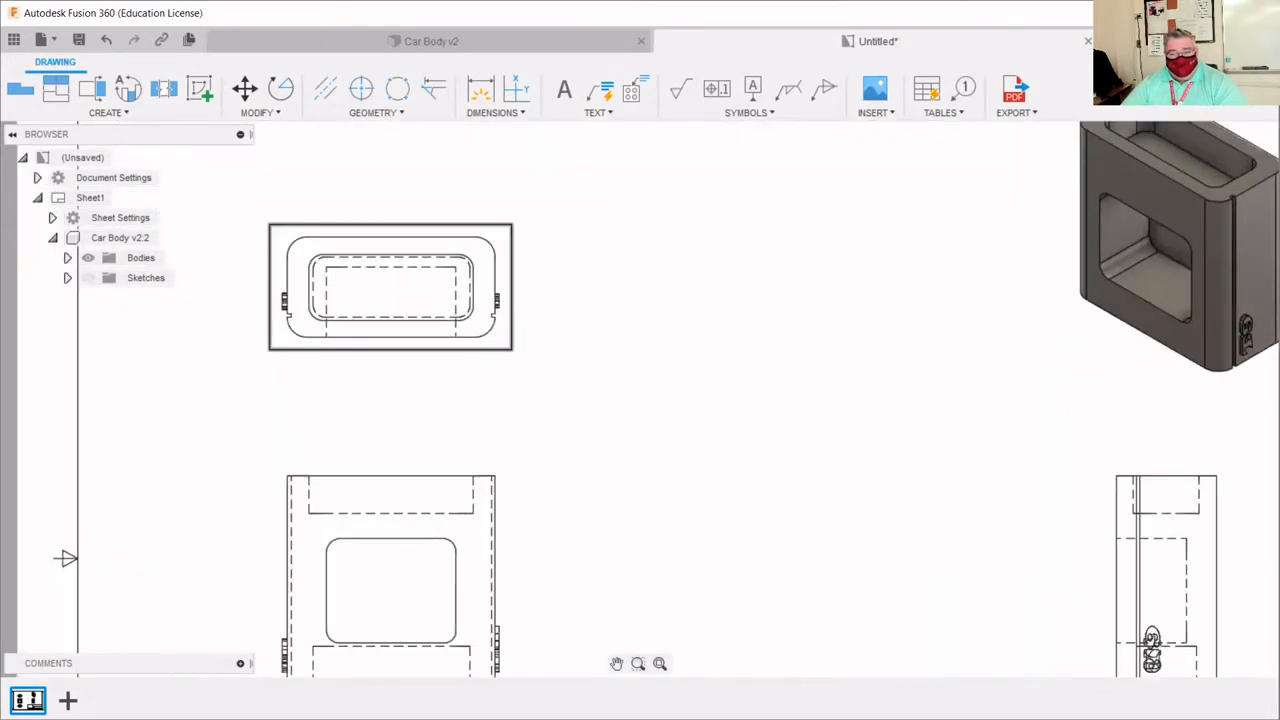
pyautogui.scroll(-5, 571, 400)
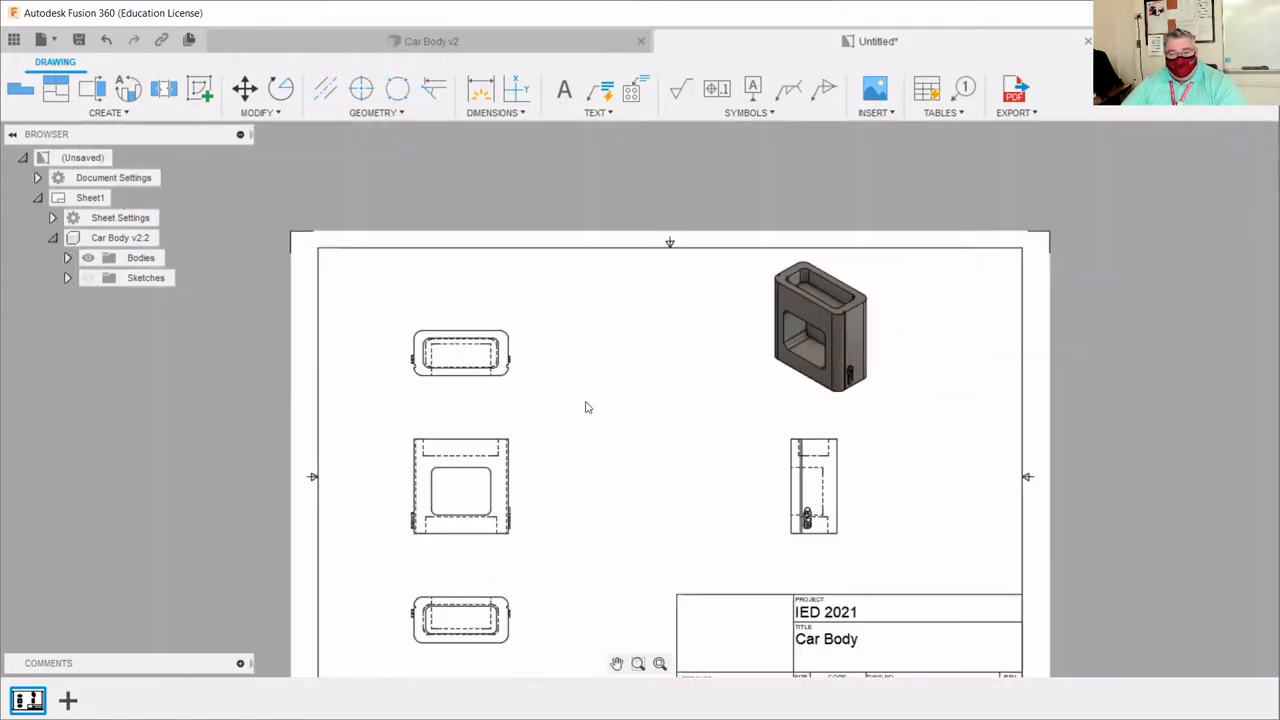
pyautogui.scroll(-2, 574, 457)
pyautogui.scroll(-1, 714, 371)
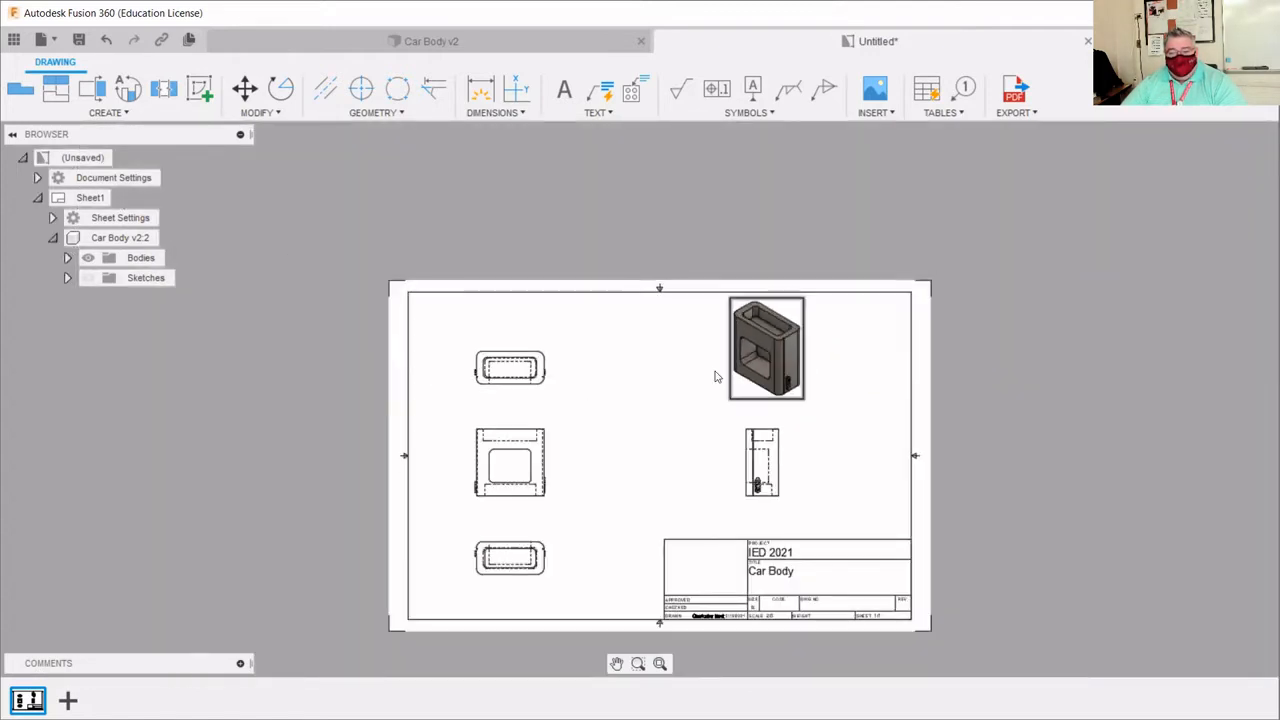
pyautogui.scroll(1, 885, 667)
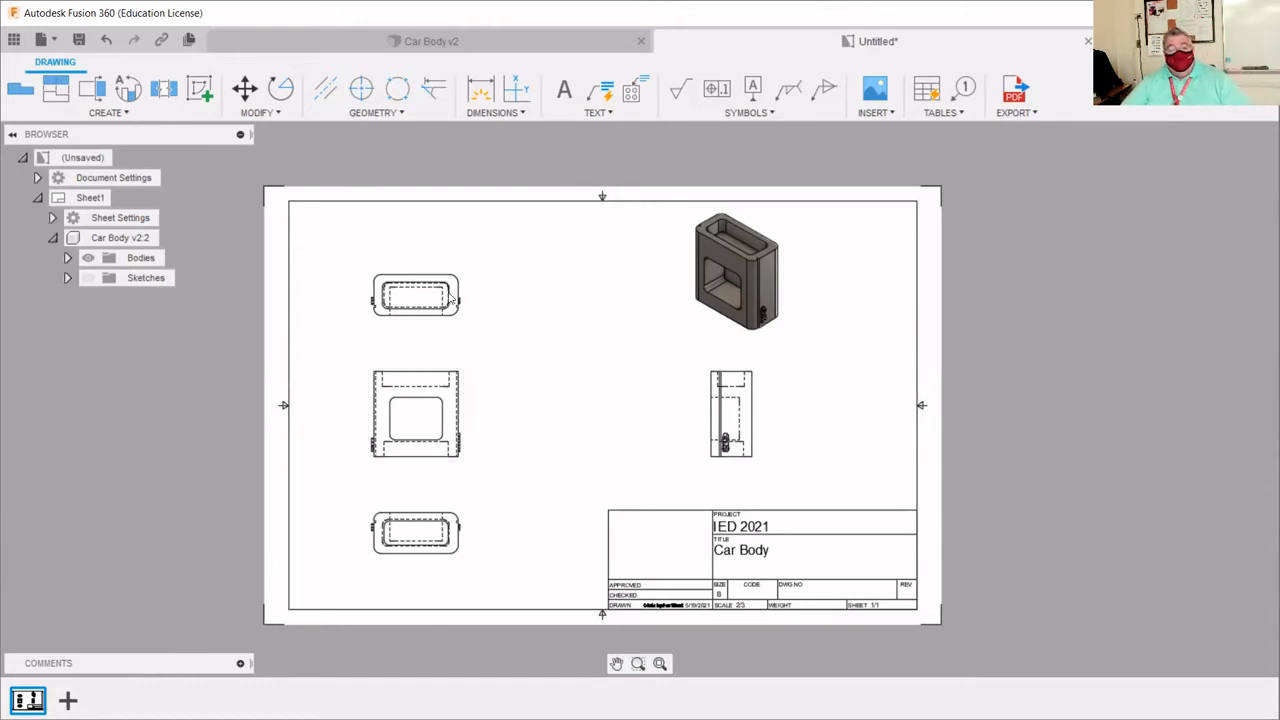
# - Edit the base view, try the hidden-edge and shaded styles, and set its style to visible edges only
pyautogui.rightClick(518, 391)
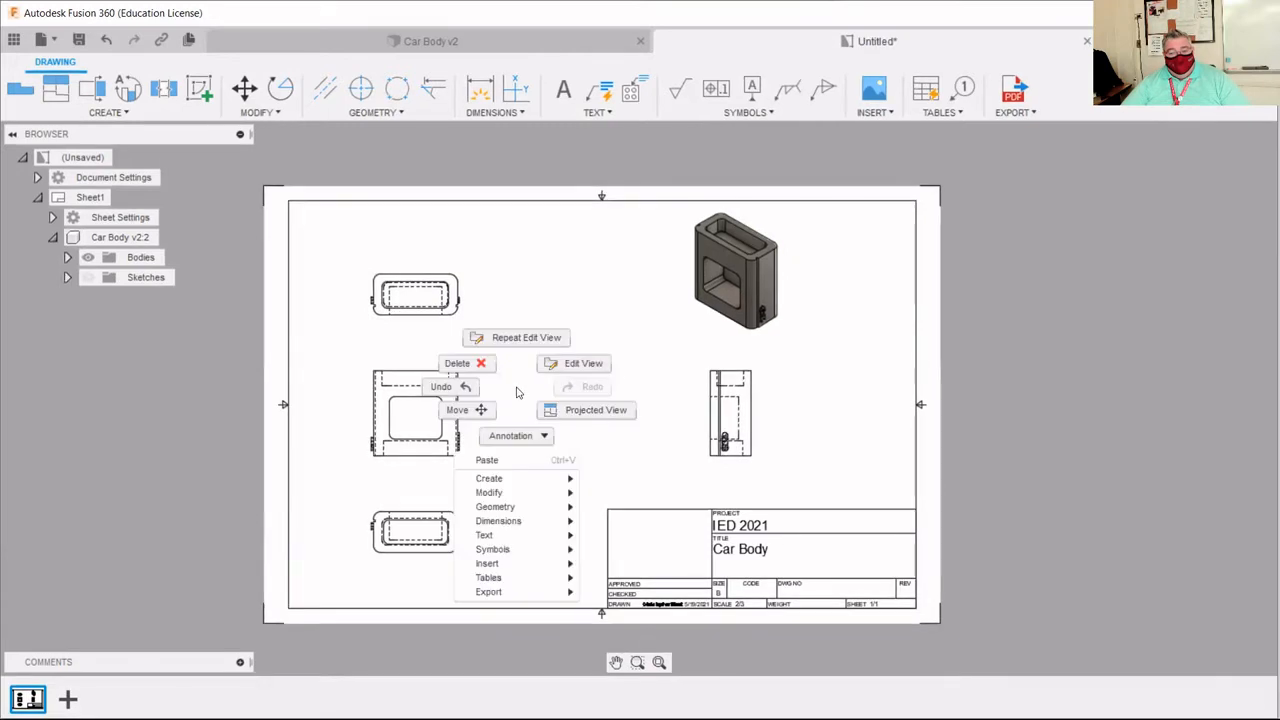
pyautogui.click(575, 365)
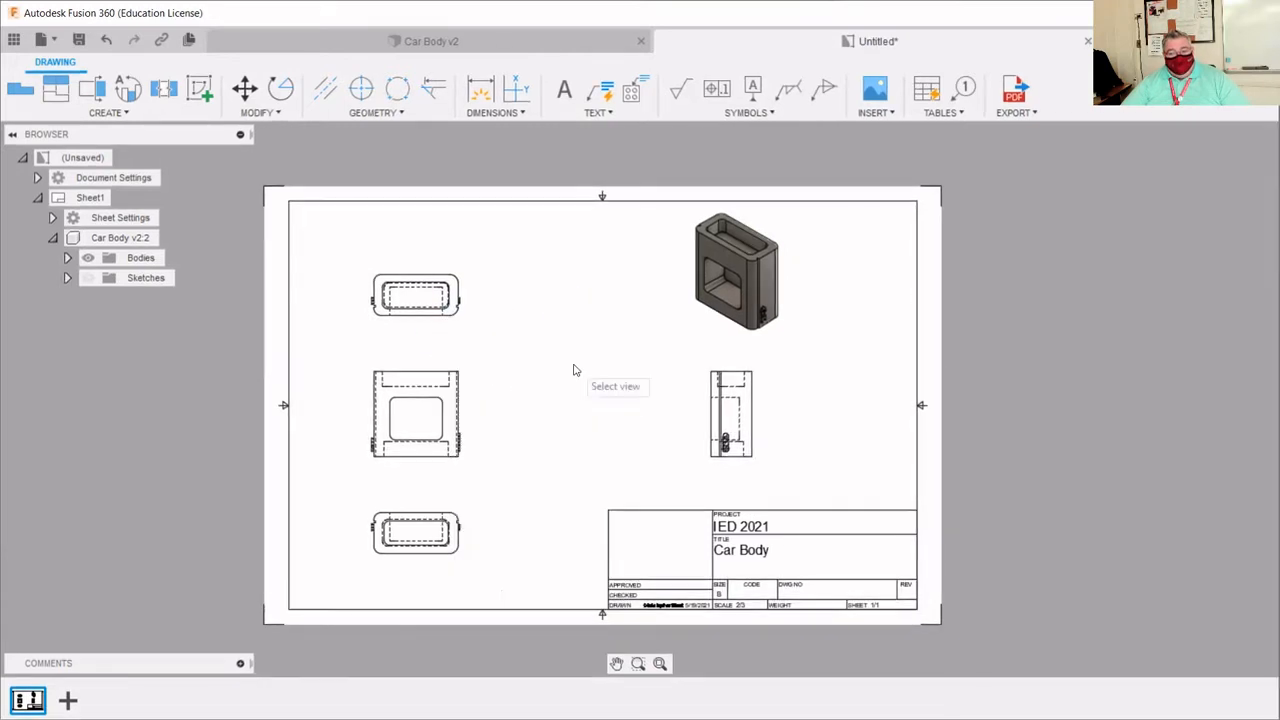
pyautogui.click(419, 390)
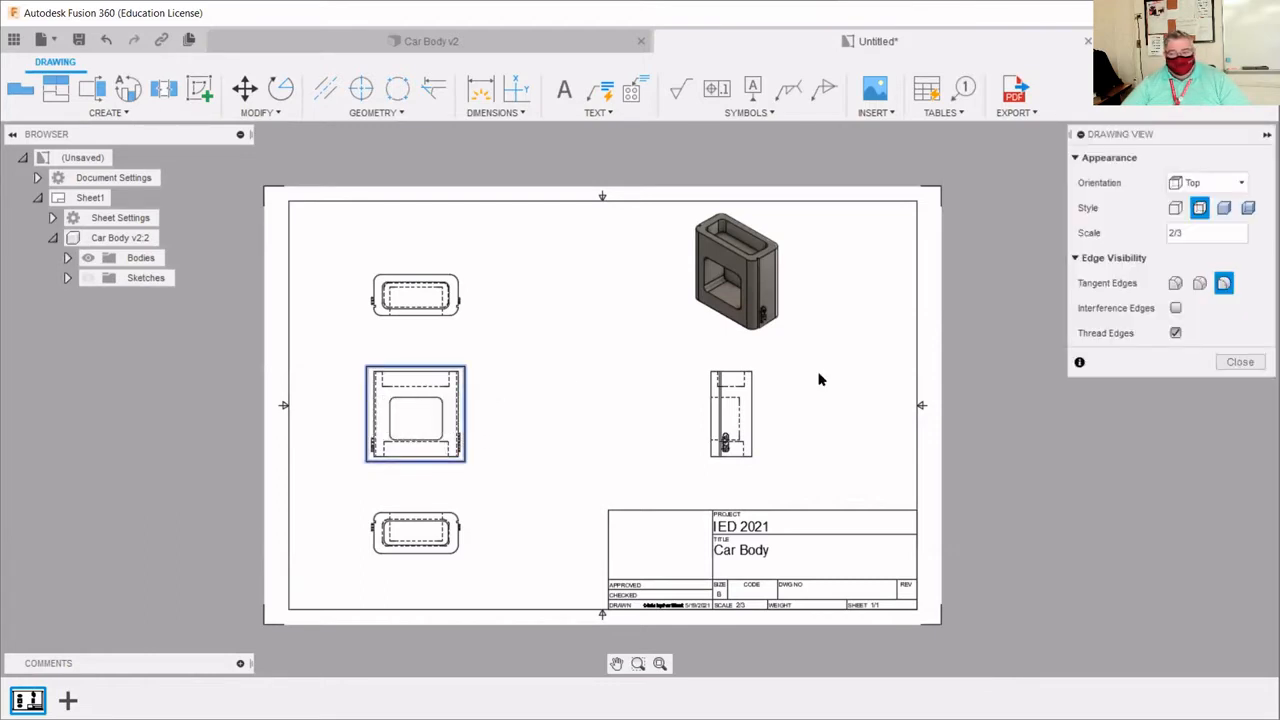
pyautogui.click(1176, 208)
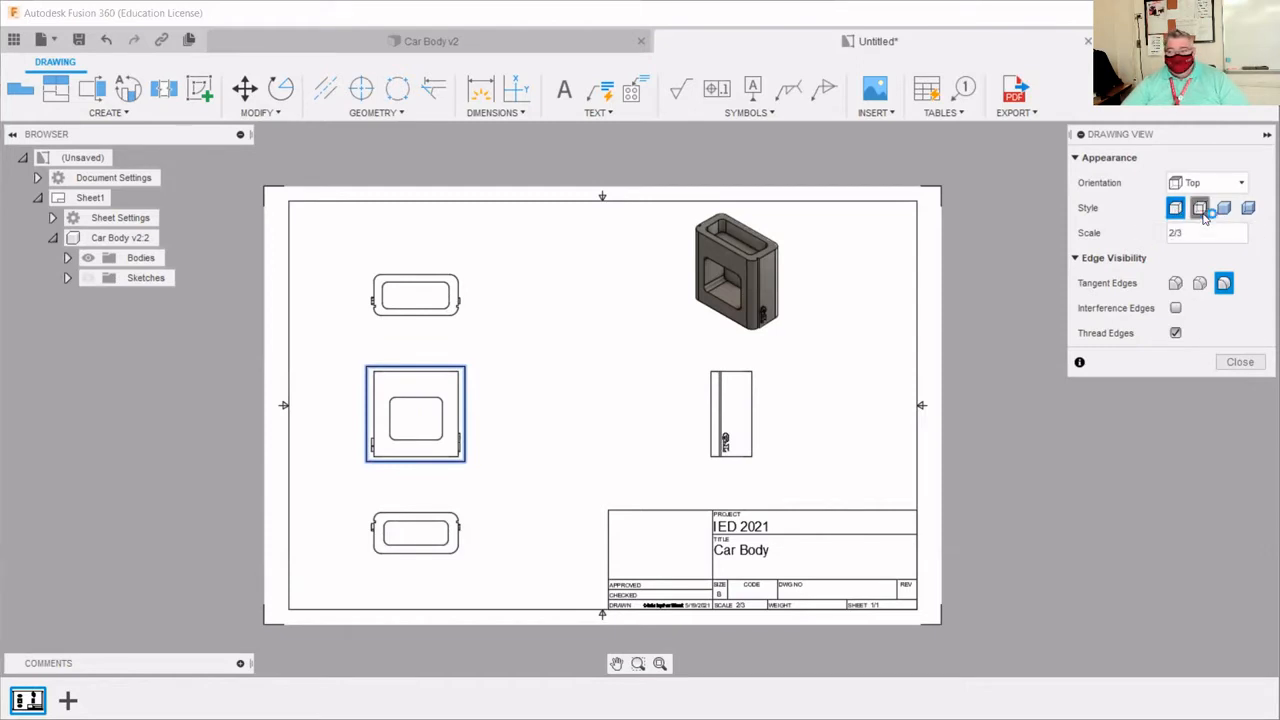
pyautogui.click(1200, 209)
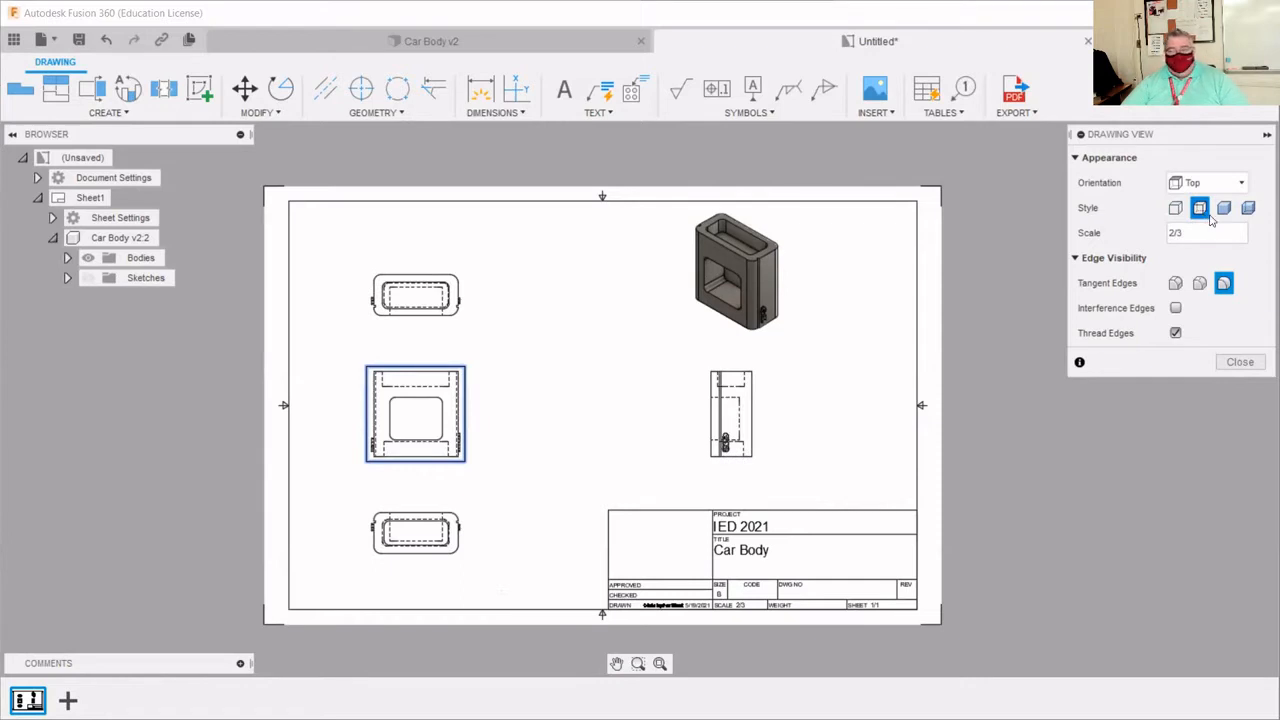
pyautogui.click(1224, 208)
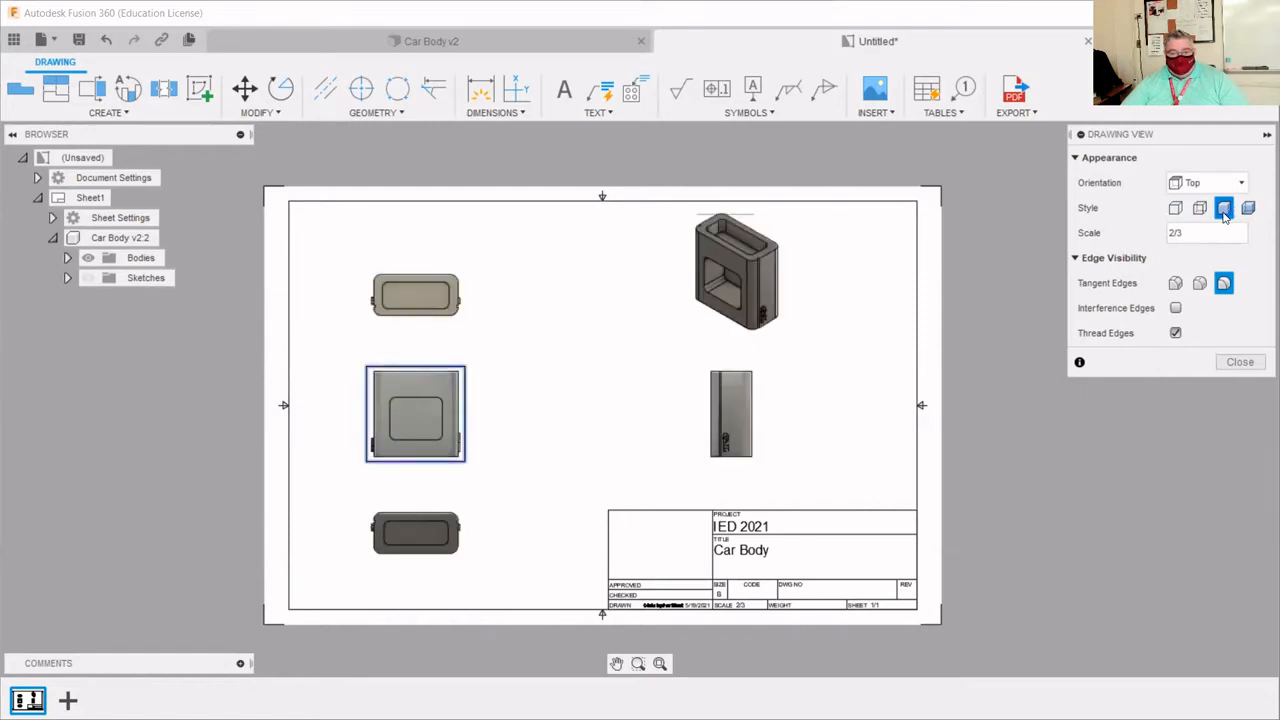
pyautogui.click(1247, 210)
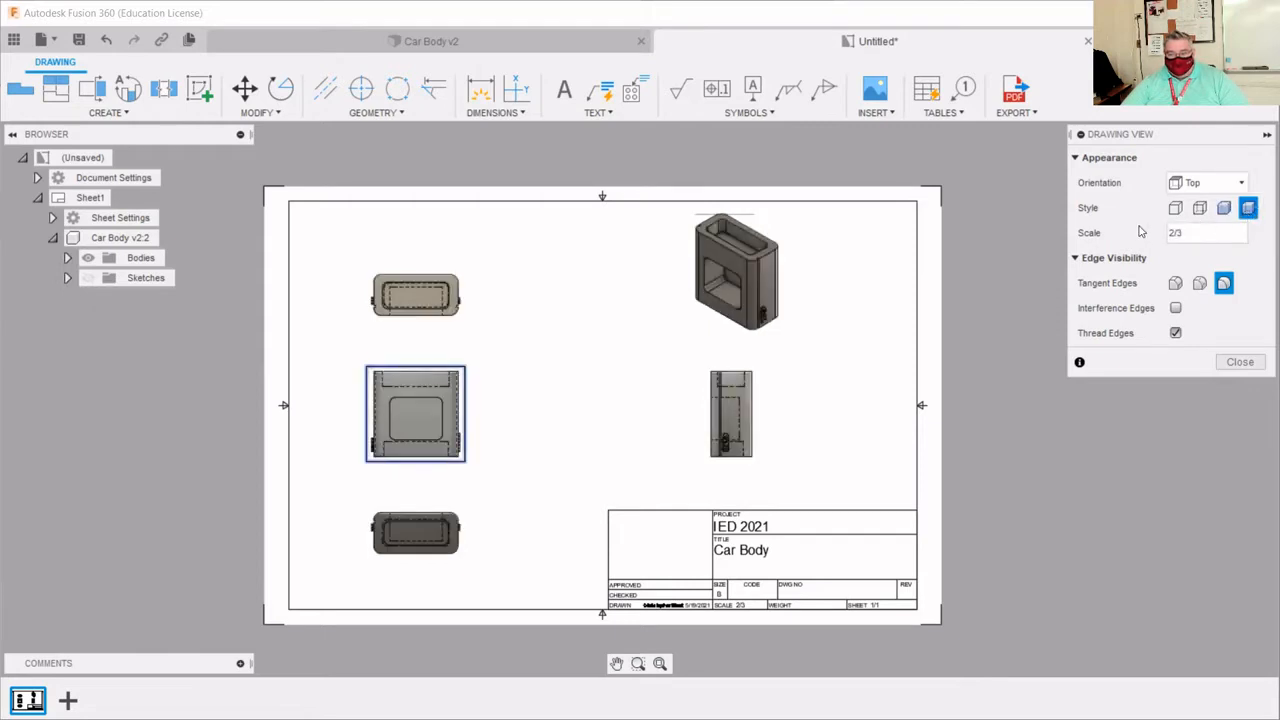
pyautogui.click(1175, 208)
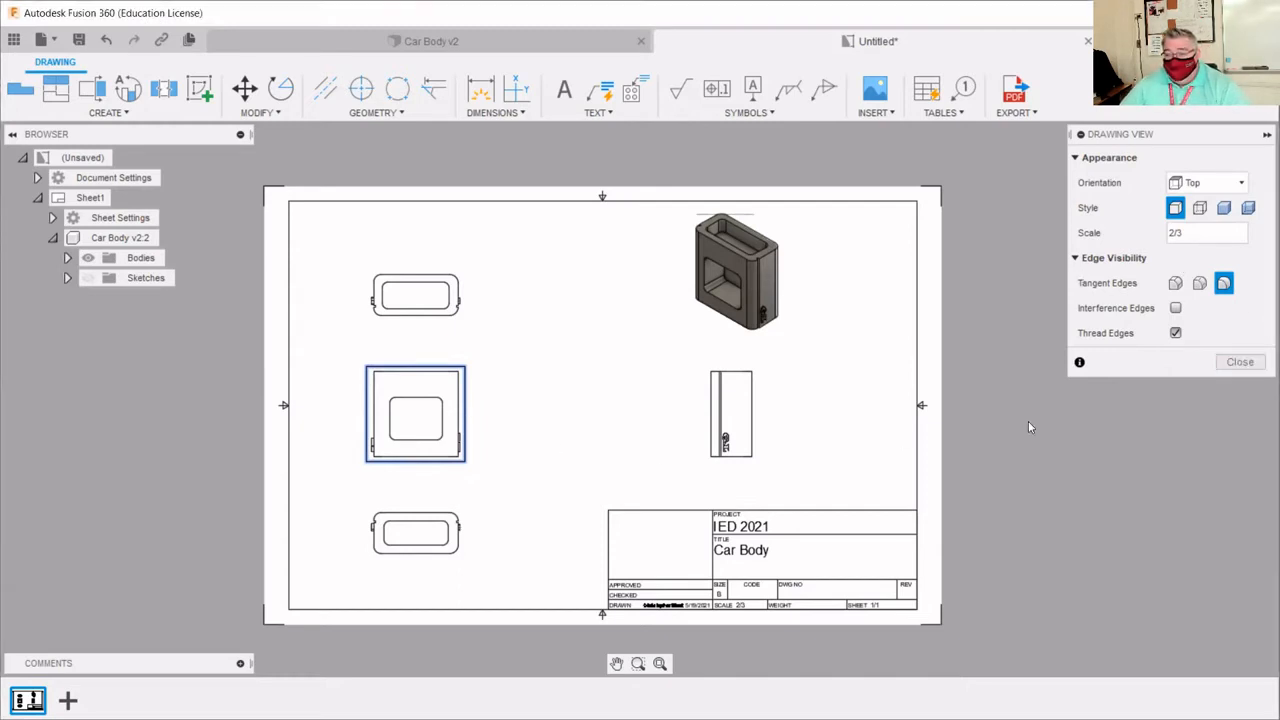
pyautogui.click(1239, 362)
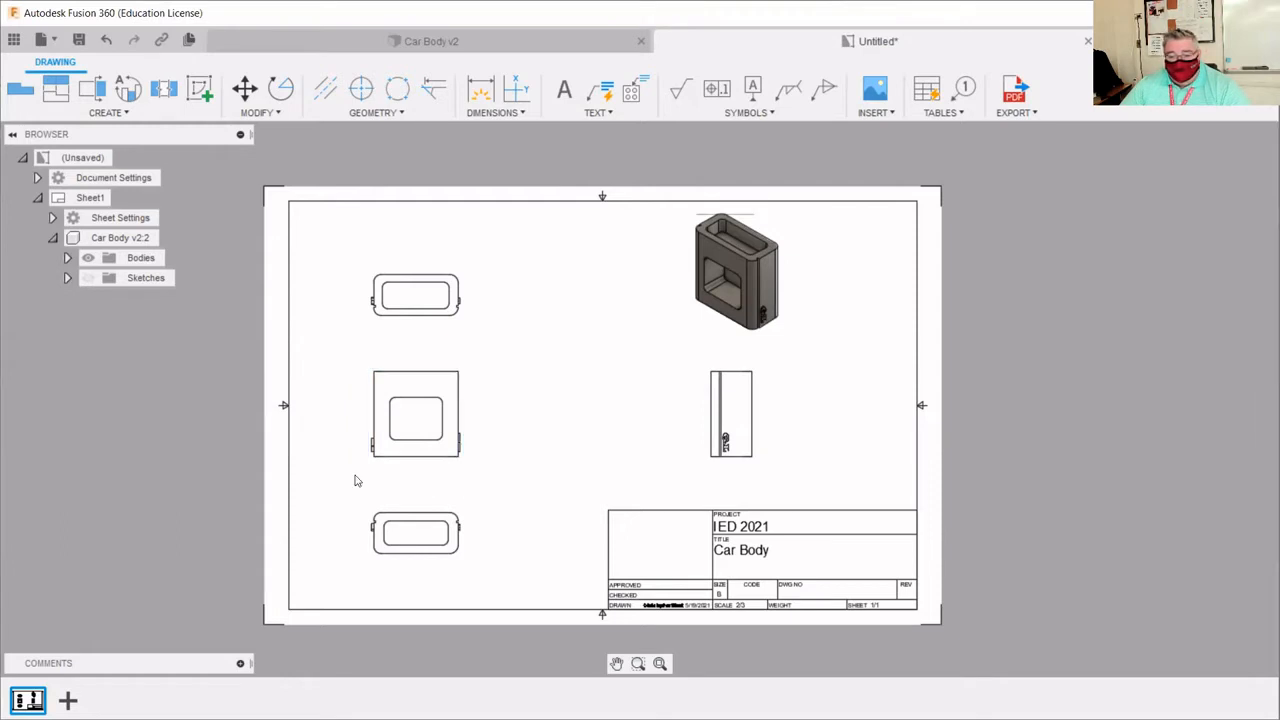
pyautogui.scroll(5, 353, 472)
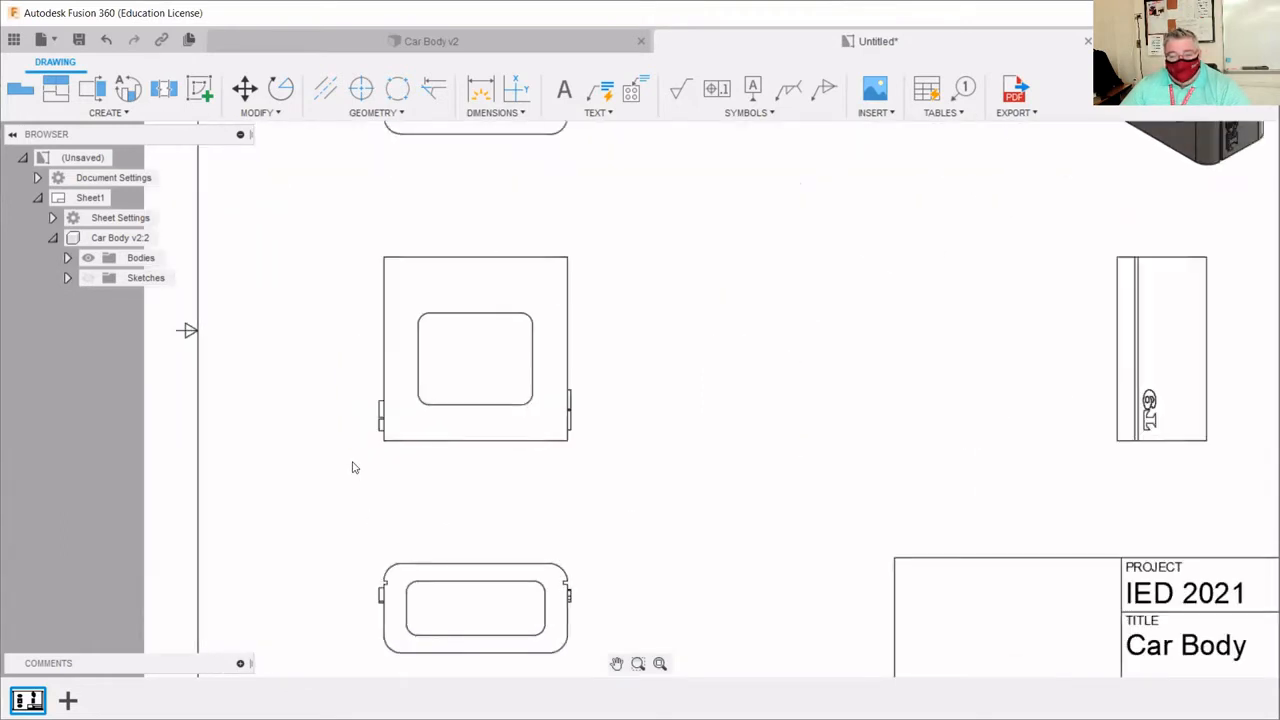
pyautogui.scroll(-5, 352, 467)
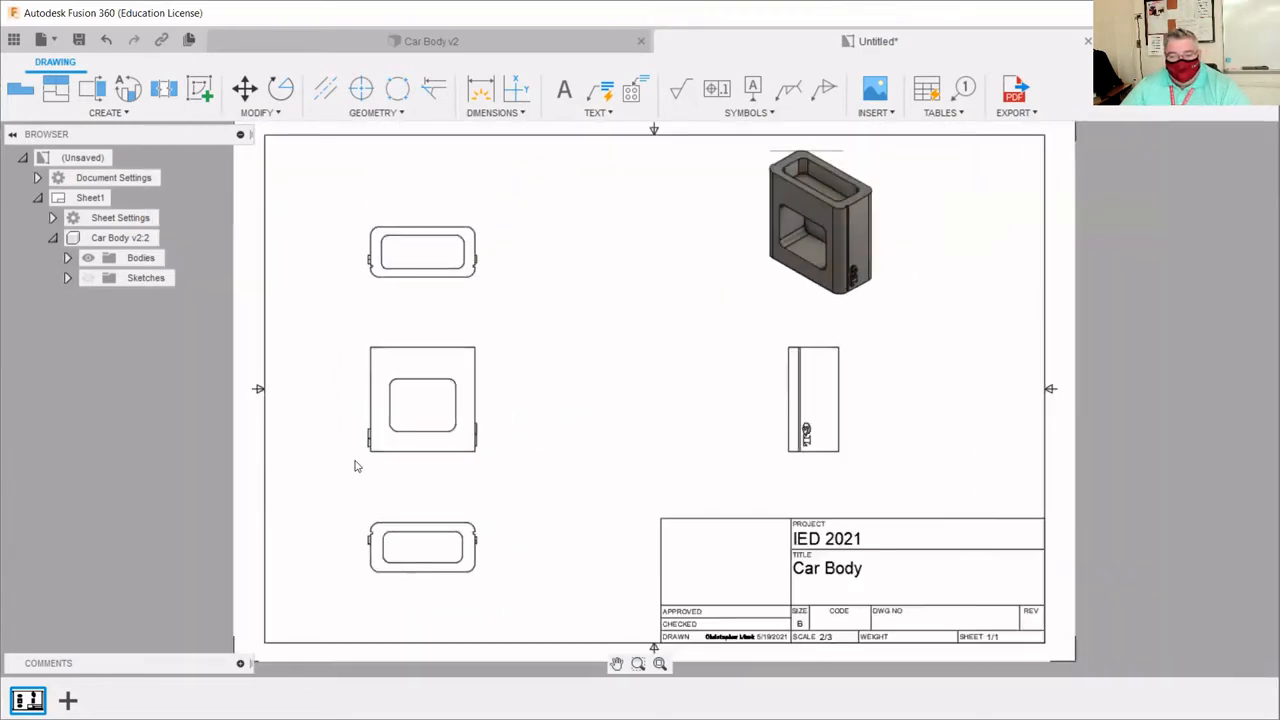
pyautogui.scroll(2, 355, 466)
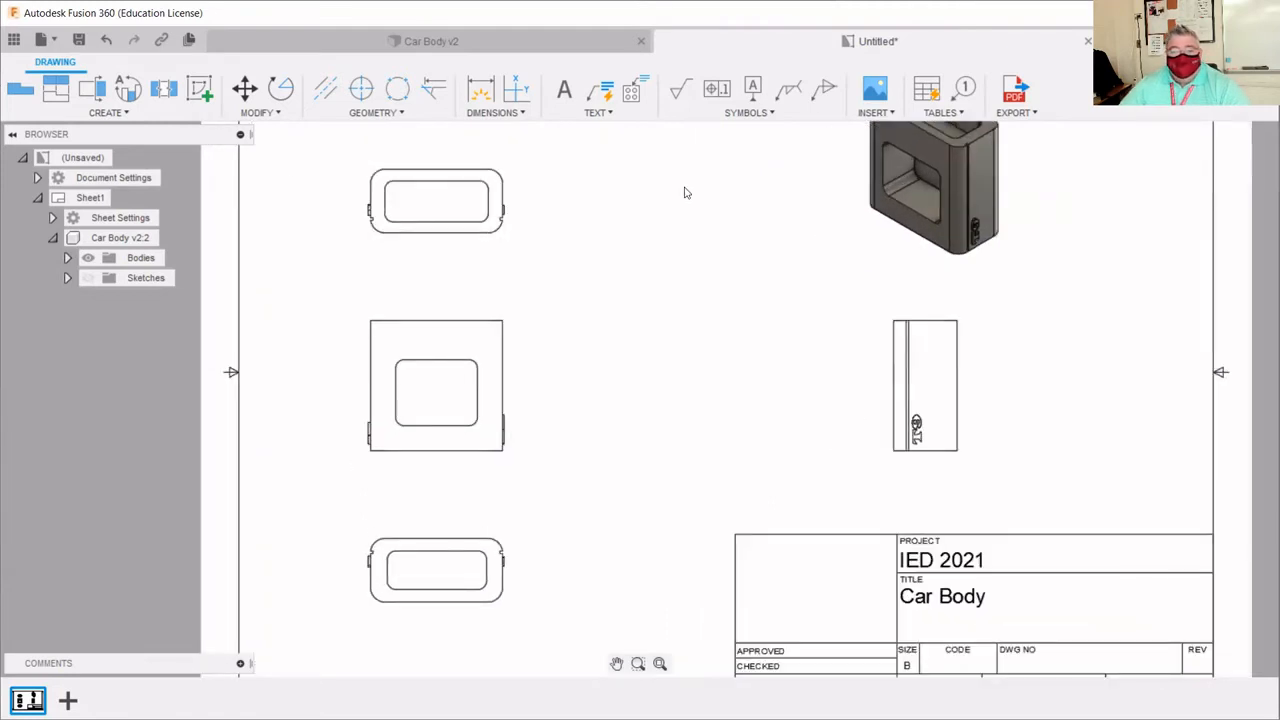
pyautogui.scroll(-2, 509, 260)
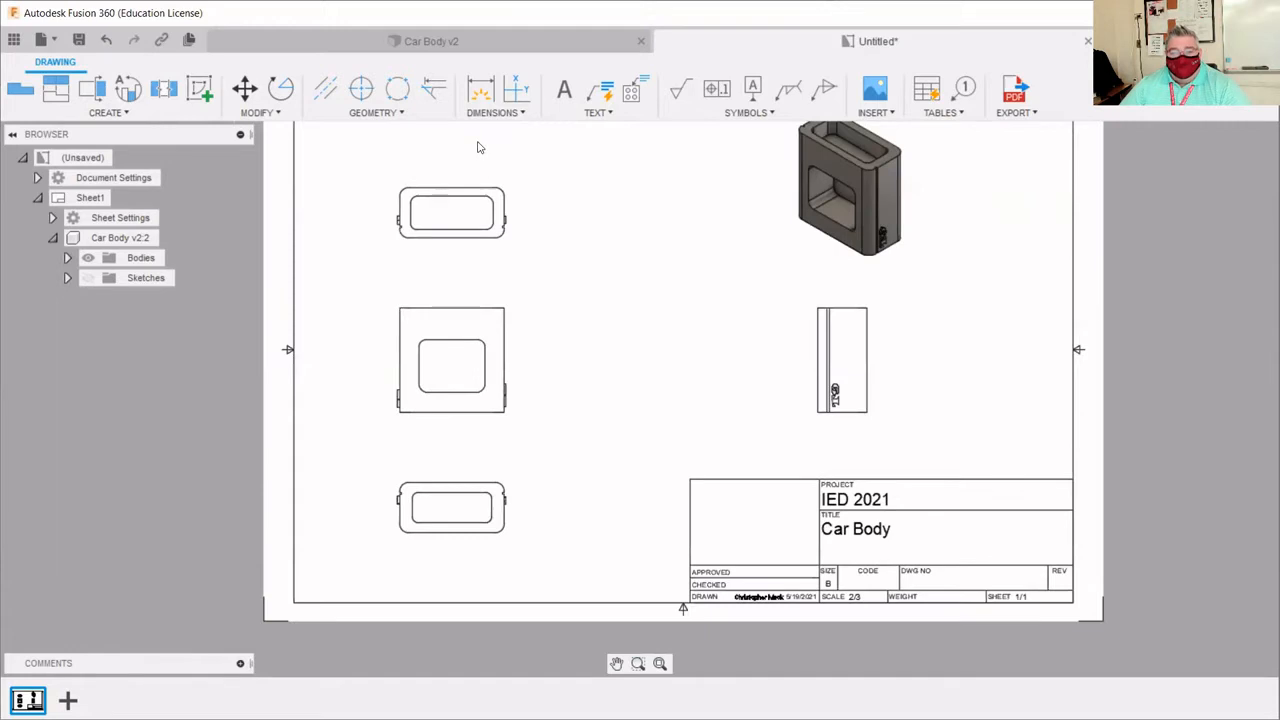
pyautogui.scroll(2, 478, 147)
pyautogui.scroll(-1, 478, 147)
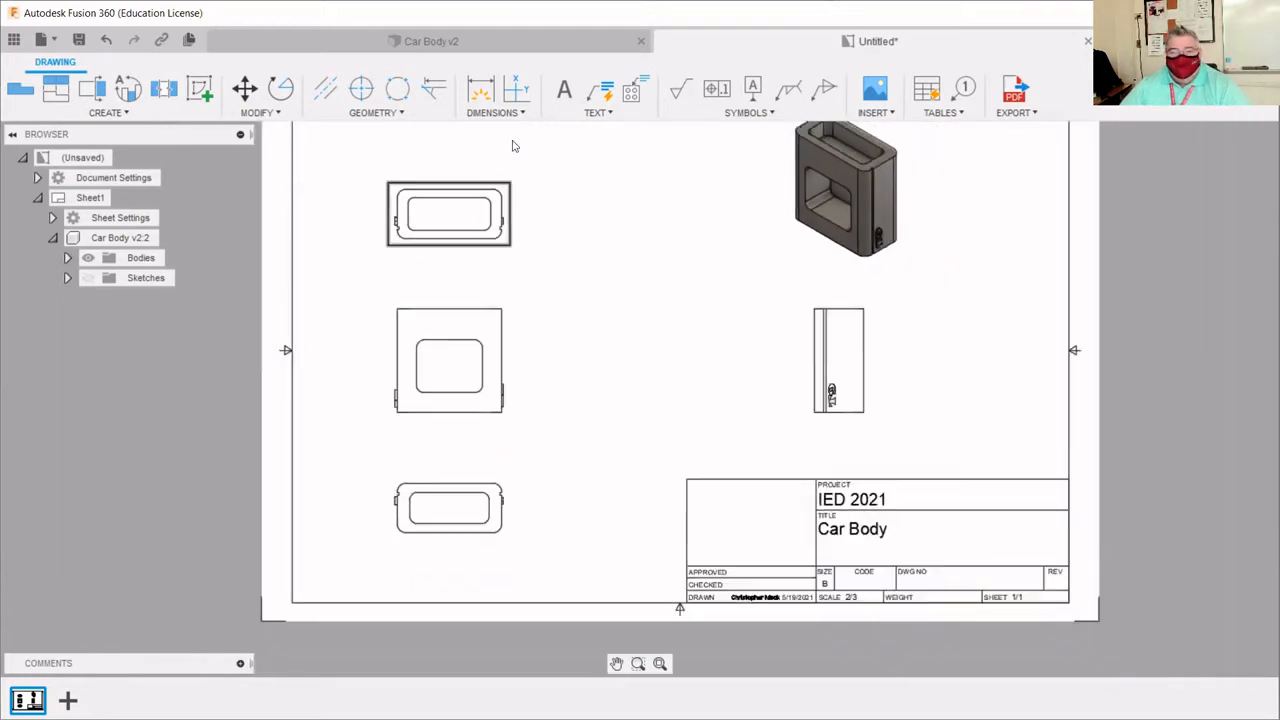
# - Dimension the overall width of the base view between its two upper corners, placing the dimension above the view
pyautogui.click(480, 89)
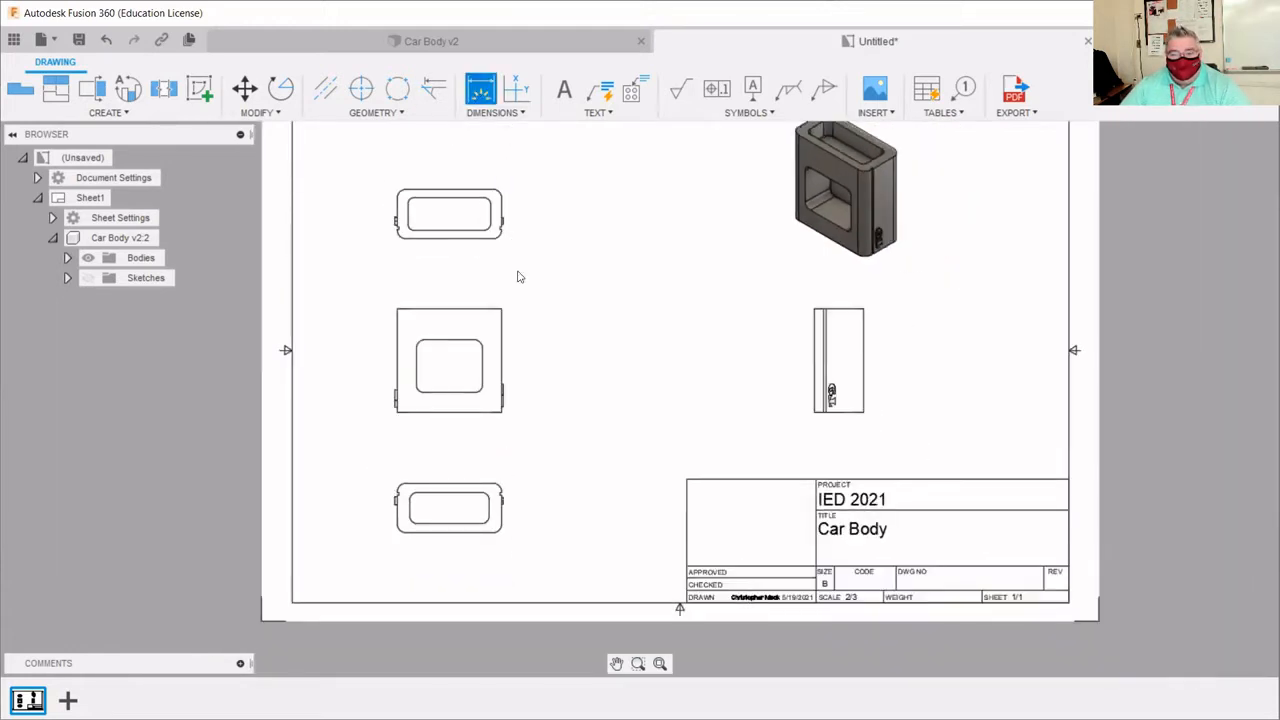
pyautogui.scroll(3, 528, 369)
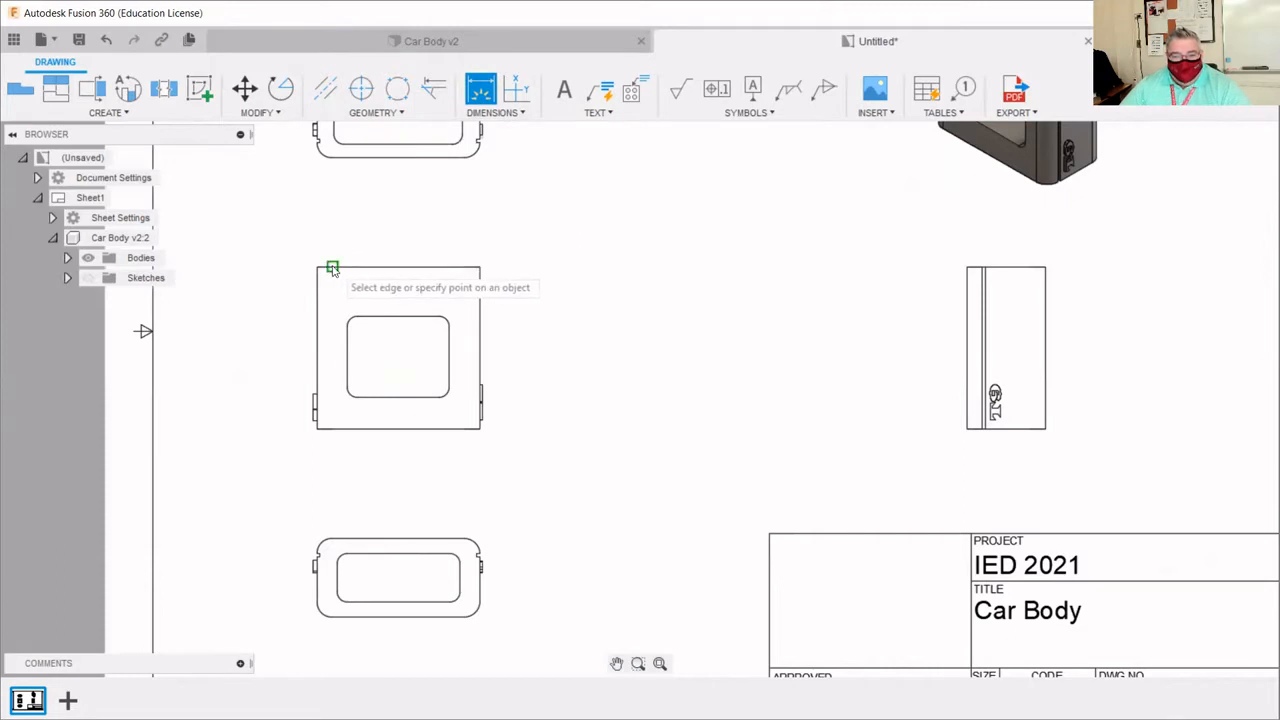
pyautogui.scroll(5, 326, 270)
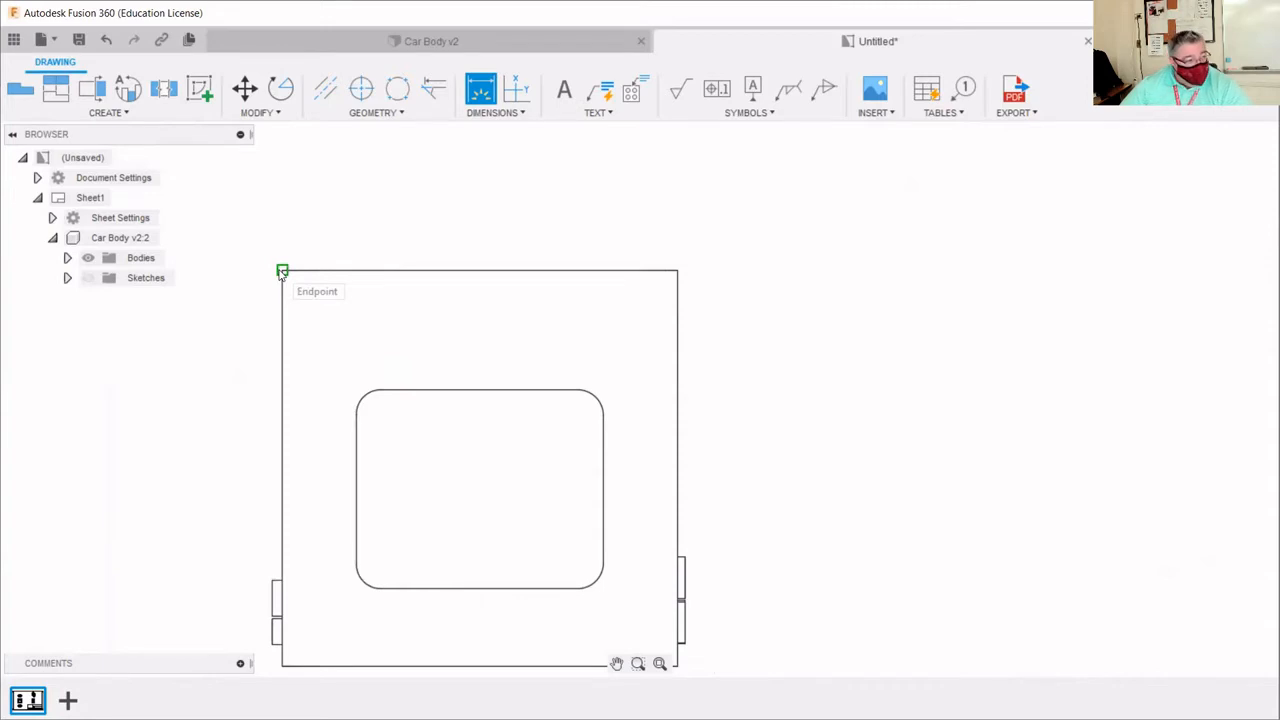
pyautogui.click(281, 274)
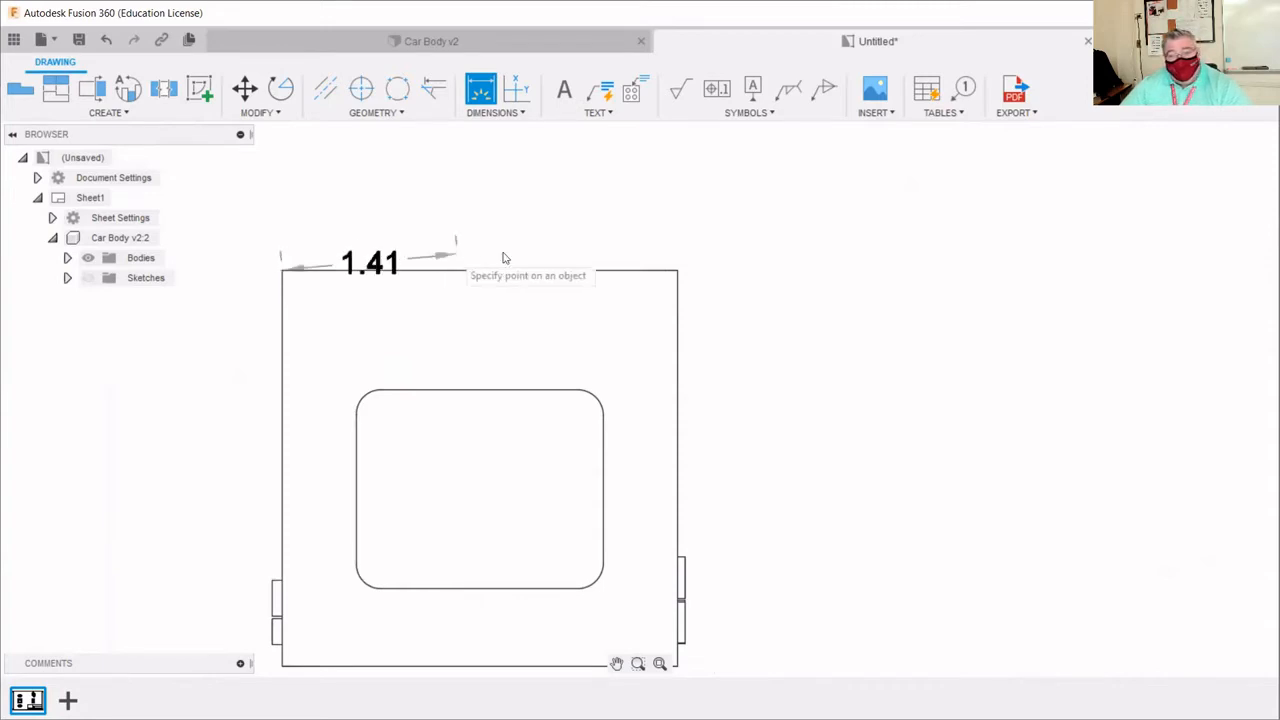
pyautogui.click(677, 270)
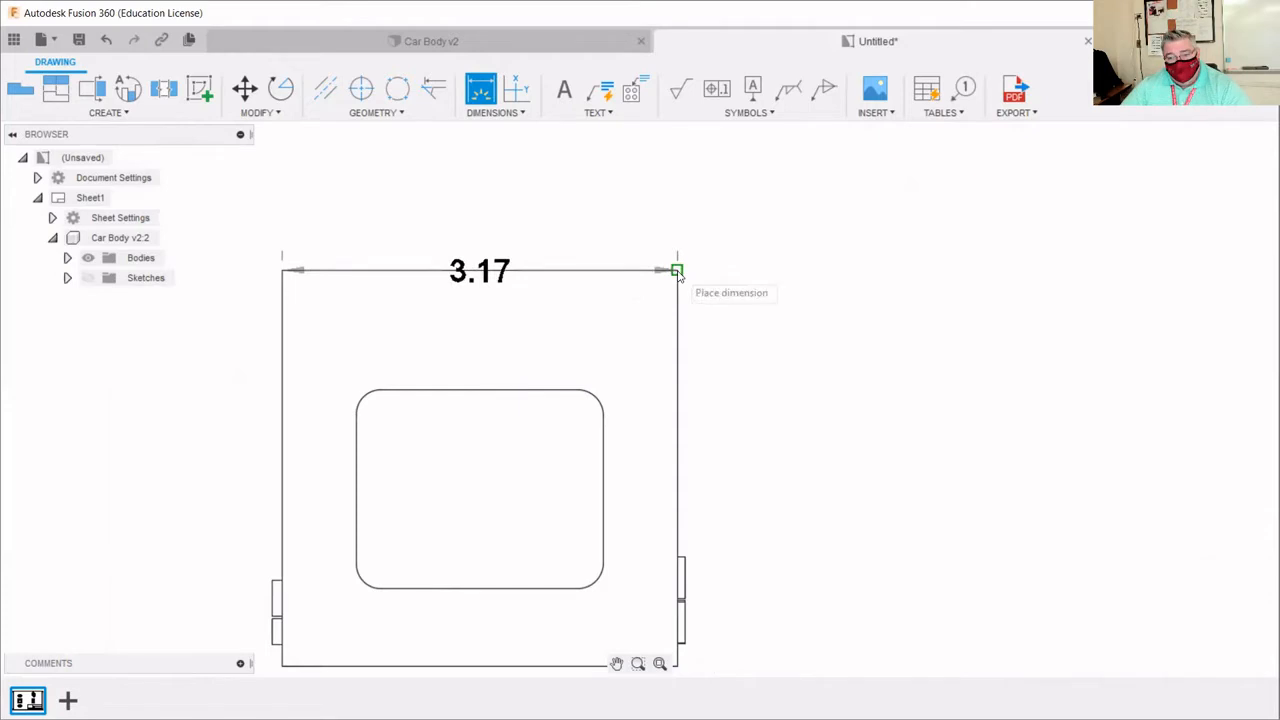
pyautogui.click(581, 223)
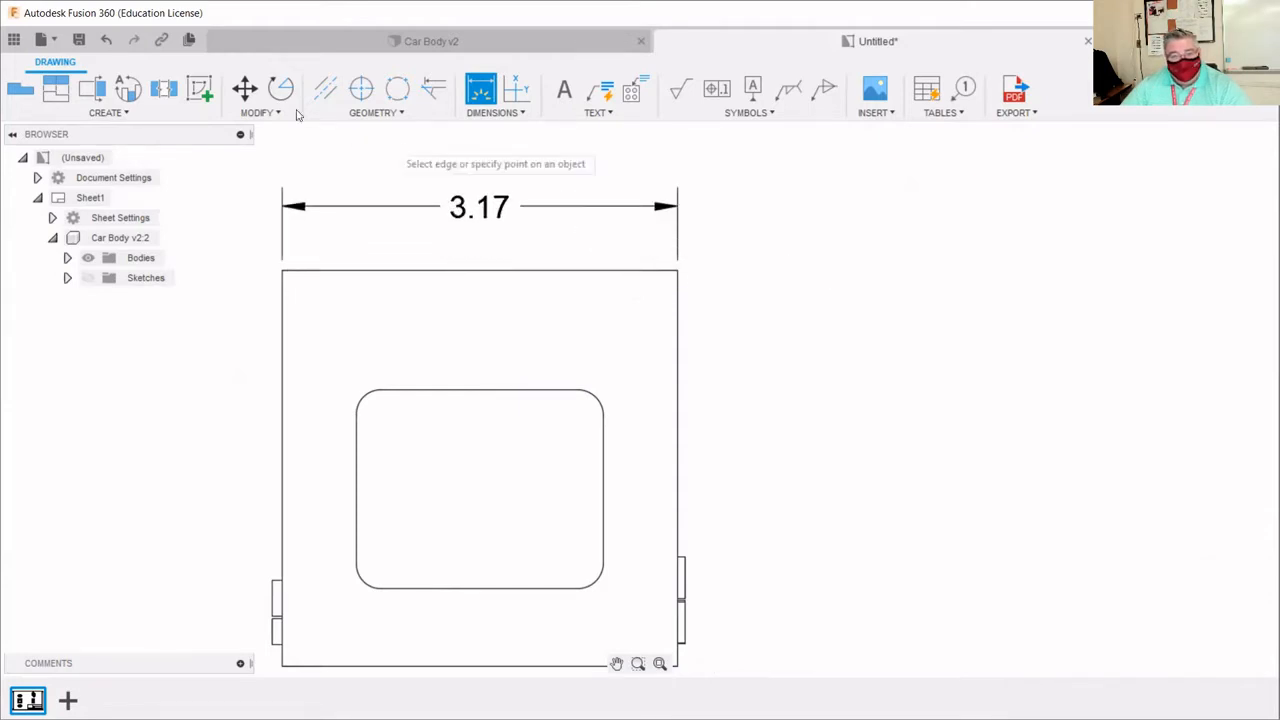
pyautogui.click(105, 40)
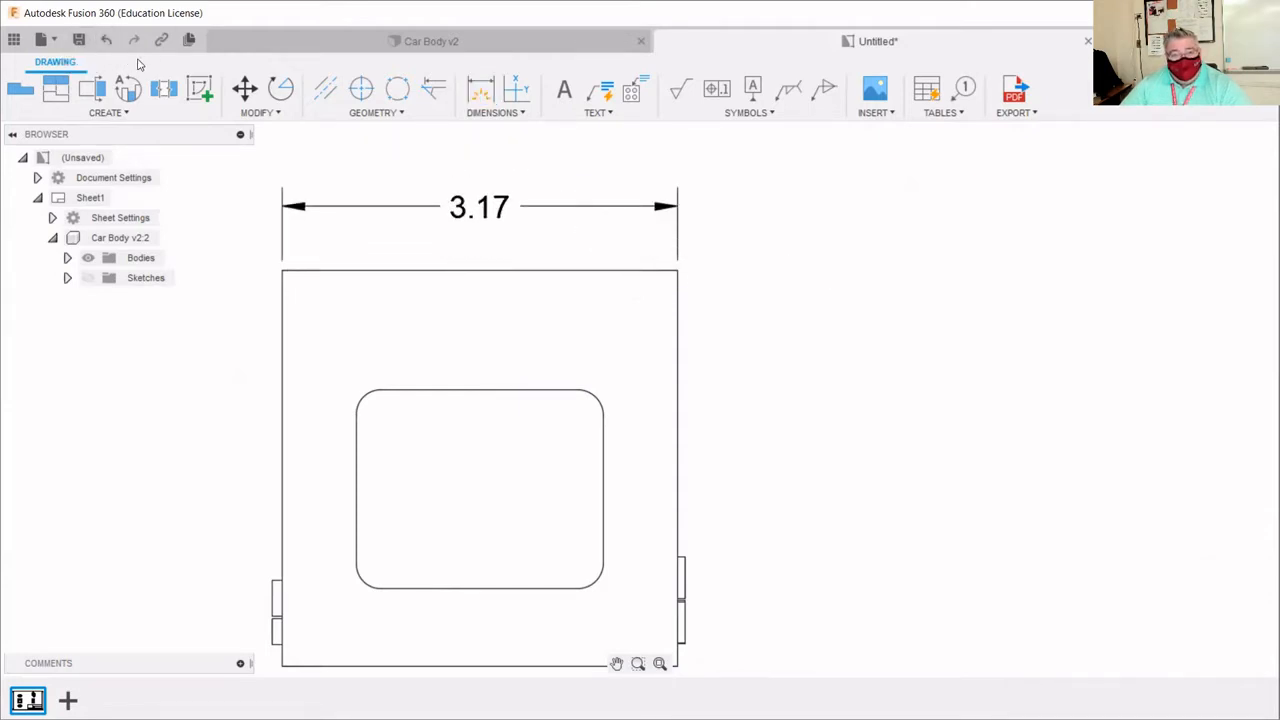
# - Undo the width dimension, and try replacing it with one taken directly from the base view's upper edge, undoing that as well
pyautogui.click(105, 40)
pyautogui.click(480, 90)
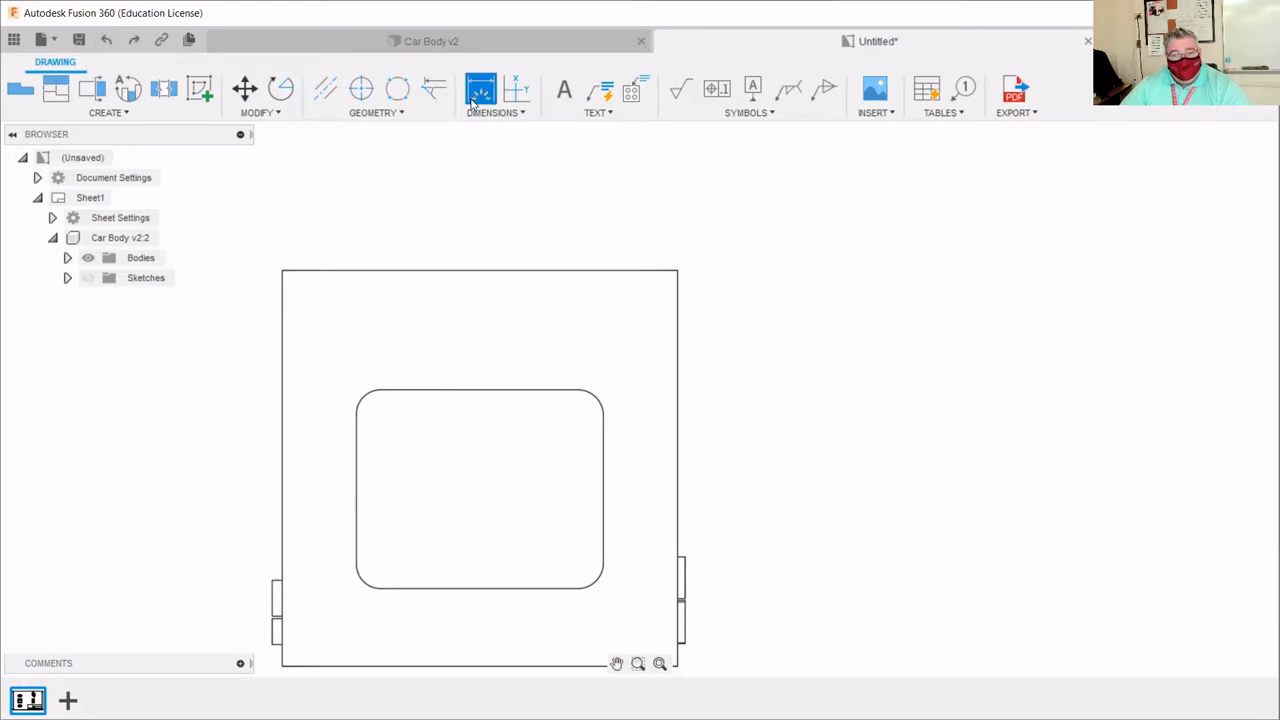
pyautogui.click(426, 271)
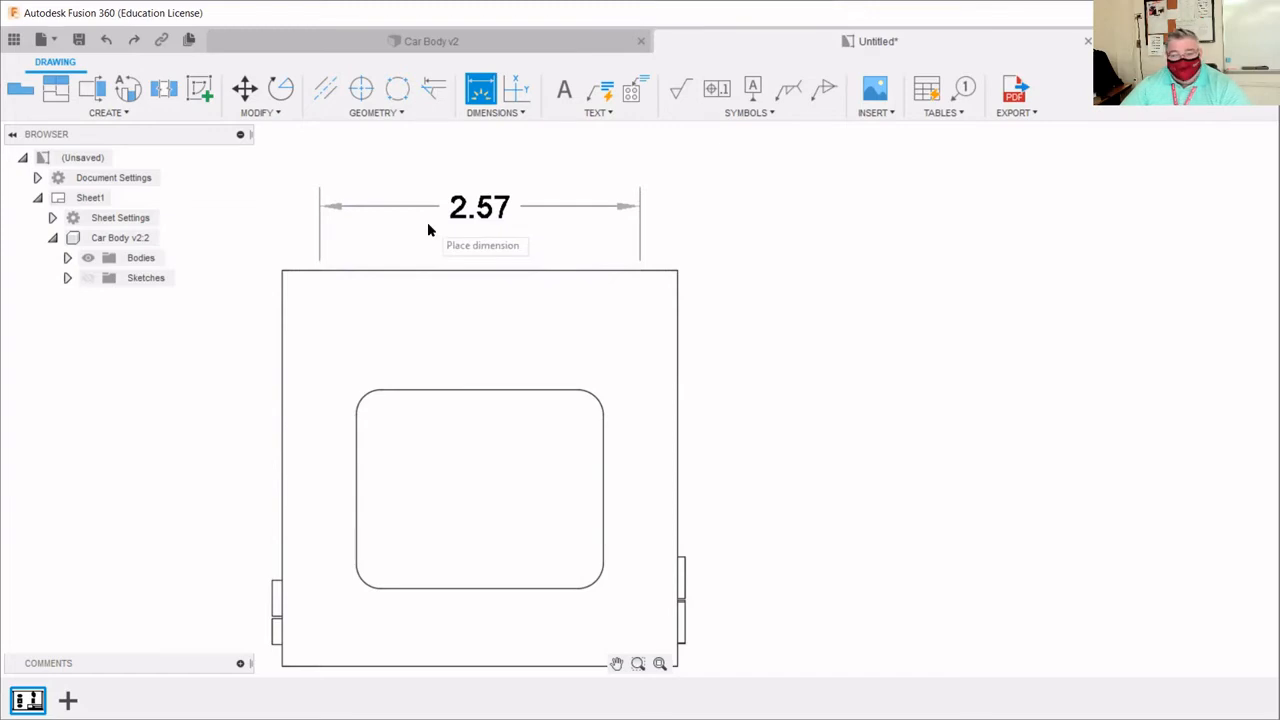
pyautogui.click(427, 229)
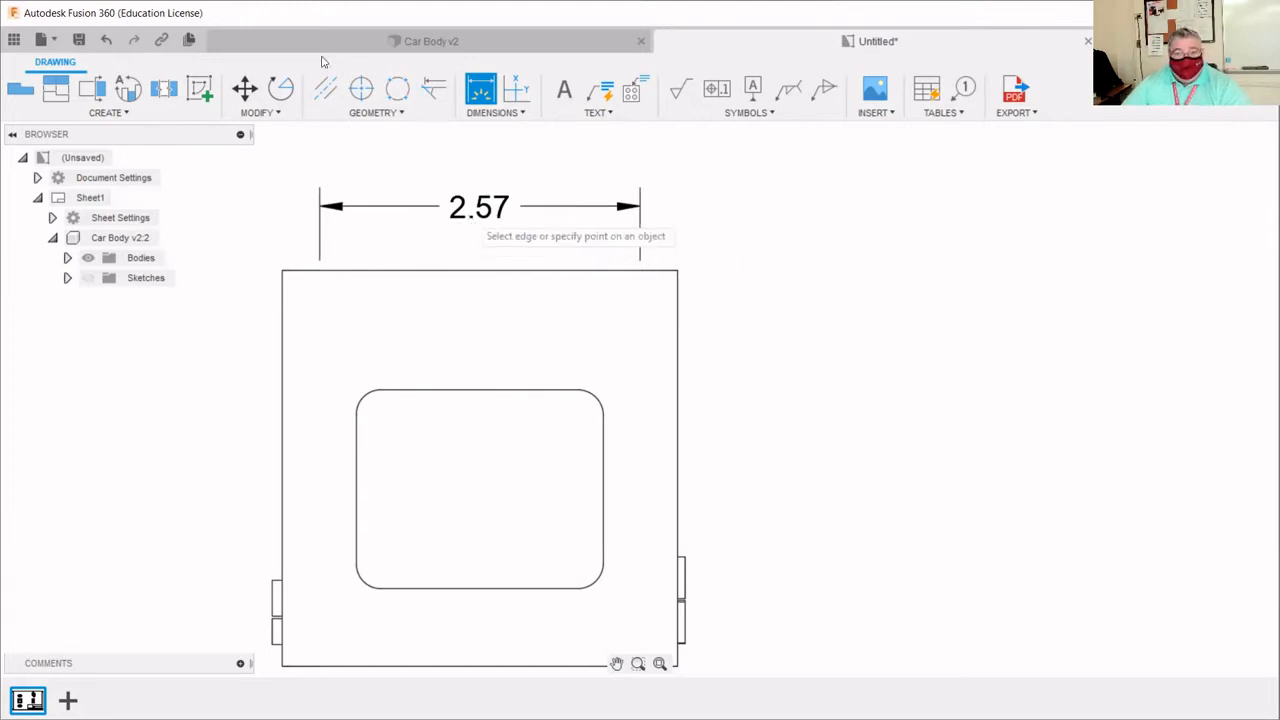
pyautogui.click(106, 42)
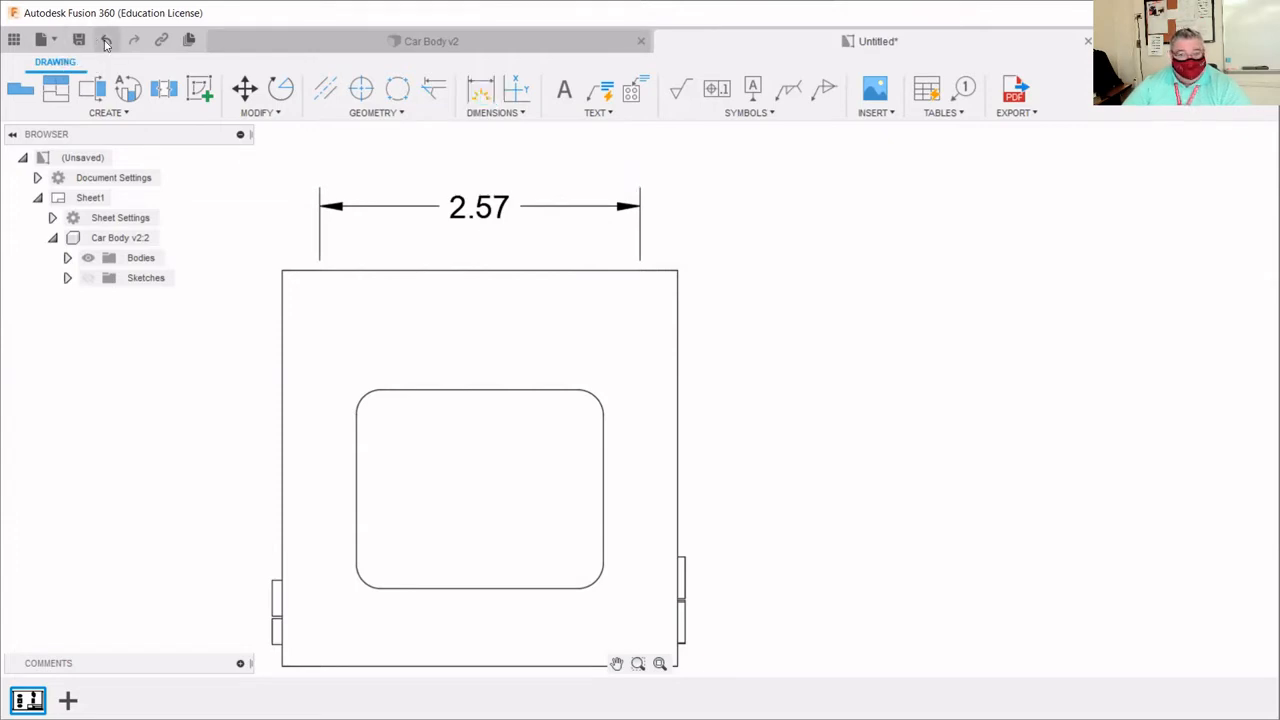
pyautogui.click(106, 42)
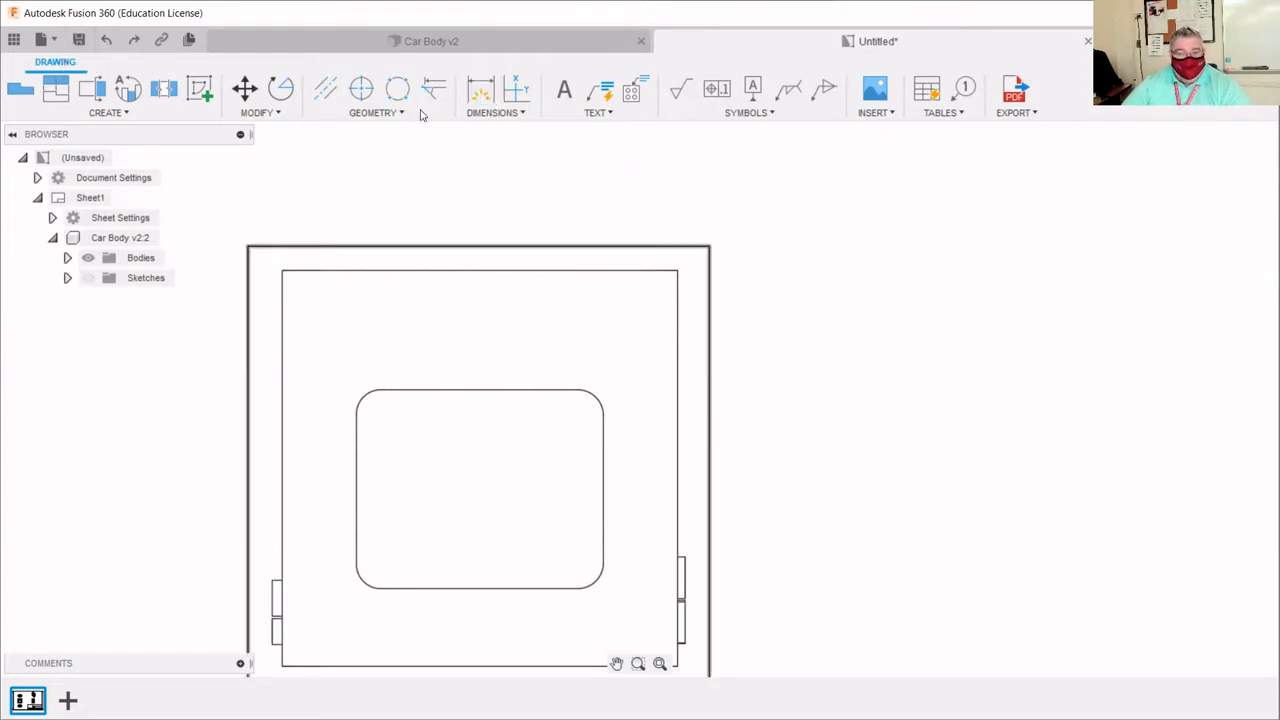
# - Recreate the base view's overall width dimension from its upper-left corner to its upper-right corner, placed above the view
pyautogui.click(480, 88)
pyautogui.click(291, 271)
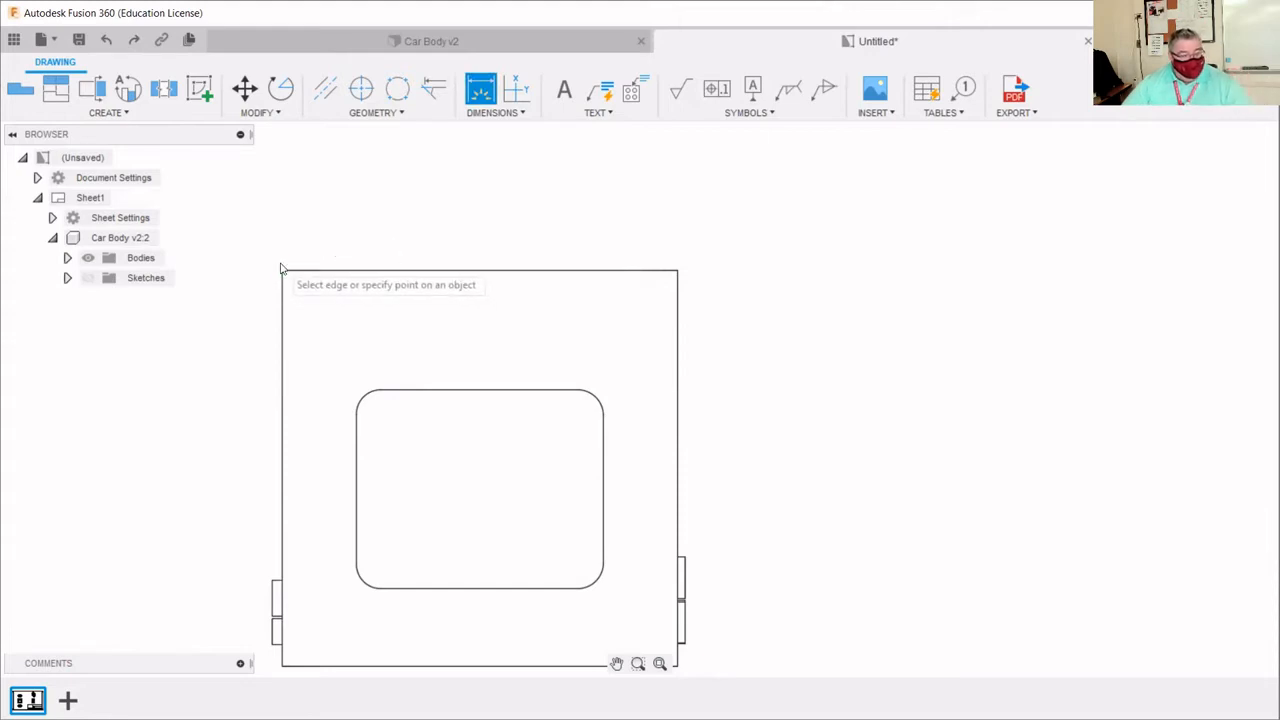
pyautogui.click(283, 272)
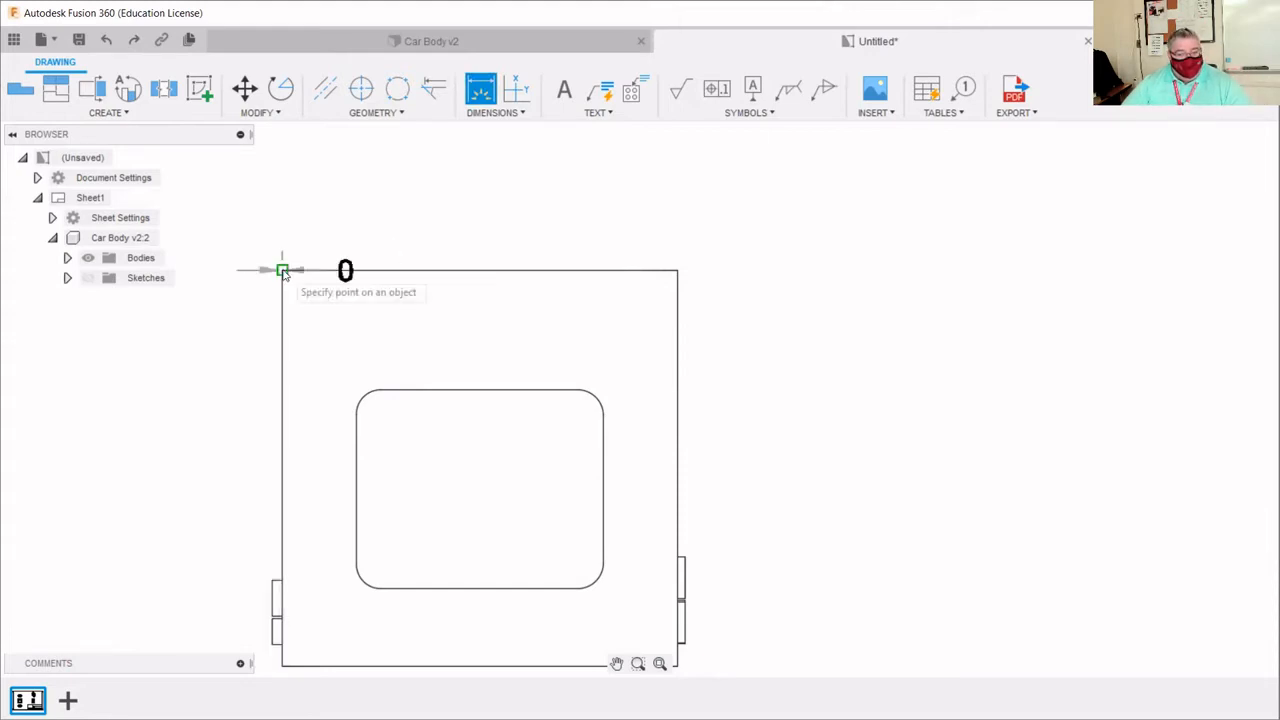
pyautogui.click(677, 271)
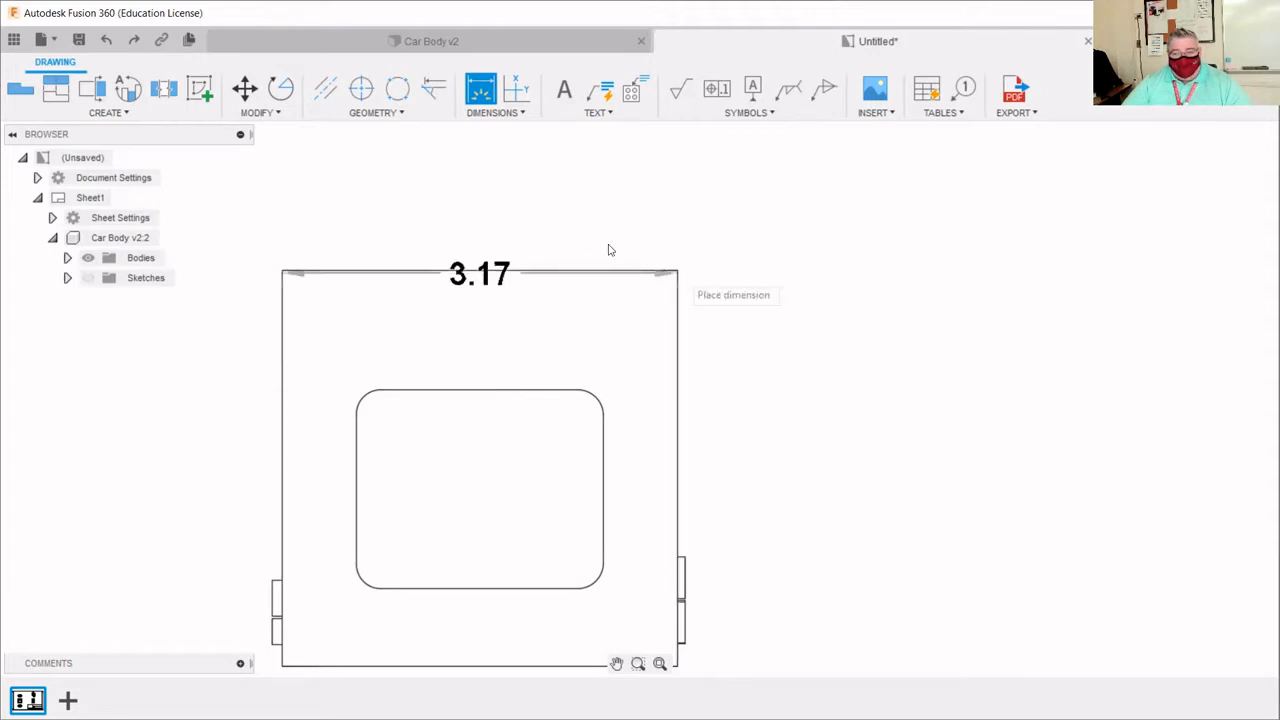
pyautogui.click(495, 210)
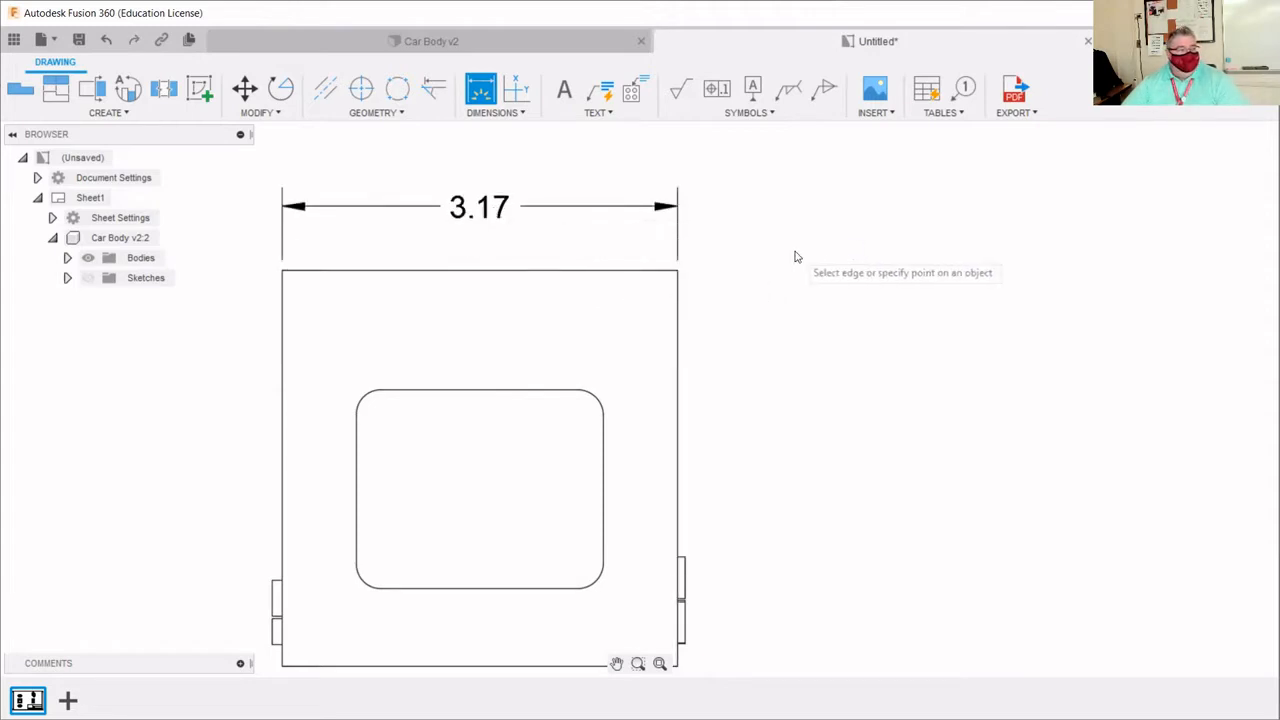
# - Dimension the overall height of the base view between its two right-hand corners, placing the dimension to the right of the view
pyautogui.scroll(-3, 775, 289)
pyautogui.scroll(-3, 320, 330)
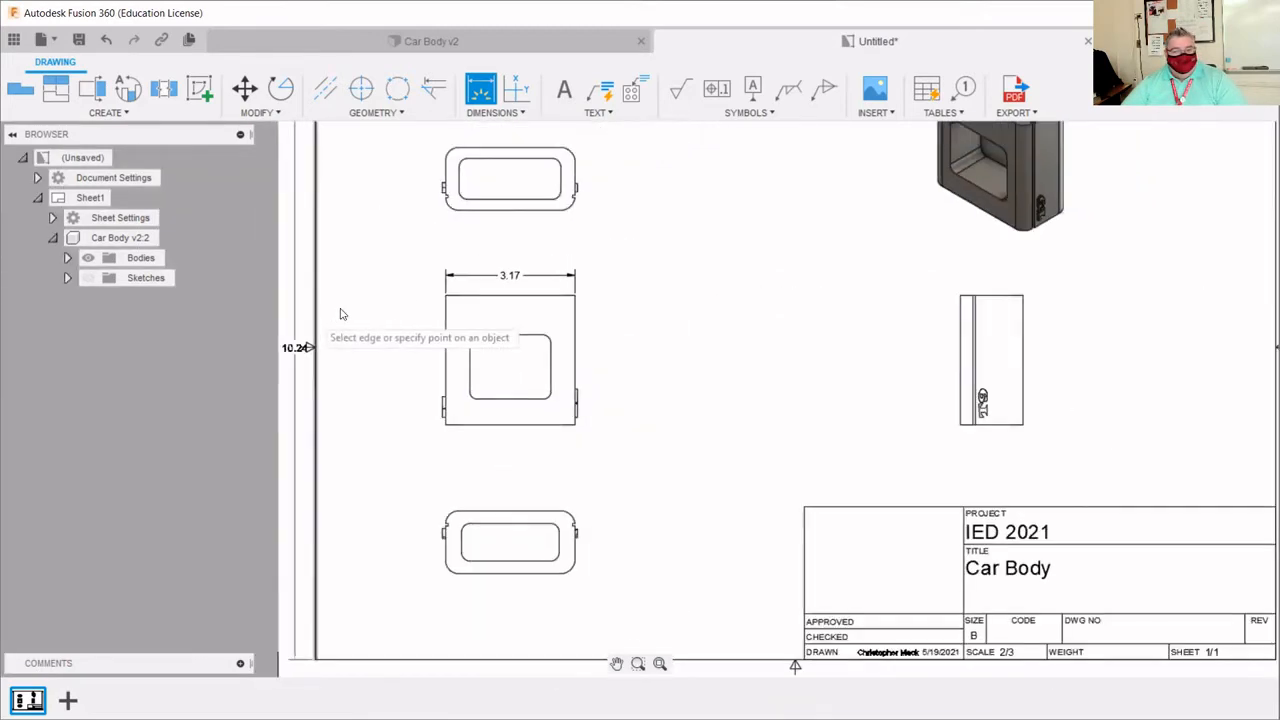
pyautogui.click(577, 357)
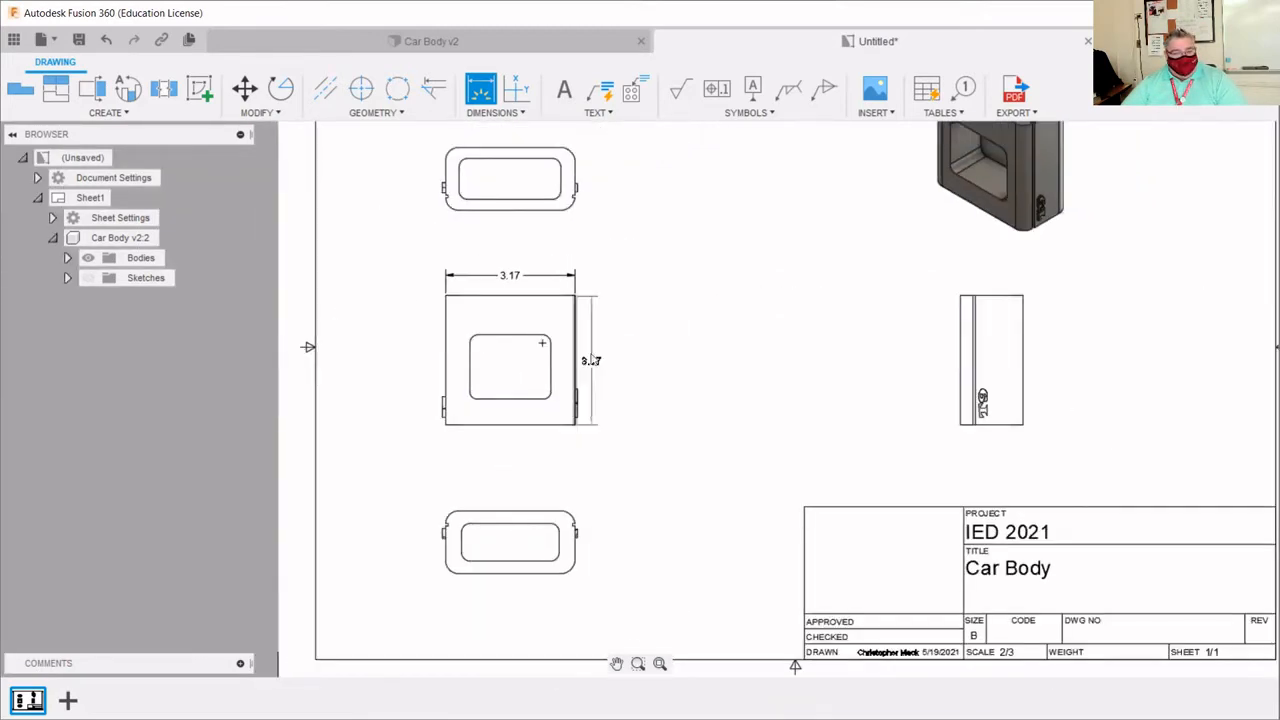
pyautogui.press('Escape')
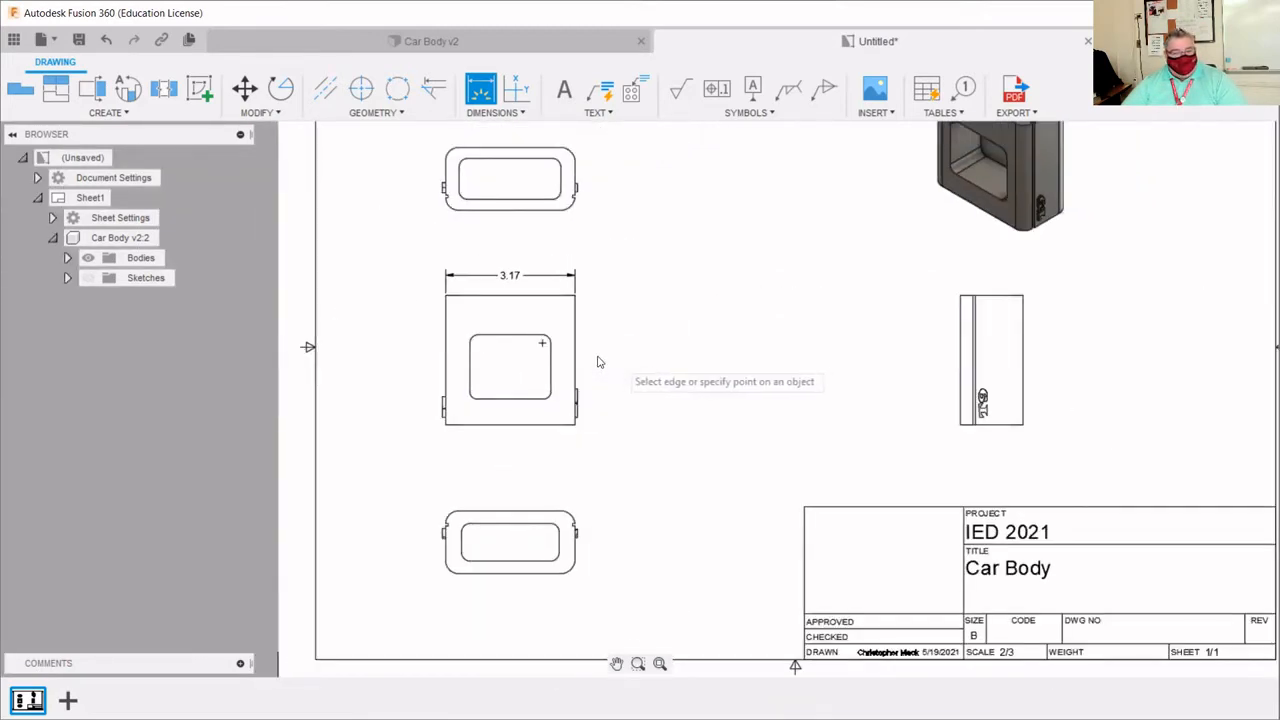
pyautogui.click(575, 296)
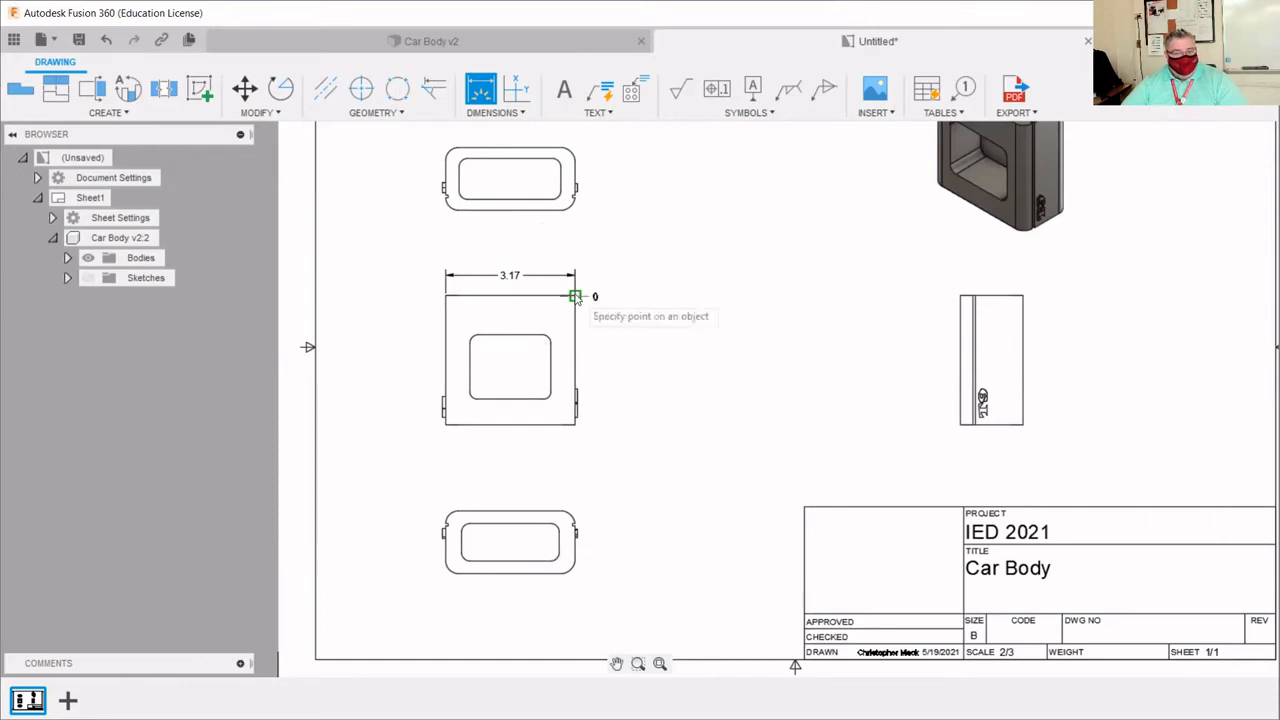
pyautogui.click(575, 424)
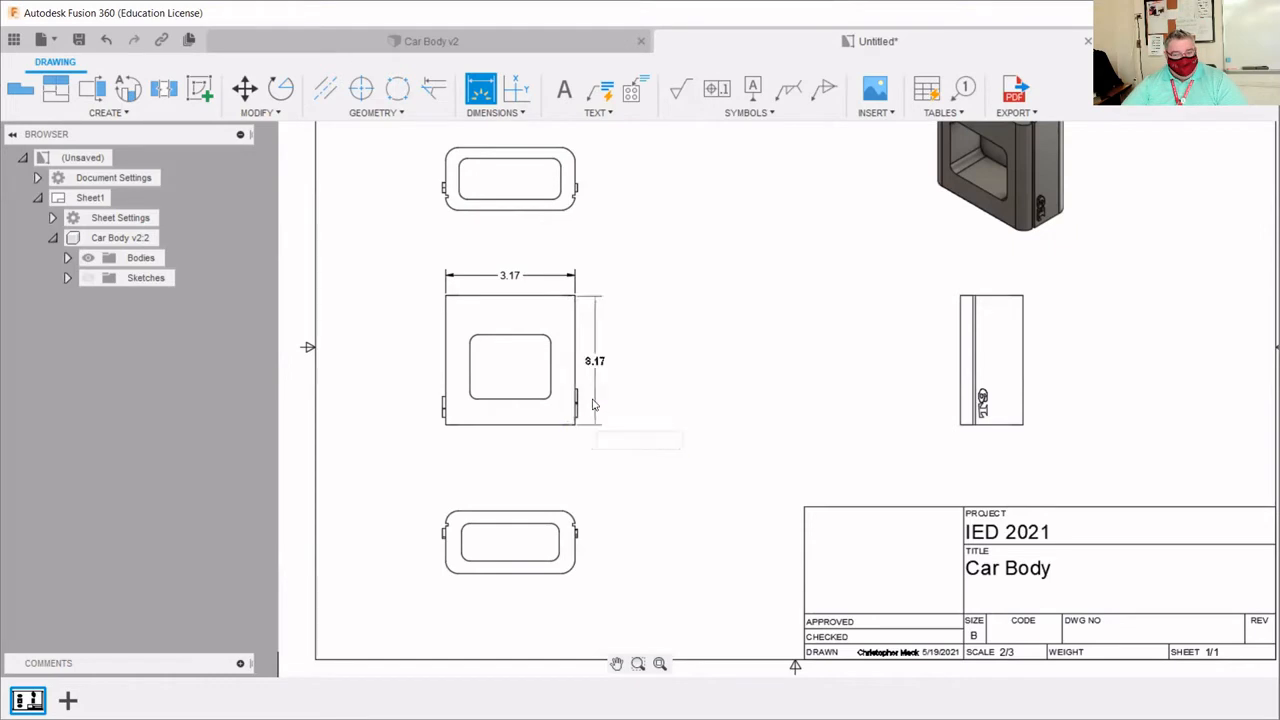
pyautogui.click(637, 372)
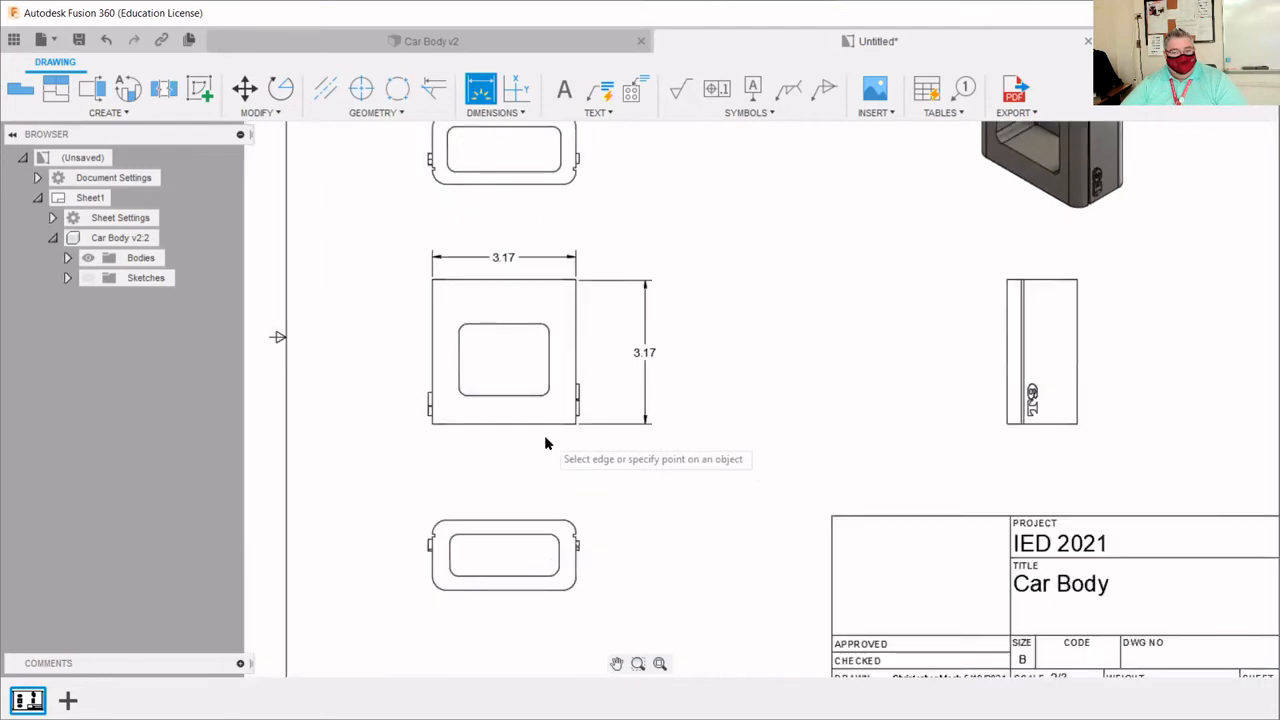
# - Dimension the distance from the rounded opening's lower edge to the body's lower edge, placing it between the view and the overall height dimension
pyautogui.scroll(2, 545, 443)
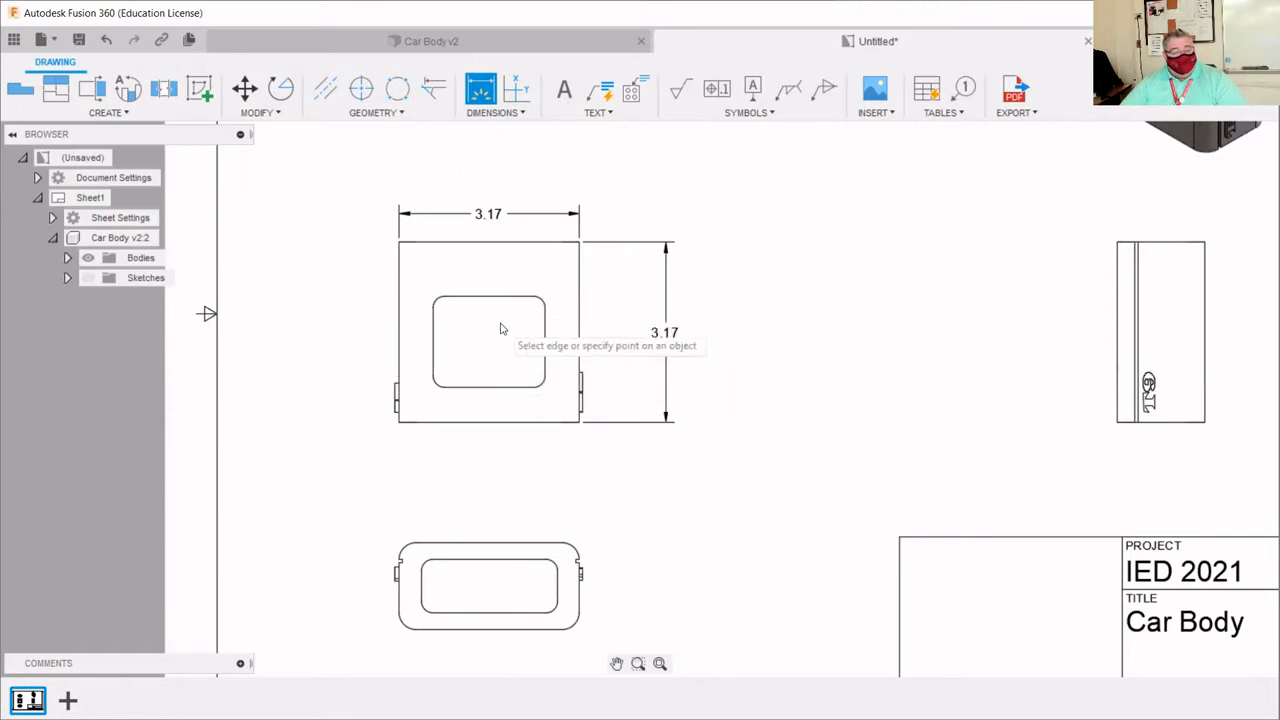
pyautogui.click(507, 389)
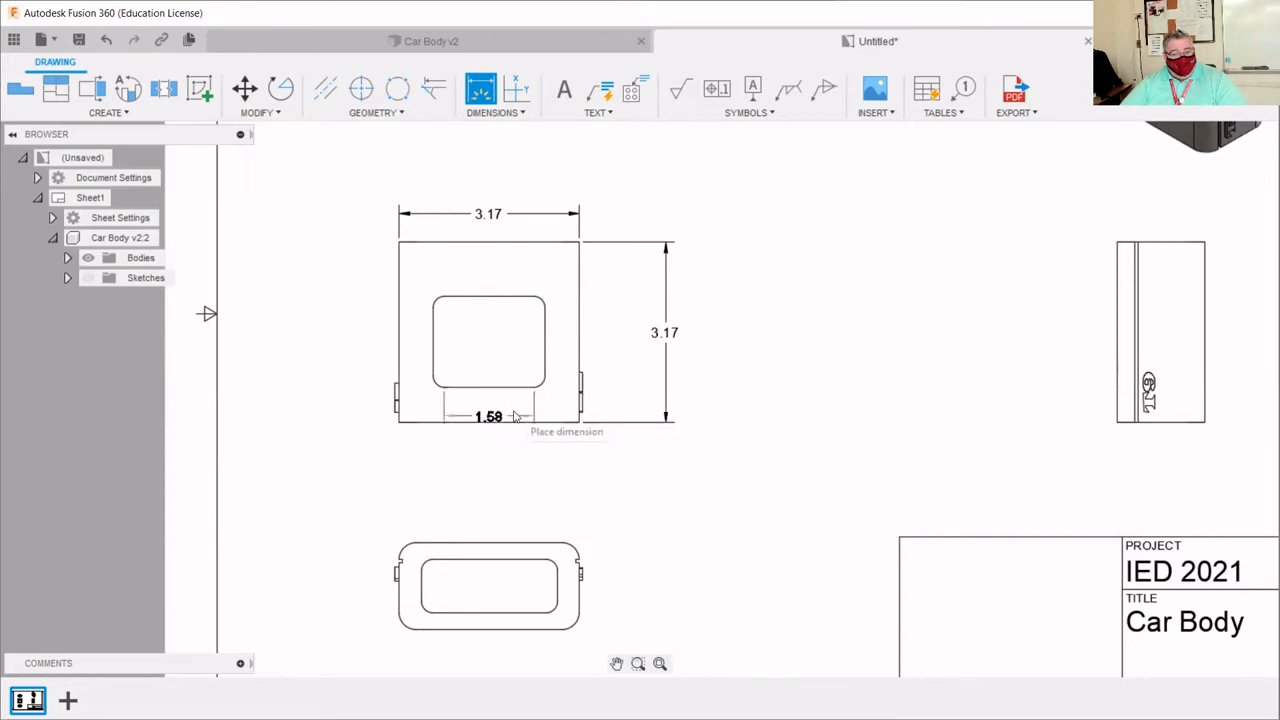
pyautogui.click(515, 424)
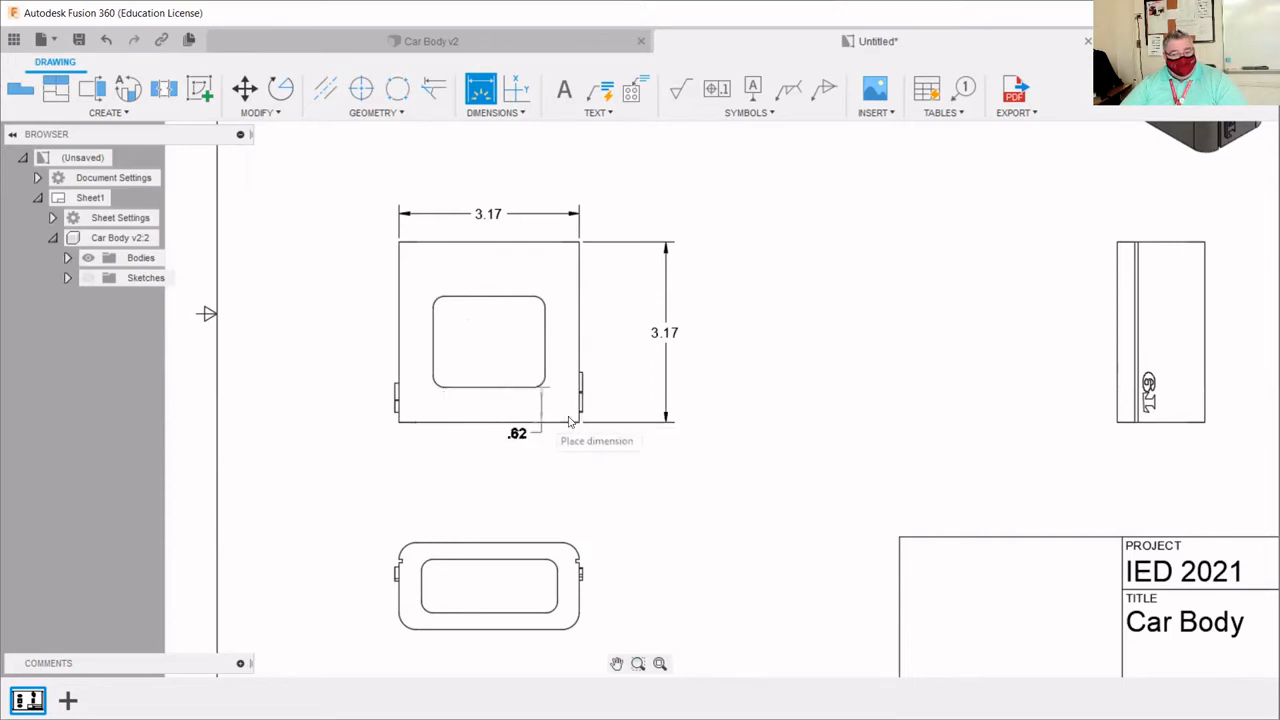
pyautogui.click(624, 421)
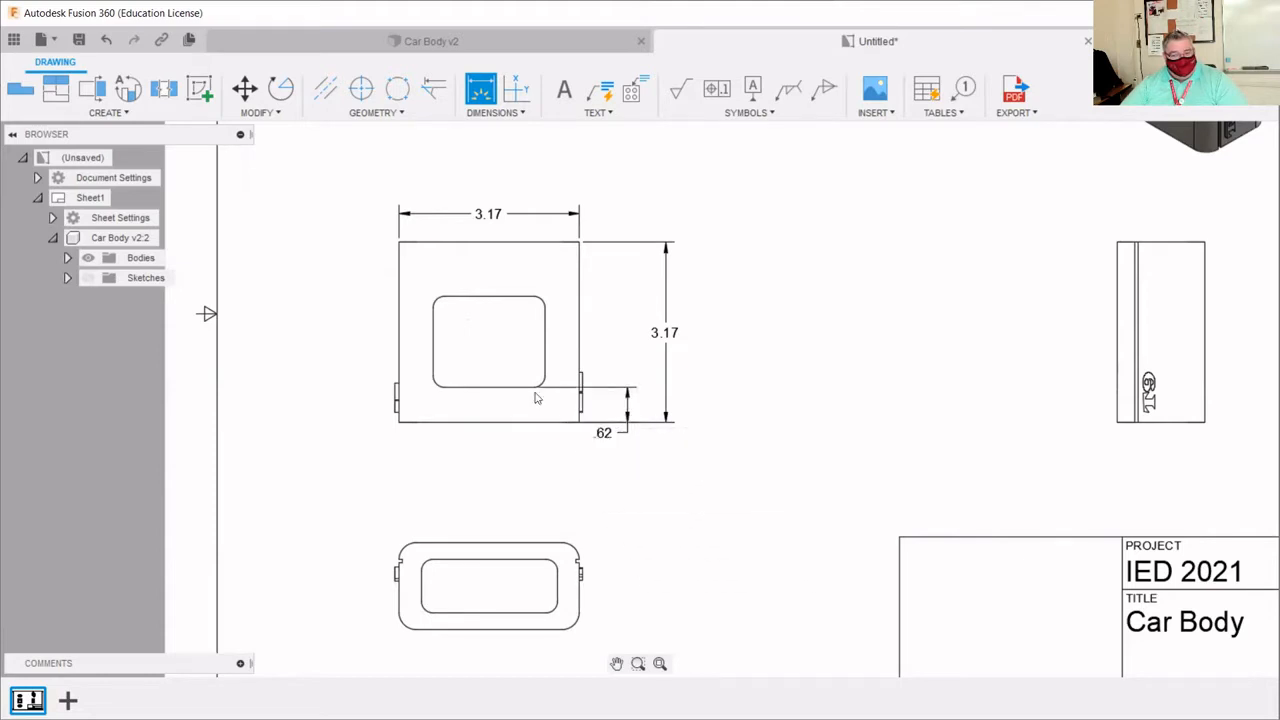
# - Dimension the height of the rounded opening between its upper and lower edges, placing it inside the overall height dimension
pyautogui.click(490, 297)
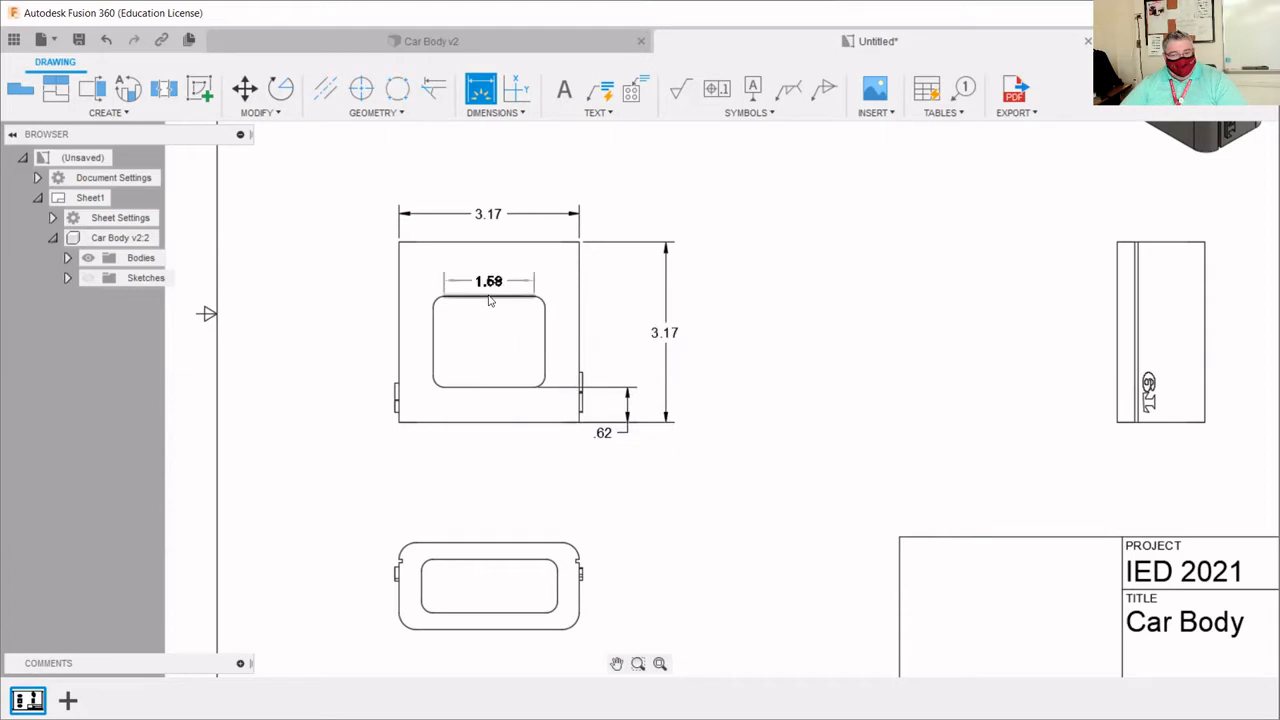
pyautogui.click(497, 387)
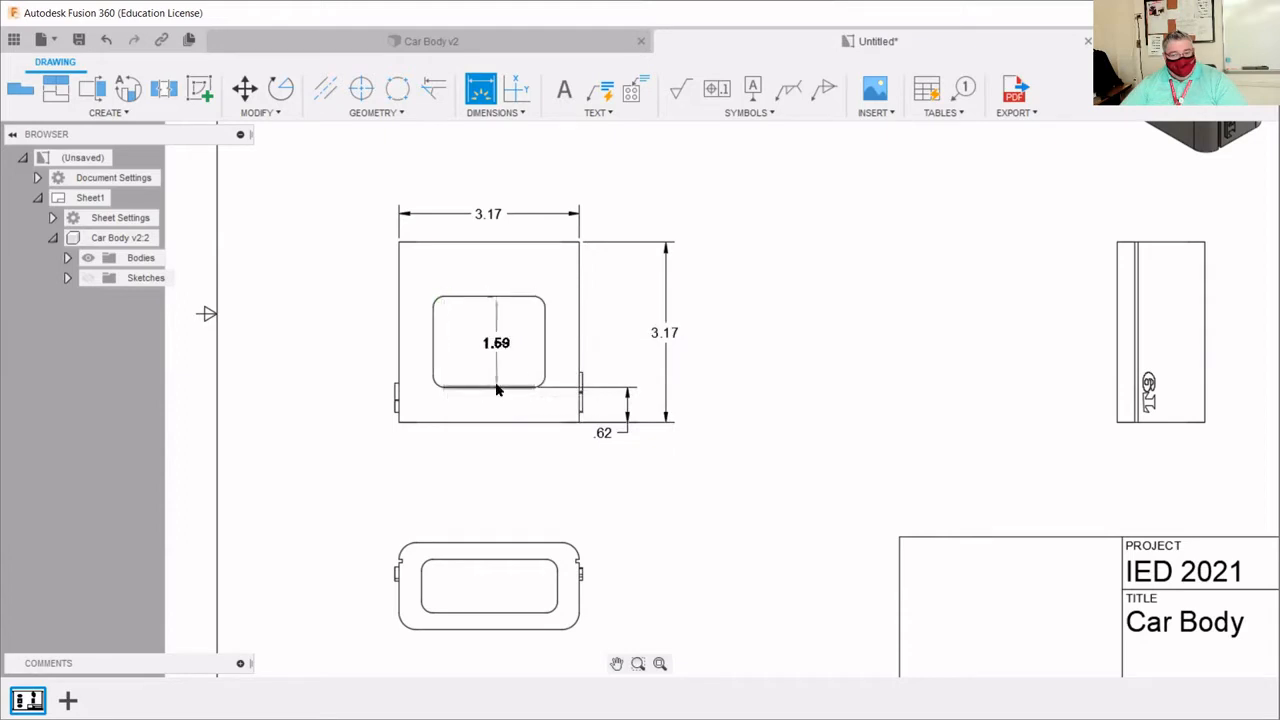
pyautogui.click(629, 370)
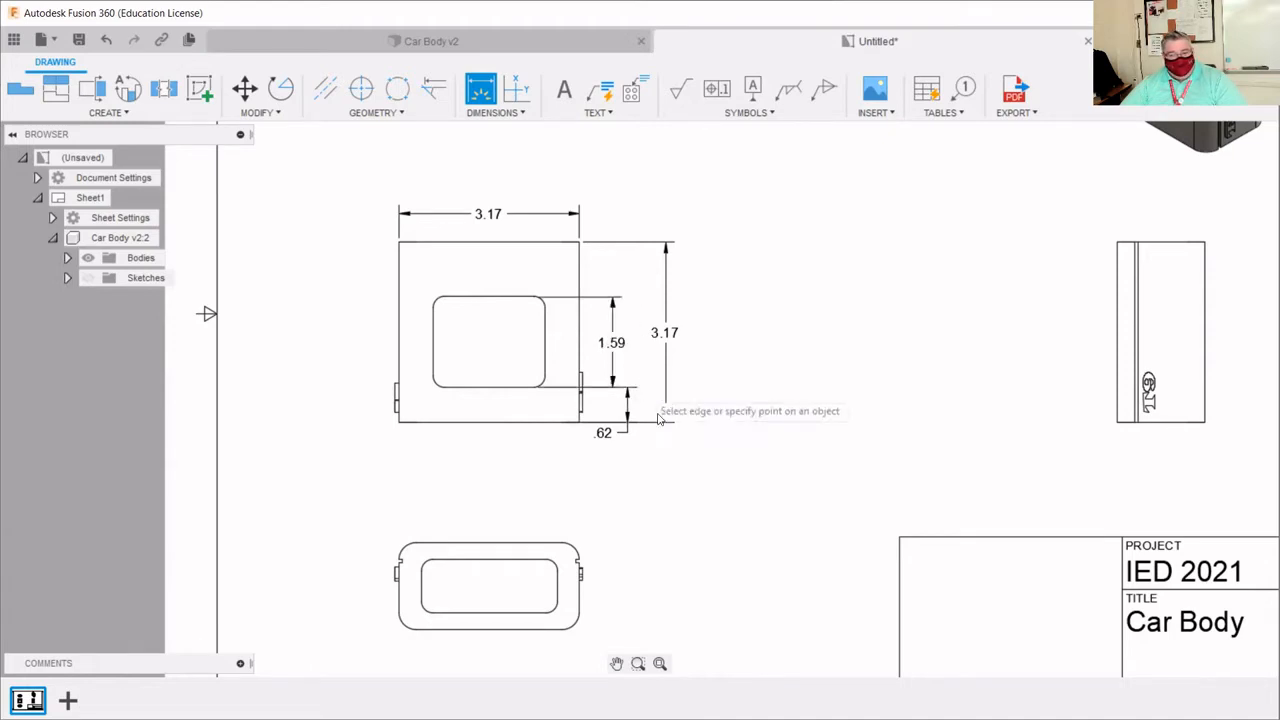
# - Try to shift the opening's lower offset dimension sideways so it lines up with the opening's height dimension
pyautogui.click(627, 420)
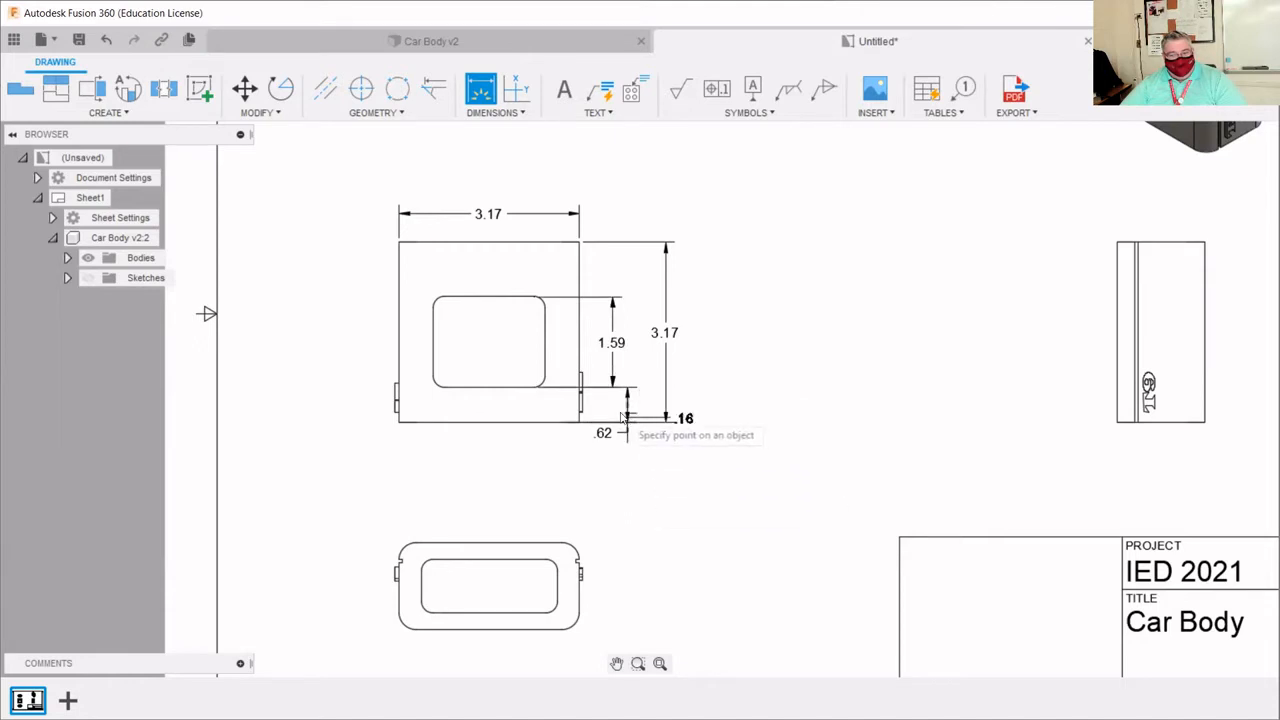
pyautogui.press('Escape')
pyautogui.click(627, 421)
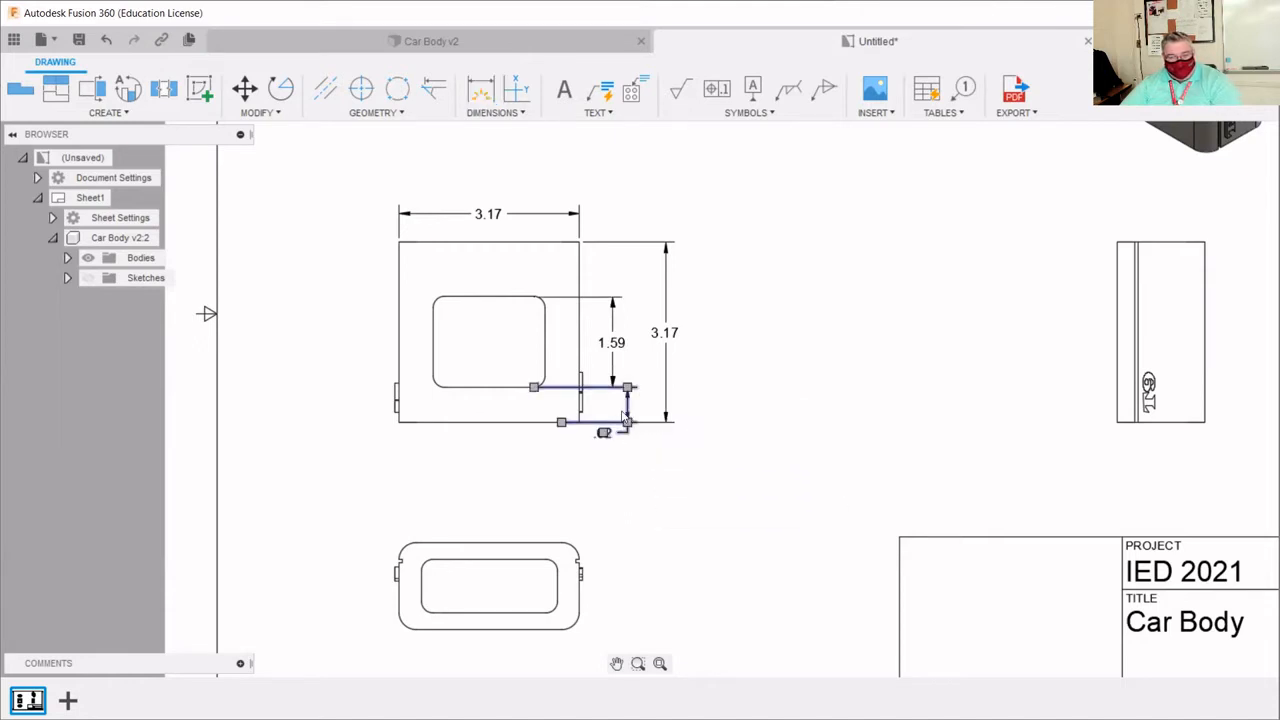
pyautogui.press('Escape')
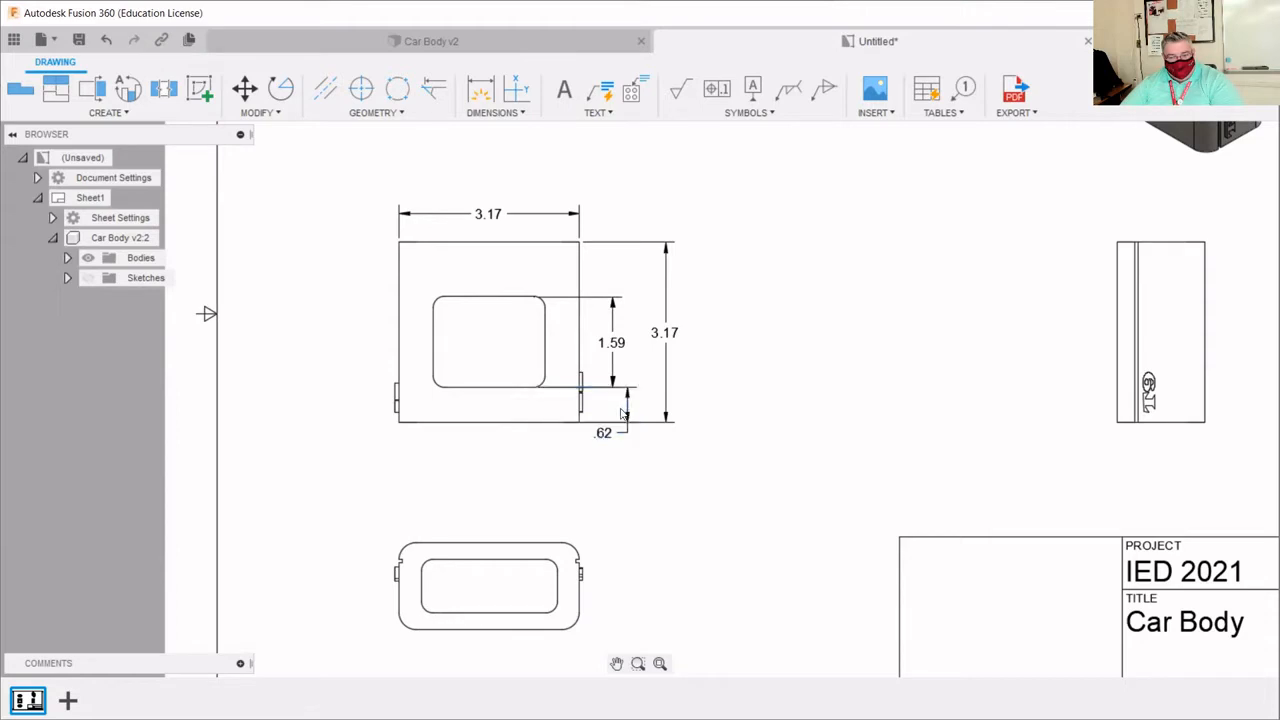
pyautogui.click(622, 412)
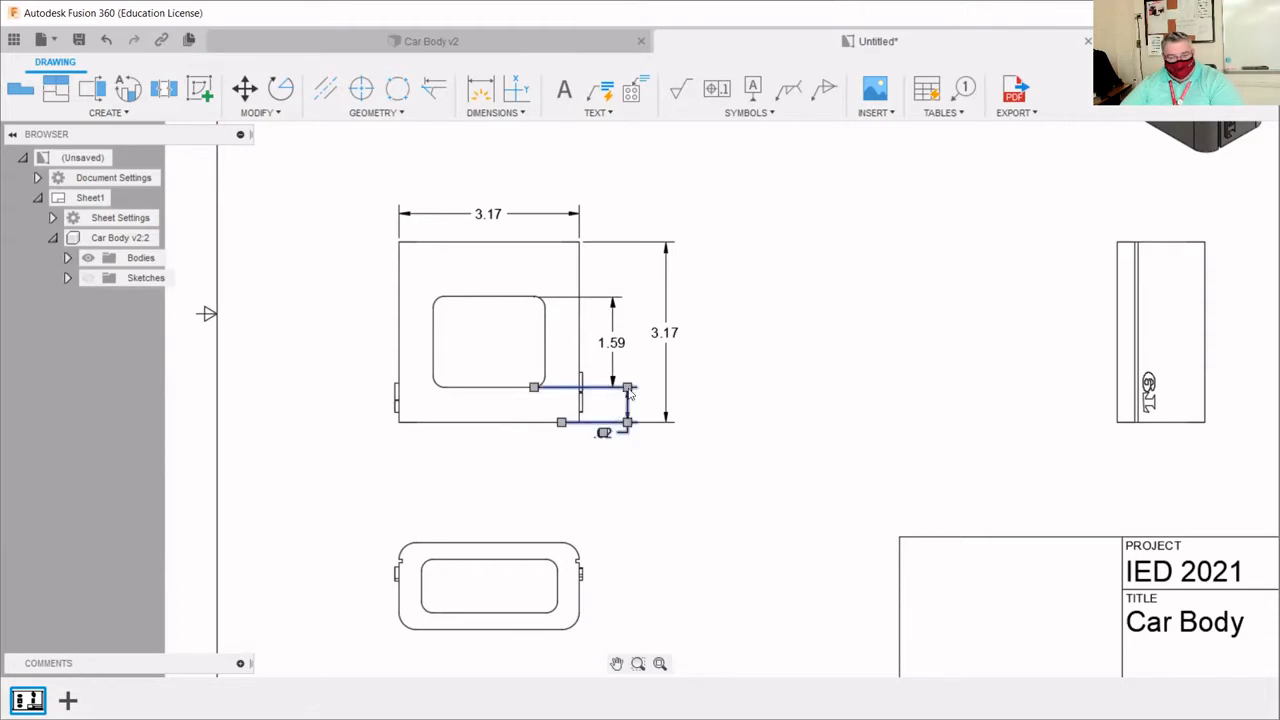
pyautogui.click(627, 388)
pyautogui.click(600, 388)
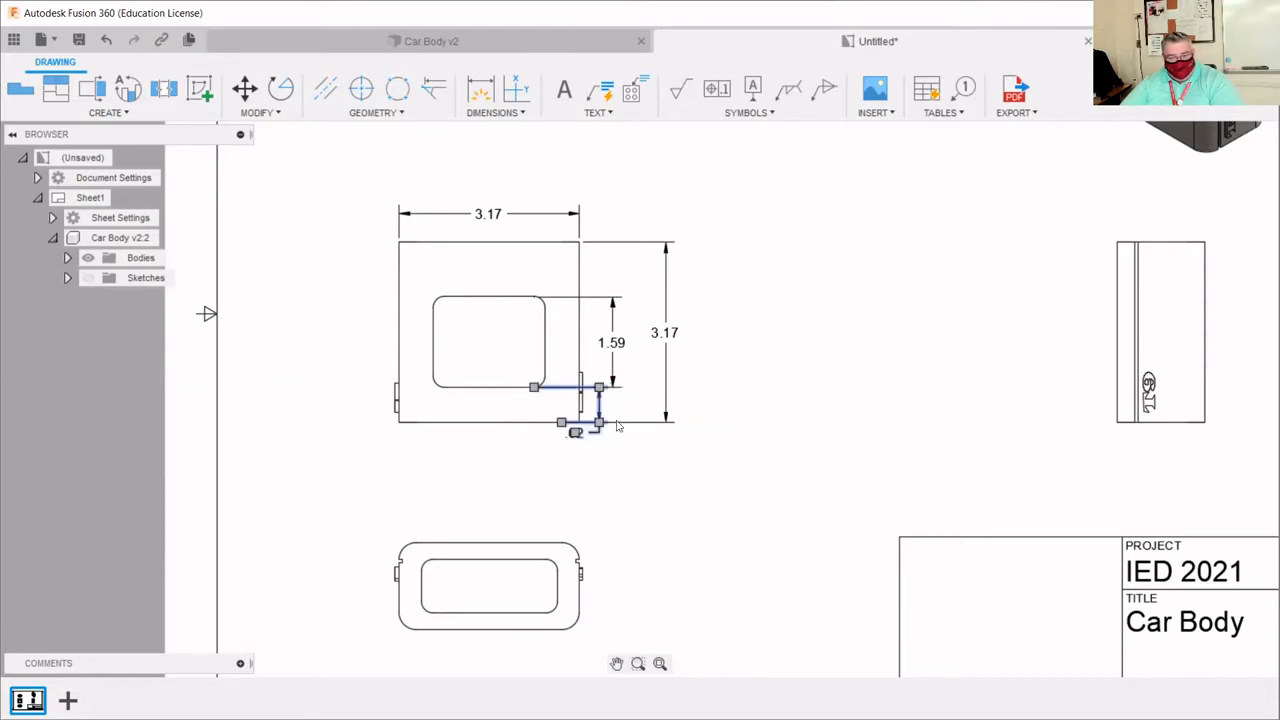
pyautogui.click(599, 423)
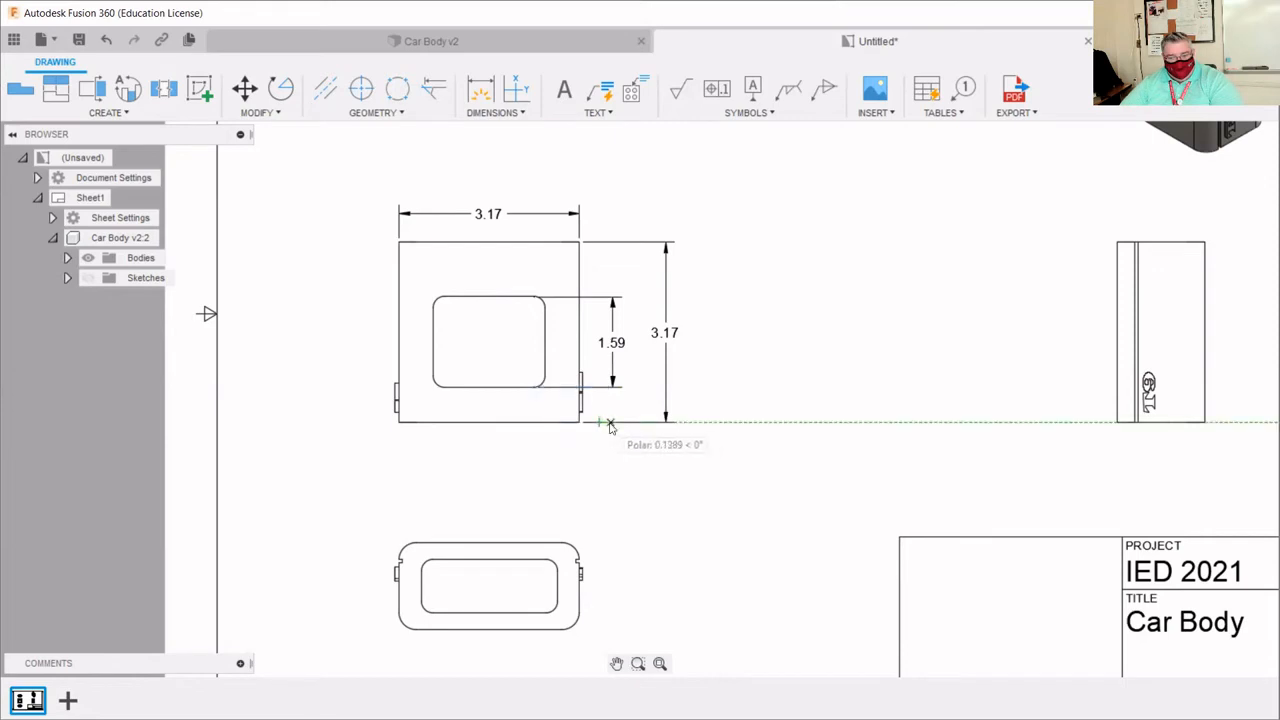
pyautogui.press('Escape')
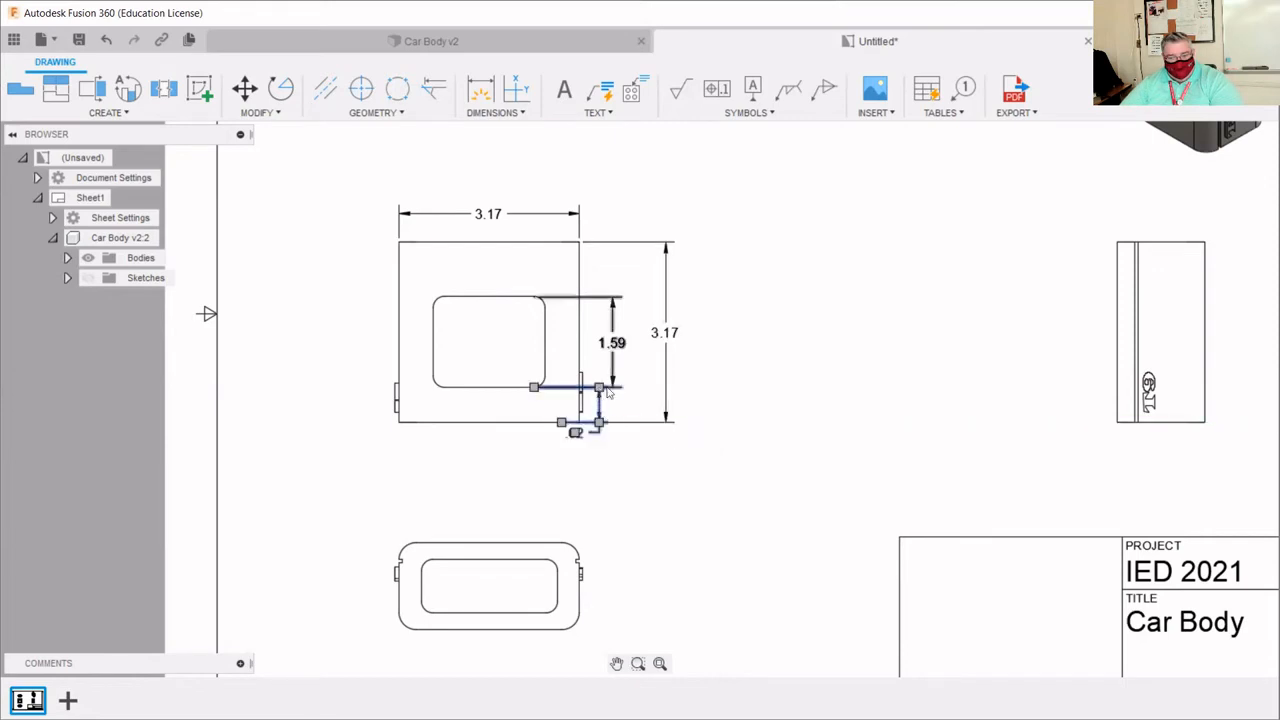
pyautogui.click(601, 388)
pyautogui.press('Escape')
pyautogui.click(601, 388)
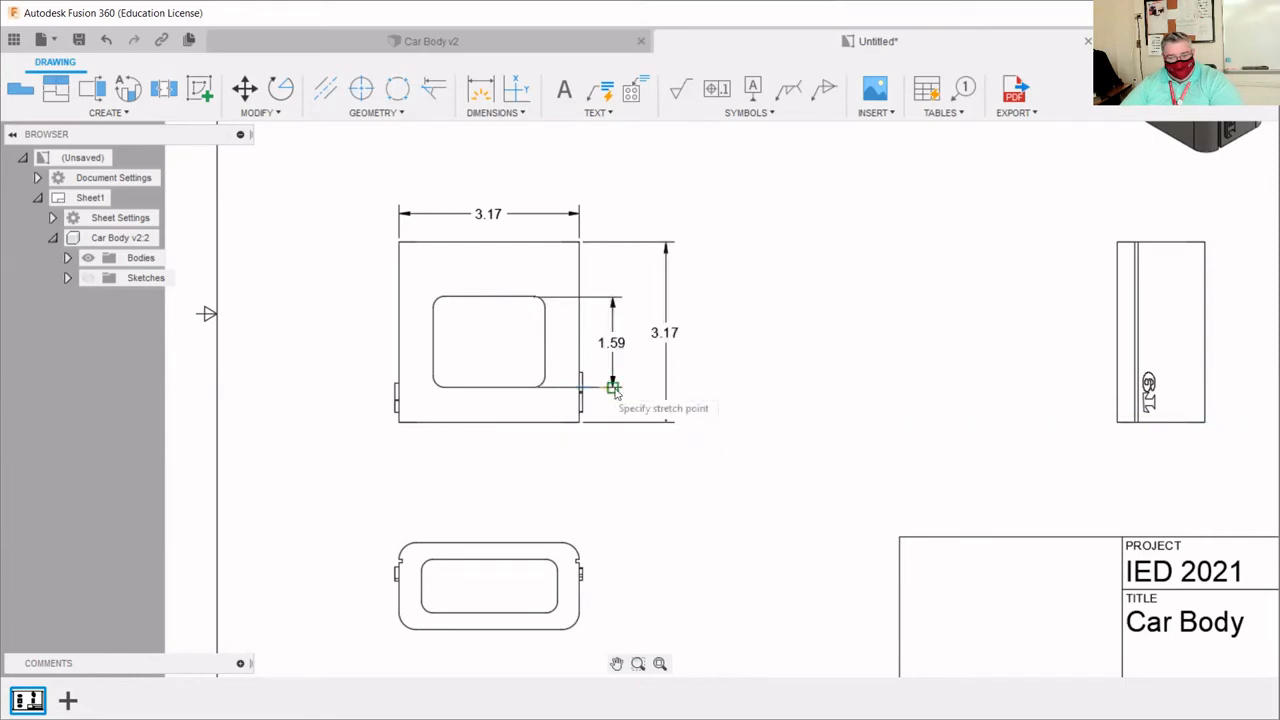
pyautogui.press('Escape')
pyautogui.press('Escape')
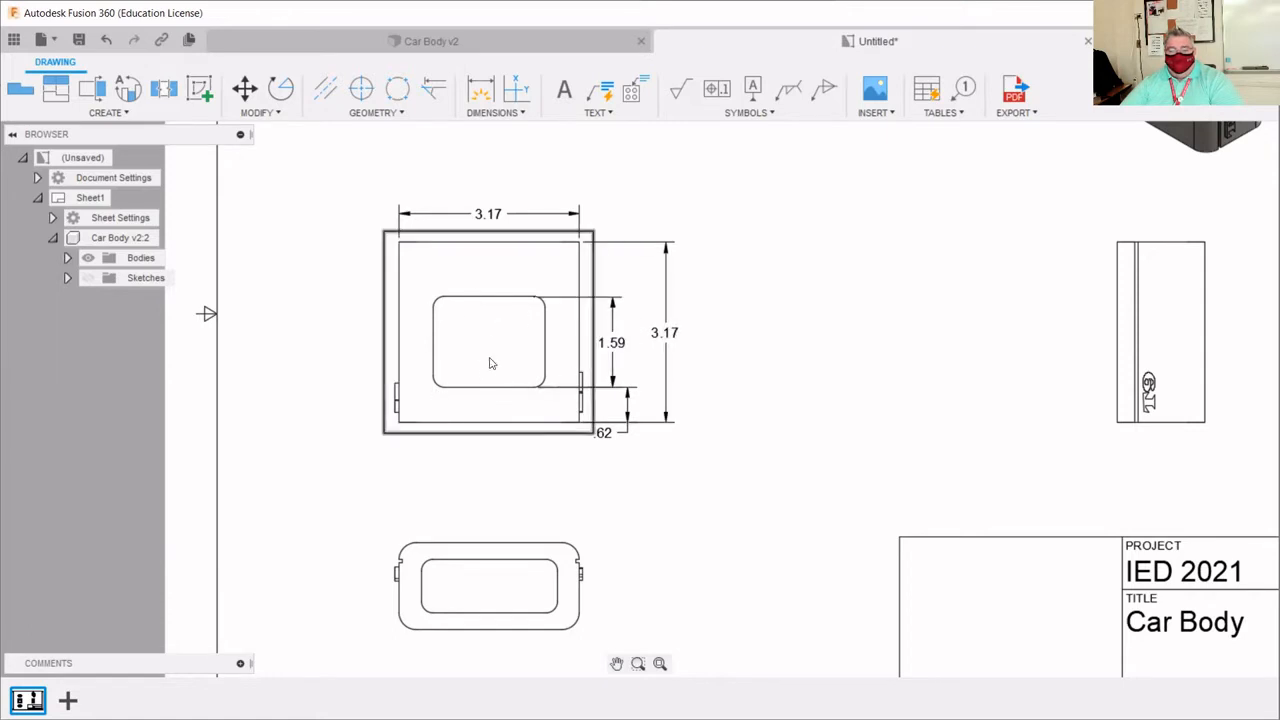
# - Move the base view slightly down the sheet, and raise its overall width dimension farther above the view
pyautogui.moveTo(474, 318); pyautogui.dragTo(474, 327)
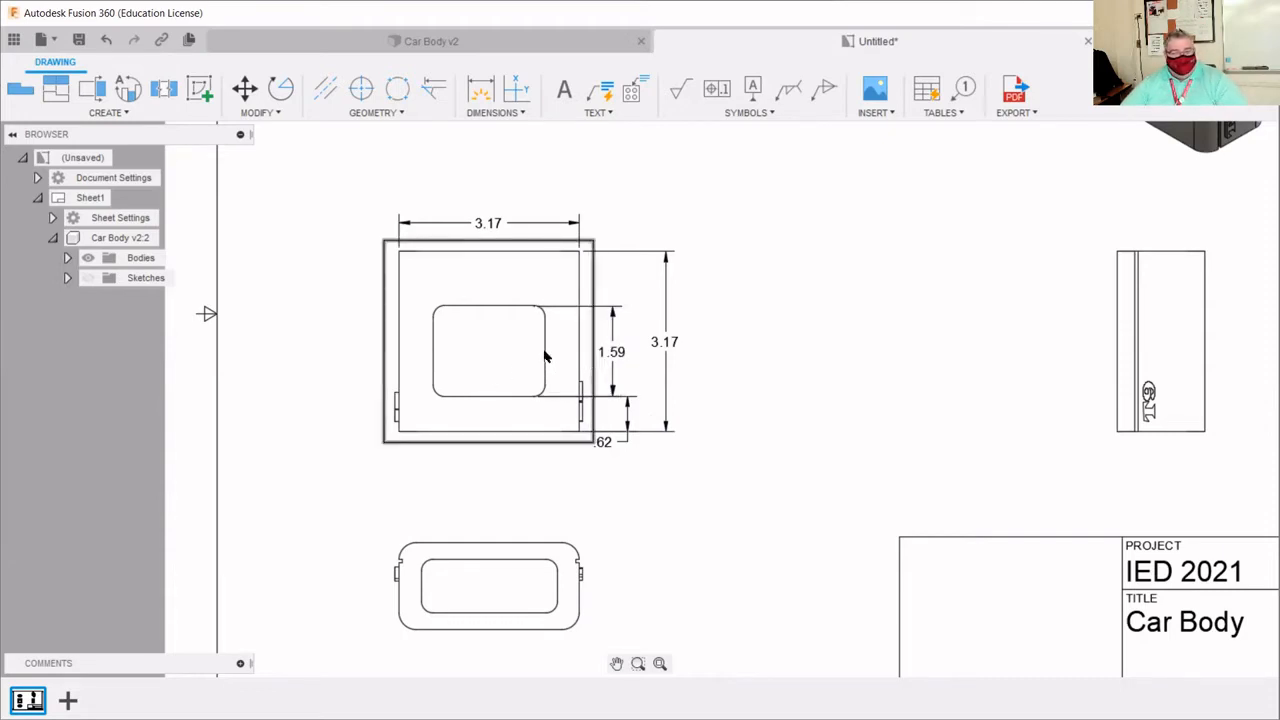
pyautogui.click(489, 224)
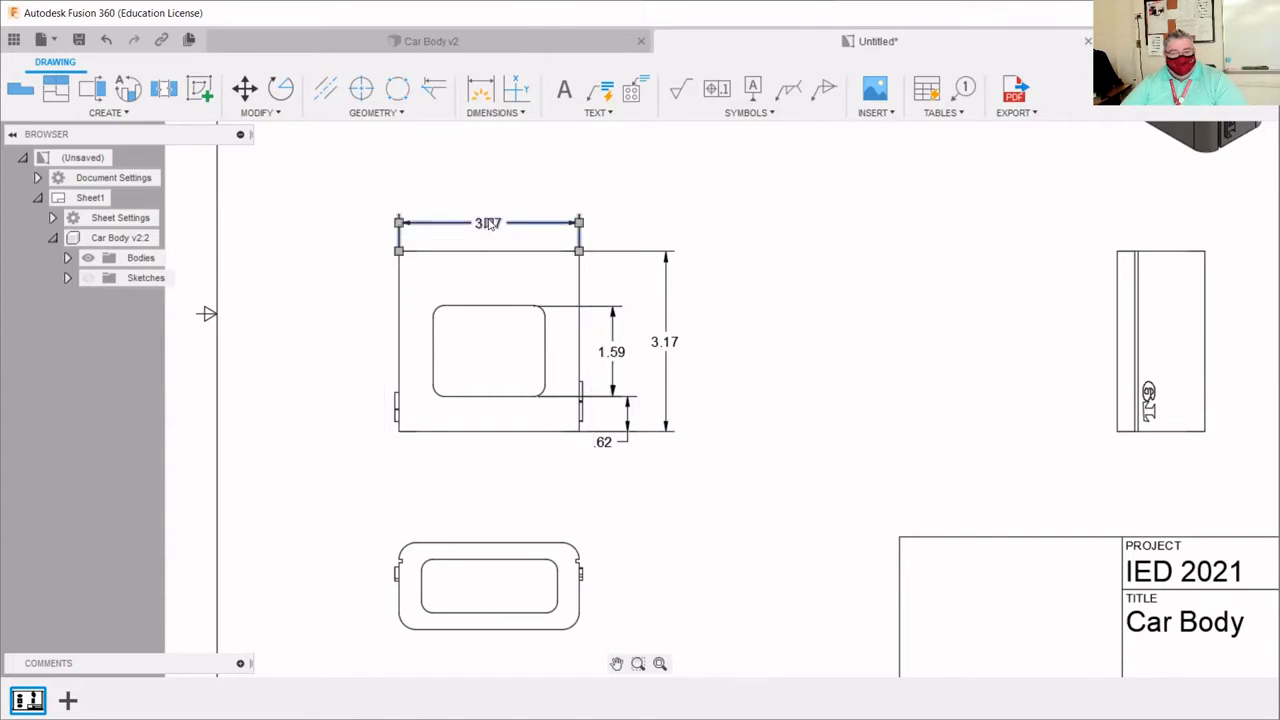
pyautogui.moveTo(489, 224); pyautogui.dragTo(488, 188)
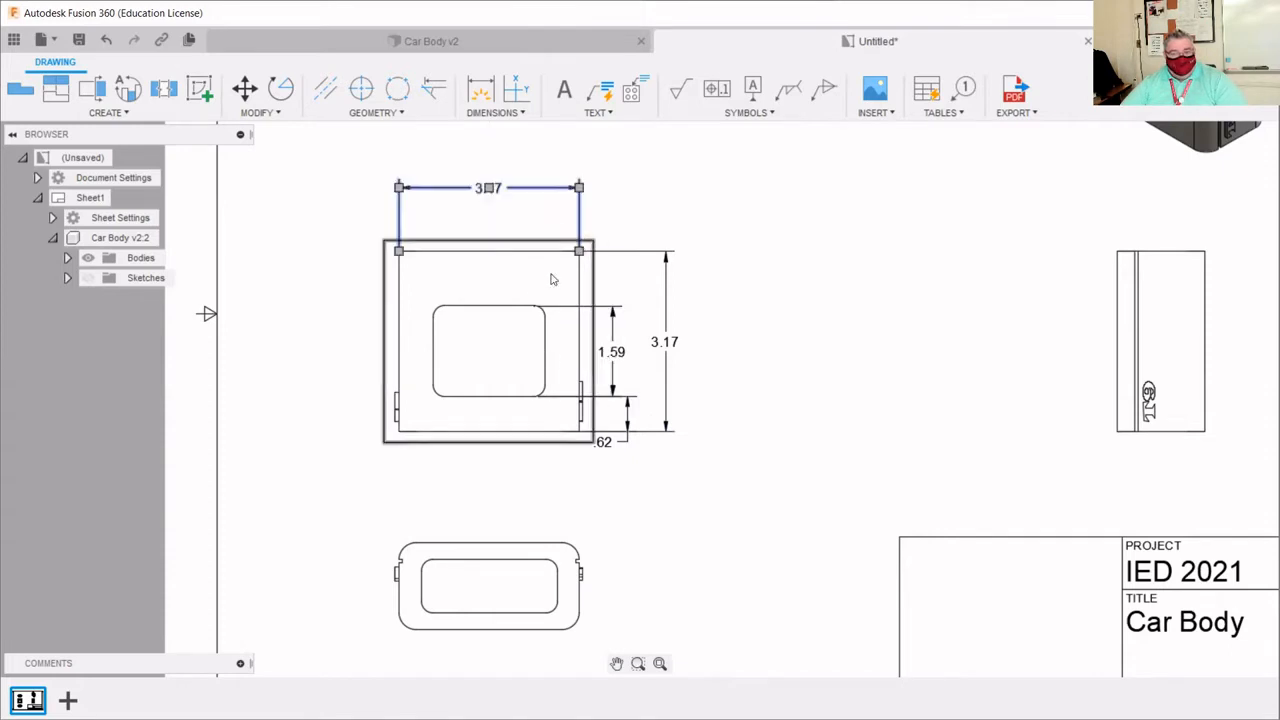
pyautogui.click(557, 290)
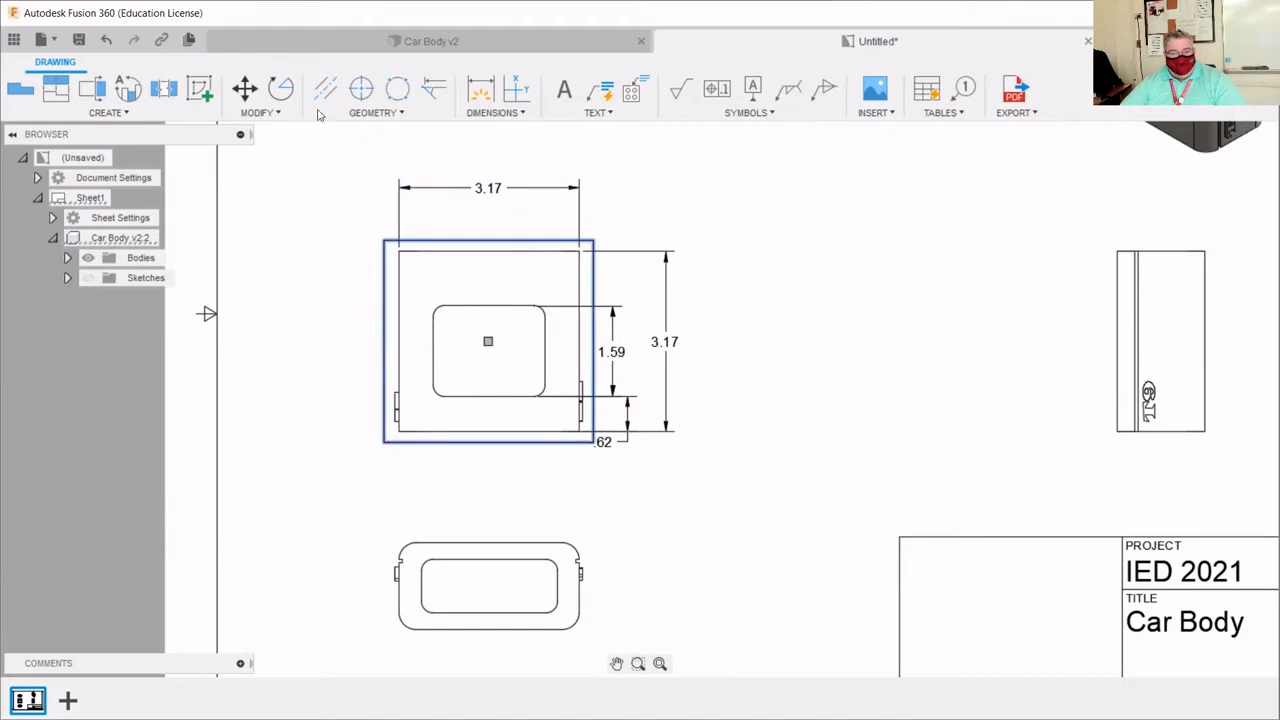
# - Dimension the gap between the body's right edge and the rounded opening's right edge, placing it under the overall width dimension
pyautogui.click(480, 88)
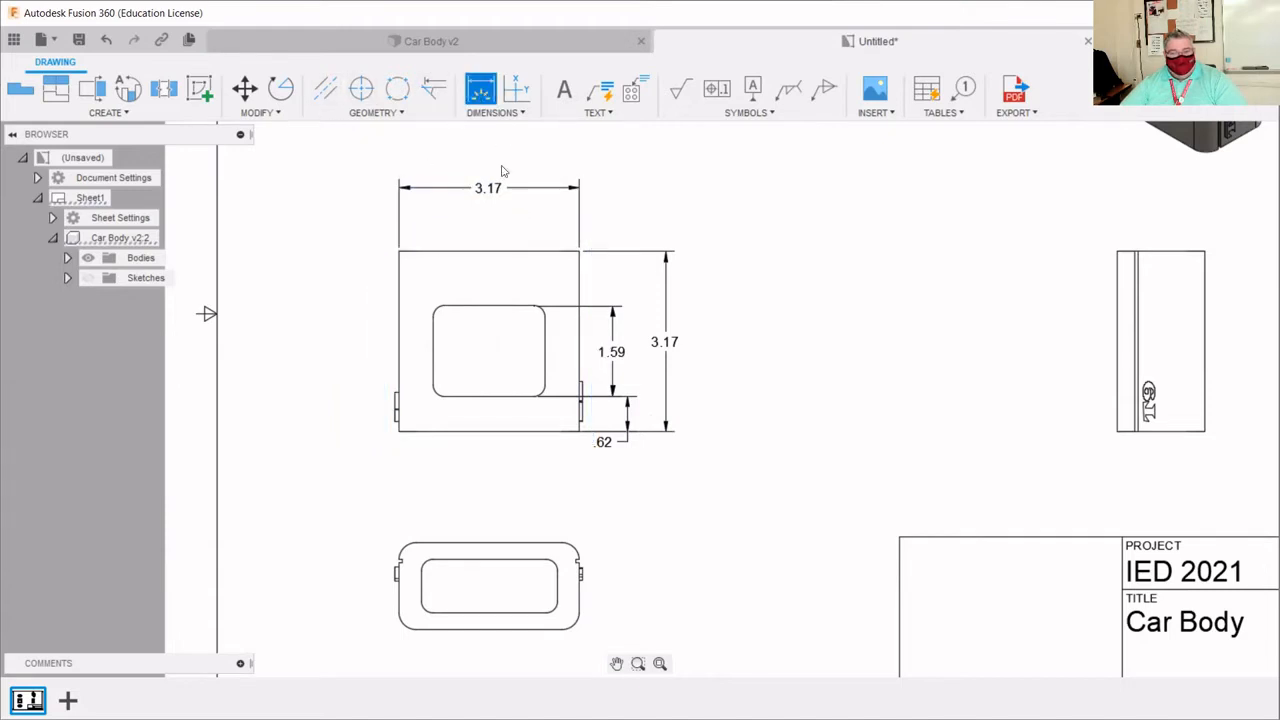
pyautogui.click(578, 292)
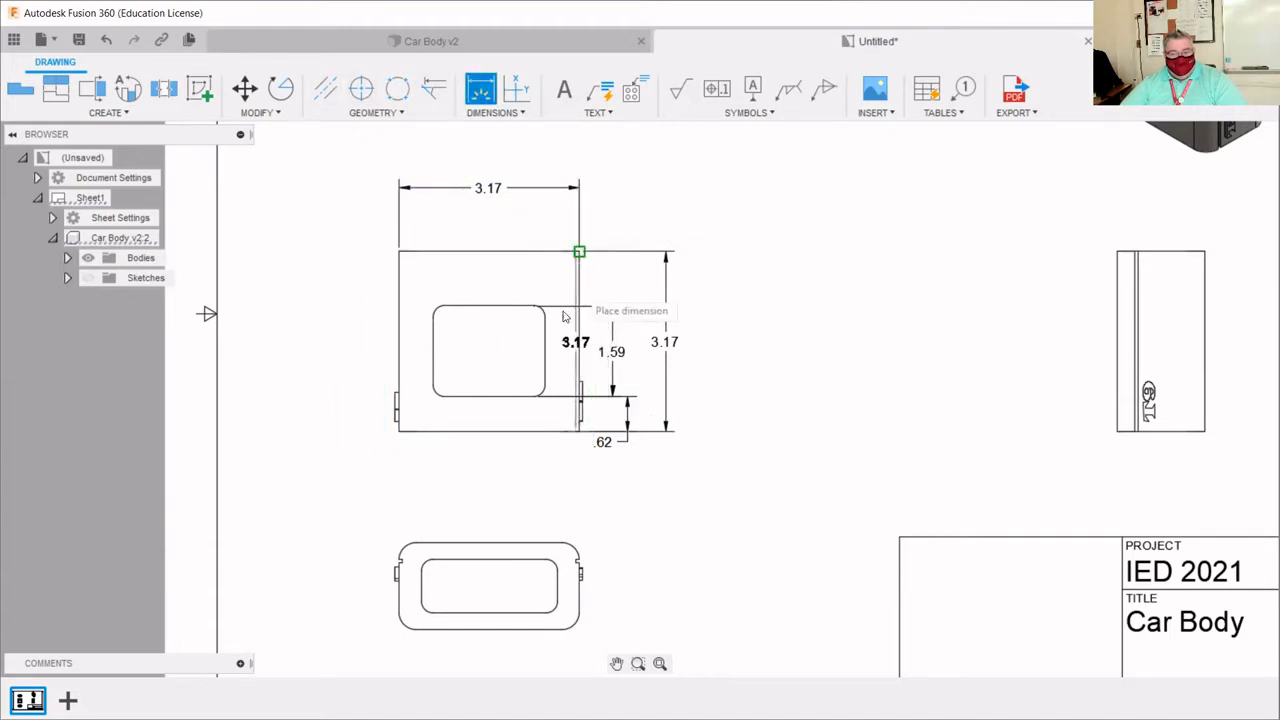
pyautogui.click(545, 346)
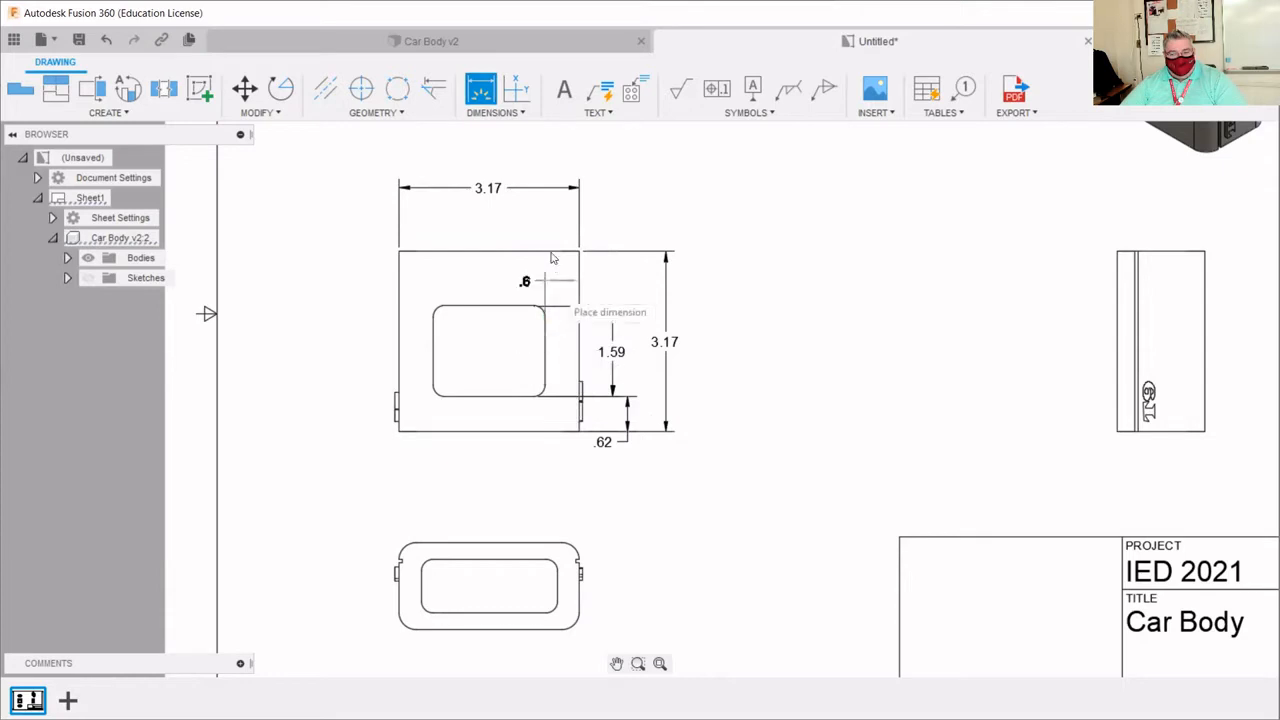
pyautogui.click(526, 224)
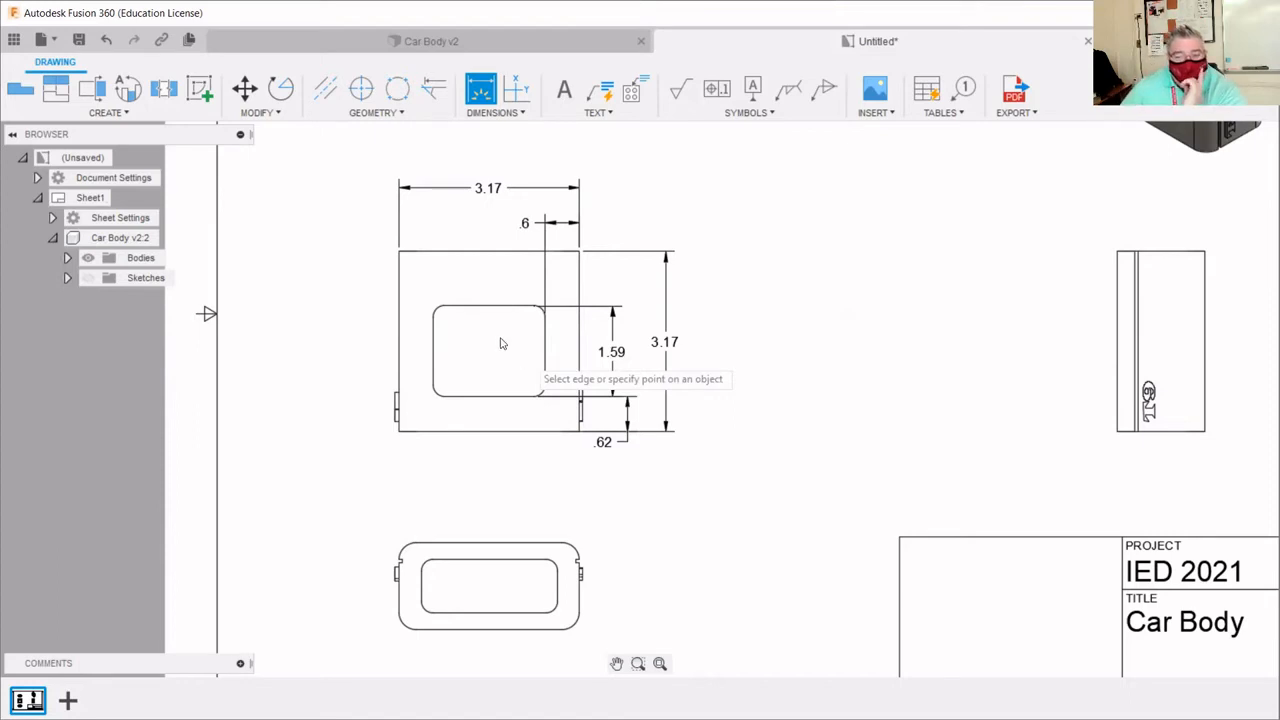
# - Dimension the width of the rounded opening between its two vertical edges, placing it just under the overall width dimension
pyautogui.click(435, 346)
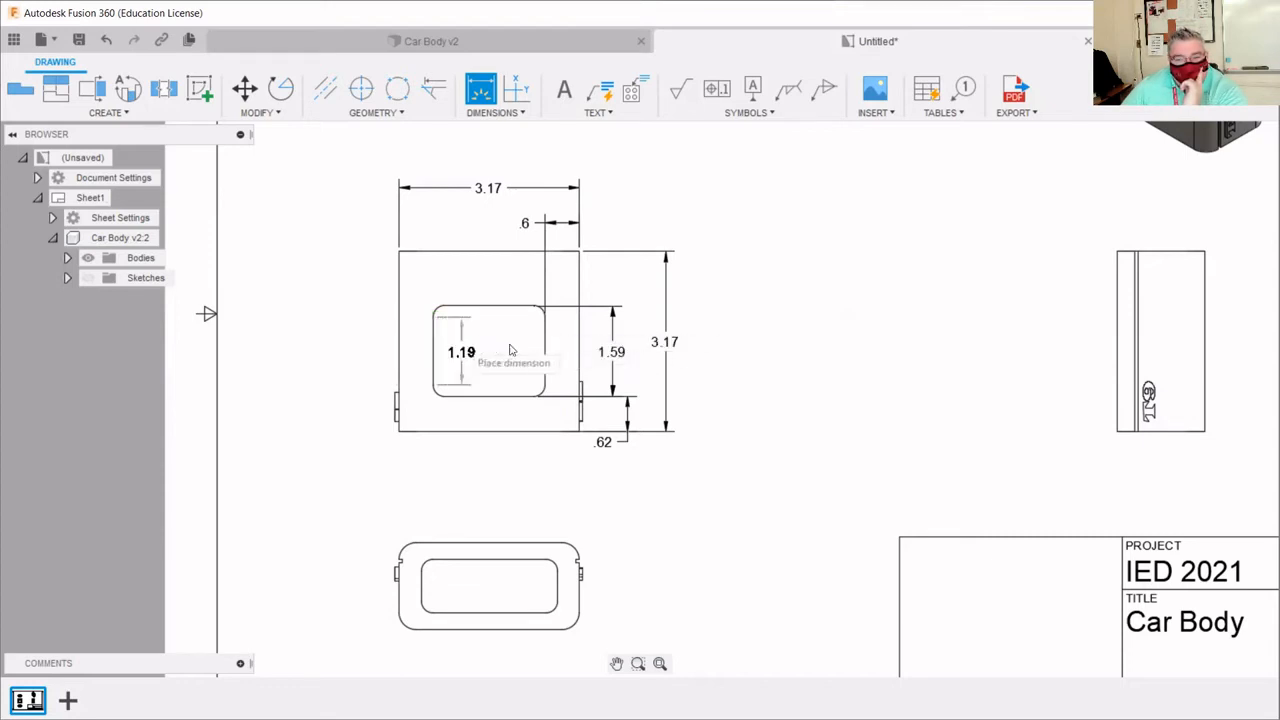
pyautogui.click(544, 347)
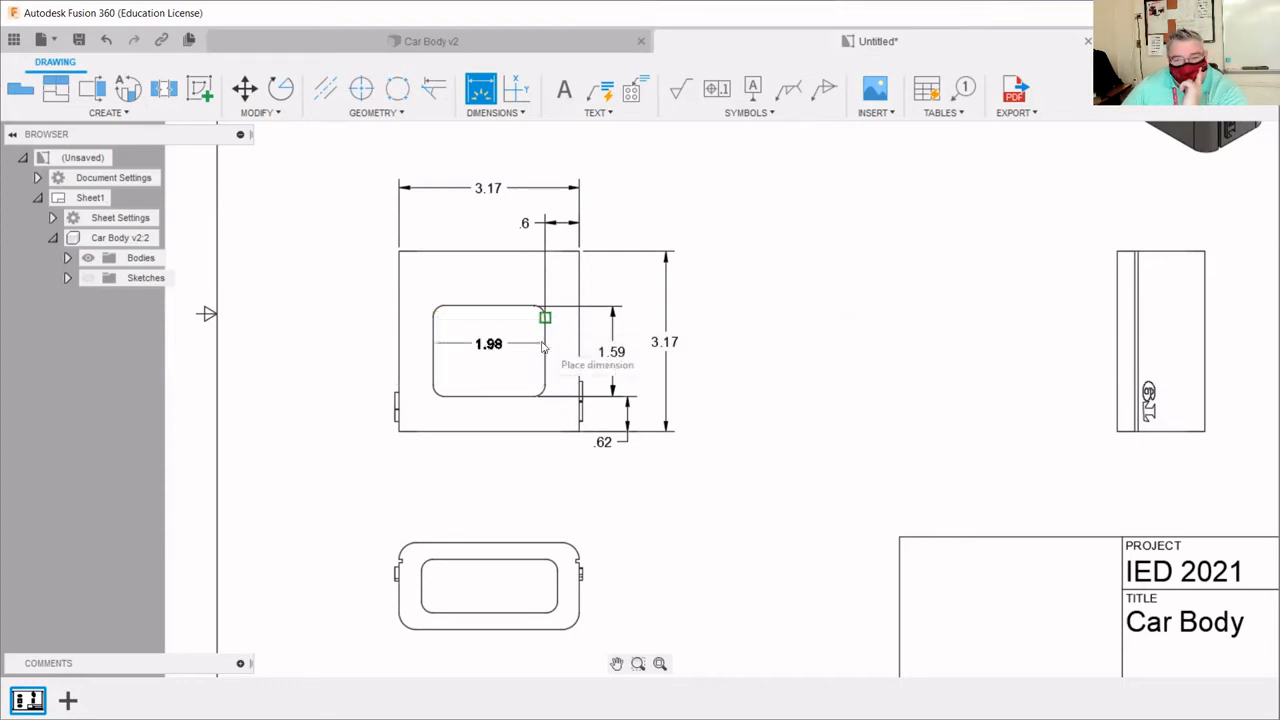
pyautogui.click(509, 207)
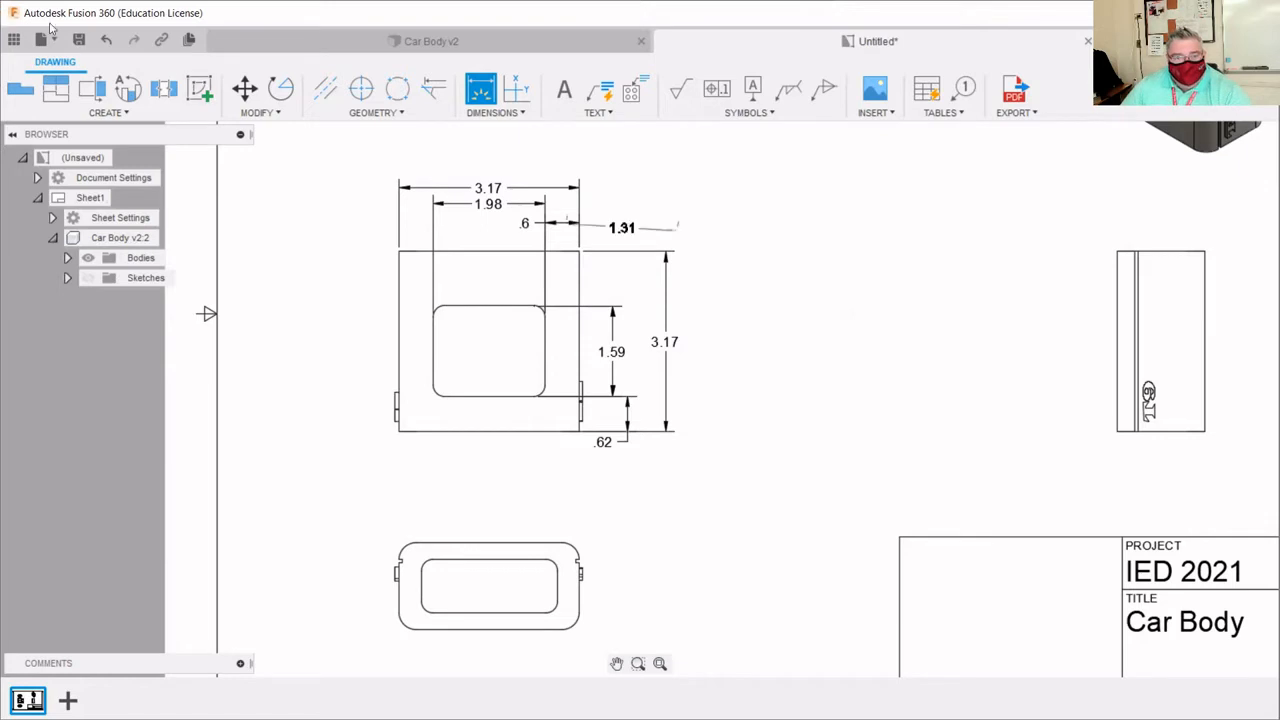
# - Undo the rounded opening's width dimension and its right-side offset dimension
pyautogui.click(104, 45)
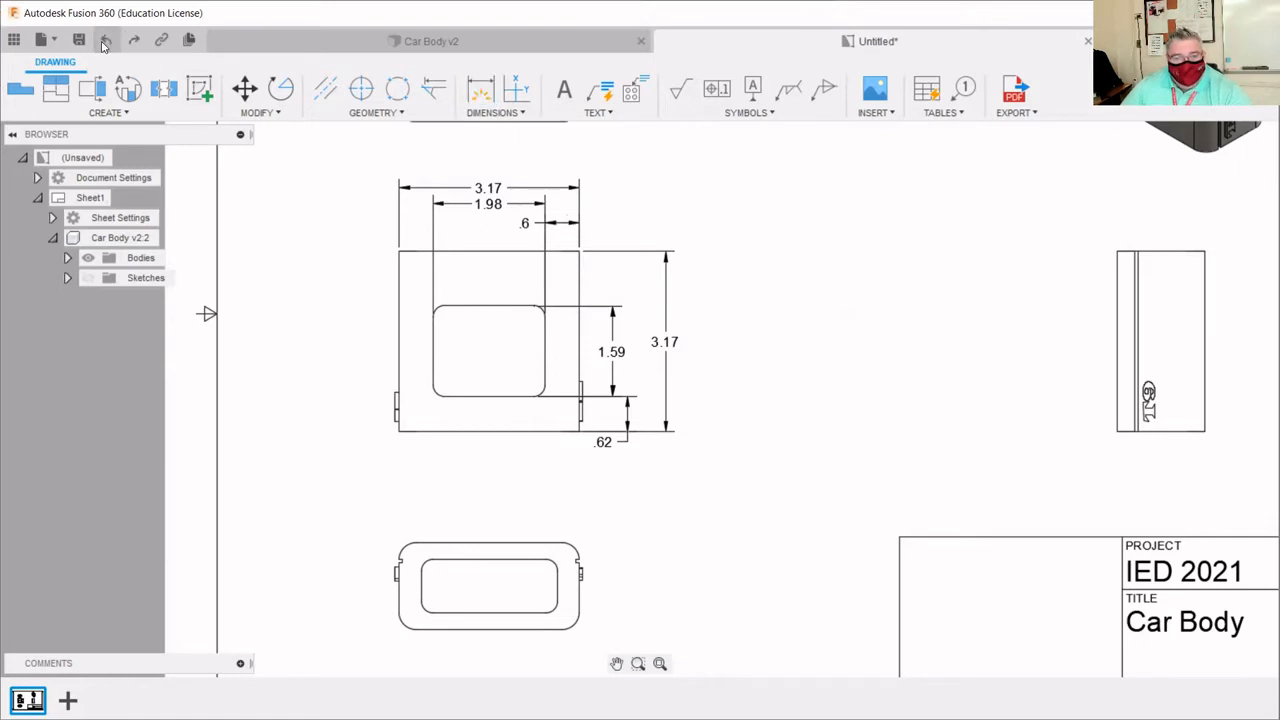
pyautogui.click(104, 45)
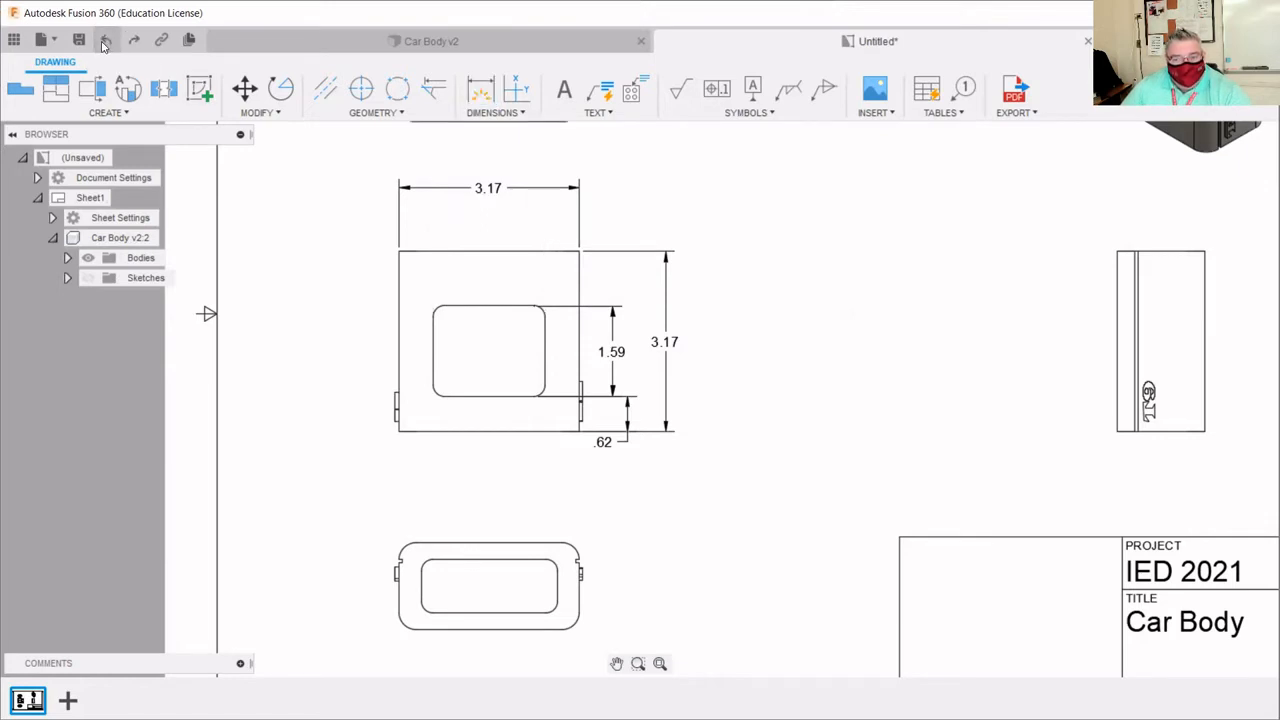
# - Dimension from the opening's right edge to the body's right edge, placing it just above the view with its text outside the body
pyautogui.click(480, 90)
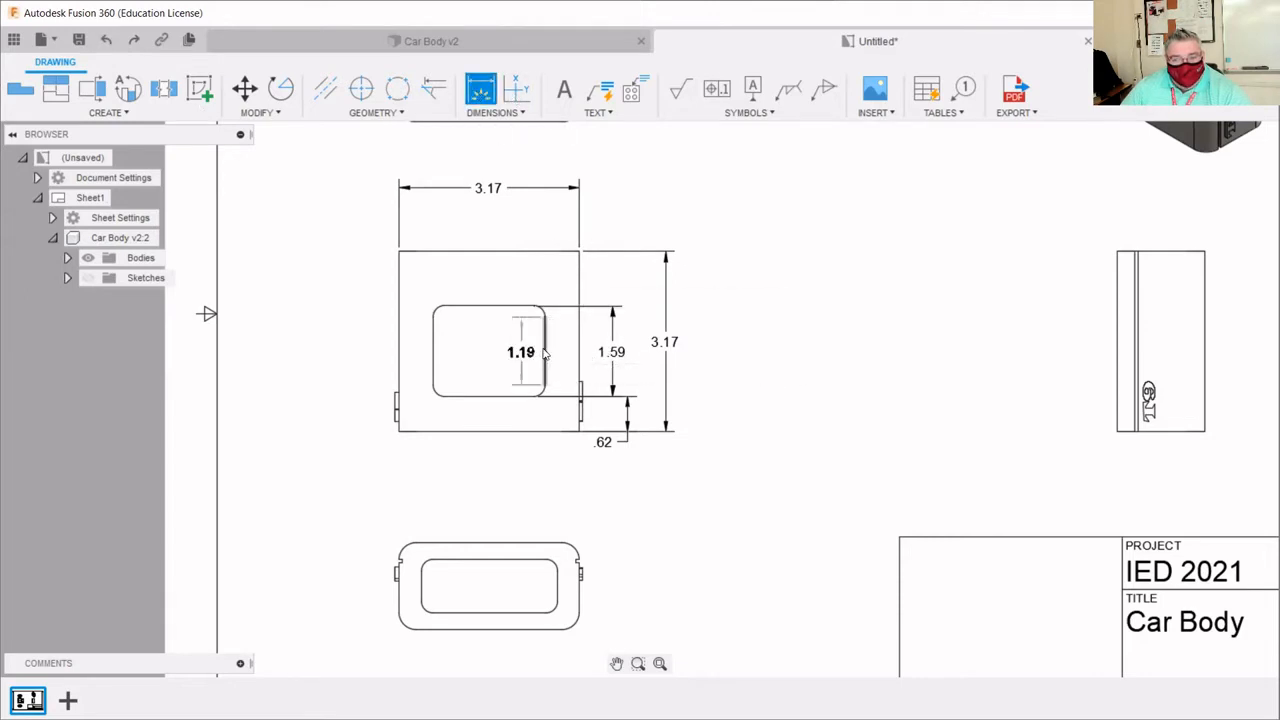
pyautogui.click(544, 354)
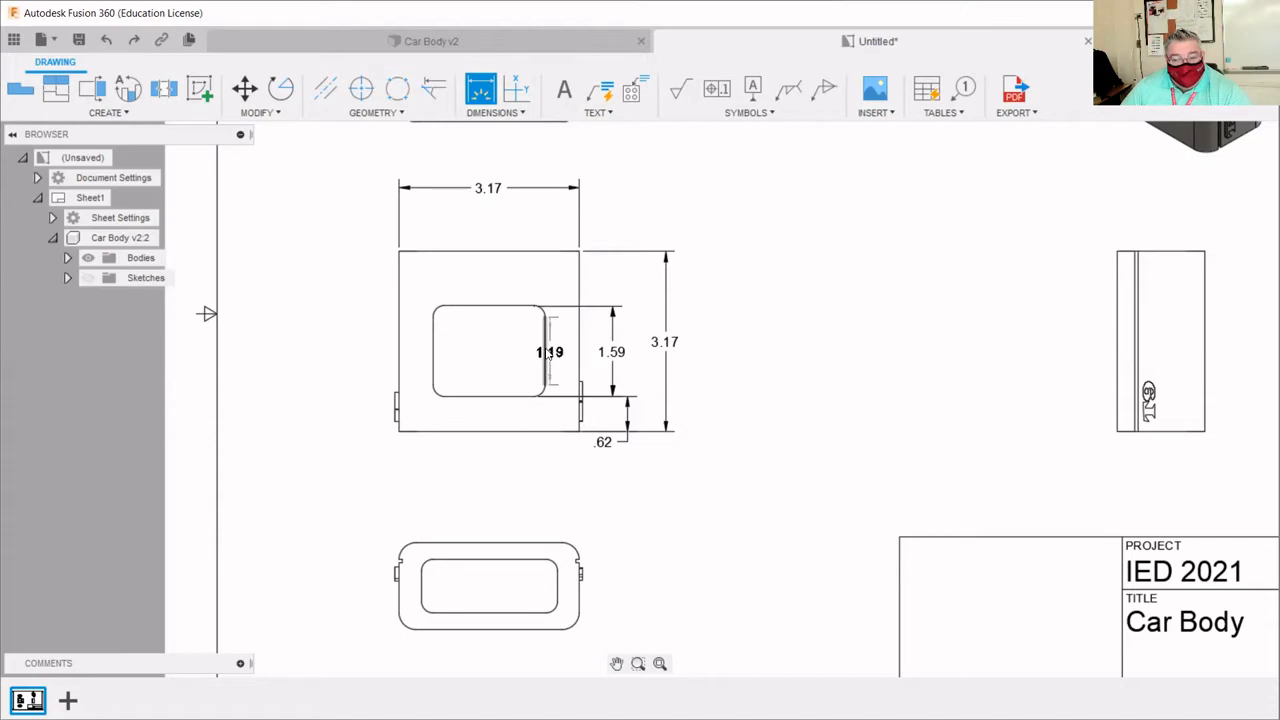
pyautogui.click(547, 352)
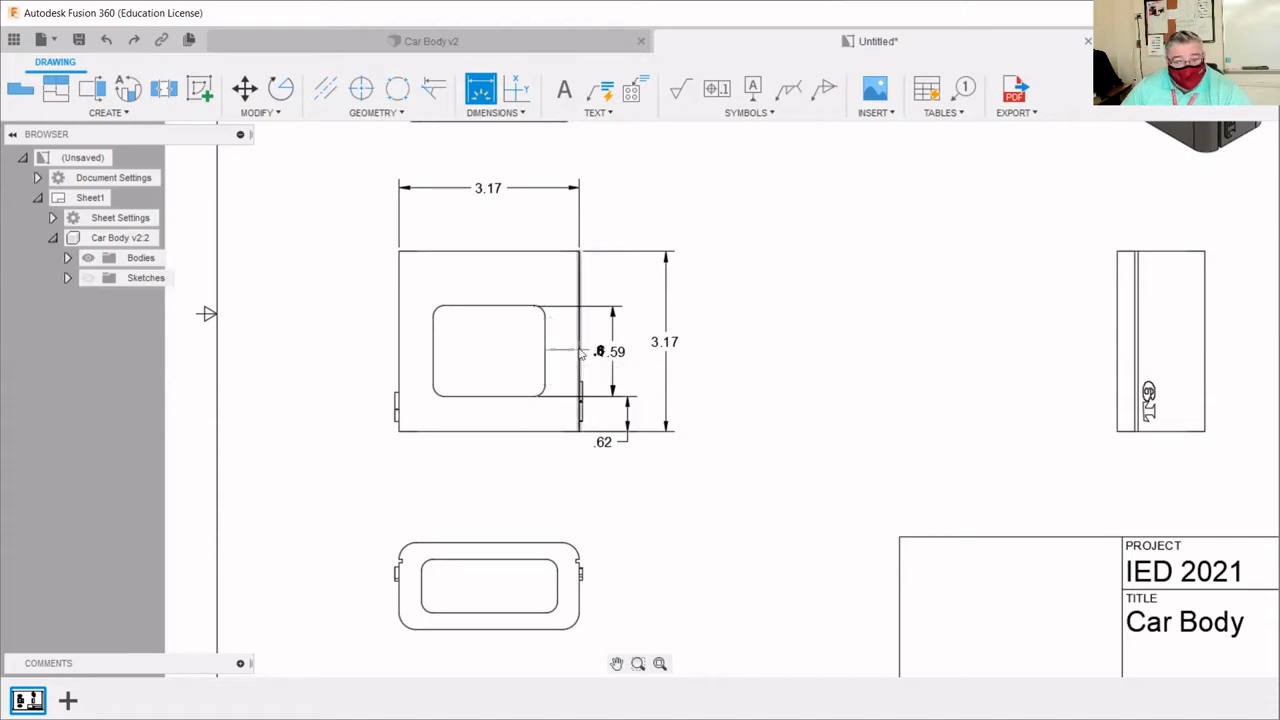
pyautogui.click(568, 244)
# - Dimension the rounded opening's width between its vertical edges, placing it above the view in line with the right-side offset dimension
pyautogui.click(547, 352)
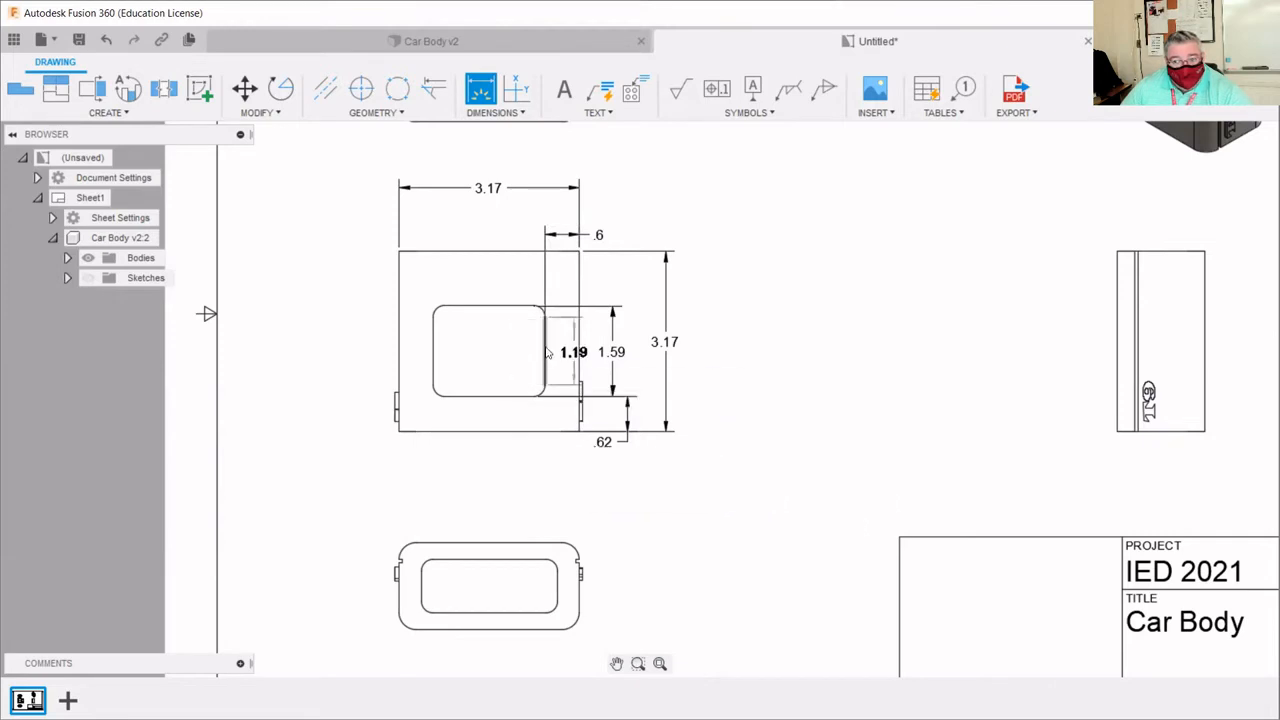
pyautogui.click(547, 352)
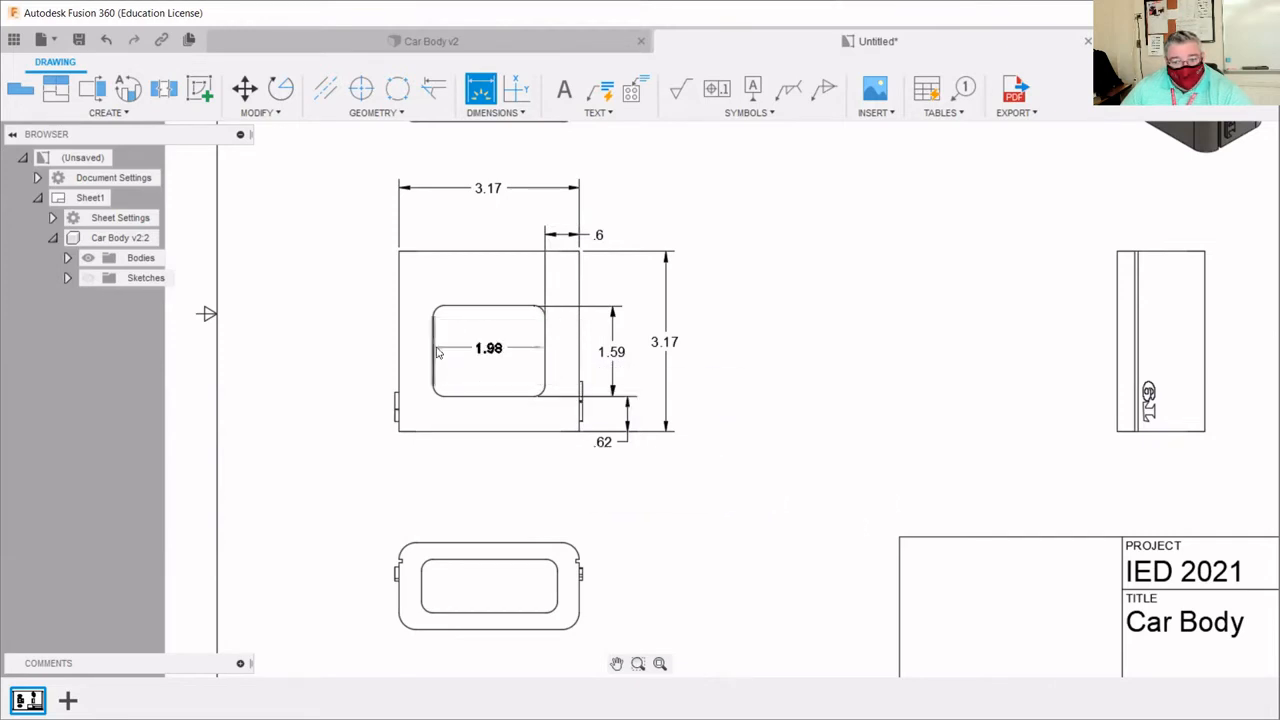
pyautogui.click(436, 352)
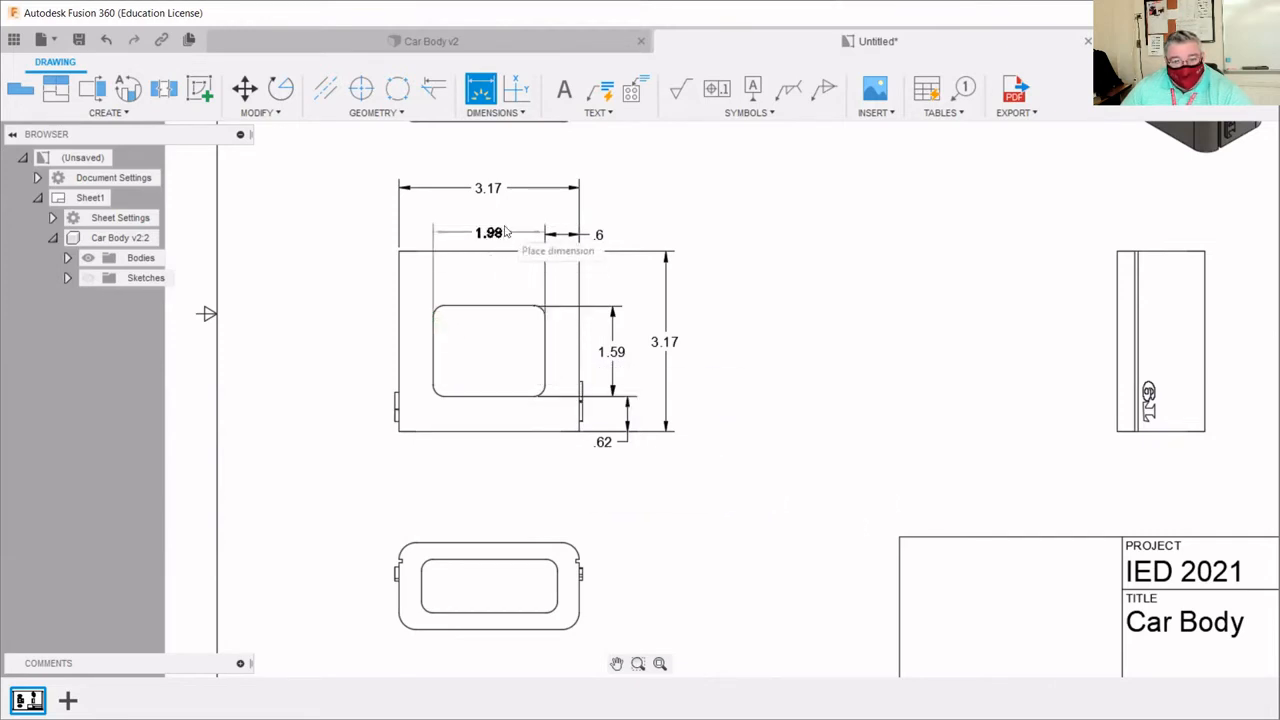
pyautogui.click(506, 227)
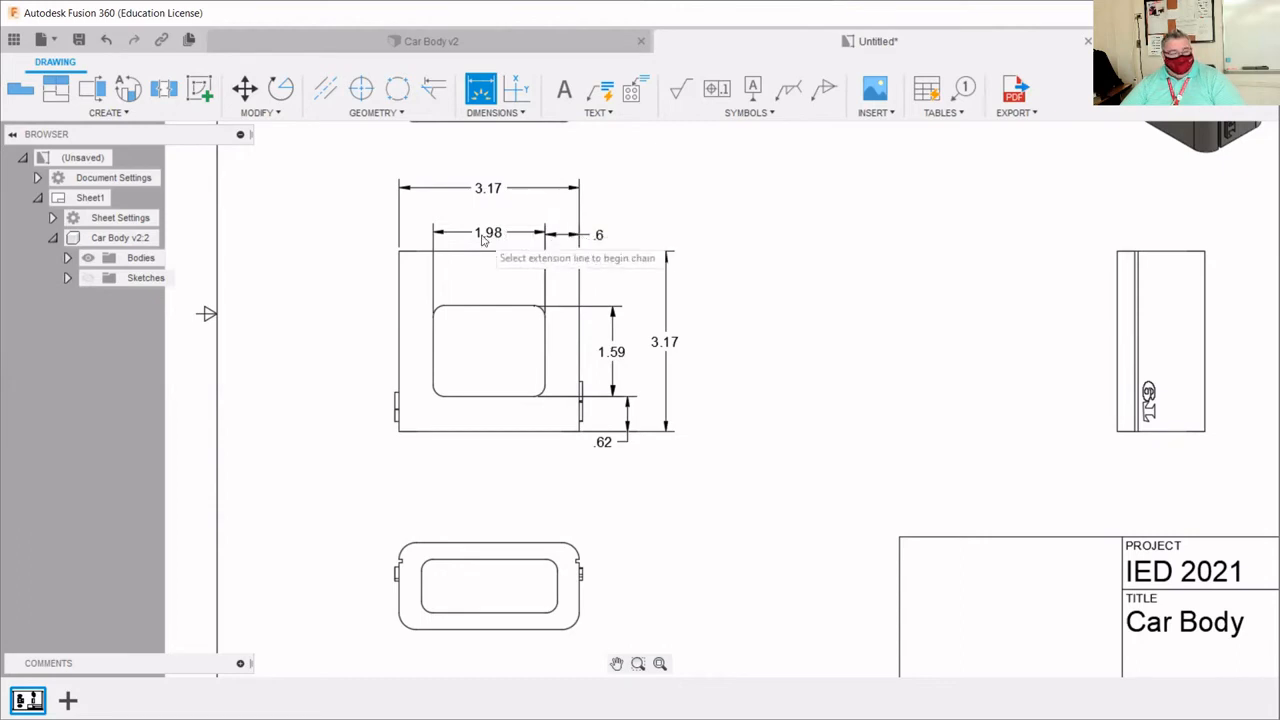
pyautogui.click(405, 236)
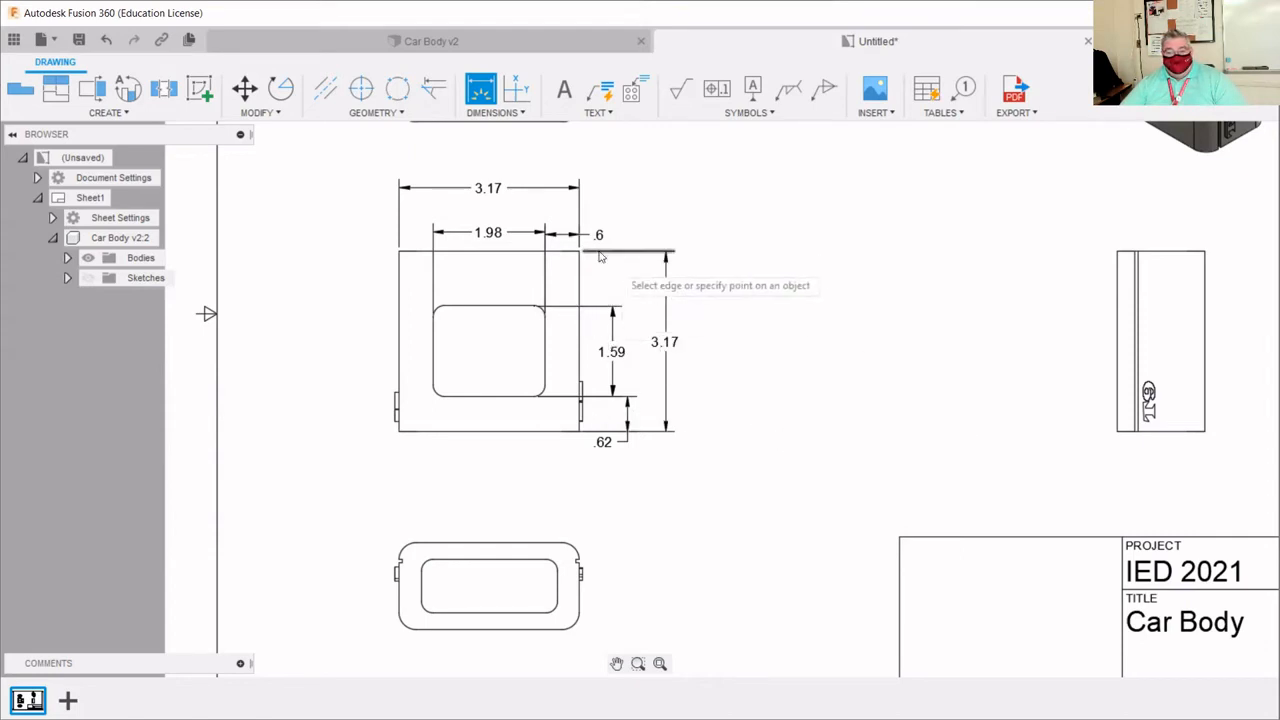
# - Add a radius dimension to the rounded opening's lower-left corner, placing its text outside the body below the view
pyautogui.scroll(-5, 602, 457)
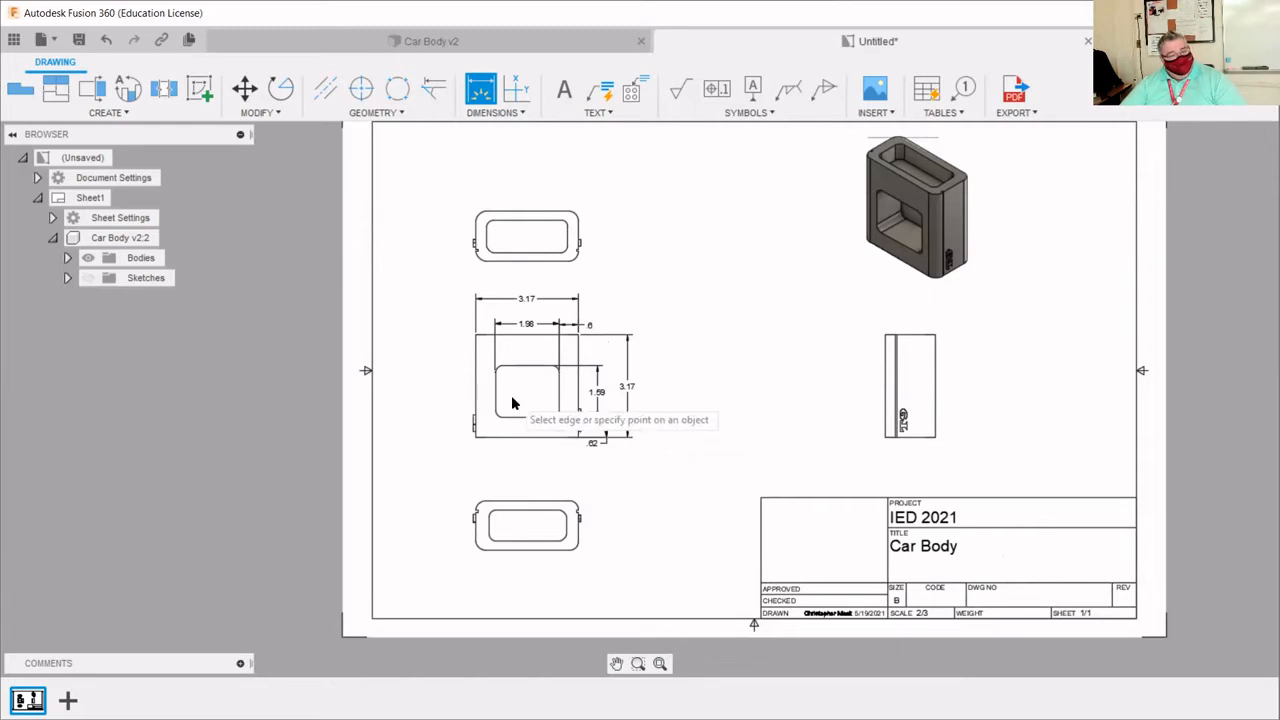
pyautogui.scroll(6, 511, 398)
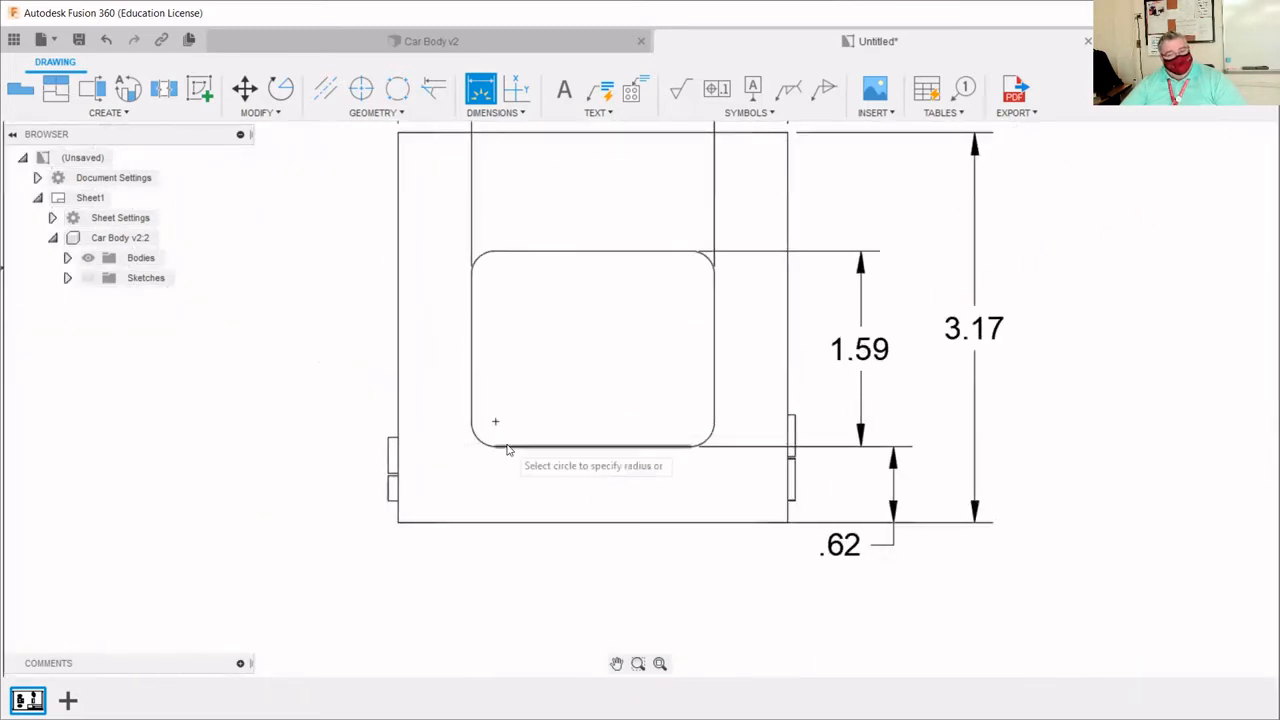
pyautogui.scroll(-3, 492, 449)
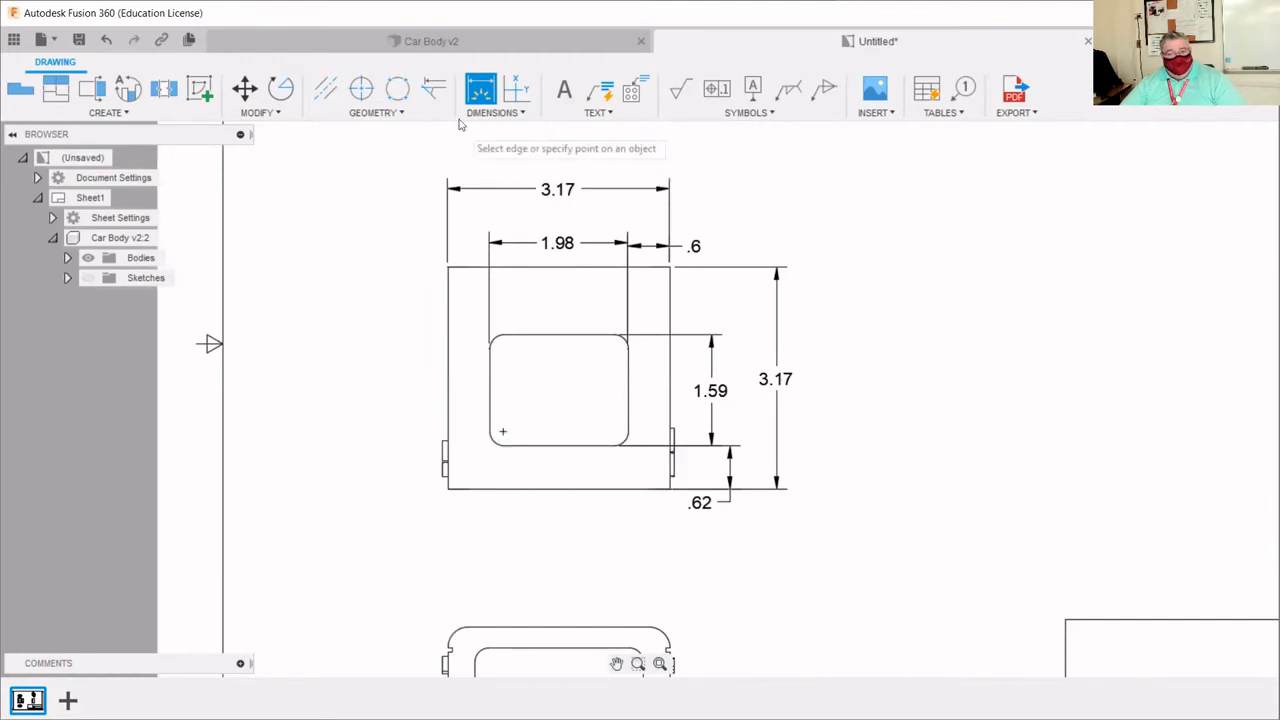
pyautogui.scroll(-2, 491, 434)
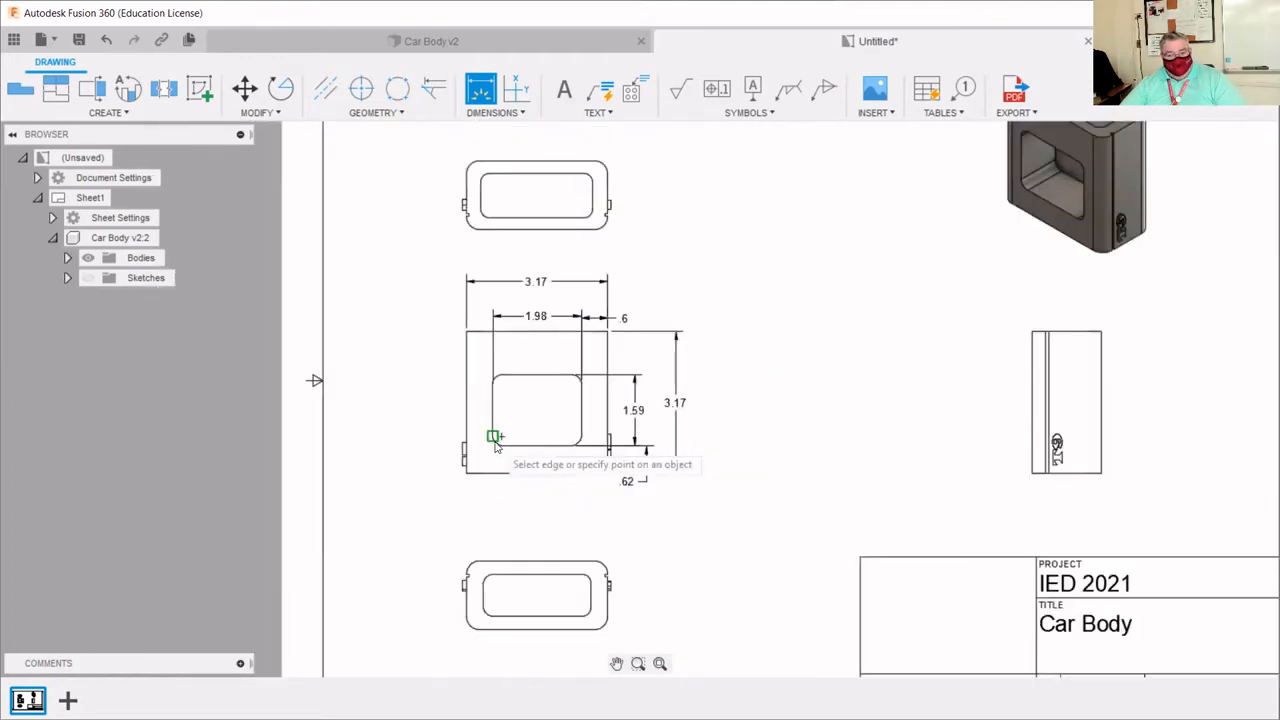
pyautogui.scroll(6, 494, 449)
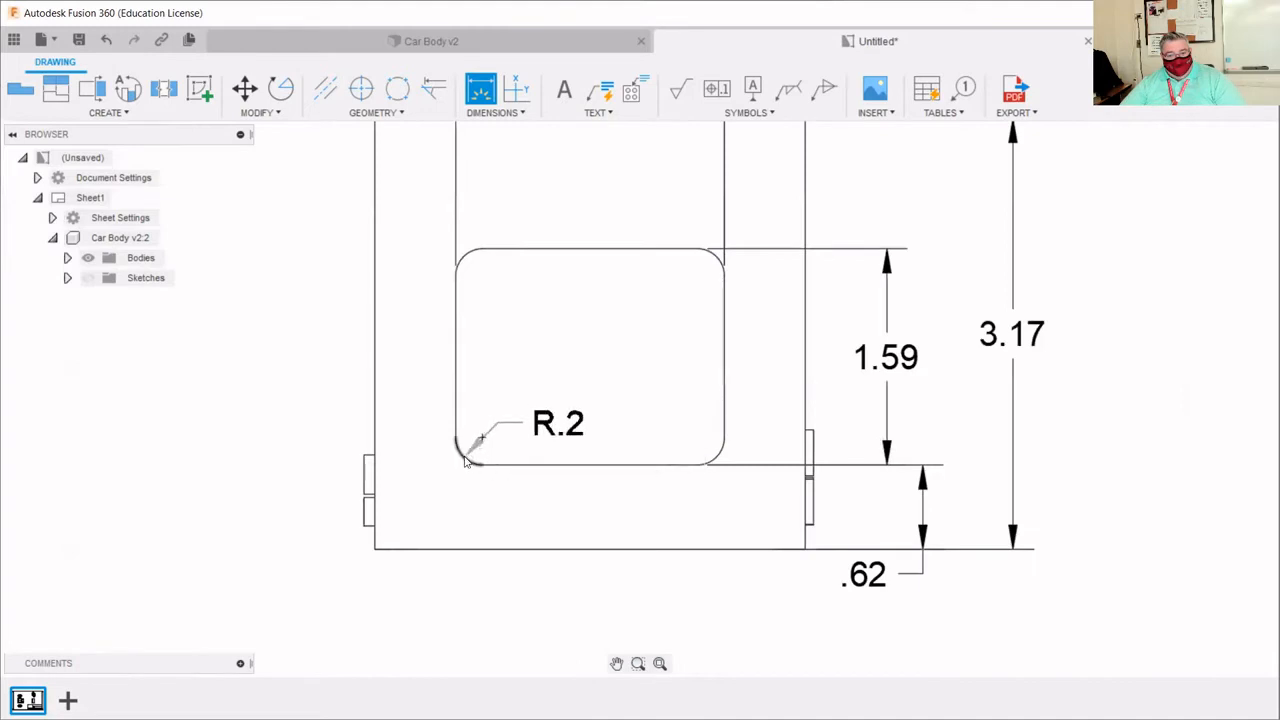
pyautogui.click(458, 458)
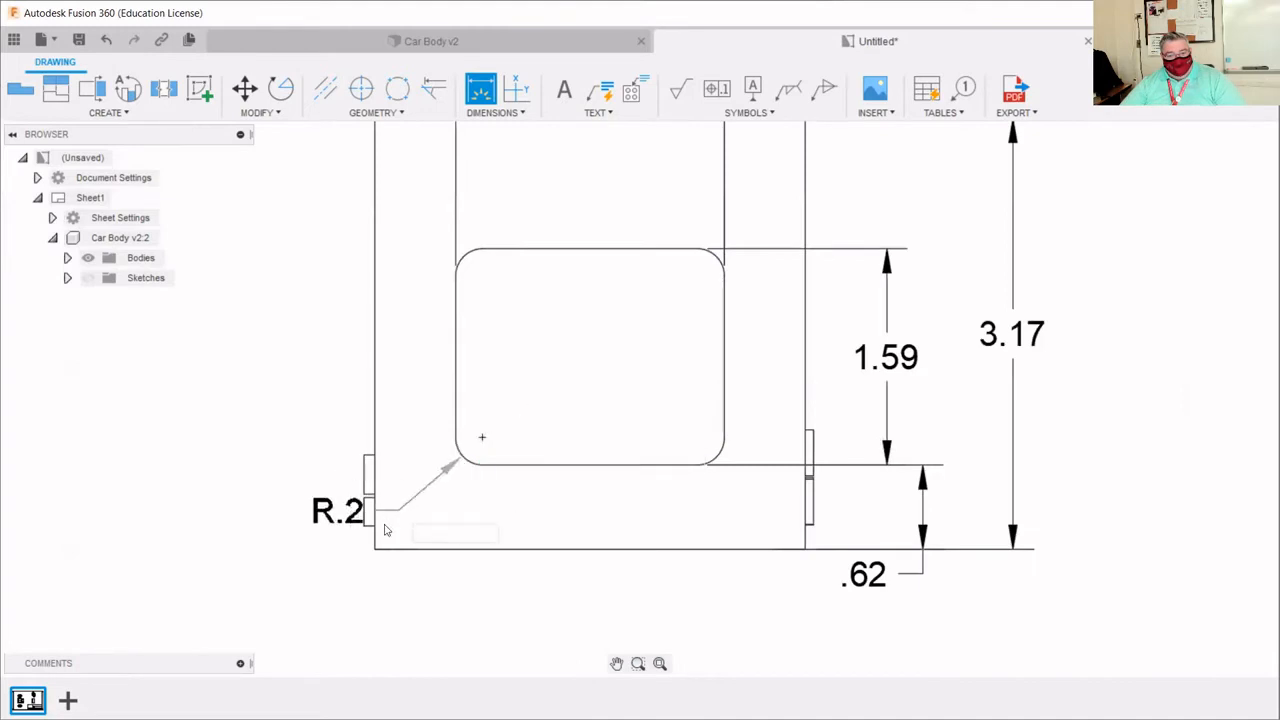
pyautogui.click(406, 619)
pyautogui.scroll(-4, 403, 612)
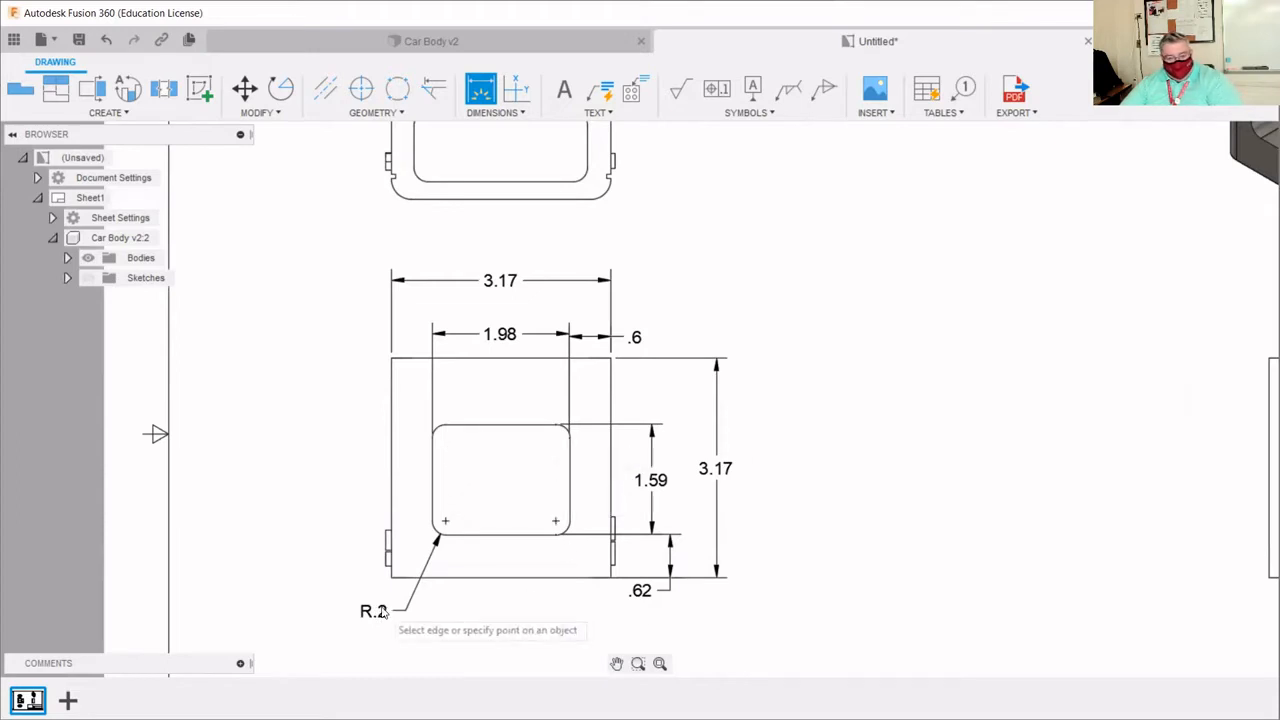
pyautogui.press('Escape')
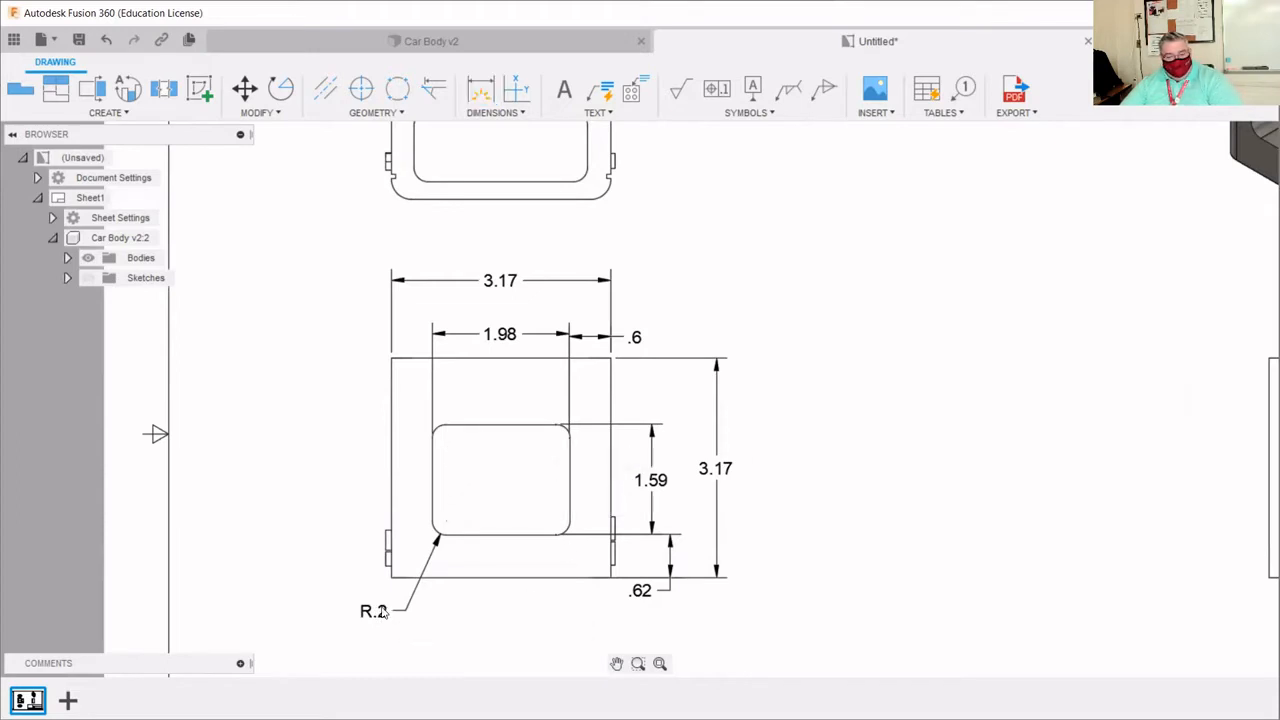
# - Append " x 4" to the corner radius dimension text so it reads "R.2 x 4"
pyautogui.click(382, 613)
pyautogui.doubleClick(382, 612)
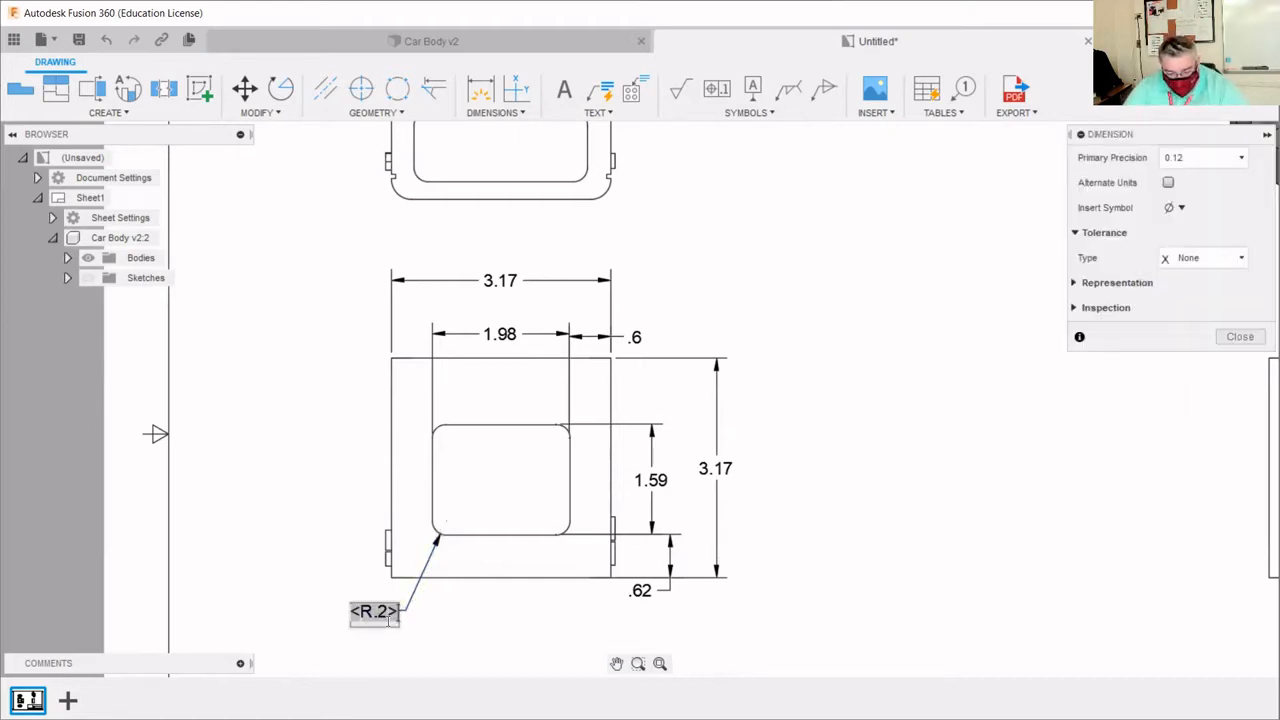
pyautogui.write('x')
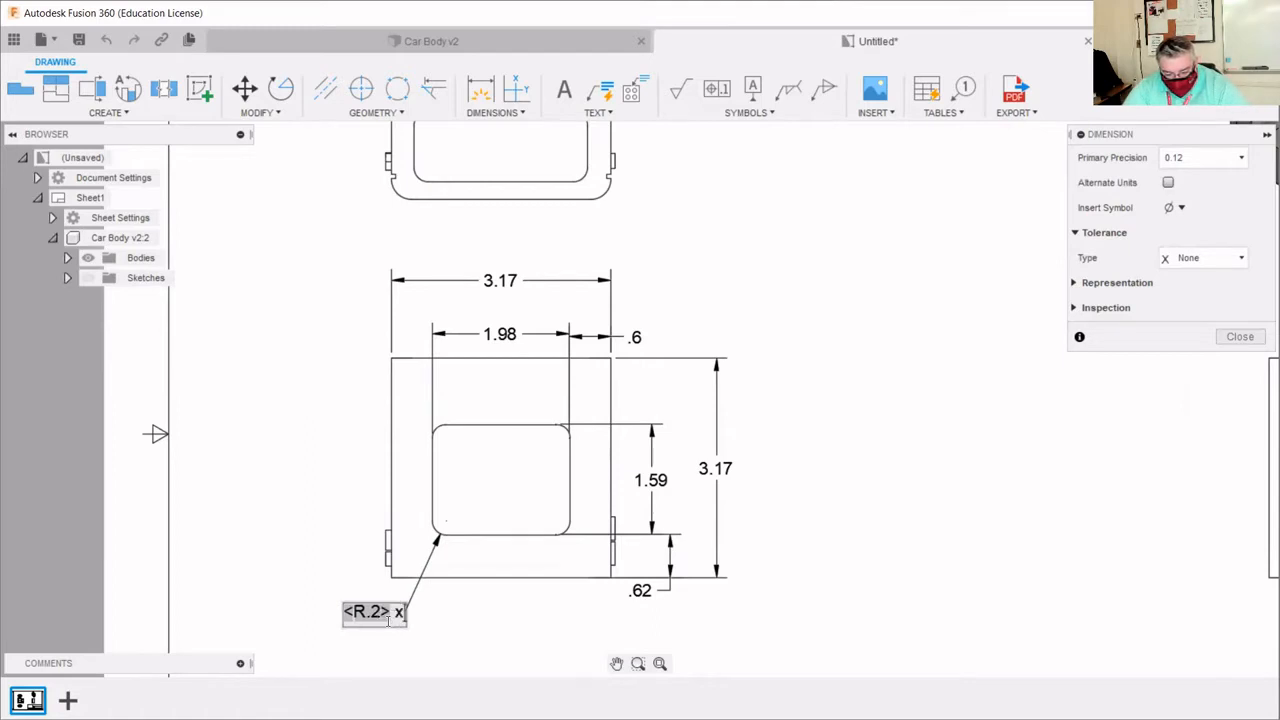
pyautogui.write(' 4')
pyautogui.click(884, 582)
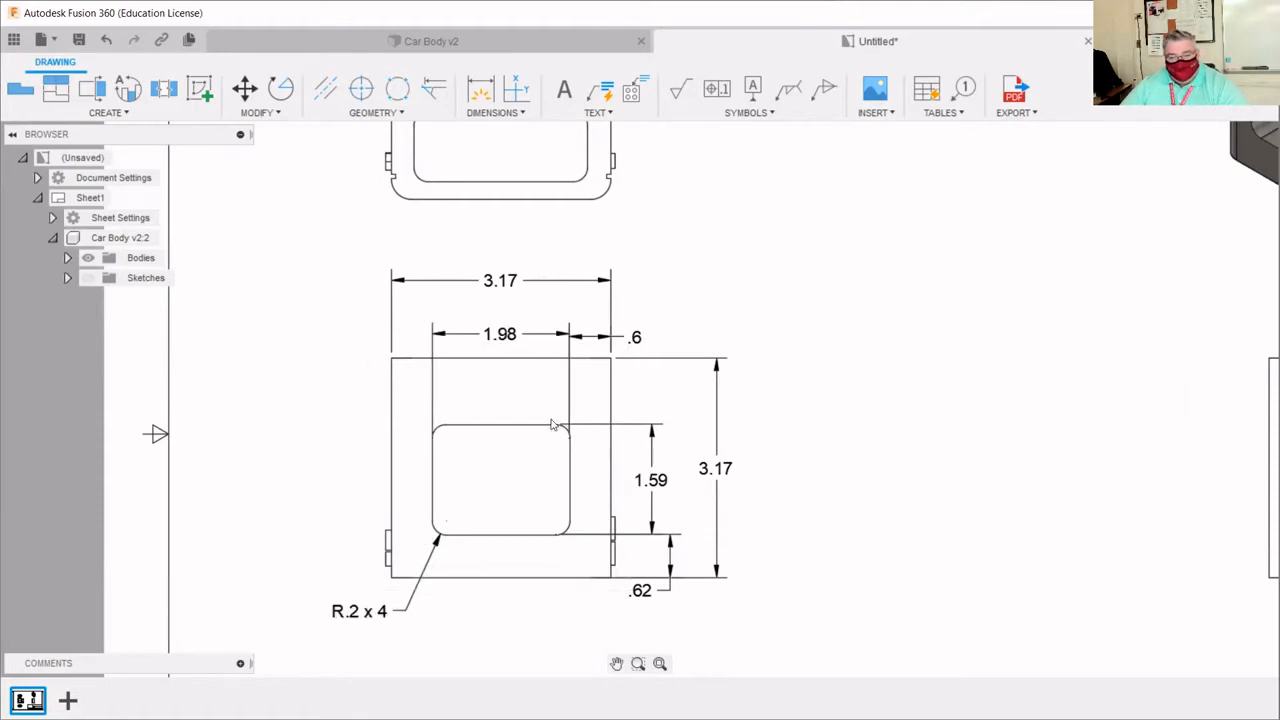
# - Examine the overall sheet layout and the side notch and raised tab details on the lower orthographic view
pyautogui.click(571, 449)
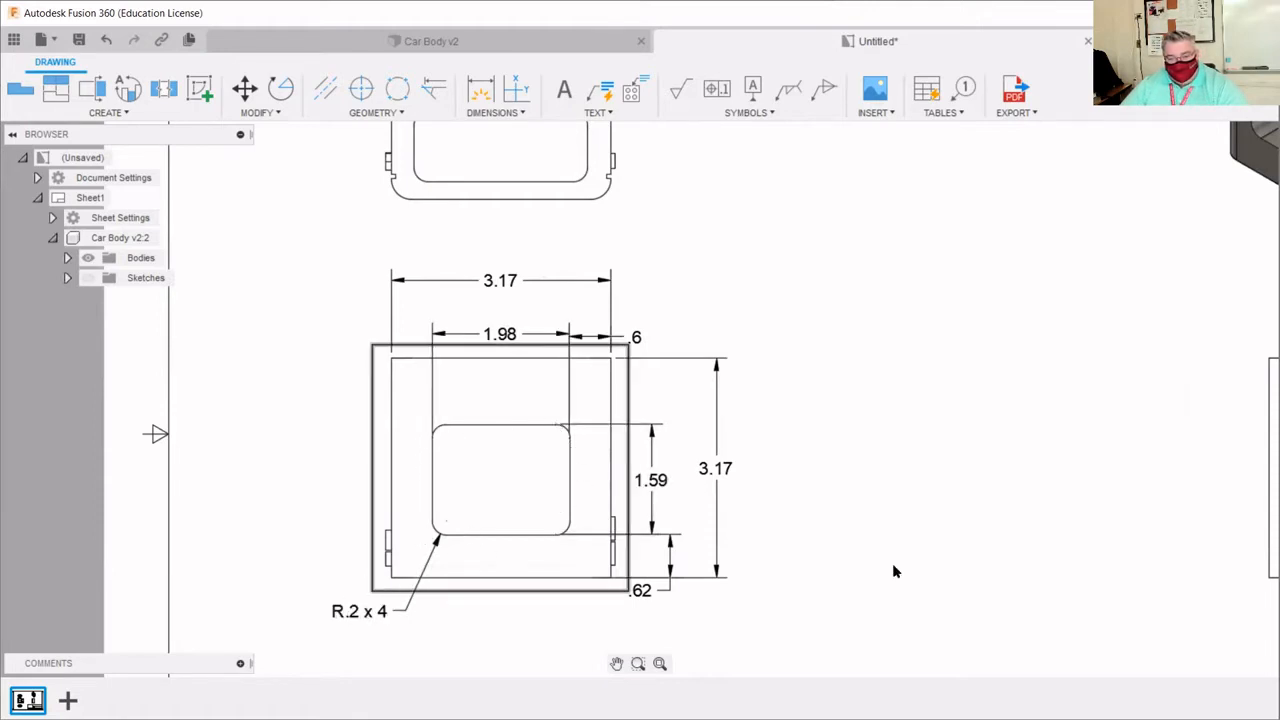
pyautogui.scroll(-5, 843, 543)
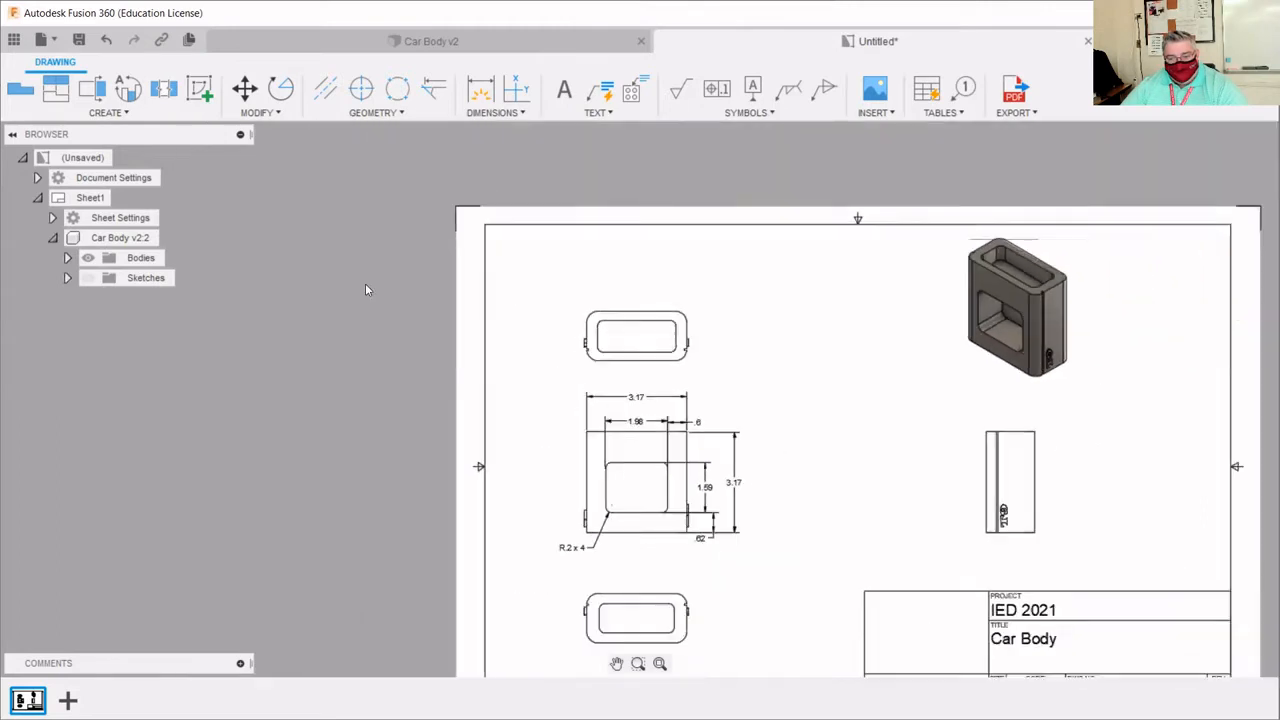
pyautogui.scroll(-3, 569, 455)
pyautogui.scroll(3, 571, 434)
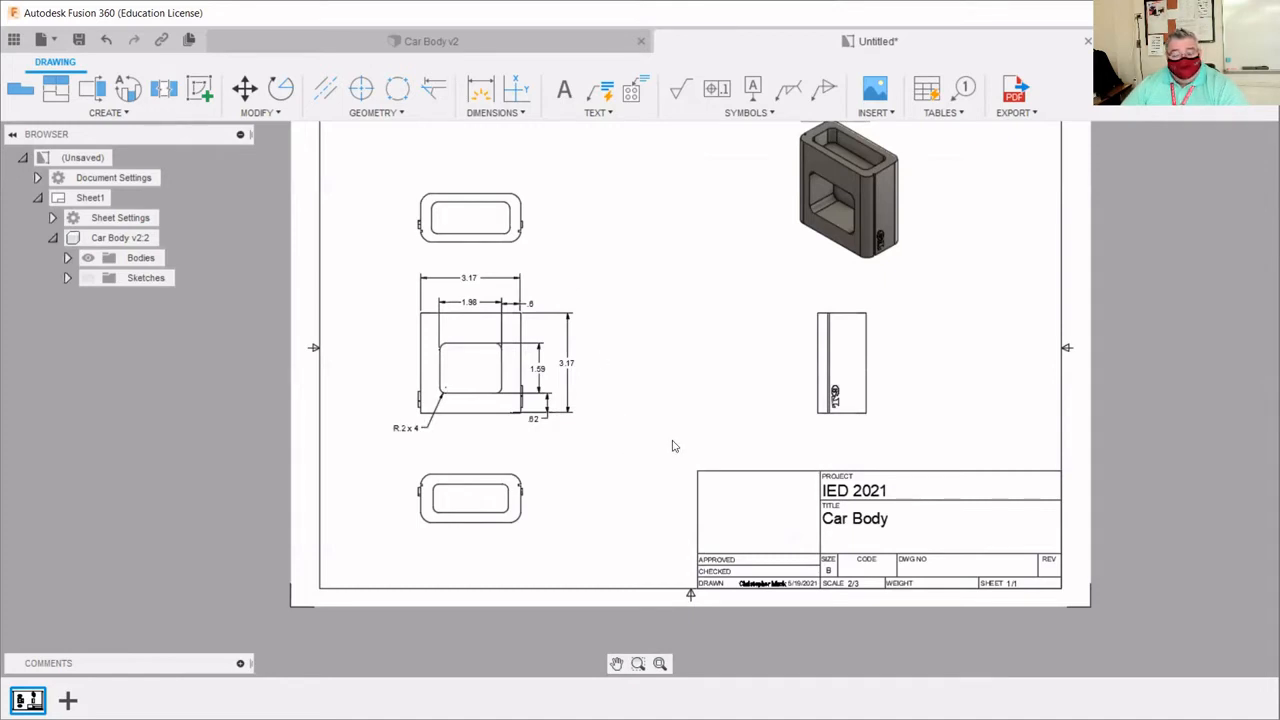
pyautogui.click(466, 474)
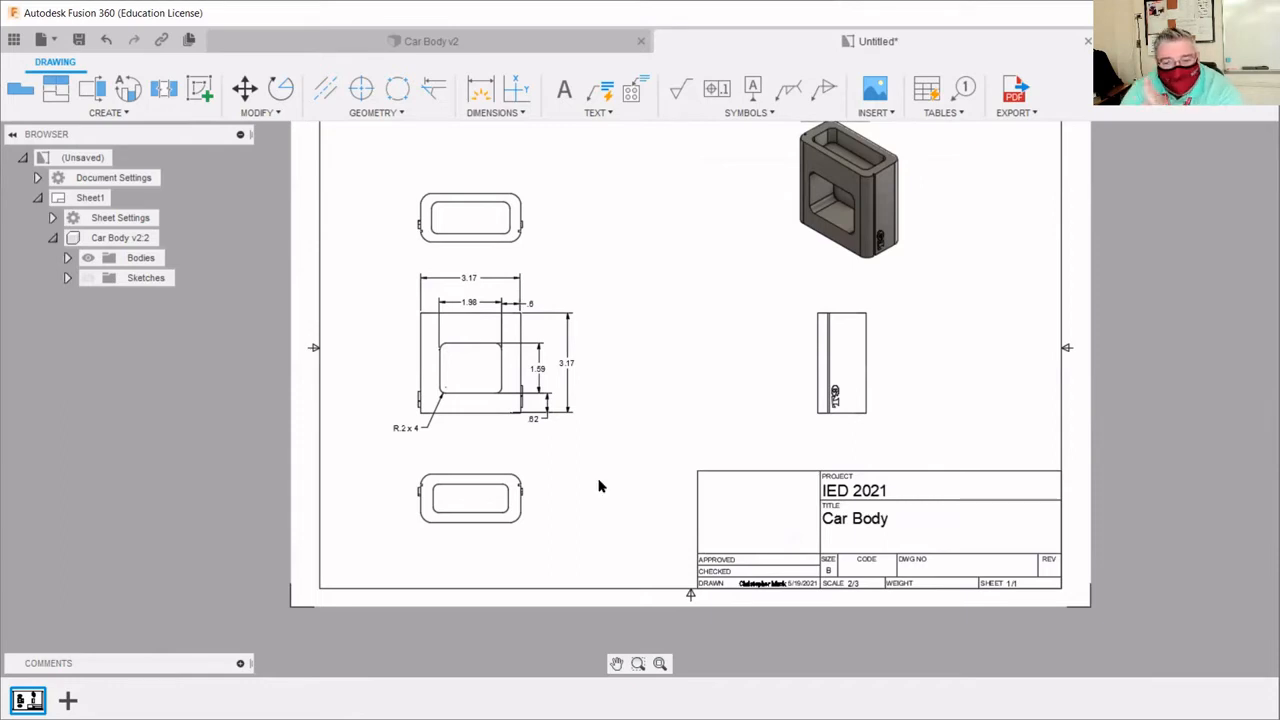
pyautogui.scroll(3, 440, 522)
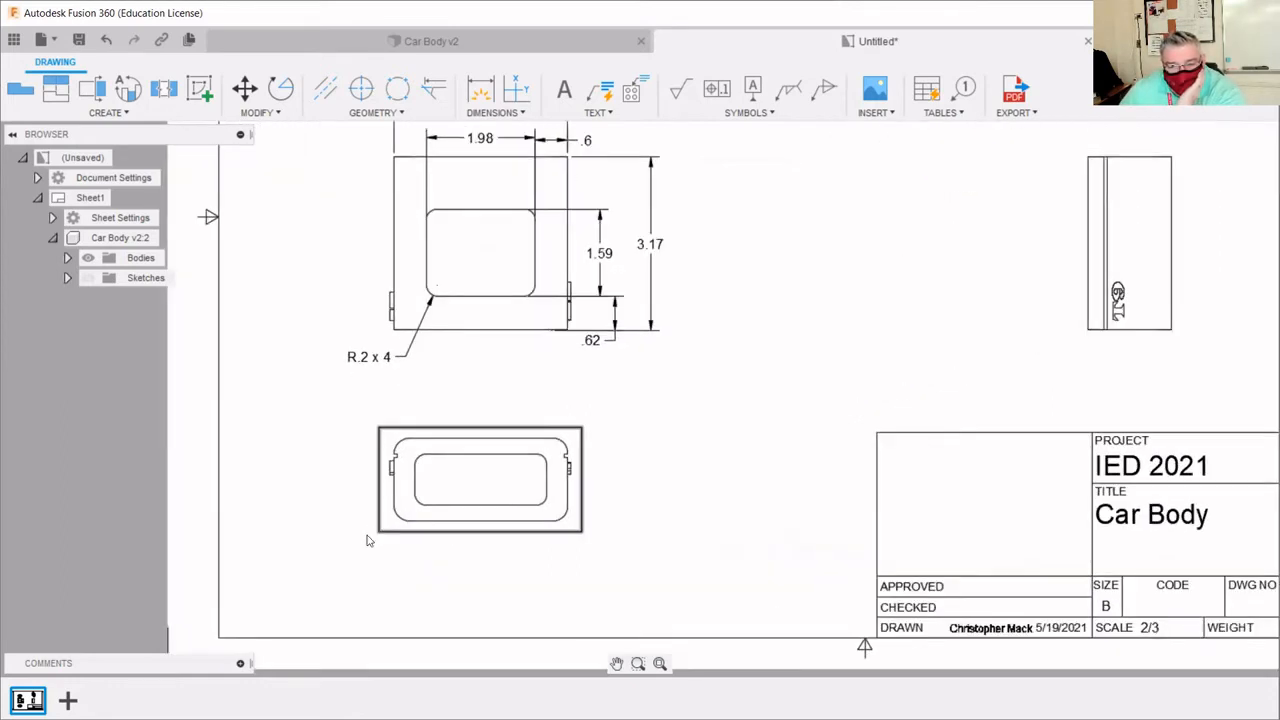
pyautogui.scroll(3, 367, 540)
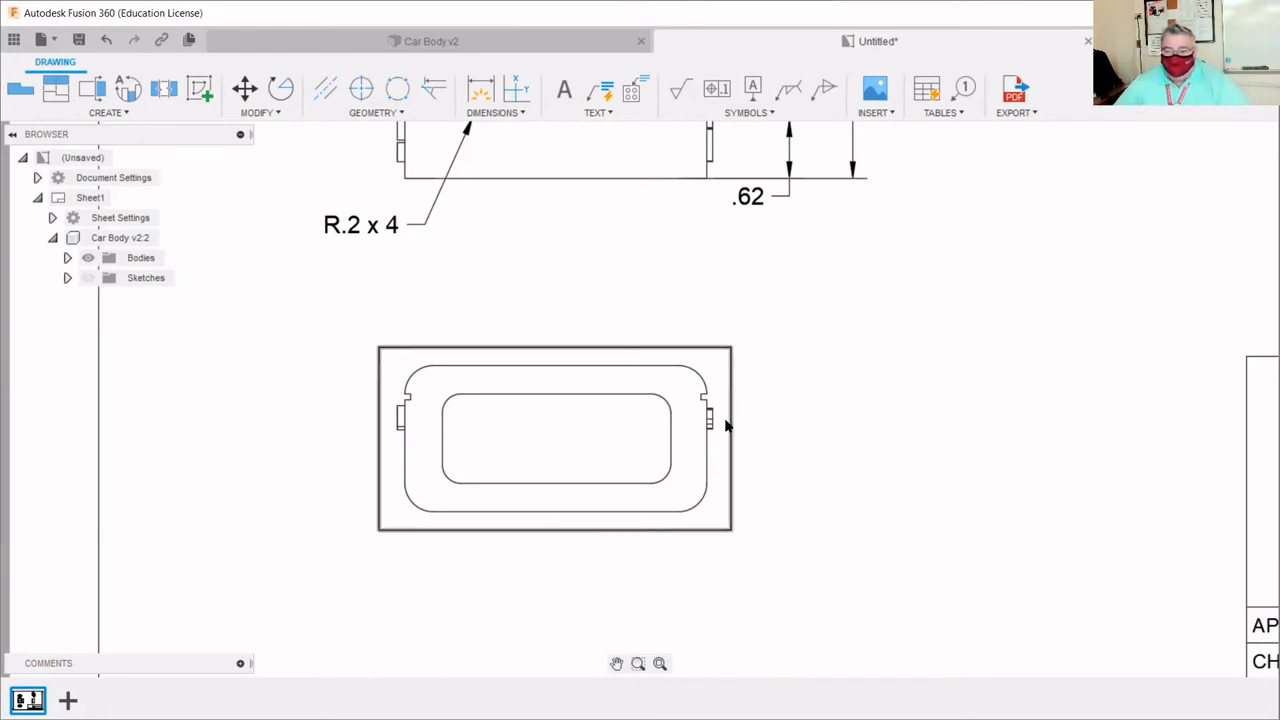
pyautogui.scroll(5, 720, 423)
pyautogui.scroll(2, 617, 340)
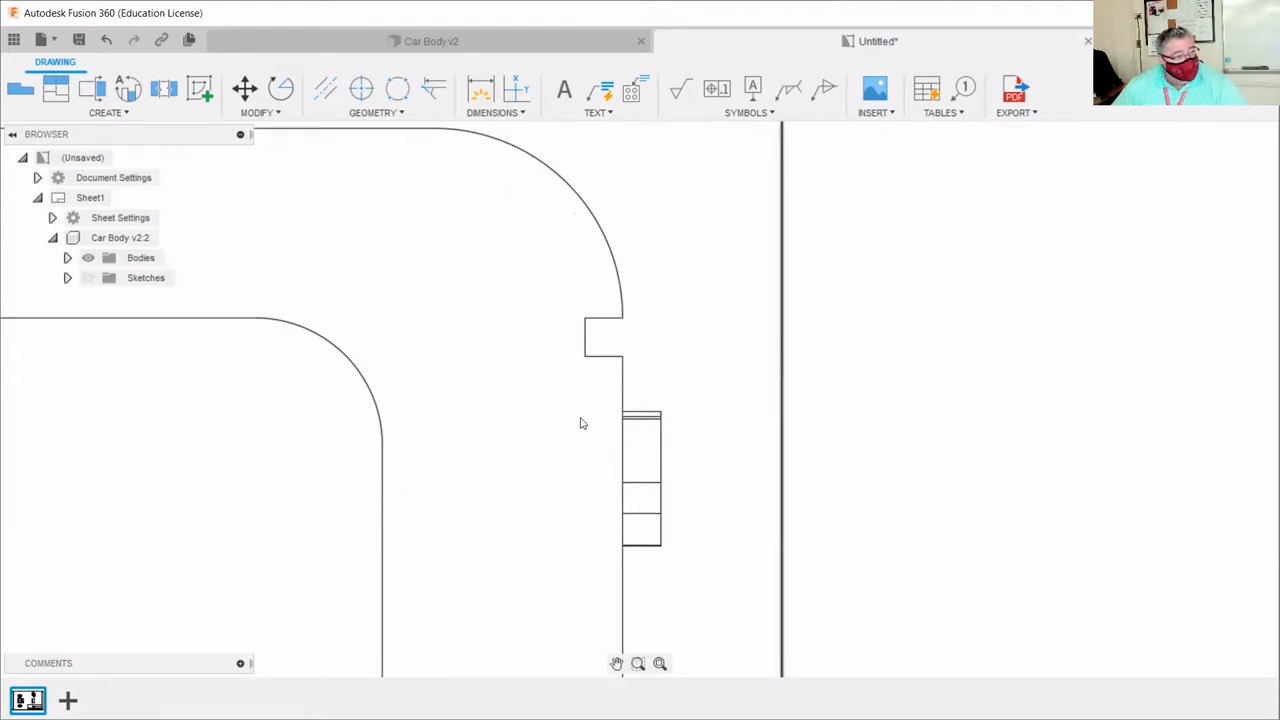
# - Review the dimensions already placed on the front view and the undimensioned lower orthographic view on the sheet
pyautogui.scroll(-3, 582, 423)
pyautogui.scroll(-2, 741, 323)
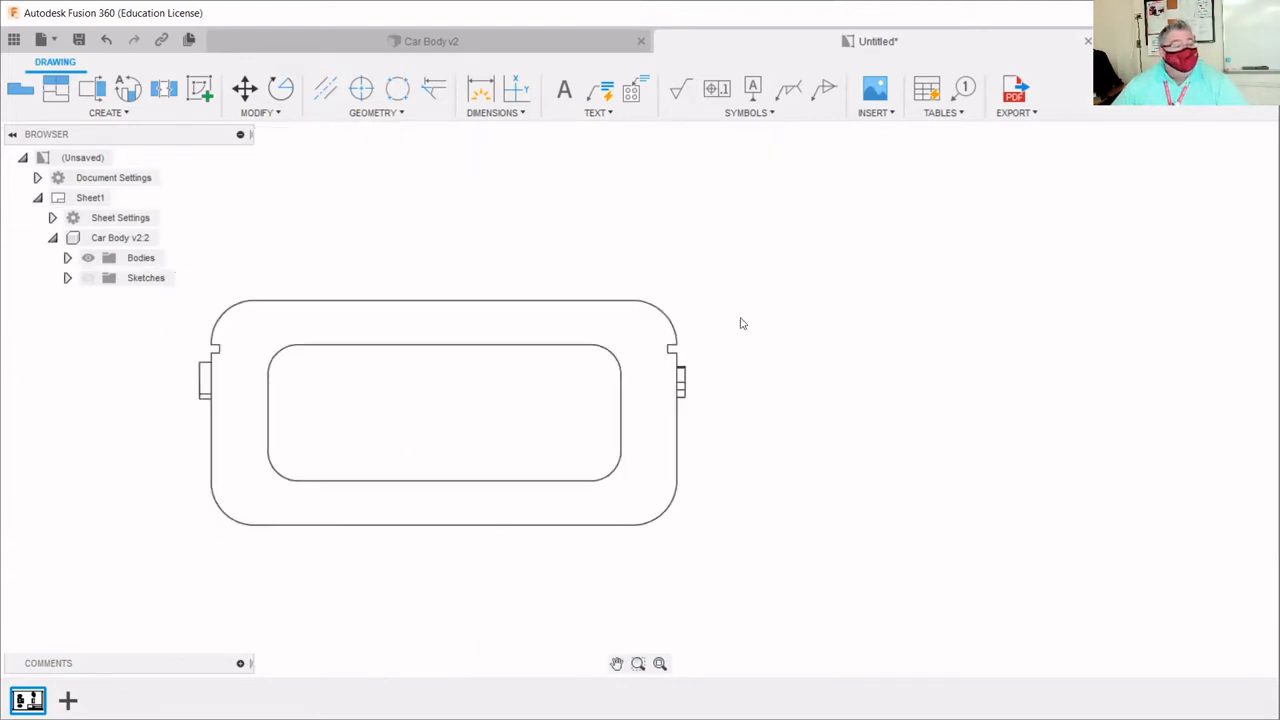
pyautogui.scroll(-3, 717, 376)
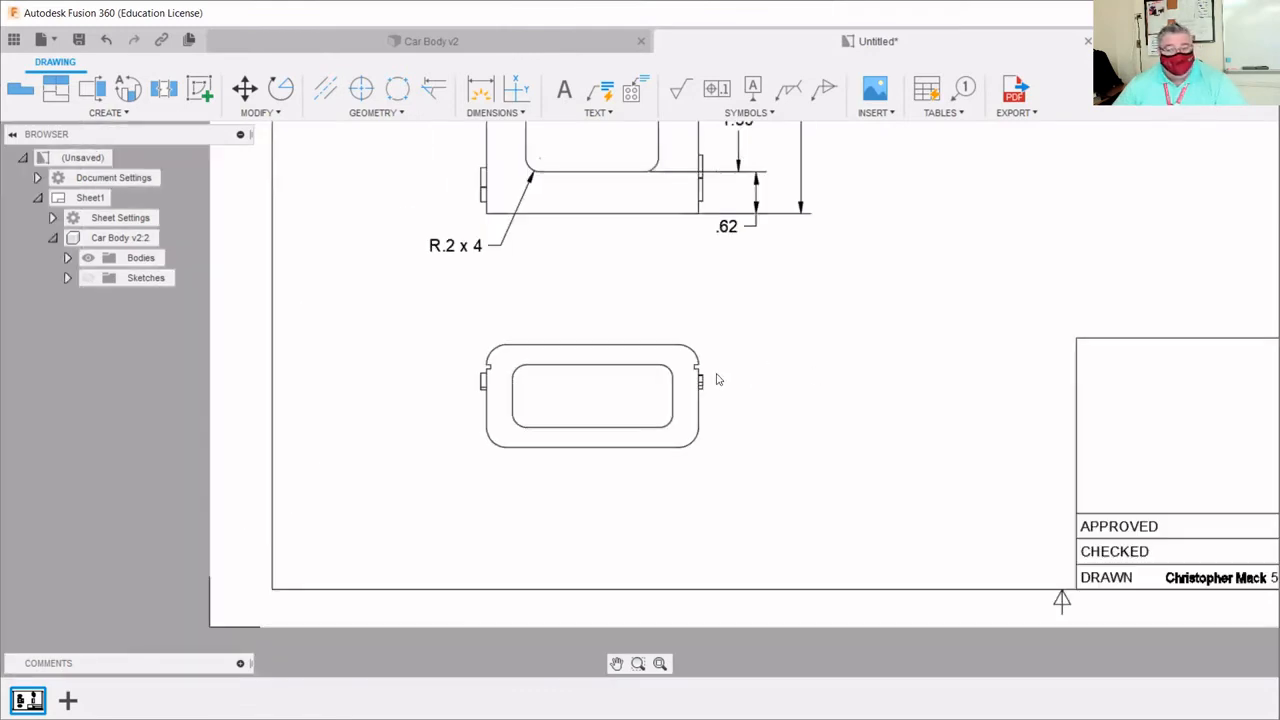
pyautogui.scroll(-2, 846, 357)
pyautogui.scroll(-3, 571, 406)
pyautogui.scroll(2, 641, 513)
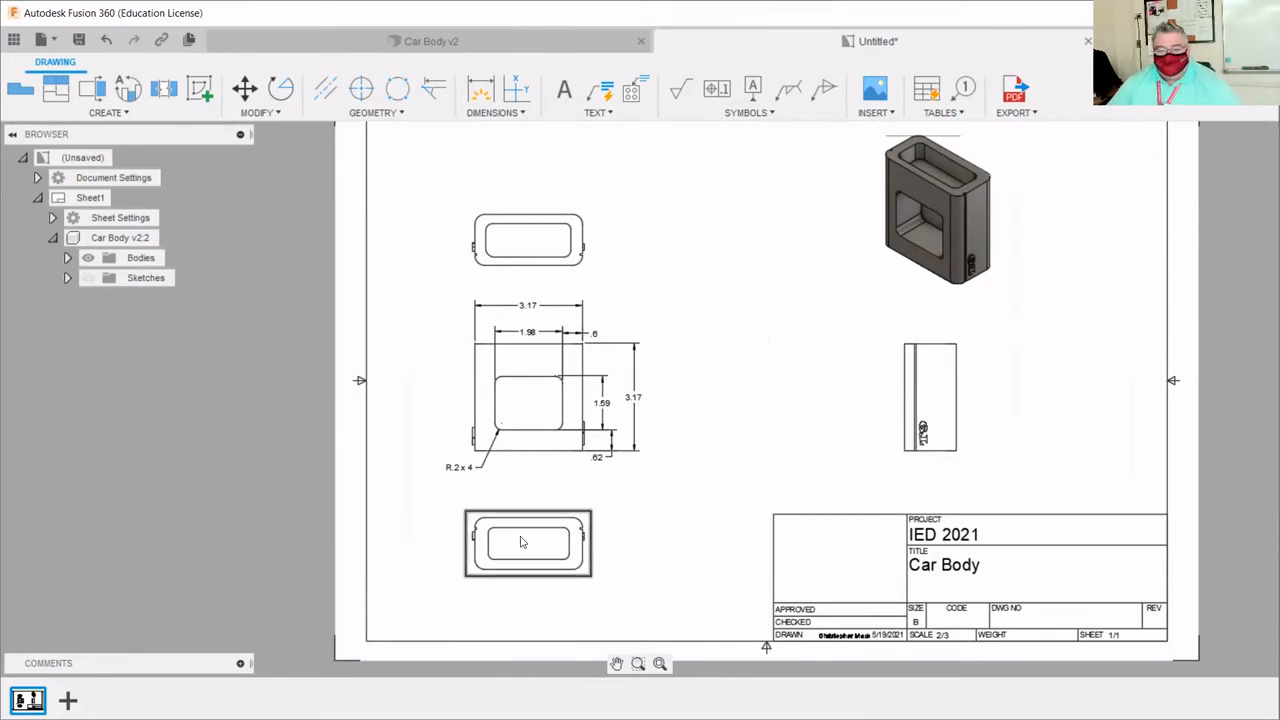
pyautogui.scroll(-2, 573, 525)
pyautogui.scroll(4, 507, 582)
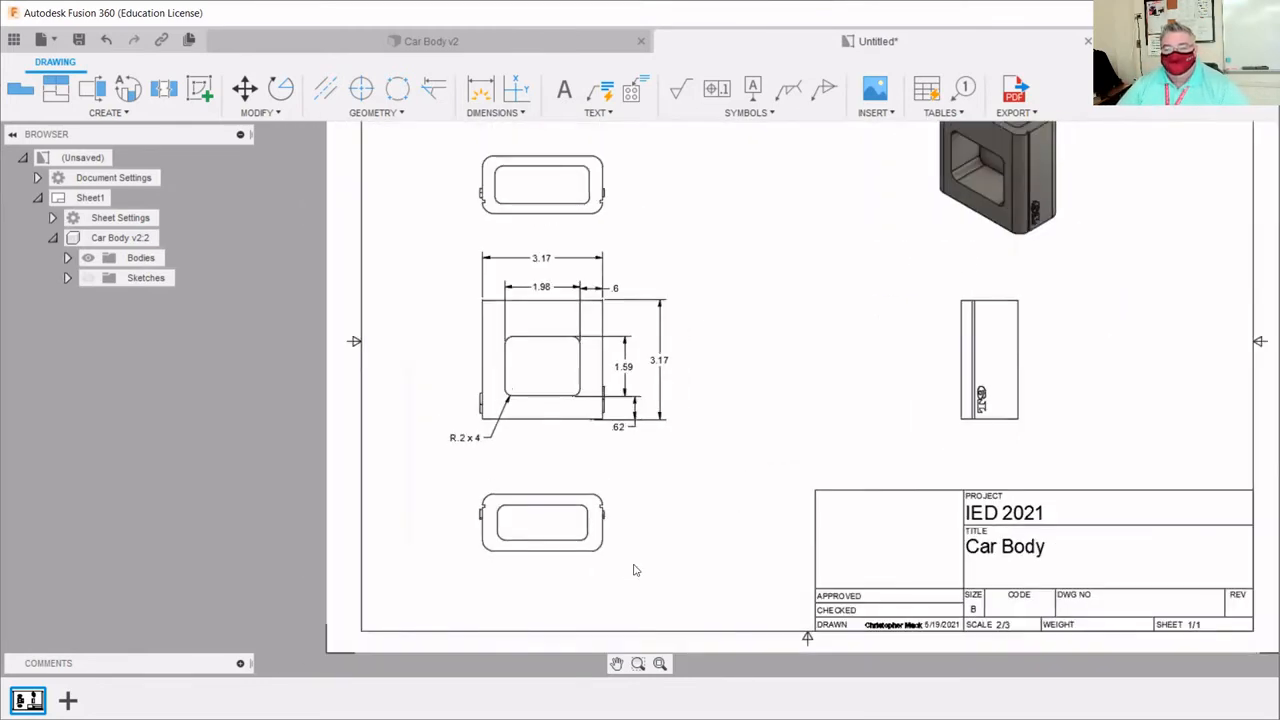
pyautogui.scroll(3, 586, 579)
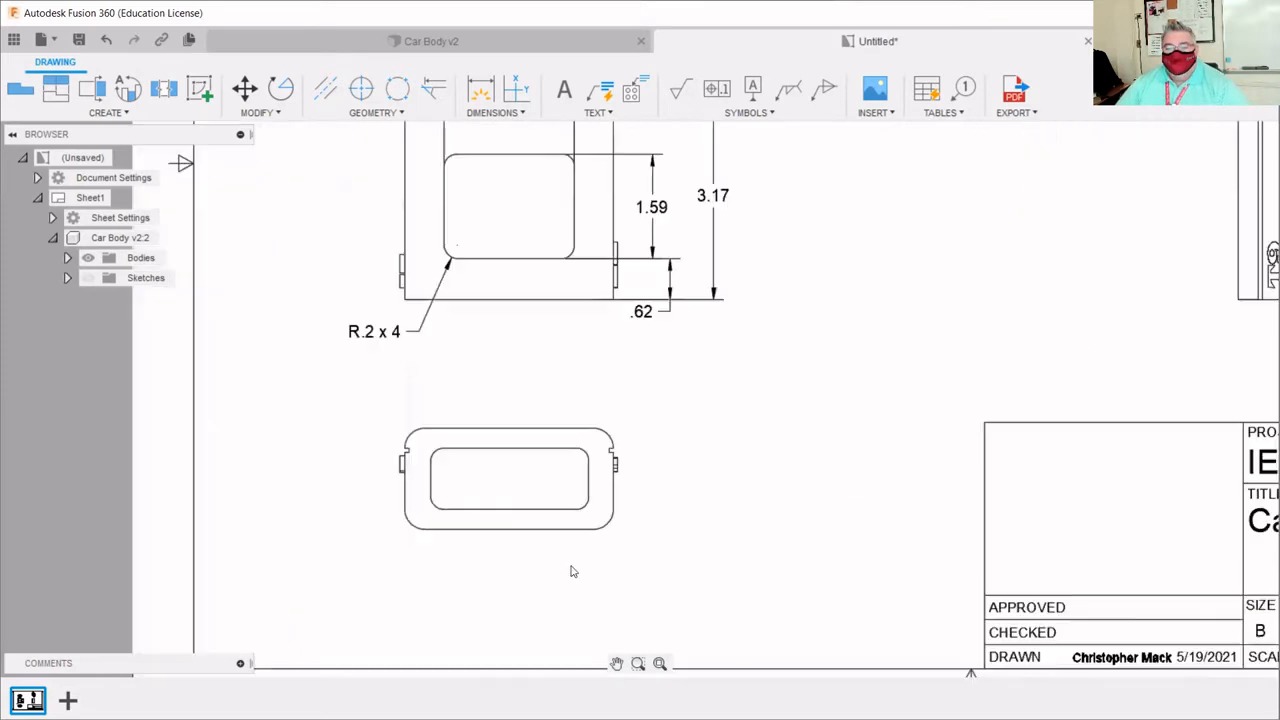
# - Dimension the lower view's overall height between its upper and lower outer edges, placing it to the right of the view
pyautogui.click(490, 96)
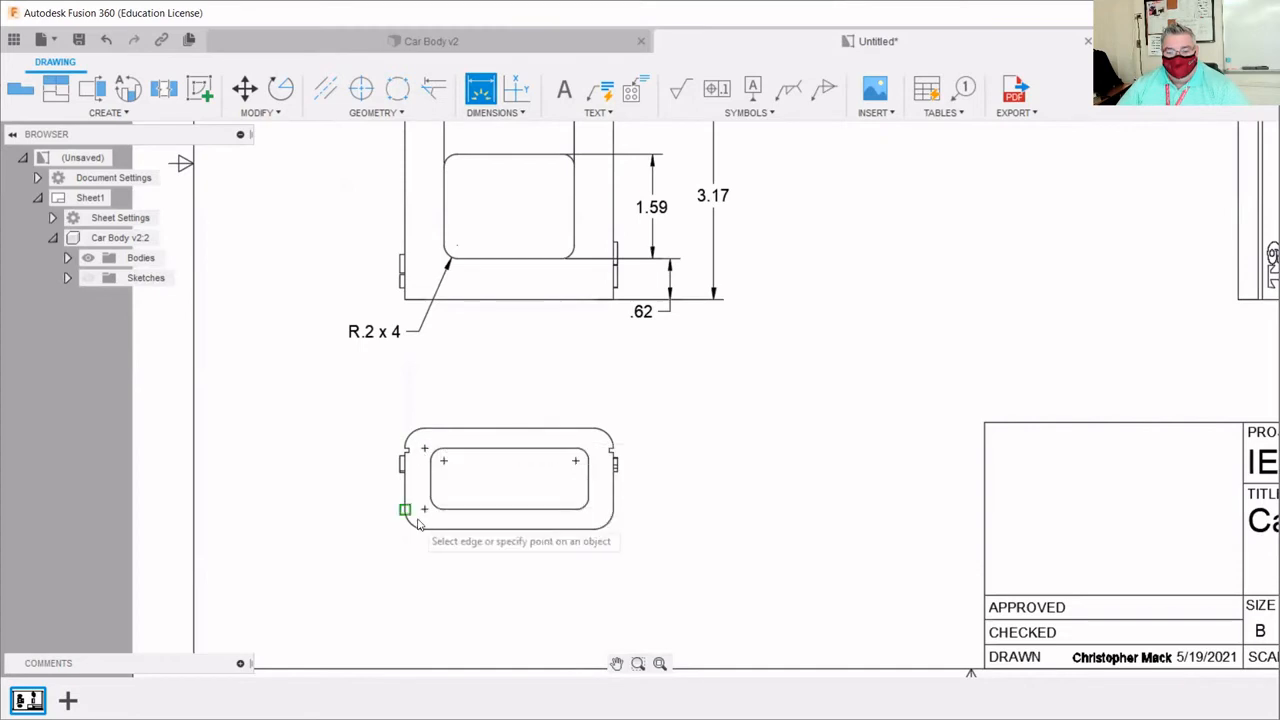
pyautogui.scroll(-3, 520, 412)
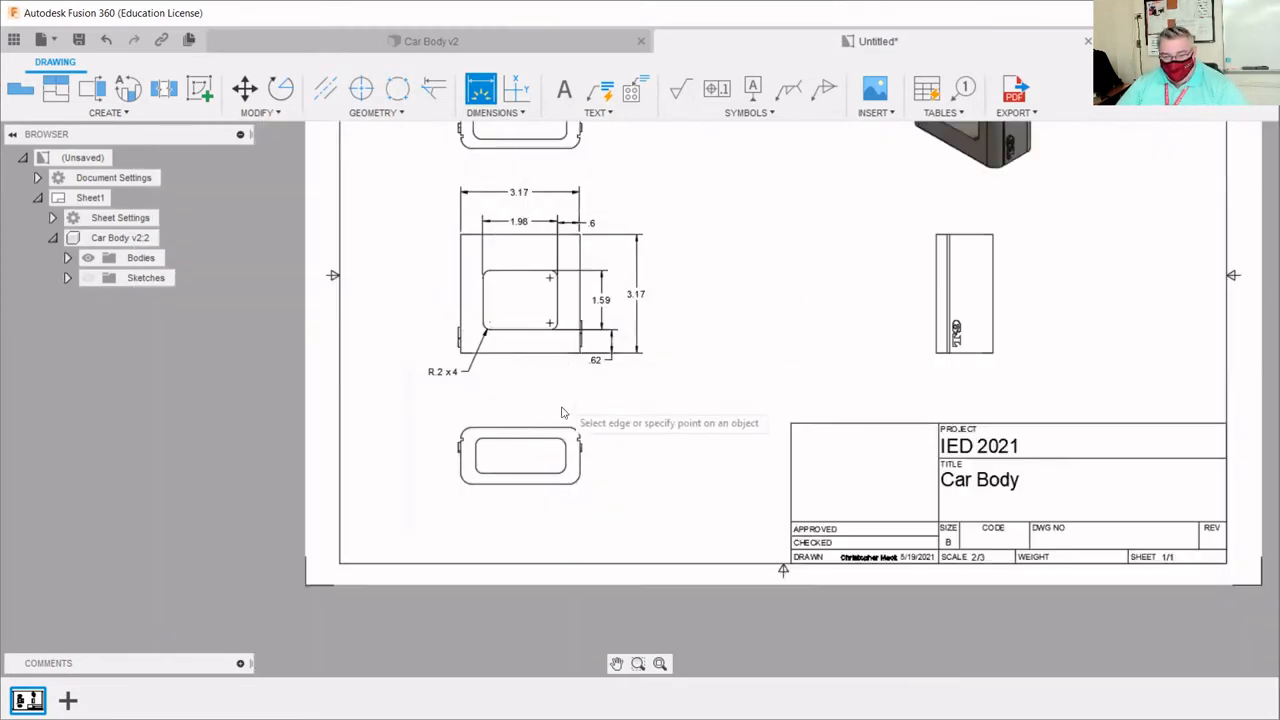
pyautogui.scroll(3, 571, 429)
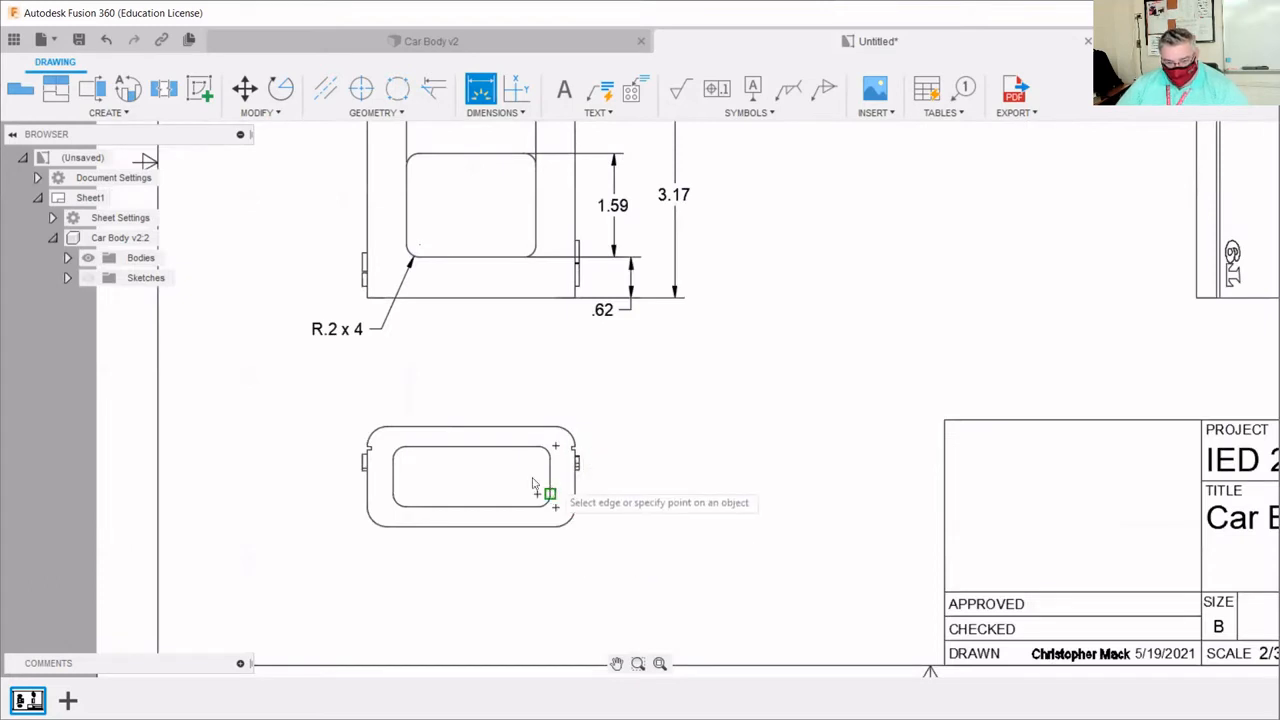
pyautogui.click(416, 428)
pyautogui.click(430, 527)
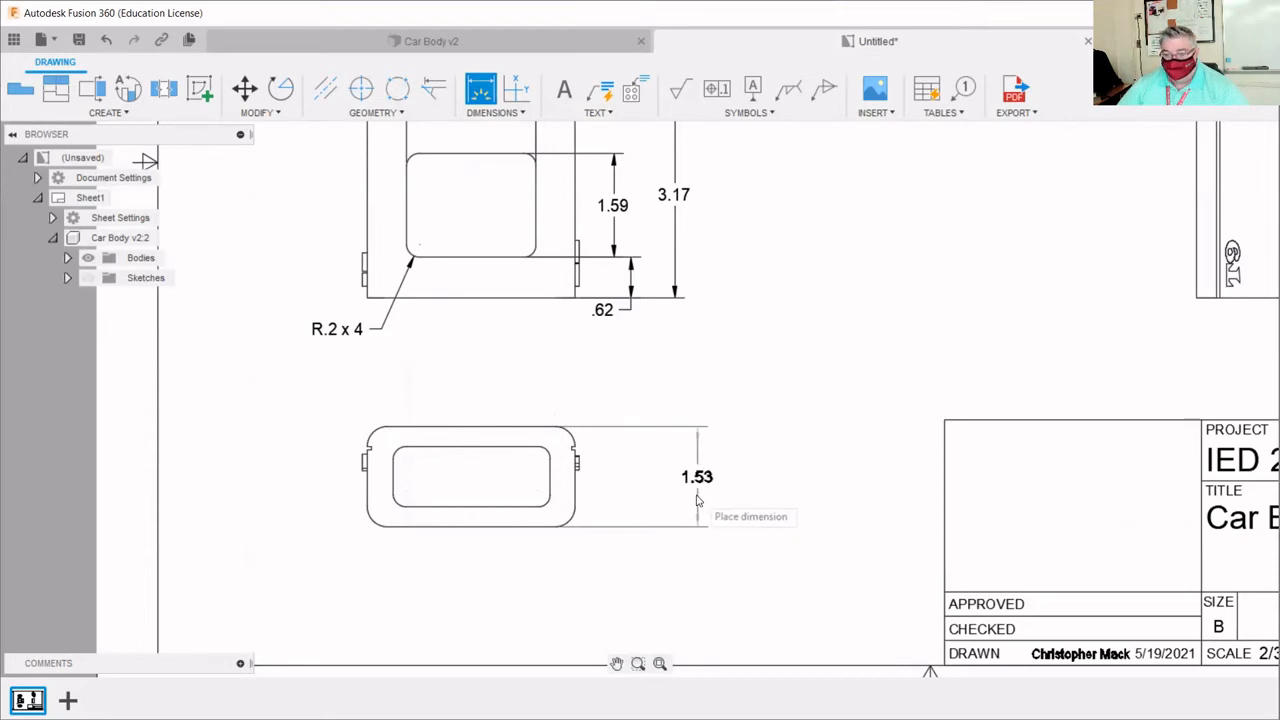
pyautogui.click(697, 500)
# - Dimension the wall thickness between the lower view's inner opening and its lower outer edge, placing it between the view and the overall height dimension
pyautogui.scroll(2, 663, 562)
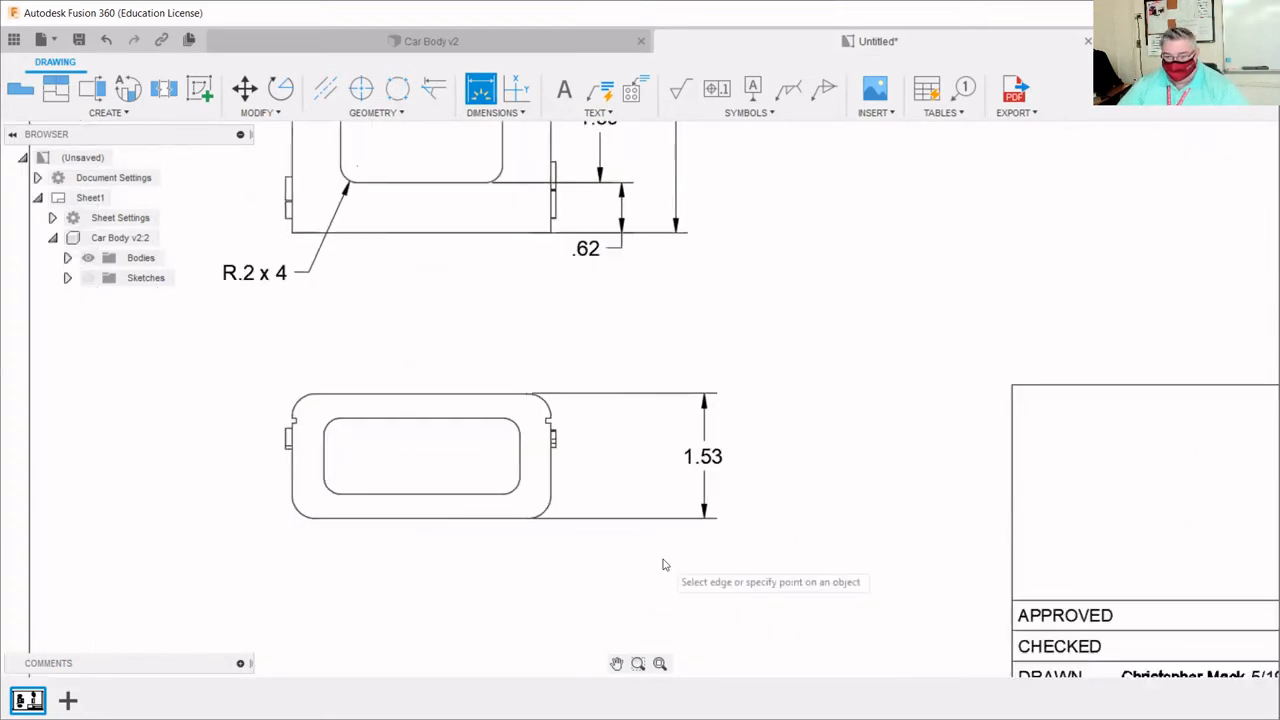
pyautogui.scroll(1, 621, 420)
pyautogui.scroll(1, 621, 420)
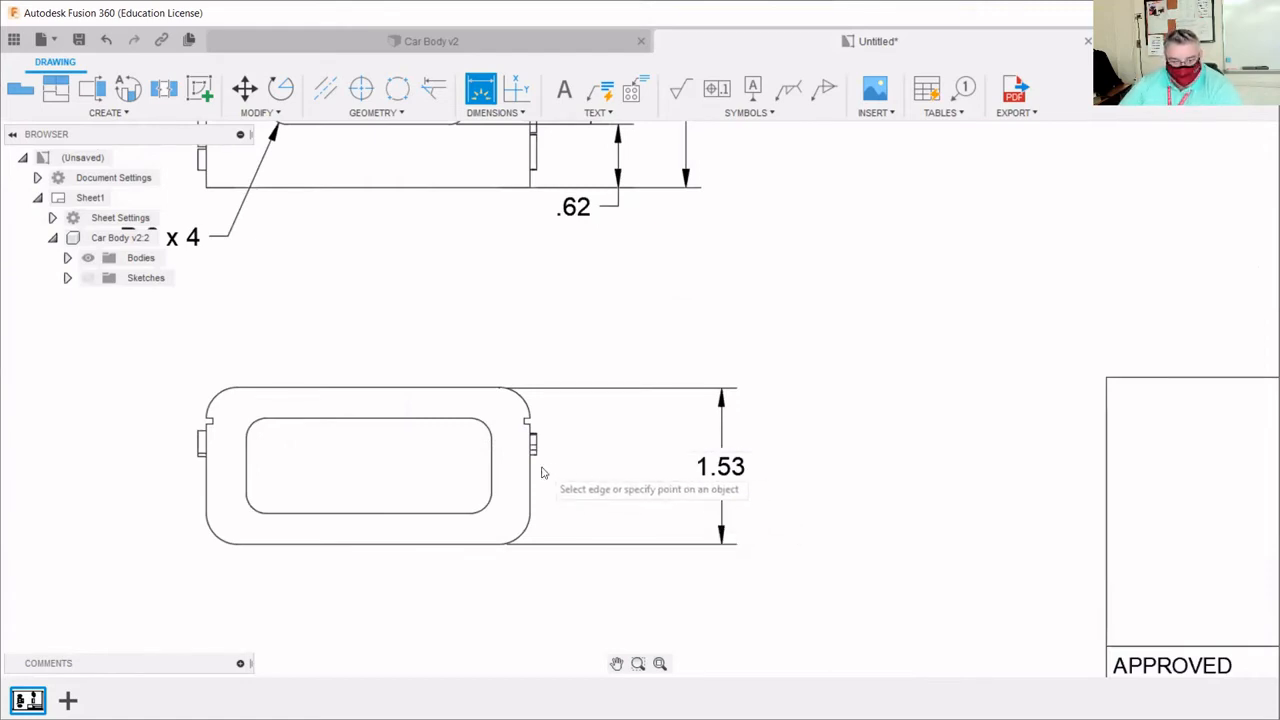
pyautogui.click(466, 514)
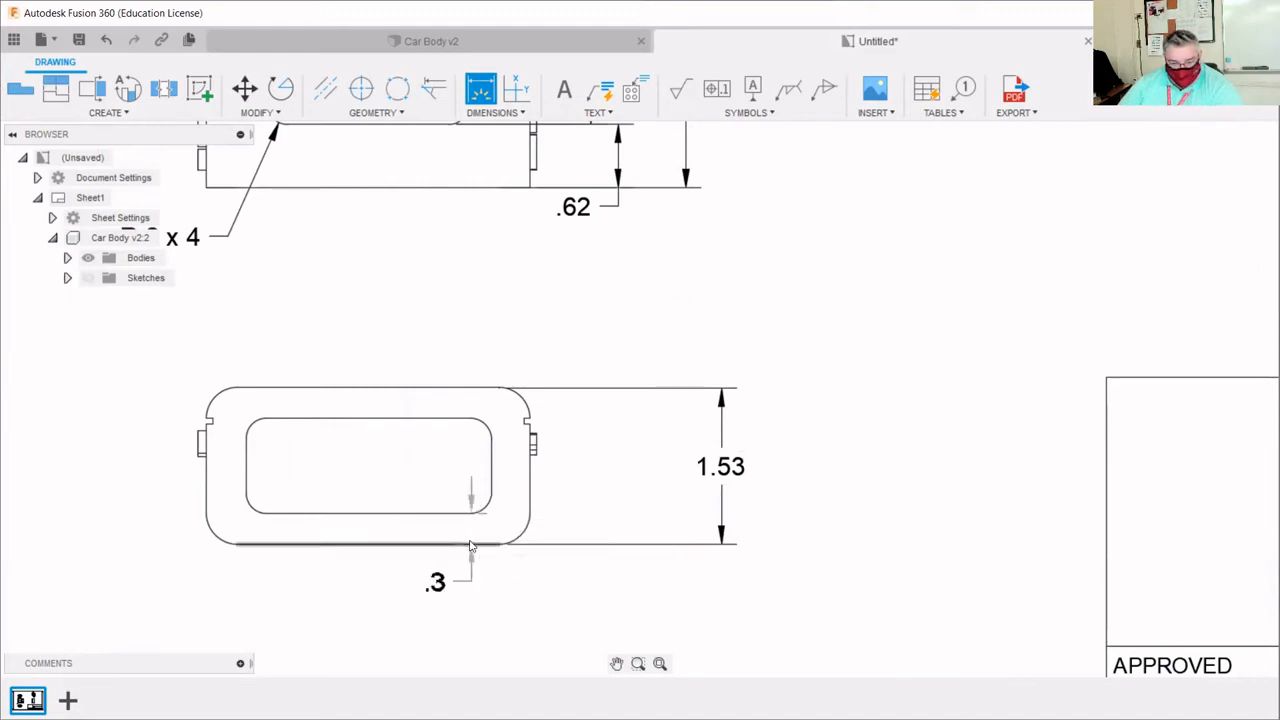
pyautogui.click(499, 541)
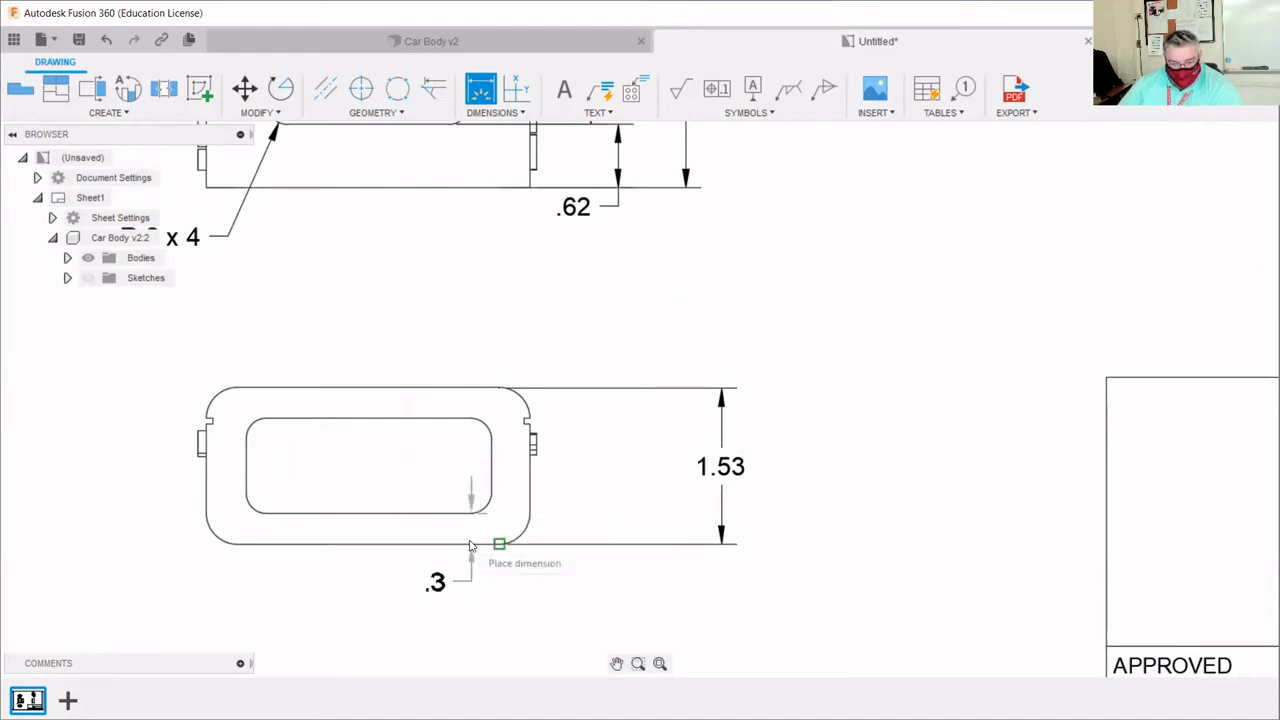
pyautogui.click(577, 543)
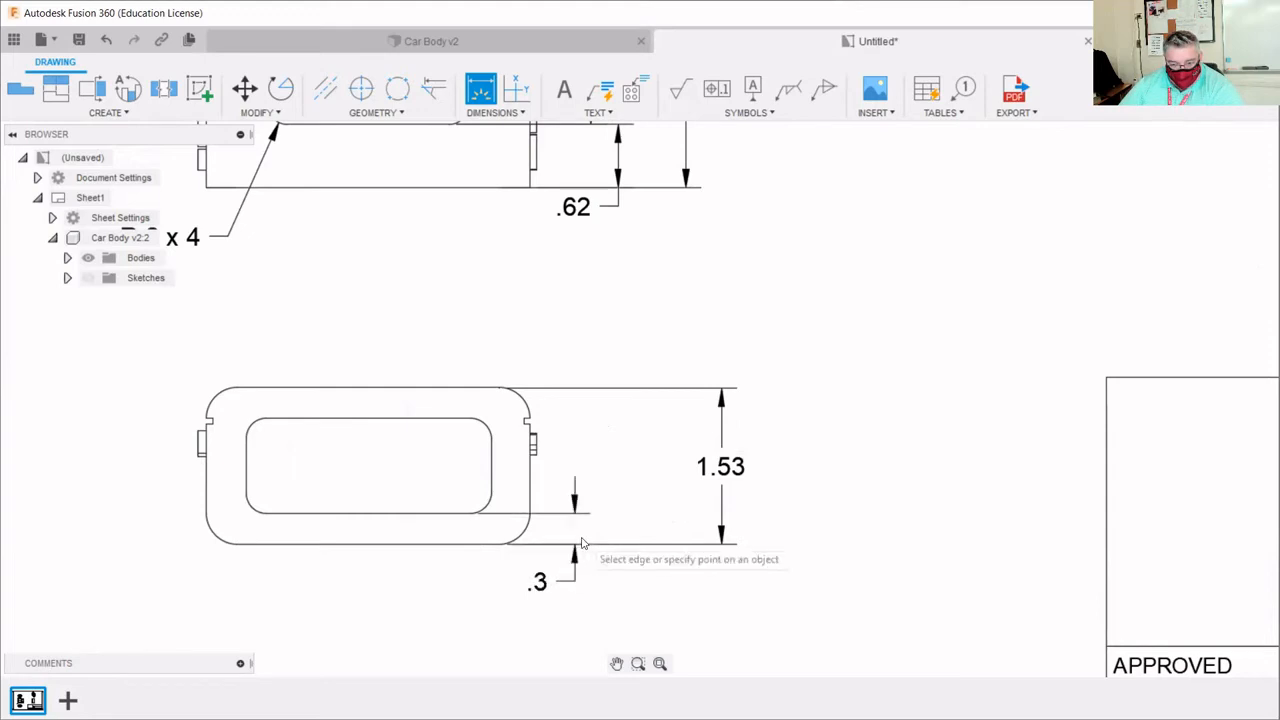
# - Dimension the inner opening's height between its horizontal edges on the lower view, placing it inside the overall height dimension
pyautogui.click(439, 515)
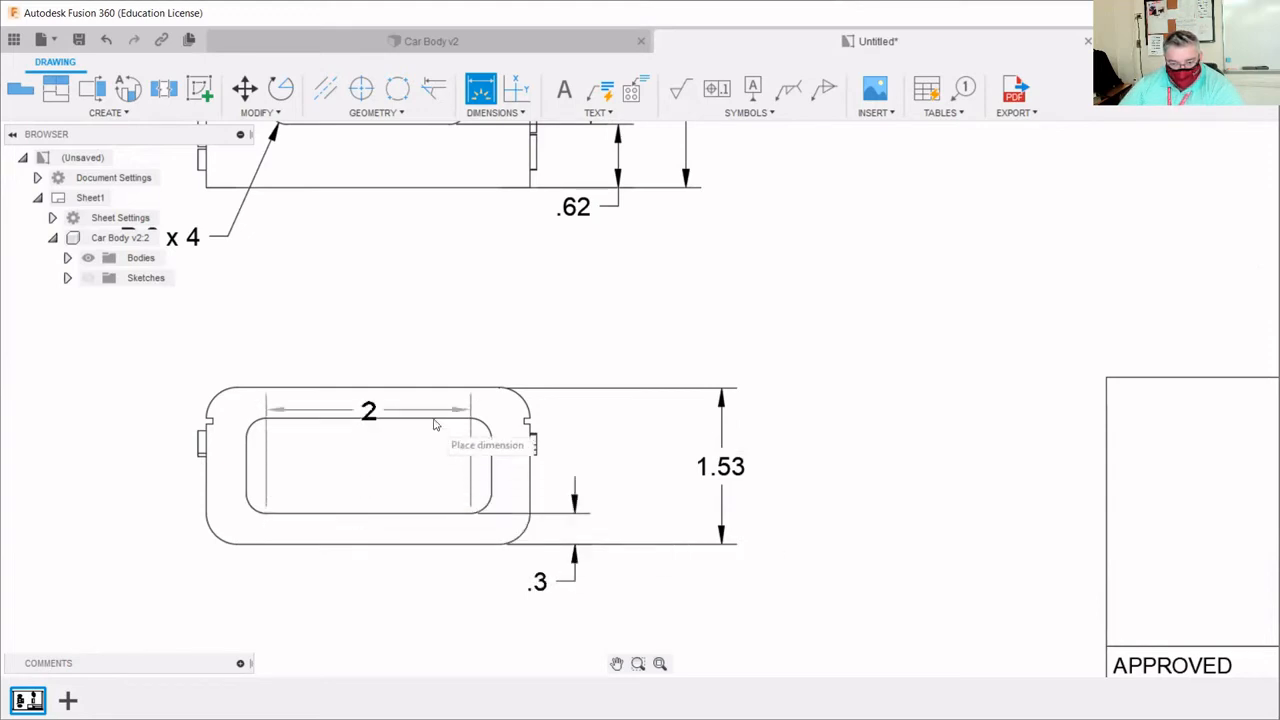
pyautogui.click(437, 419)
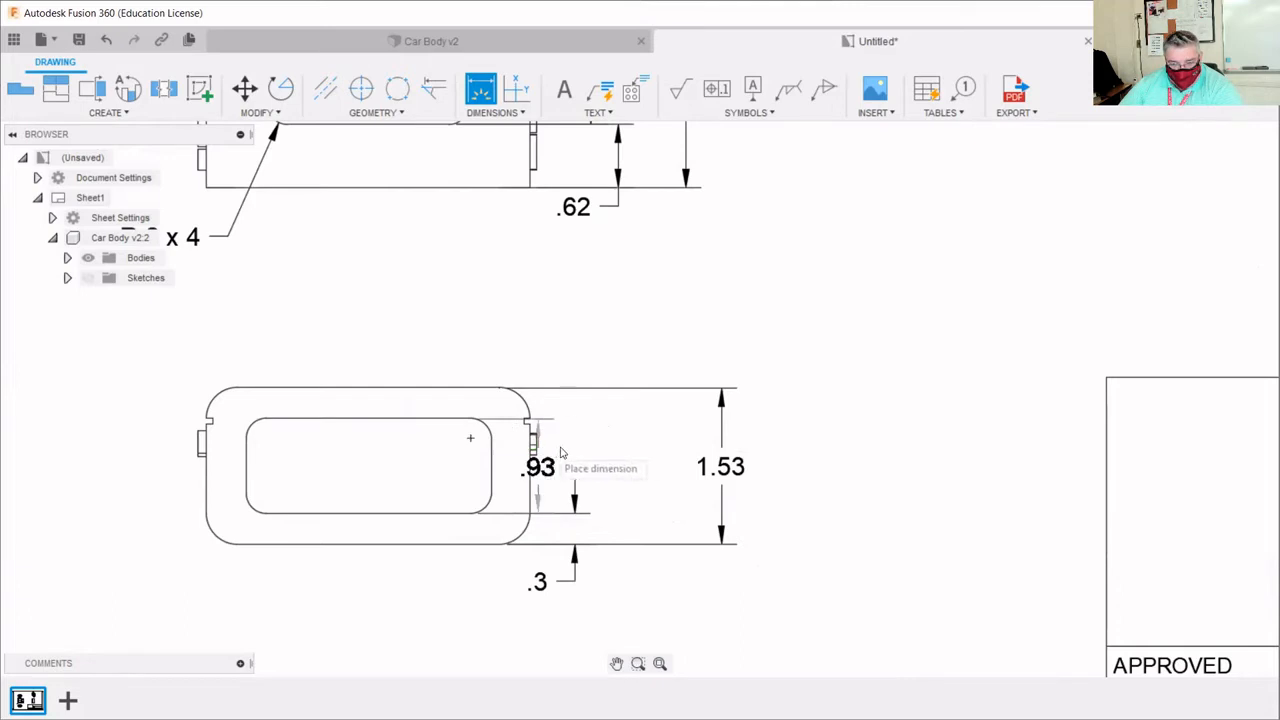
pyautogui.click(614, 467)
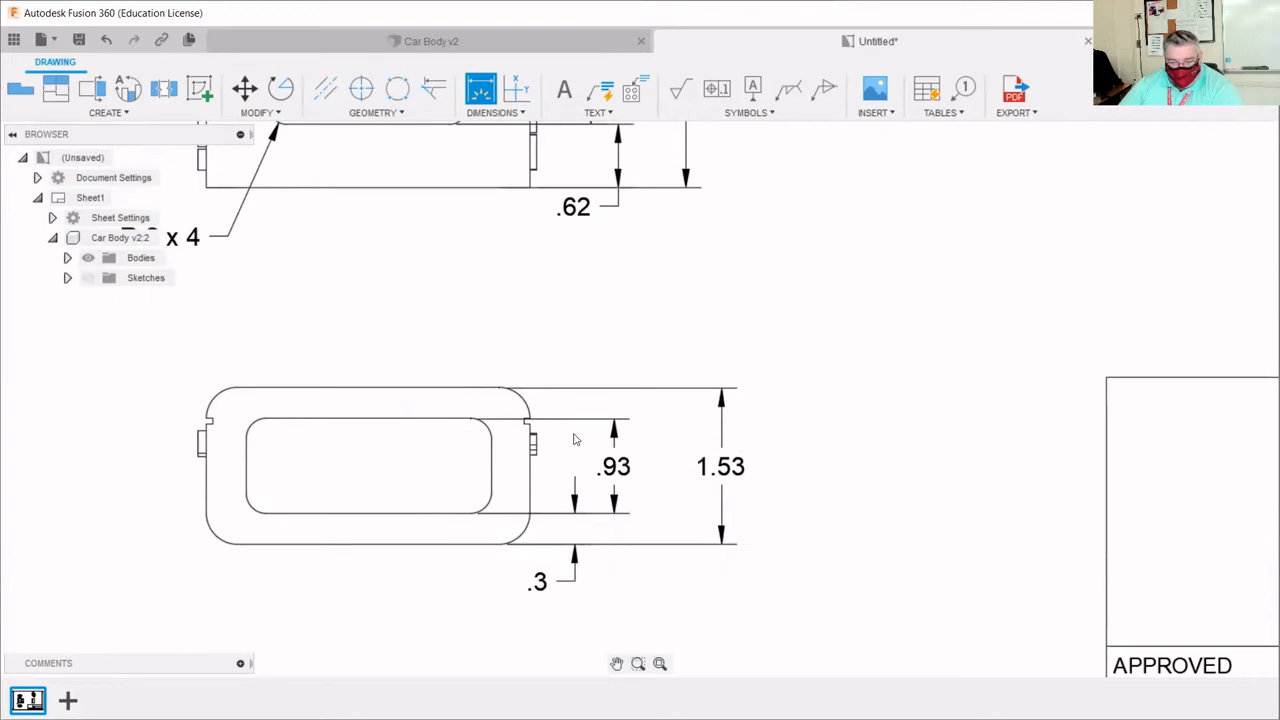
# - Move the inner opening's height dimension on the lower view so it lines up with the wall thickness dimension
pyautogui.scroll(-2, 600, 545)
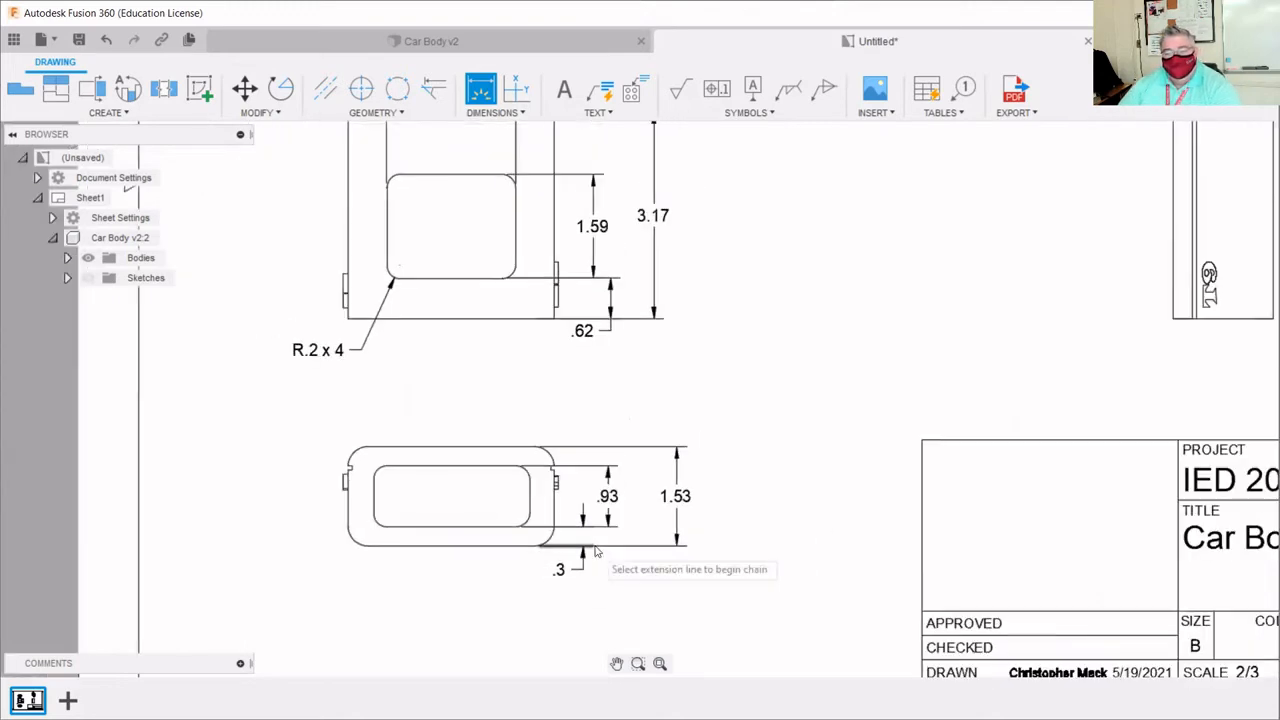
pyautogui.scroll(3, 604, 520)
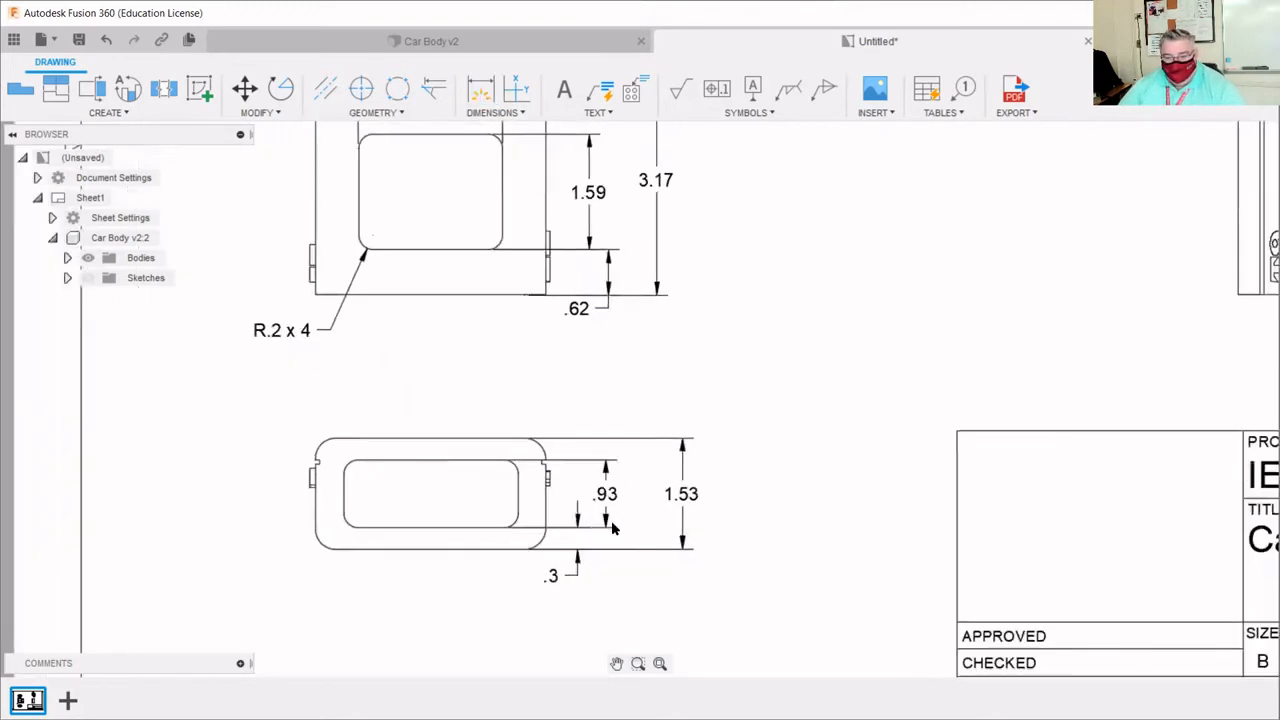
pyautogui.click(602, 490)
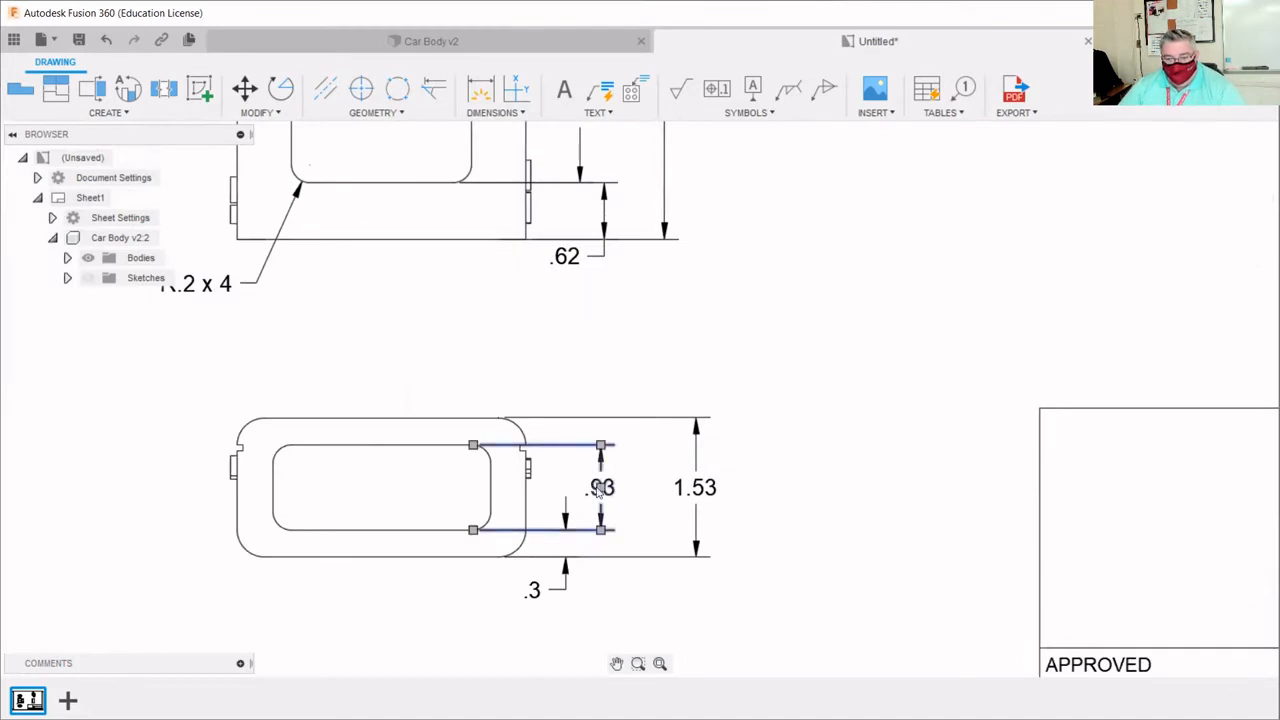
pyautogui.press('Delete')
pyautogui.press('Escape')
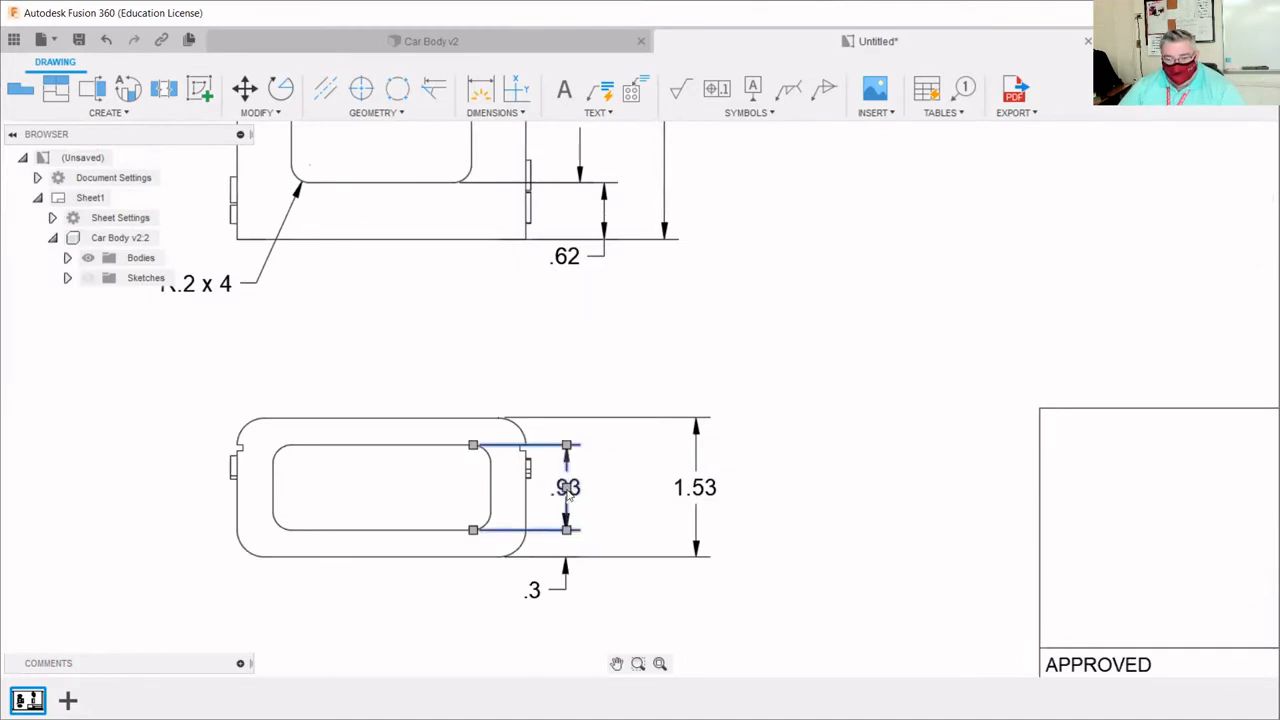
pyautogui.click(617, 524)
pyautogui.press('Escape')
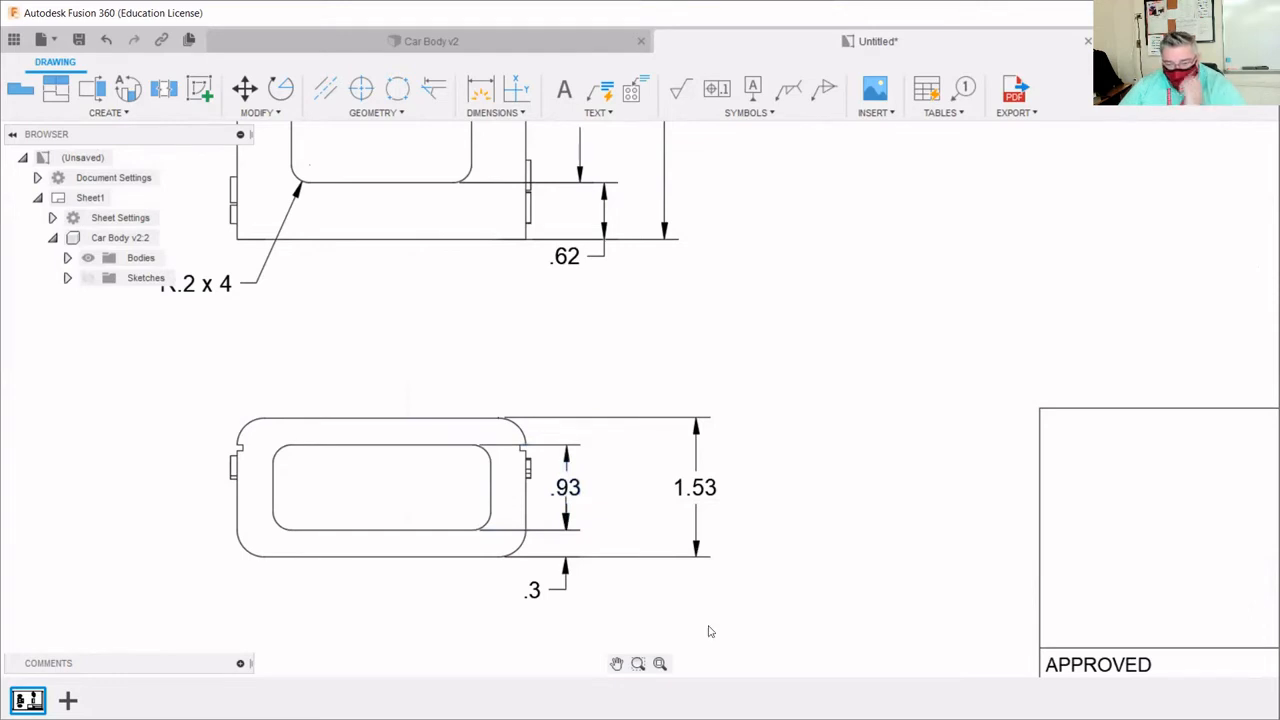
# - Move the lower view's overall height dimension closer to the inner opening's height dimension
pyautogui.click(695, 495)
pyautogui.moveTo(695, 488); pyautogui.dragTo(643, 488)
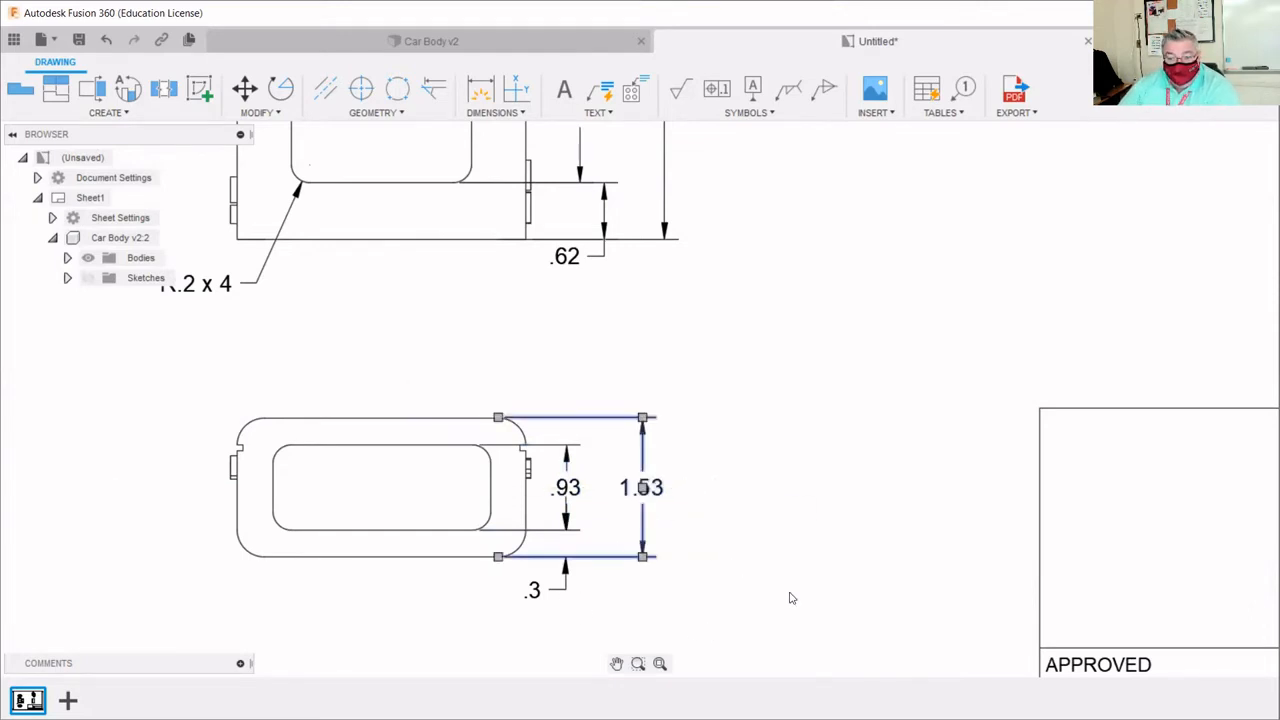
pyautogui.press('Escape')
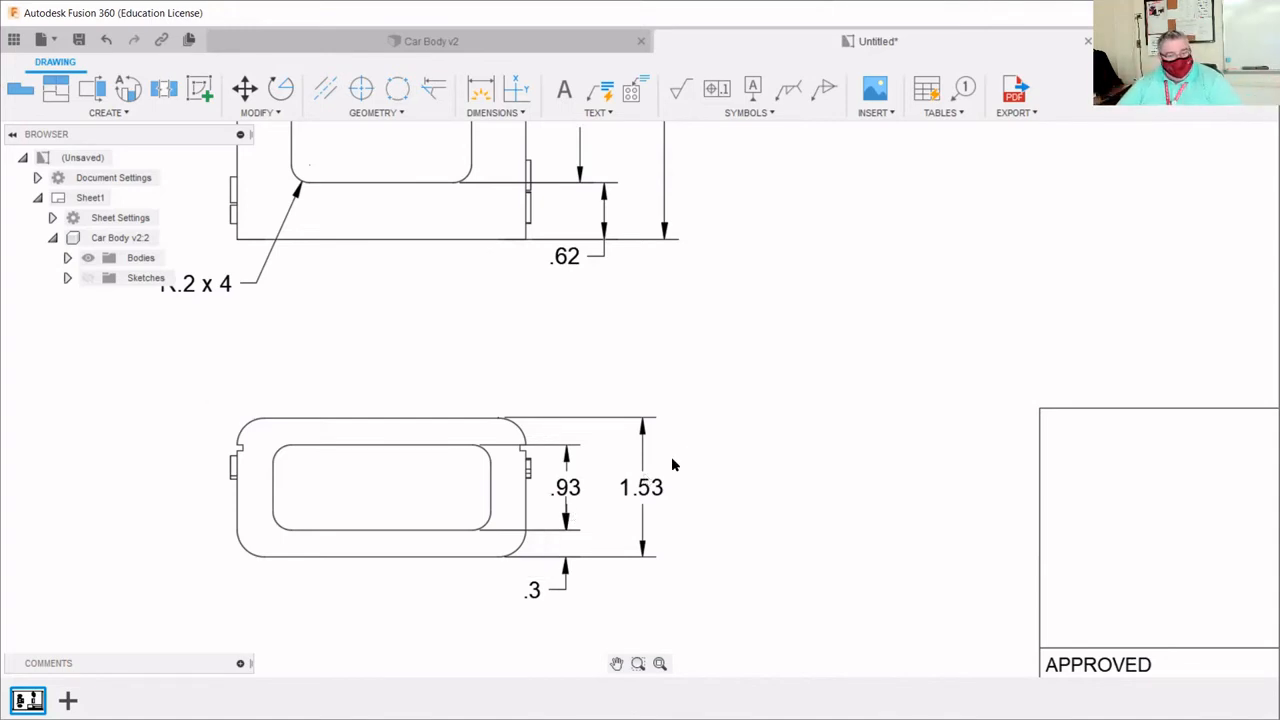
# - Dimension the inner opening's width between its vertical edges on the lower view, placing it above the view
pyautogui.scroll(1, 597, 473)
pyautogui.scroll(-3, 527, 547)
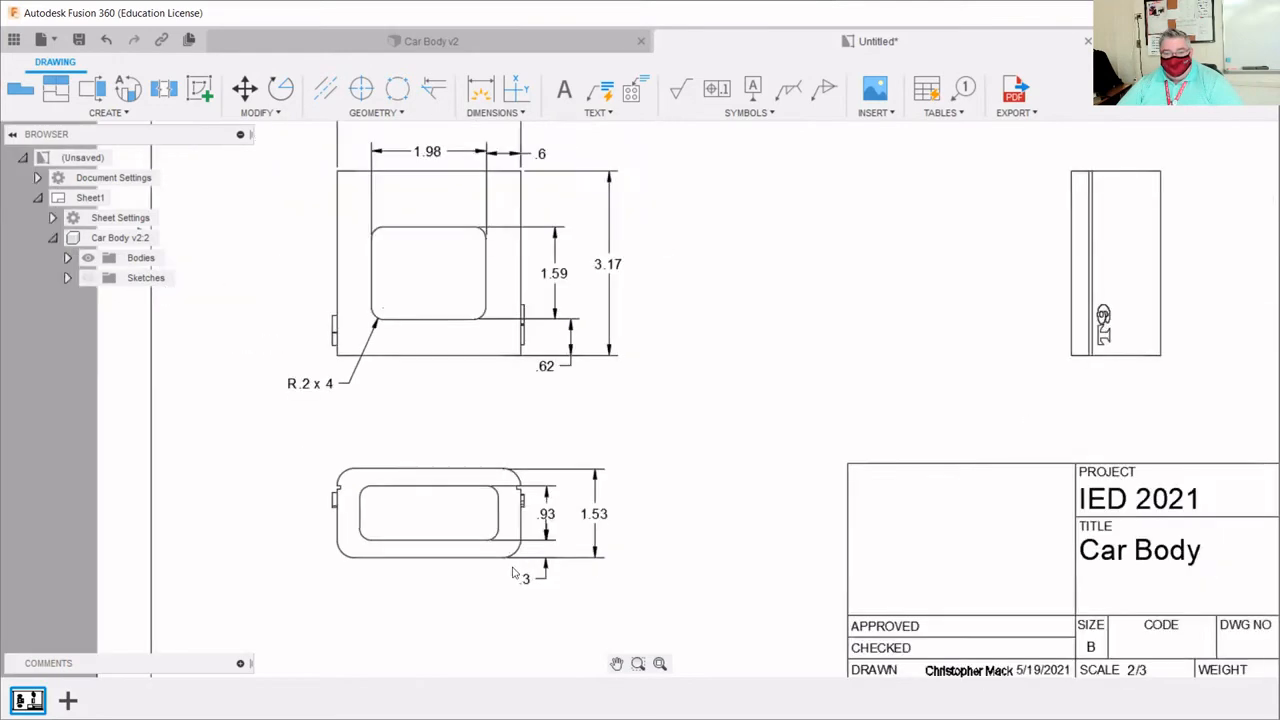
pyautogui.scroll(3, 354, 569)
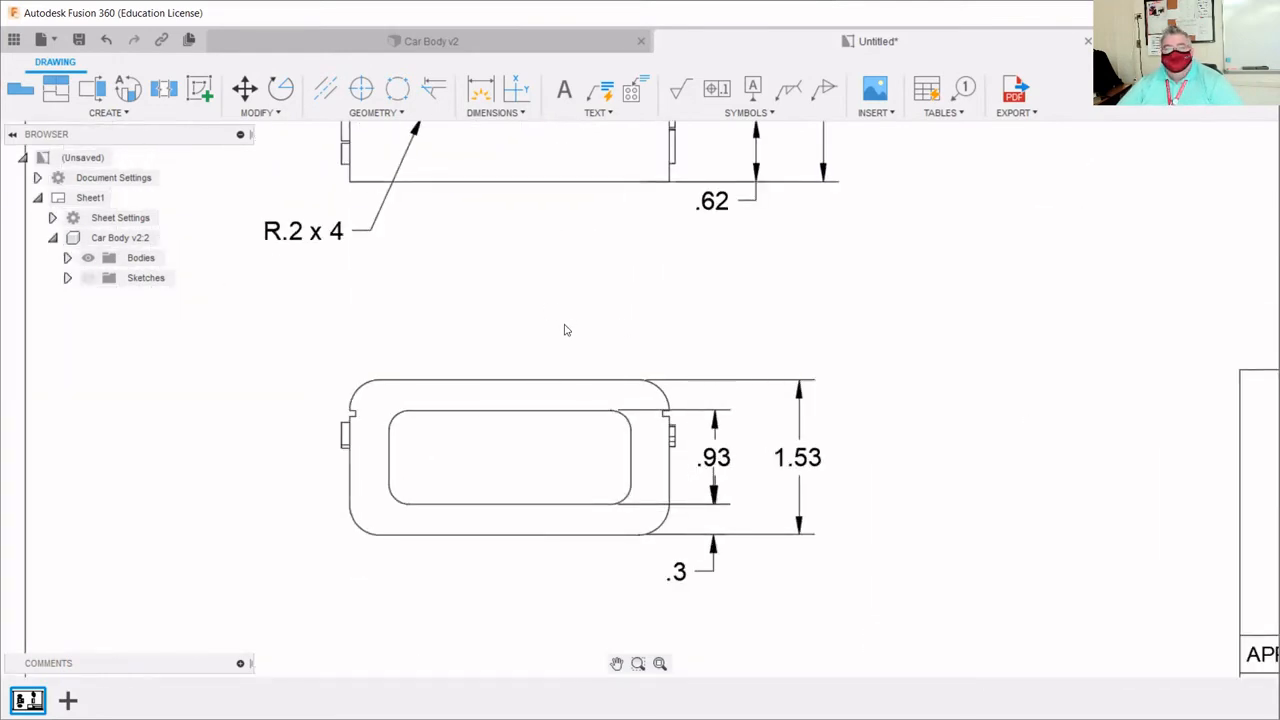
pyautogui.scroll(-3, 566, 331)
pyautogui.scroll(2, 603, 382)
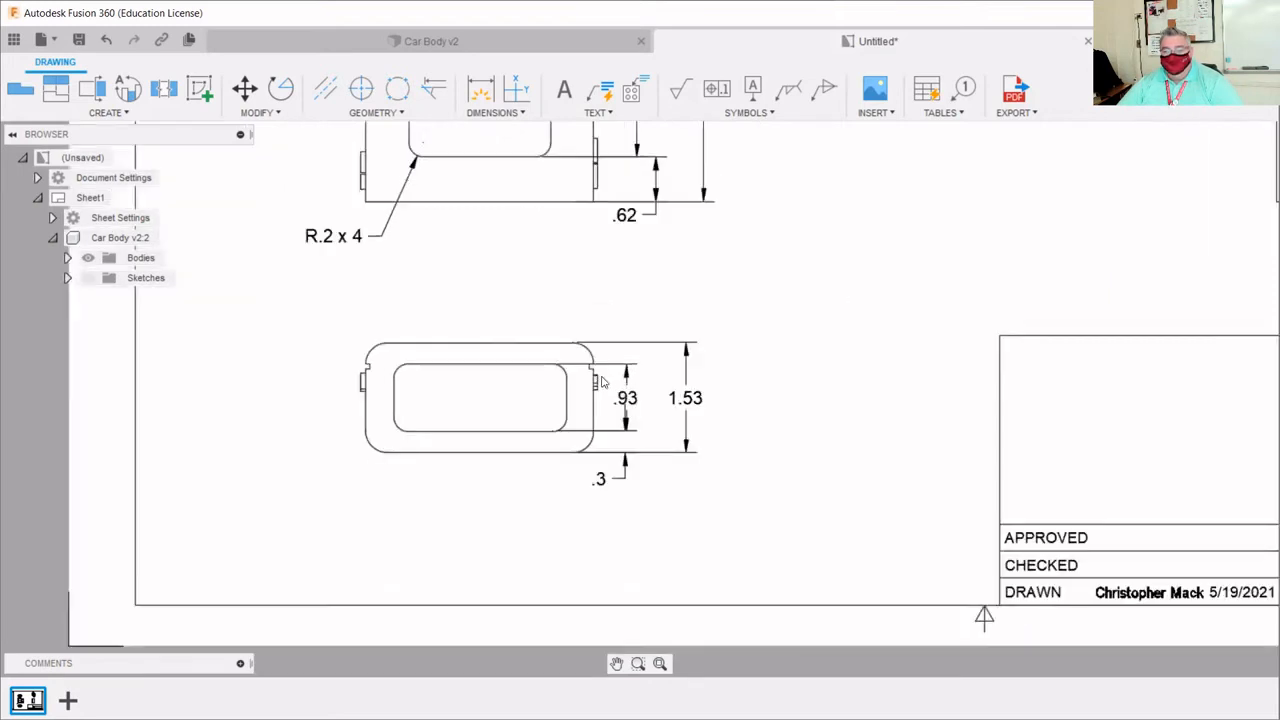
pyautogui.scroll(1, 735, 319)
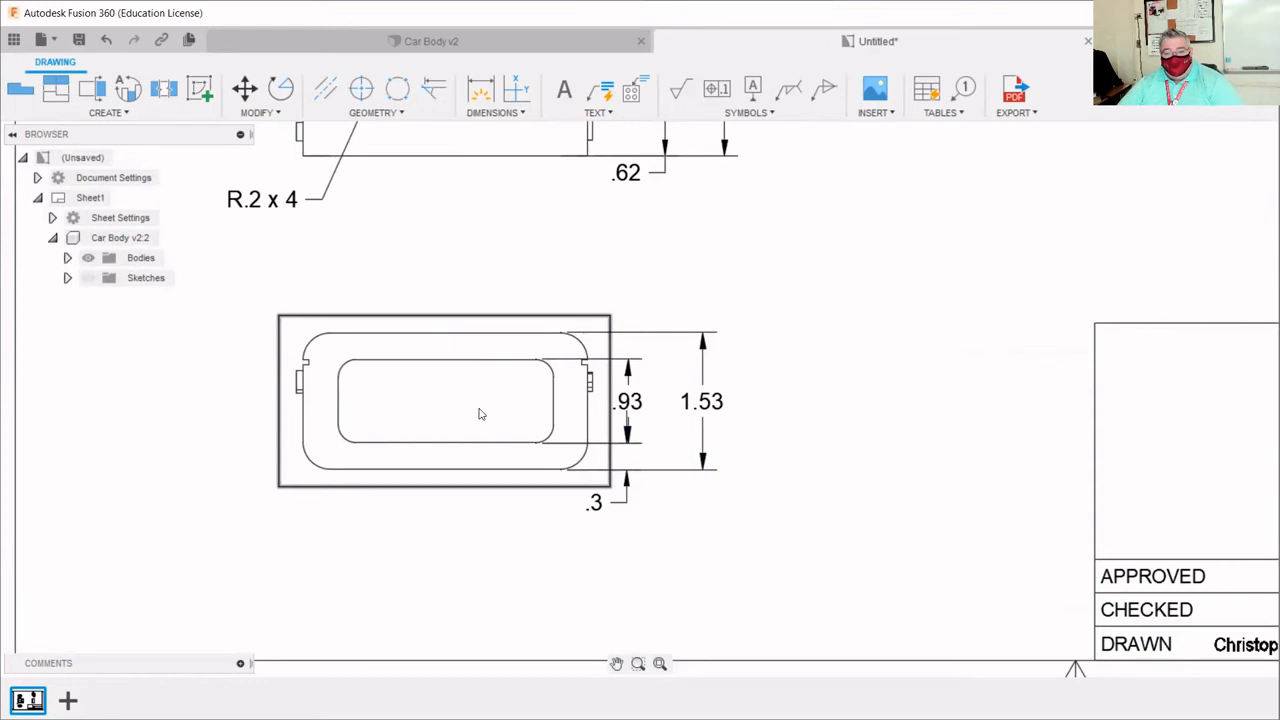
pyautogui.scroll(2, 479, 414)
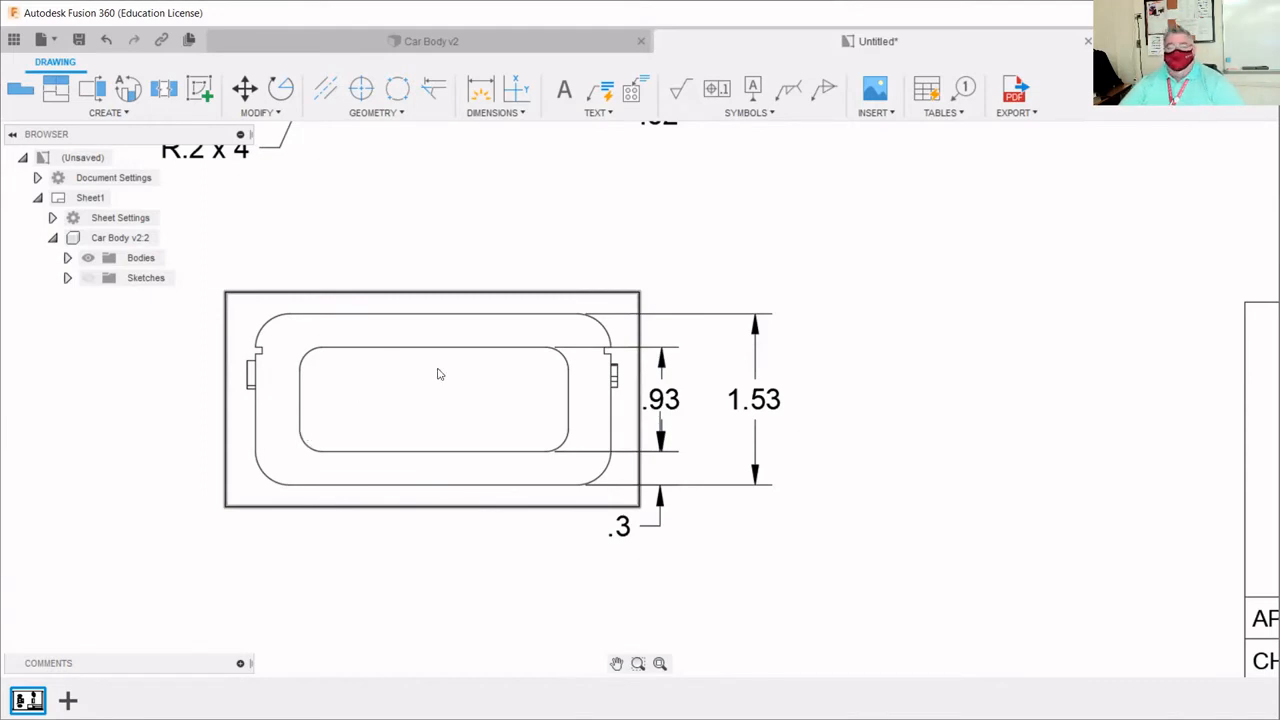
pyautogui.click(480, 88)
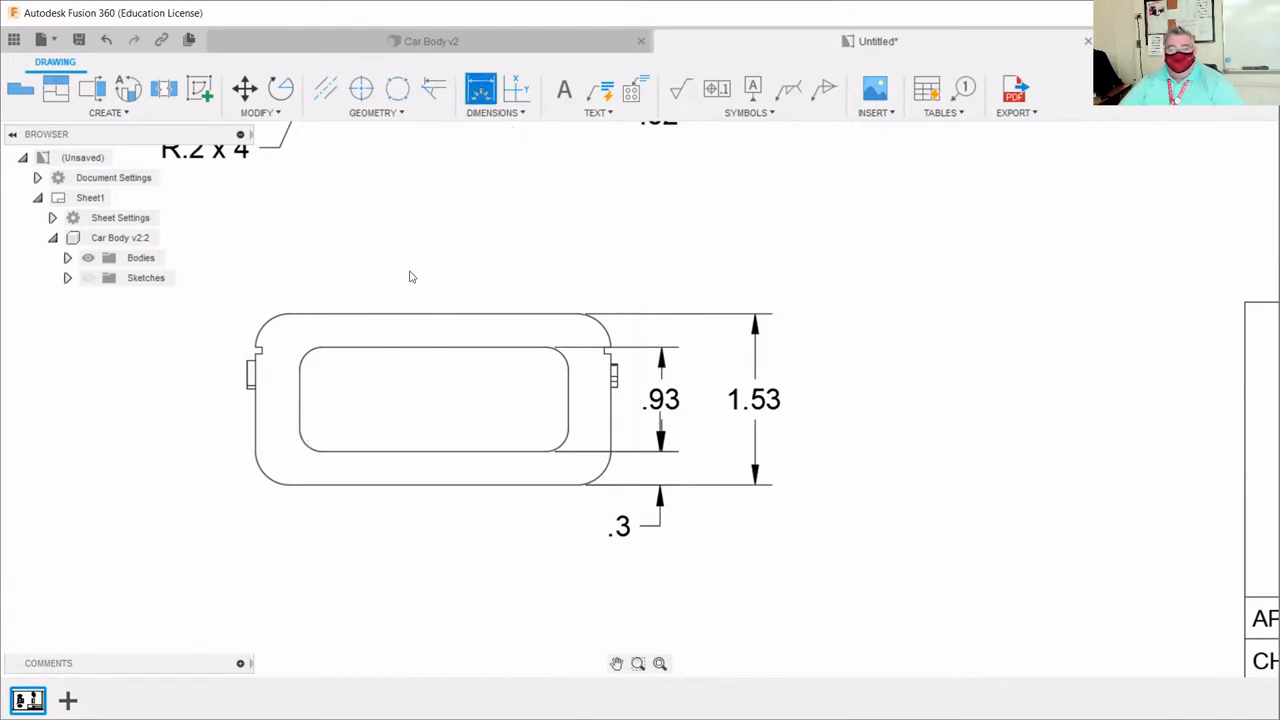
pyautogui.click(300, 405)
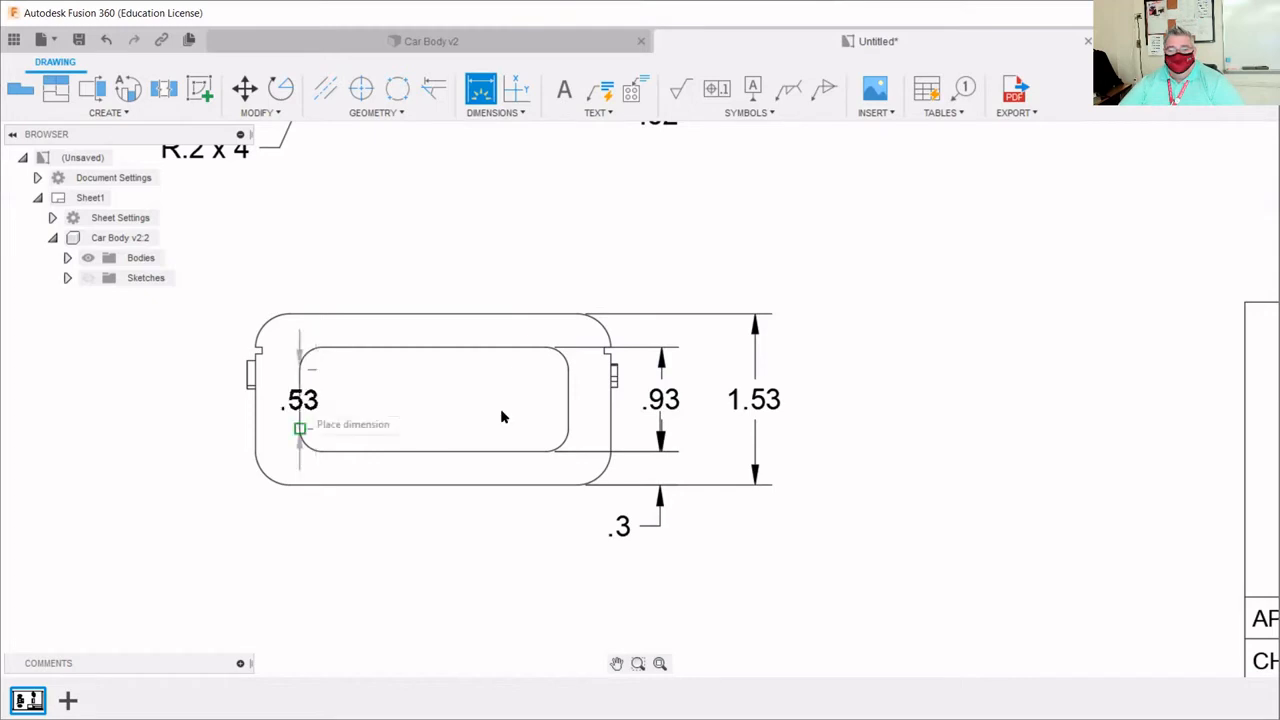
pyautogui.click(567, 410)
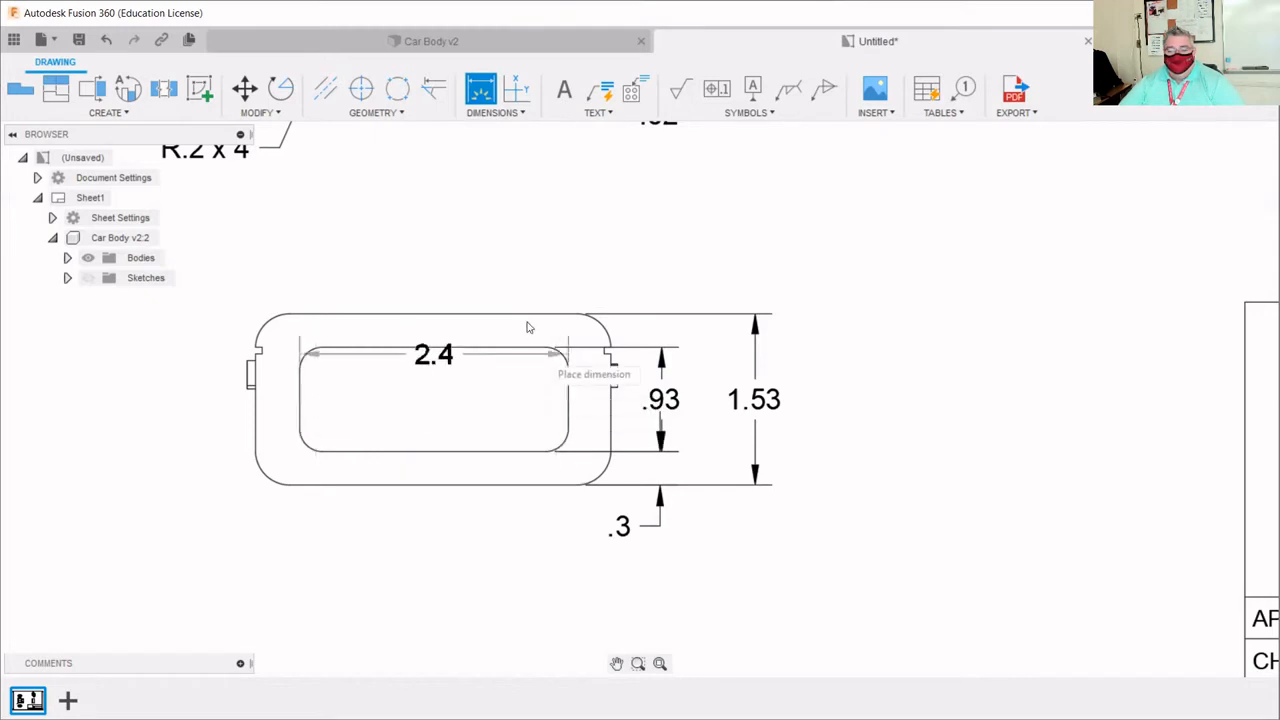
pyautogui.click(512, 268)
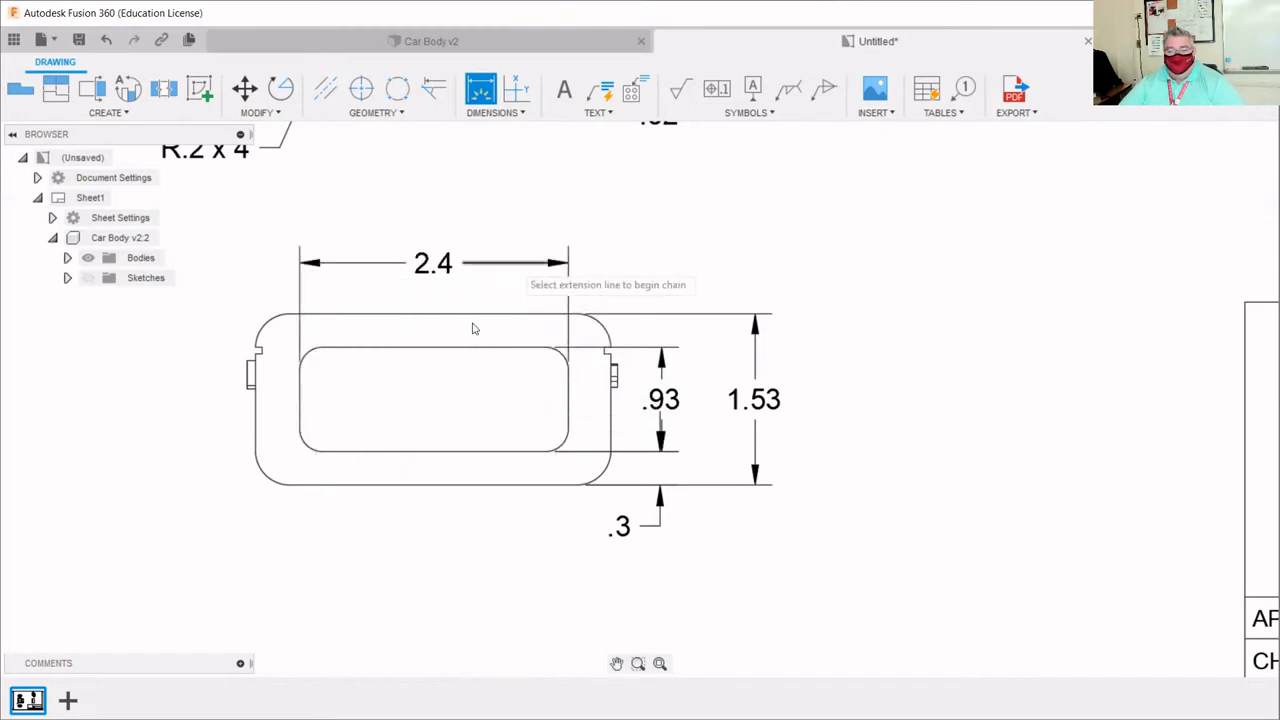
# - Dimension the left wall thickness between the inner opening and outer edge of the lower view, in line with the opening's width dimension
pyautogui.click(300, 398)
pyautogui.click(255, 406)
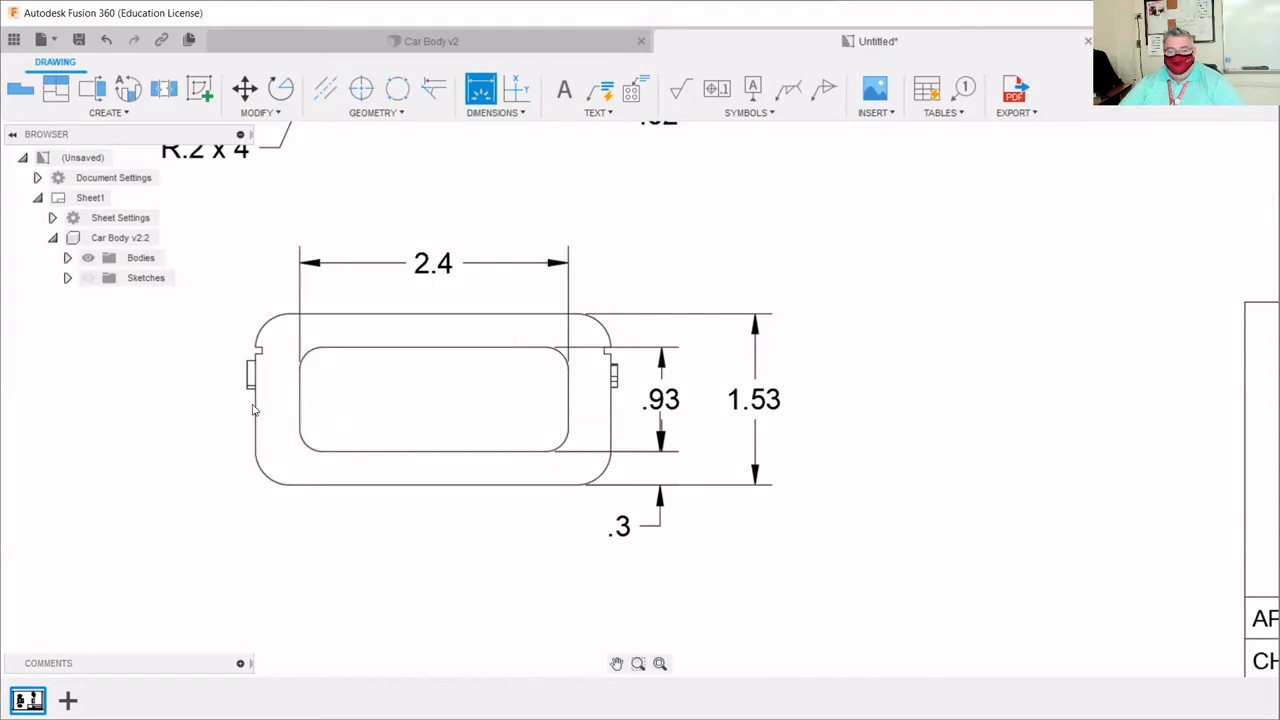
pyautogui.click(284, 267)
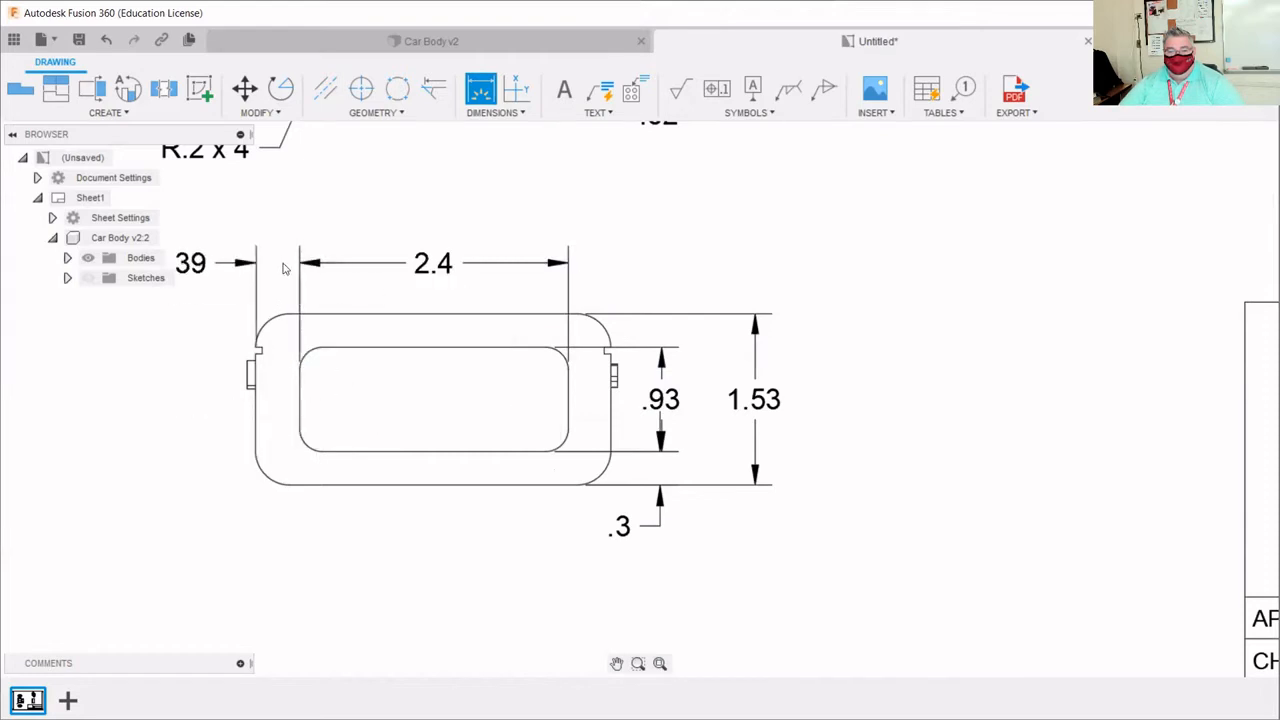
# - Dimension the lower view's outer corner radius to its left and the inner opening's corner radius below the view
pyautogui.scroll(-2, 366, 575)
pyautogui.scroll(1, 110, 402)
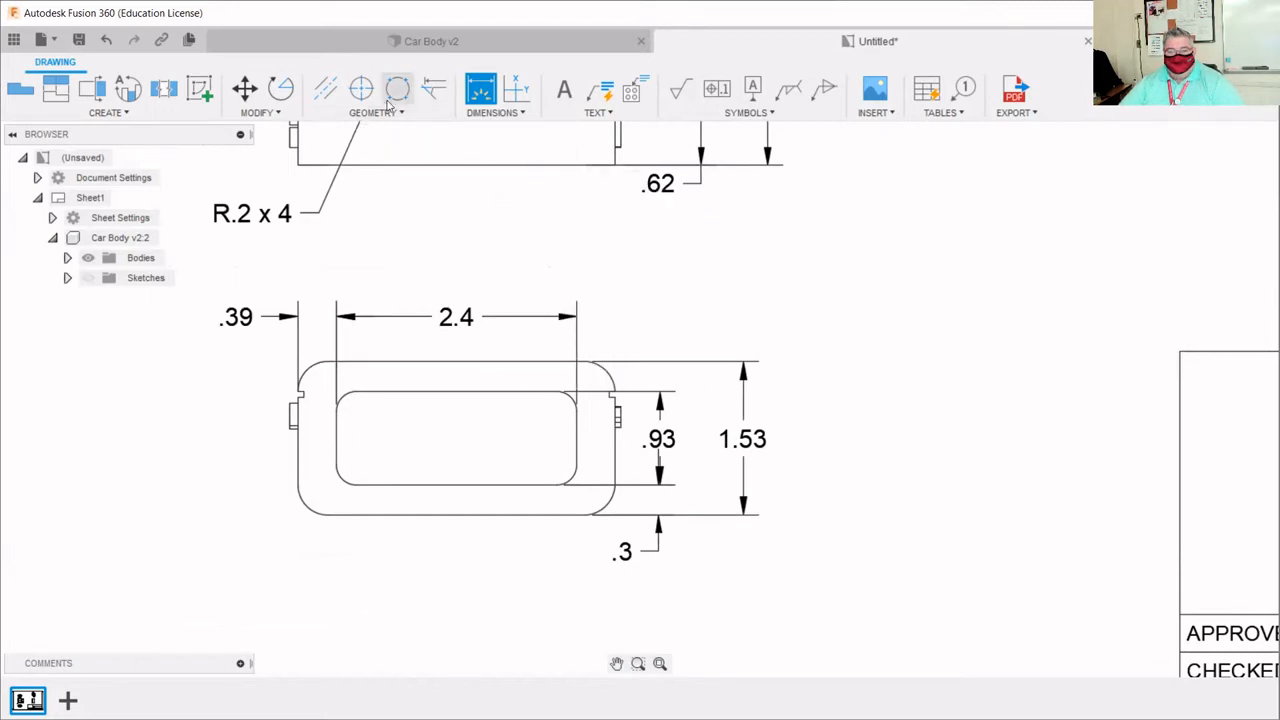
pyautogui.scroll(-5, 329, 491)
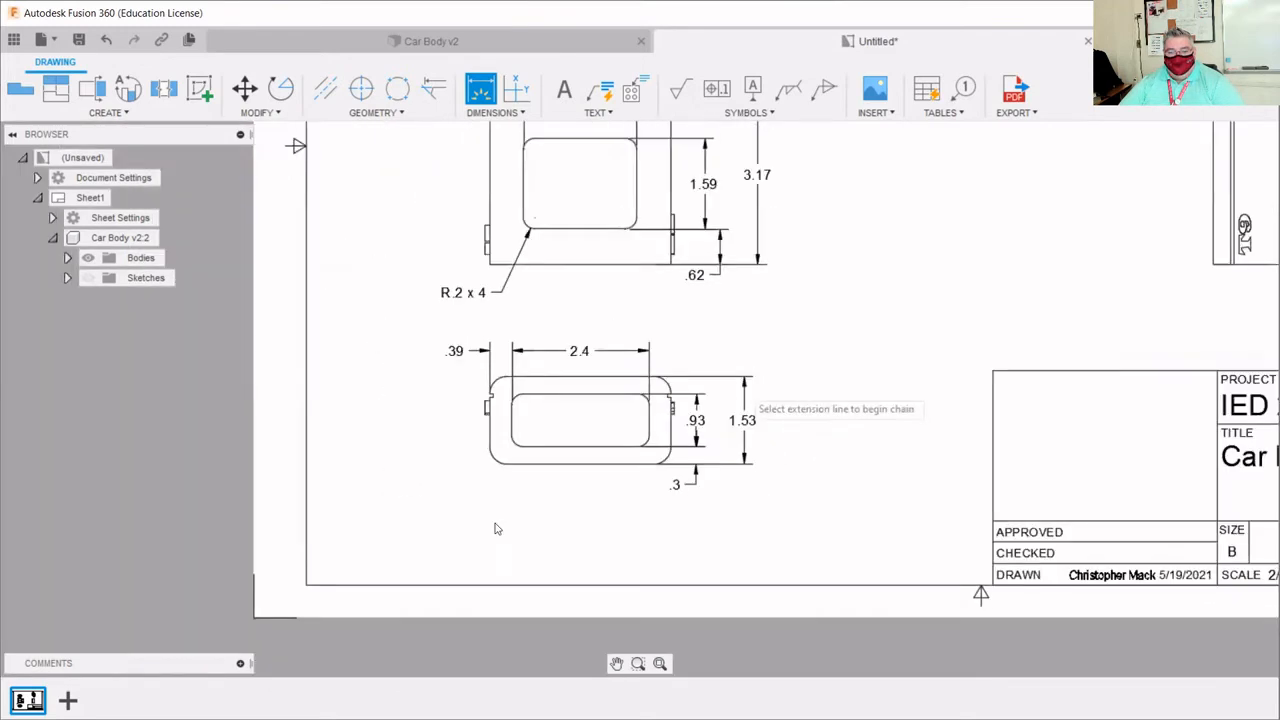
pyautogui.scroll(3, 503, 488)
pyautogui.scroll(3, 503, 488)
pyautogui.click(474, 412)
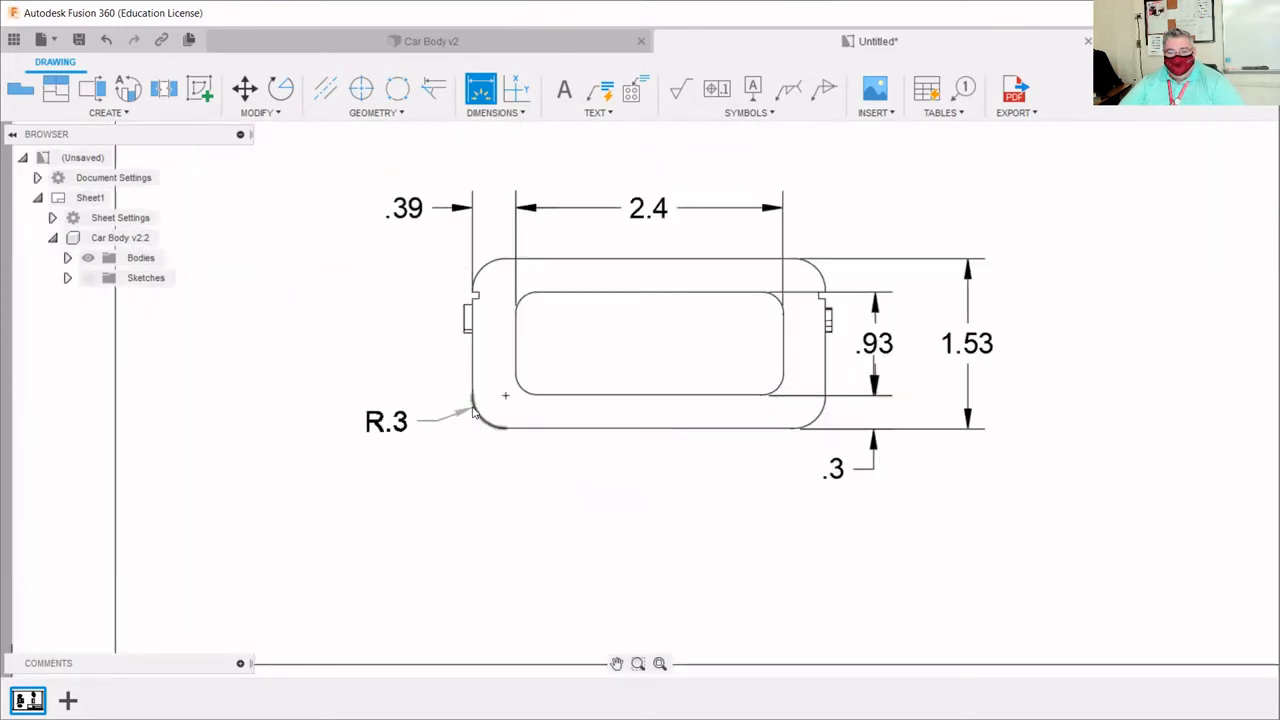
pyautogui.click(368, 412)
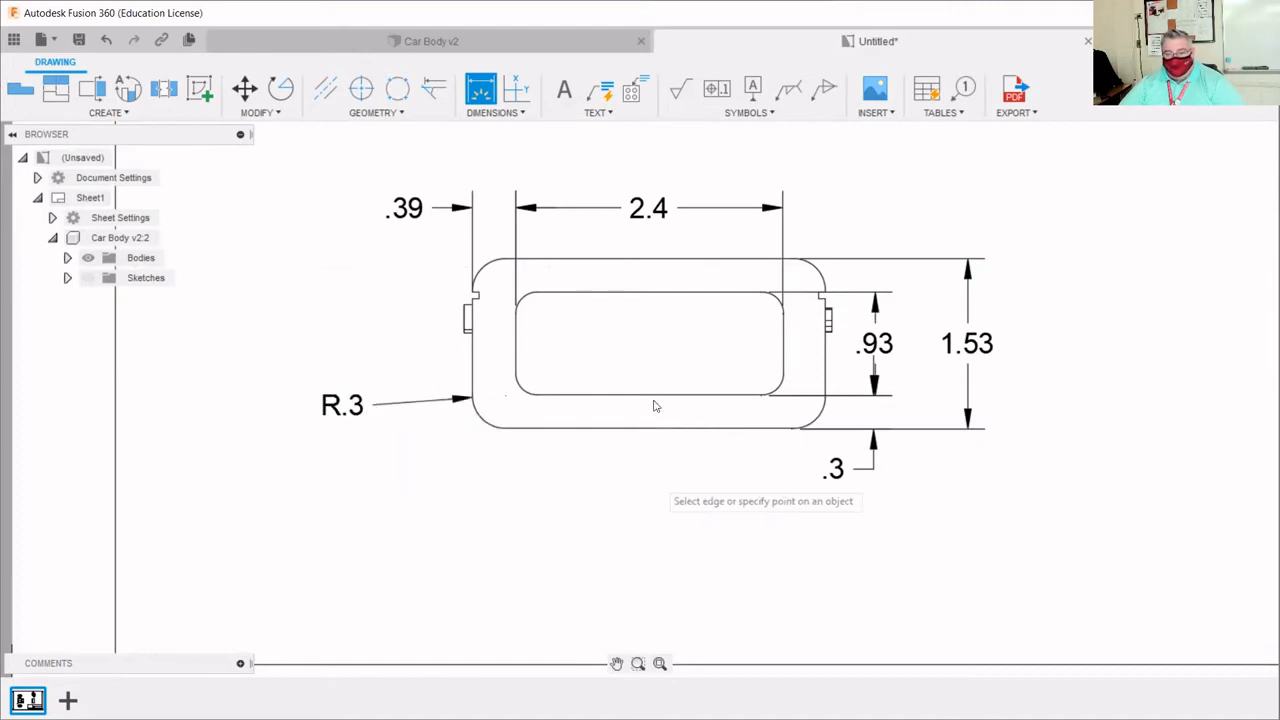
pyautogui.click(526, 390)
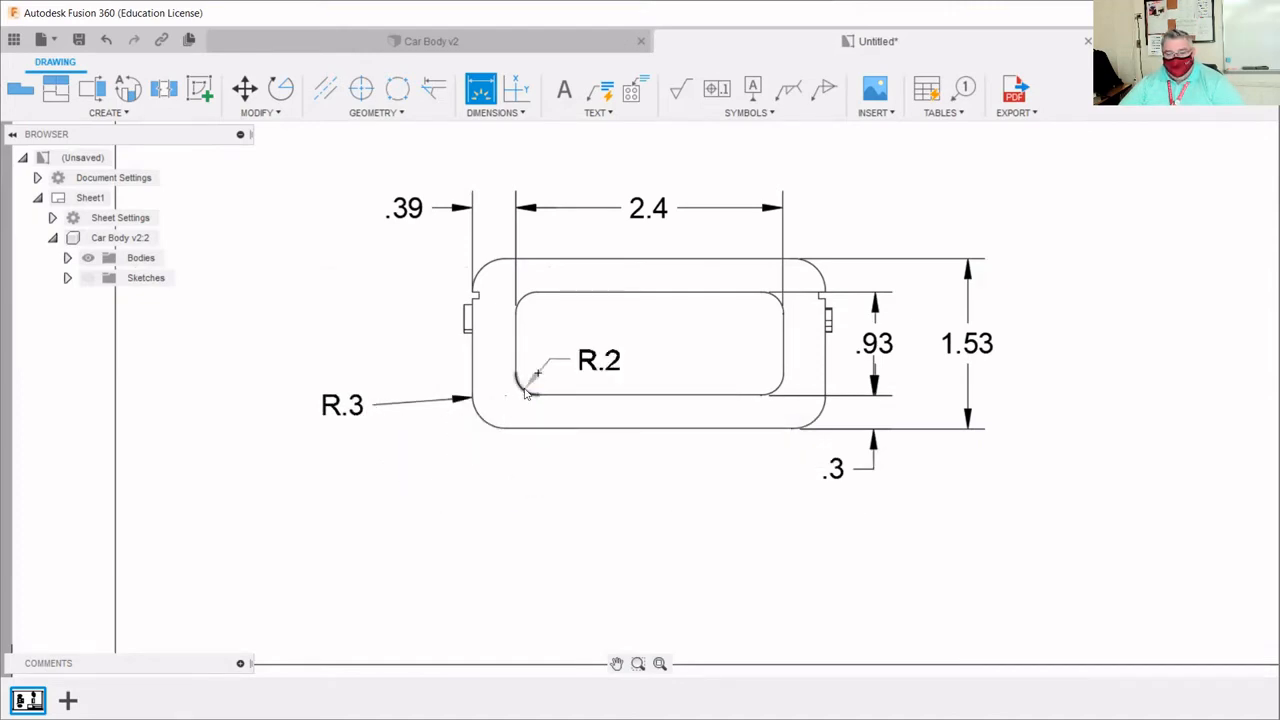
pyautogui.click(514, 509)
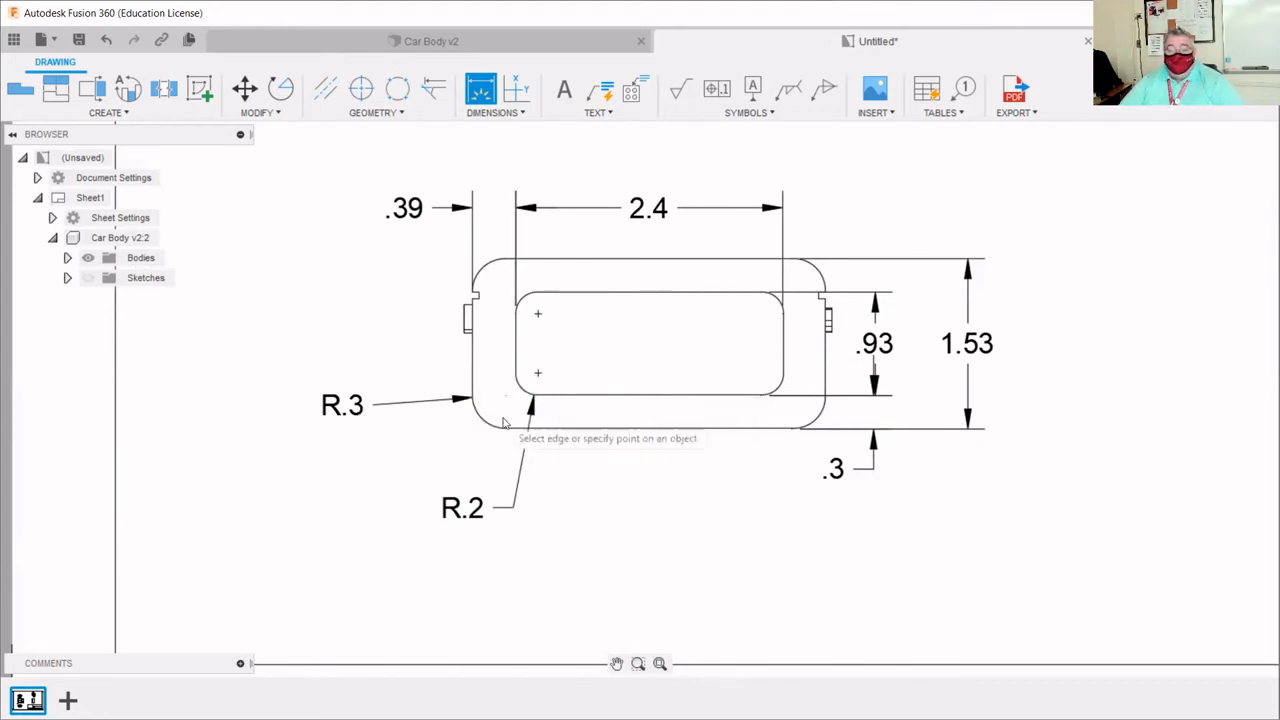
# - Check the inner openings' corner radii on the lower and upper views against their existing radius callouts
pyautogui.scroll(-5, 533, 410)
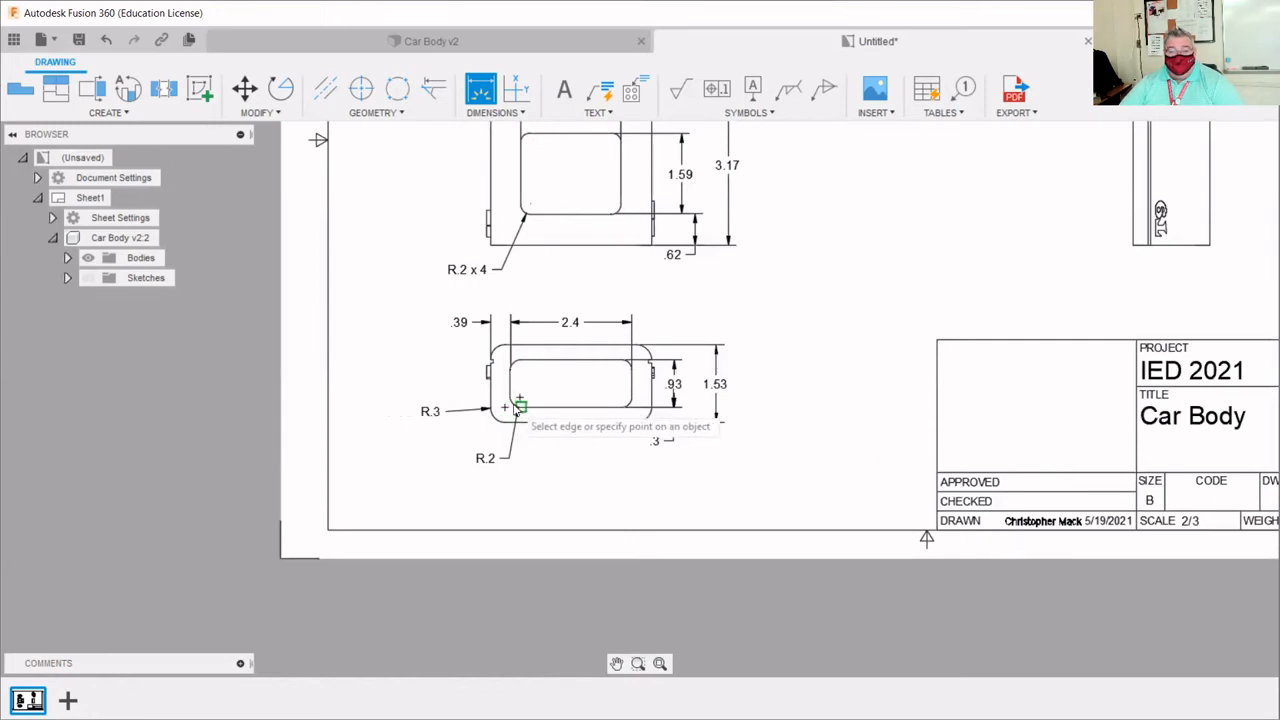
pyautogui.scroll(2, 514, 405)
pyautogui.scroll(7, 518, 408)
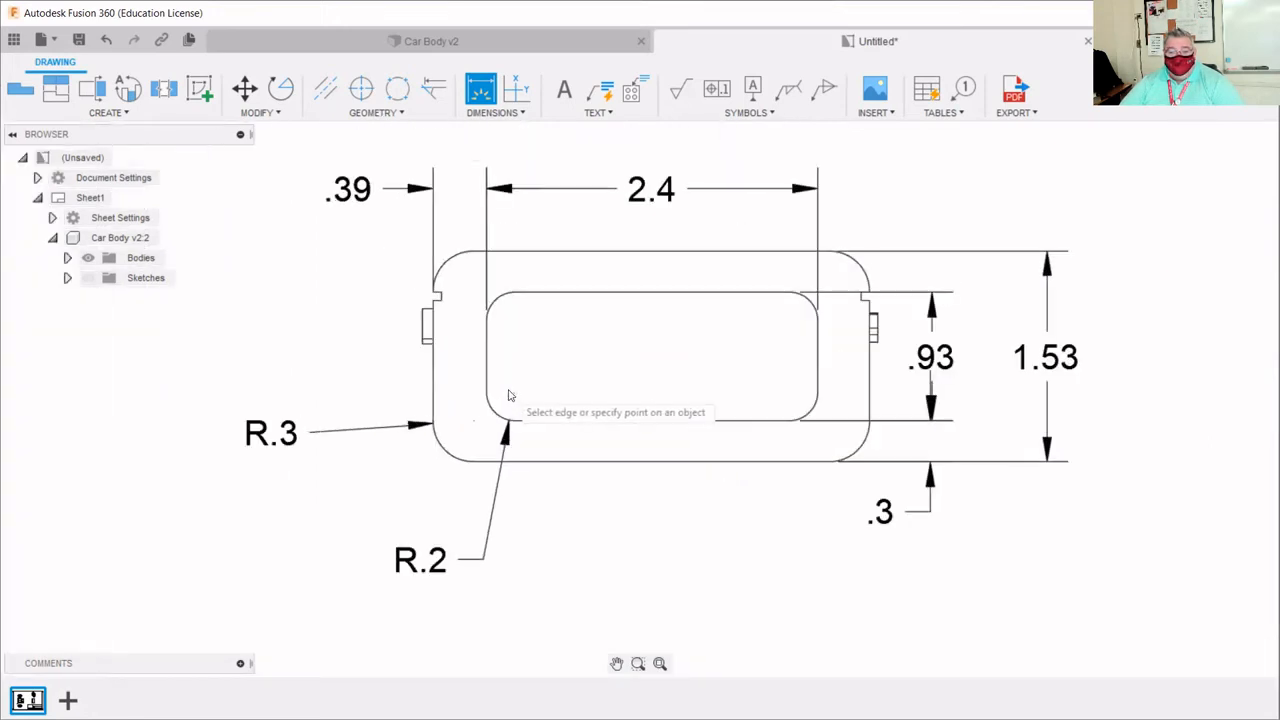
pyautogui.click(472, 432)
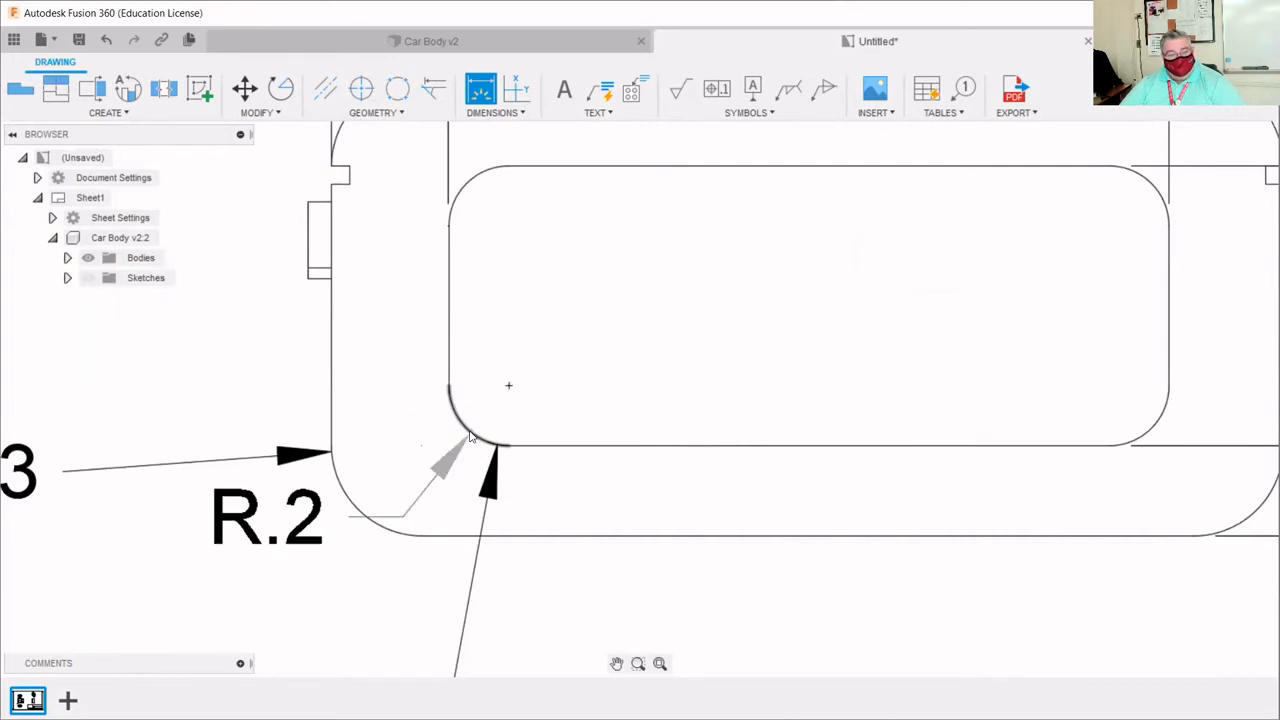
pyautogui.scroll(-7, 470, 437)
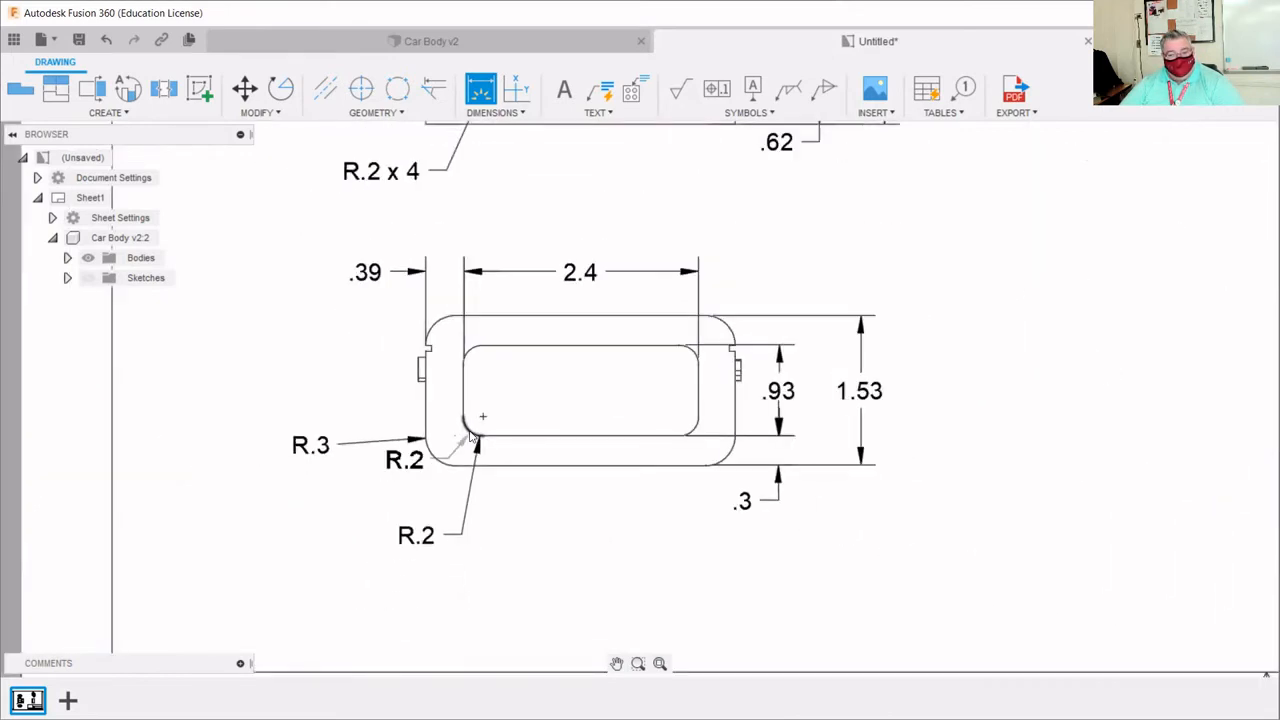
pyautogui.press('Escape')
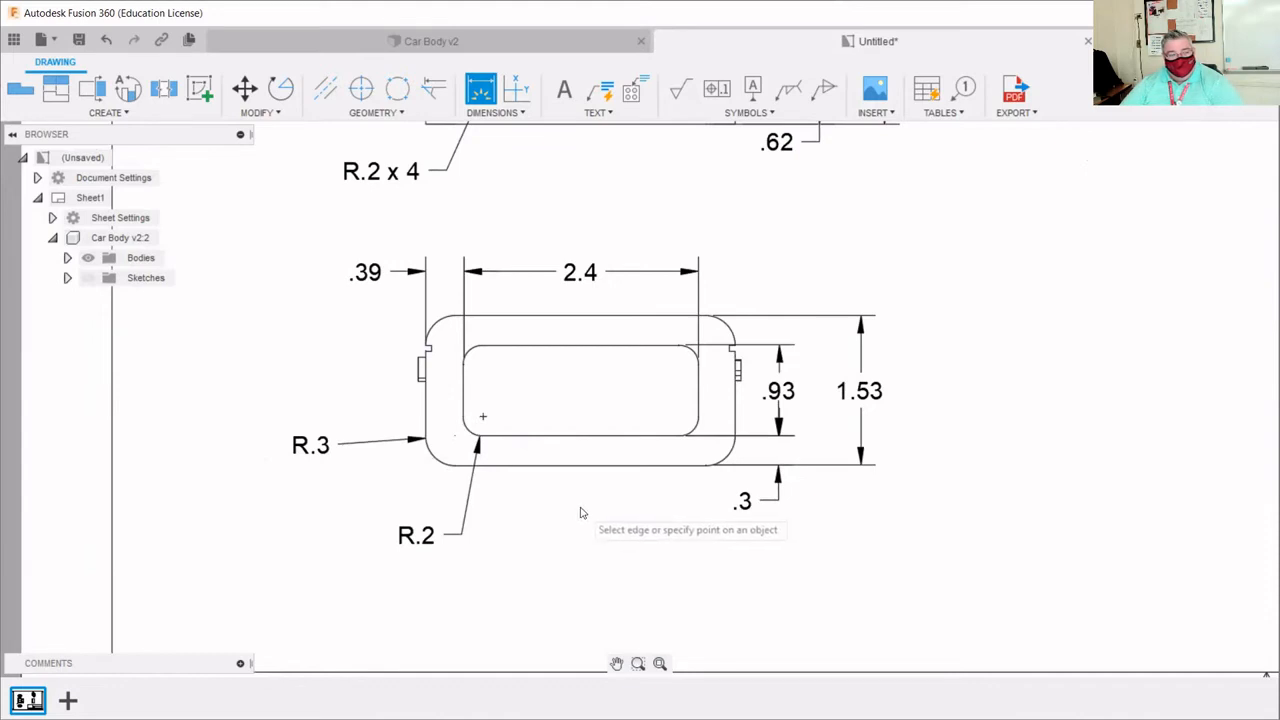
pyautogui.scroll(-5, 581, 512)
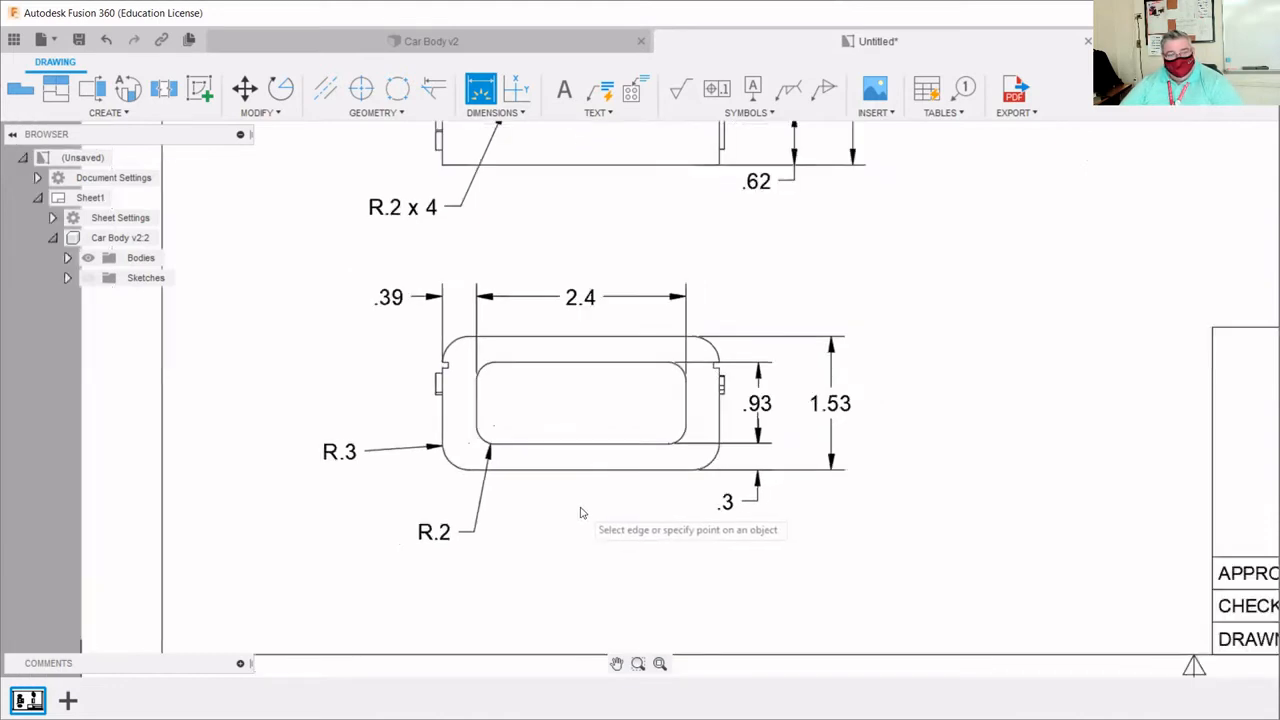
pyautogui.scroll(3, 562, 305)
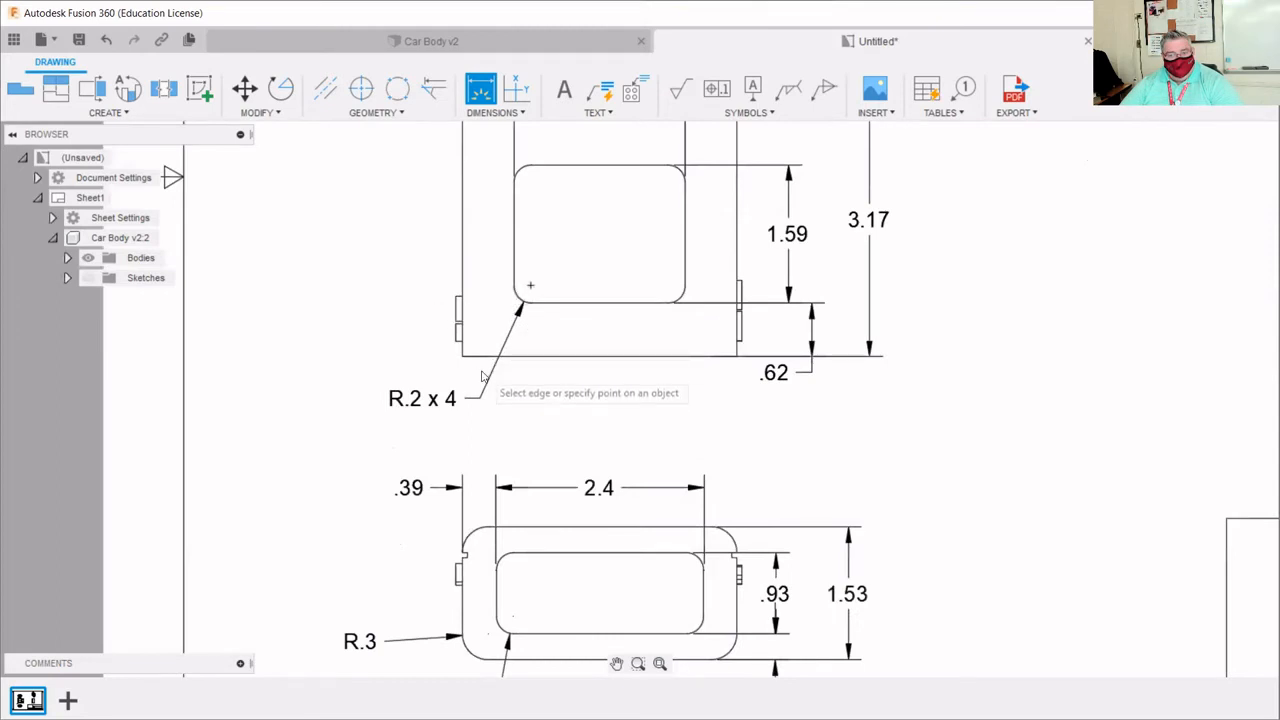
pyautogui.scroll(-2, 482, 365)
pyautogui.scroll(5, 512, 337)
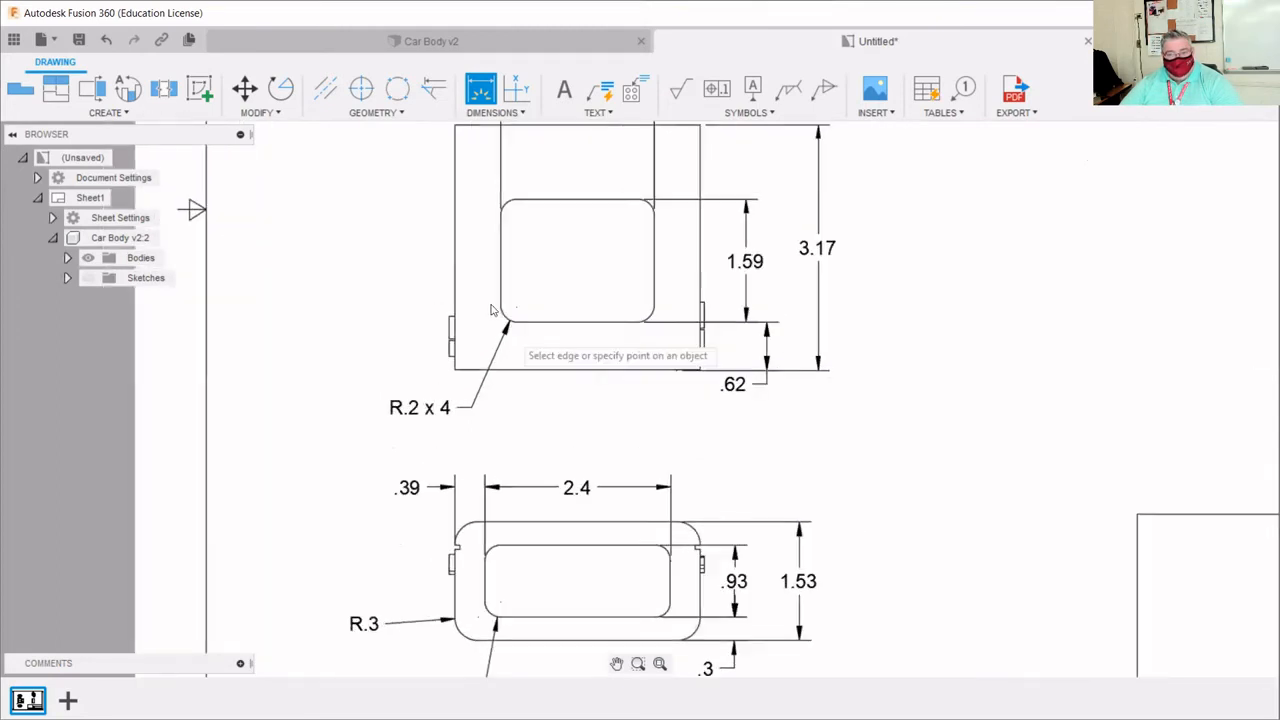
pyautogui.click(495, 313)
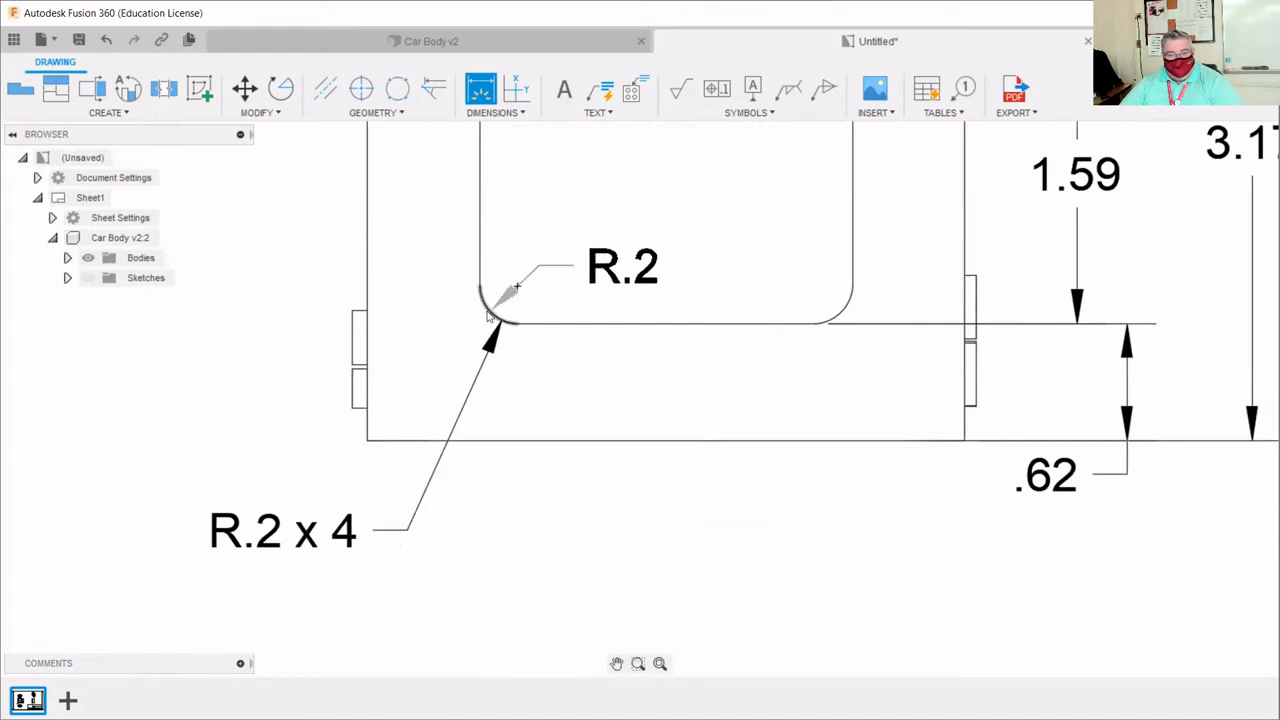
pyautogui.scroll(-5, 489, 314)
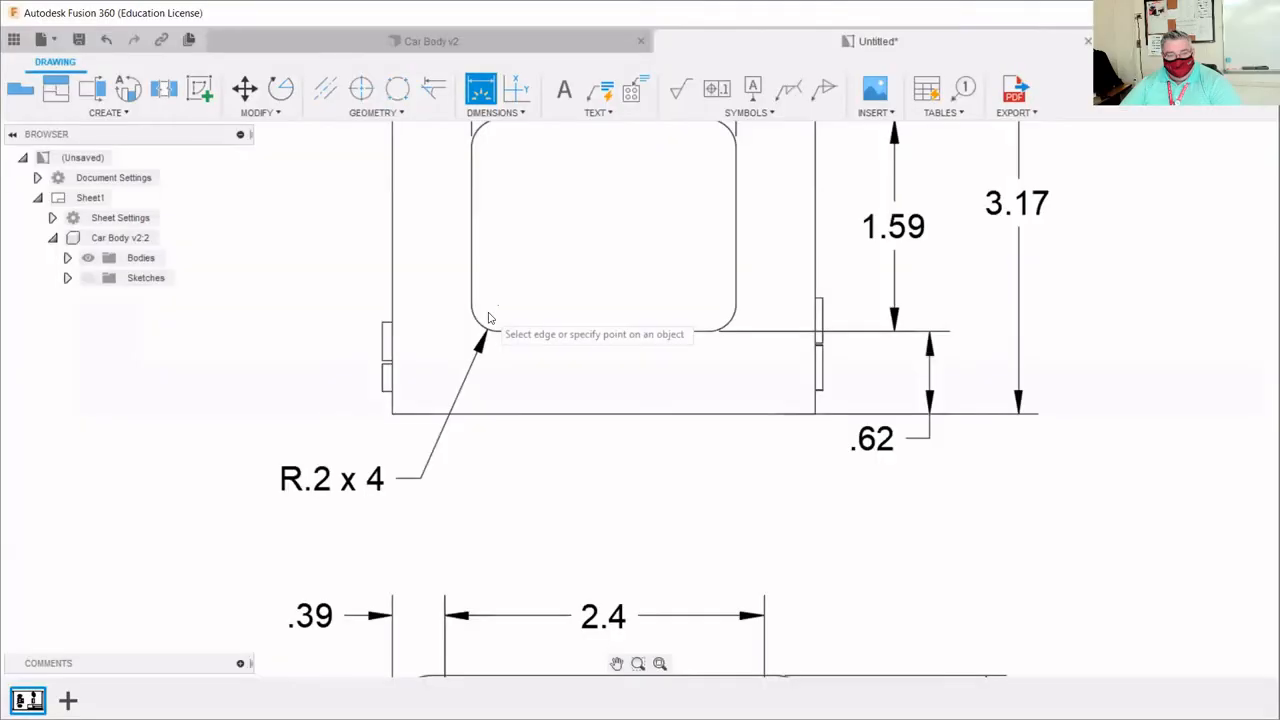
pyautogui.scroll(3, 488, 318)
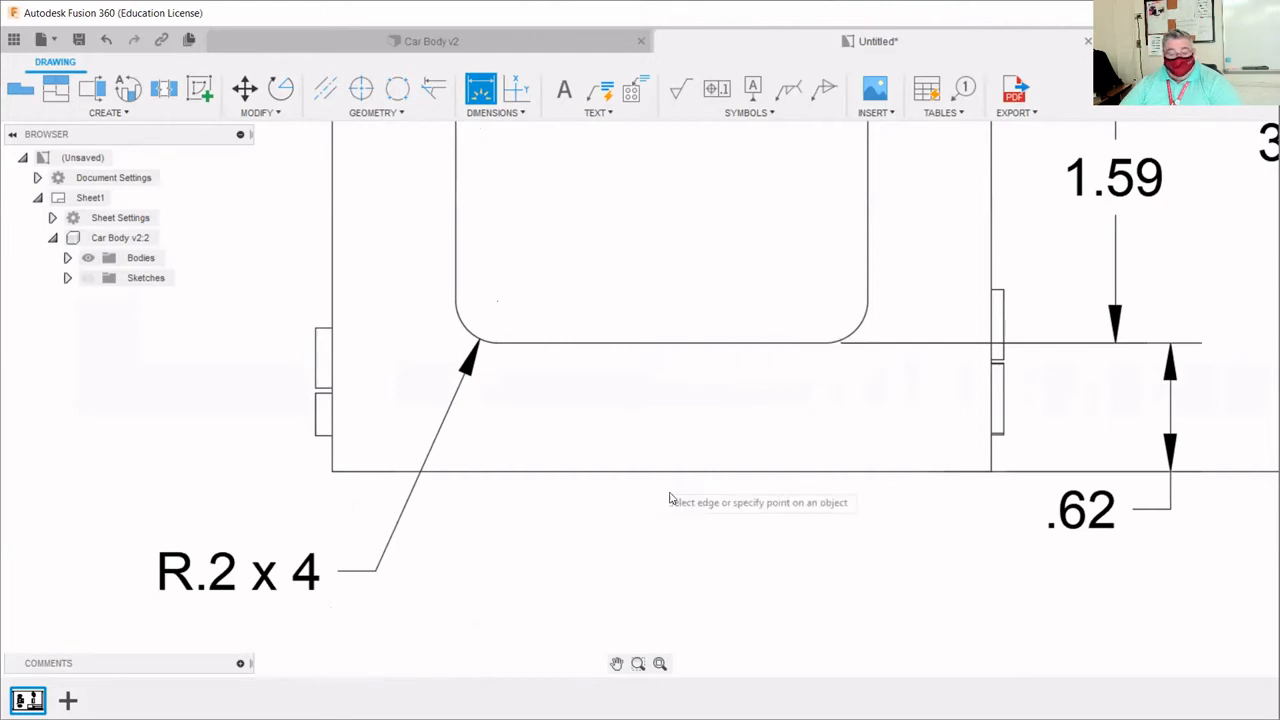
pyautogui.scroll(-4, 671, 488)
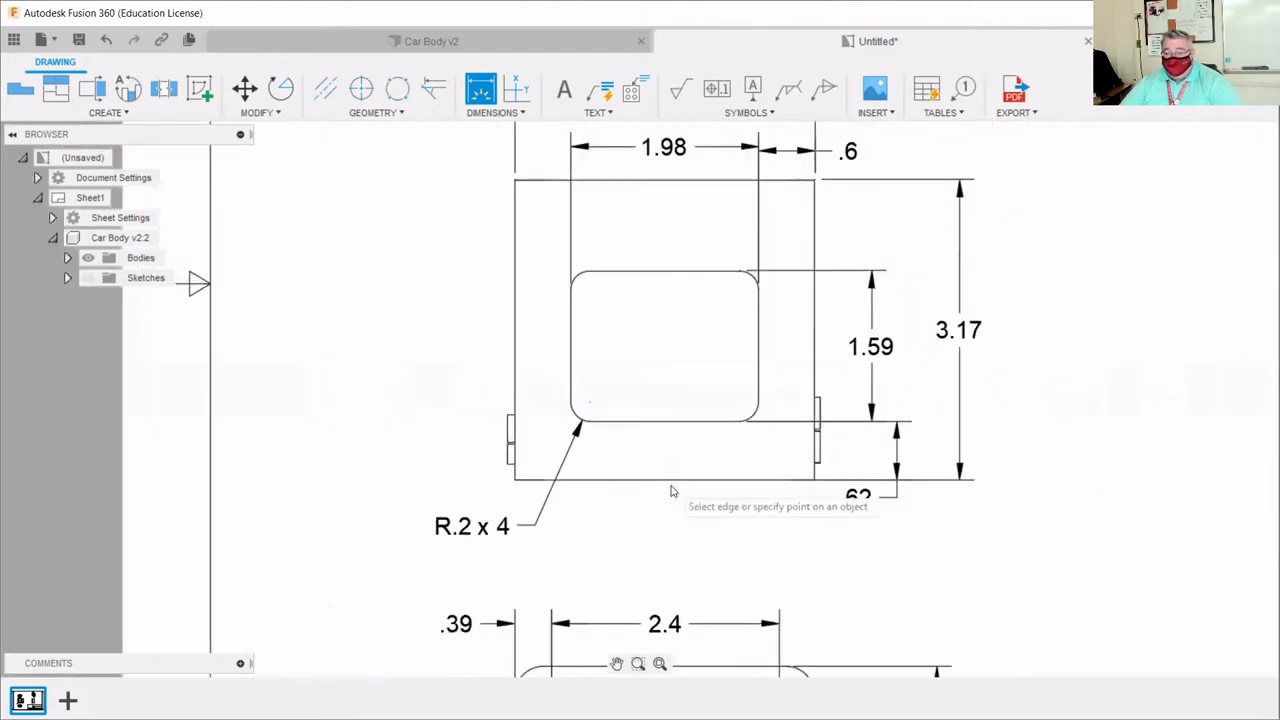
pyautogui.click(617, 665)
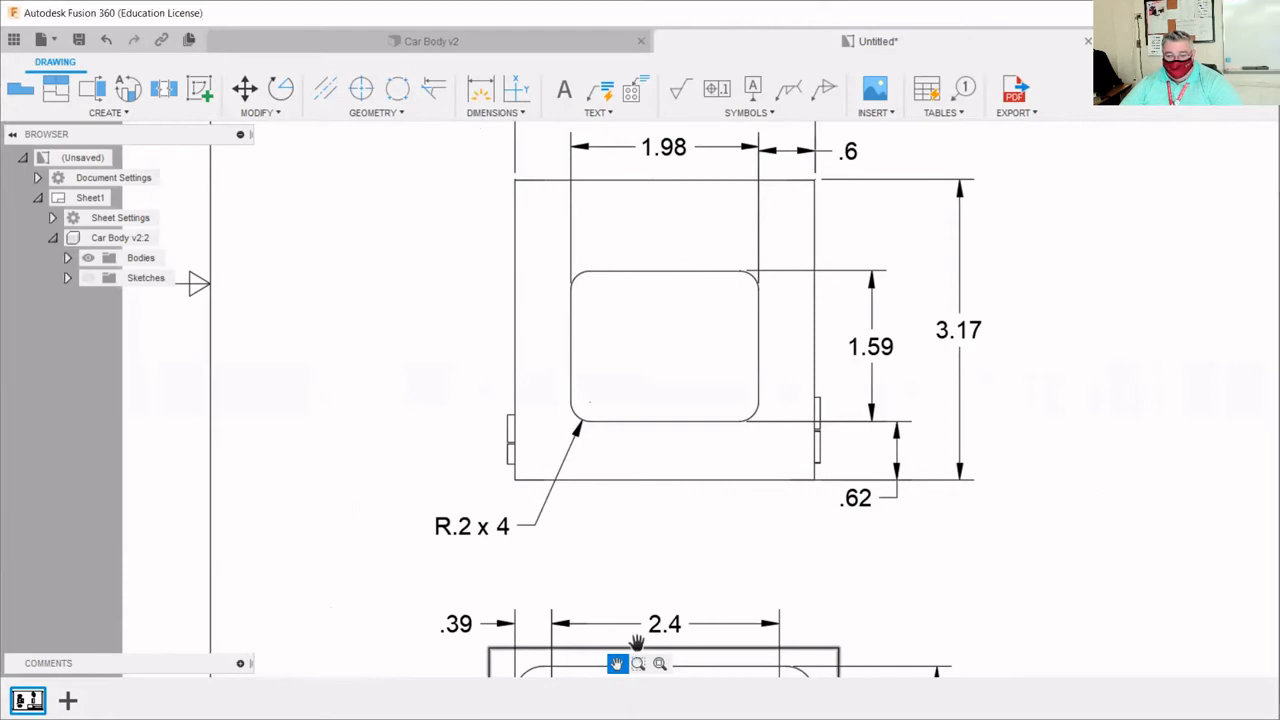
pyautogui.moveTo(637, 645)
pyautogui.mouseDown()
pyautogui.moveTo(580, 517)
pyautogui.moveTo(640, 600)
pyautogui.moveTo(675, 594)
pyautogui.mouseUp()
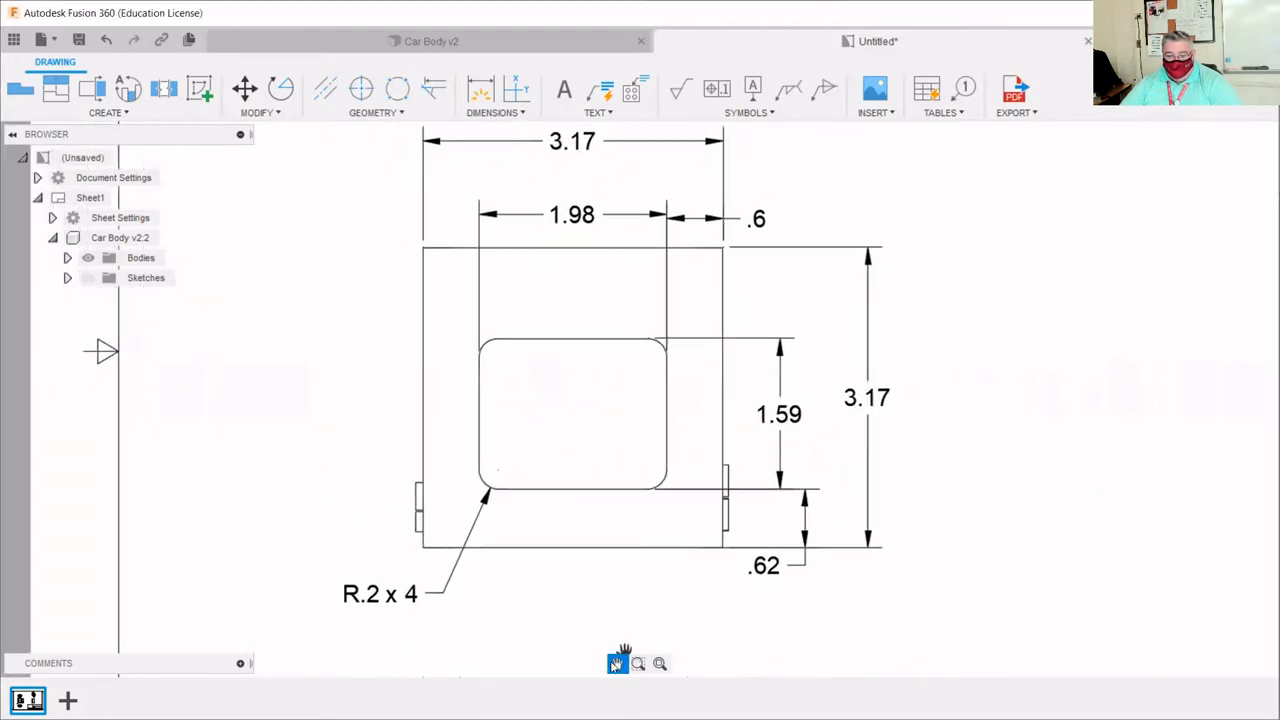
pyautogui.press('d')
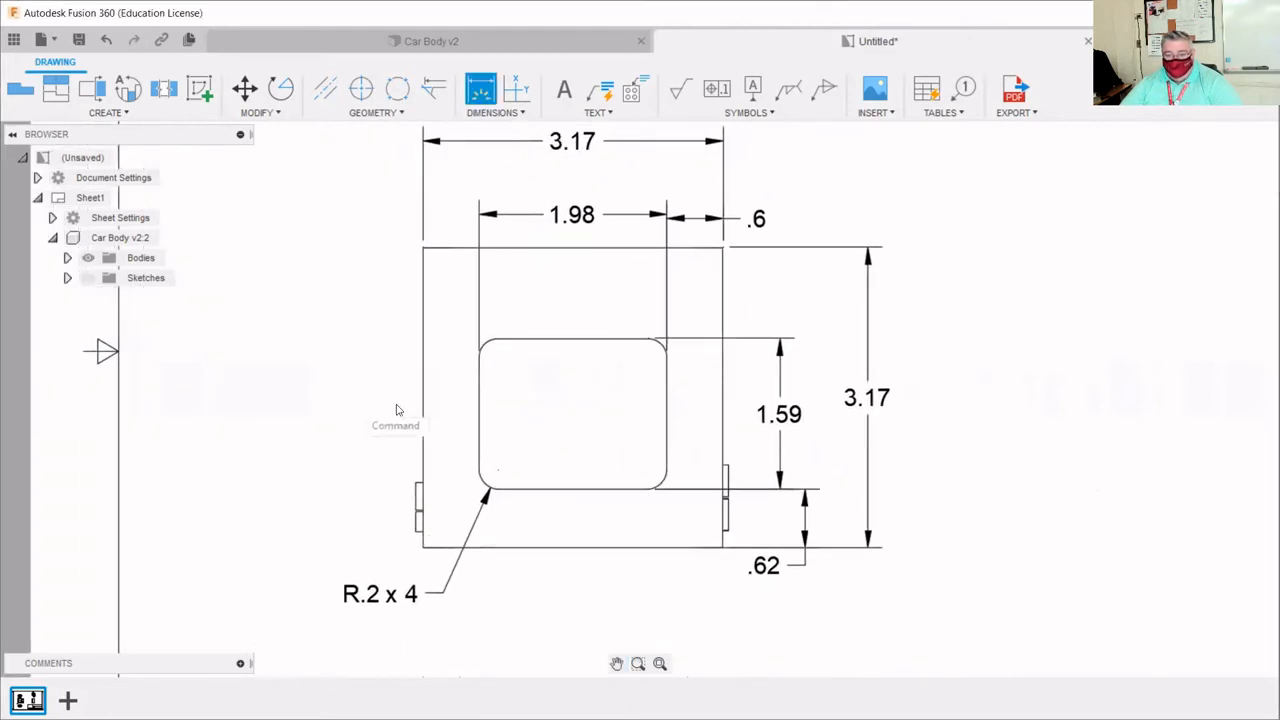
pyautogui.scroll(1, 420, 412)
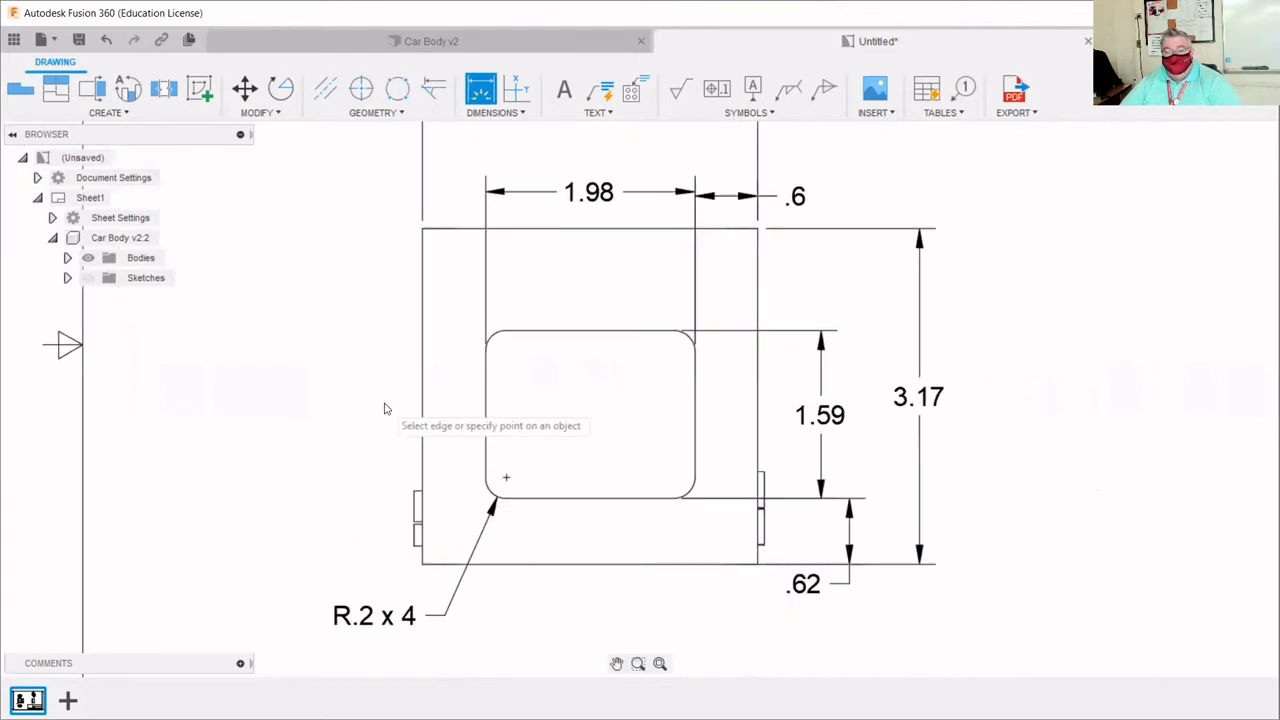
pyautogui.scroll(-1, 389, 409)
pyautogui.scroll(-1, 932, 313)
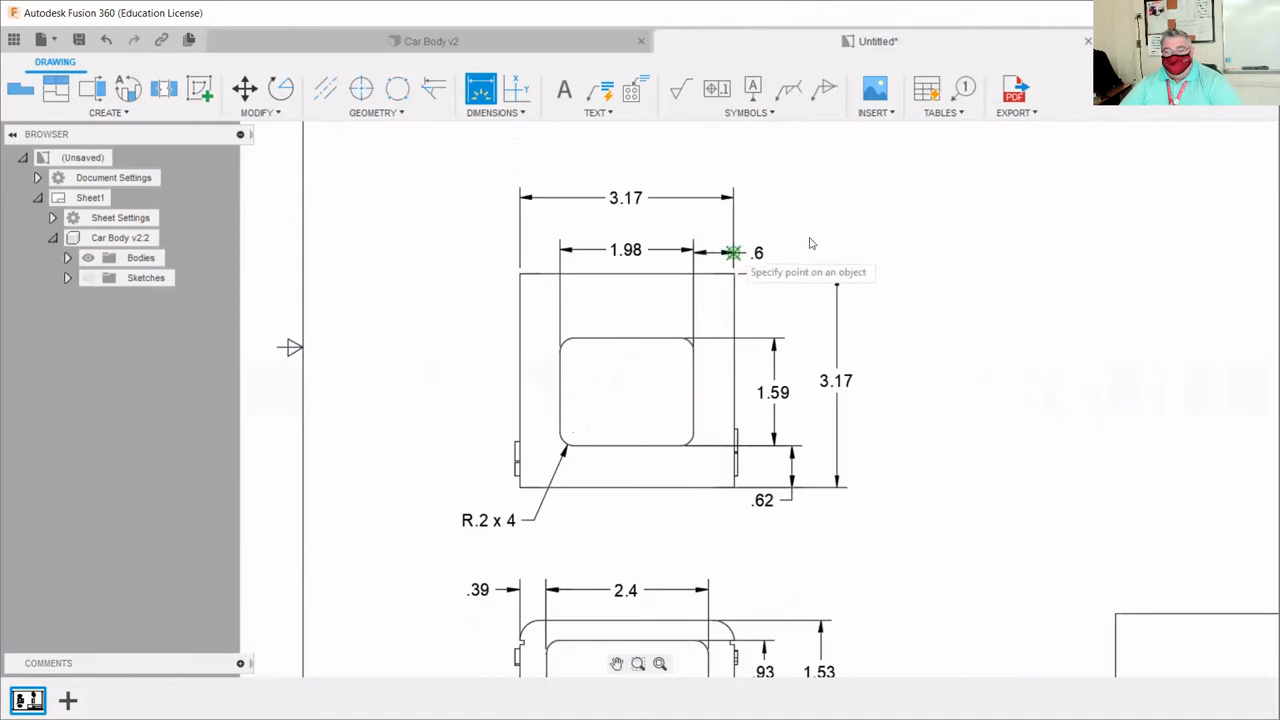
pyautogui.press('Escape')
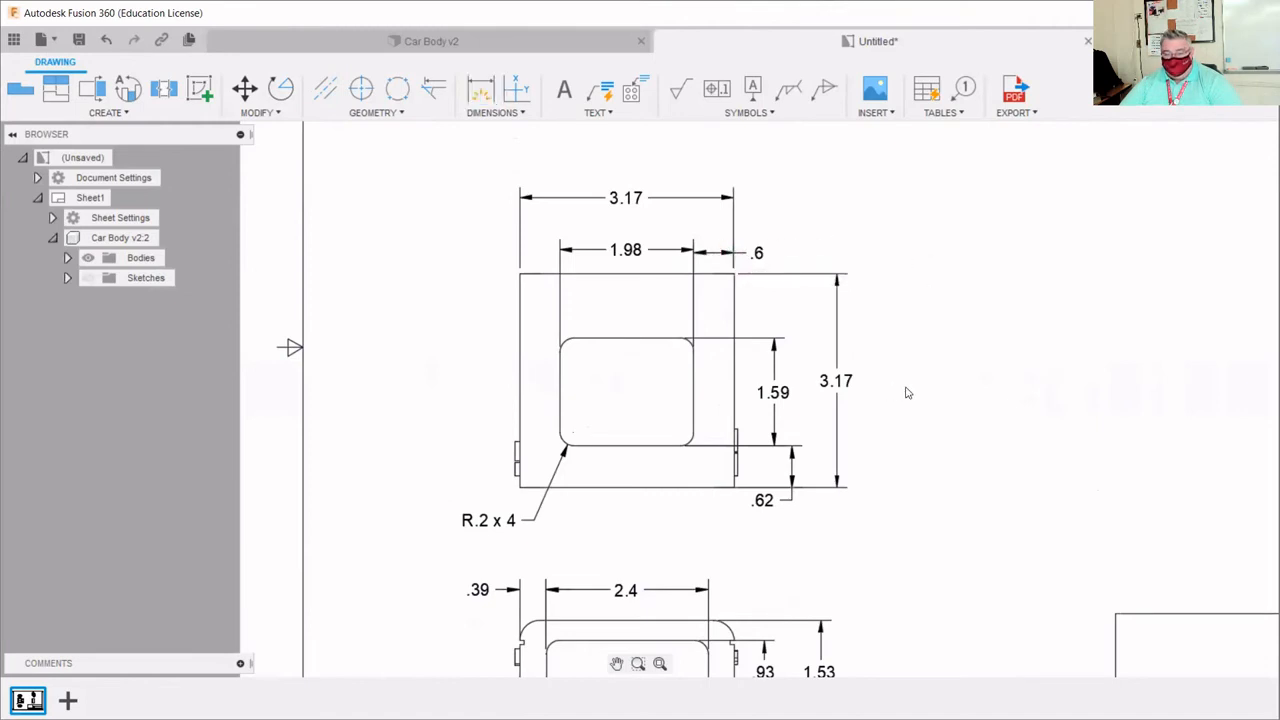
pyautogui.scroll(1, 451, 530)
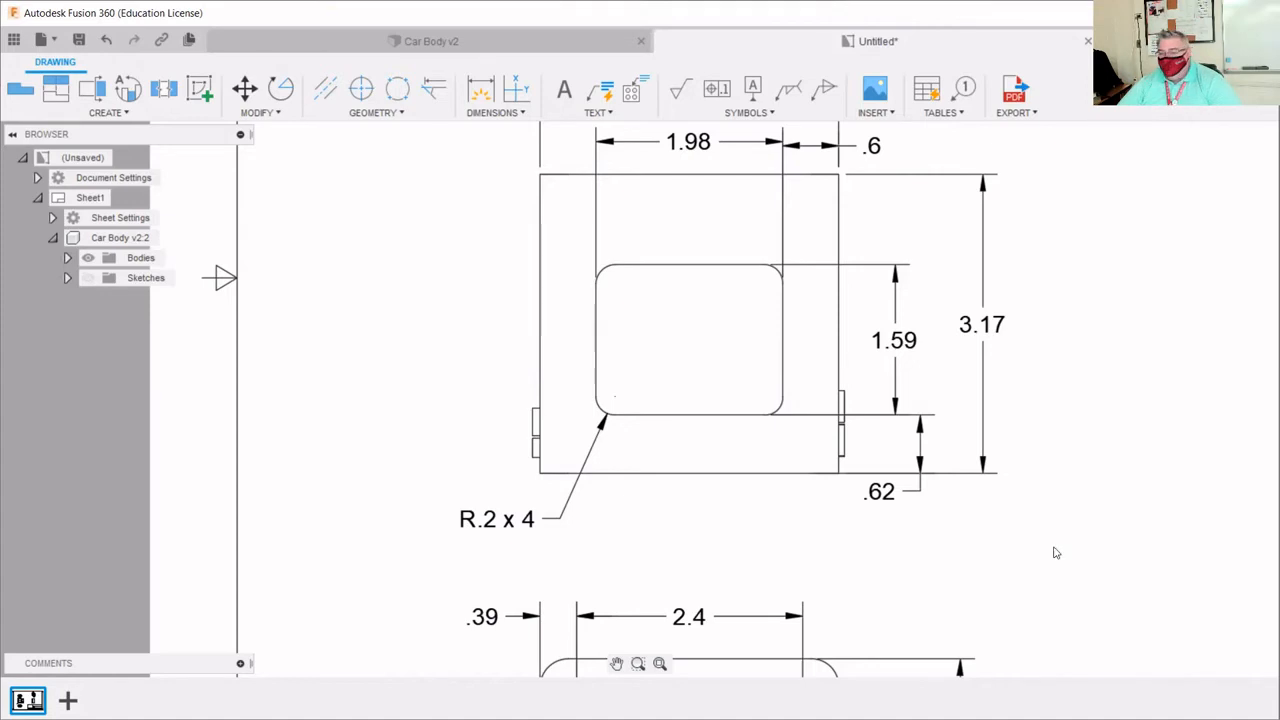
pyautogui.scroll(3, 491, 549)
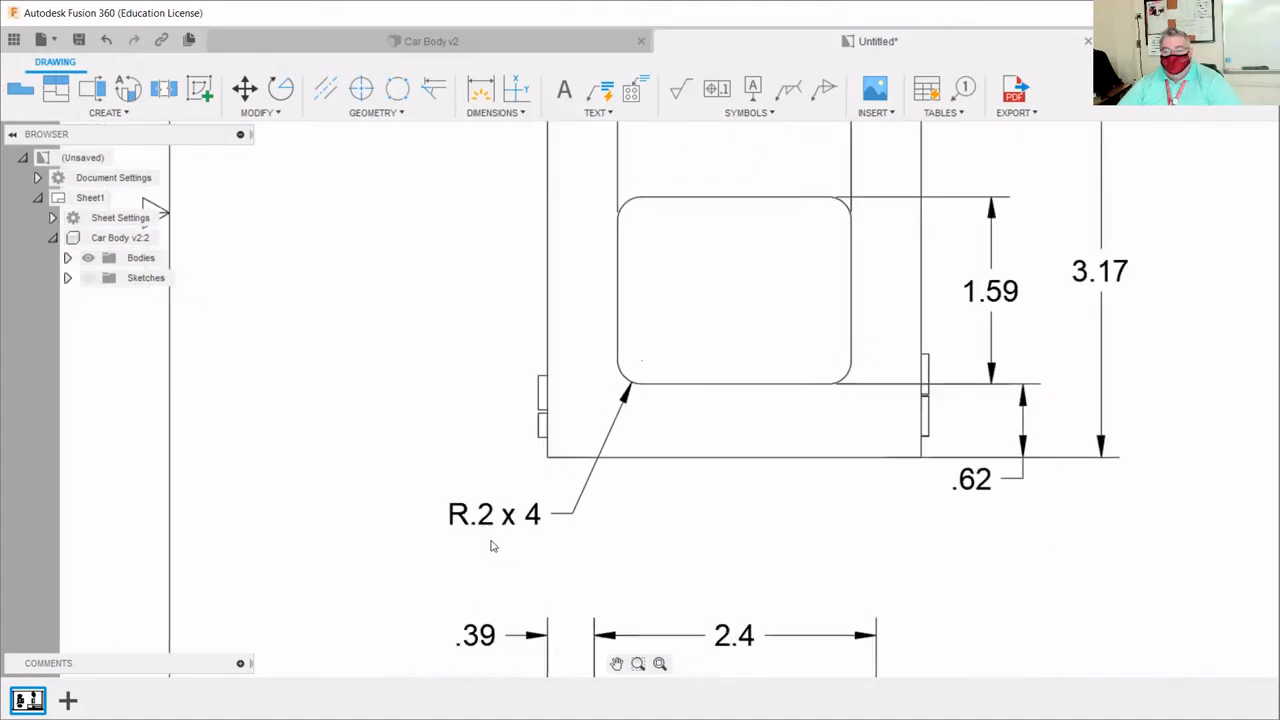
# - Examine the dimensions and the R.2 x 4 radius note on the front view and across the sheet
pyautogui.scroll(2, 558, 566)
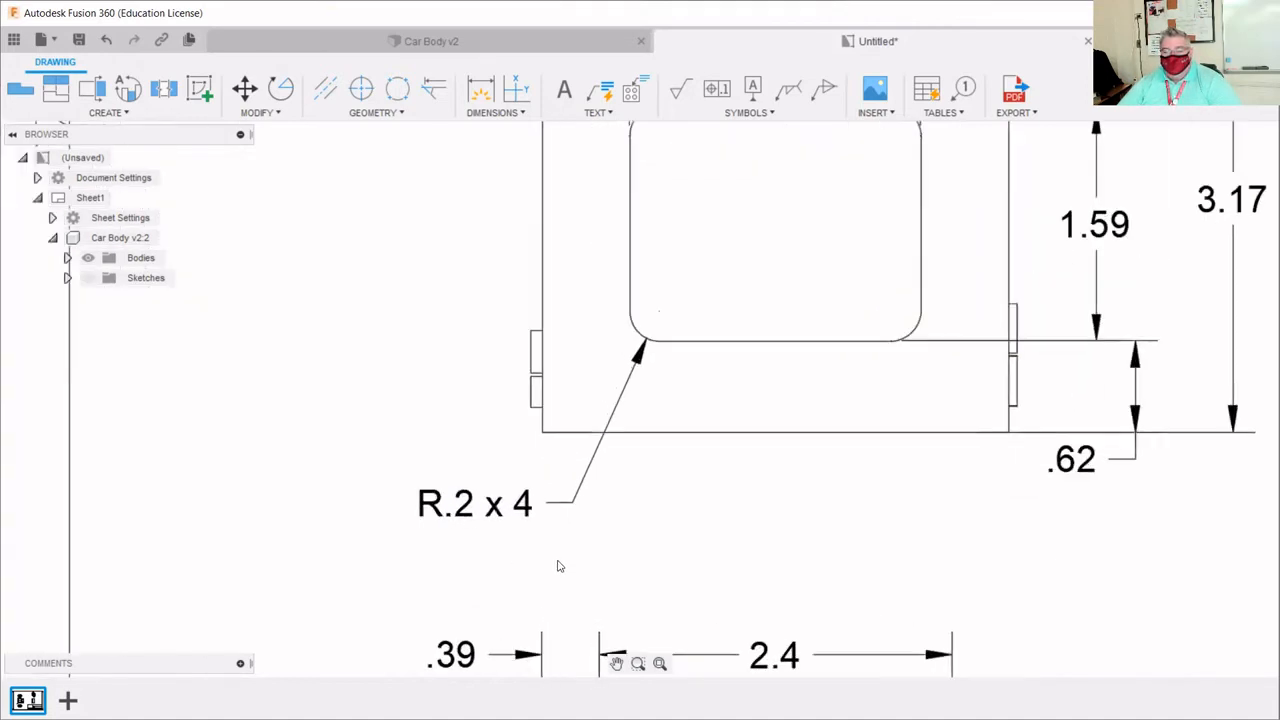
pyautogui.scroll(1, 558, 566)
pyautogui.scroll(-4, 558, 566)
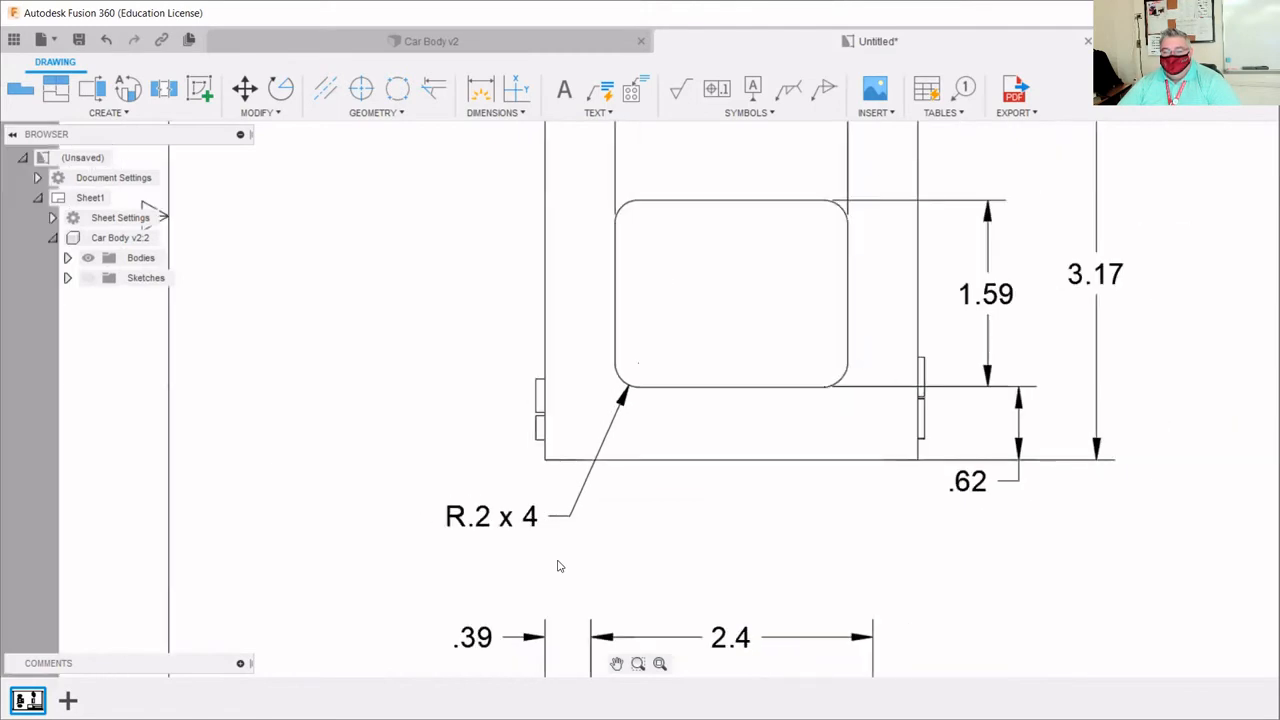
pyautogui.scroll(-2, 905, 558)
pyautogui.scroll(-3, 905, 558)
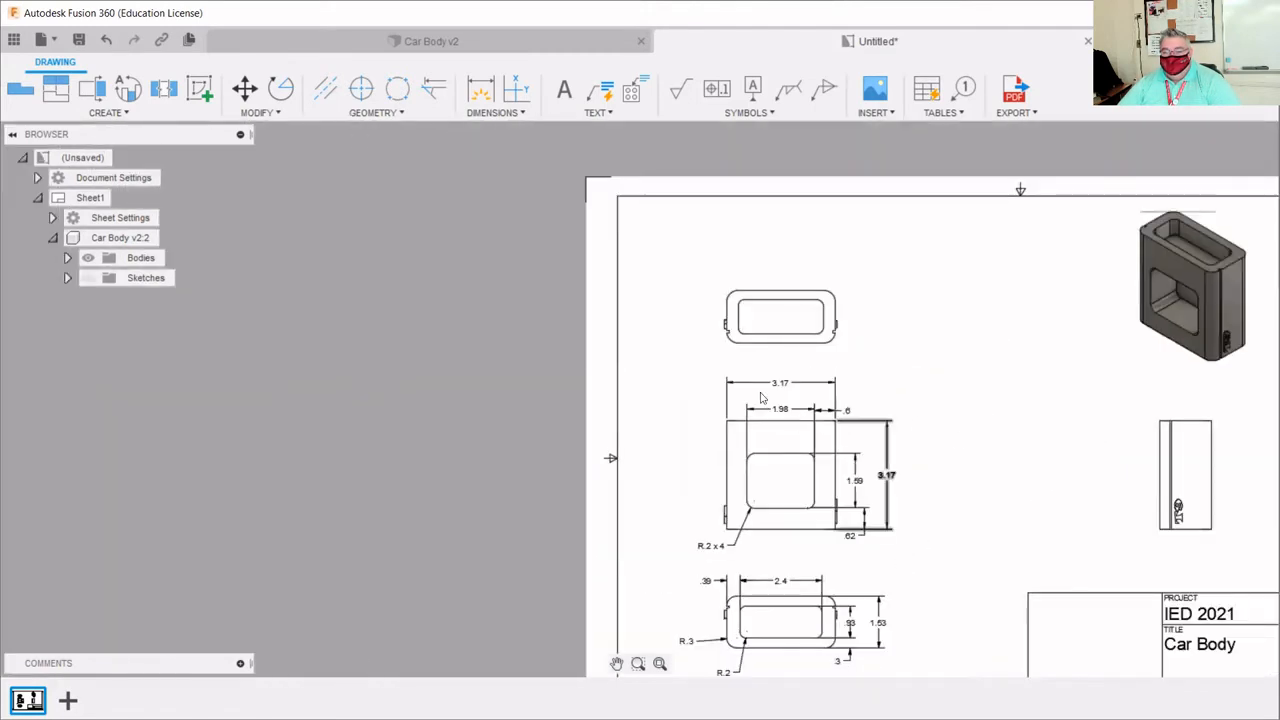
pyautogui.scroll(3, 835, 540)
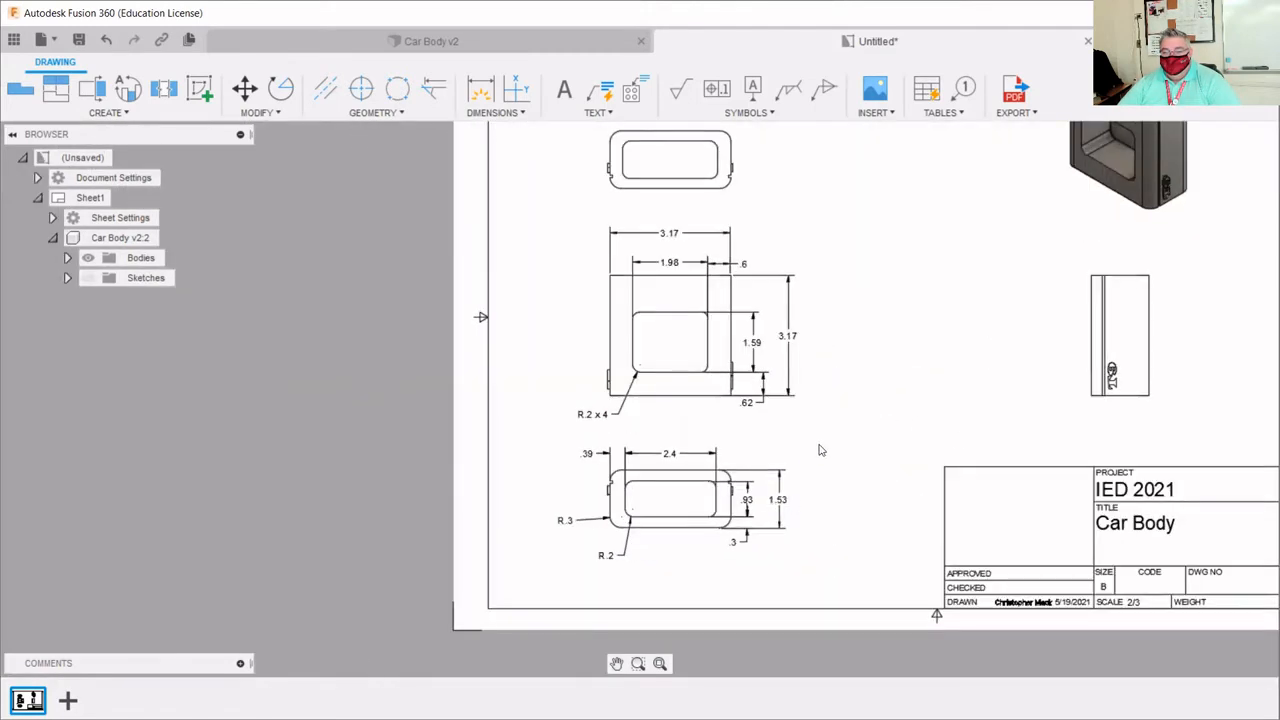
pyautogui.scroll(2, 815, 440)
pyautogui.scroll(2, 828, 240)
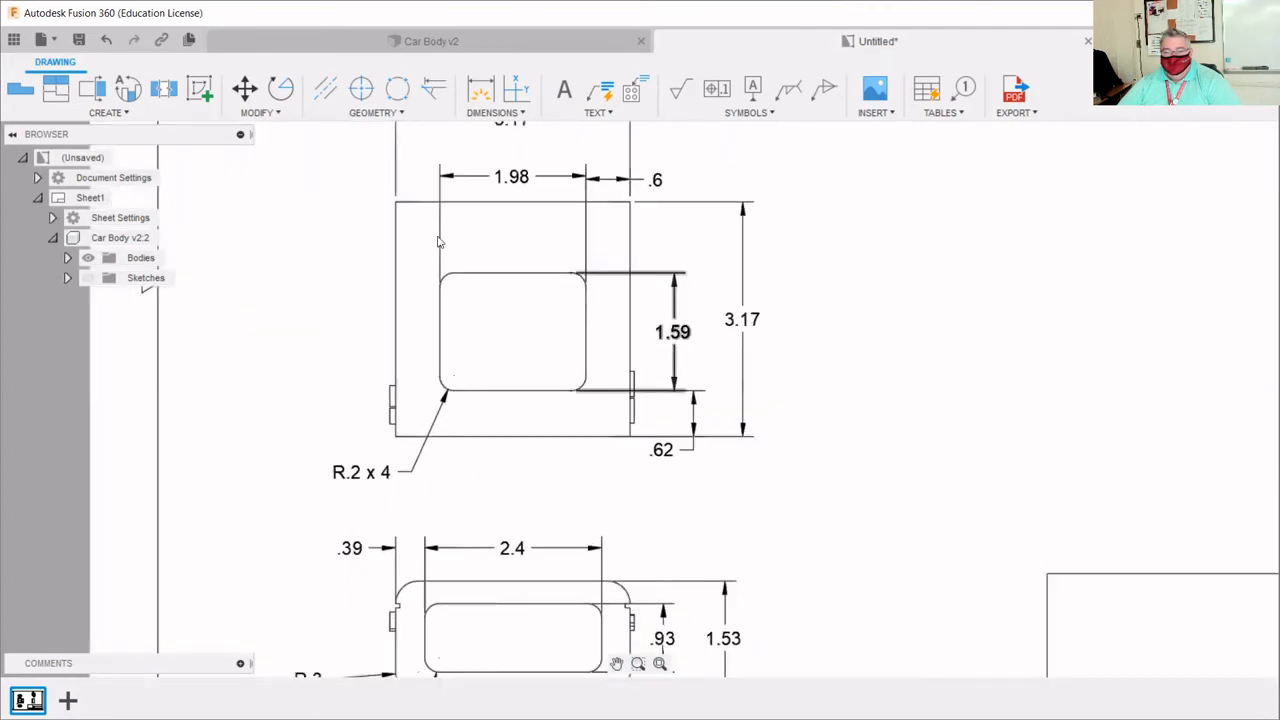
pyautogui.scroll(1, 268, 267)
pyautogui.scroll(1, 268, 267)
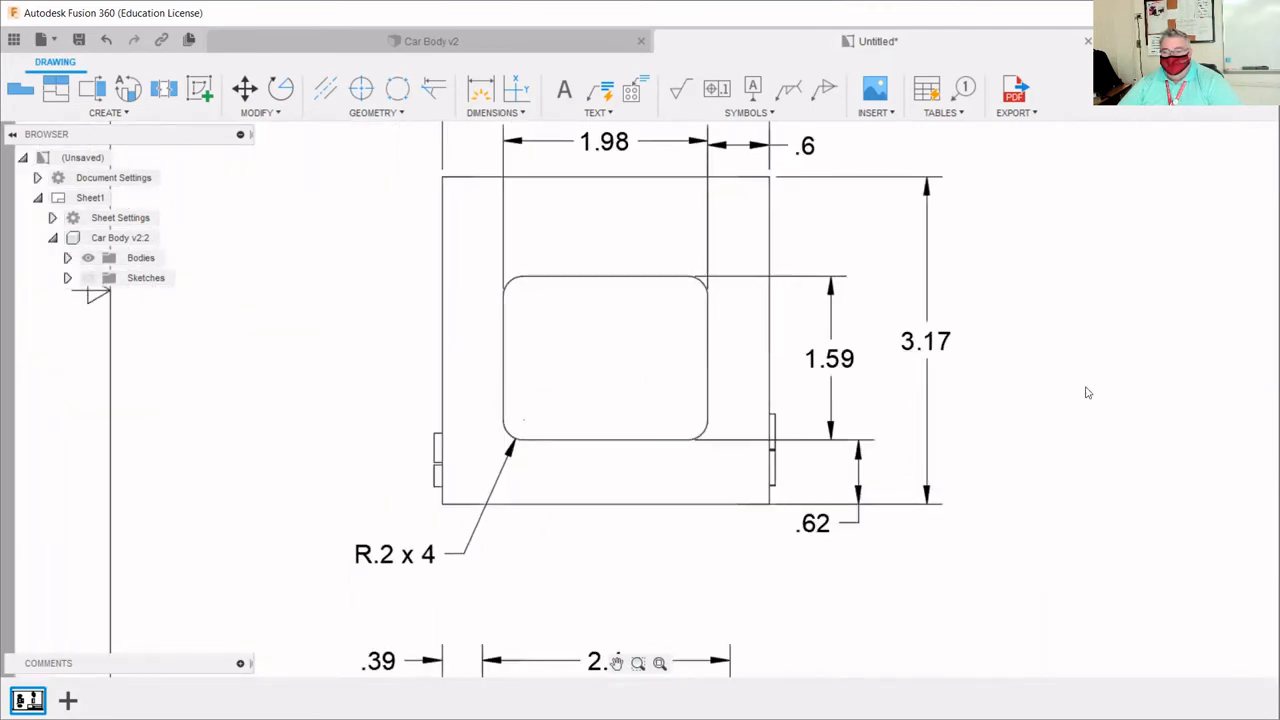
pyautogui.scroll(-1, 1097, 441)
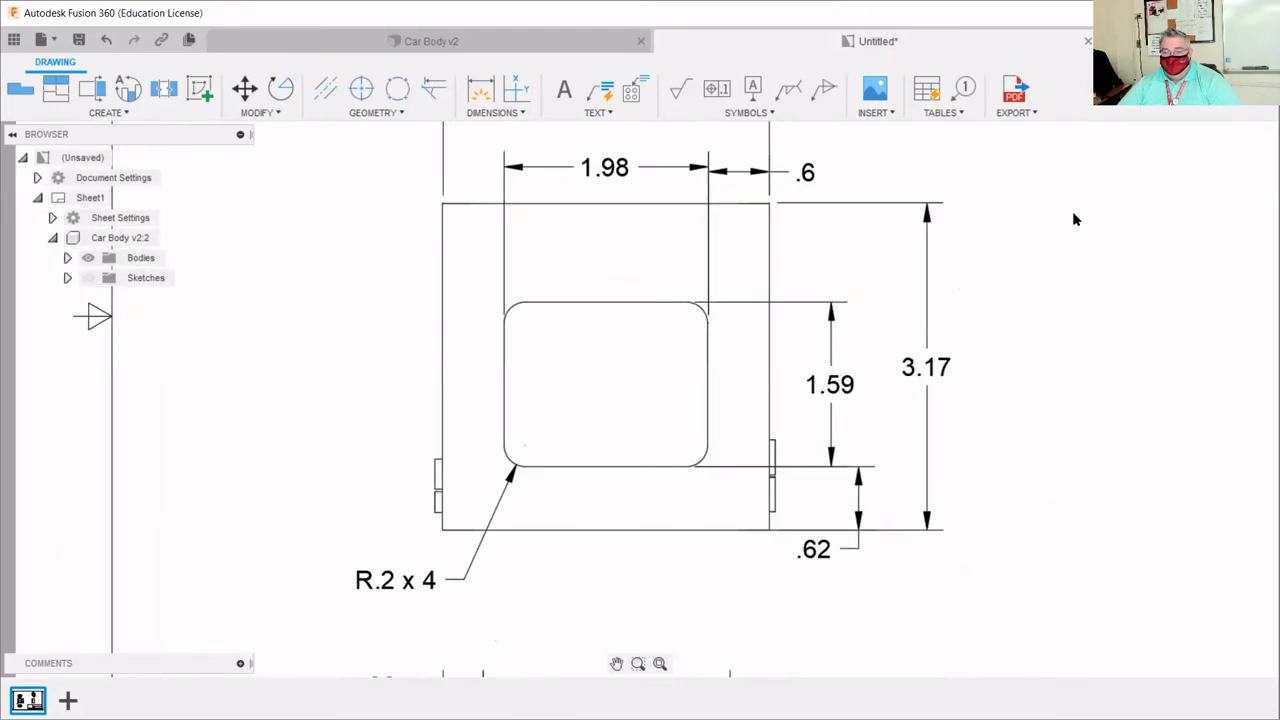
pyautogui.scroll(-5, 900, 531)
pyautogui.scroll(-3, 678, 364)
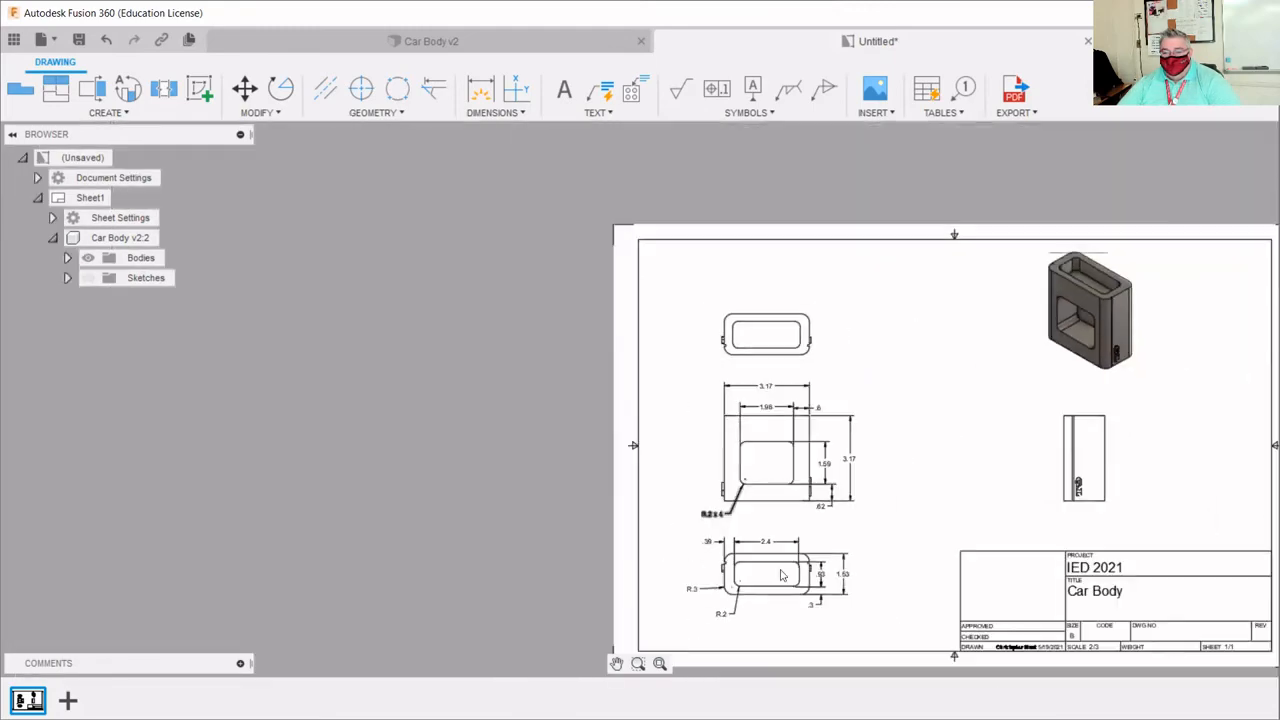
# - Append "x 4" to the outer corner radius dimension R.3 on the bottom view
pyautogui.scroll(8, 740, 600)
pyautogui.scroll(3, 742, 615)
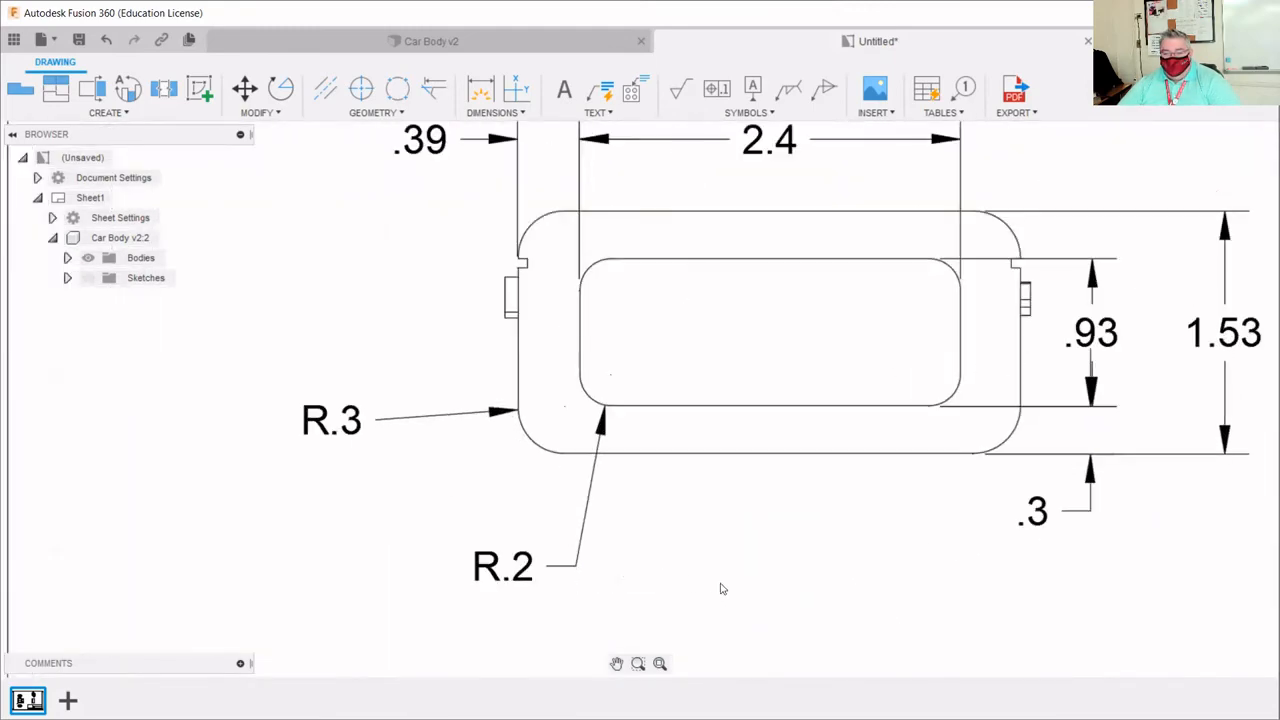
pyautogui.doubleClick(342, 422)
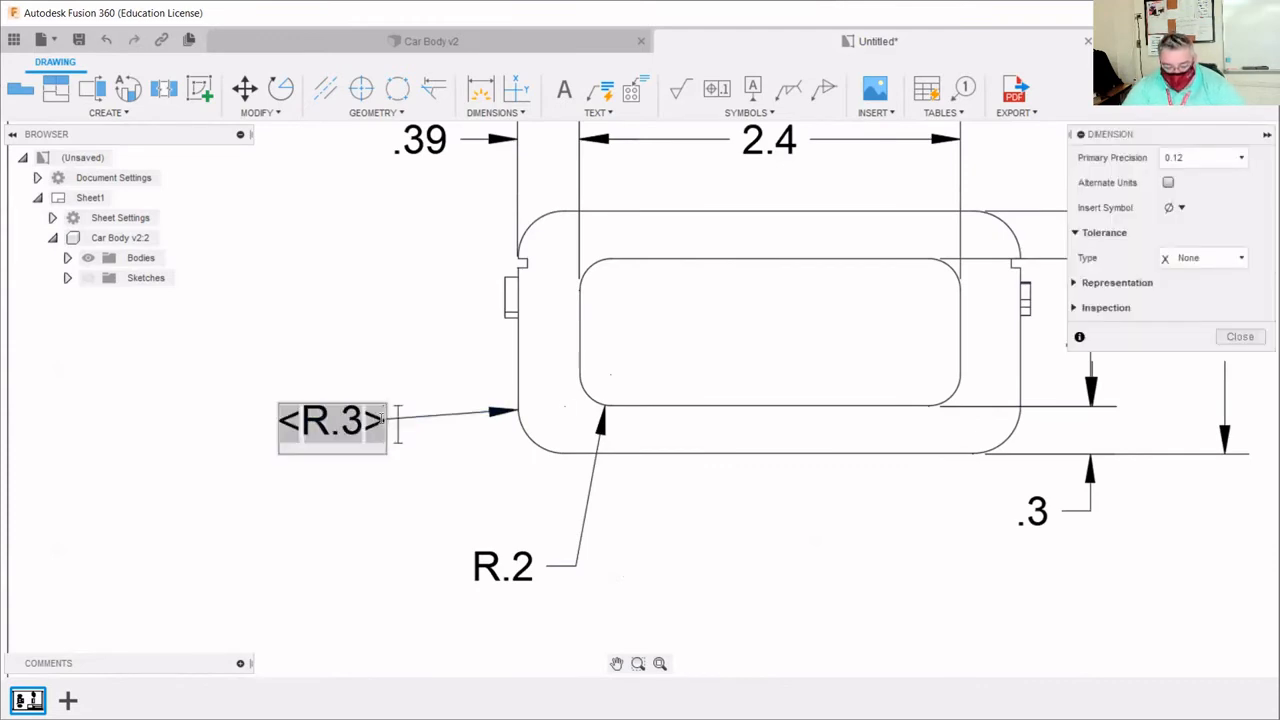
pyautogui.write('x 4')
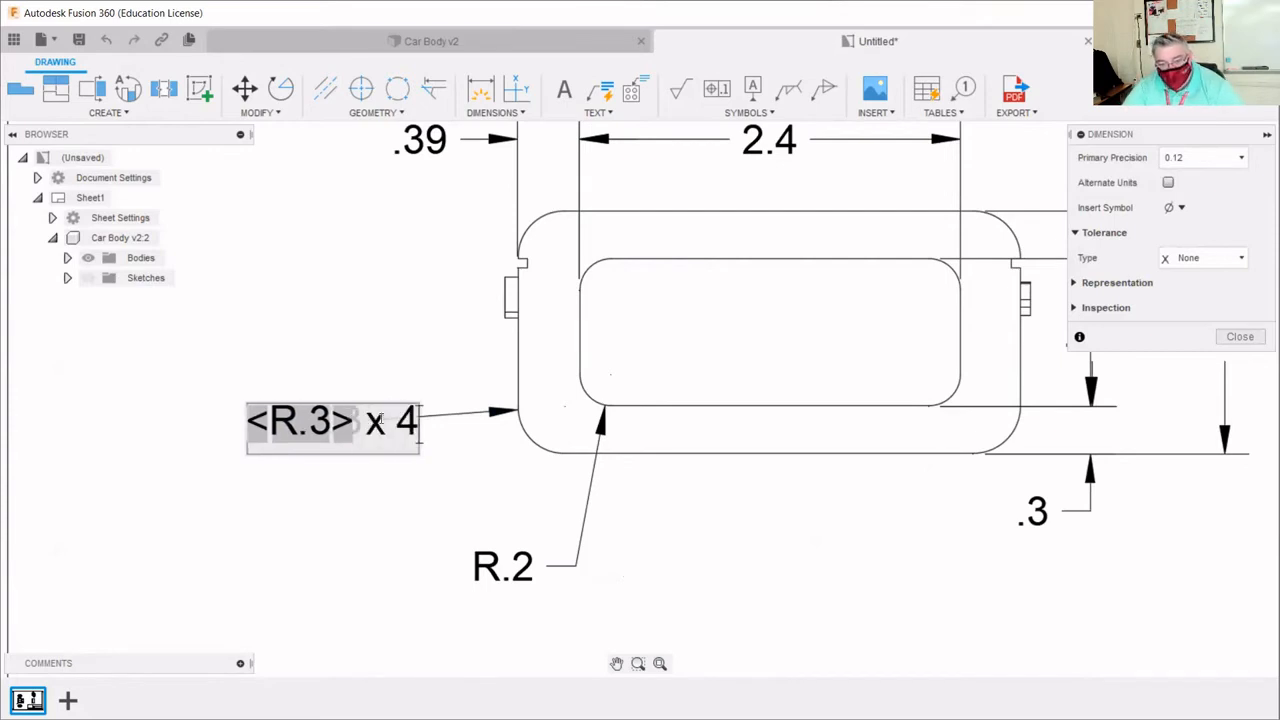
pyautogui.click(297, 502)
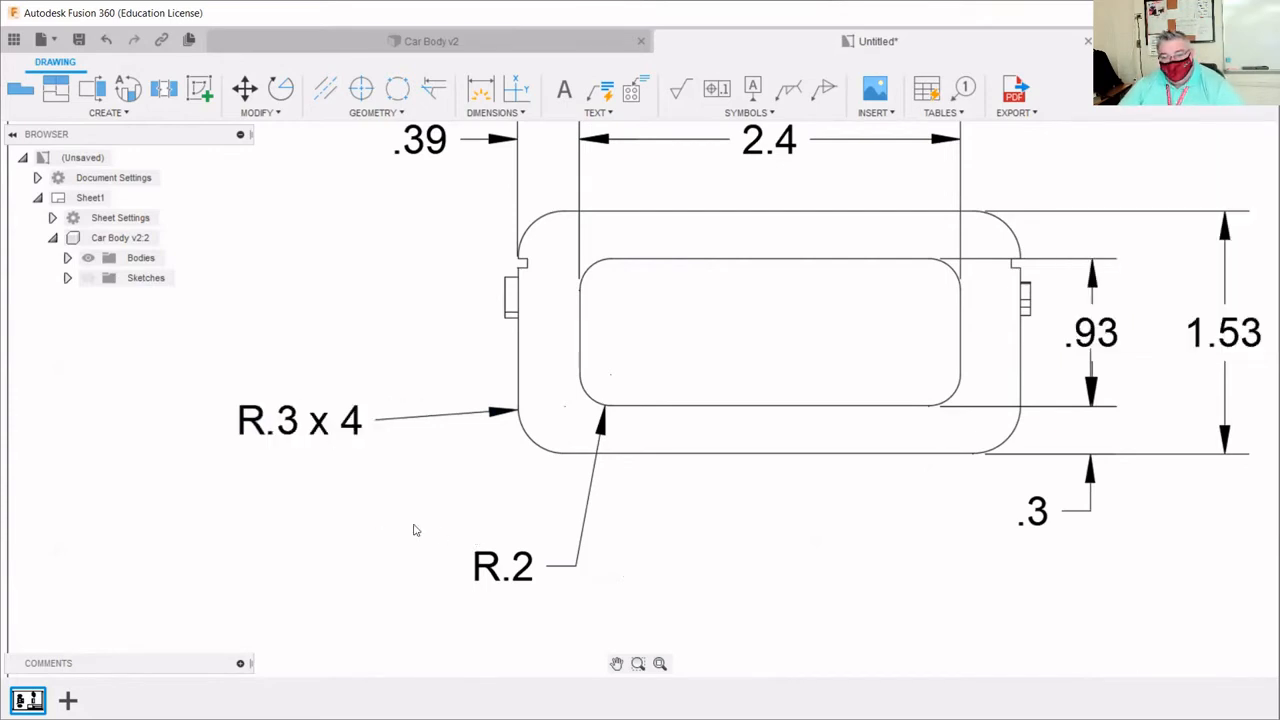
# - Append "x 4" to the inner opening's corner radius dimension R.2 on the bottom view
pyautogui.doubleClick(503, 565)
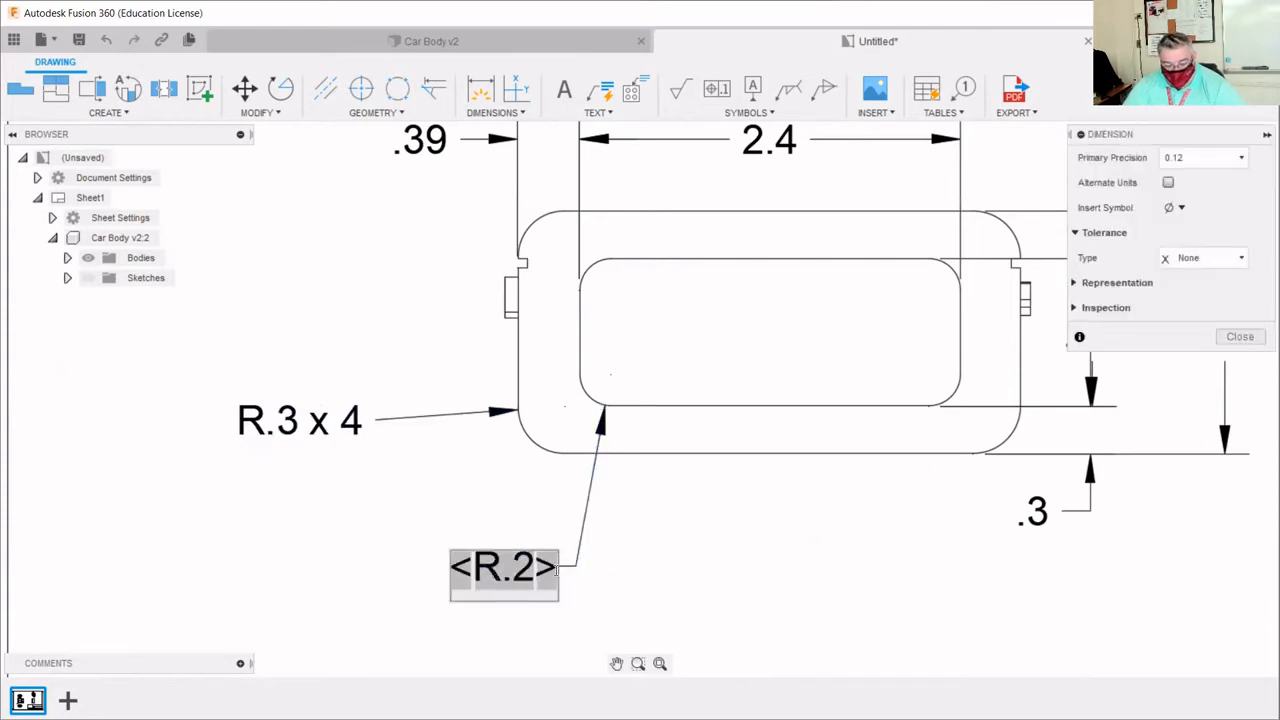
pyautogui.write('x 4')
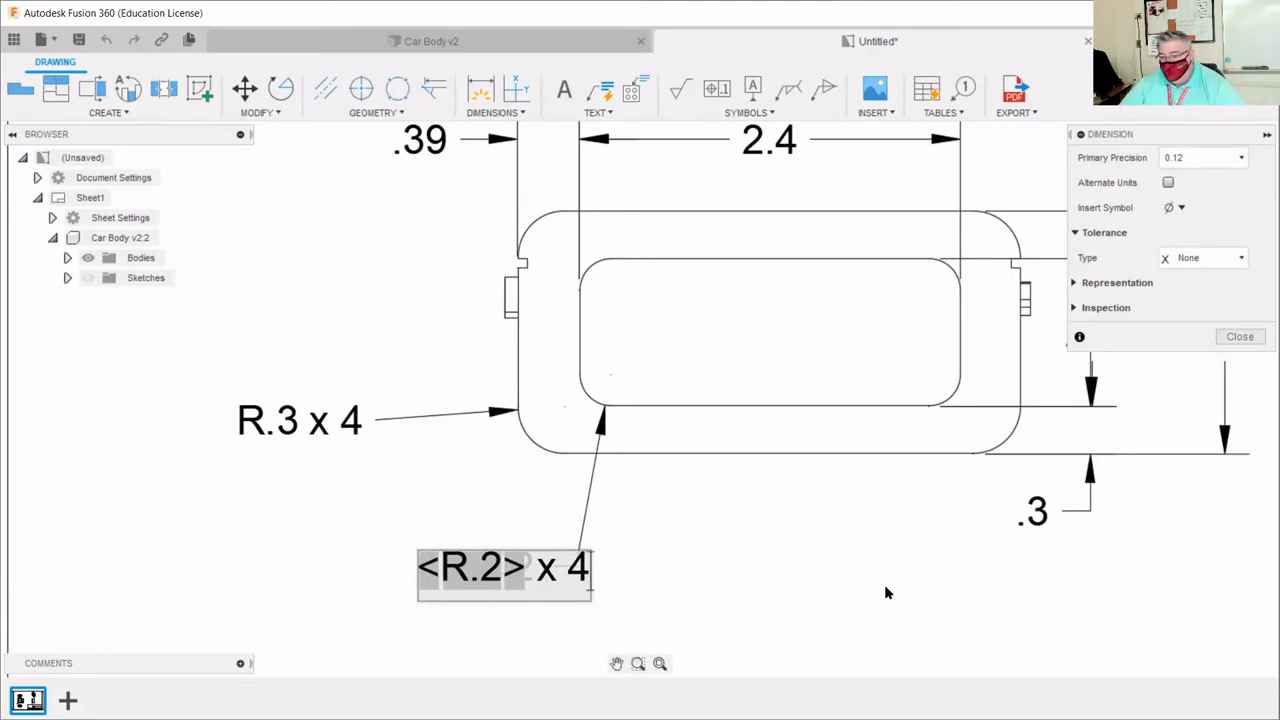
pyautogui.click(728, 537)
pyautogui.scroll(-5, 728, 533)
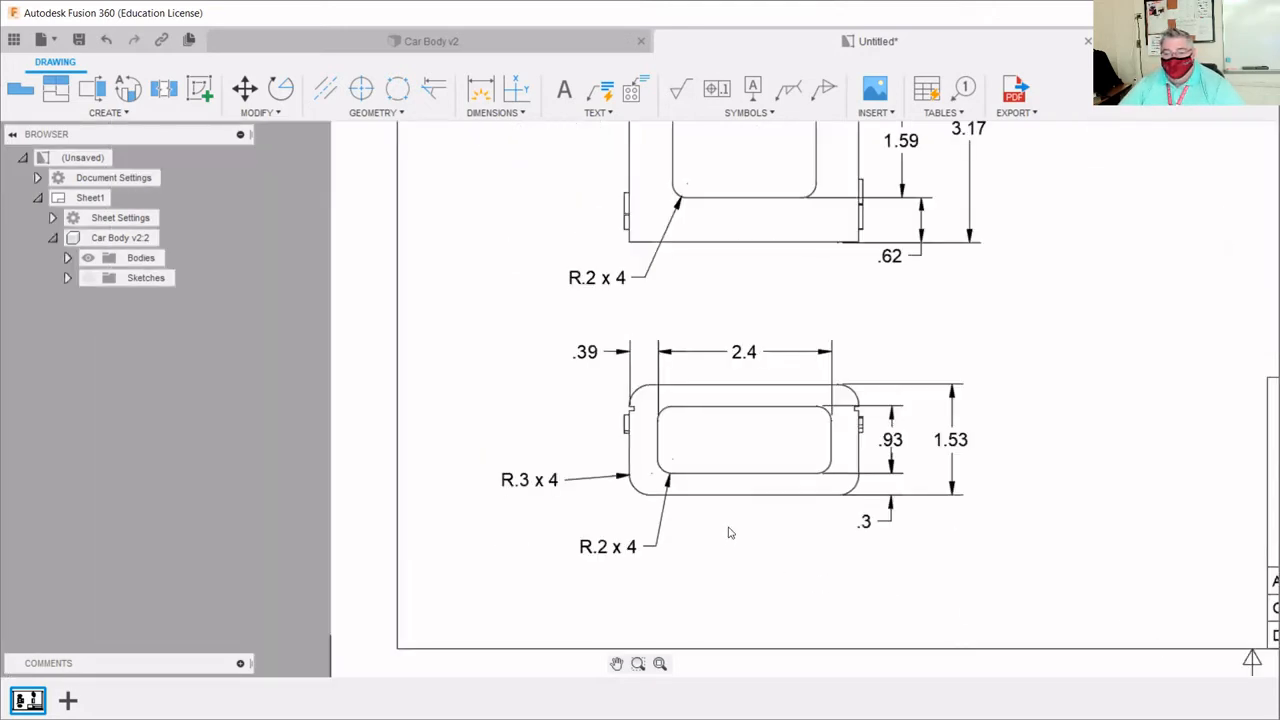
# - Examine the bottom view's side notch and raised detail, and check which views on the sheet still lack dimensions
pyautogui.scroll(2, 937, 466)
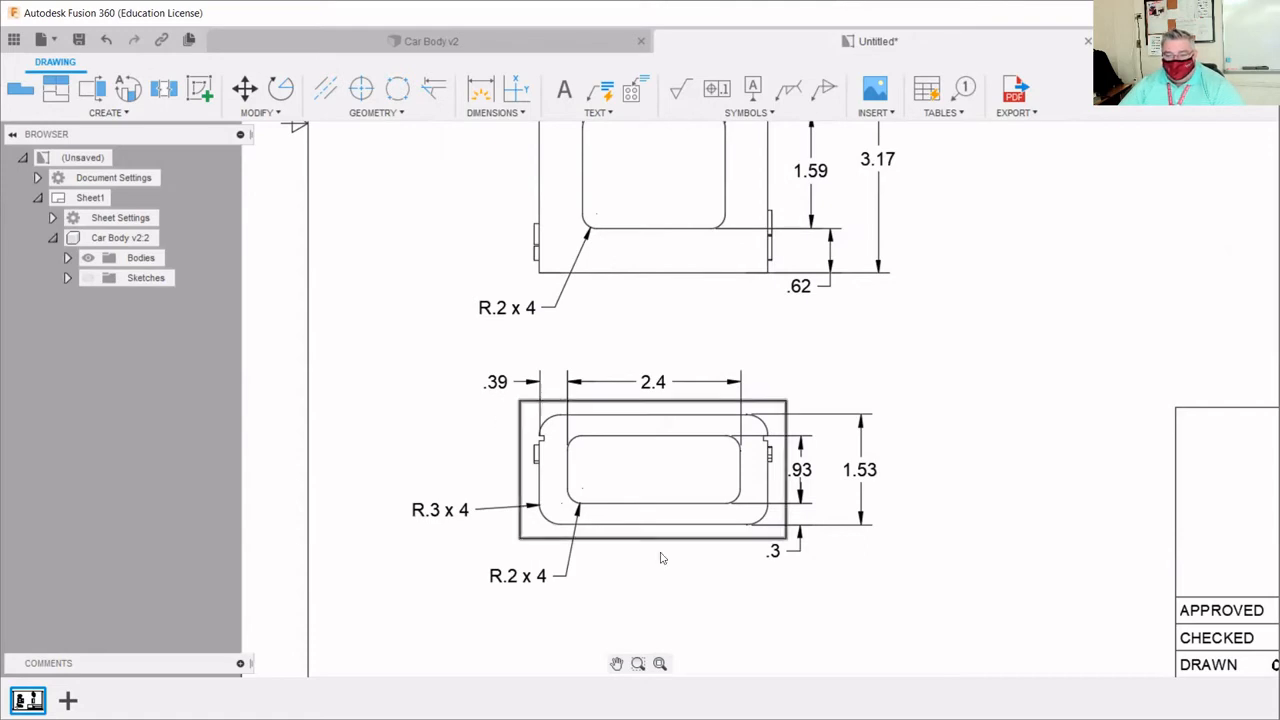
pyautogui.scroll(8, 525, 445)
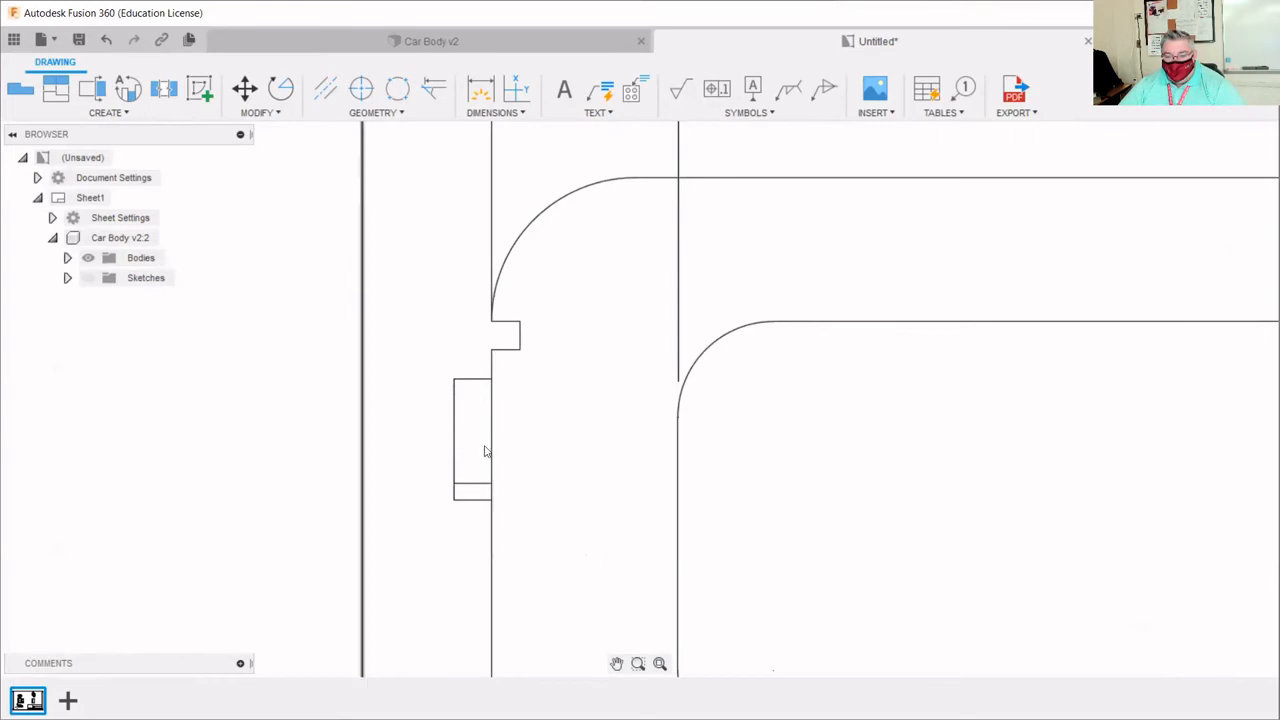
pyautogui.scroll(-3, 460, 478)
pyautogui.scroll(-5, 482, 497)
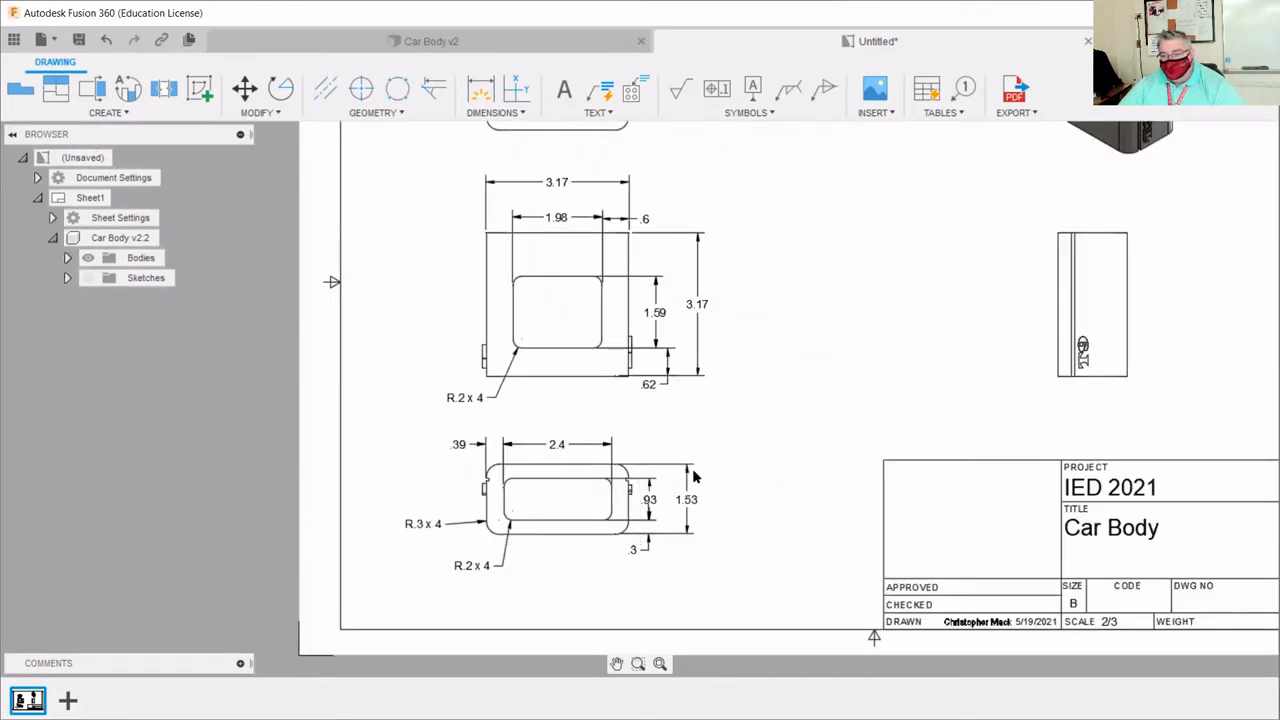
pyautogui.scroll(-5, 798, 432)
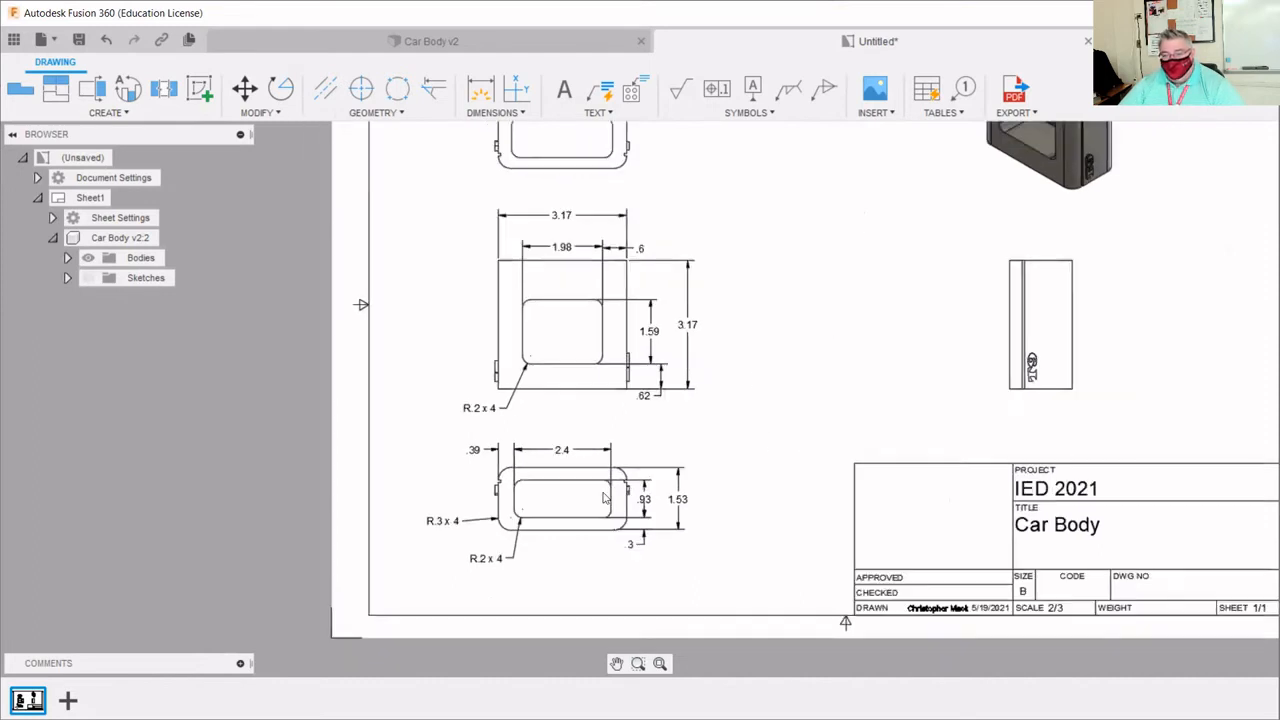
pyautogui.scroll(6, 727, 294)
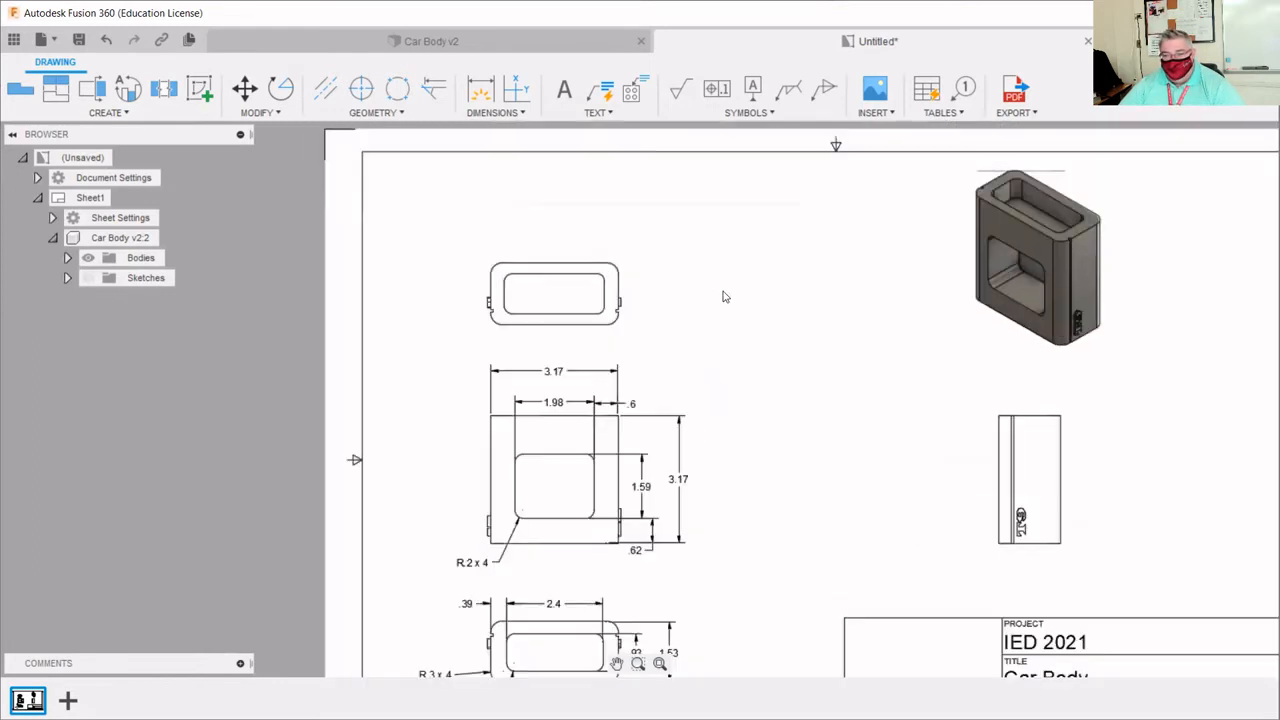
pyautogui.scroll(-3, 820, 329)
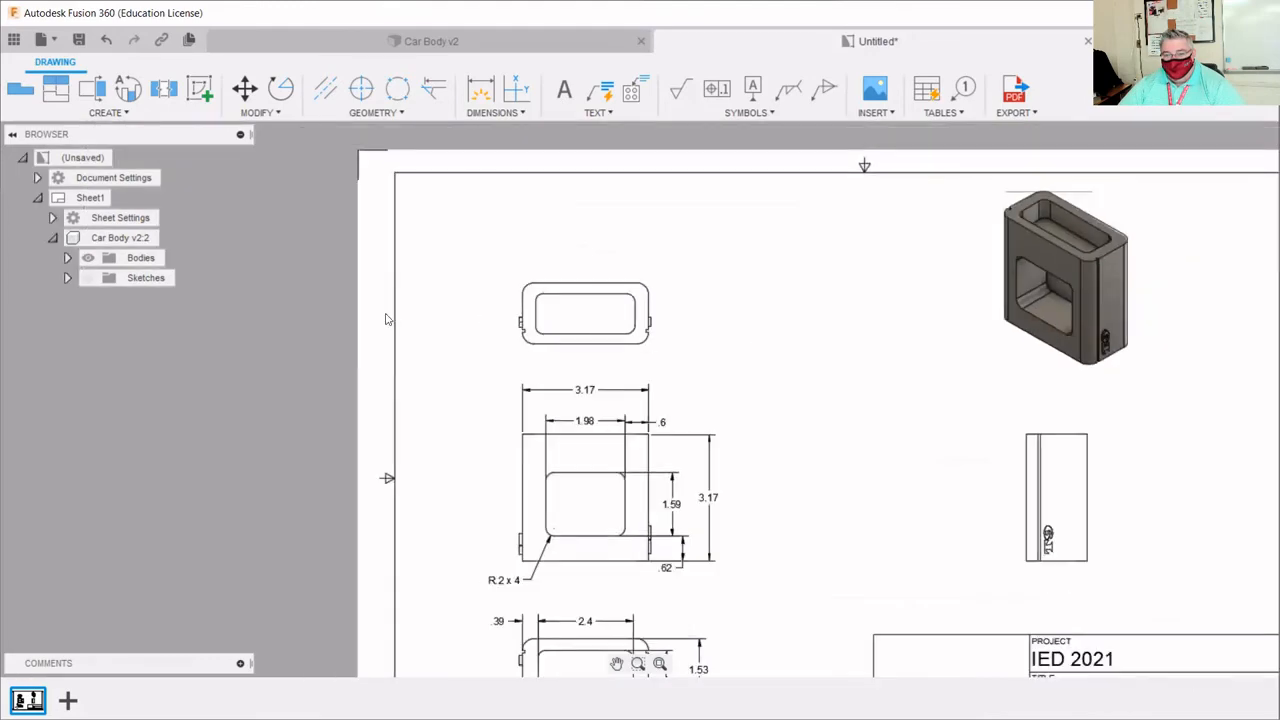
pyautogui.scroll(3, 495, 307)
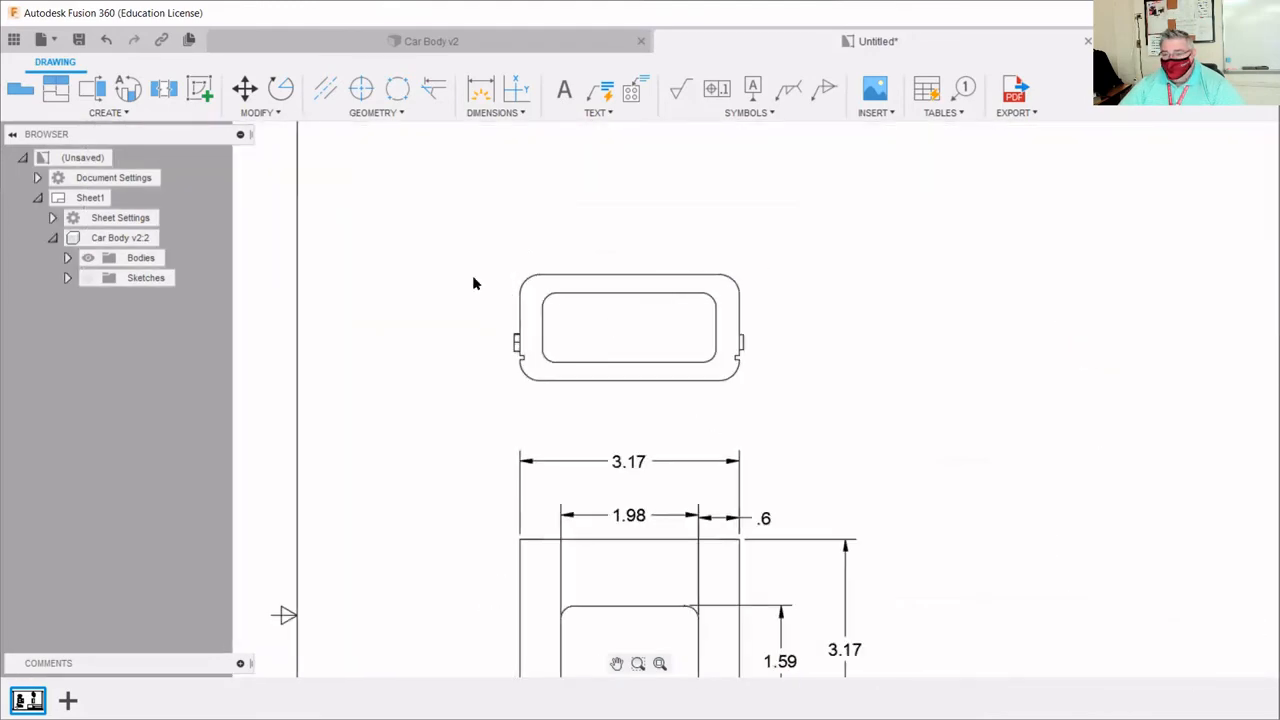
pyautogui.scroll(-5, 671, 406)
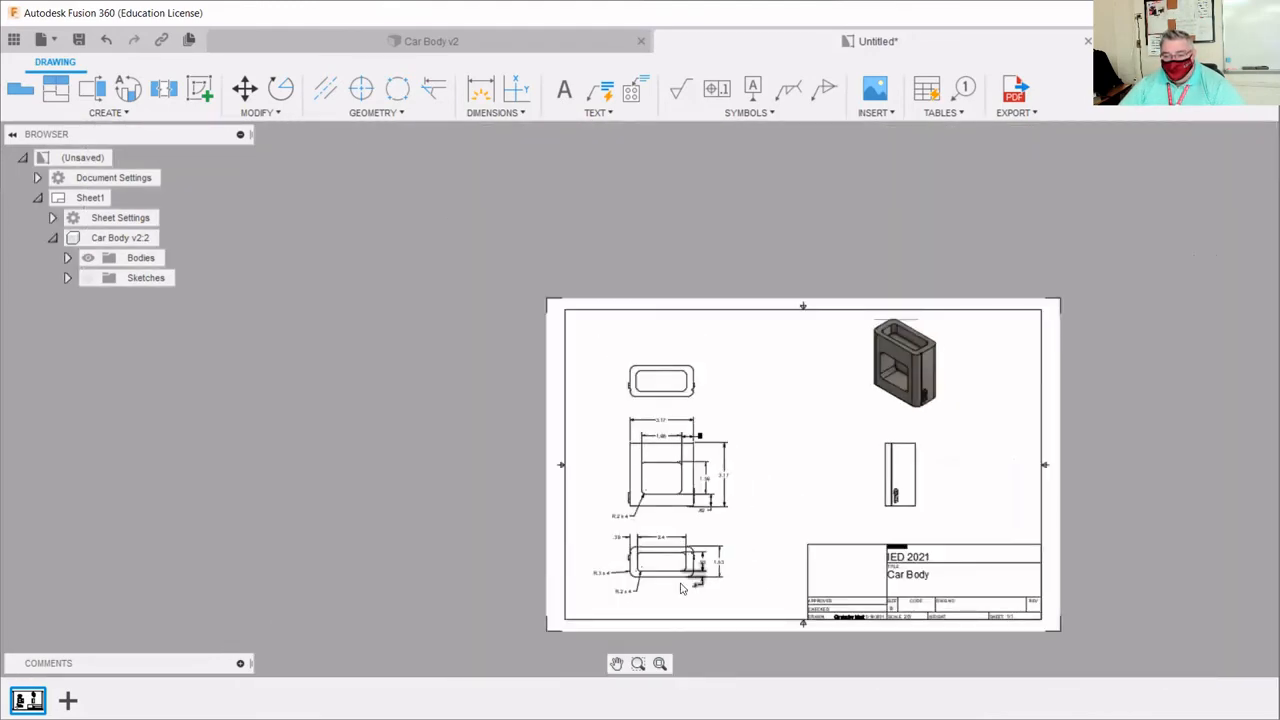
pyautogui.scroll(3, 680, 578)
pyautogui.scroll(2, 678, 580)
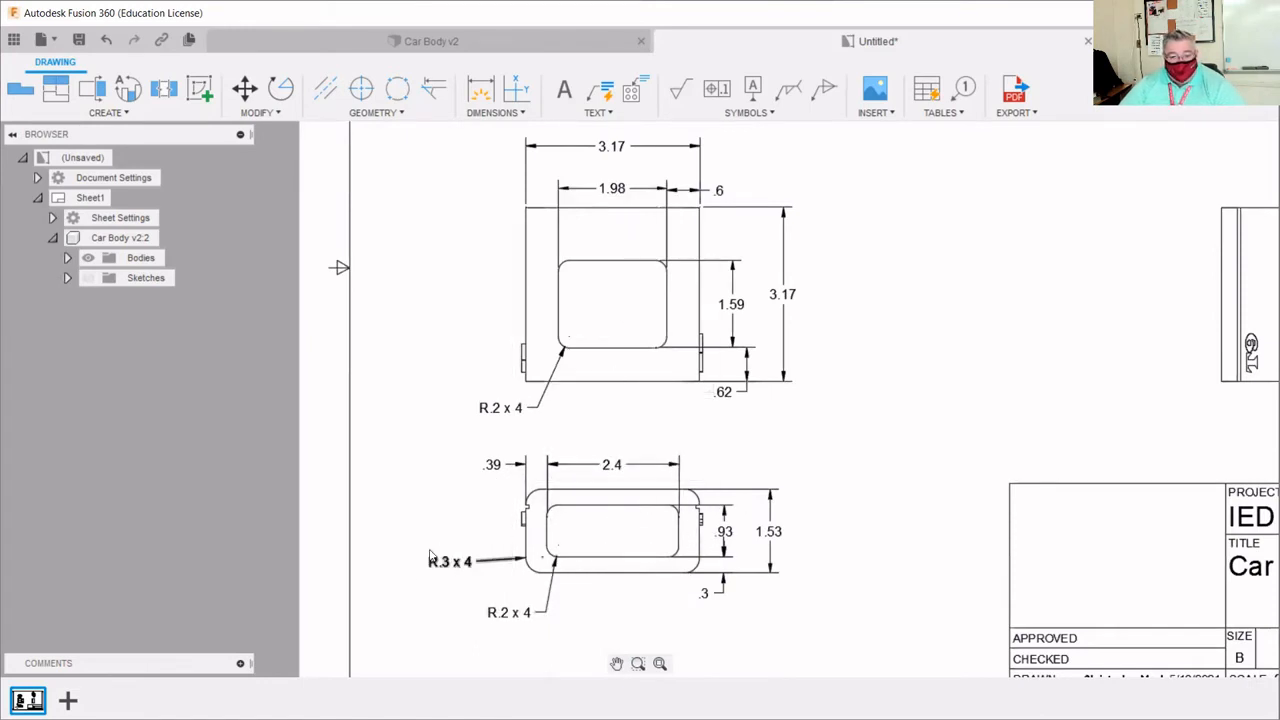
pyautogui.scroll(-6, 481, 564)
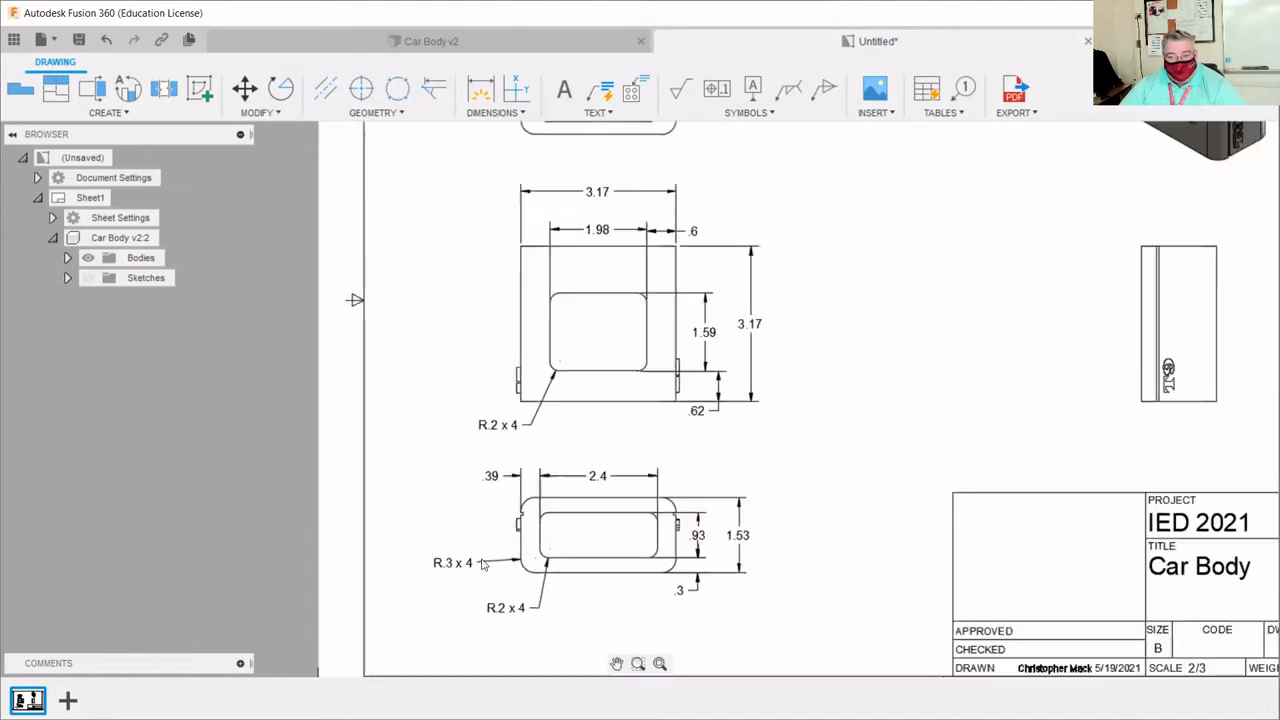
# - Dimension the inner opening's overall width in the top view, placing the dimension above the view
pyautogui.scroll(6, 508, 346)
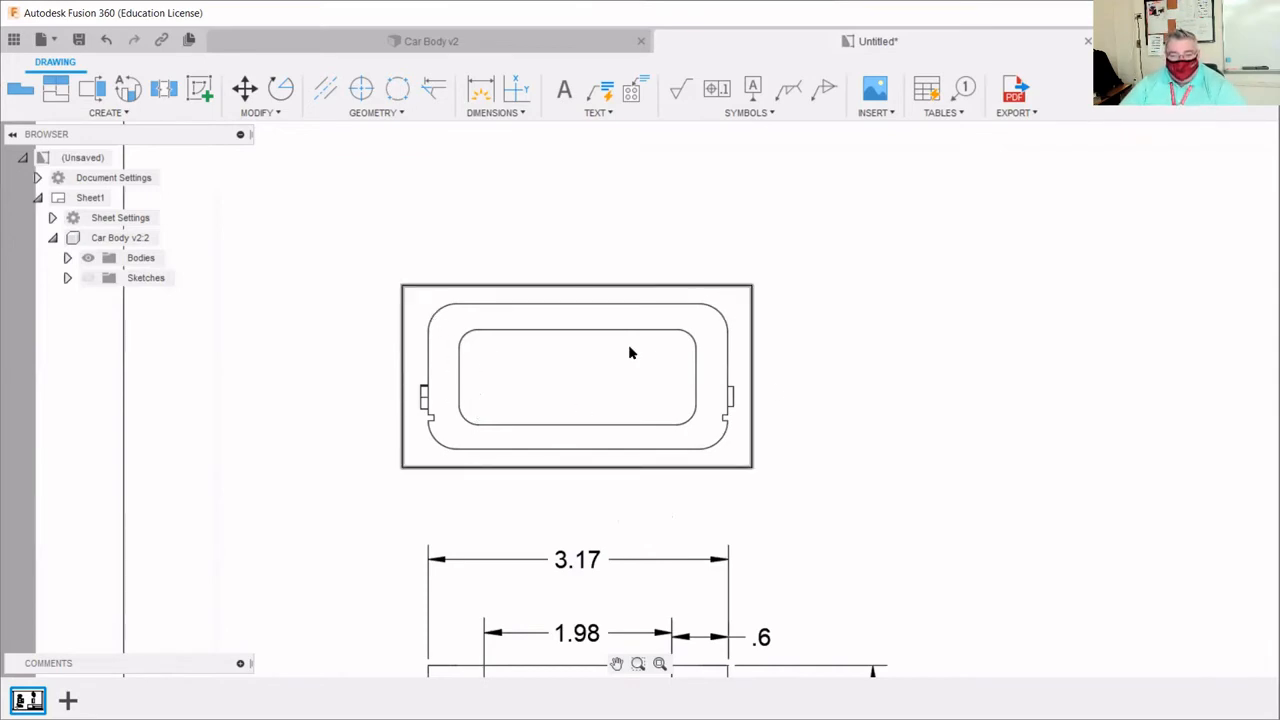
pyautogui.click(480, 88)
pyautogui.scroll(1, 605, 459)
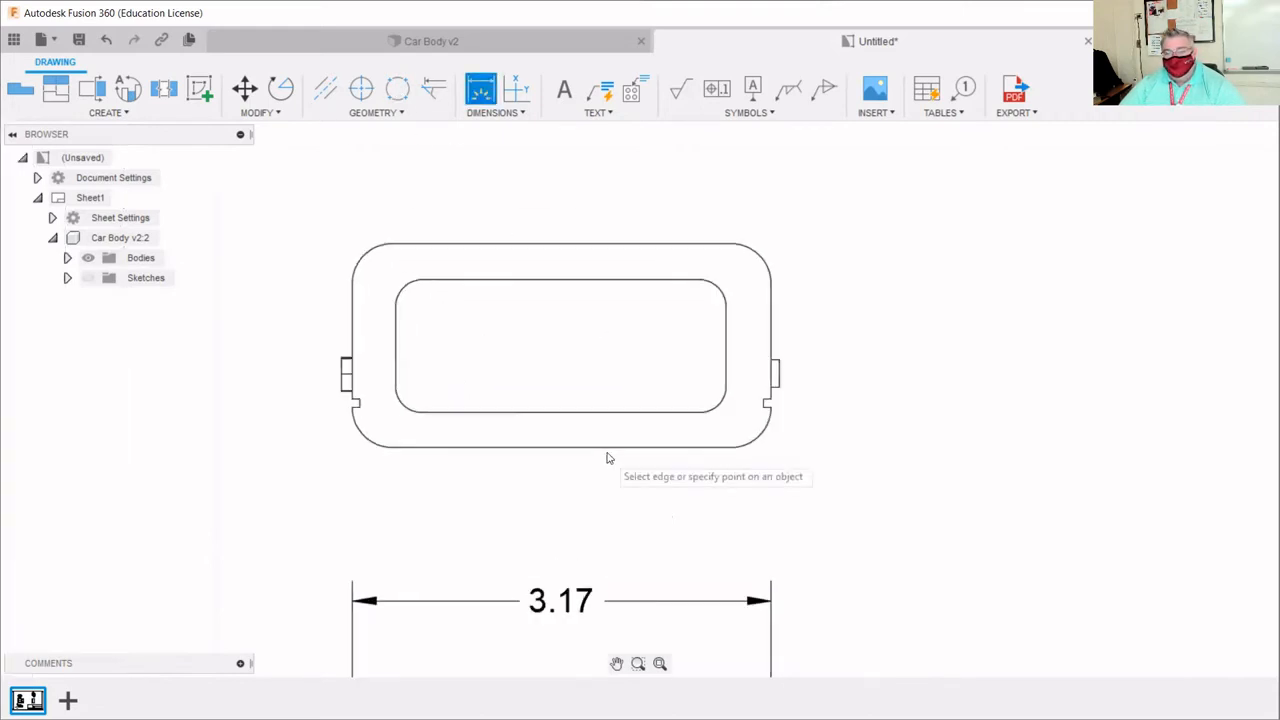
pyautogui.scroll(-2, 548, 373)
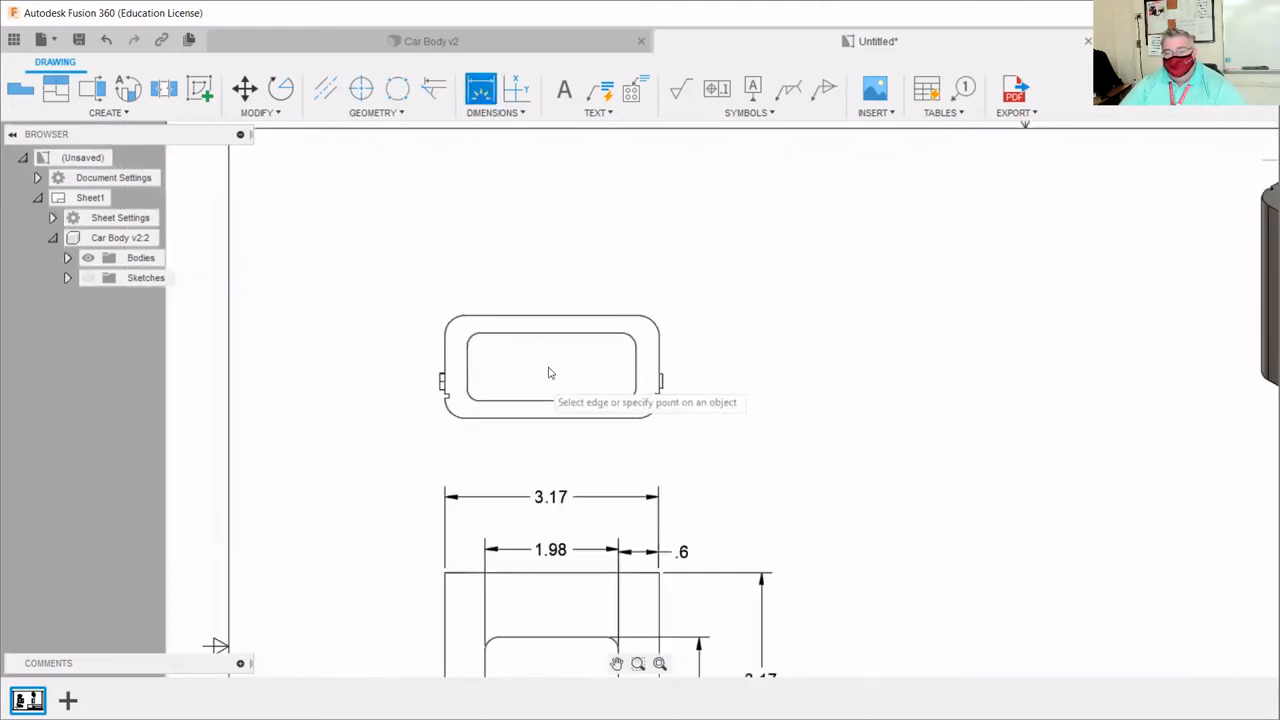
pyautogui.click(470, 368)
pyautogui.click(634, 370)
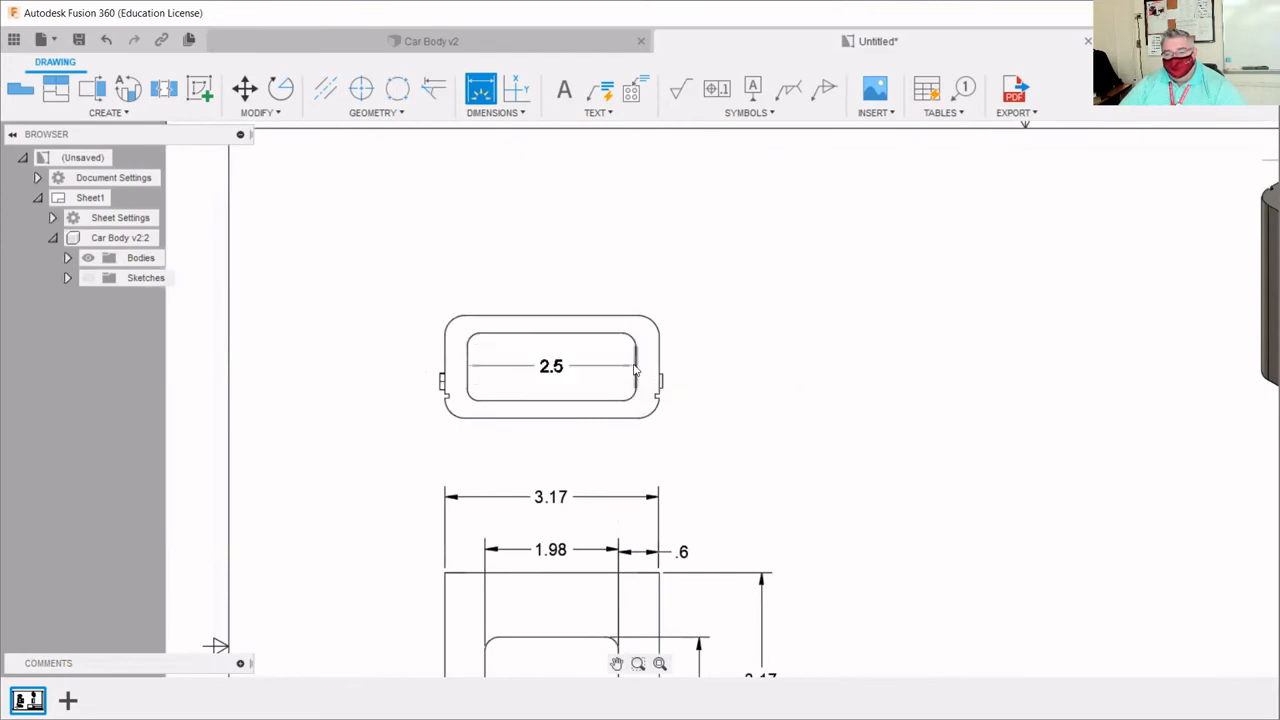
pyautogui.click(575, 264)
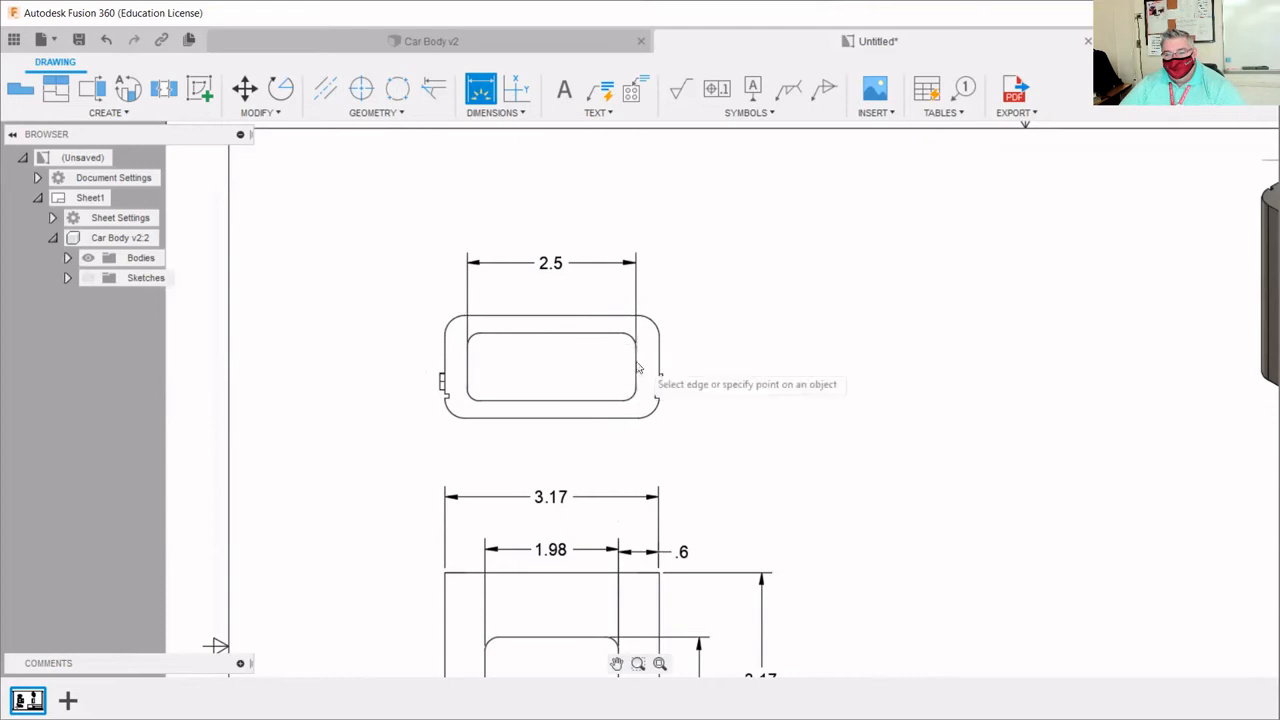
# - Dimension the gap between the opening's right edge and the body's right side in the top view, aligned with the width dimension
pyautogui.click(634, 366)
pyautogui.click(658, 368)
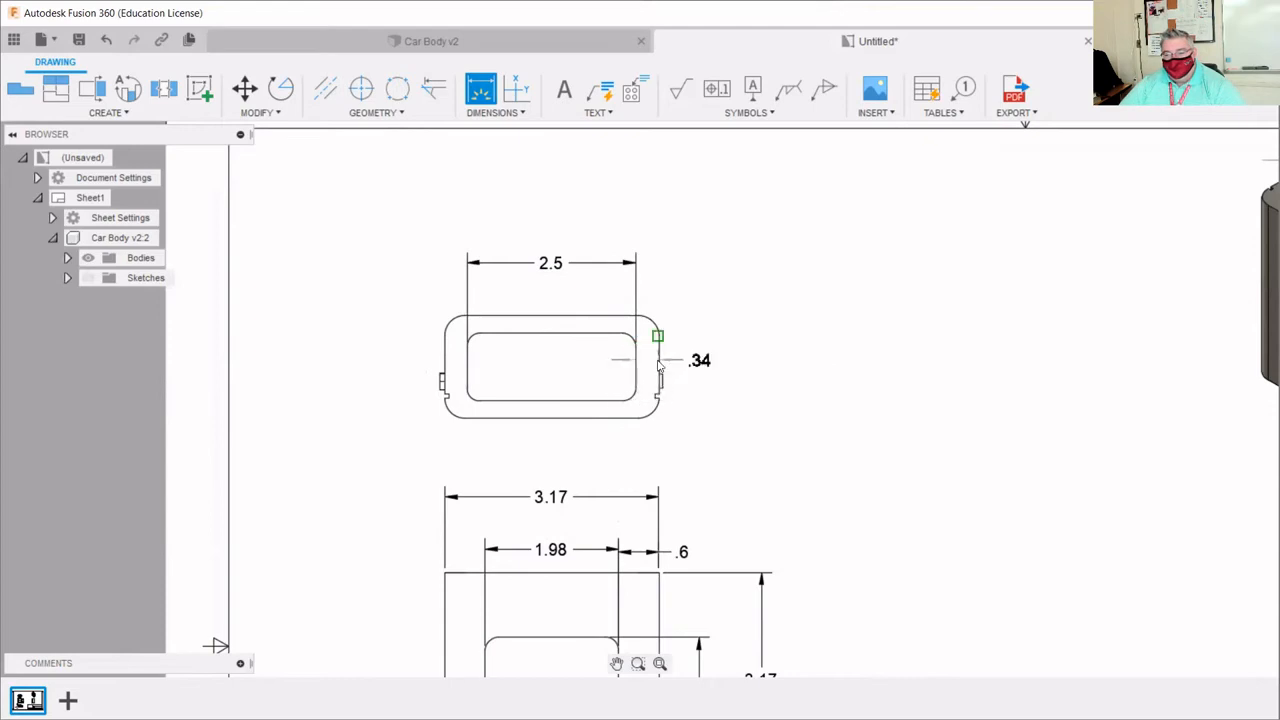
pyautogui.click(643, 271)
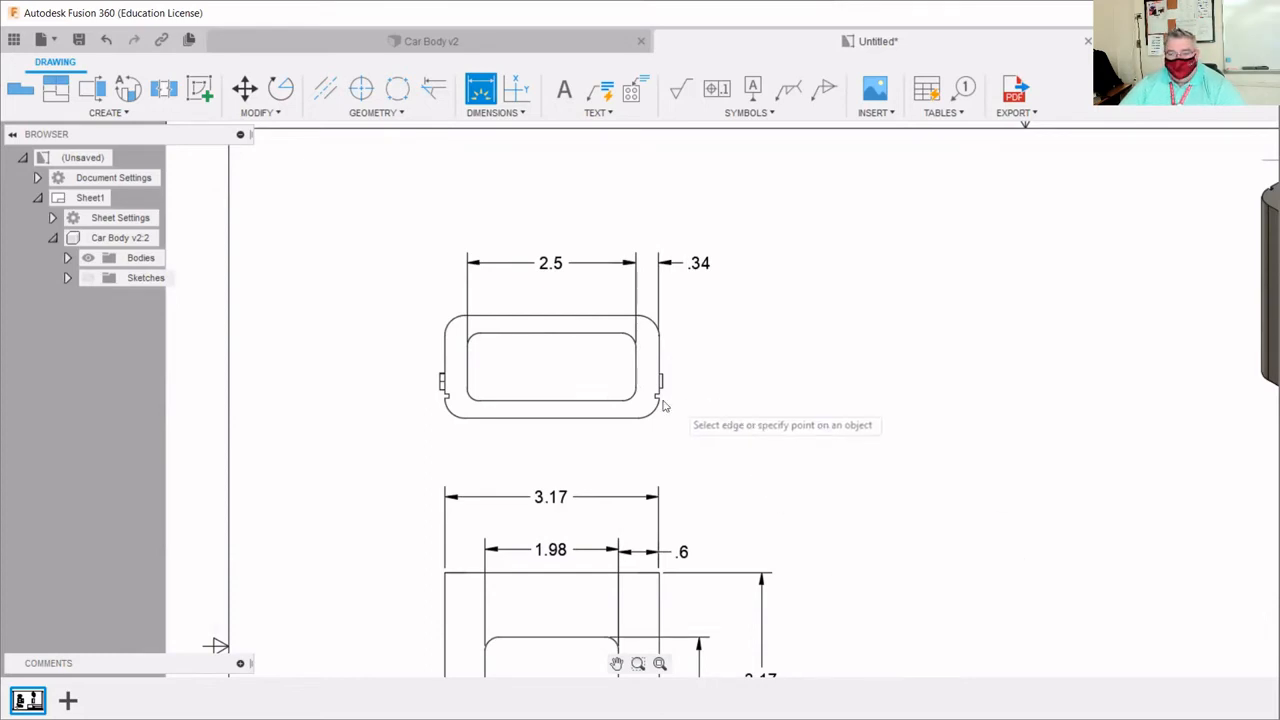
# - Dimension the gap between the opening's lower edge and the body's lower edge, placing it right of the top view
pyautogui.click(597, 401)
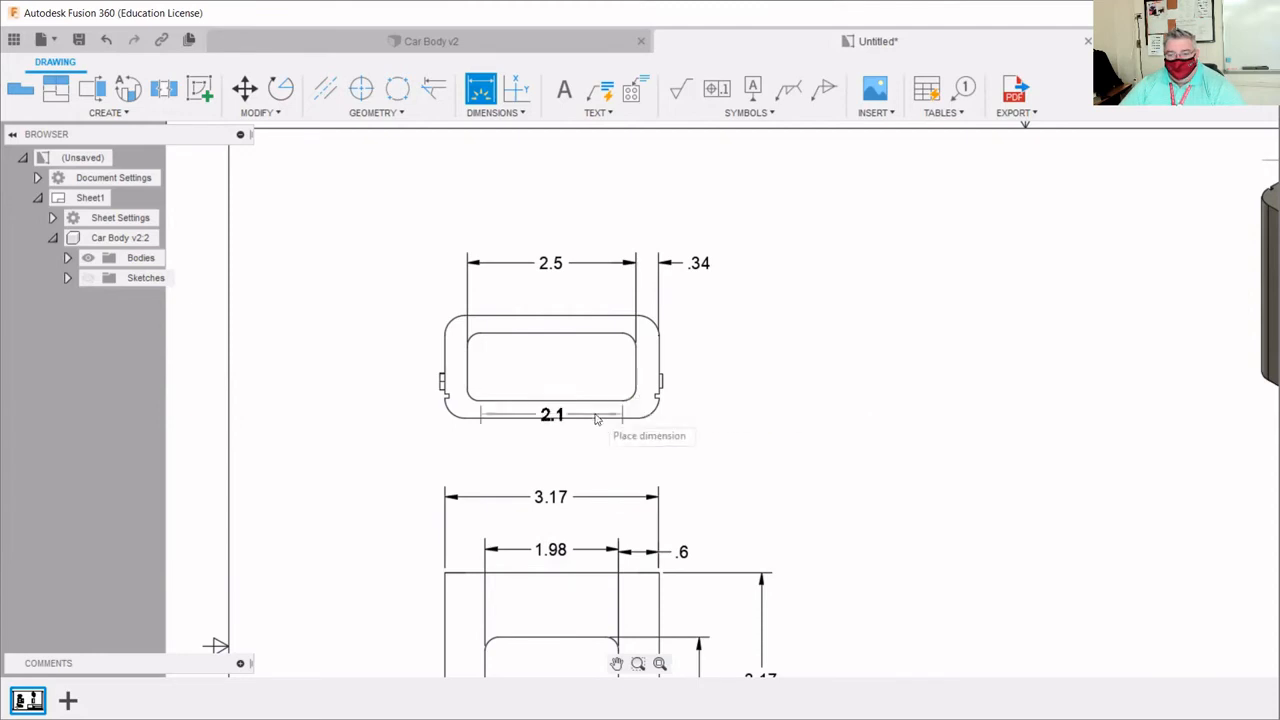
pyautogui.click(600, 417)
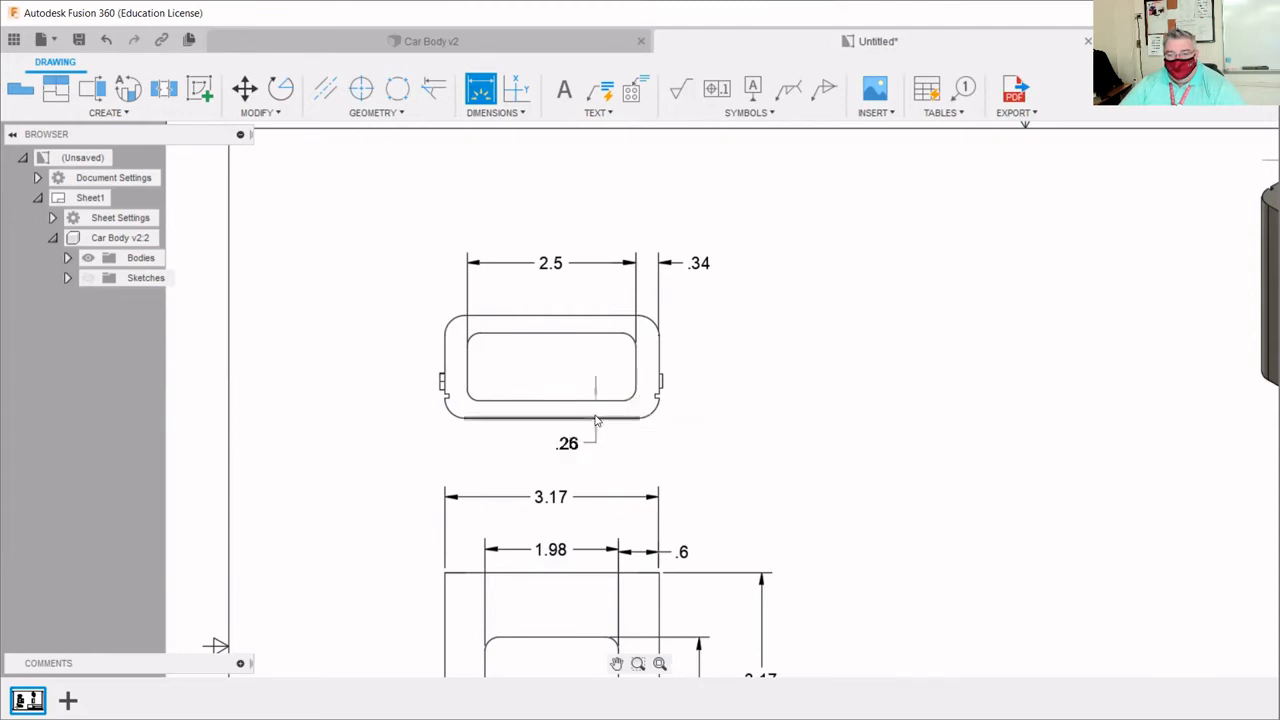
pyautogui.click(706, 419)
# - Dimension the inner opening's height in the top view, placing it to the right in line with the lower gap dimension
pyautogui.click(562, 336)
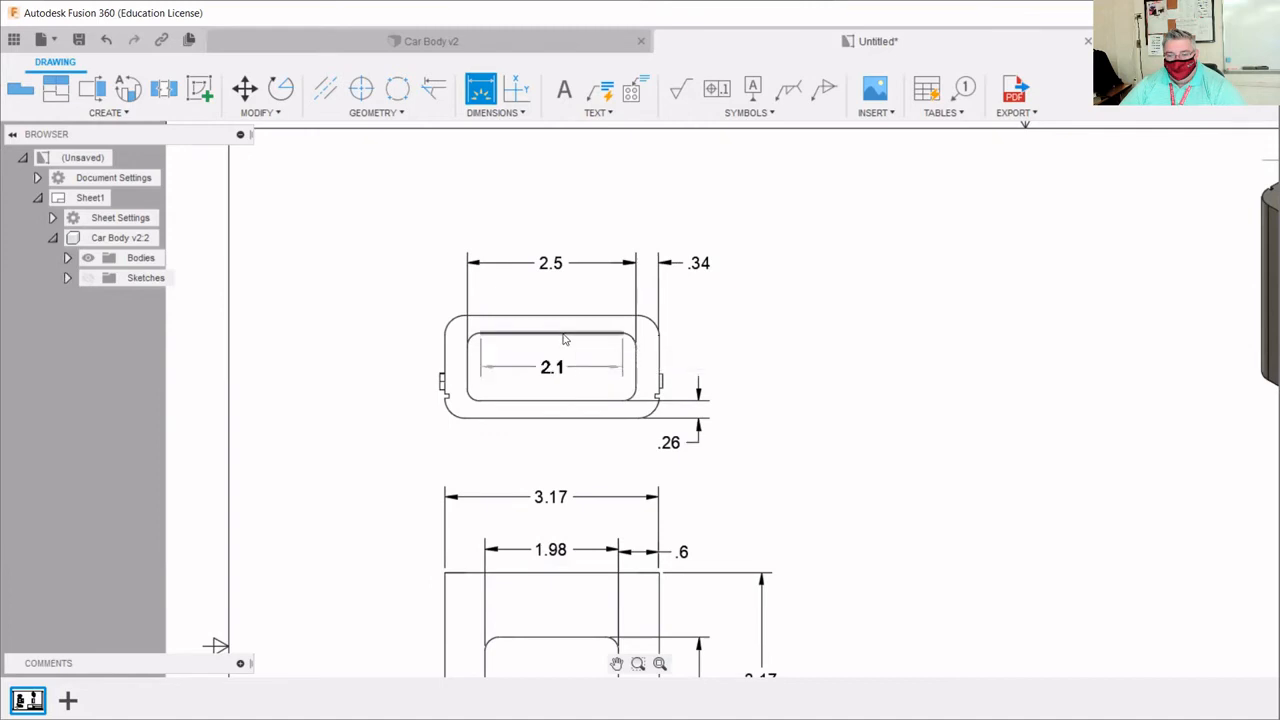
pyautogui.click(588, 401)
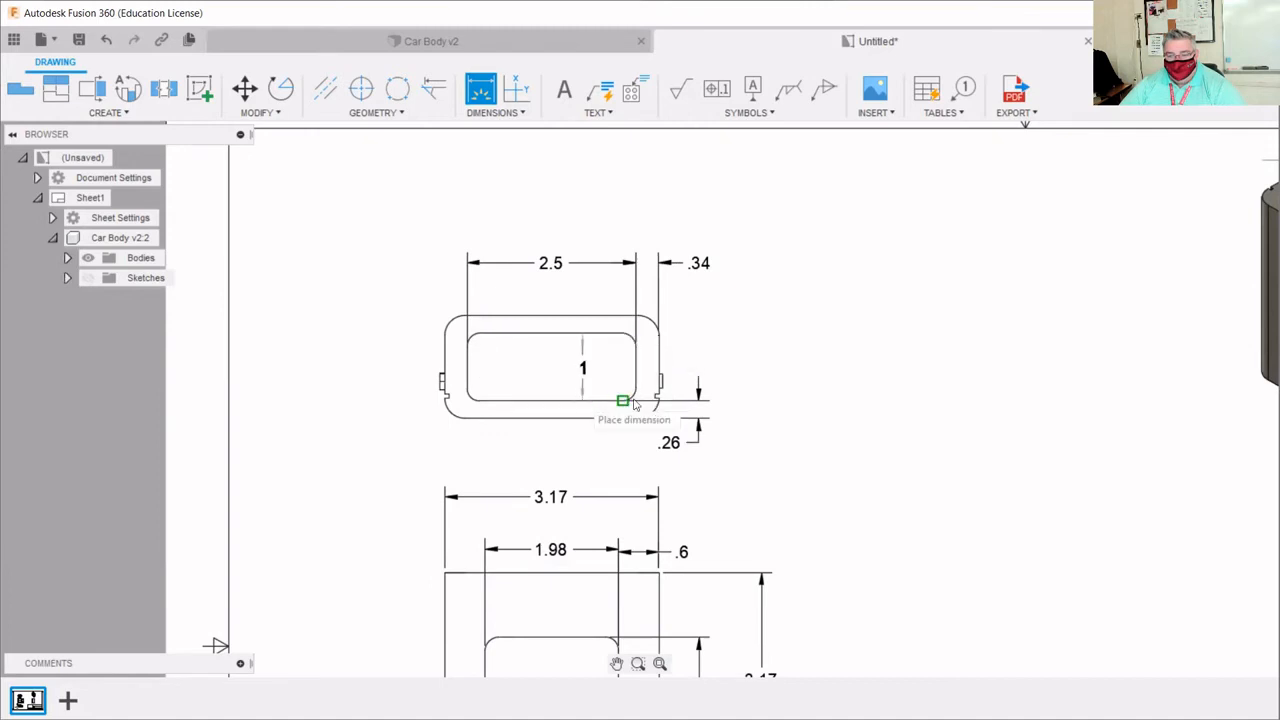
pyautogui.click(700, 398)
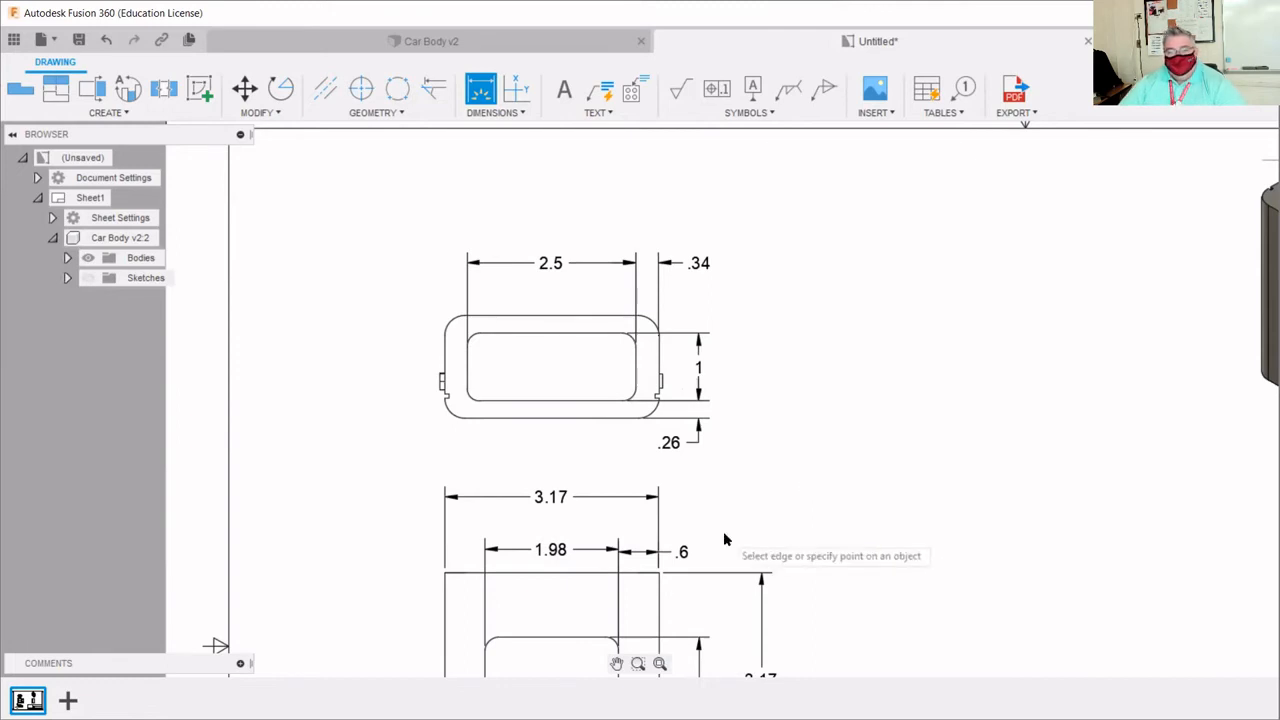
# - Examine the top, front and bottom views on the sheet to check which dimensions and radius notes are still missing
pyautogui.scroll(-1, 723, 531)
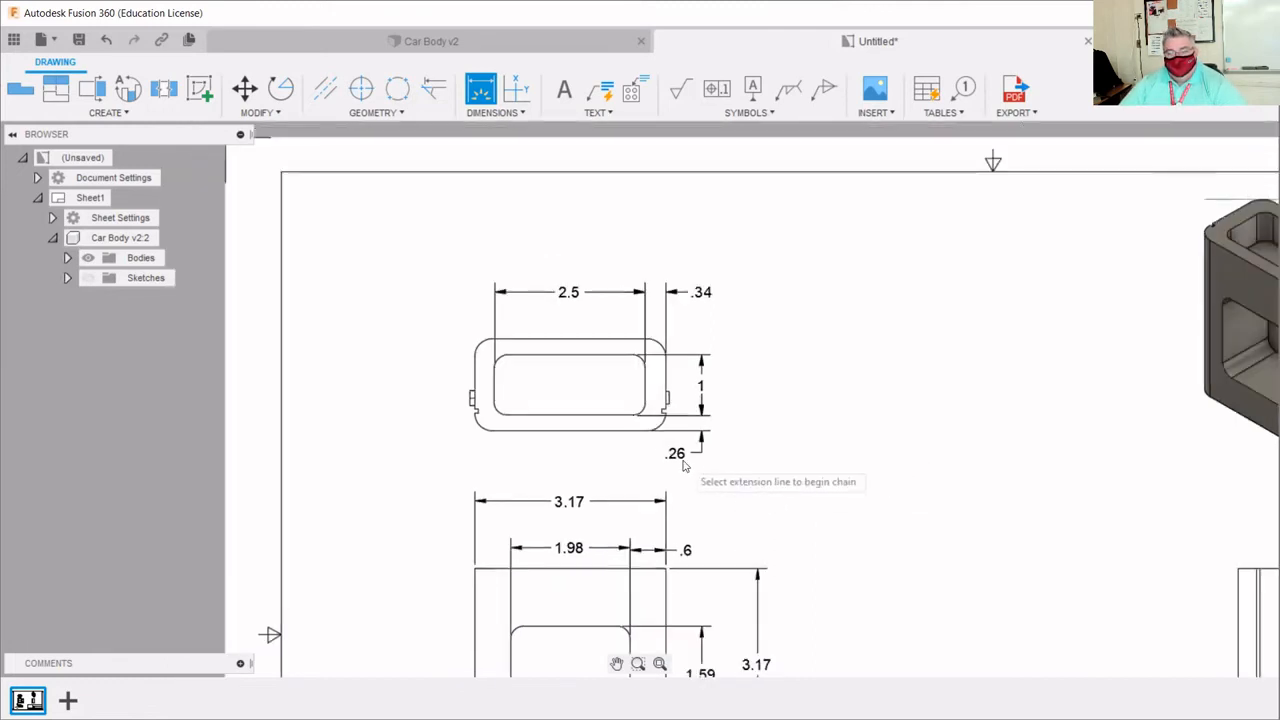
pyautogui.scroll(-3, 680, 466)
pyautogui.scroll(-1, 547, 374)
pyautogui.scroll(-2, 547, 374)
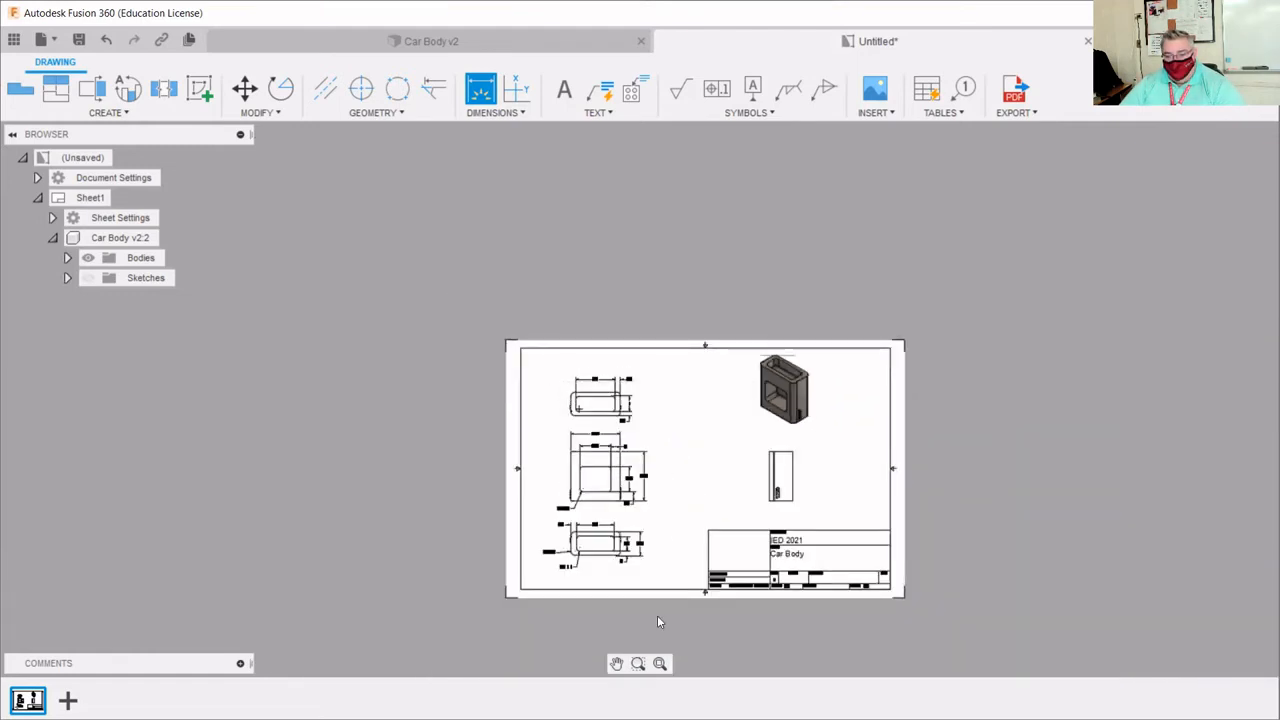
pyautogui.scroll(6, 655, 620)
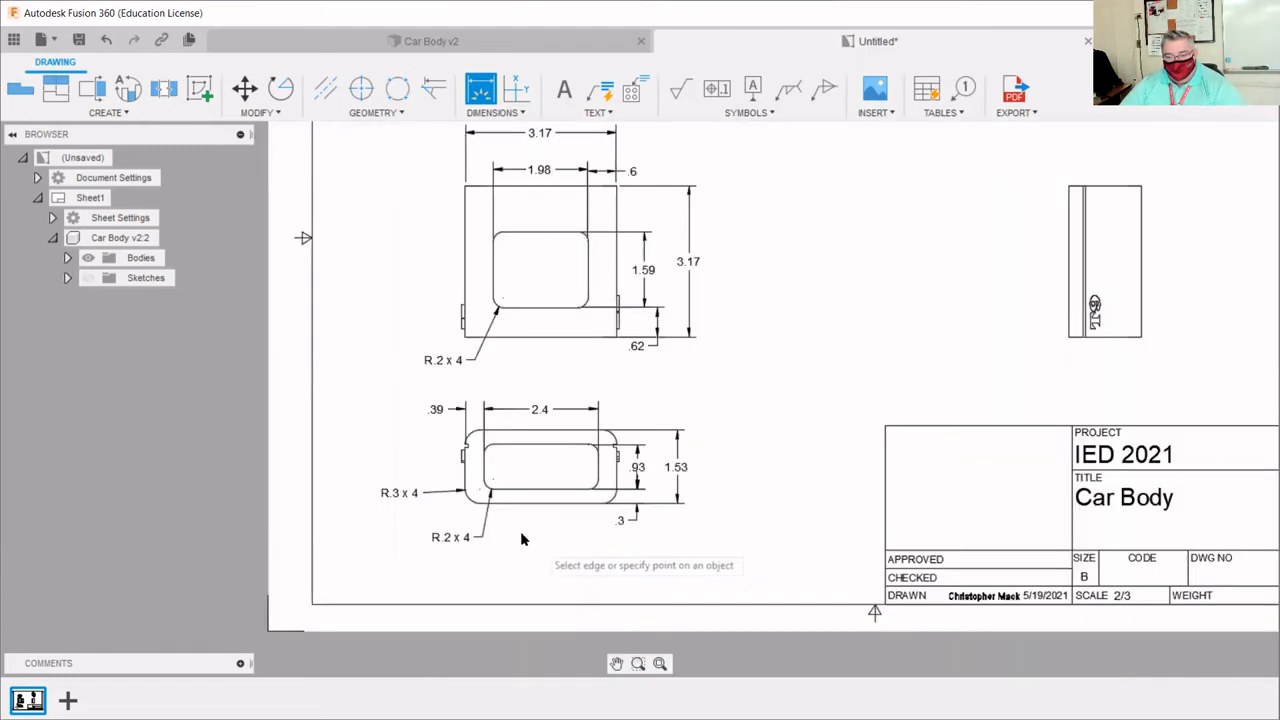
pyautogui.scroll(-1, 692, 528)
pyautogui.scroll(-2, 692, 528)
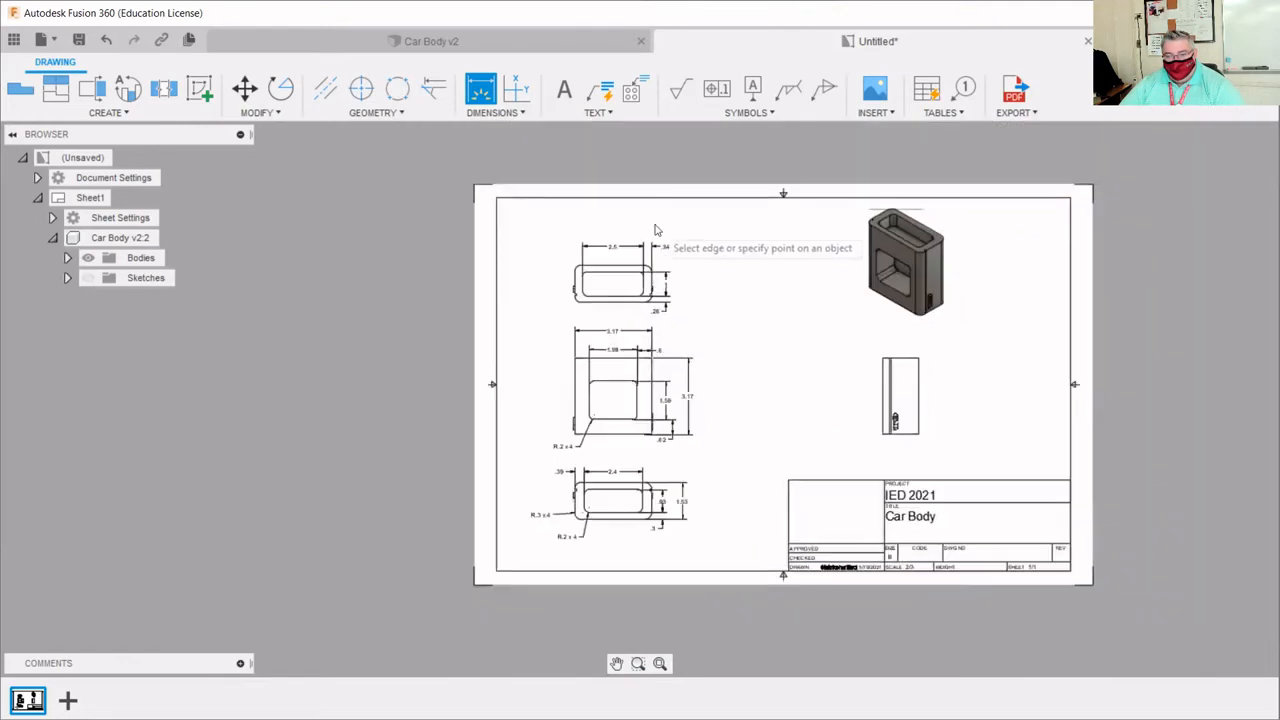
pyautogui.scroll(5, 654, 229)
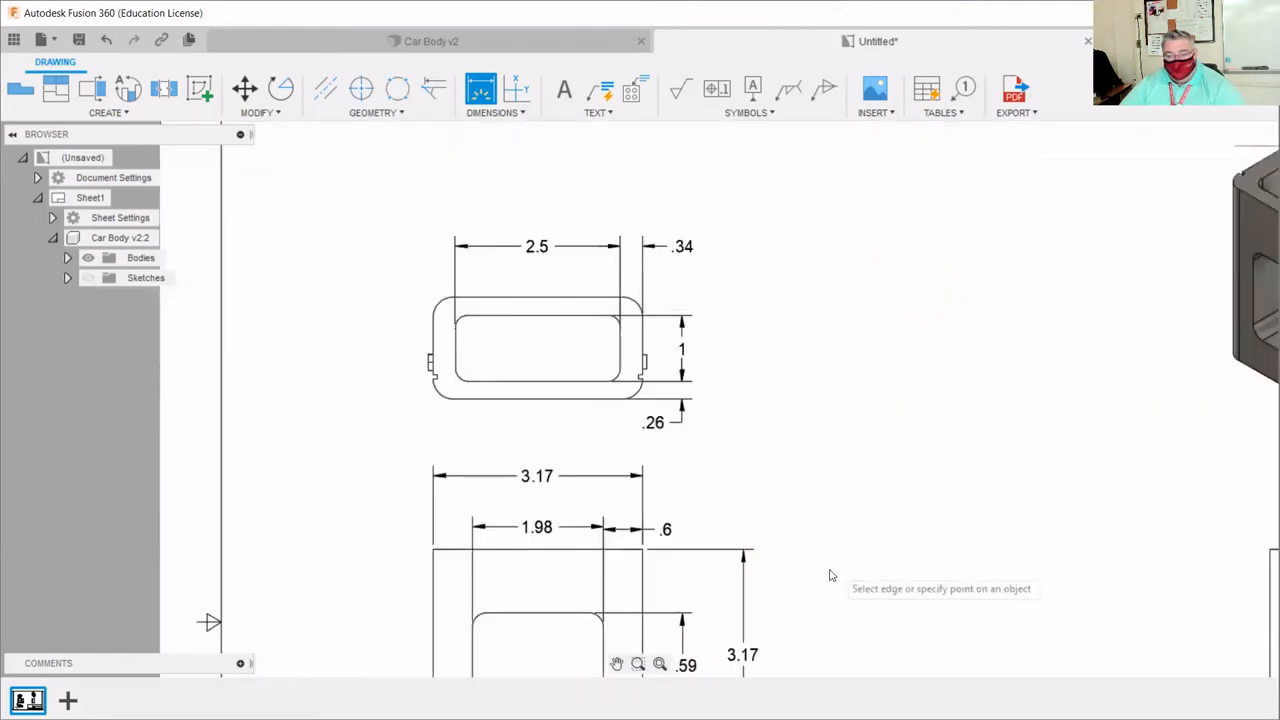
pyautogui.scroll(-2, 831, 571)
pyautogui.scroll(-1, 626, 363)
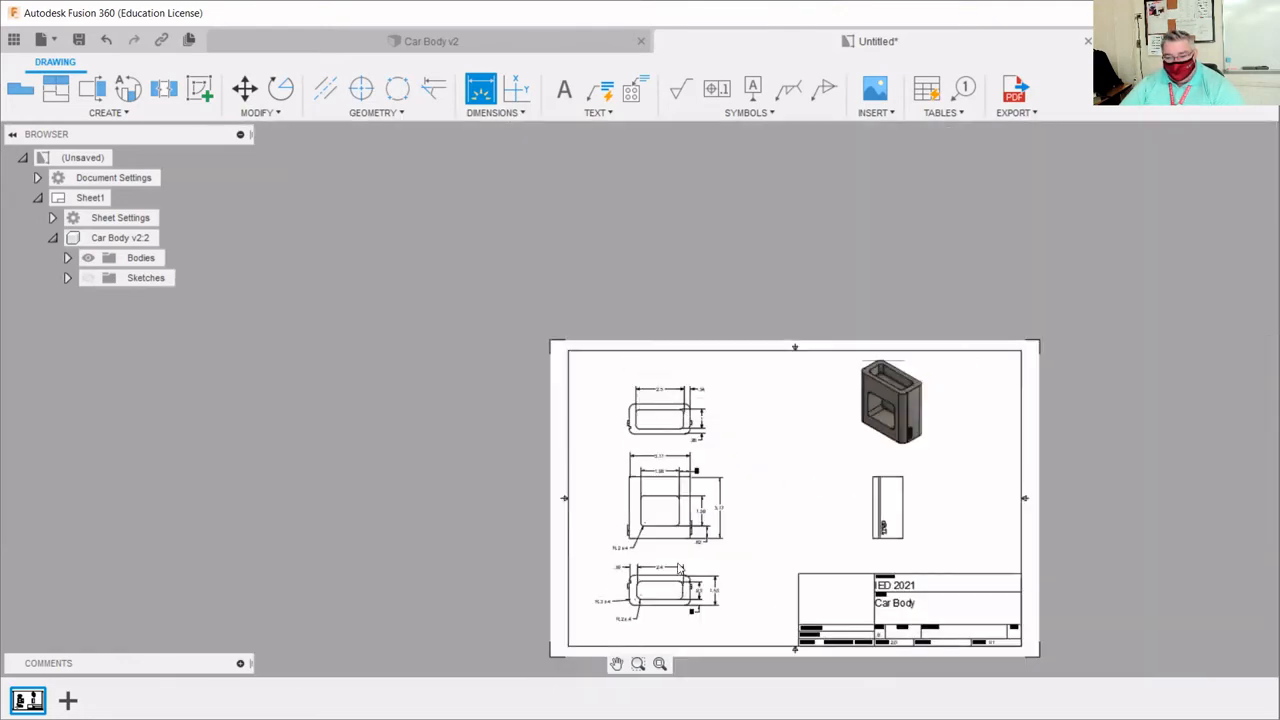
pyautogui.scroll(4, 755, 597)
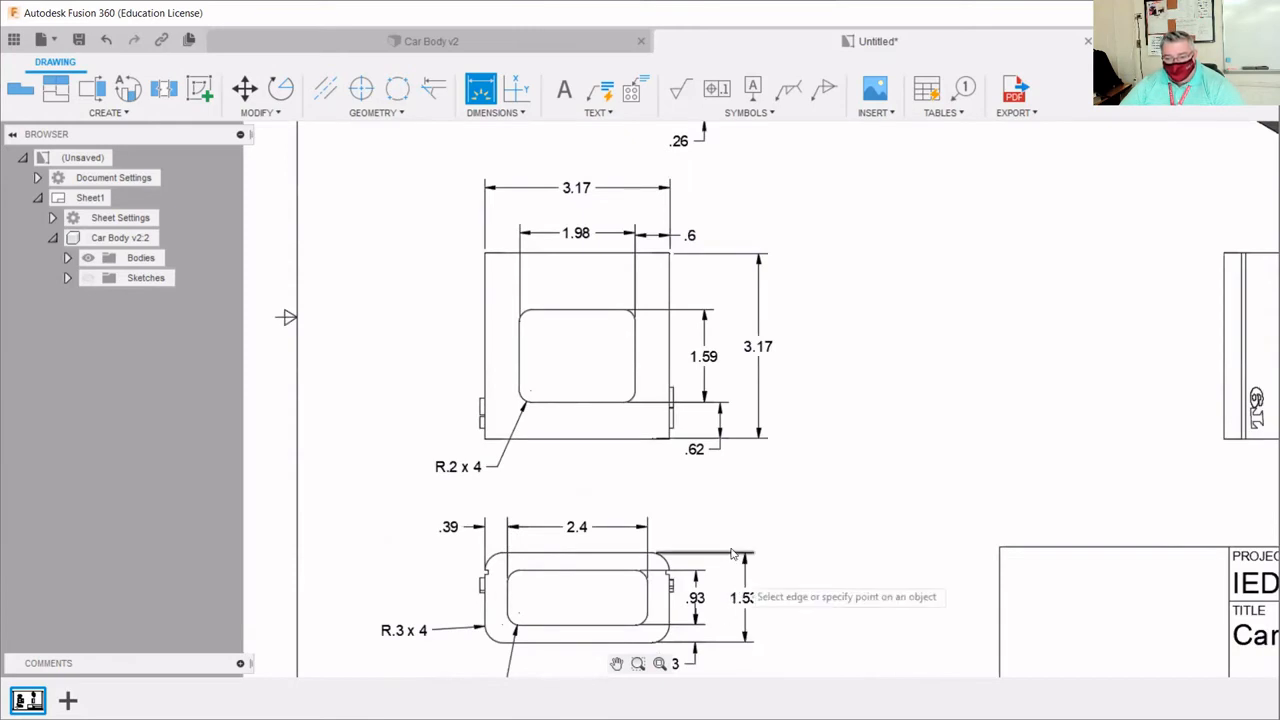
pyautogui.scroll(-2, 750, 597)
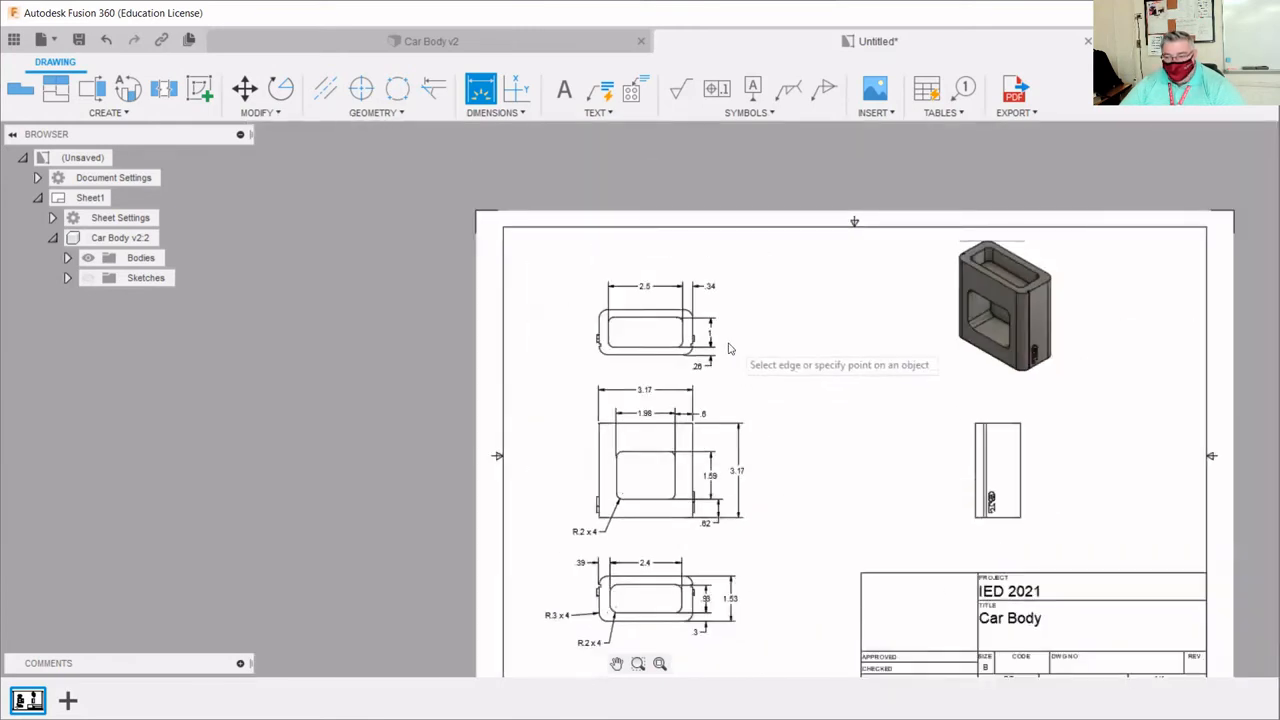
# - Add a radius dimension to the inner opening's lower-left corner in the top view, placing the note below and left of the body
pyautogui.scroll(3, 728, 348)
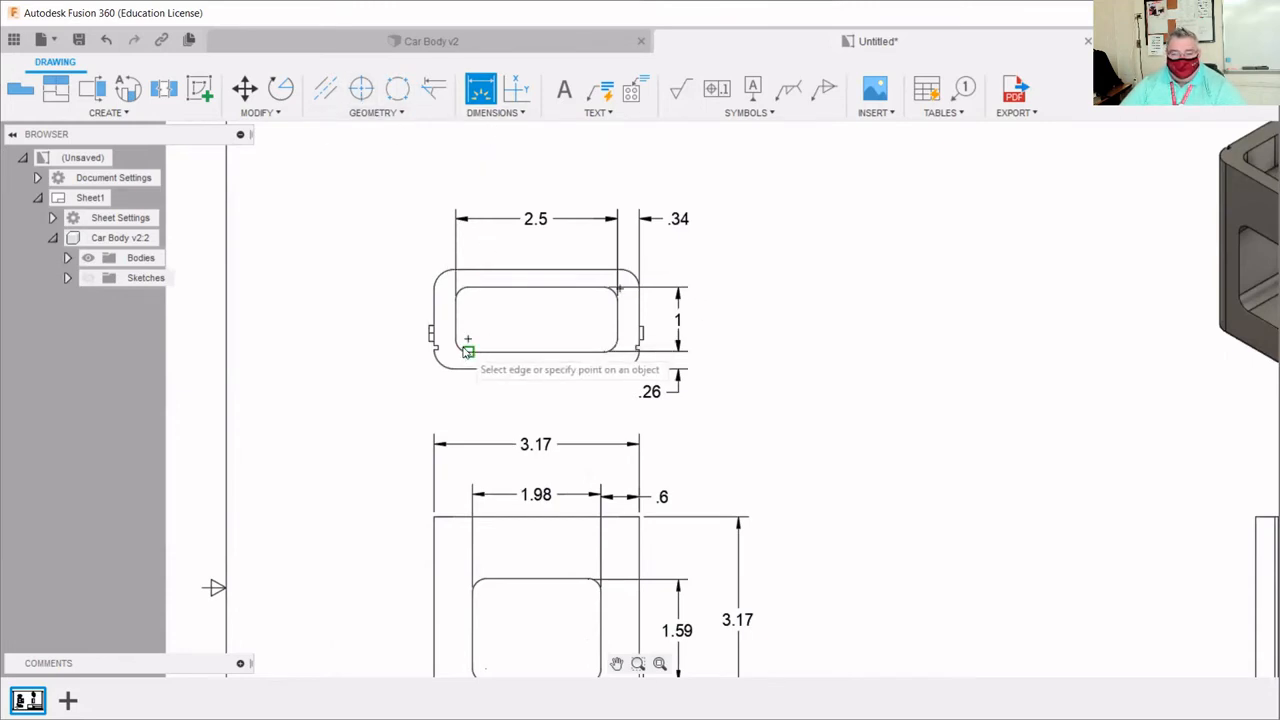
pyautogui.scroll(1, 466, 345)
pyautogui.scroll(2, 466, 348)
pyautogui.click(437, 362)
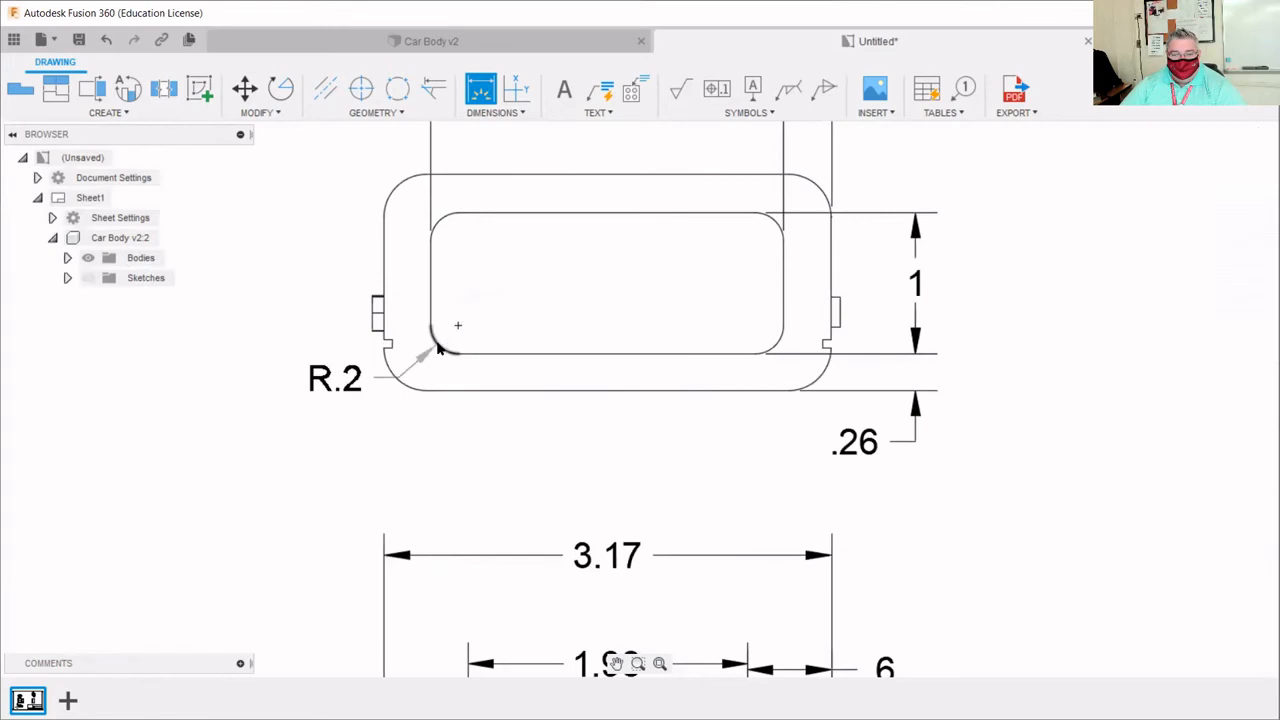
pyautogui.click(302, 459)
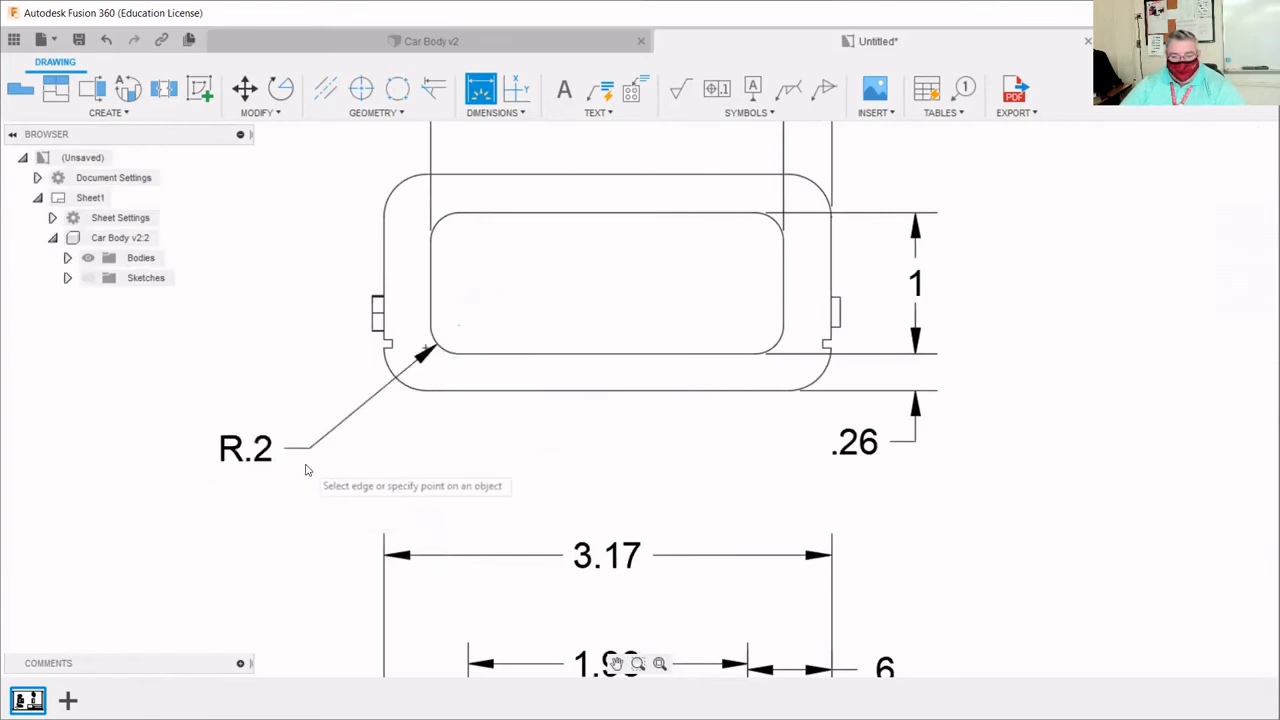
pyautogui.press('Escape')
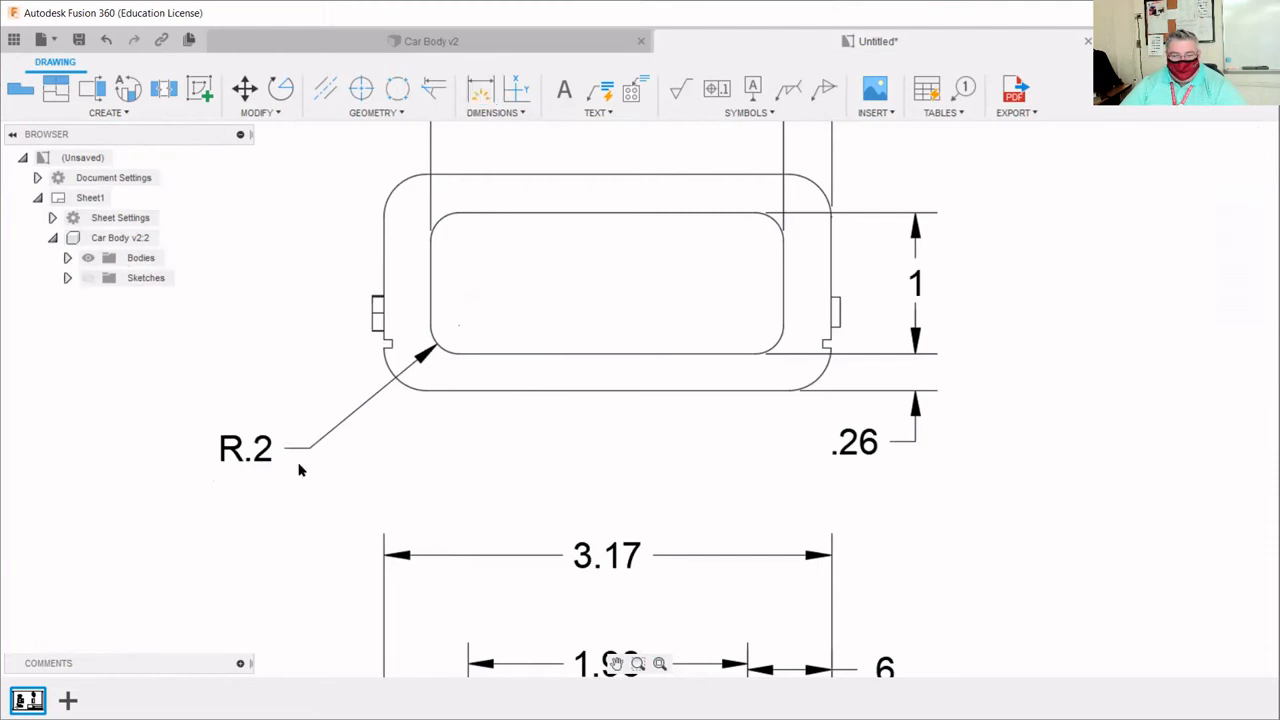
# - Append "x 4" to the top view's corner radius note
pyautogui.click(268, 462)
pyautogui.doubleClick(268, 460)
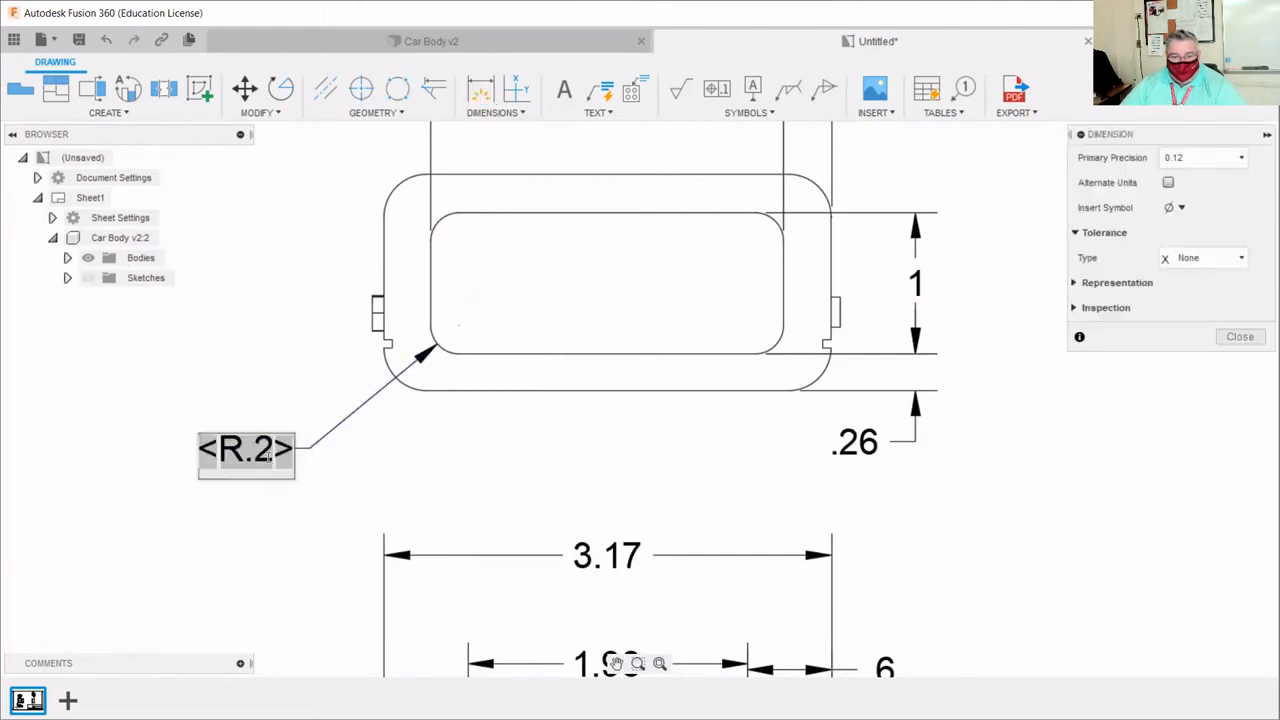
pyautogui.write('x 4')
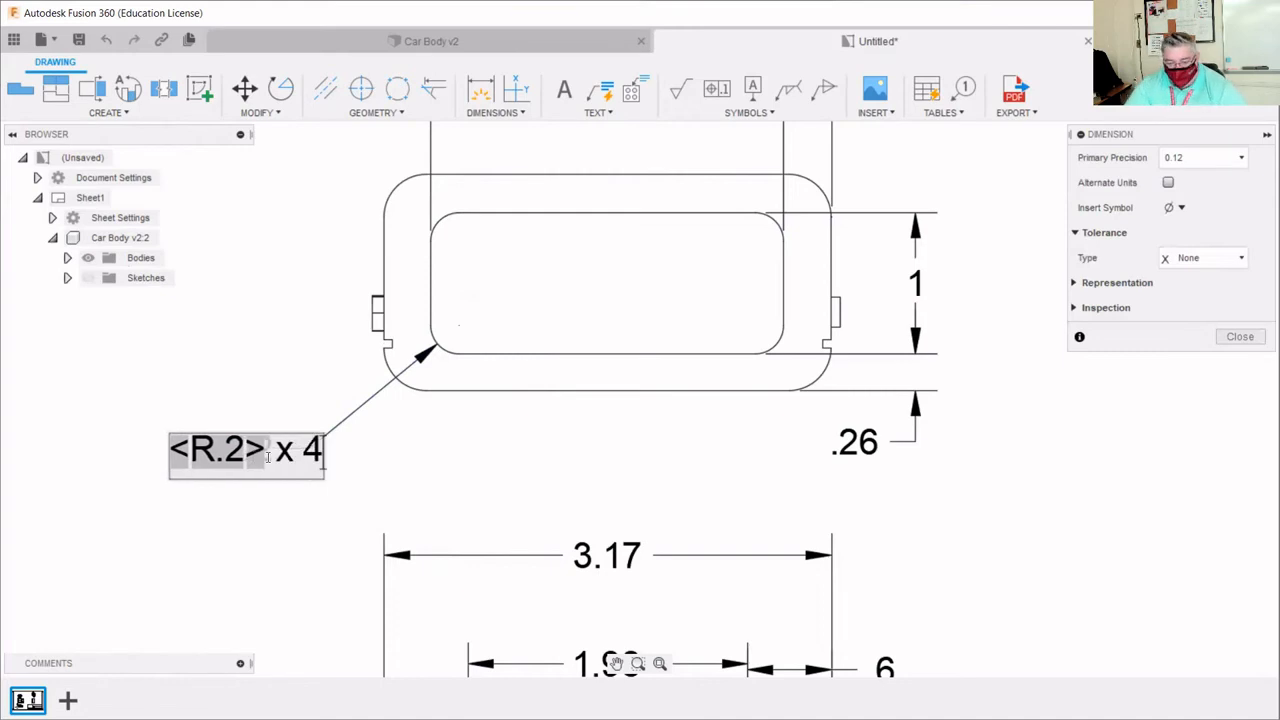
pyautogui.press('Return')
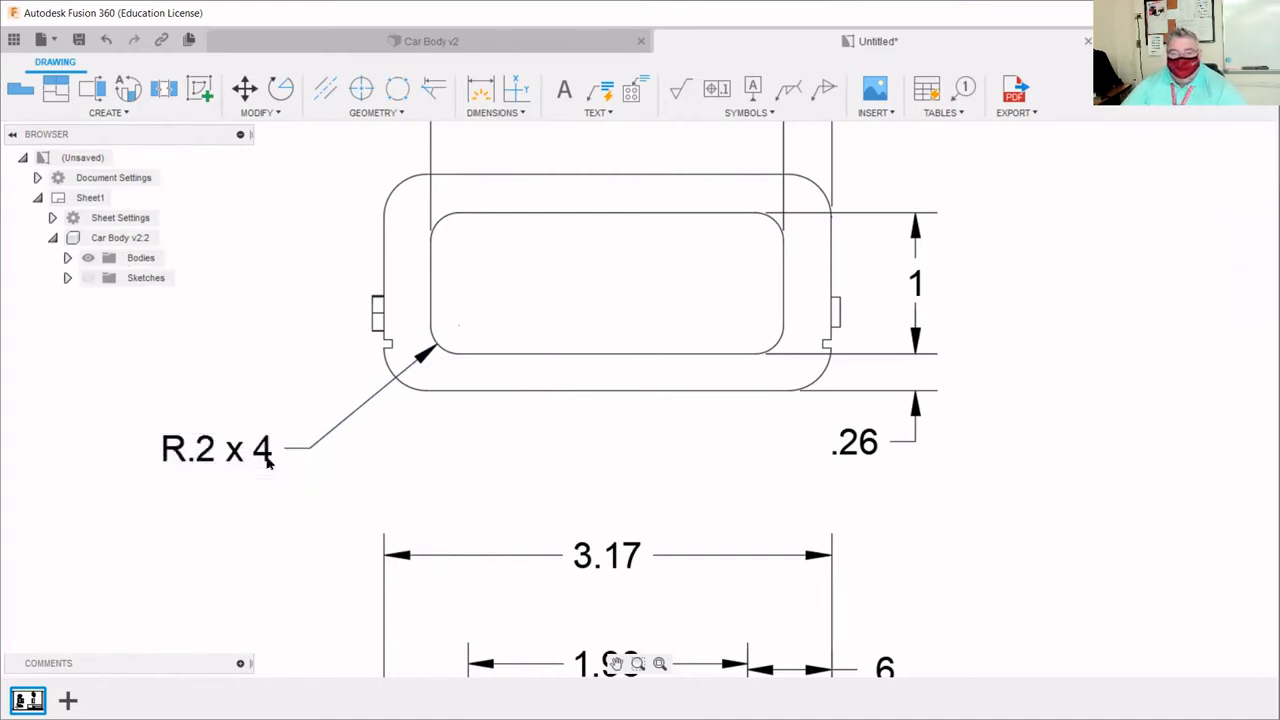
# - Delete the undimensioned right-side view located beneath the isometric view
pyautogui.scroll(-1, 747, 437)
pyautogui.scroll(-5, 745, 437)
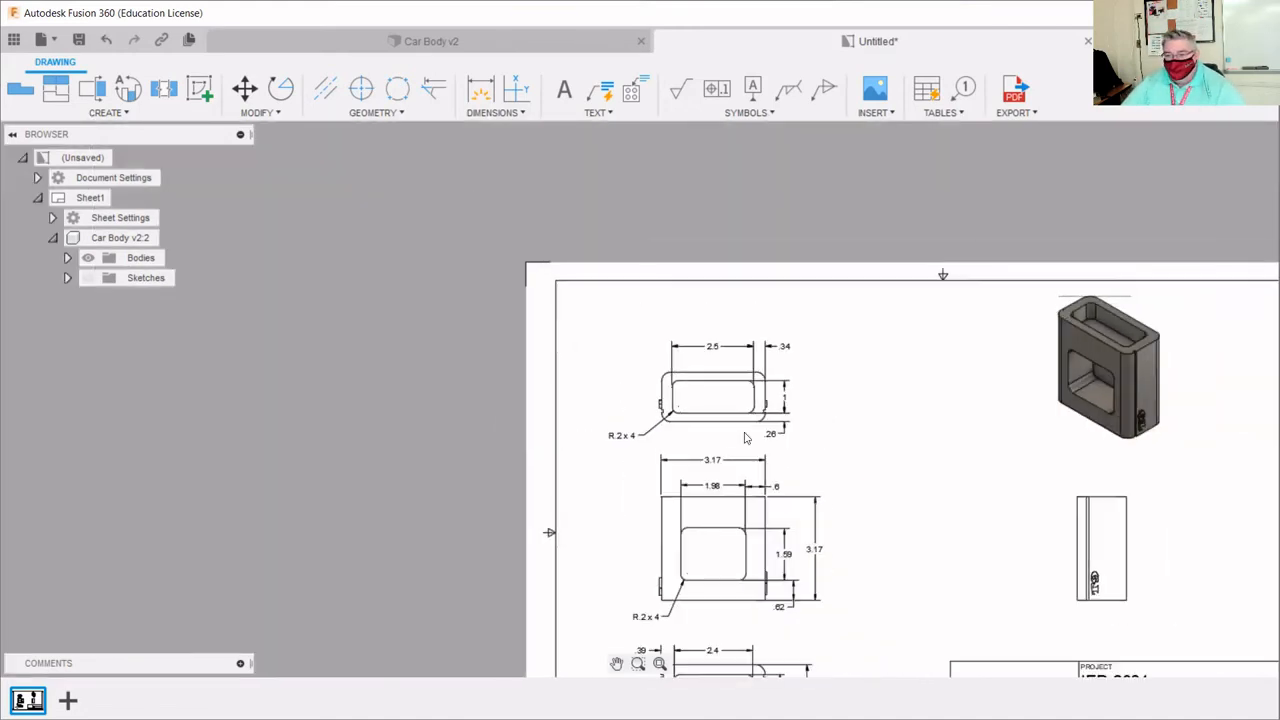
pyautogui.scroll(-3, 612, 322)
pyautogui.scroll(4, 722, 465)
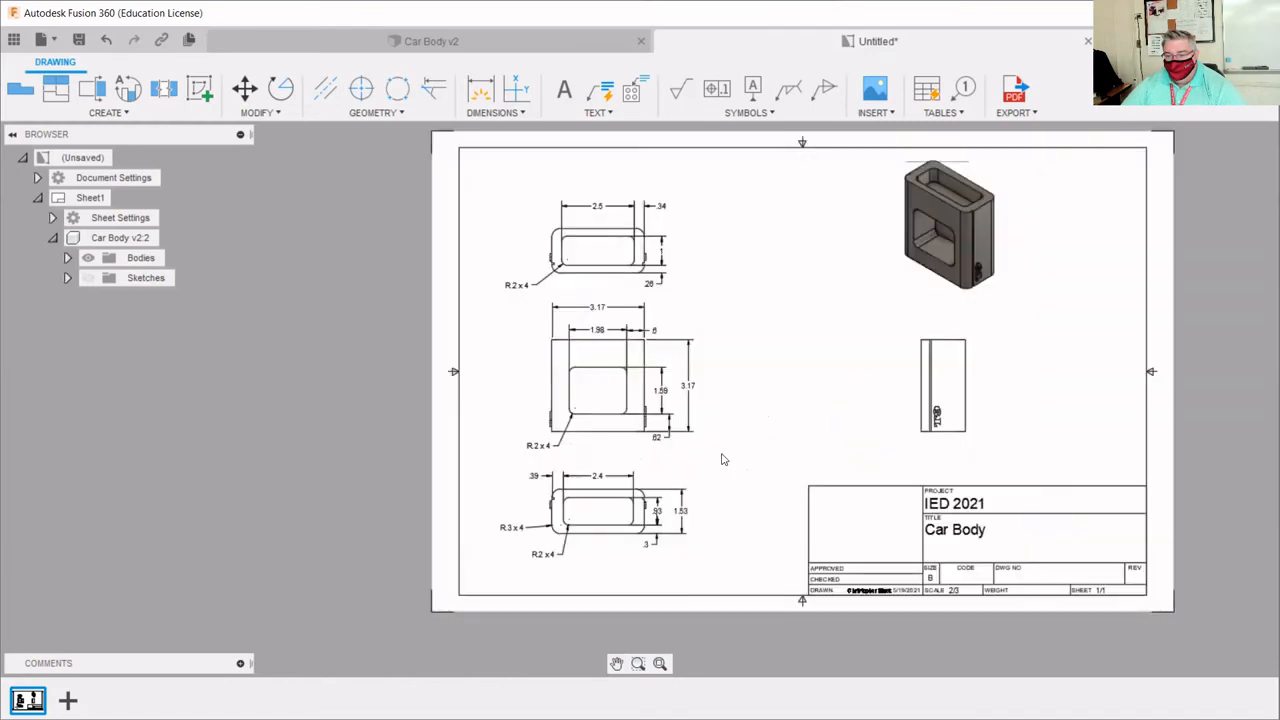
pyautogui.scroll(1, 1257, 372)
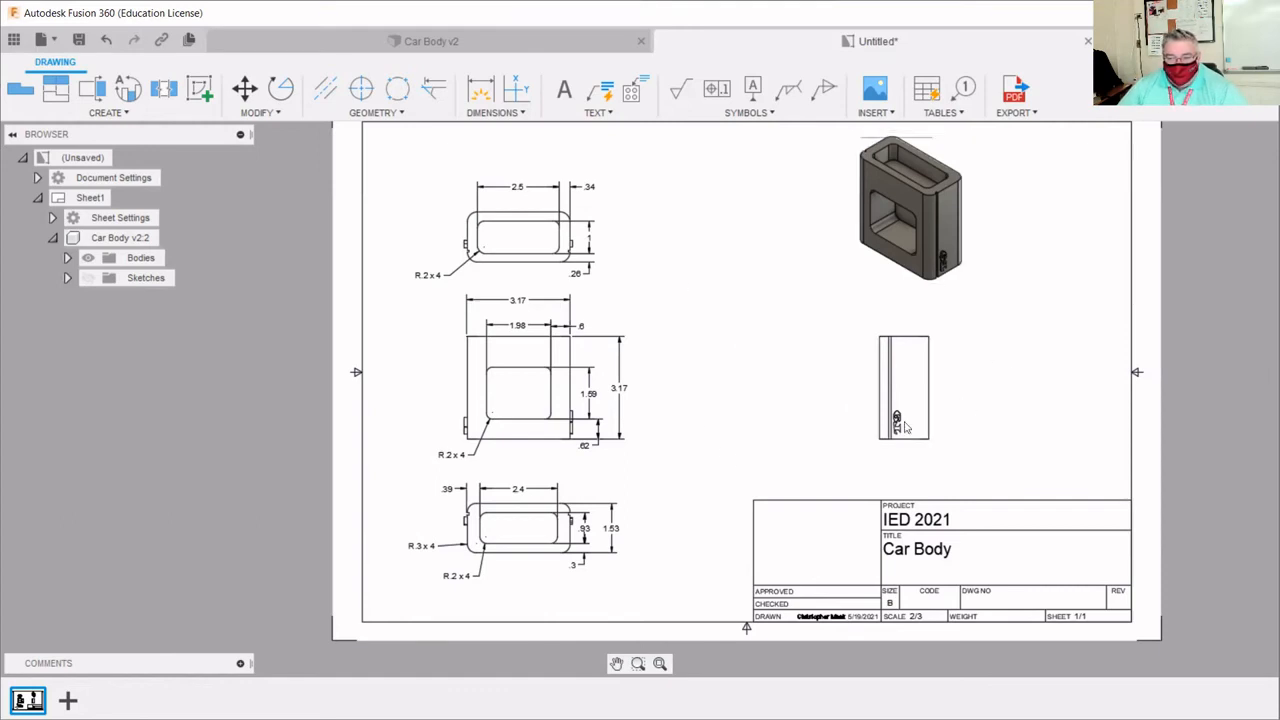
pyautogui.scroll(2, 926, 388)
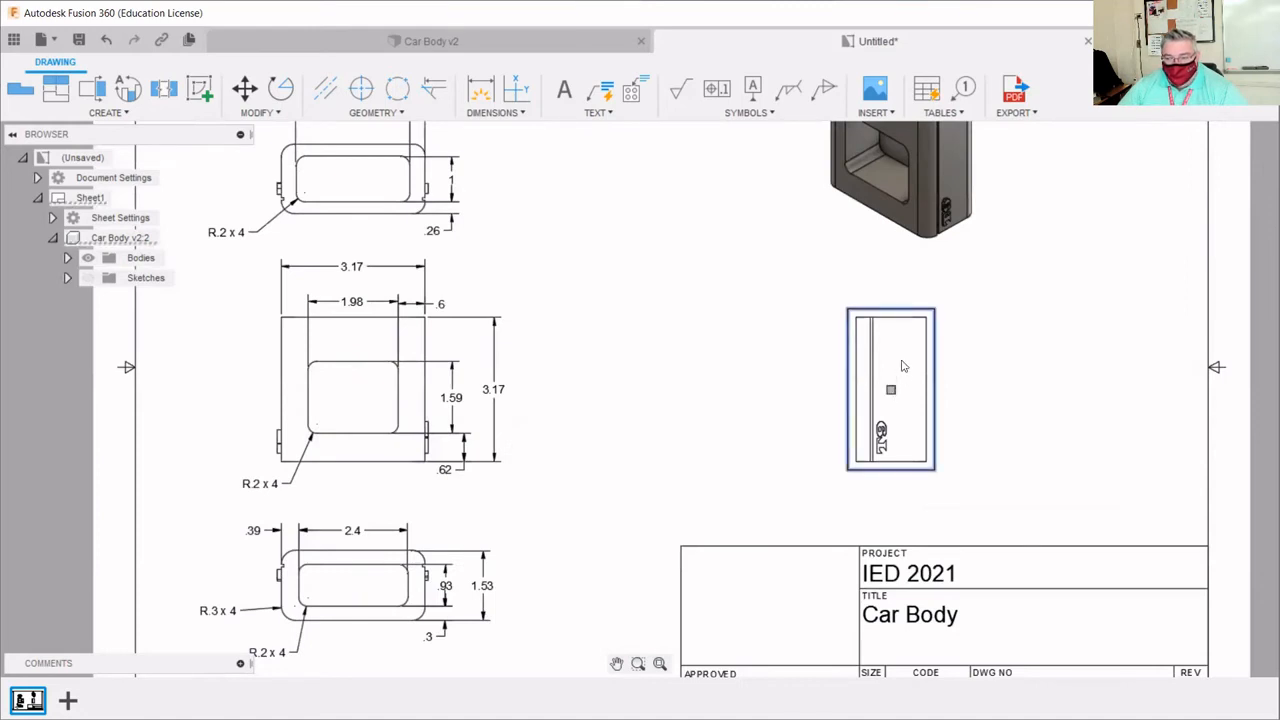
pyautogui.rightClick(901, 365)
pyautogui.click(862, 338)
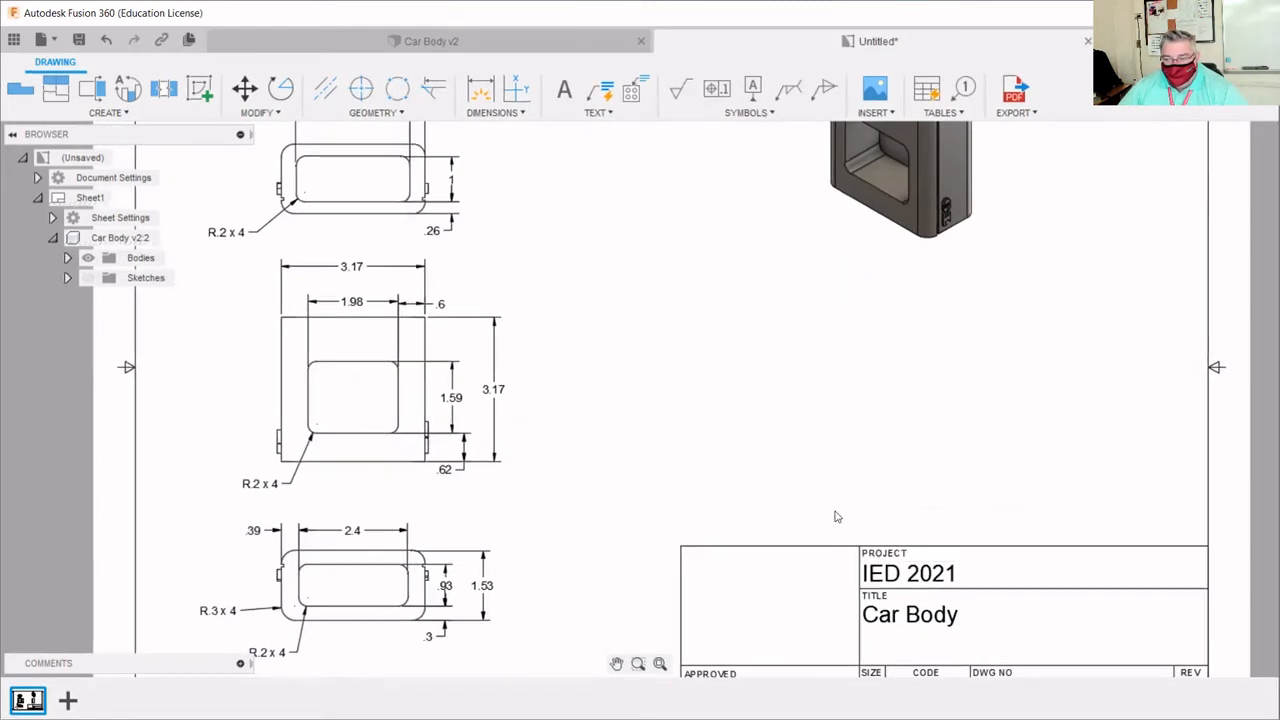
# - Start a section view from the front view, drawing a vertical section line through the opening's centre that extends past the body's top and bottom edges
pyautogui.scroll(-2, 712, 425)
pyautogui.scroll(1, 754, 429)
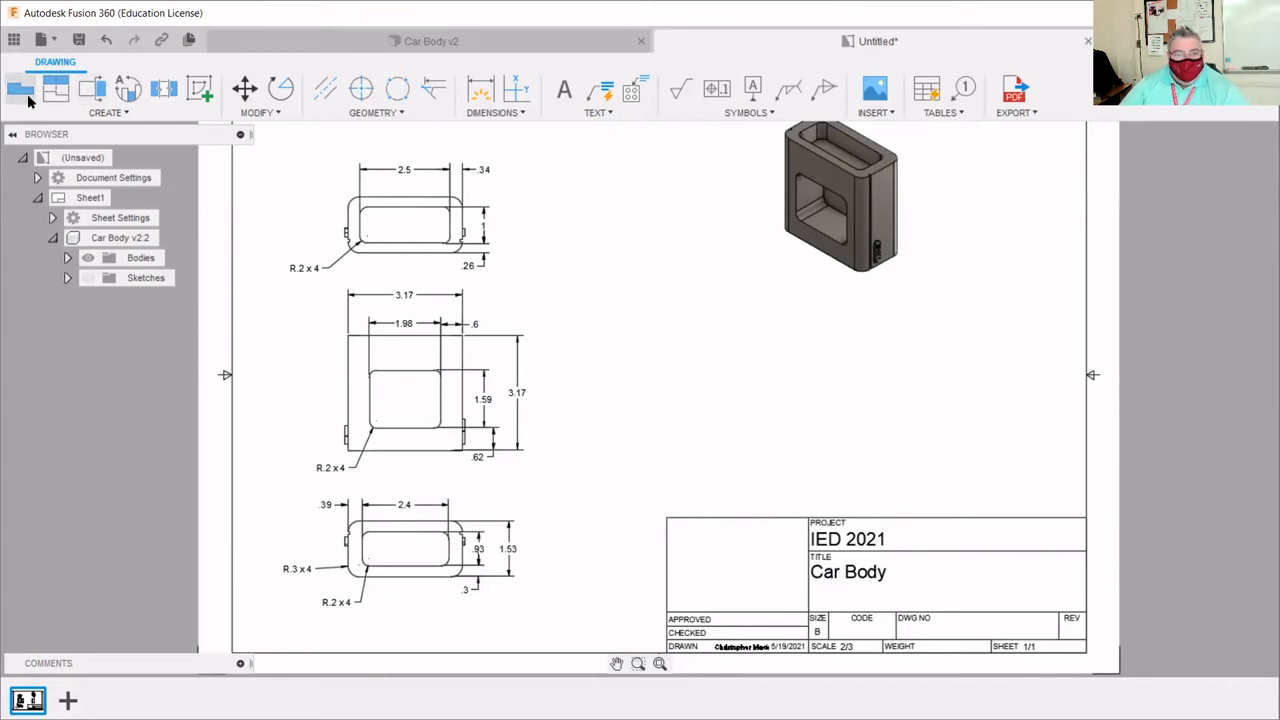
pyautogui.click(99, 96)
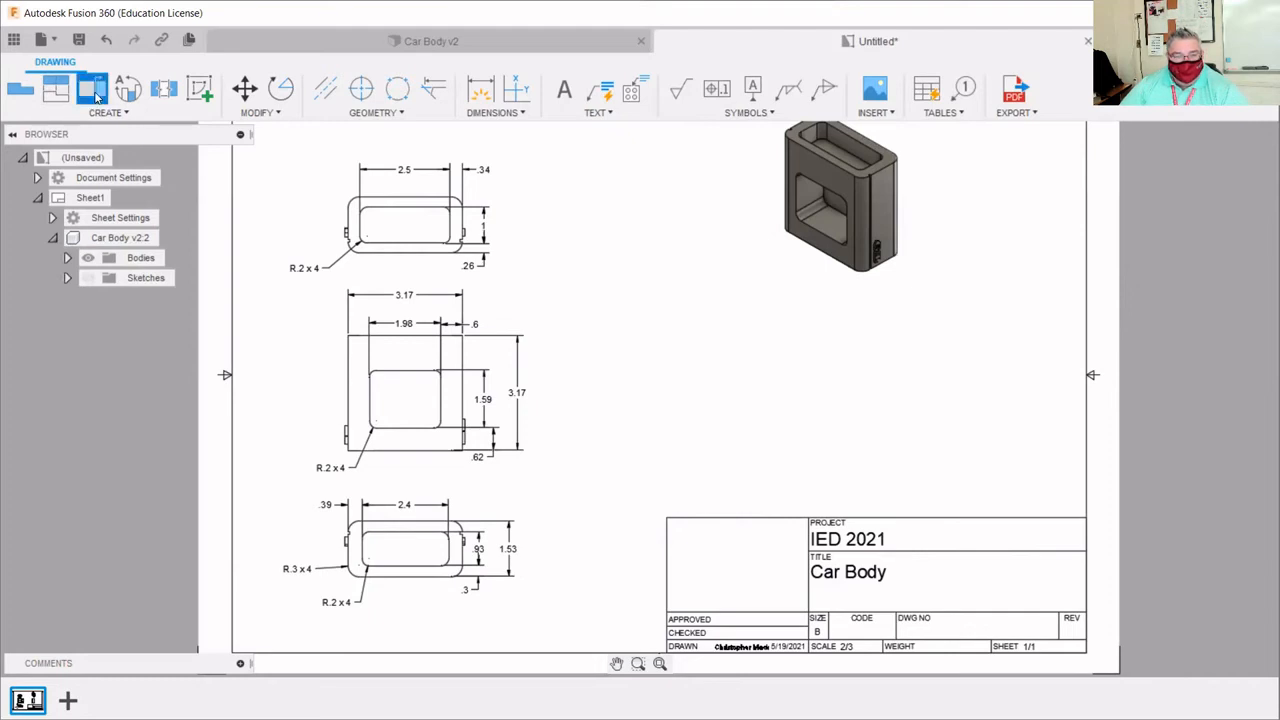
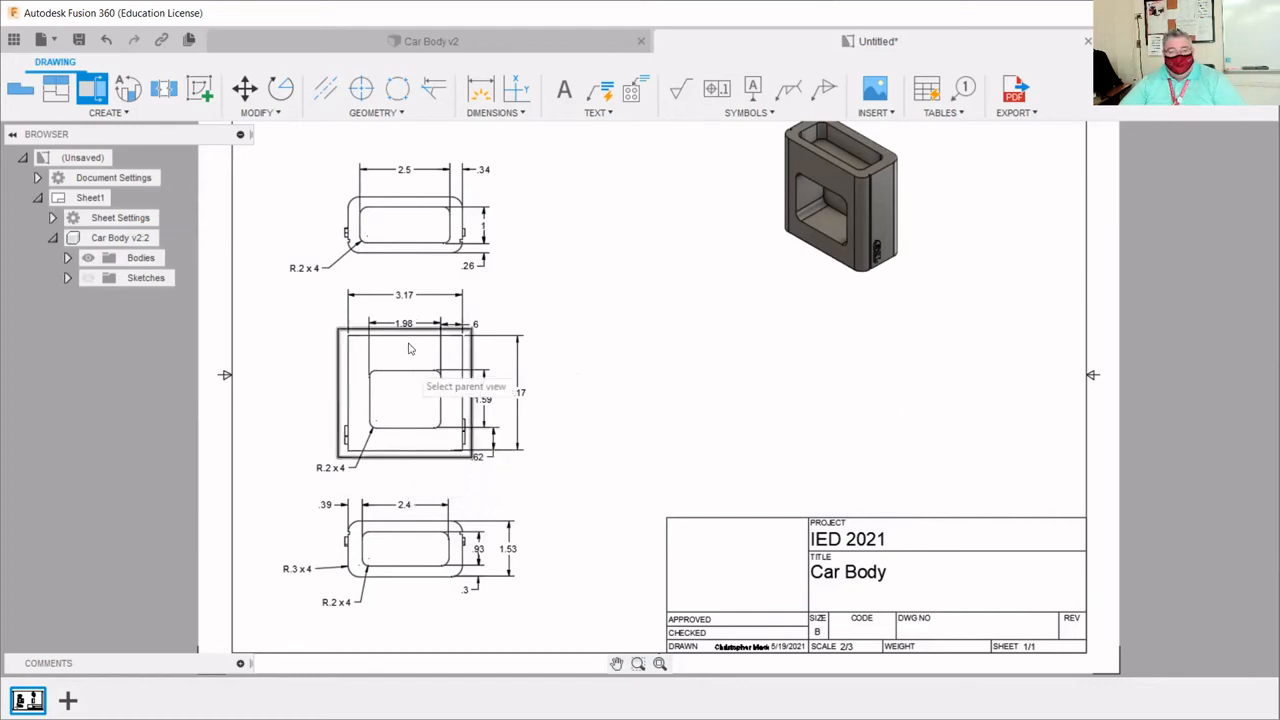
pyautogui.click(410, 357)
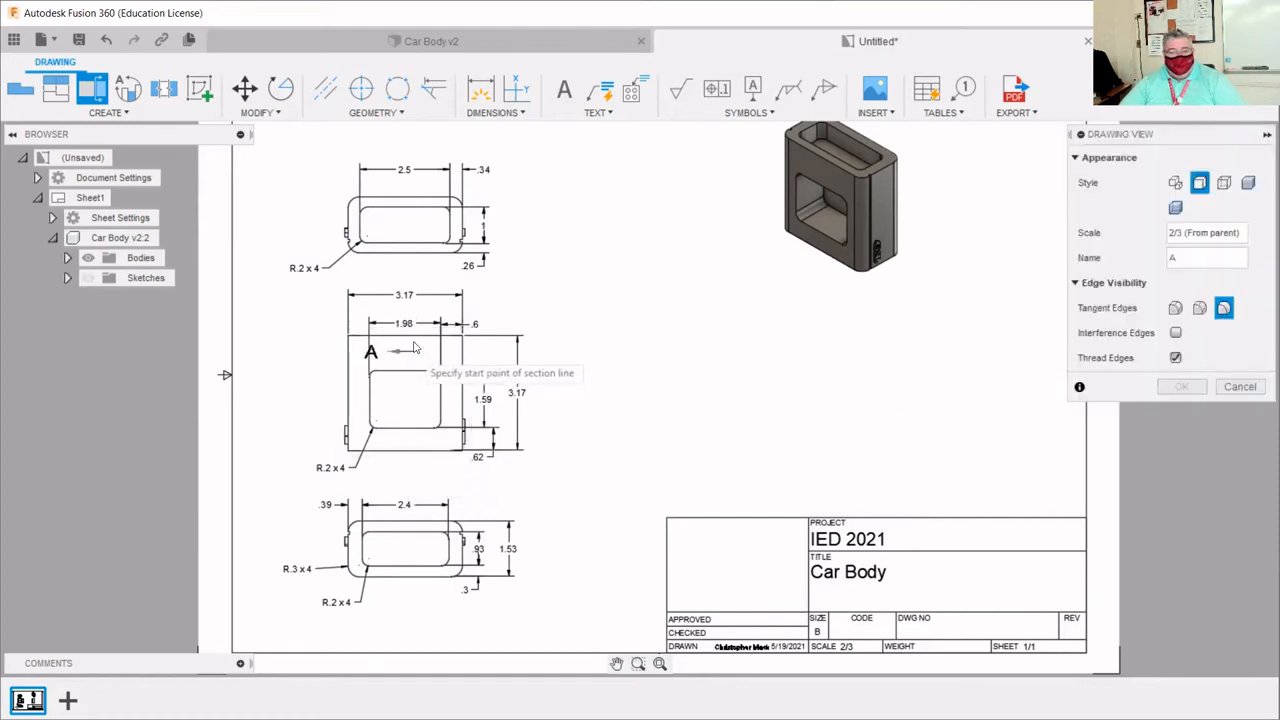
pyautogui.scroll(-2, 408, 342)
pyautogui.scroll(5, 408, 340)
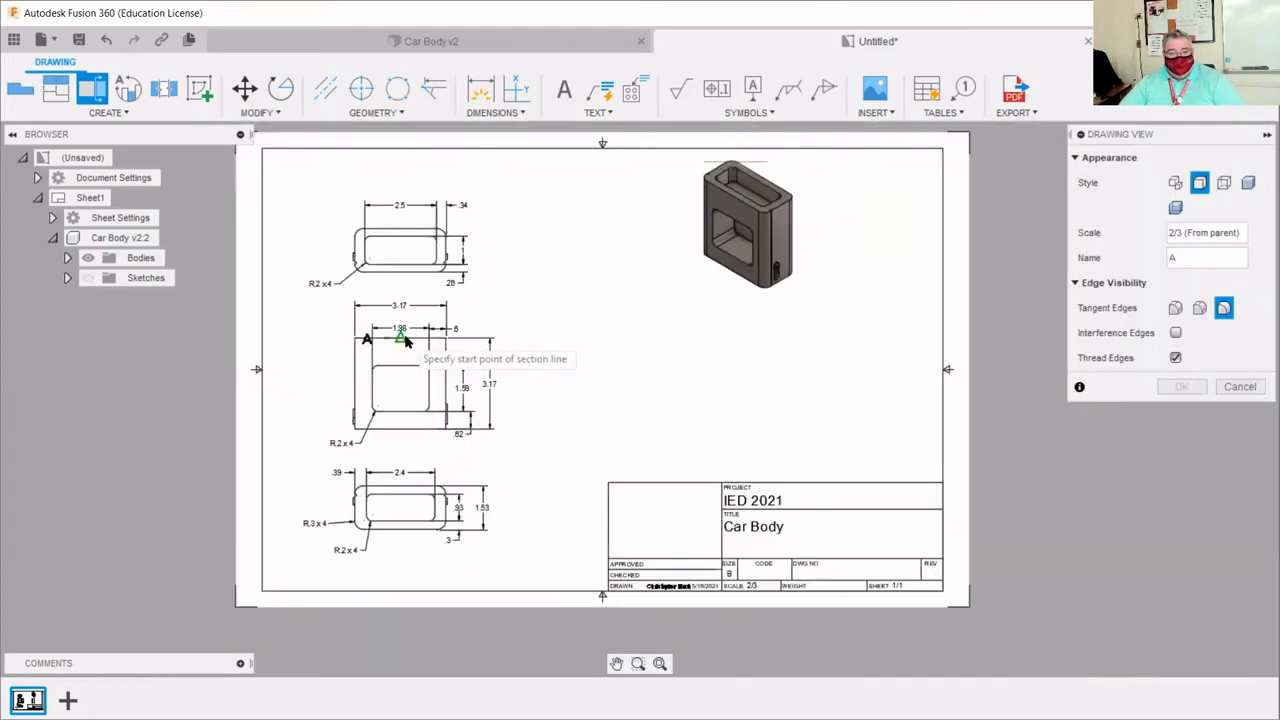
pyautogui.scroll(2, 401, 335)
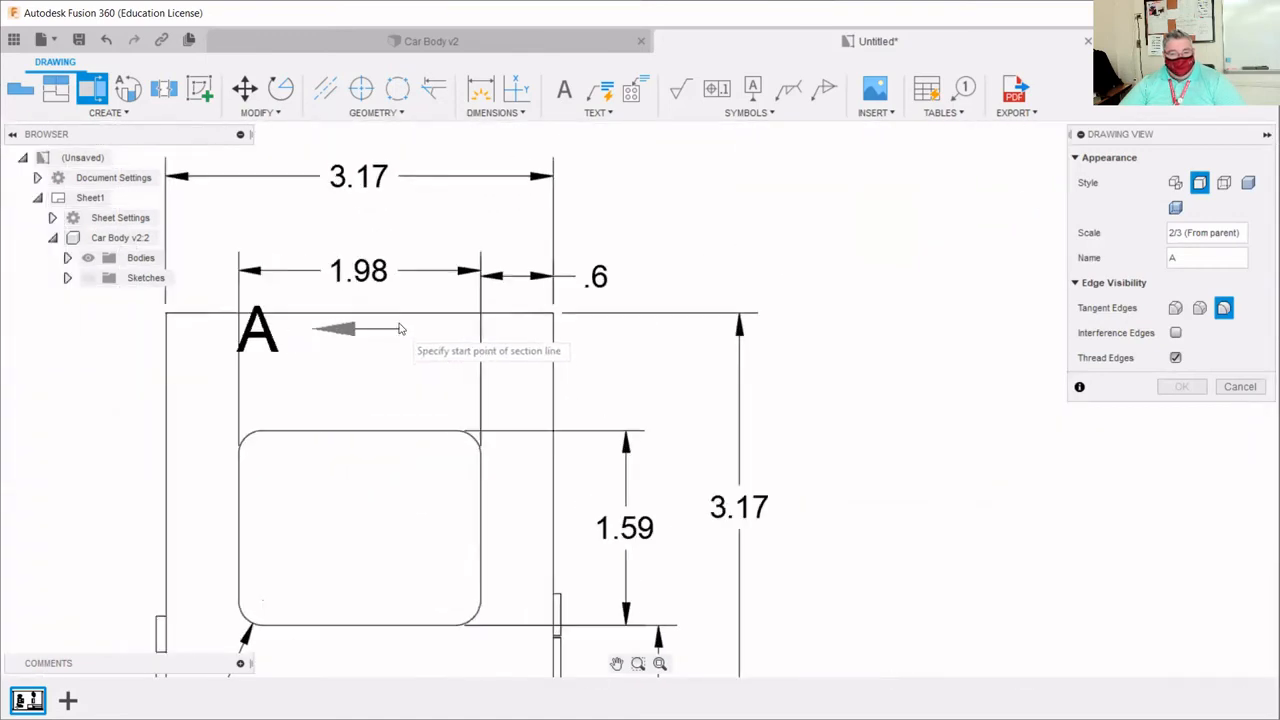
pyautogui.scroll(-3, 340, 330)
pyautogui.scroll(-2, 463, 352)
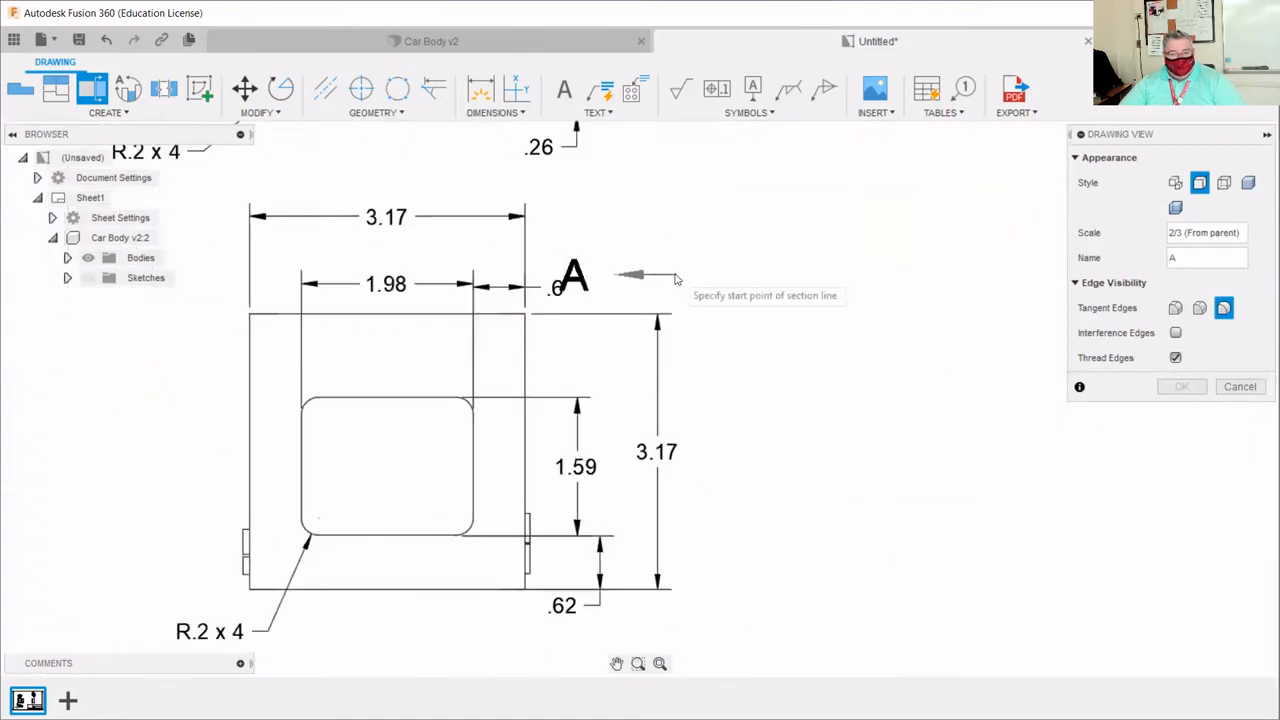
pyautogui.scroll(2, 466, 349)
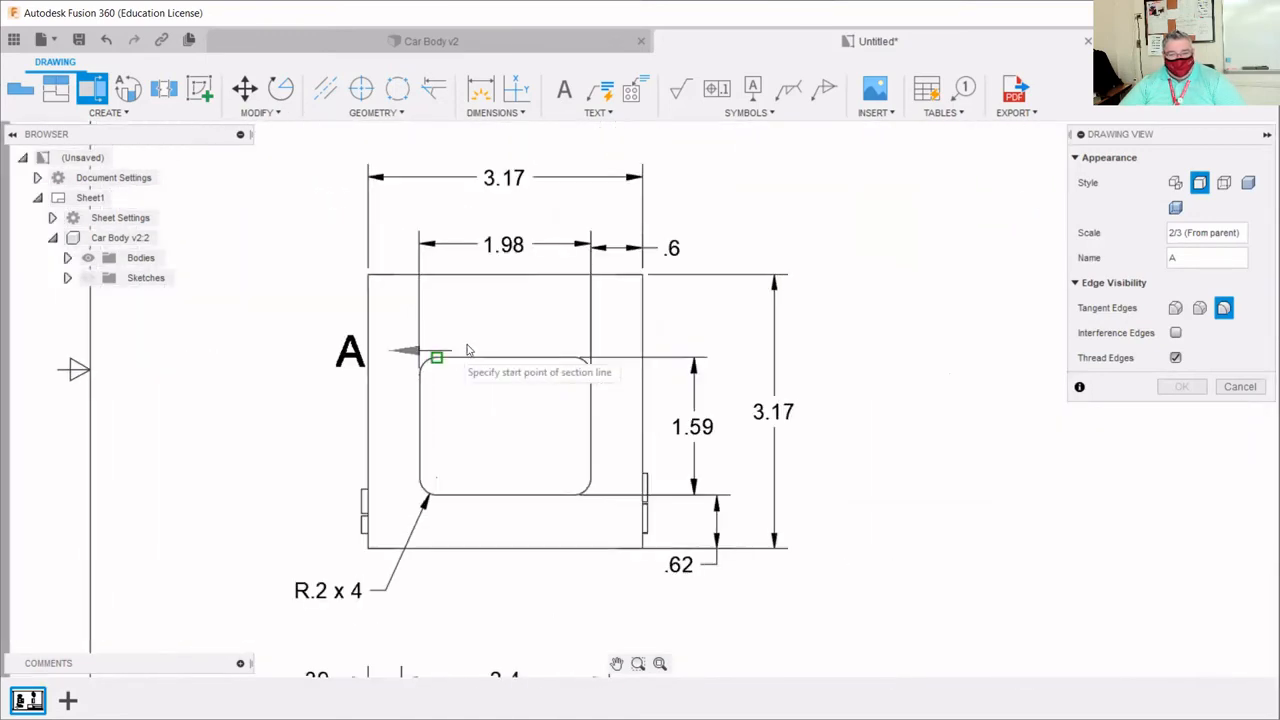
pyautogui.click(506, 266)
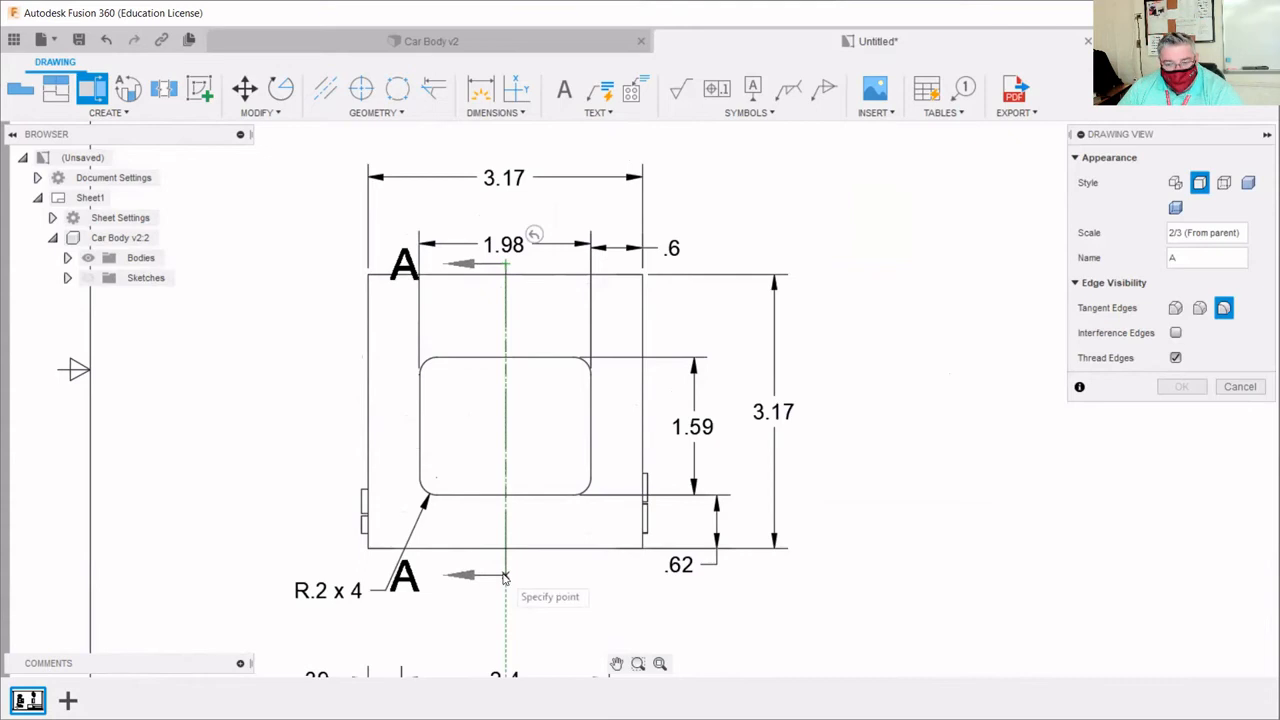
pyautogui.click(505, 578)
# - Finish the section line and place full-depth section view A level with the front view, beneath the isometric view
pyautogui.scroll(-3, 505, 570)
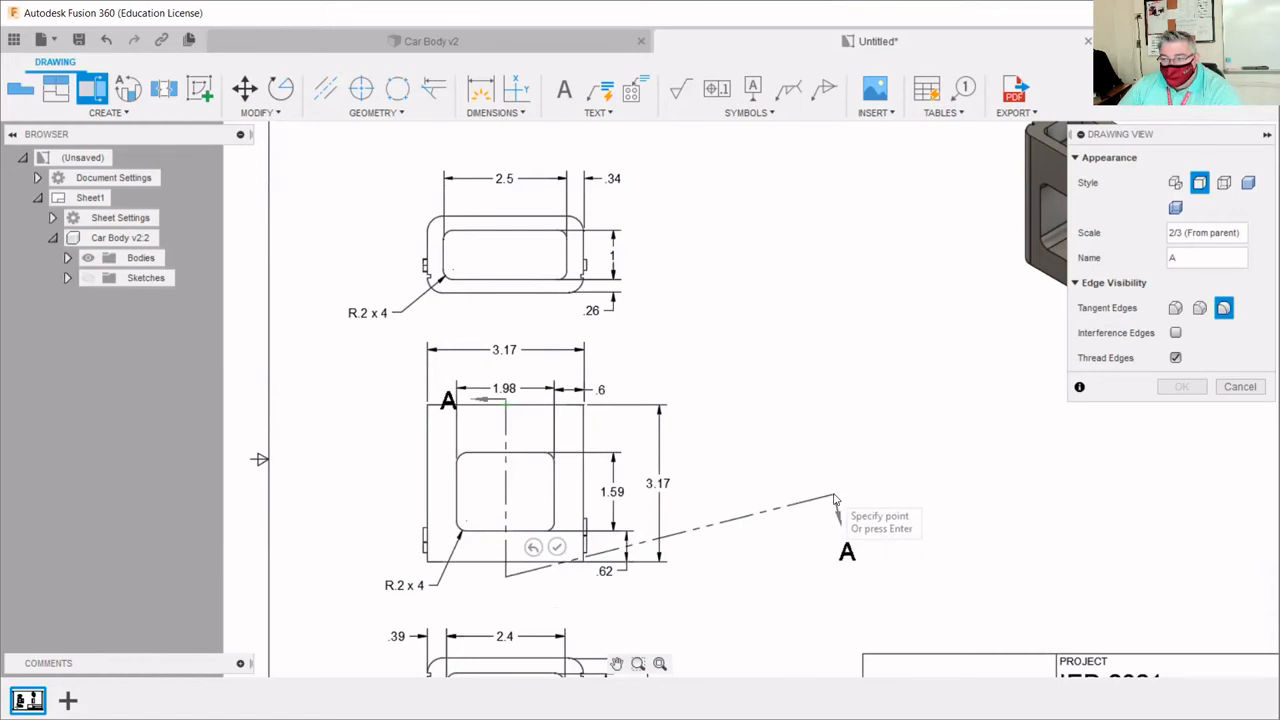
pyautogui.rightClick(835, 499)
pyautogui.click(900, 494)
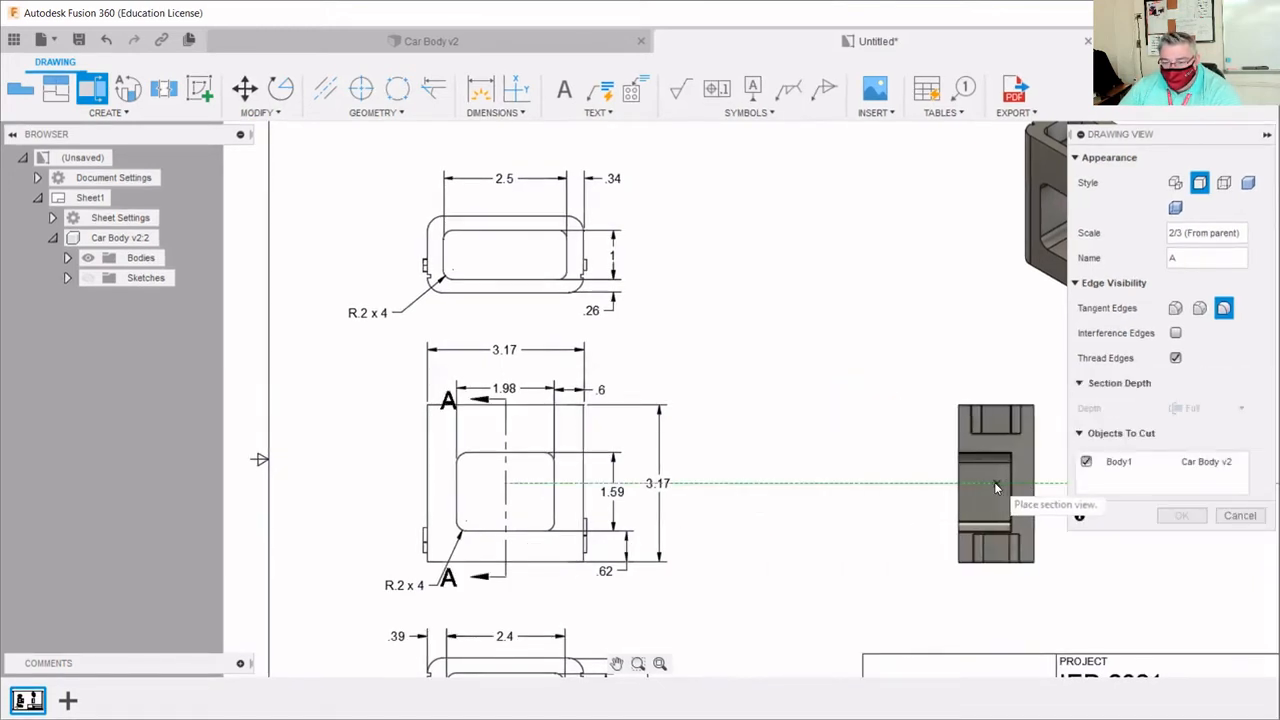
pyautogui.scroll(-1, 995, 488)
pyautogui.scroll(-5, 995, 488)
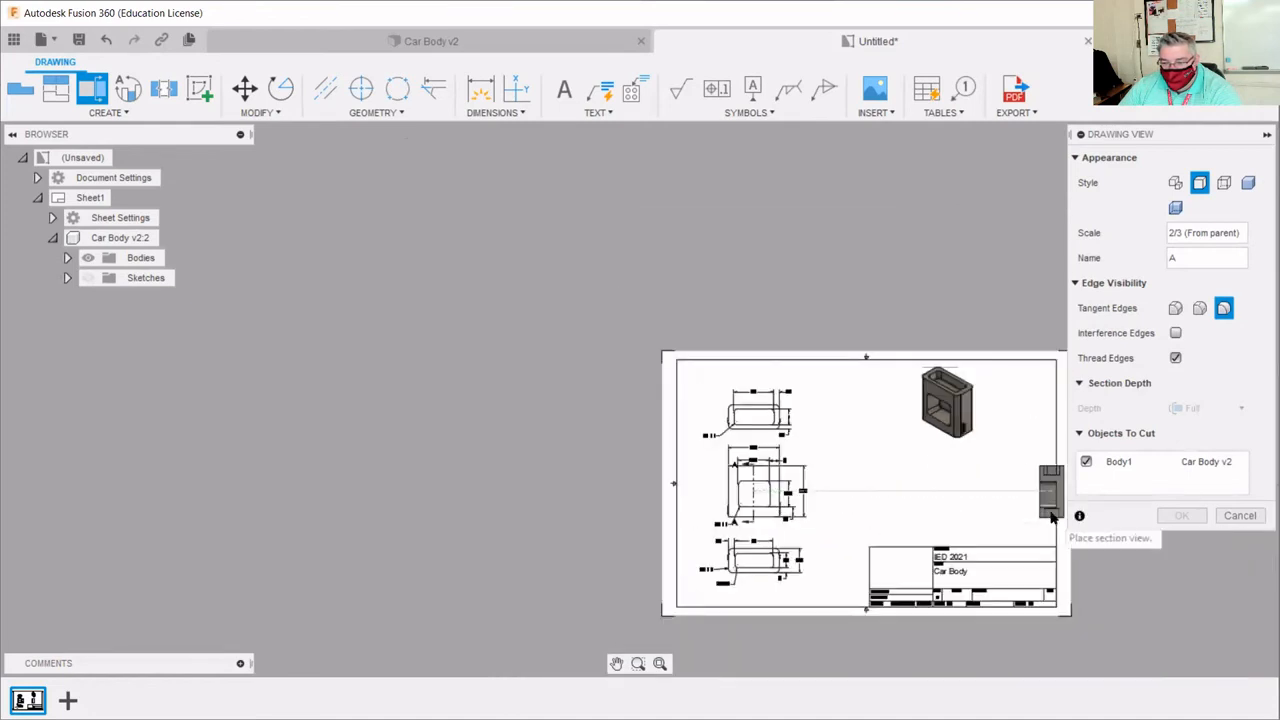
pyautogui.scroll(4, 997, 524)
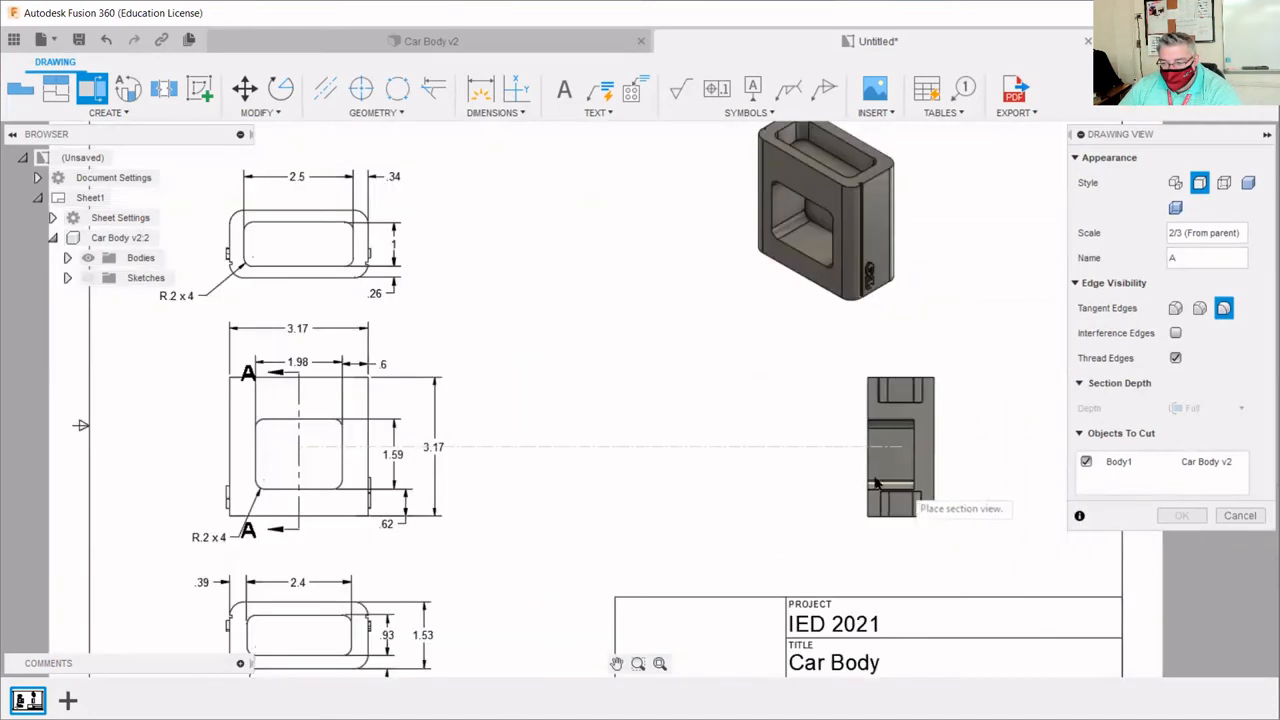
pyautogui.click(843, 477)
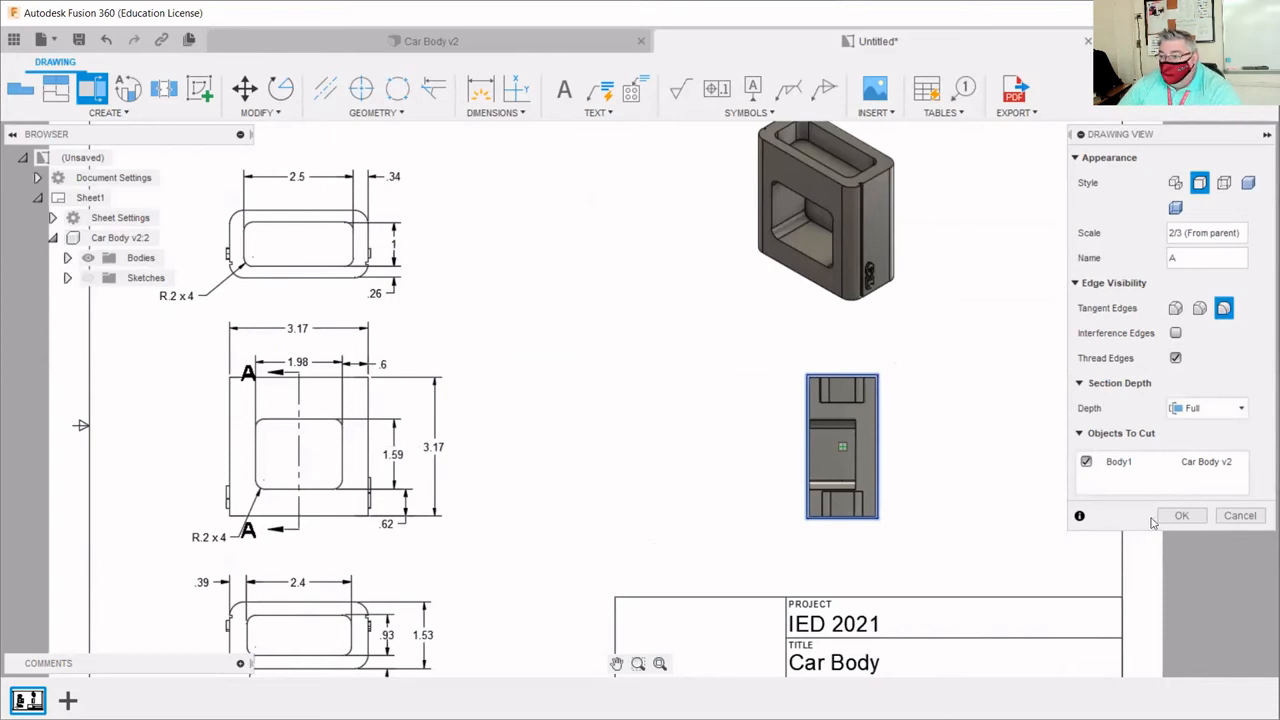
pyautogui.scroll(-5, 540, 434)
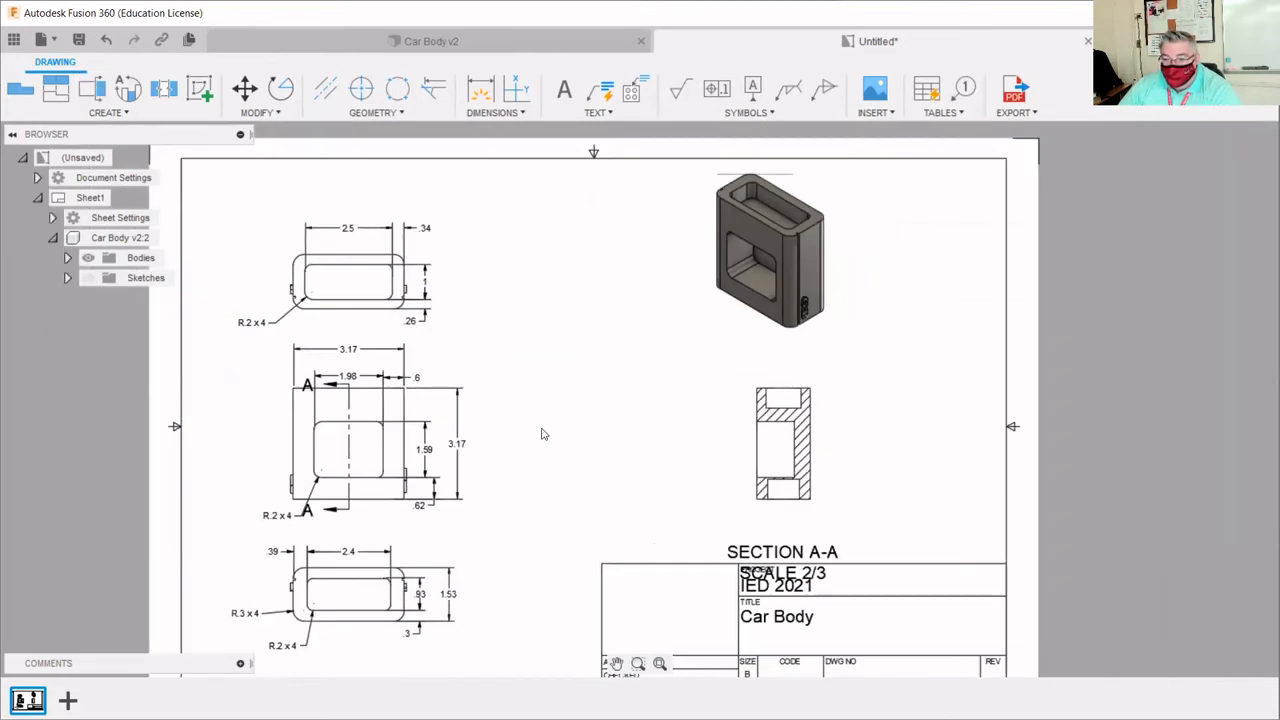
# - Move the section label clear of the title block to the right of the section view, and shift that view slightly left
pyautogui.scroll(2, 395, 607)
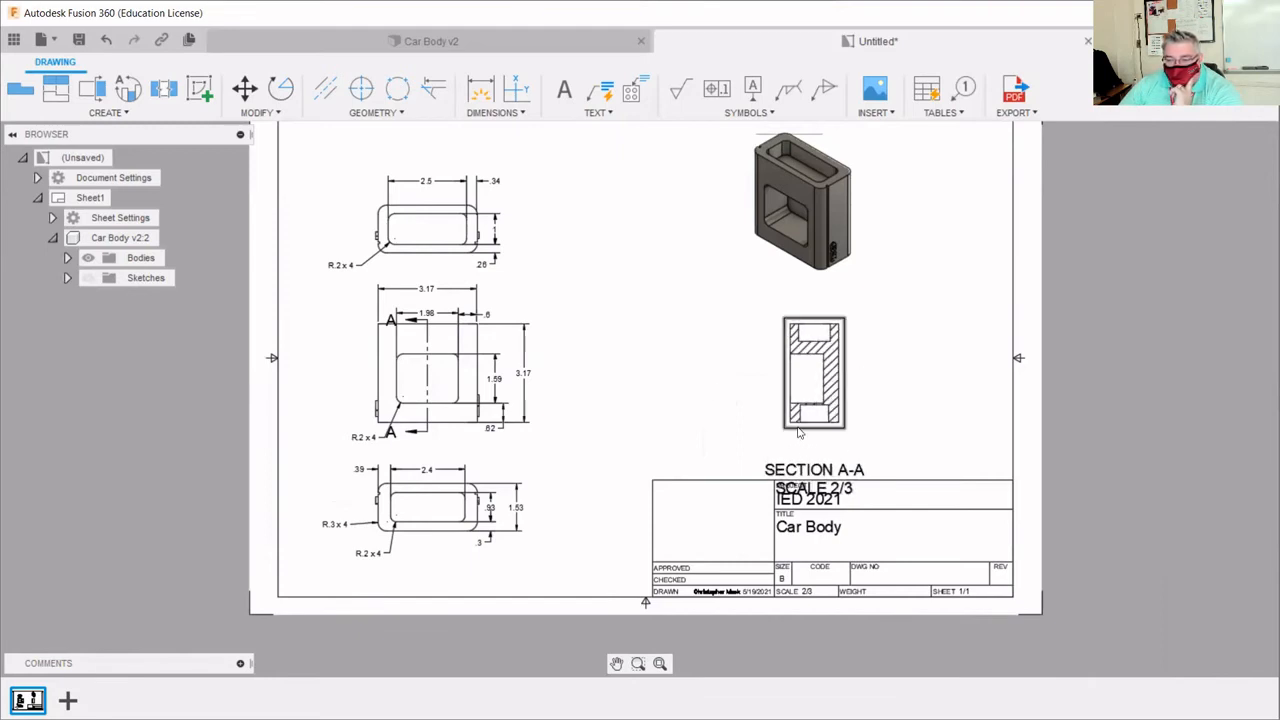
pyautogui.click(820, 474)
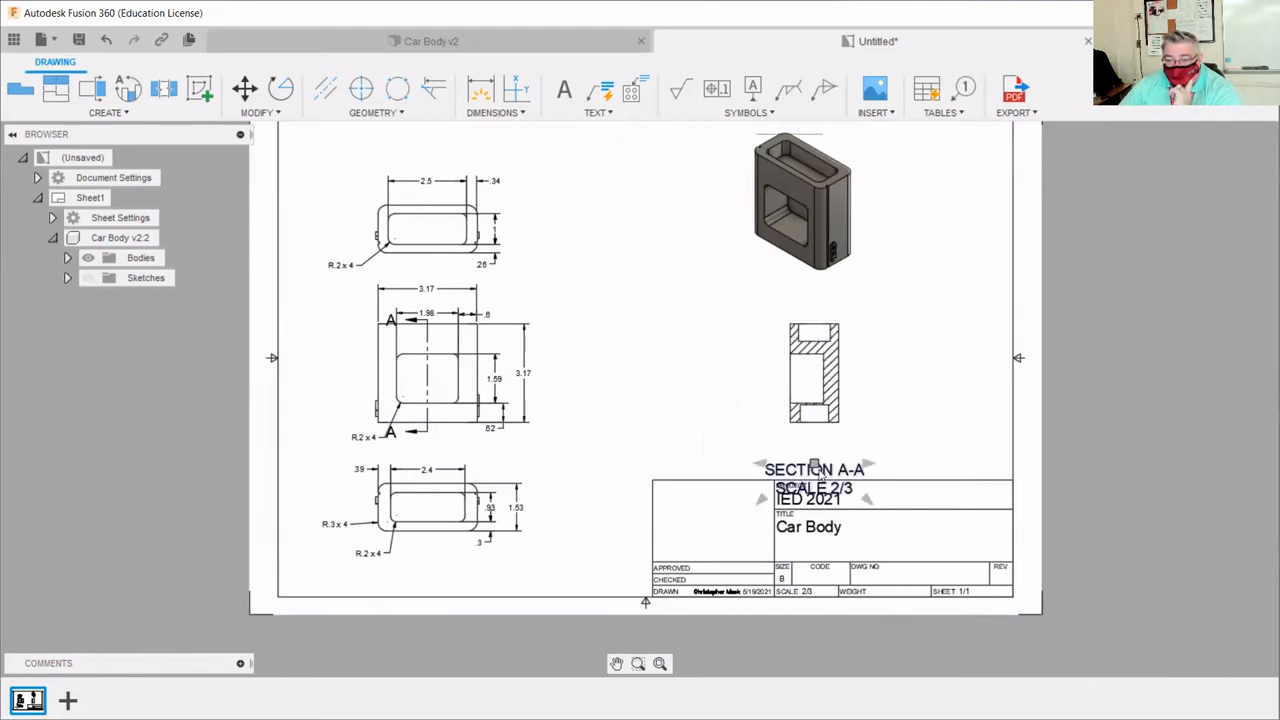
pyautogui.press('Escape')
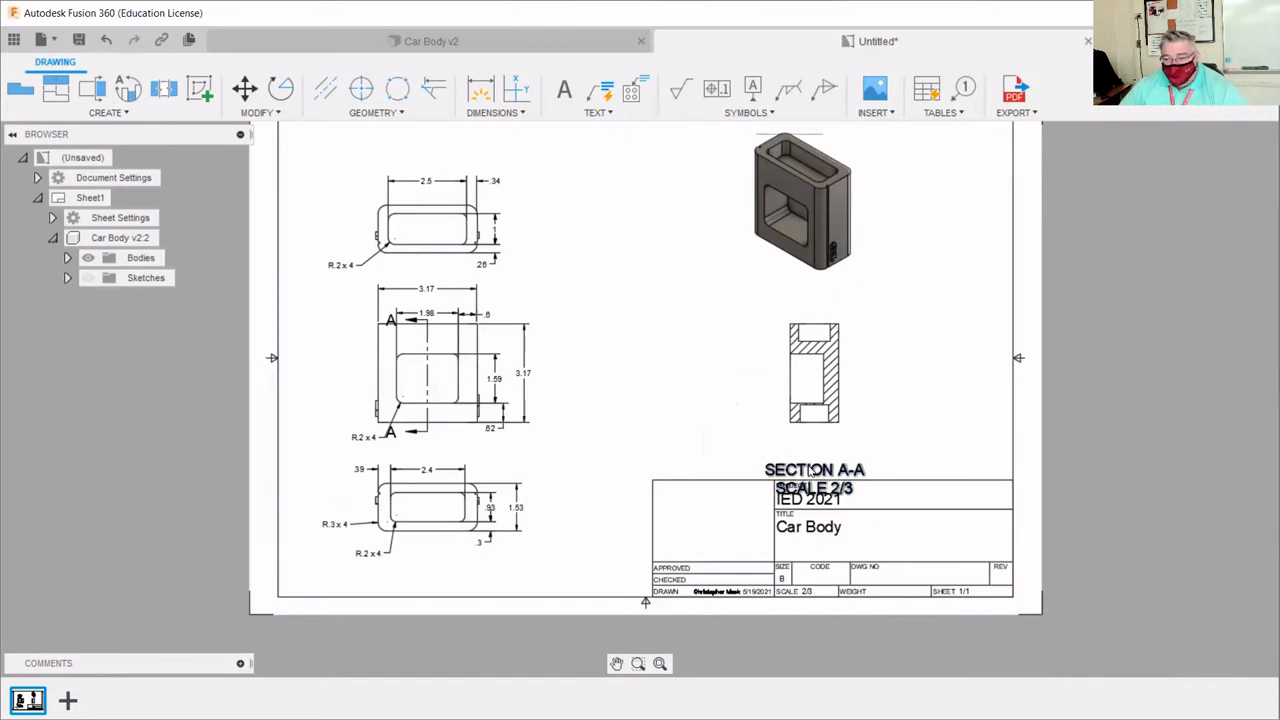
pyautogui.click(816, 471)
pyautogui.moveTo(815, 467); pyautogui.dragTo(894, 425)
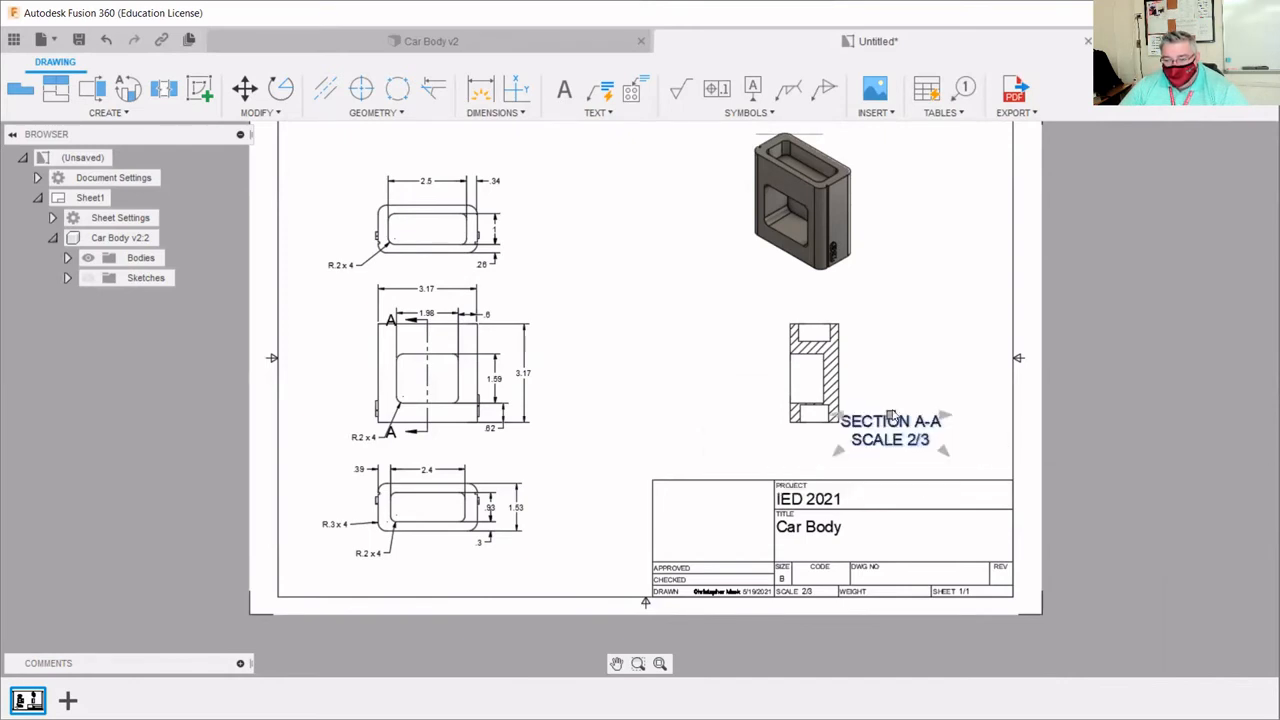
pyautogui.click(932, 388)
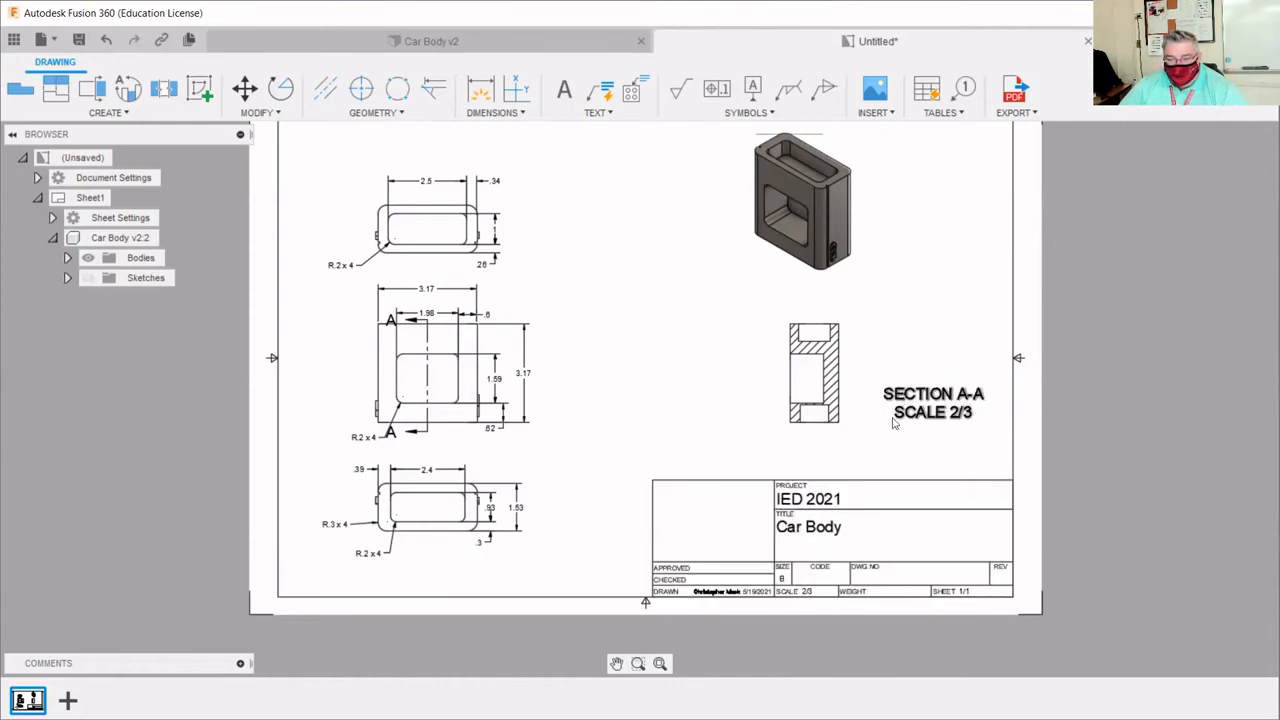
pyautogui.click(786, 374)
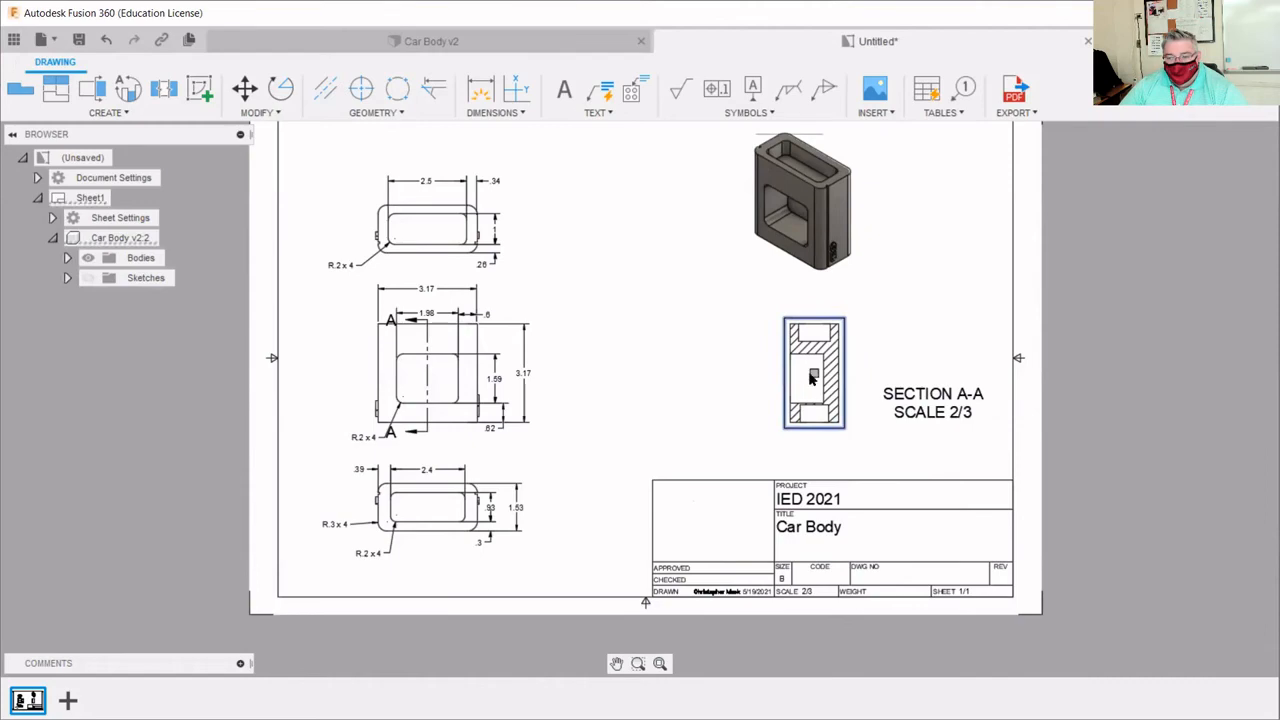
pyautogui.moveTo(813, 374); pyautogui.dragTo(783, 372)
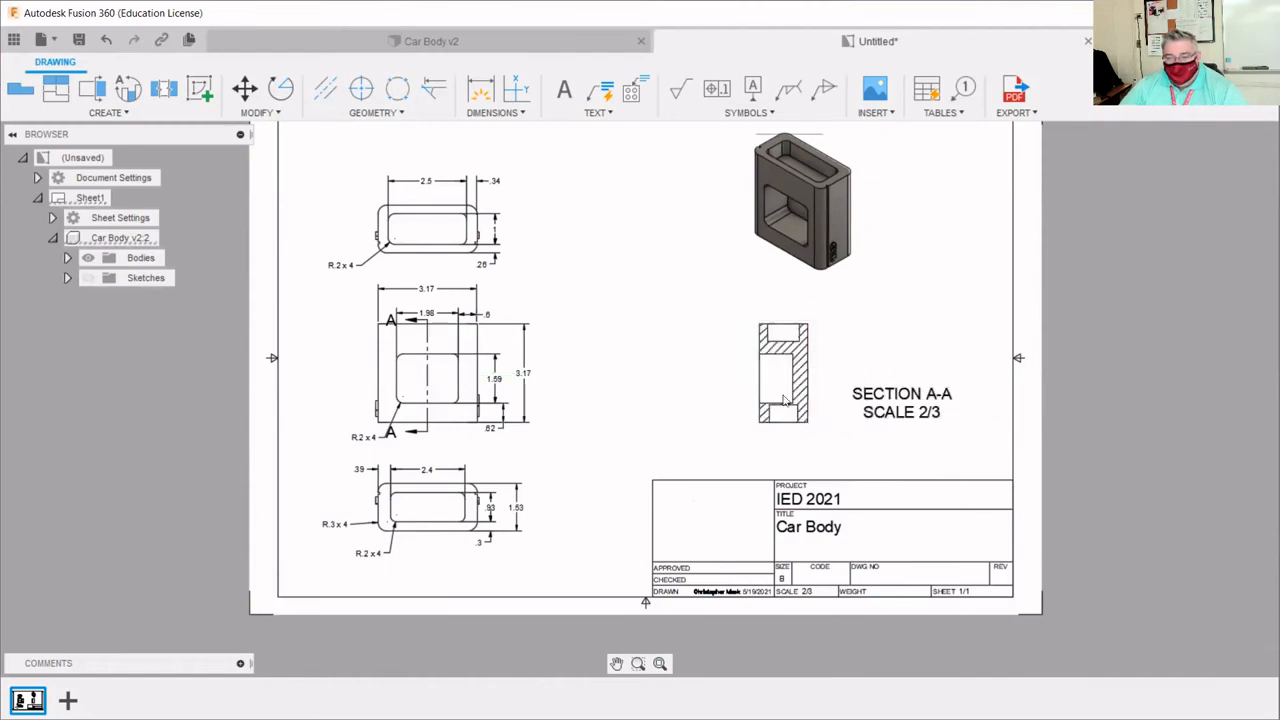
# - Dimension the upper recess's depth in the section view, placing the dimension left of the body
pyautogui.scroll(5, 784, 401)
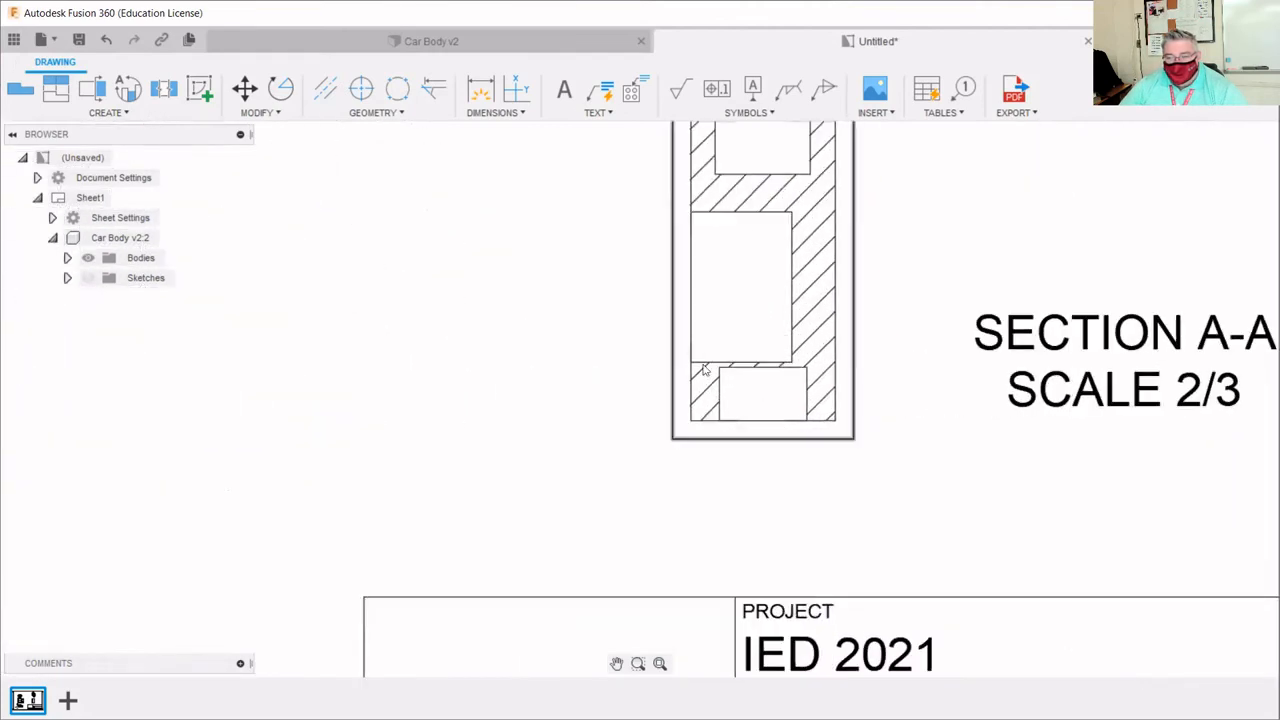
pyautogui.scroll(-2, 704, 370)
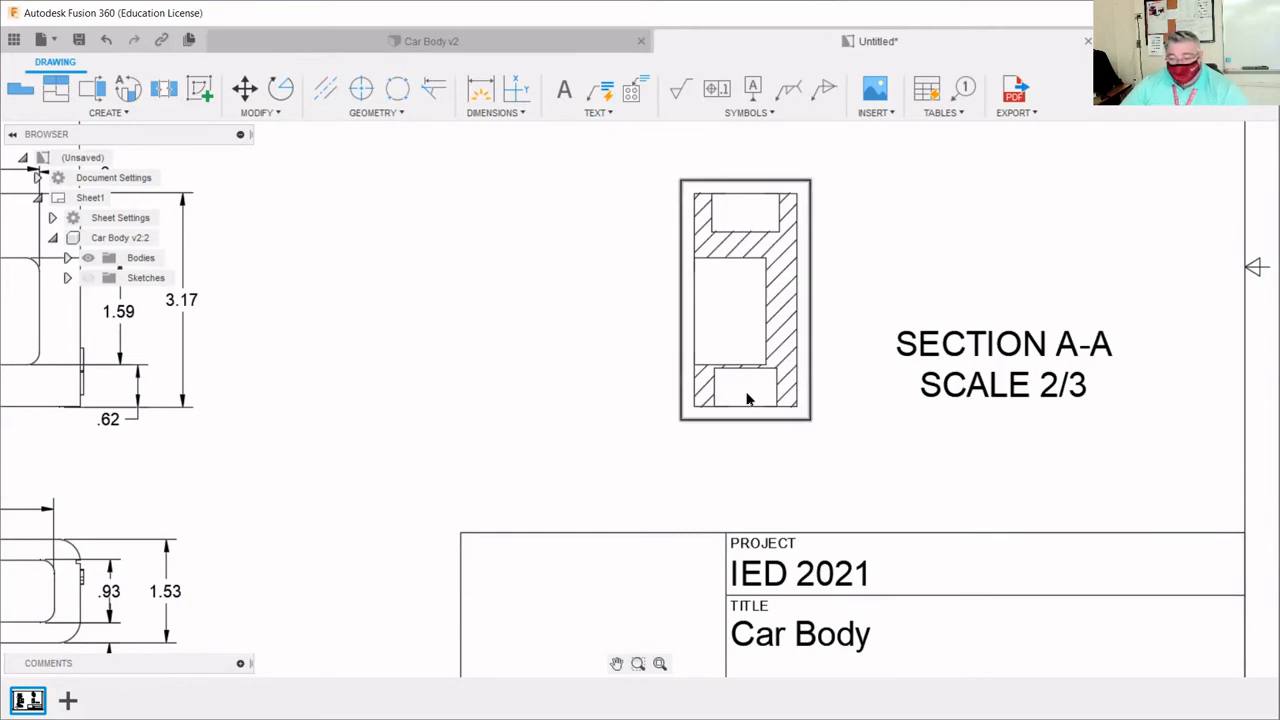
pyautogui.scroll(-3, 582, 405)
pyautogui.scroll(4, 794, 280)
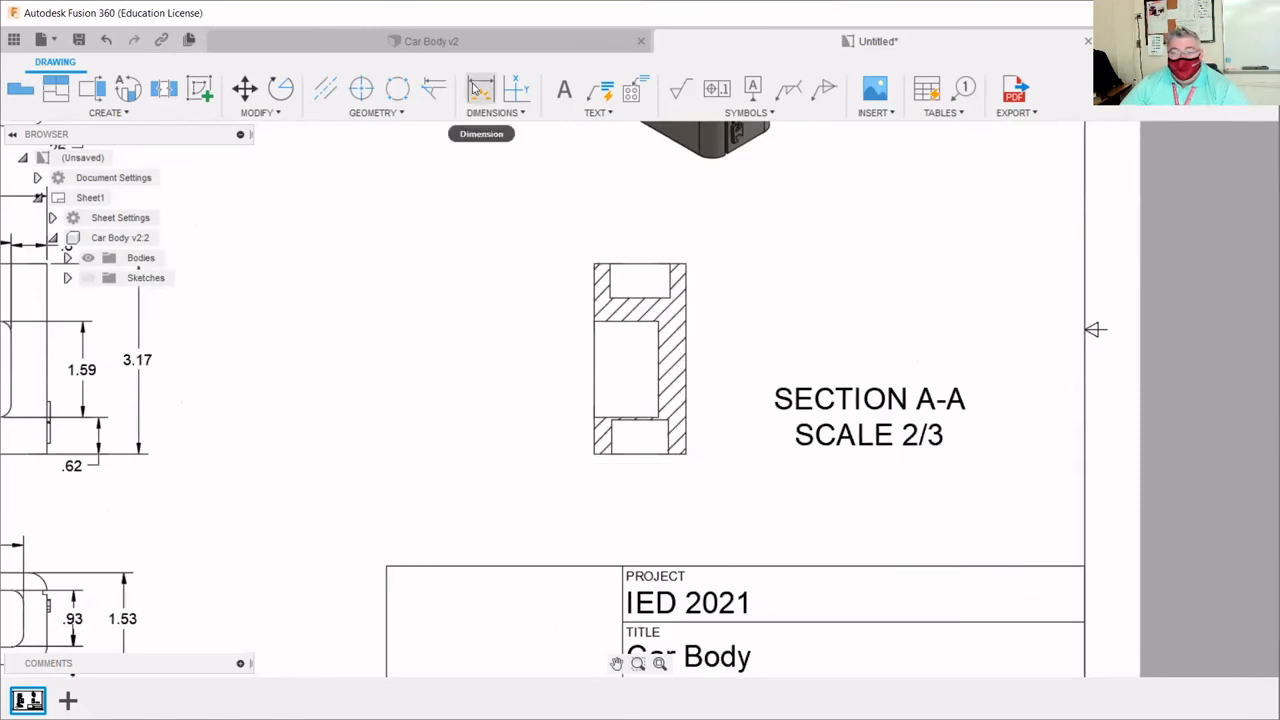
pyautogui.click(478, 89)
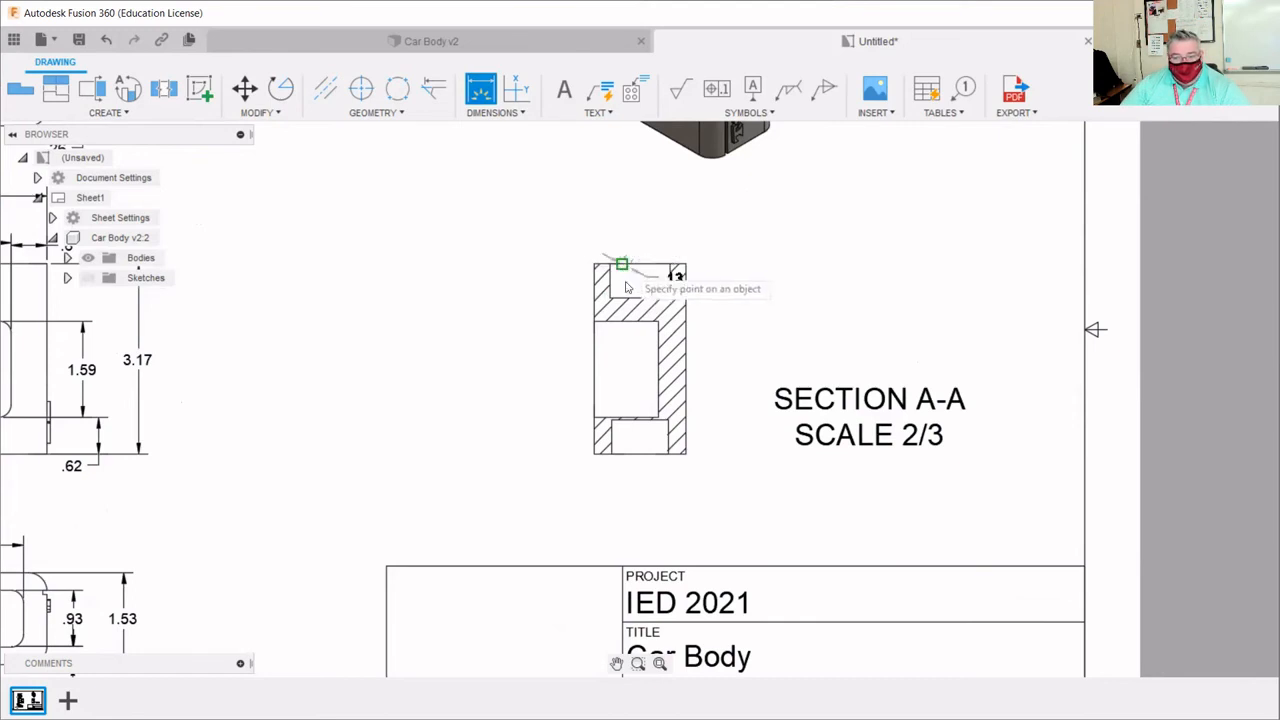
pyautogui.click(623, 266)
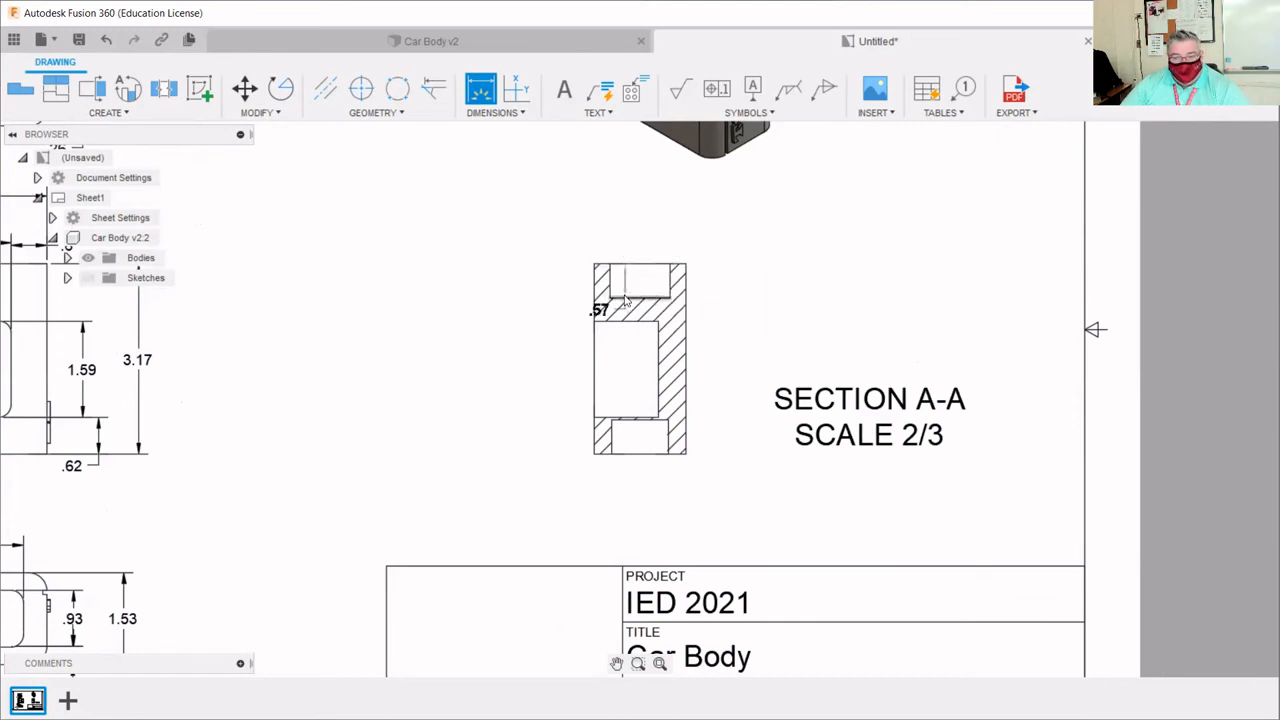
pyautogui.click(545, 298)
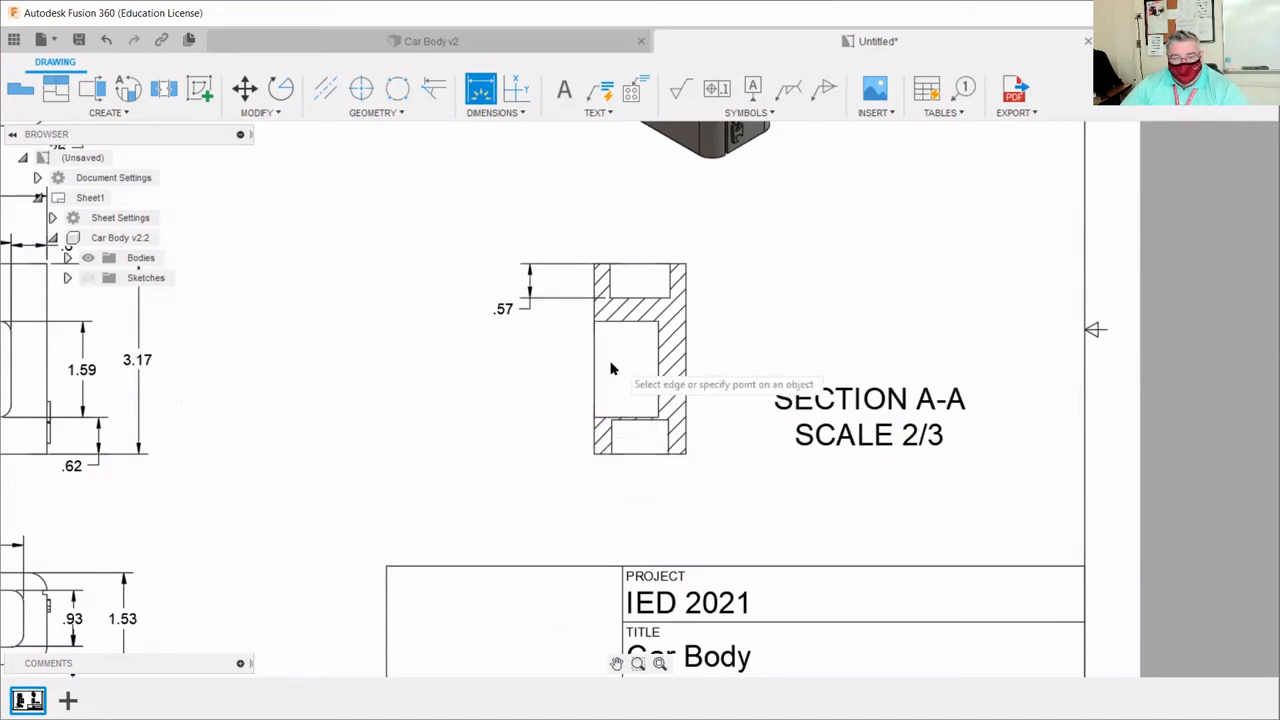
# - Dimension the lower recess's depth in the section view, placing the dimension left of the body
pyautogui.click(629, 418)
pyautogui.scroll(3, 660, 420)
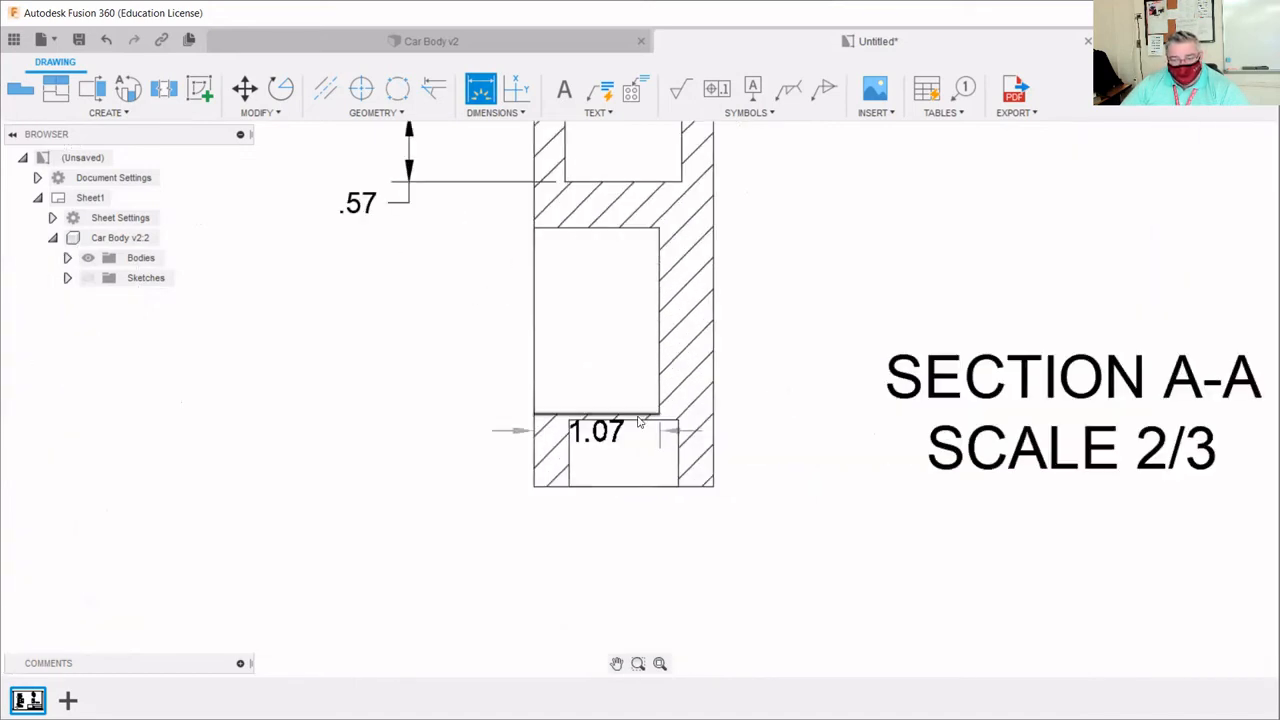
pyautogui.click(629, 486)
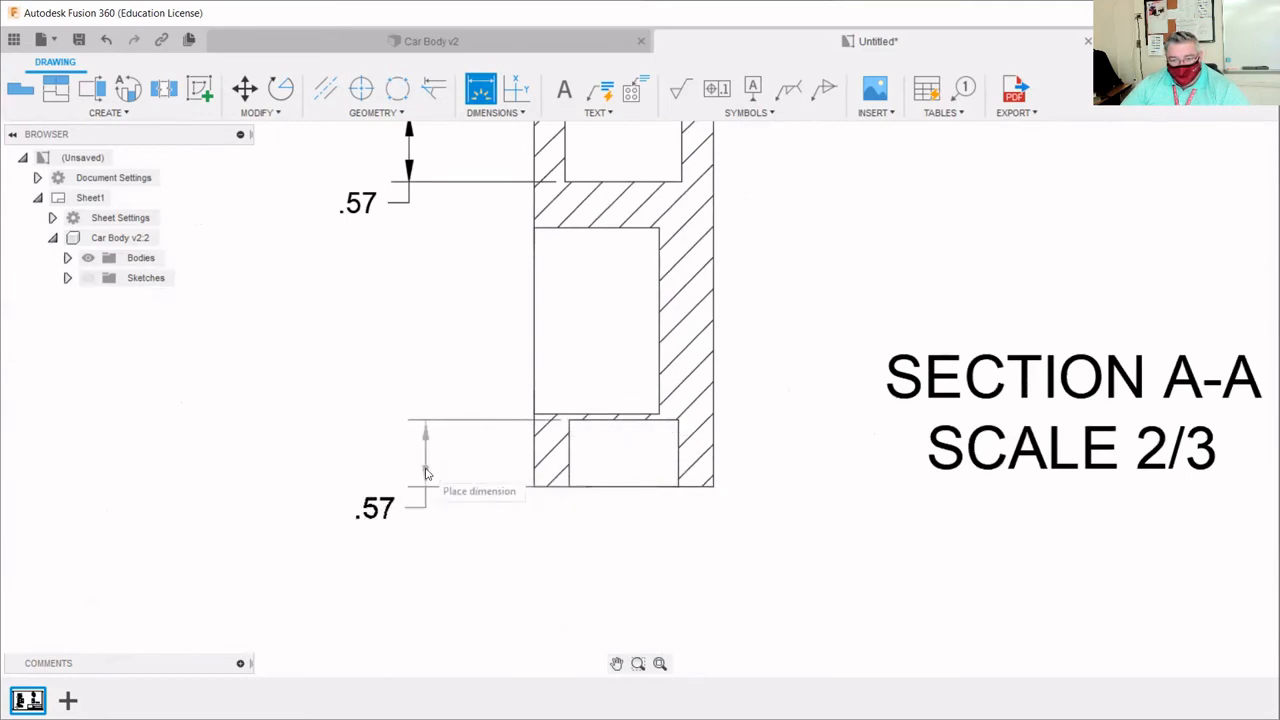
pyautogui.click(426, 466)
# - Dimension the horizontal depth of the middle opening in the section view, placing the dimension below the body
pyautogui.scroll(-3, 600, 410)
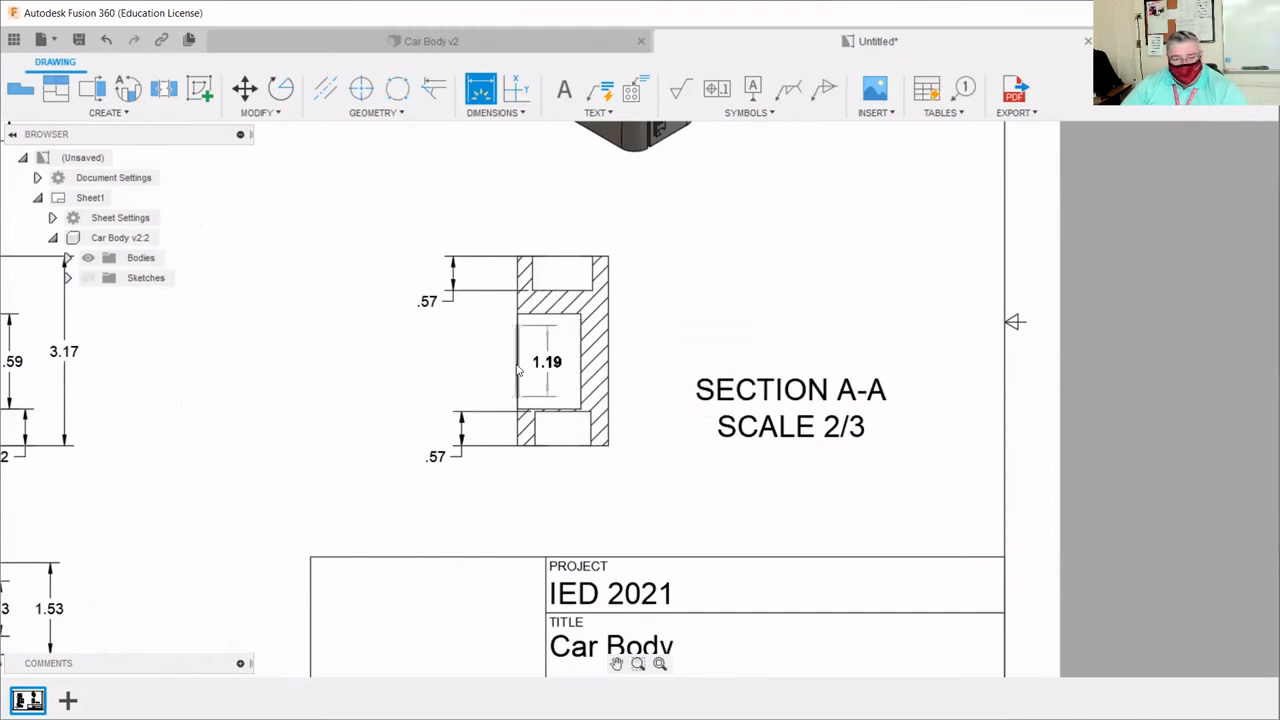
pyautogui.click(584, 370)
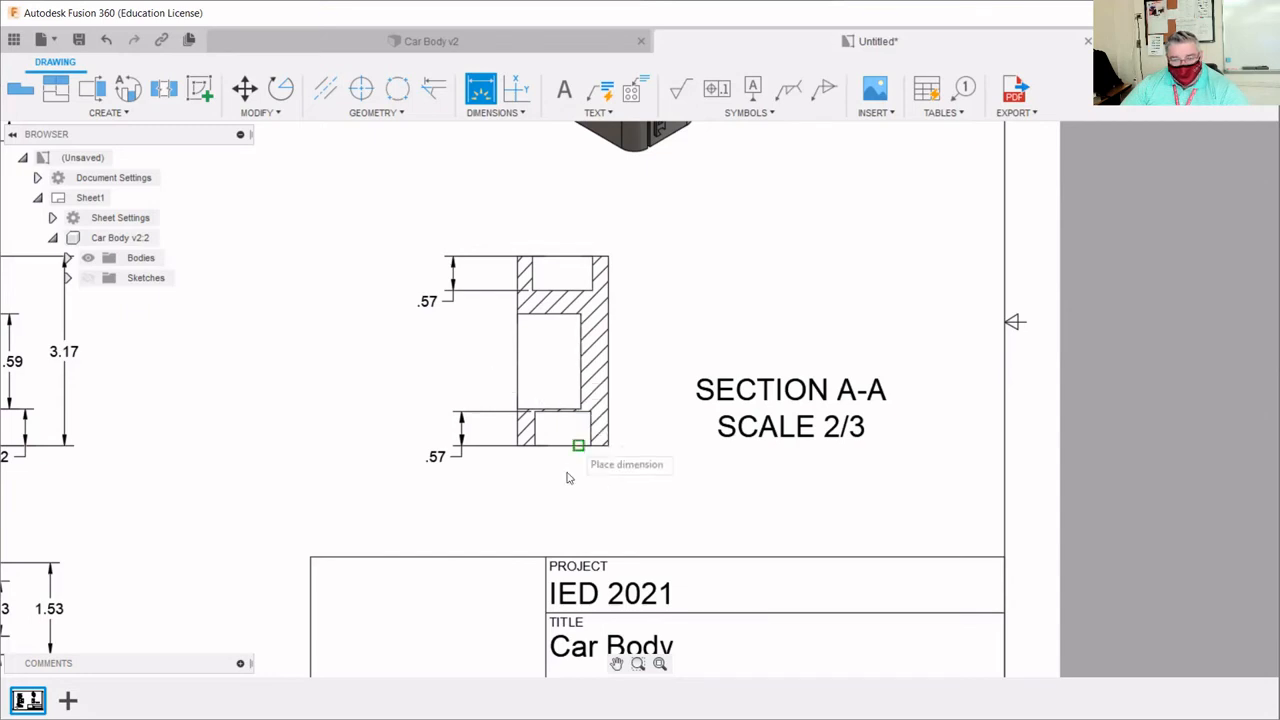
pyautogui.click(580, 488)
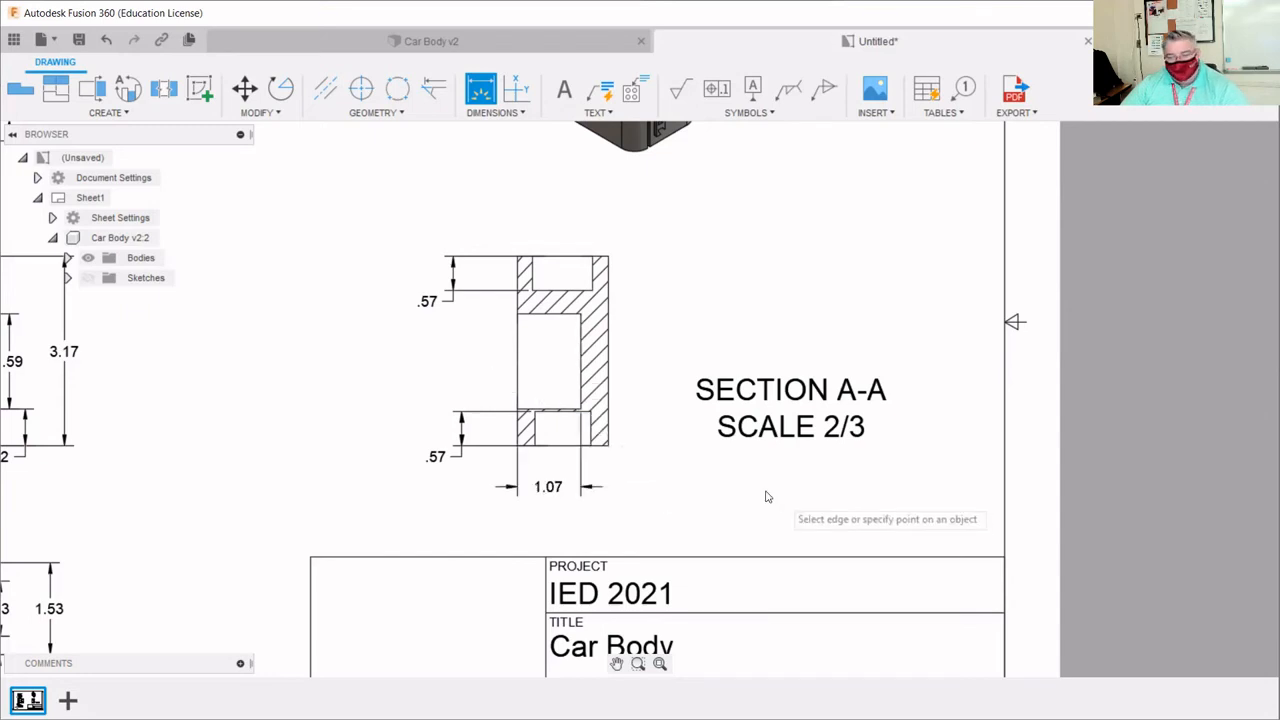
# - Examine the whole sheet, checking the dimensions of the section view against the three views stacked beside it
pyautogui.scroll(-4, 325, 378)
pyautogui.scroll(-1, 760, 385)
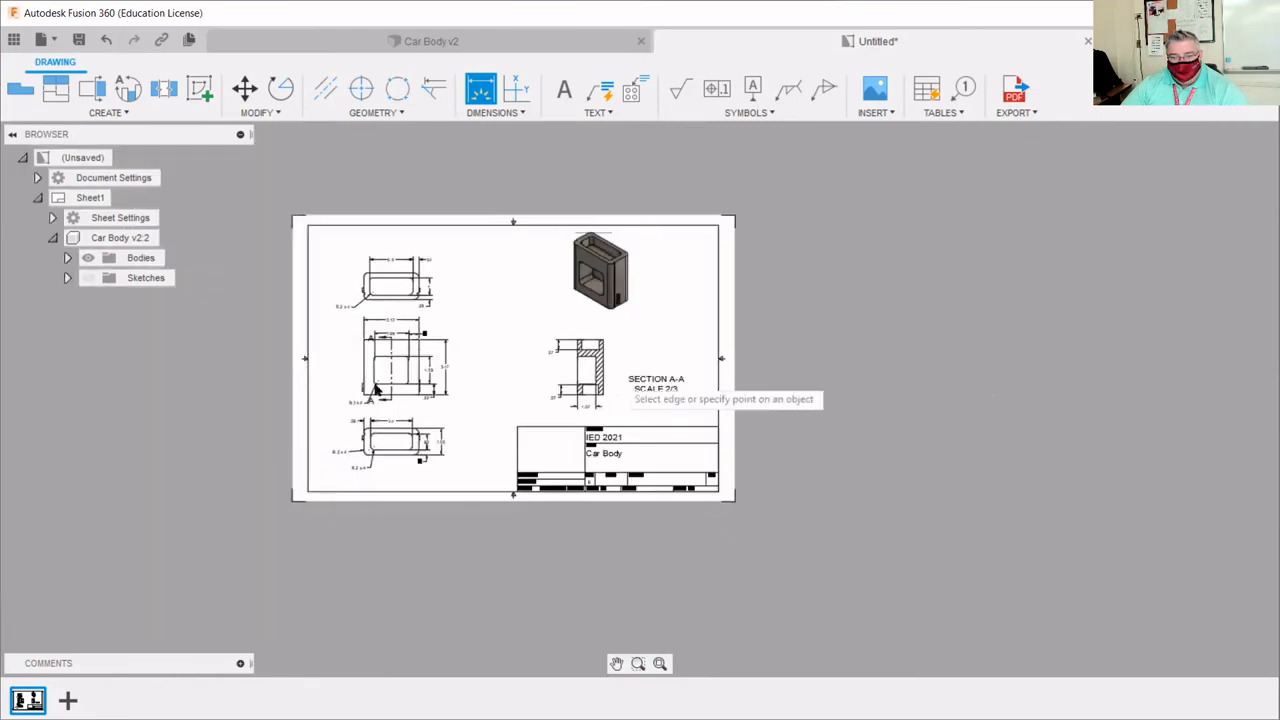
pyautogui.scroll(4, 330, 440)
pyautogui.scroll(-1, 339, 475)
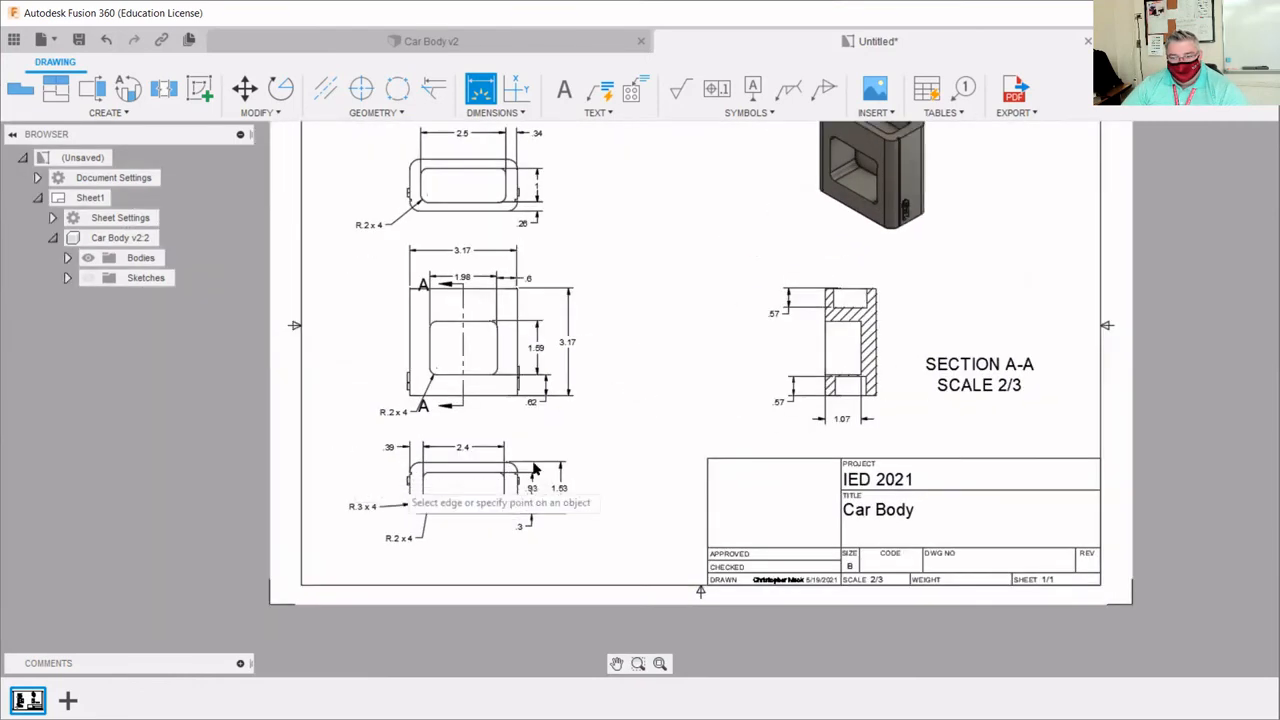
pyautogui.scroll(1, 356, 505)
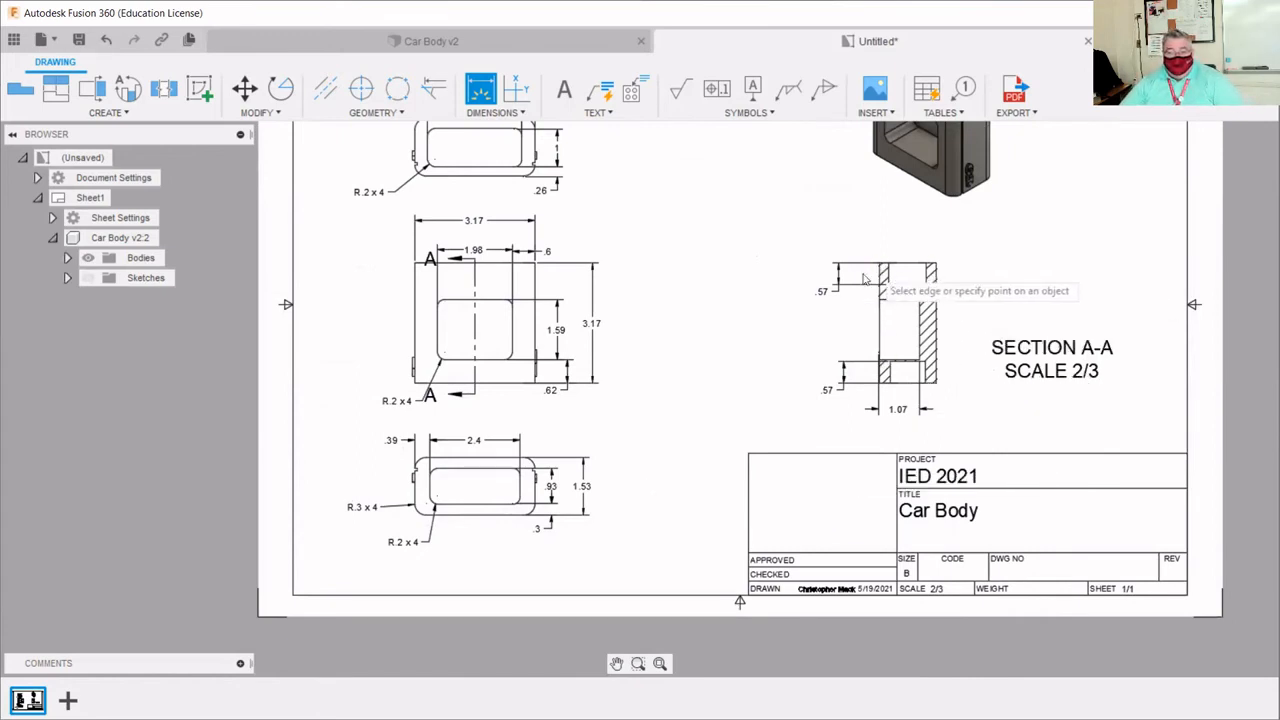
pyautogui.scroll(-2, 718, 363)
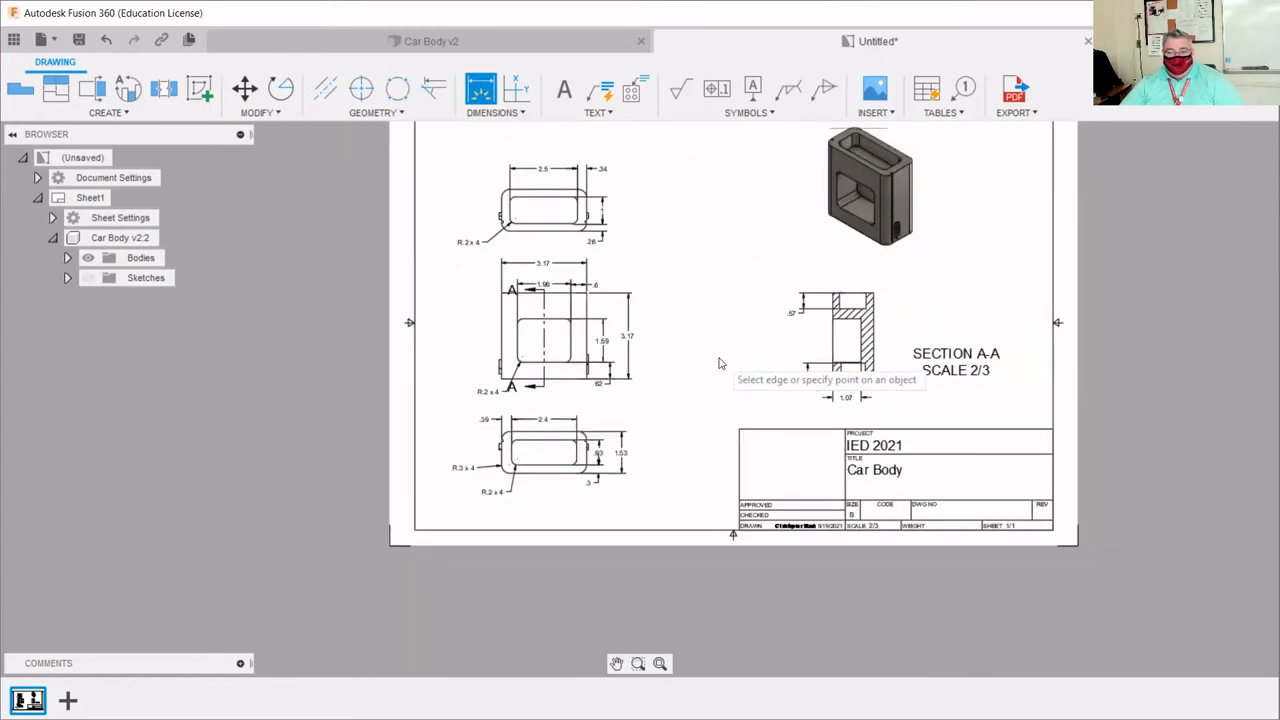
pyautogui.scroll(2, 729, 302)
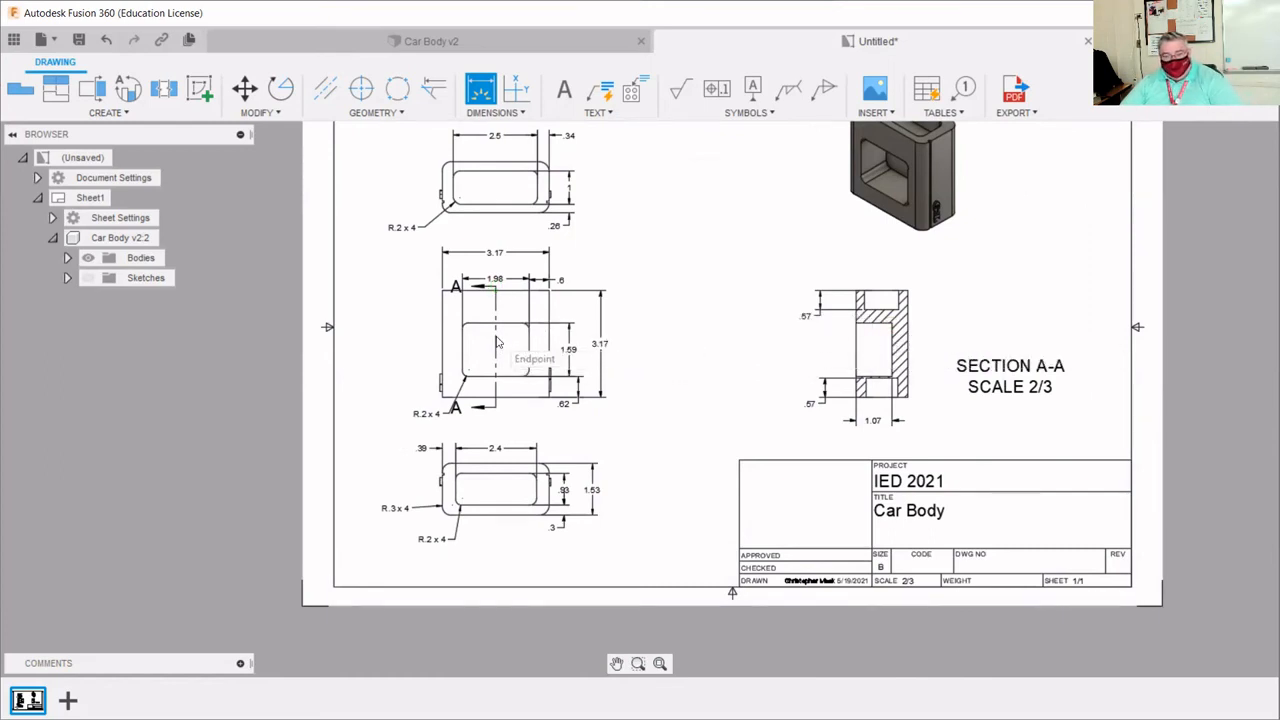
pyautogui.press('Escape')
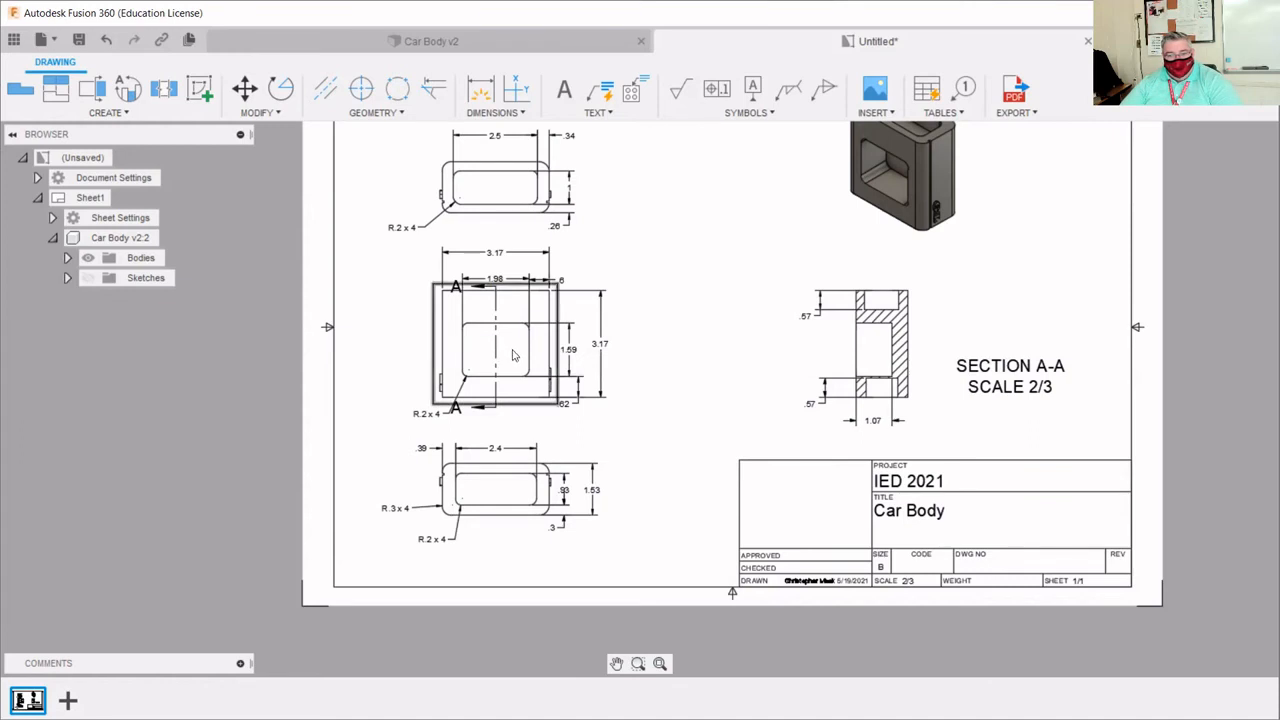
# - Shift the front view and its aligned views slightly left, and the section view slightly right, to space out the sheet
pyautogui.click(490, 346)
pyautogui.moveTo(485, 346); pyautogui.dragTo(464, 346)
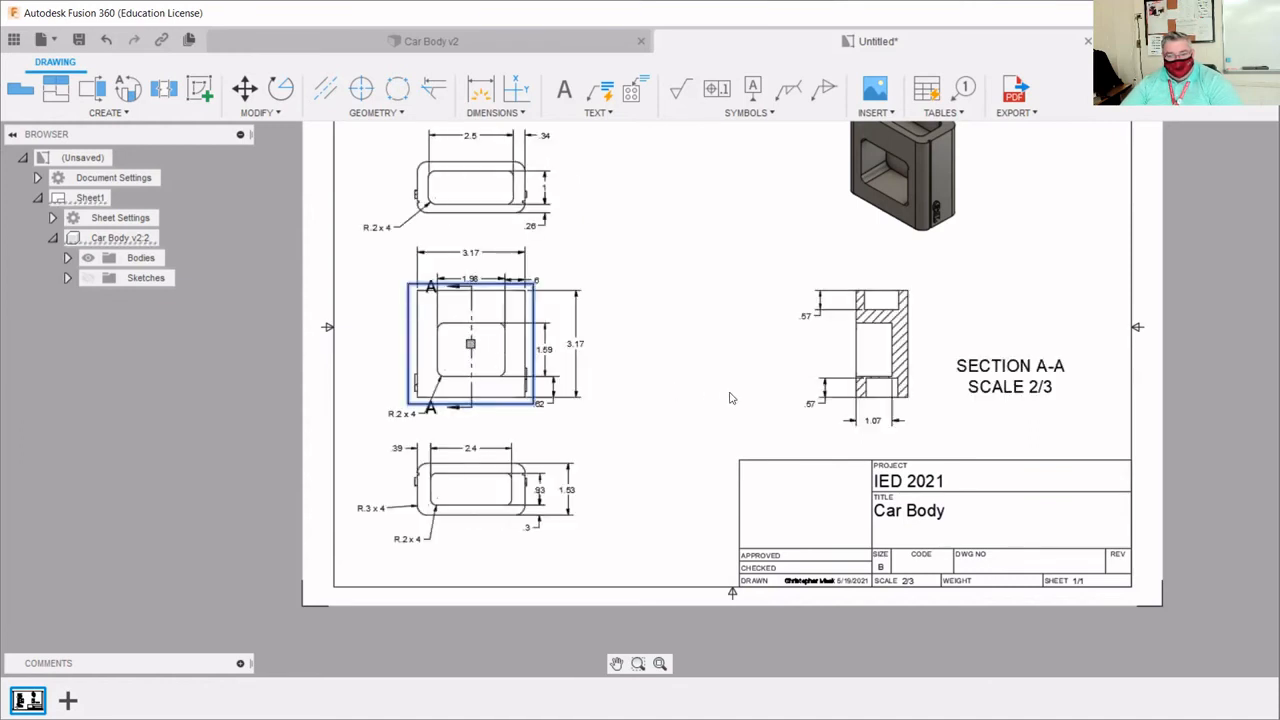
pyautogui.click(478, 493)
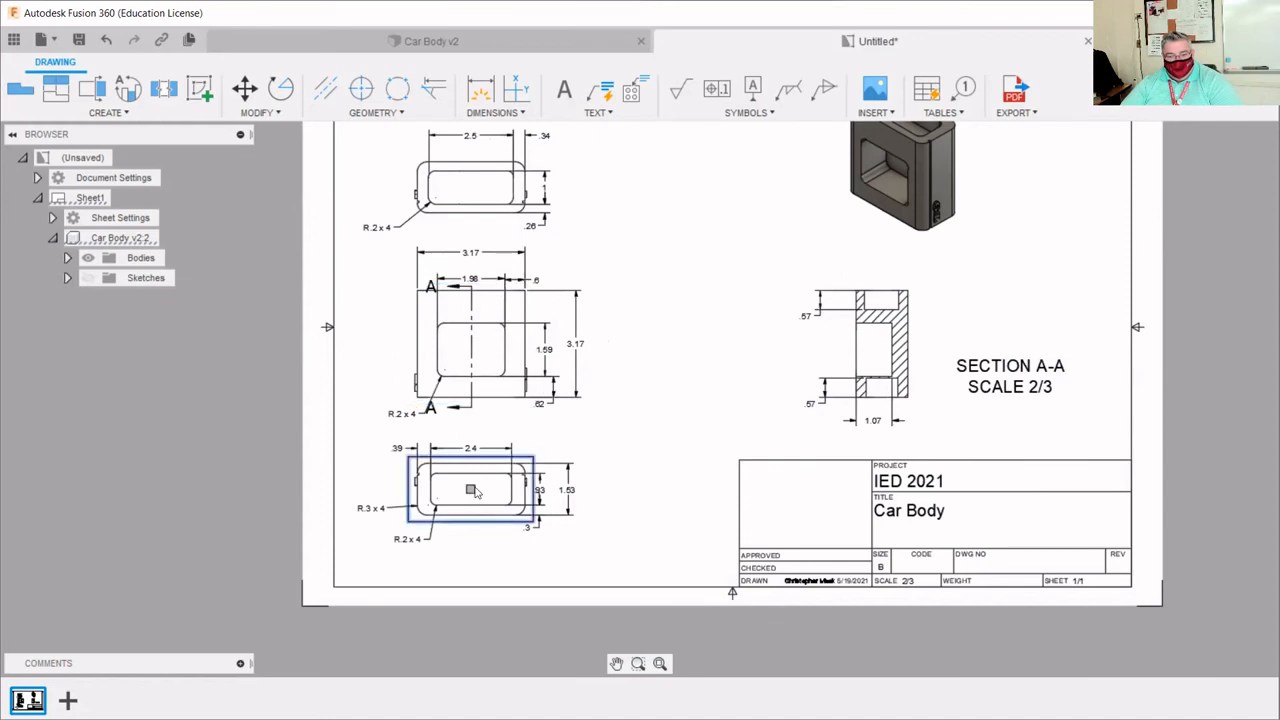
pyautogui.click(883, 352)
pyautogui.moveTo(883, 345); pyautogui.dragTo(899, 345)
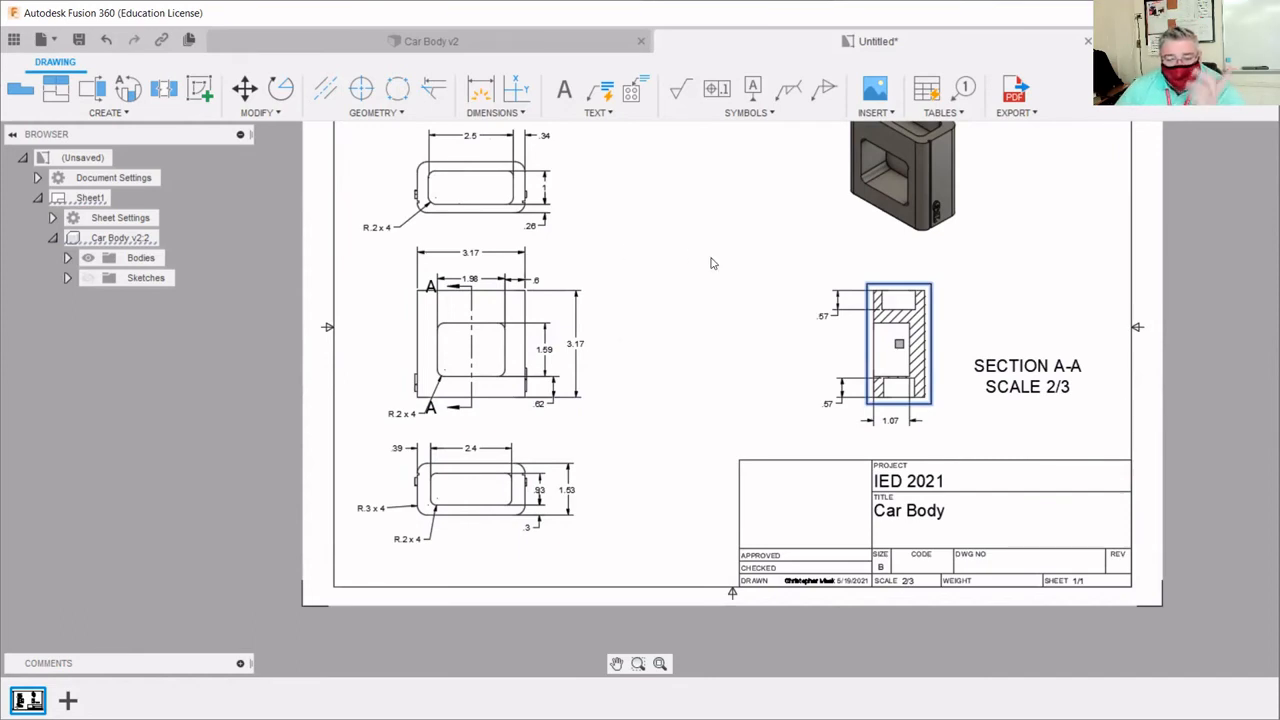
pyautogui.scroll(5, 548, 375)
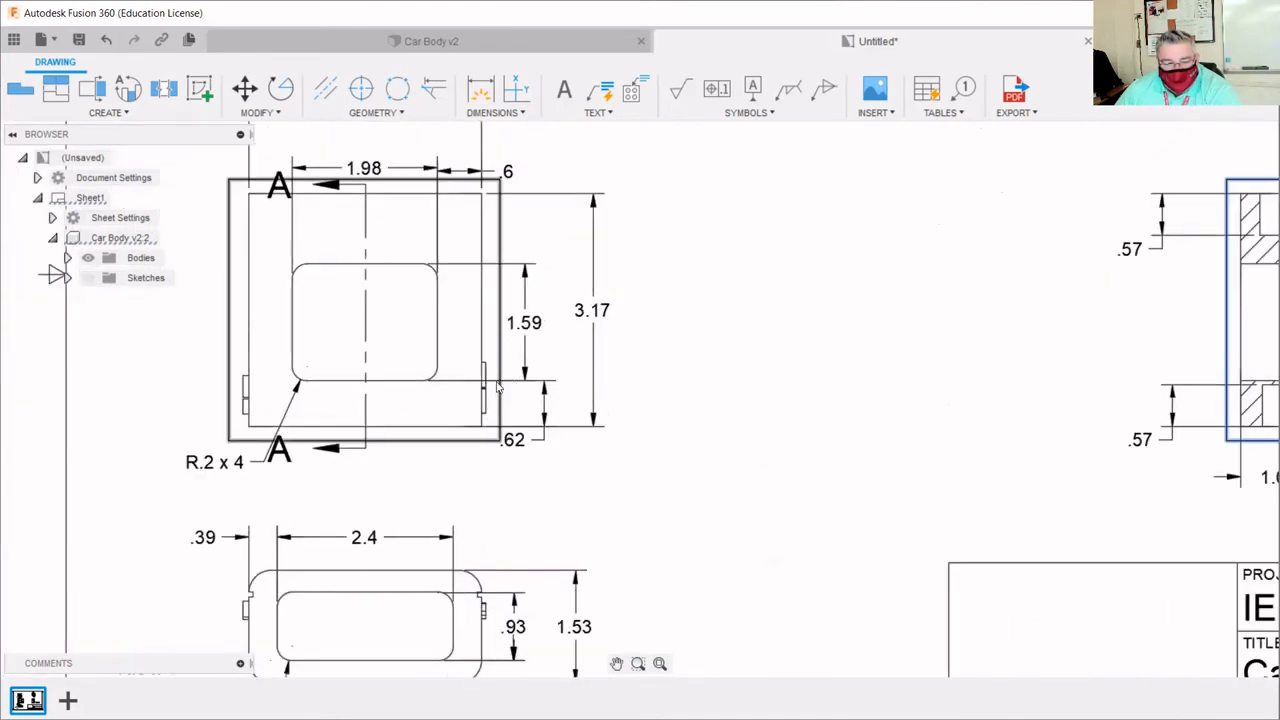
pyautogui.scroll(-2, 480, 408)
pyautogui.scroll(-1, 488, 402)
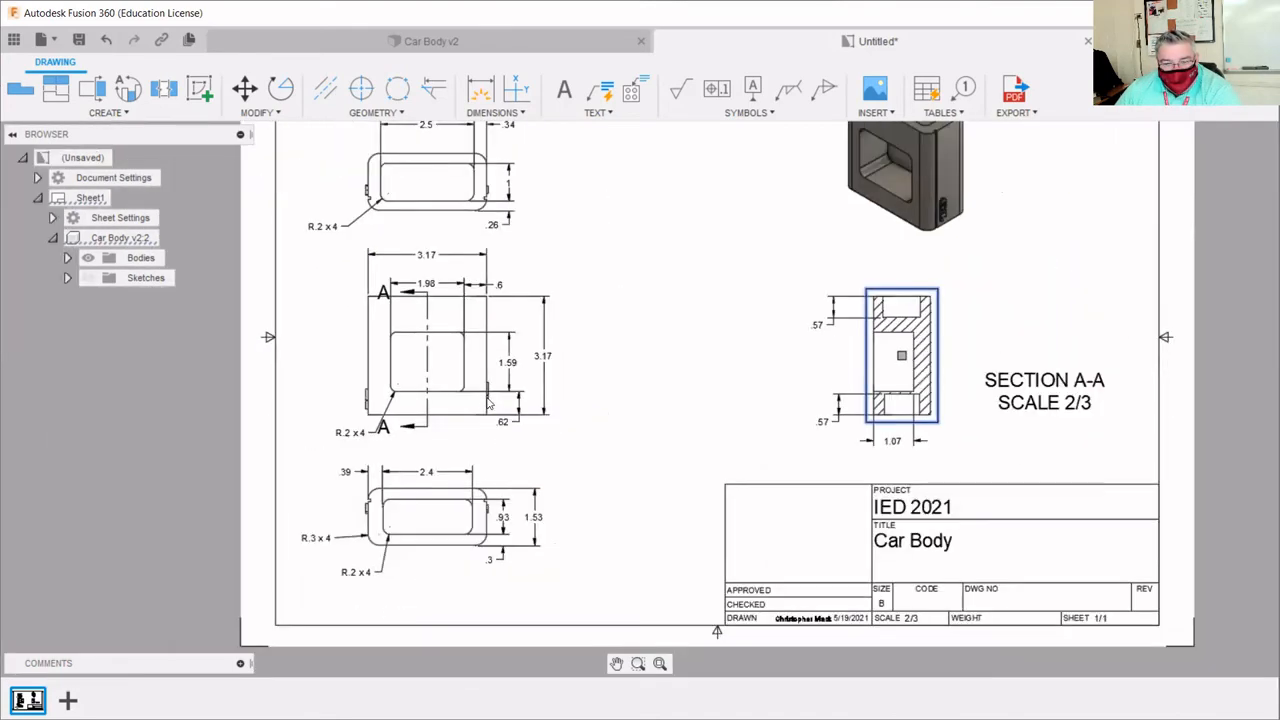
# - Move the .93 dimension of the lowest view slightly right, away from the body's outer edge
pyautogui.scroll(4, 480, 525)
pyautogui.scroll(4, 472, 495)
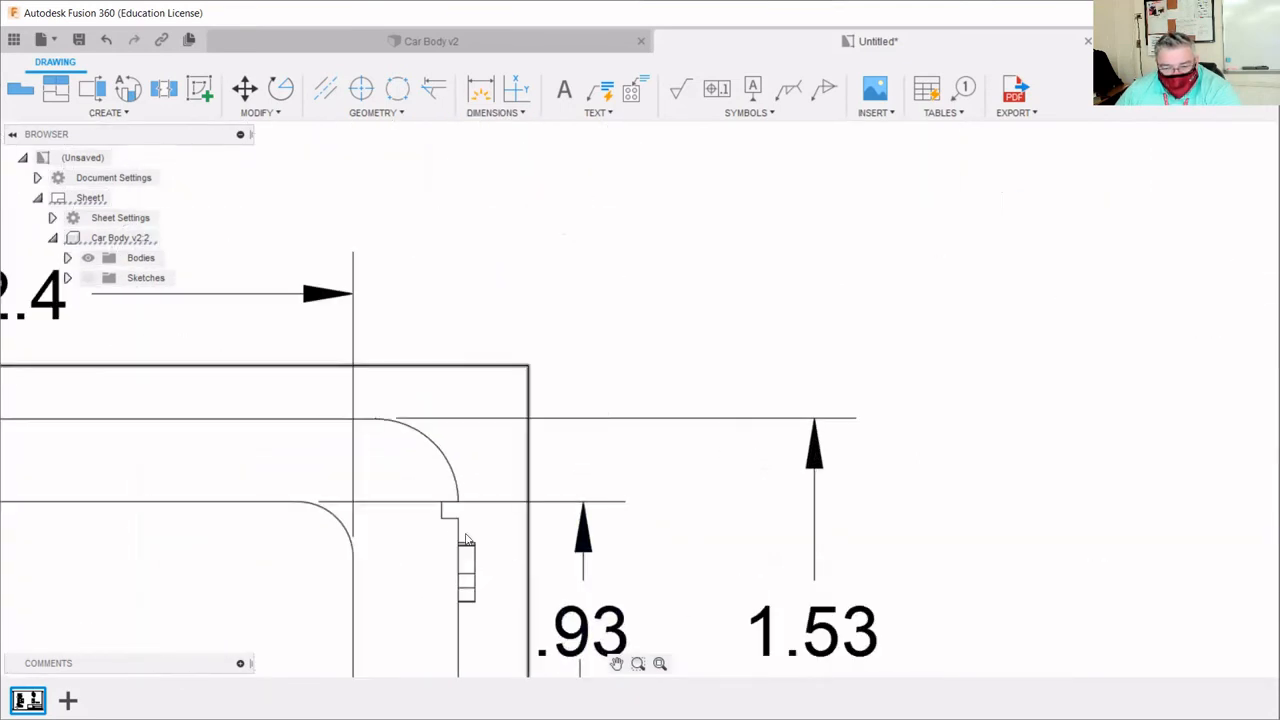
pyautogui.scroll(-5, 481, 500)
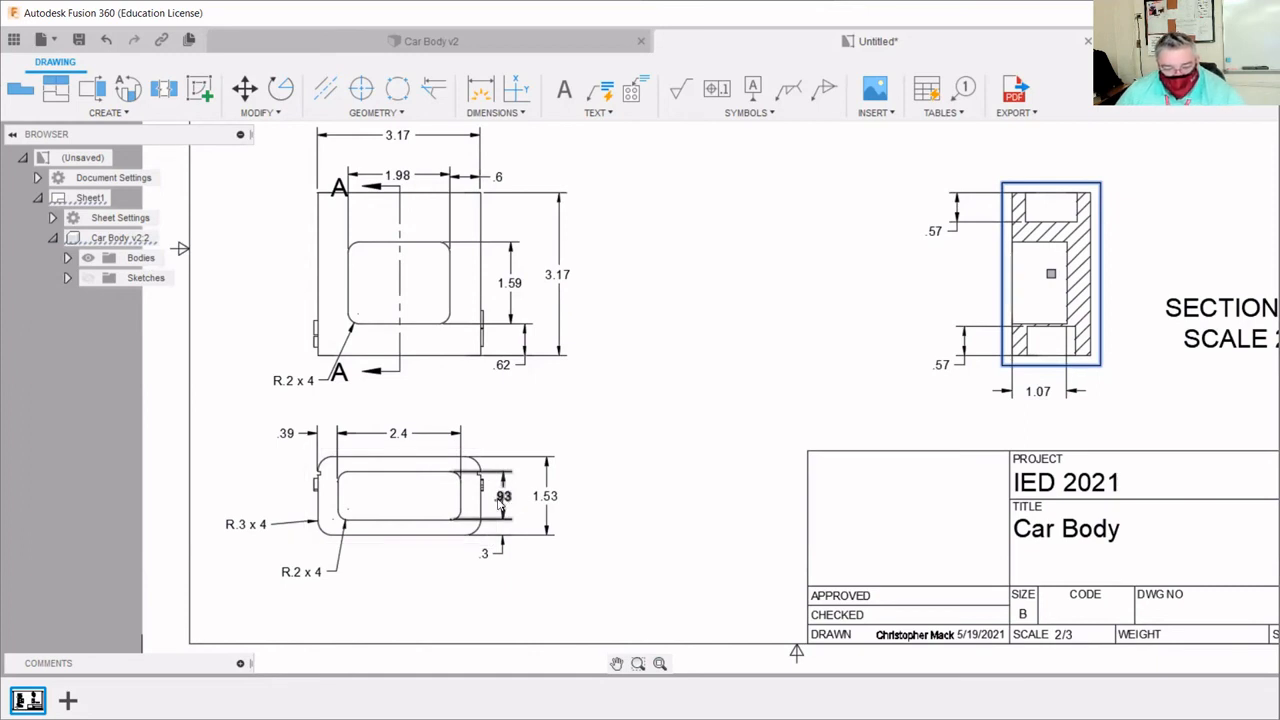
pyautogui.click(502, 500)
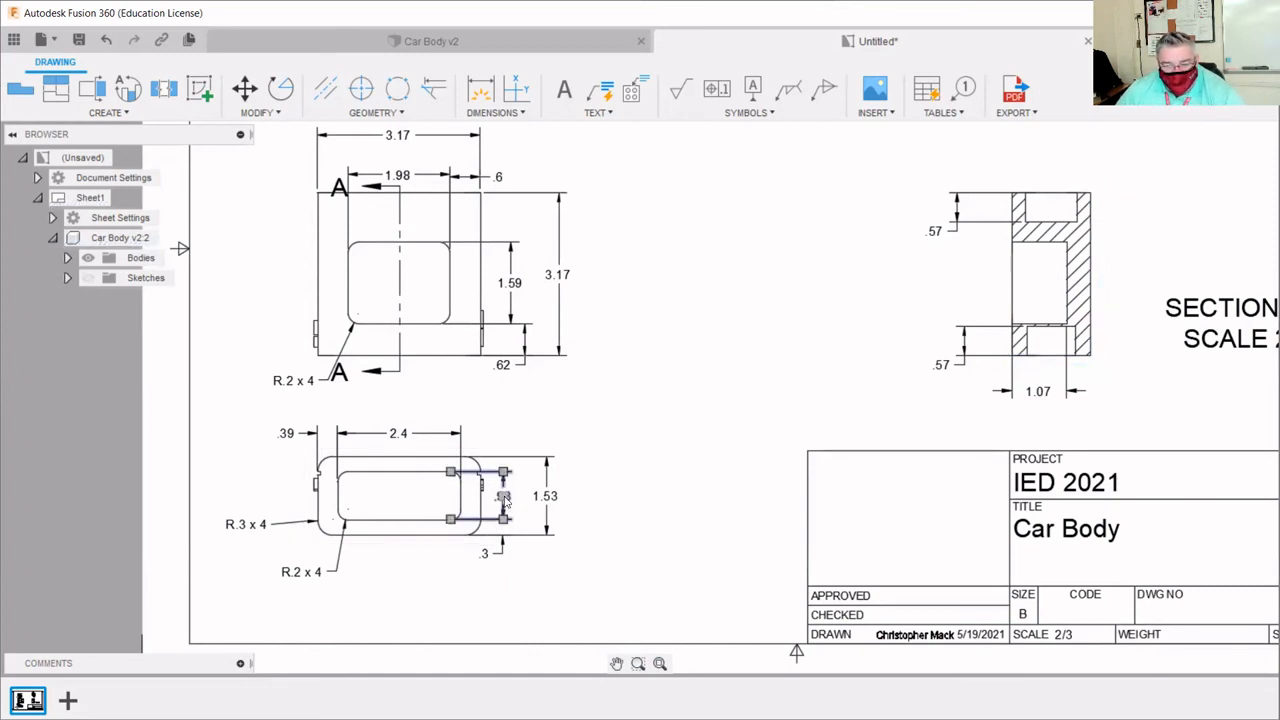
pyautogui.moveTo(504, 500); pyautogui.dragTo(515, 498)
pyautogui.press('Escape')
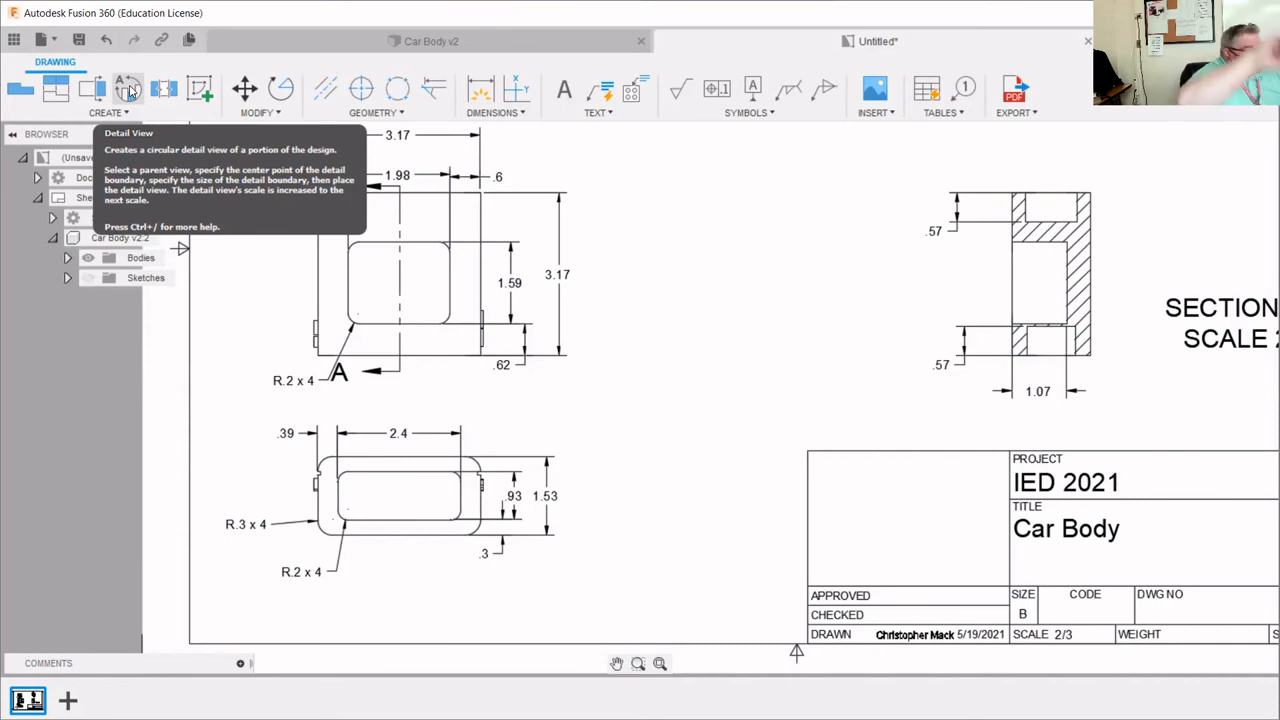
# - Start a detail view from the lowest view, centring a small circular boundary just below the notch on the body's right edge
pyautogui.click(130, 91)
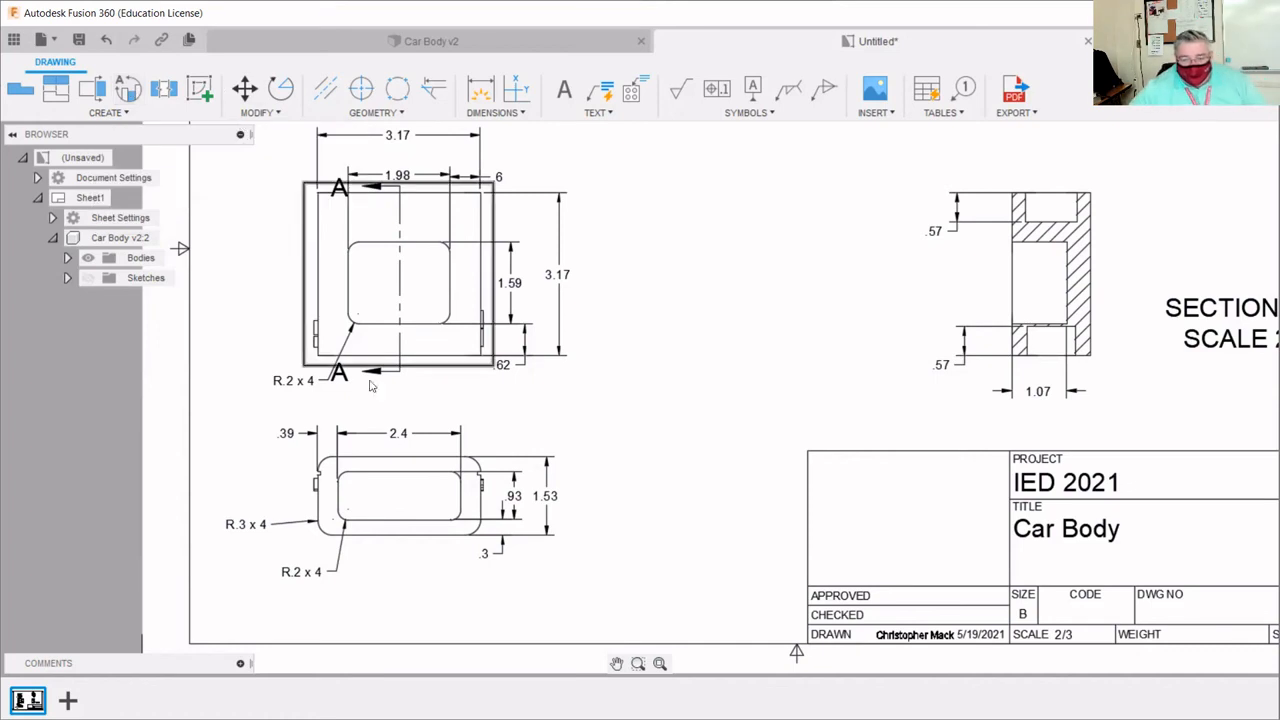
pyautogui.scroll(5, 470, 465)
pyautogui.scroll(3, 465, 457)
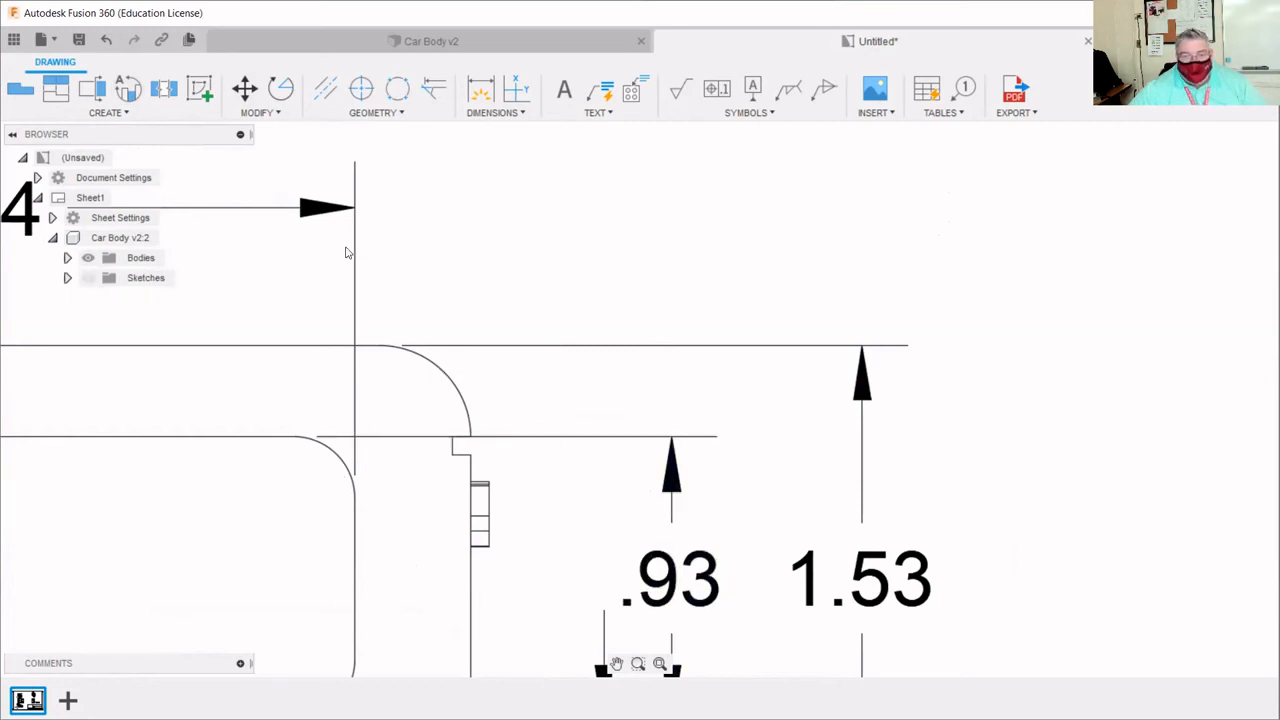
pyautogui.click(127, 88)
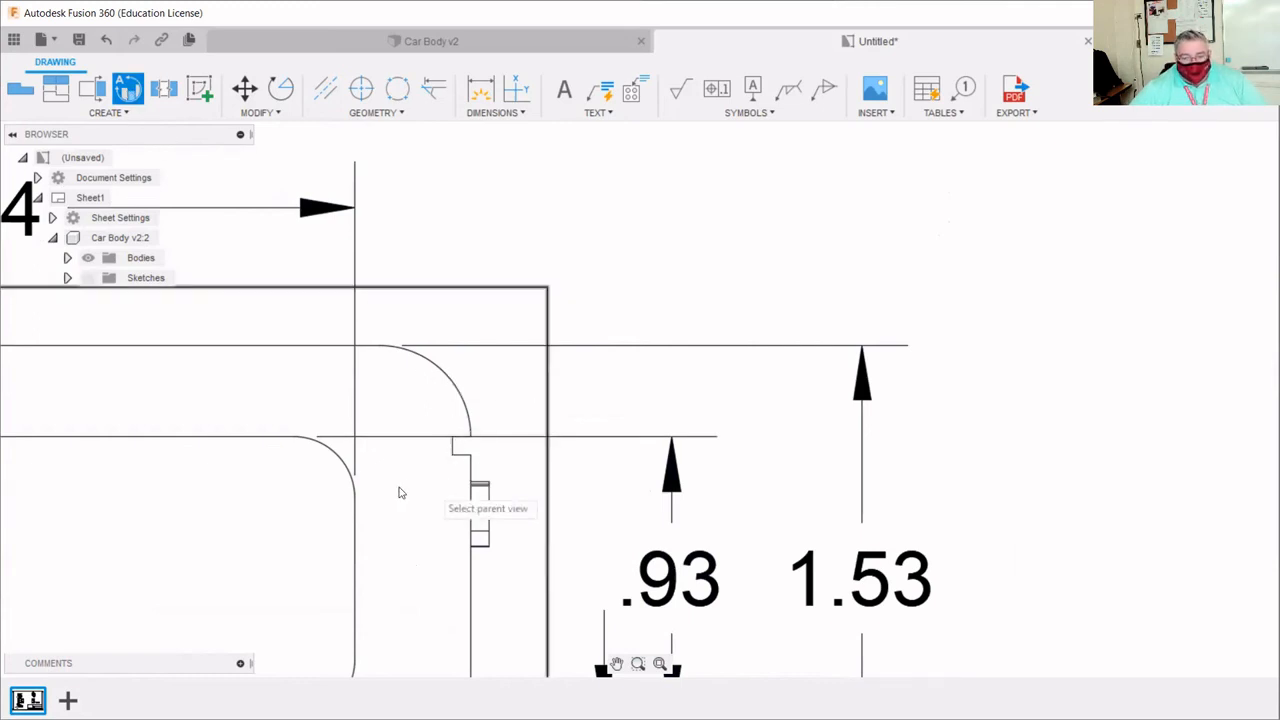
pyautogui.scroll(-3, 357, 420)
pyautogui.scroll(-2, 350, 401)
pyautogui.click(297, 443)
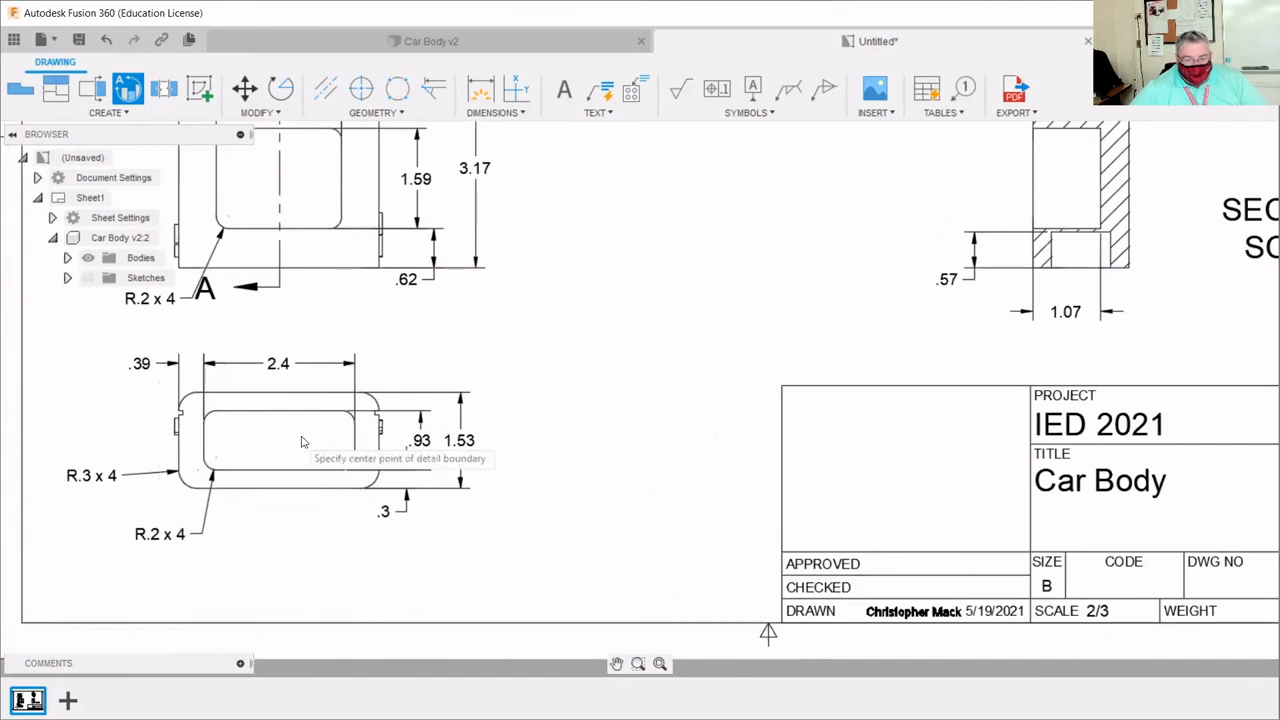
pyautogui.scroll(5, 355, 422)
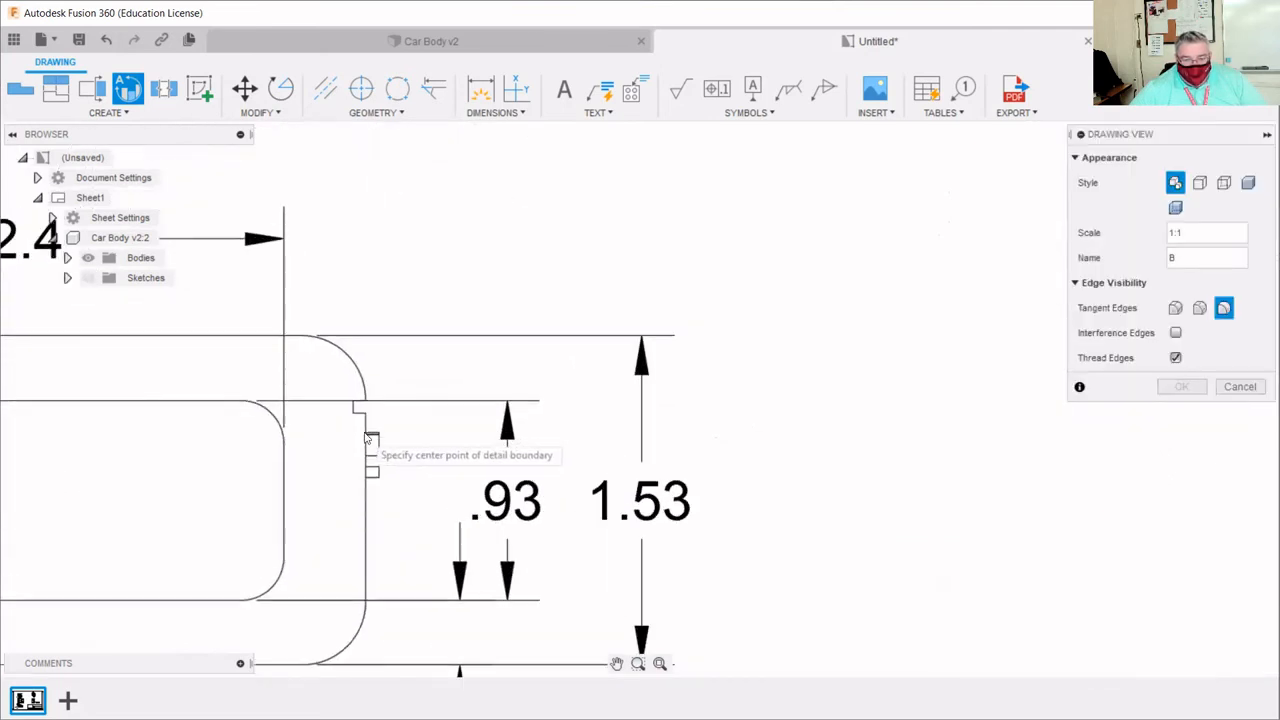
pyautogui.click(365, 425)
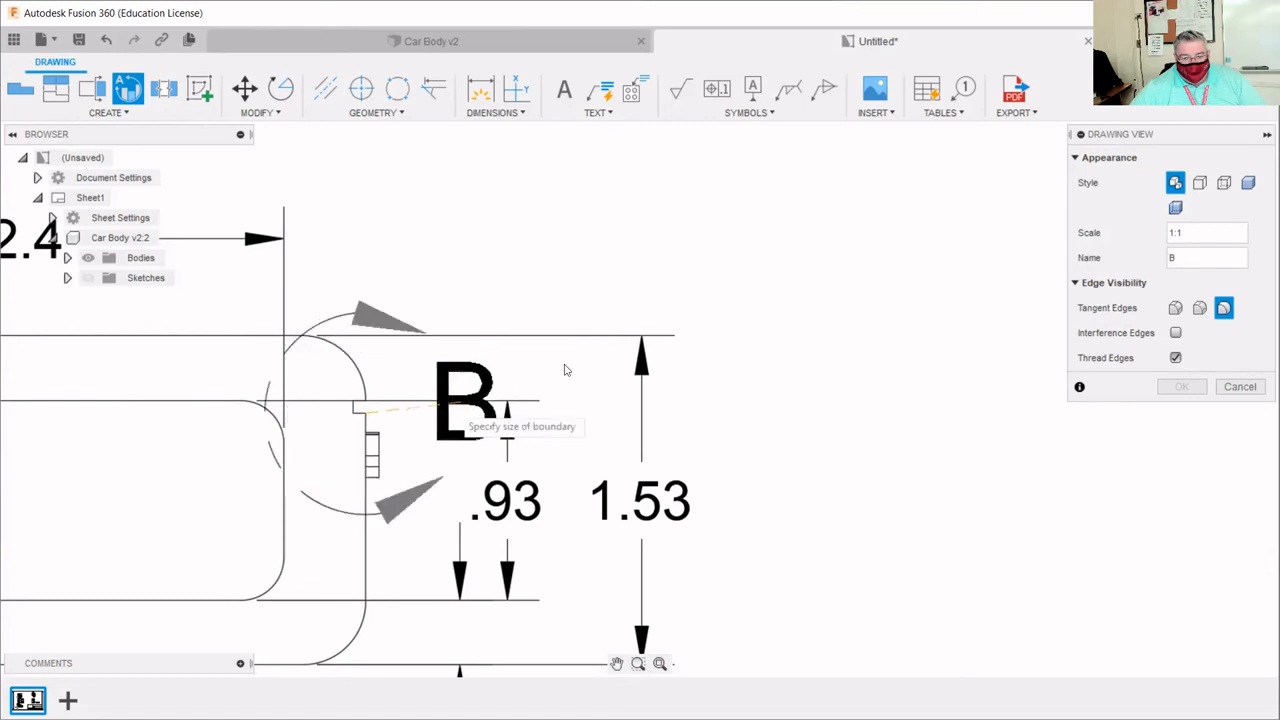
pyautogui.click(445, 403)
# - Place the detail view between the front view and the section view, and set its scale to 6:1
pyautogui.scroll(-5, 488, 381)
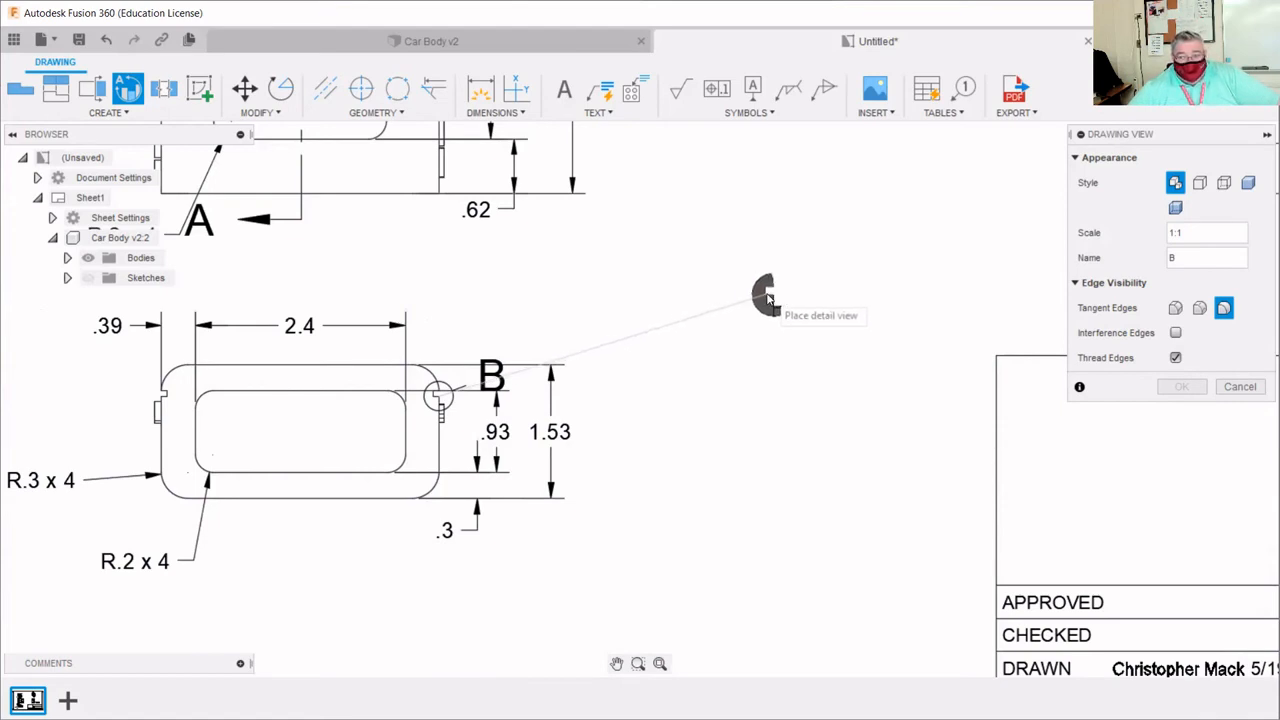
pyautogui.scroll(-5, 766, 290)
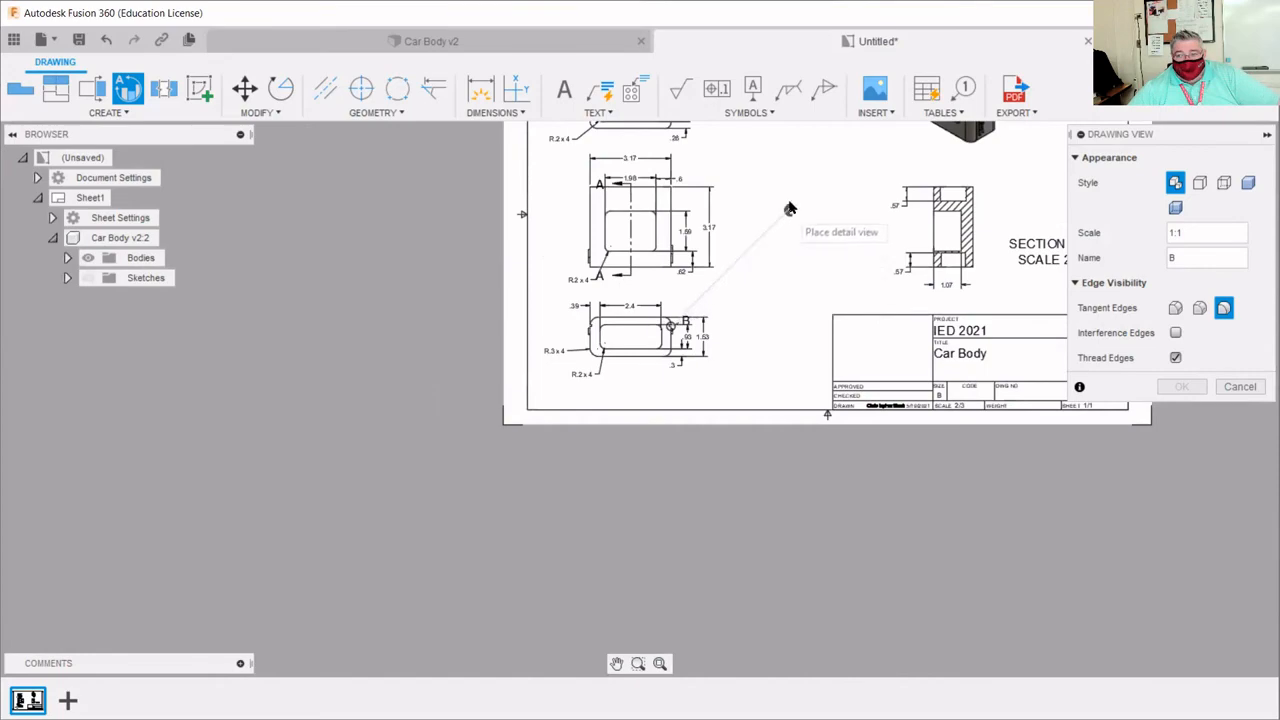
pyautogui.click(806, 182)
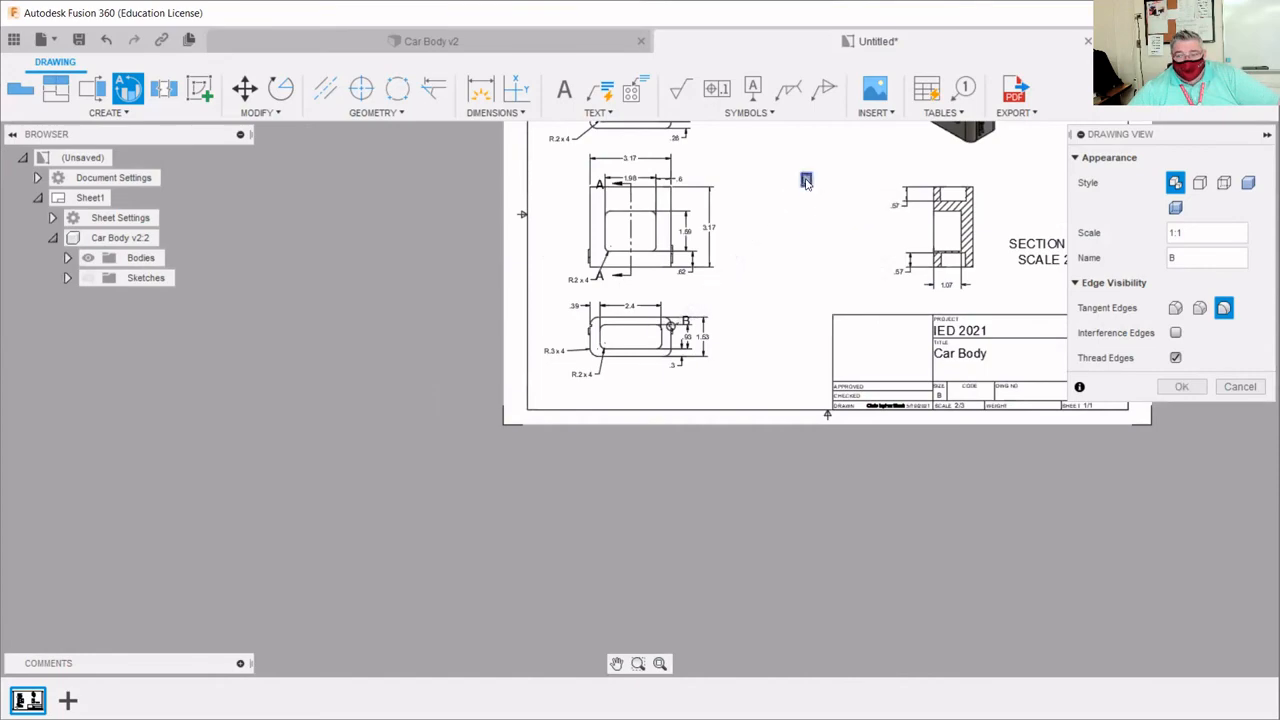
pyautogui.scroll(2, 868, 183)
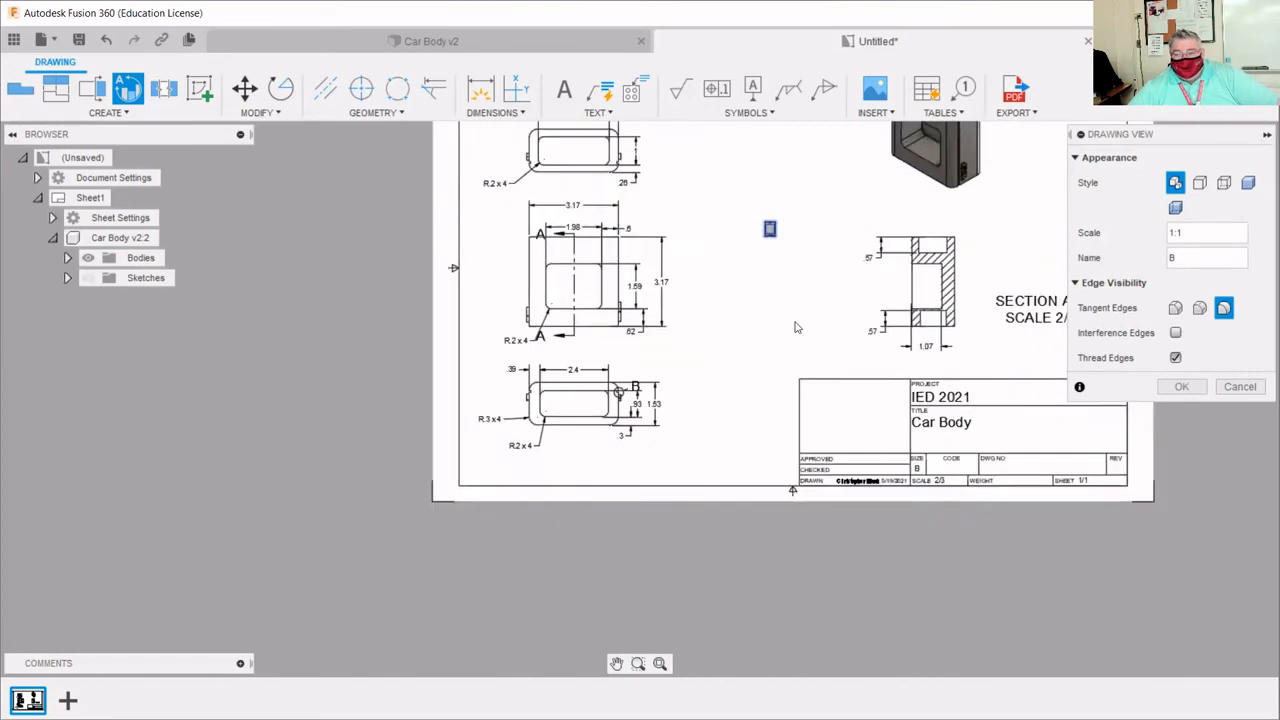
pyautogui.scroll(-5, 950, 180)
pyautogui.scroll(3, 985, 220)
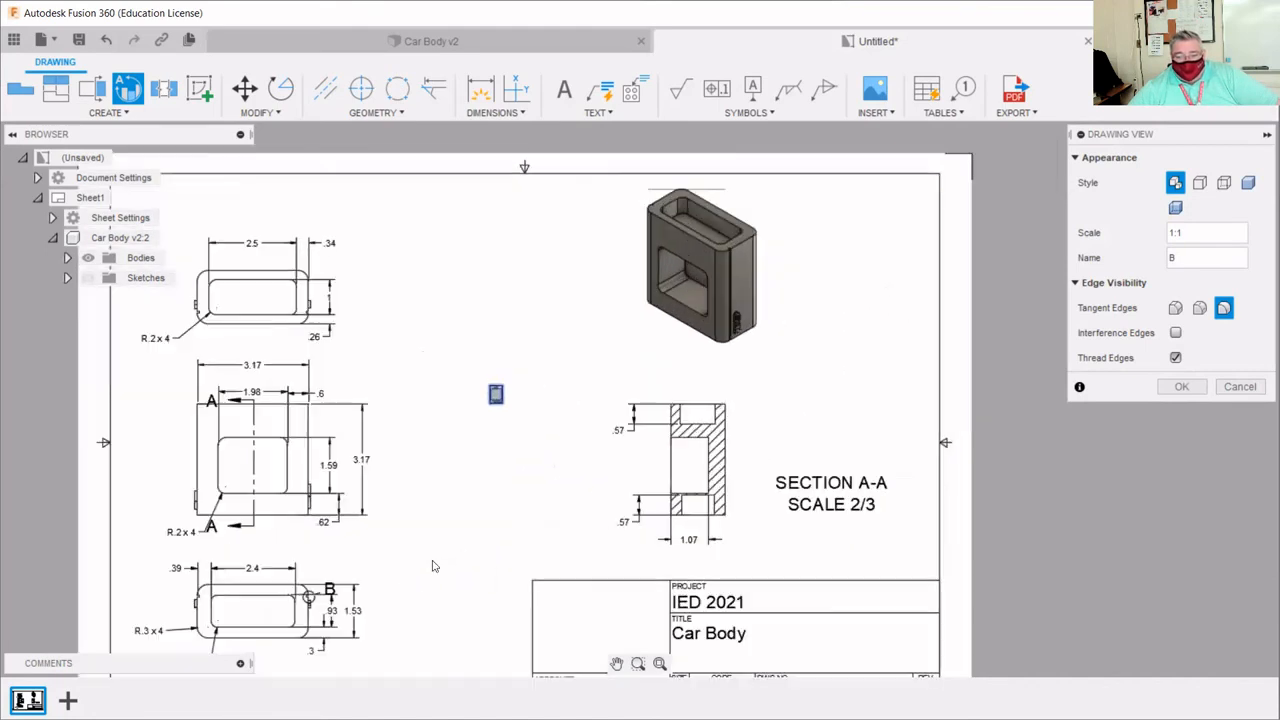
pyautogui.doubleClick(1172, 231)
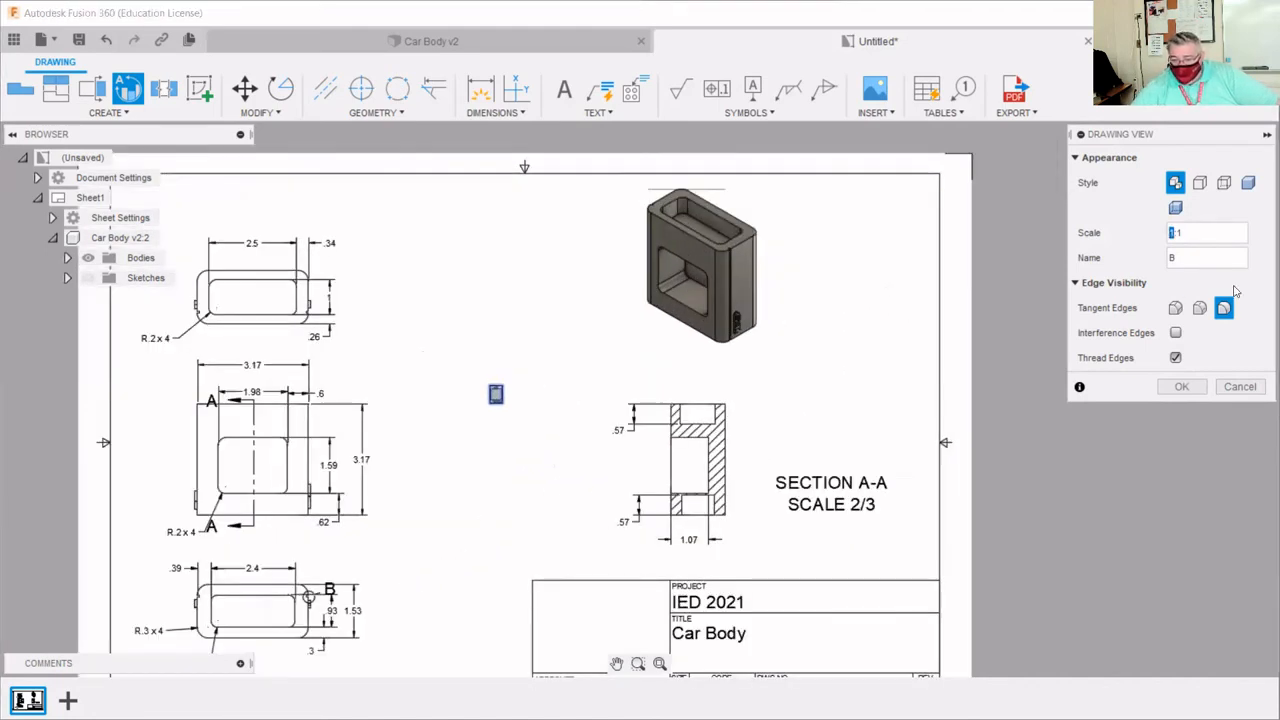
pyautogui.write('4')
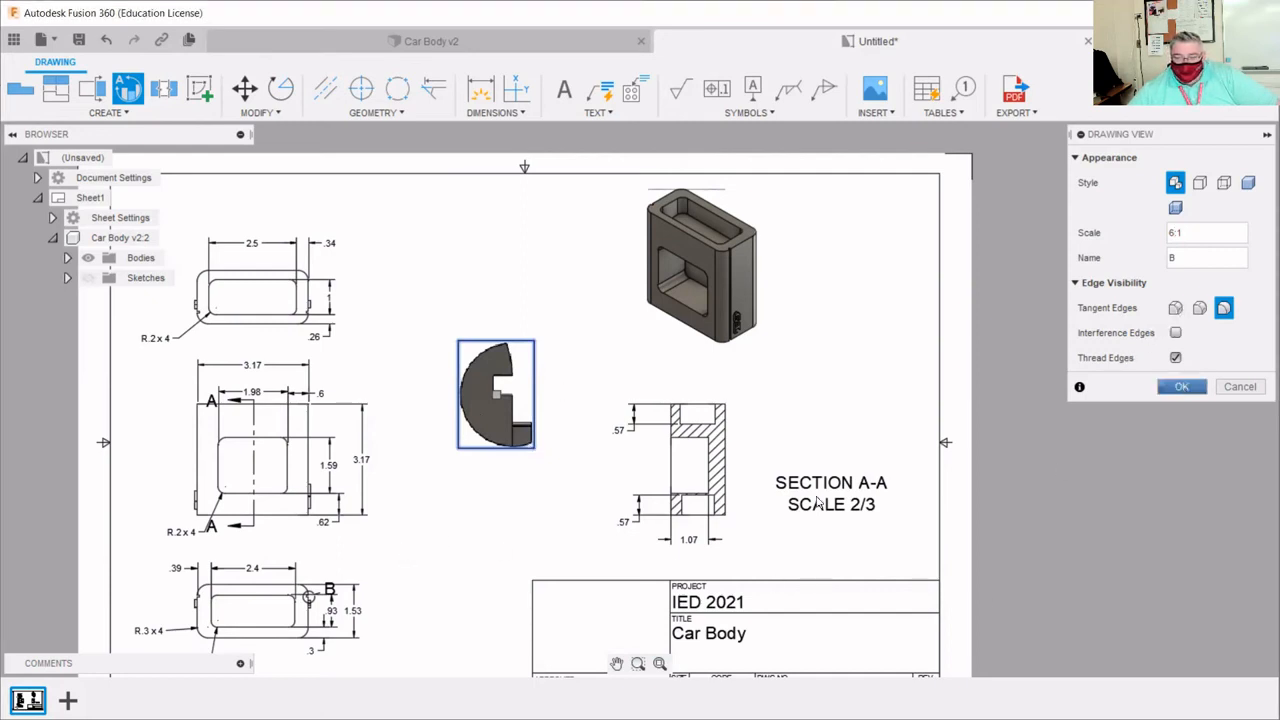
pyautogui.press('Return')
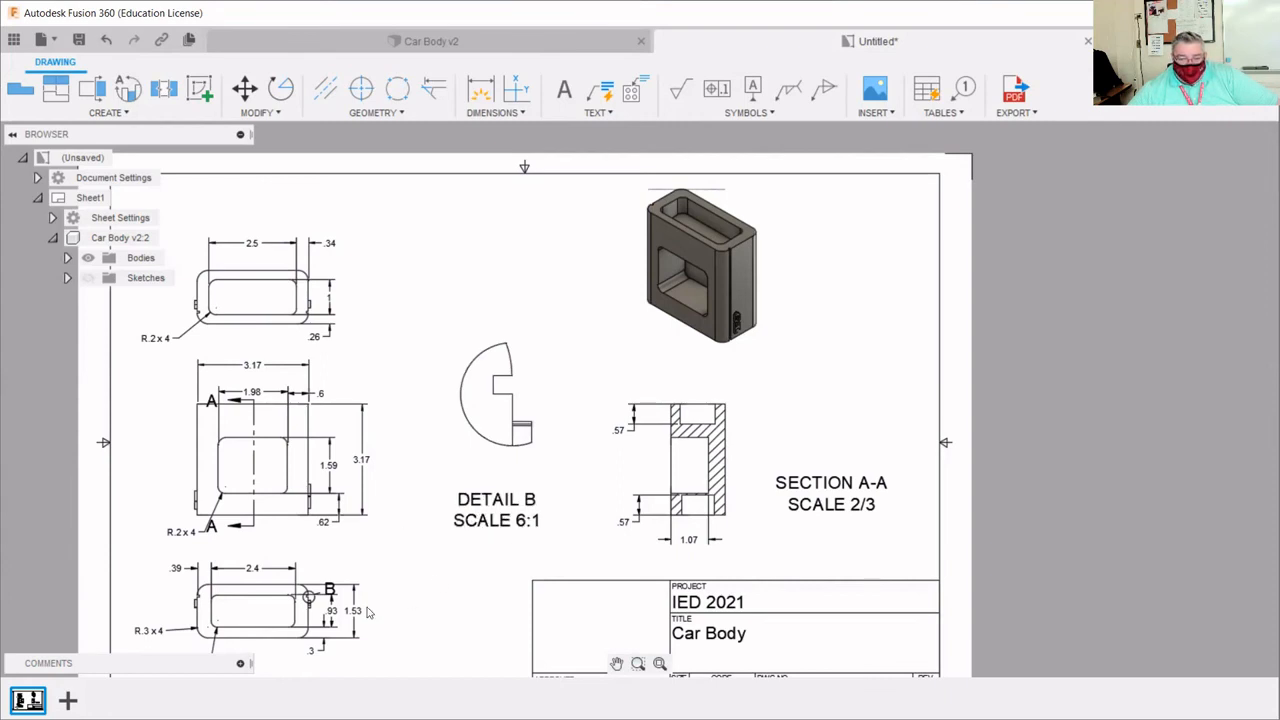
# - Move the detail callout letter B up and right, clear of the .93 dimension
pyautogui.scroll(1, 364, 578)
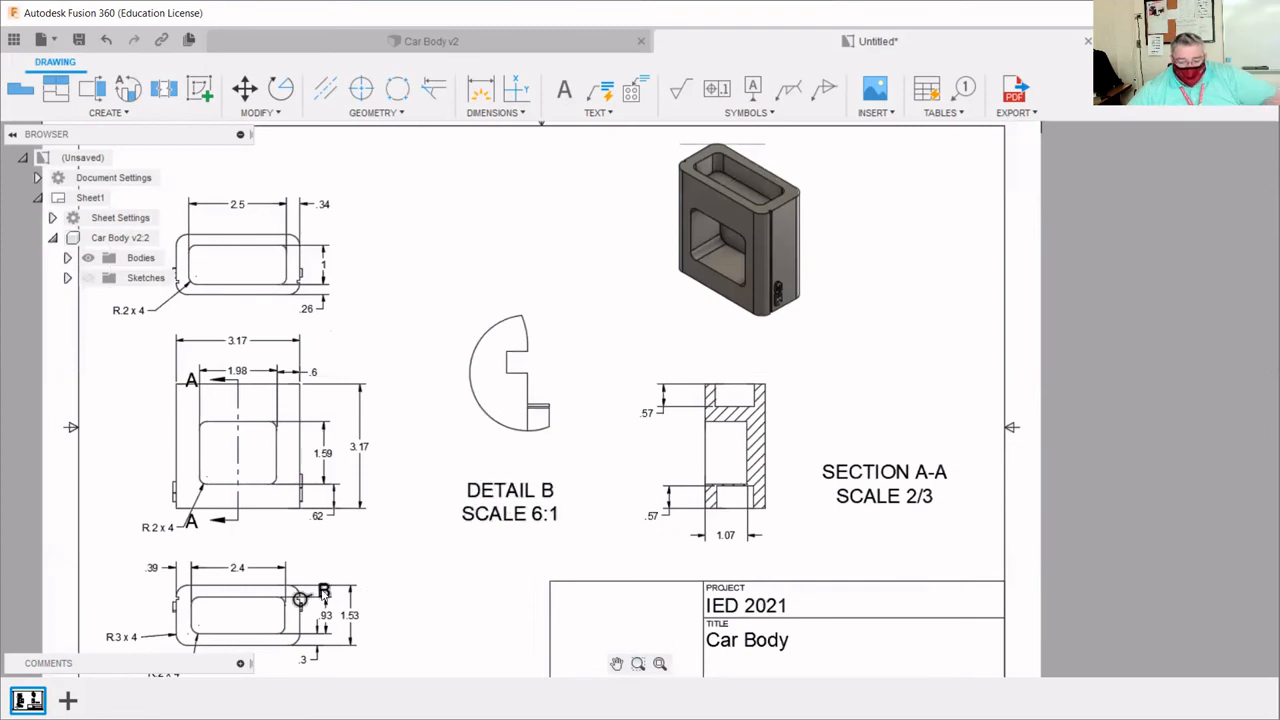
pyautogui.click(324, 592)
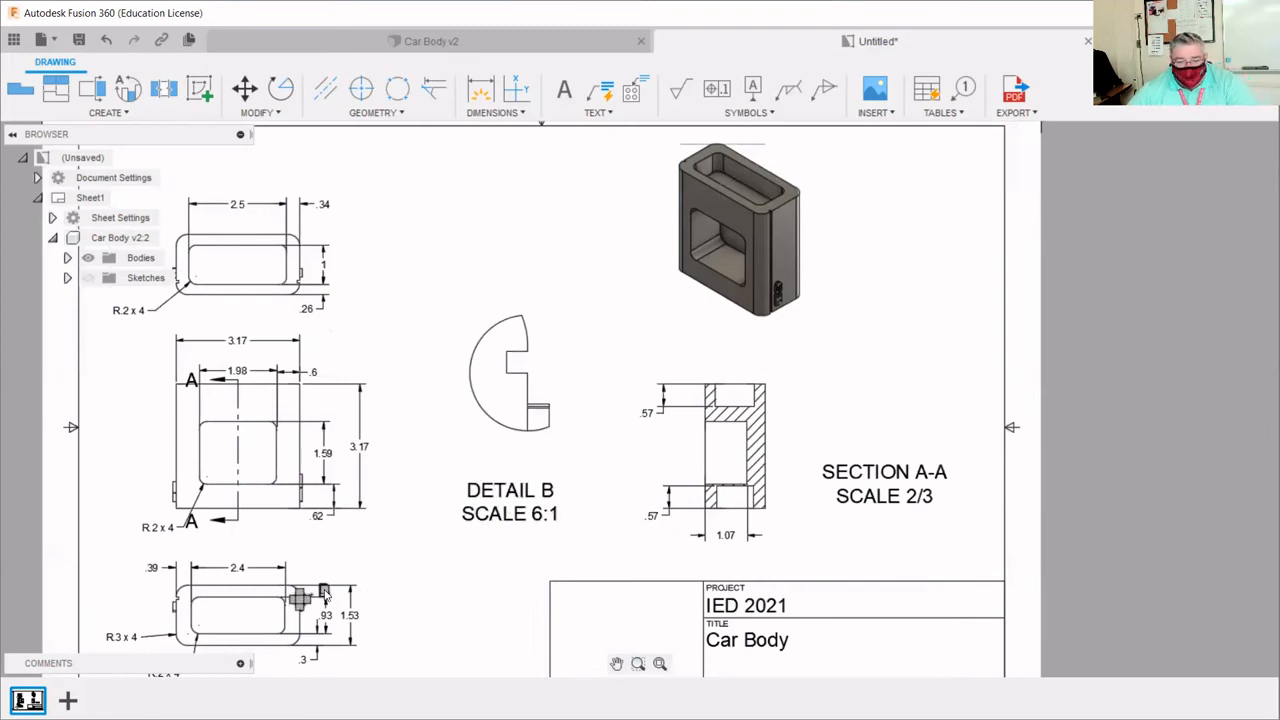
pyautogui.click(323, 591)
pyautogui.click(334, 570)
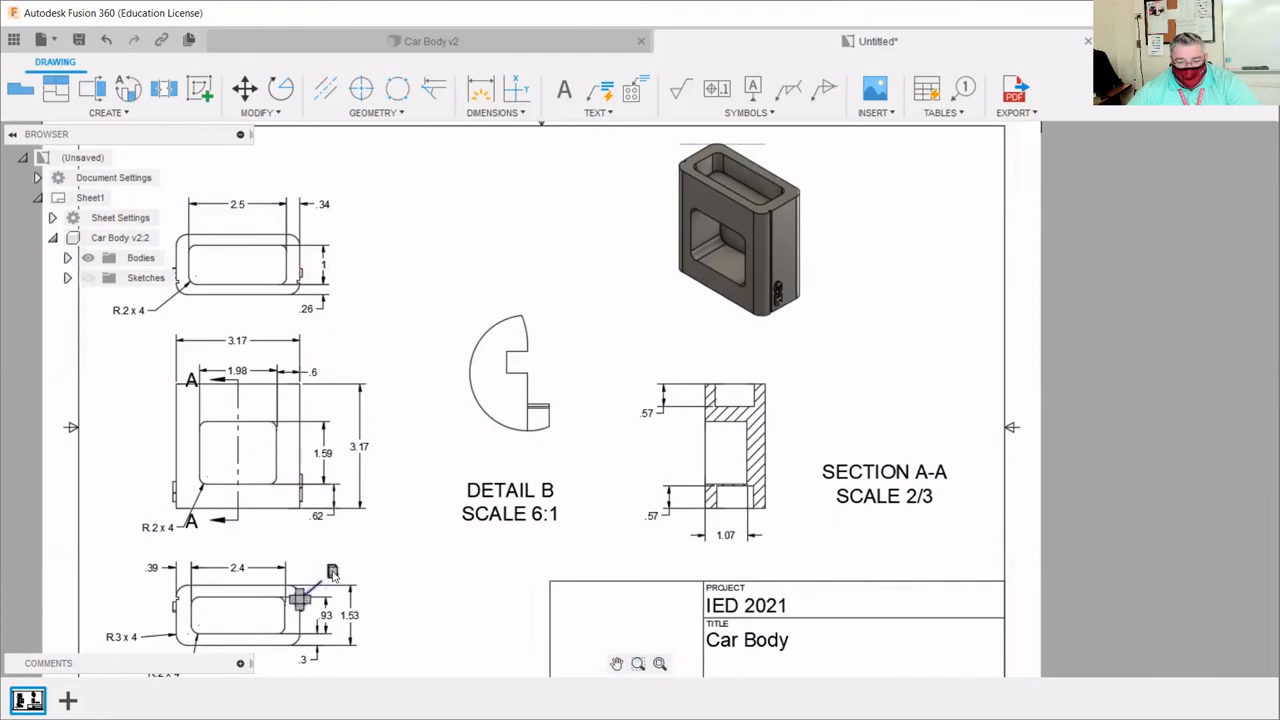
pyautogui.press('Escape')
pyautogui.scroll(-2, 445, 575)
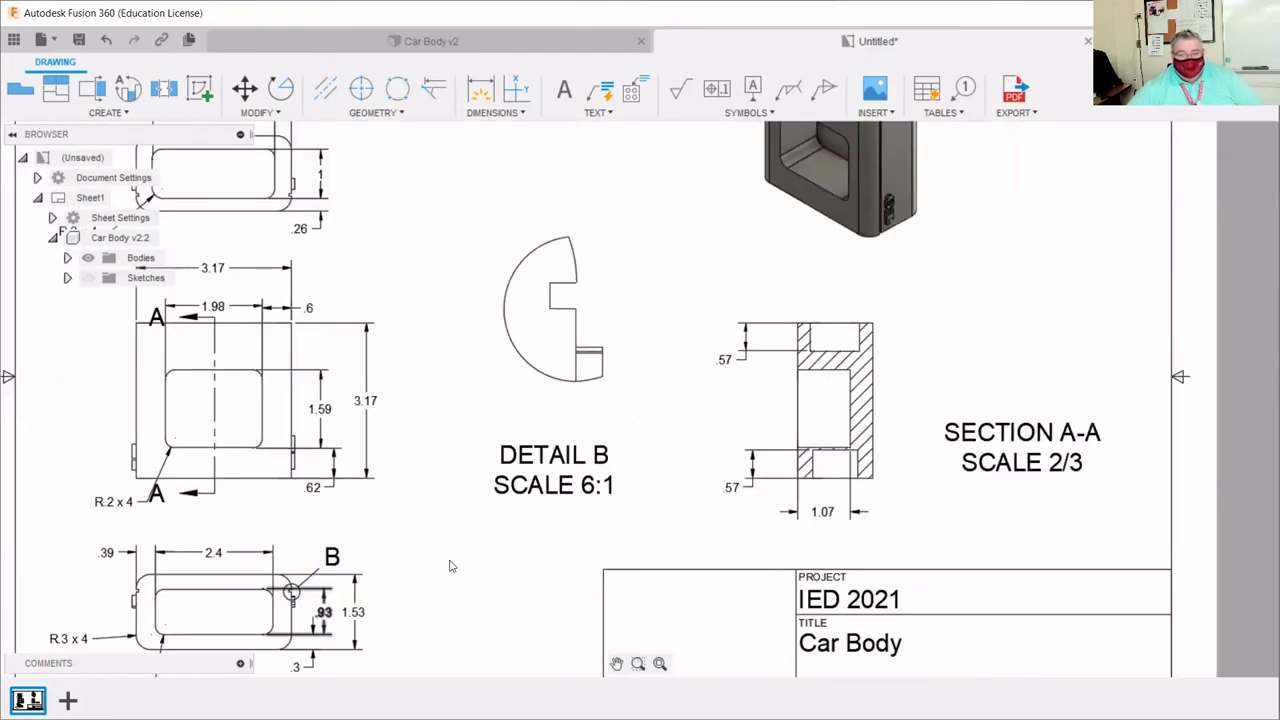
# - Compare detail B with its source area, and undo the callout letter move and the detail view
pyautogui.scroll(-2, 451, 565)
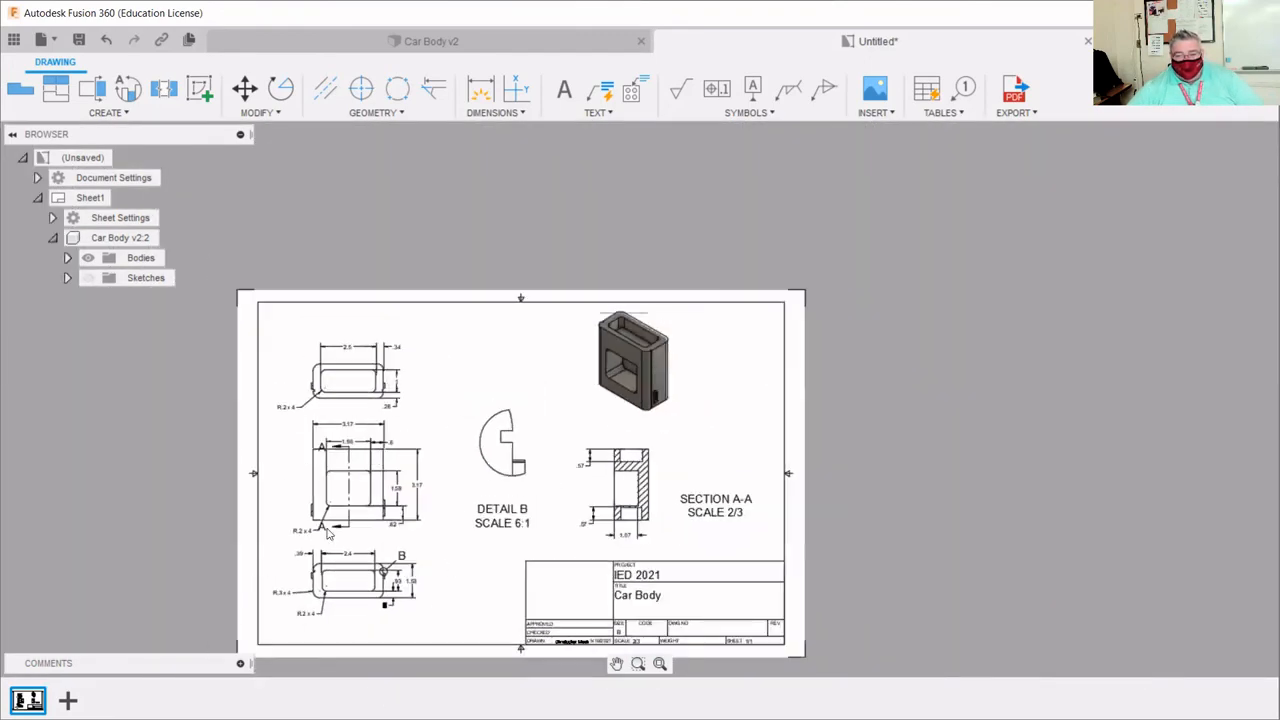
pyautogui.scroll(5, 345, 605)
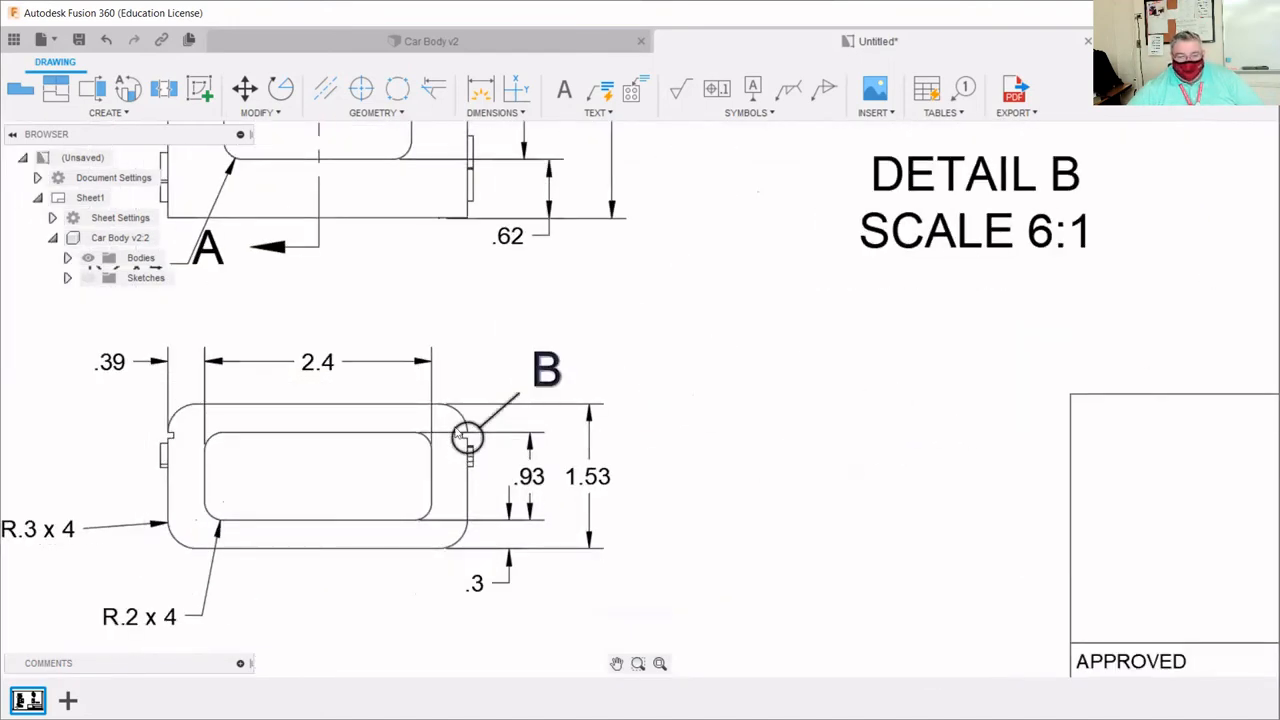
pyautogui.scroll(-5, 487, 441)
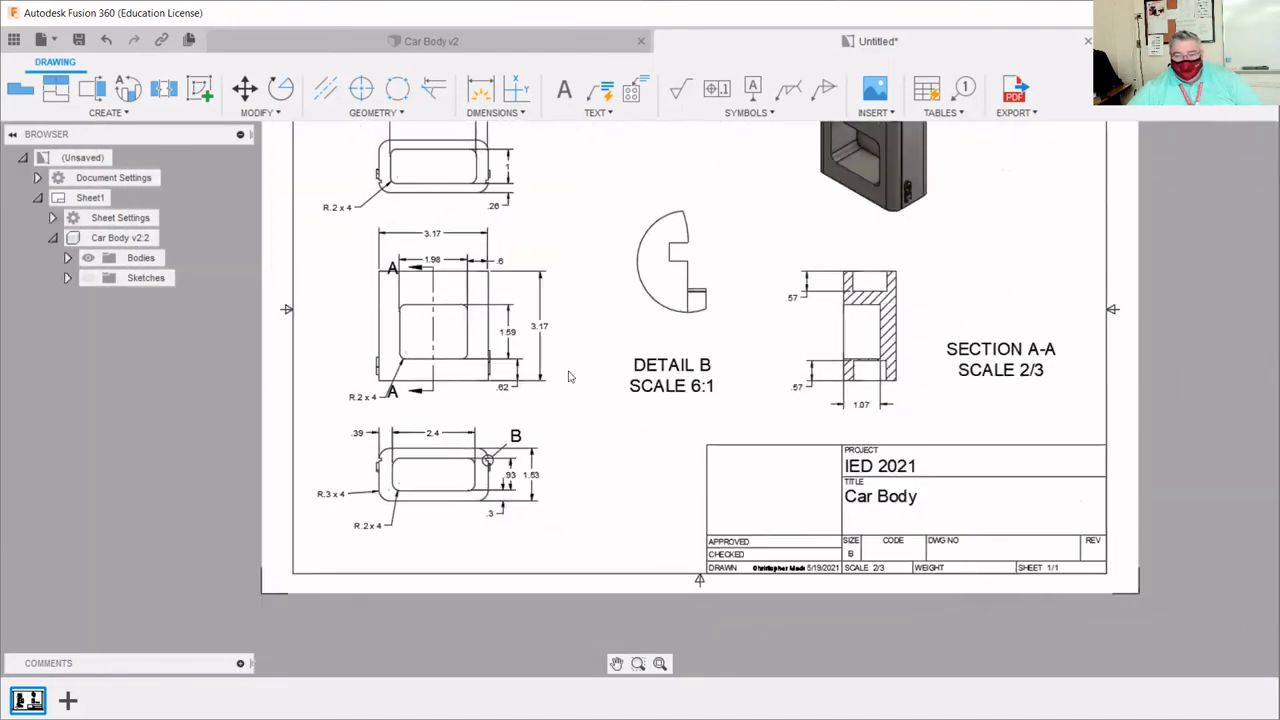
pyautogui.scroll(5, 719, 217)
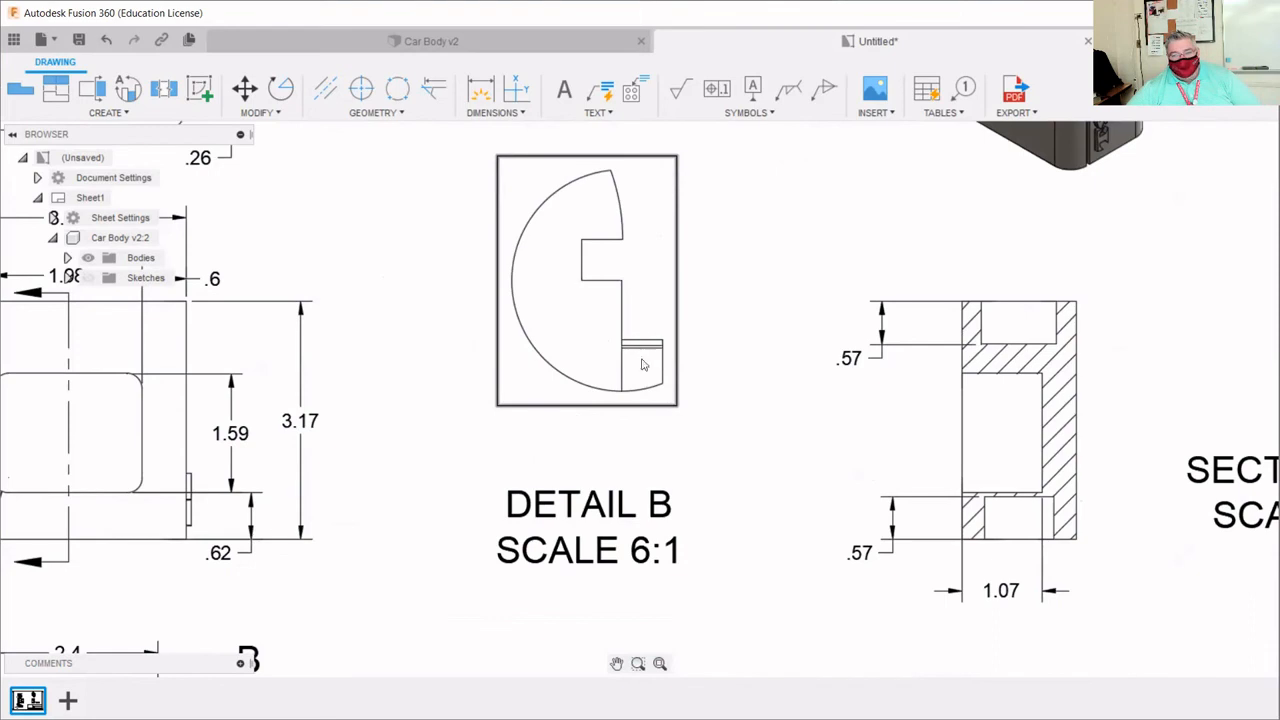
pyautogui.scroll(-5, 609, 378)
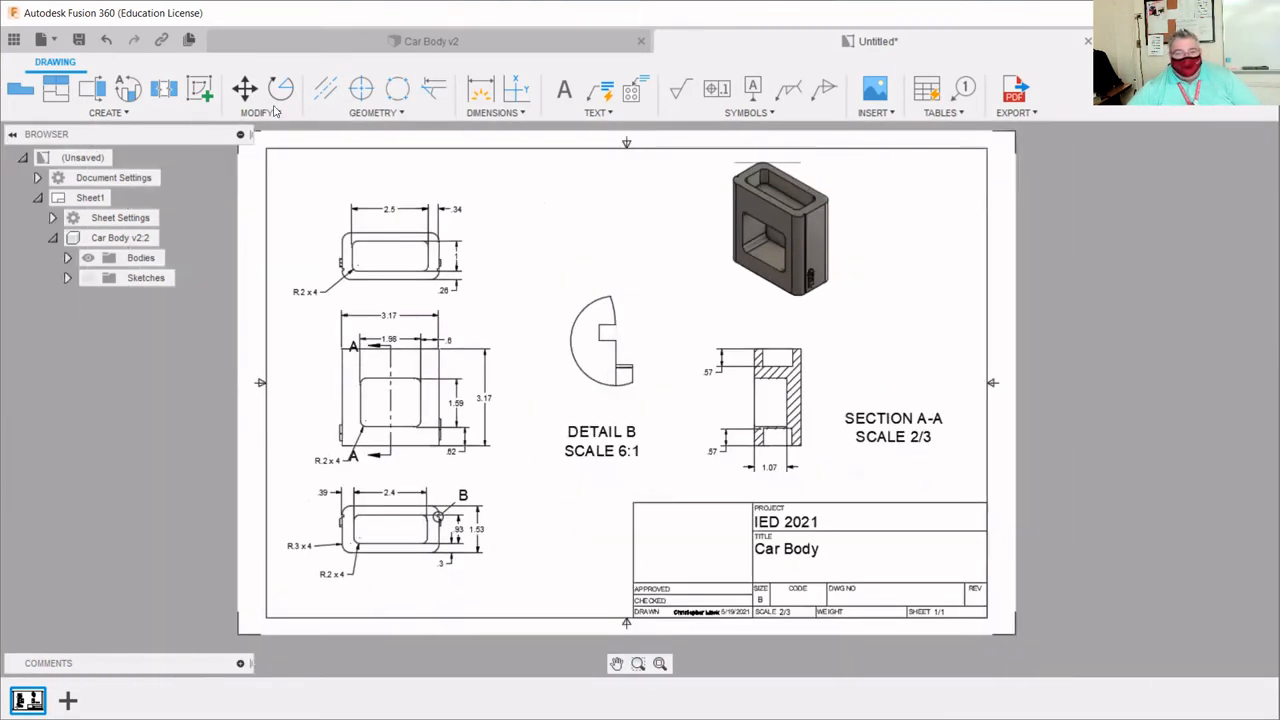
pyautogui.click(106, 42)
pyautogui.click(106, 42)
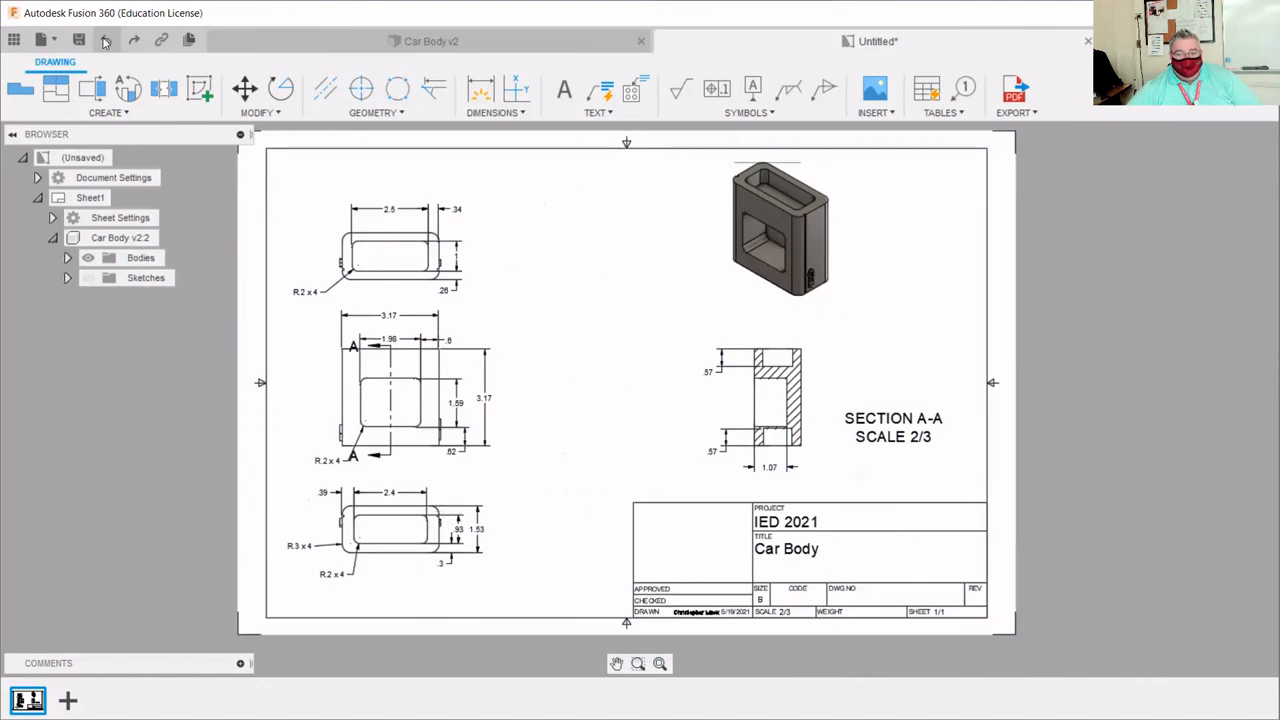
# - Start a detail view from the lowest view, with a circular boundary around the notch and tab on the body's right edge
pyautogui.scroll(4, 455, 533)
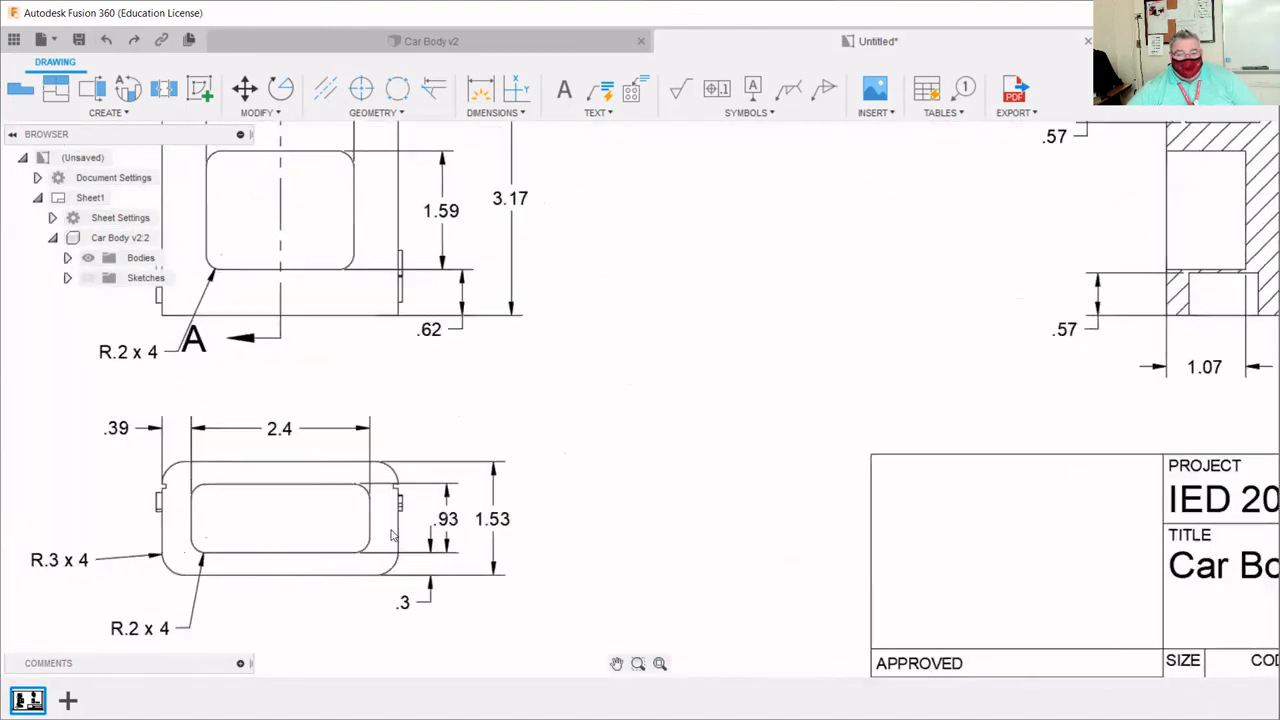
pyautogui.scroll(2, 392, 535)
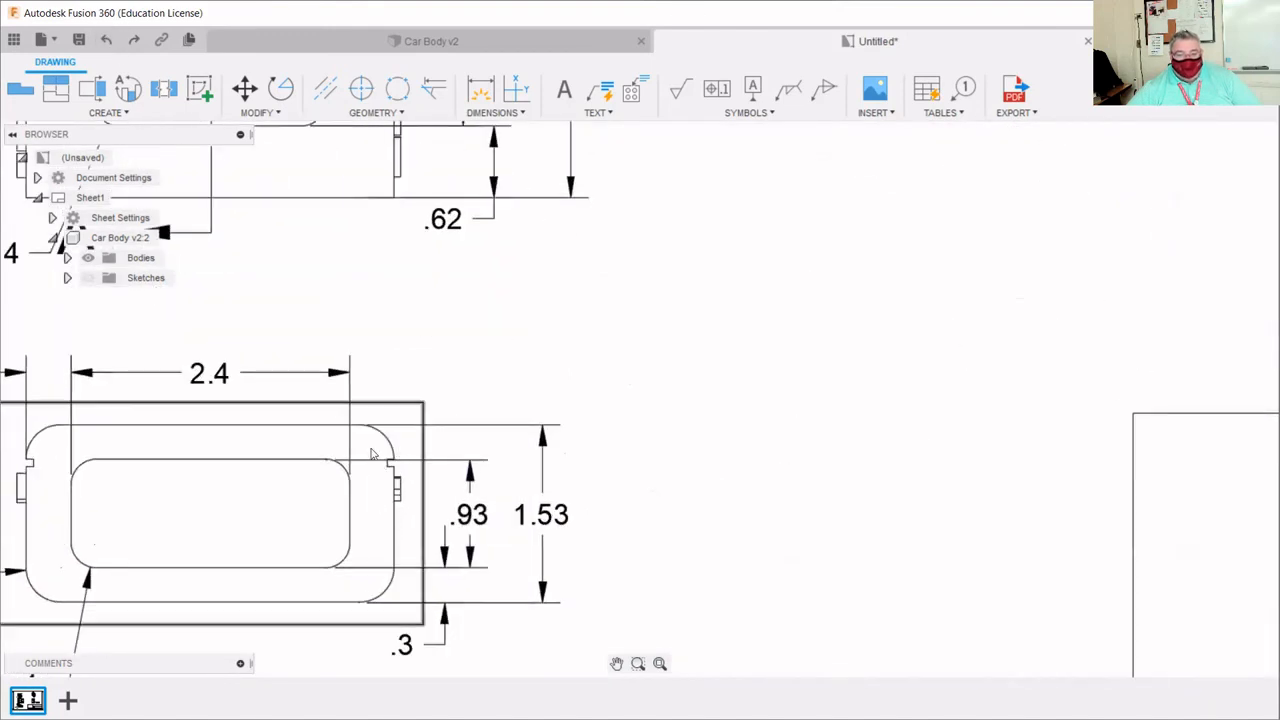
pyautogui.click(127, 88)
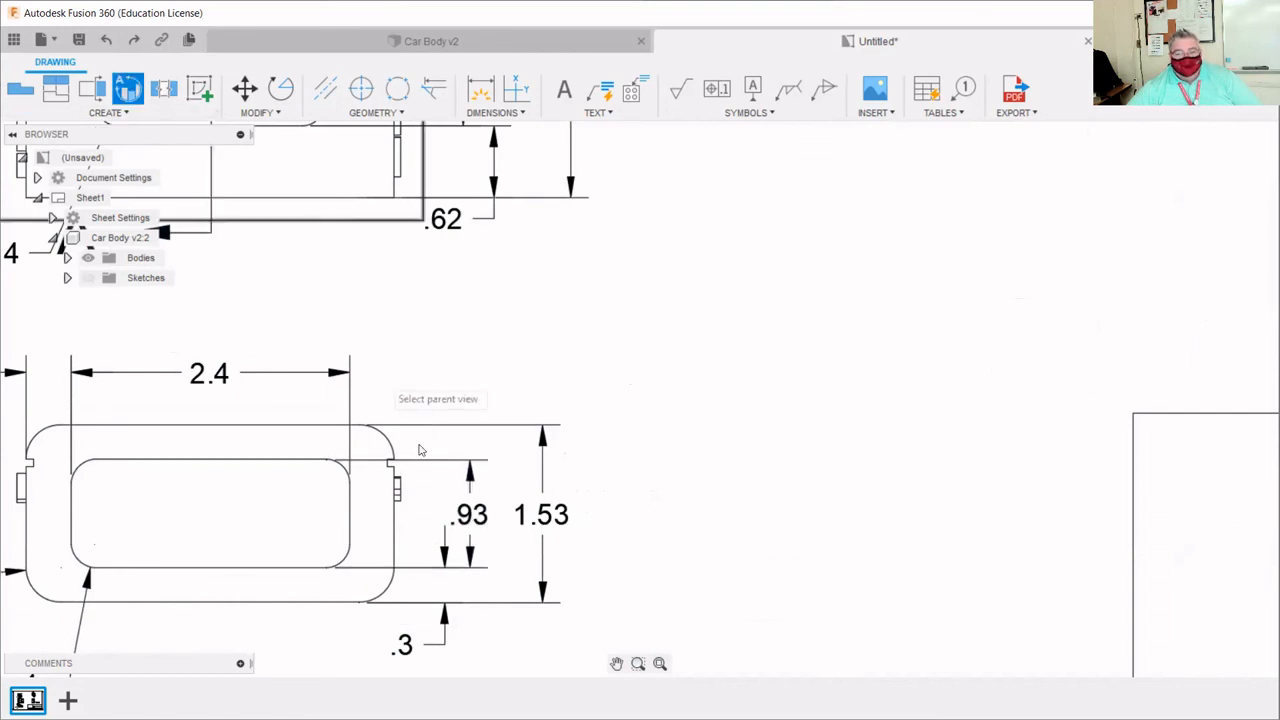
pyautogui.click(385, 492)
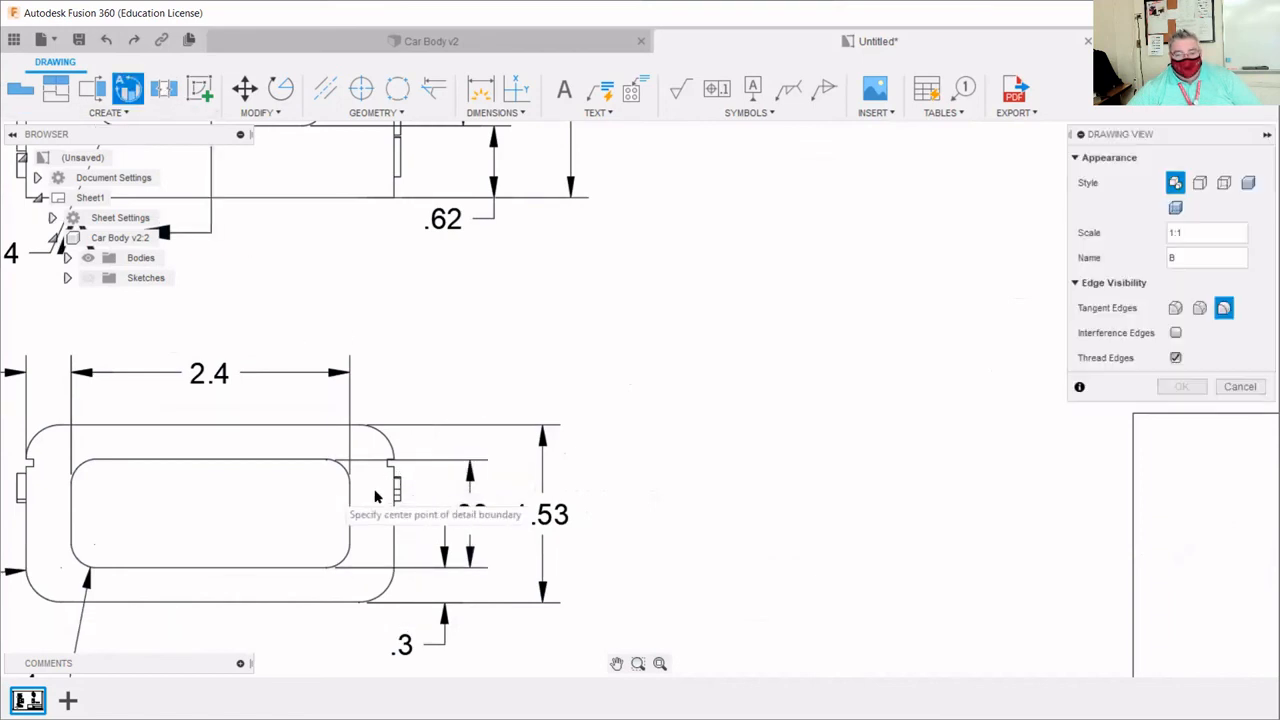
pyautogui.click(393, 478)
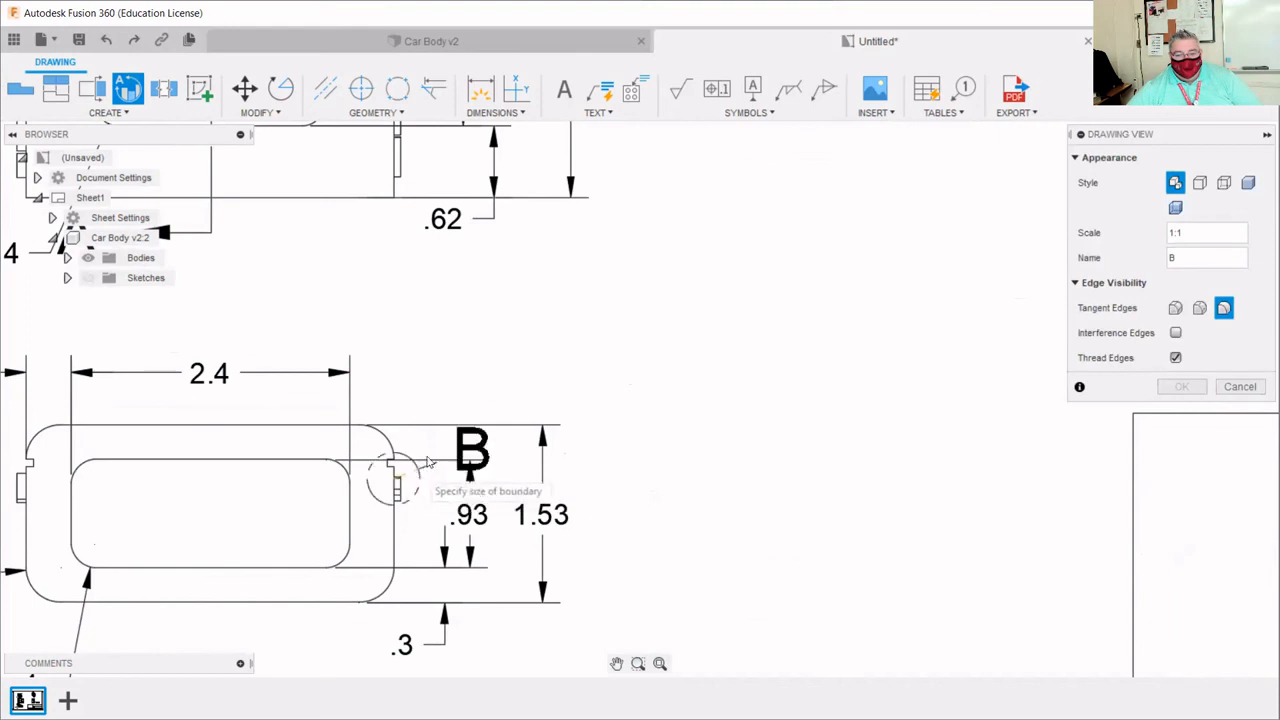
pyautogui.click(428, 461)
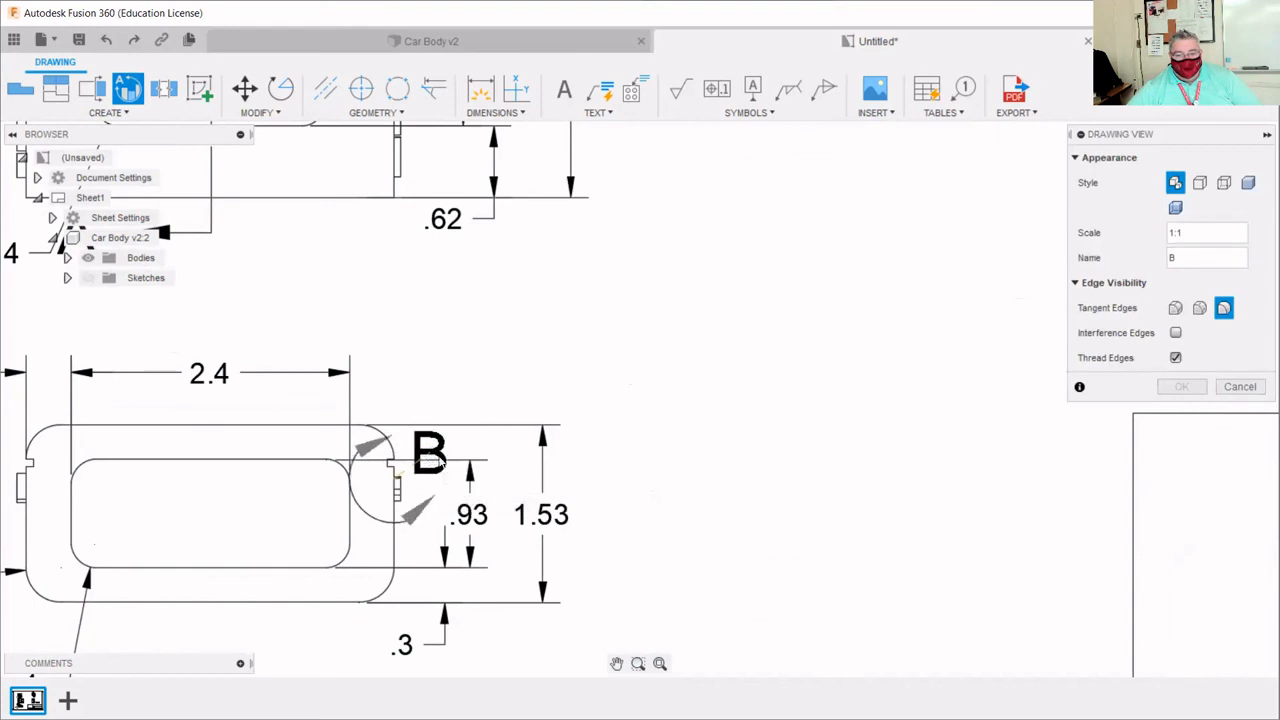
# - Place detail view B in the space between the front view and the section view, at a scale of 6:1
pyautogui.scroll(-2, 817, 303)
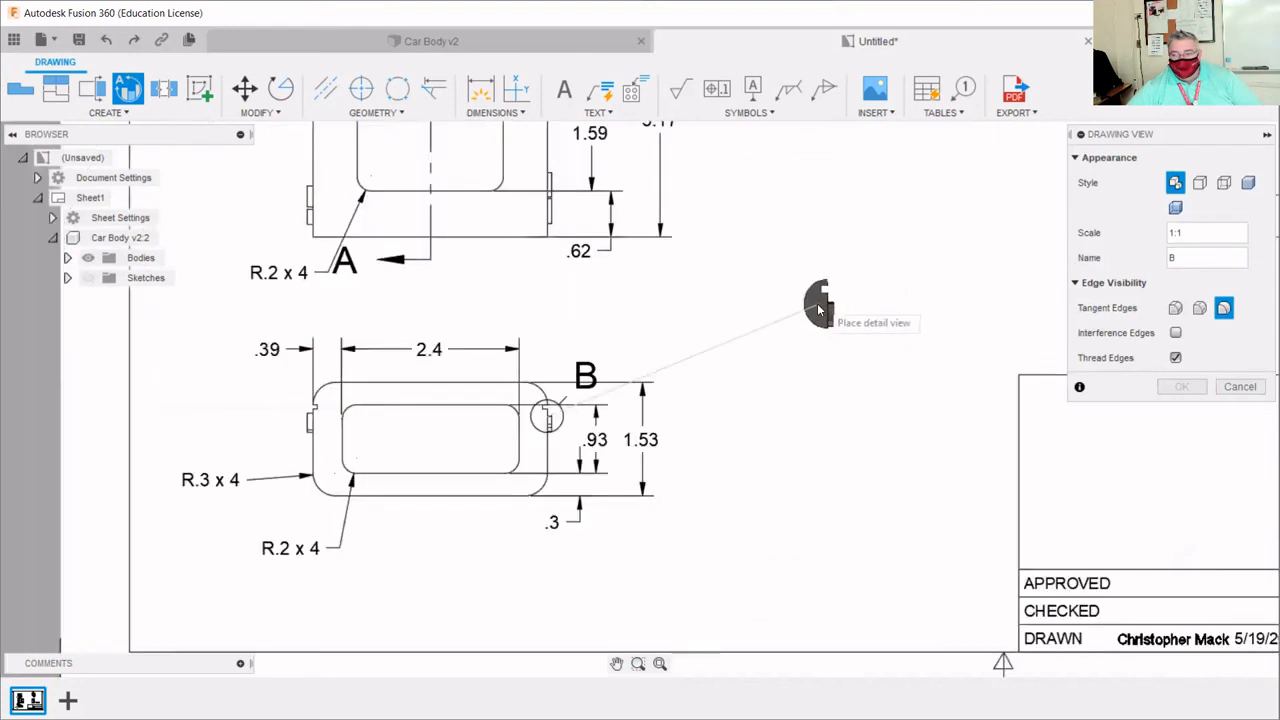
pyautogui.scroll(-2, 817, 303)
pyautogui.scroll(1, 738, 367)
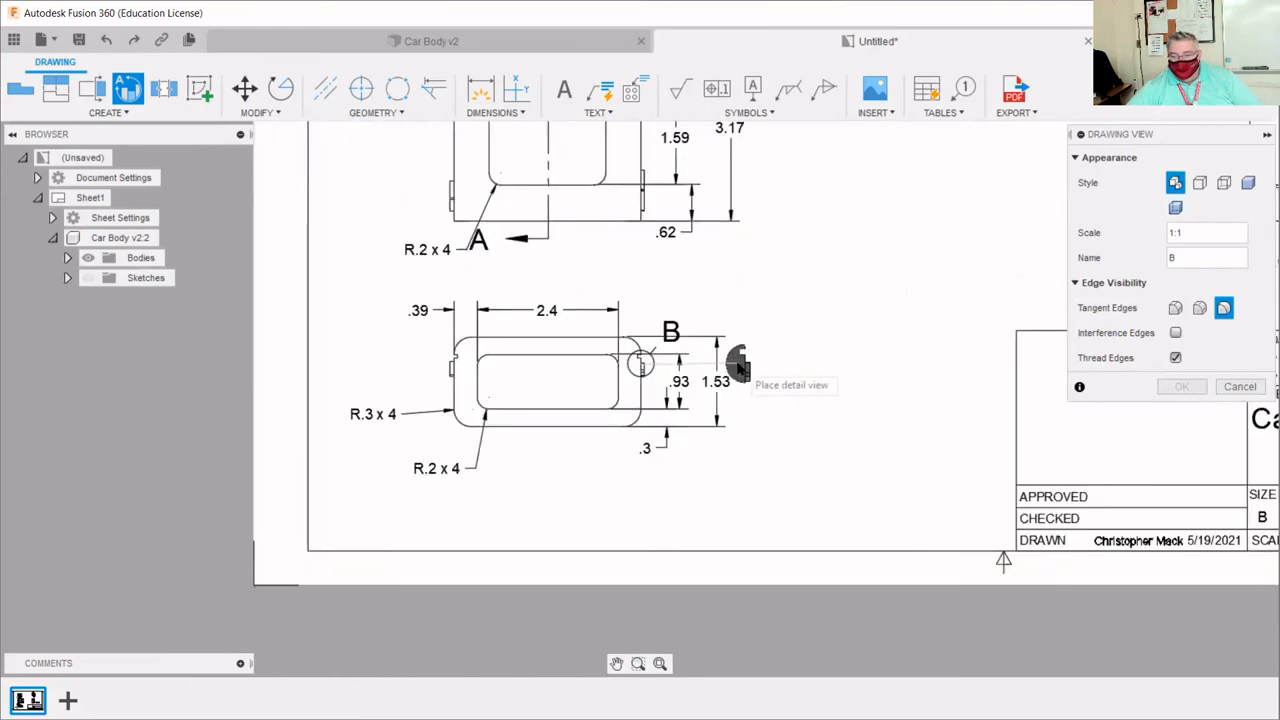
pyautogui.scroll(4, 738, 366)
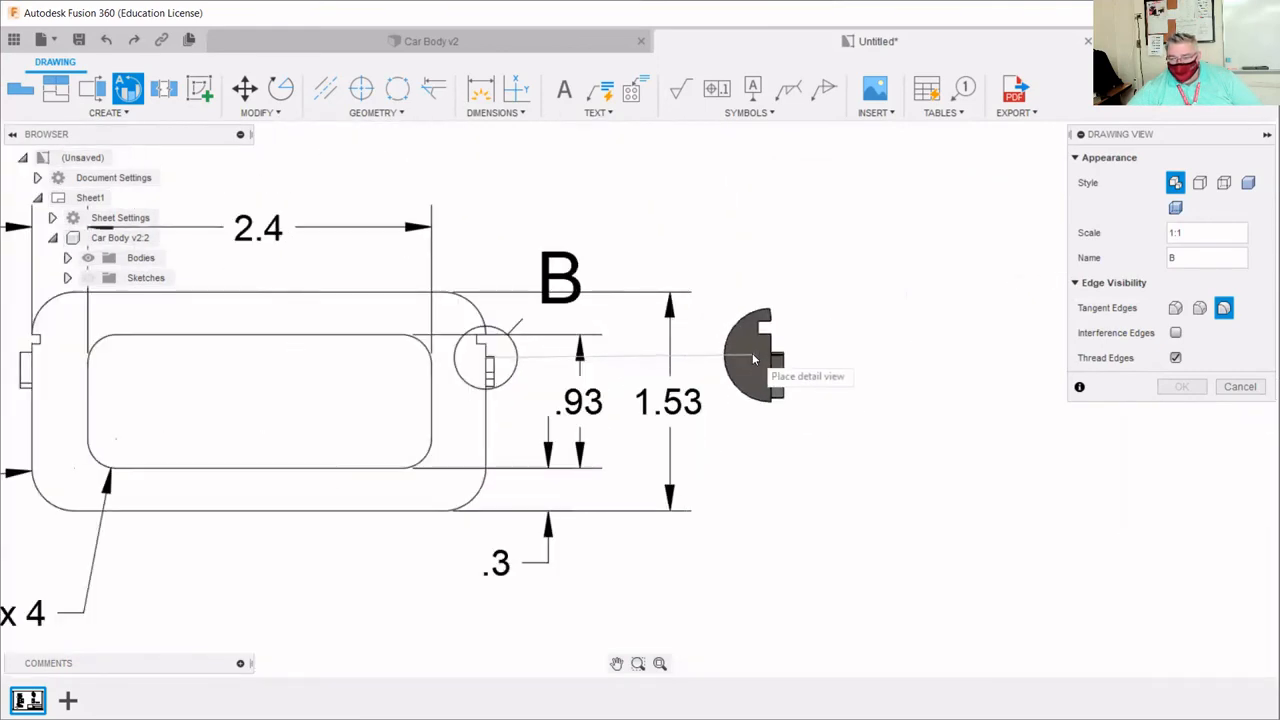
pyautogui.scroll(-3, 752, 353)
pyautogui.scroll(-2, 900, 230)
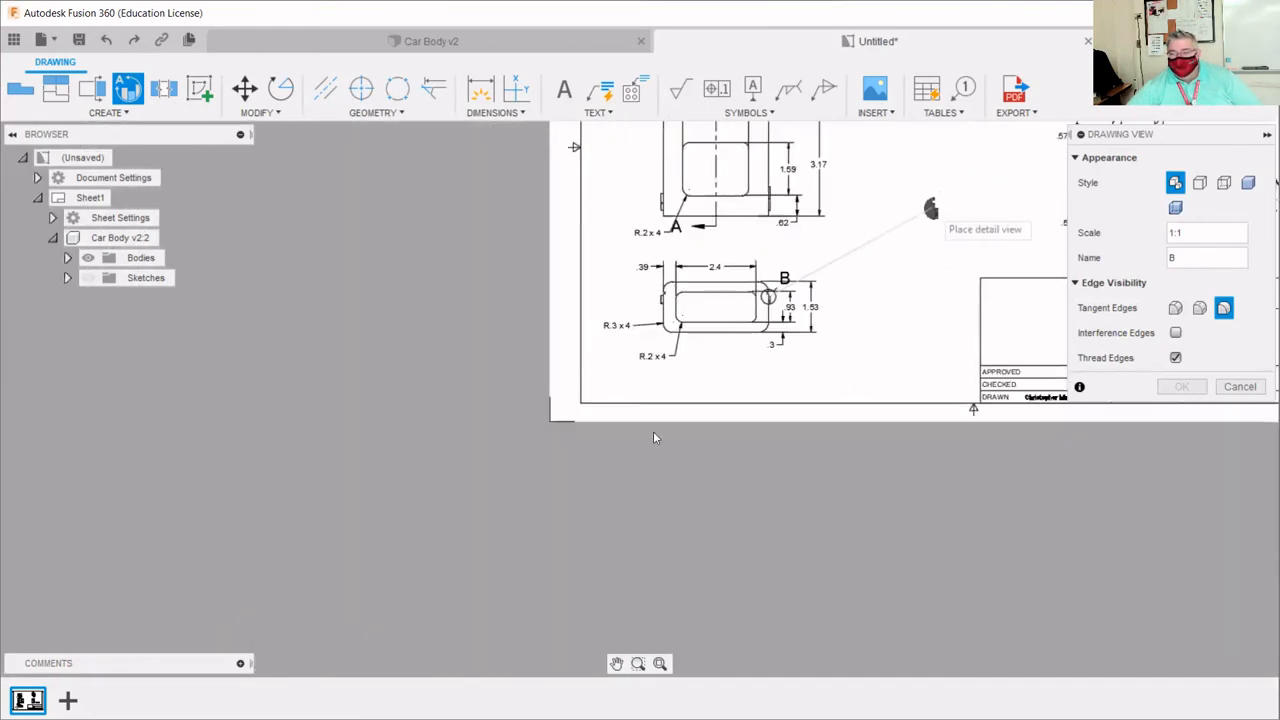
pyautogui.scroll(-3, 577, 529)
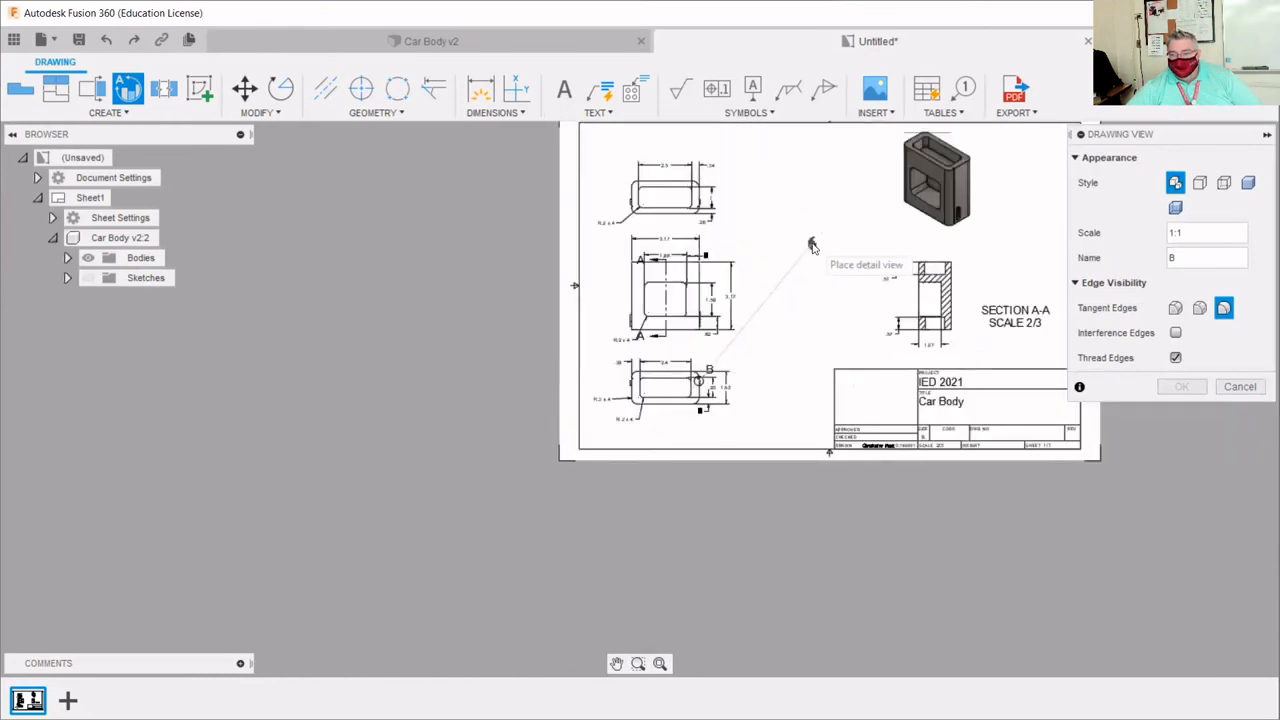
pyautogui.click(812, 245)
pyautogui.scroll(2, 812, 245)
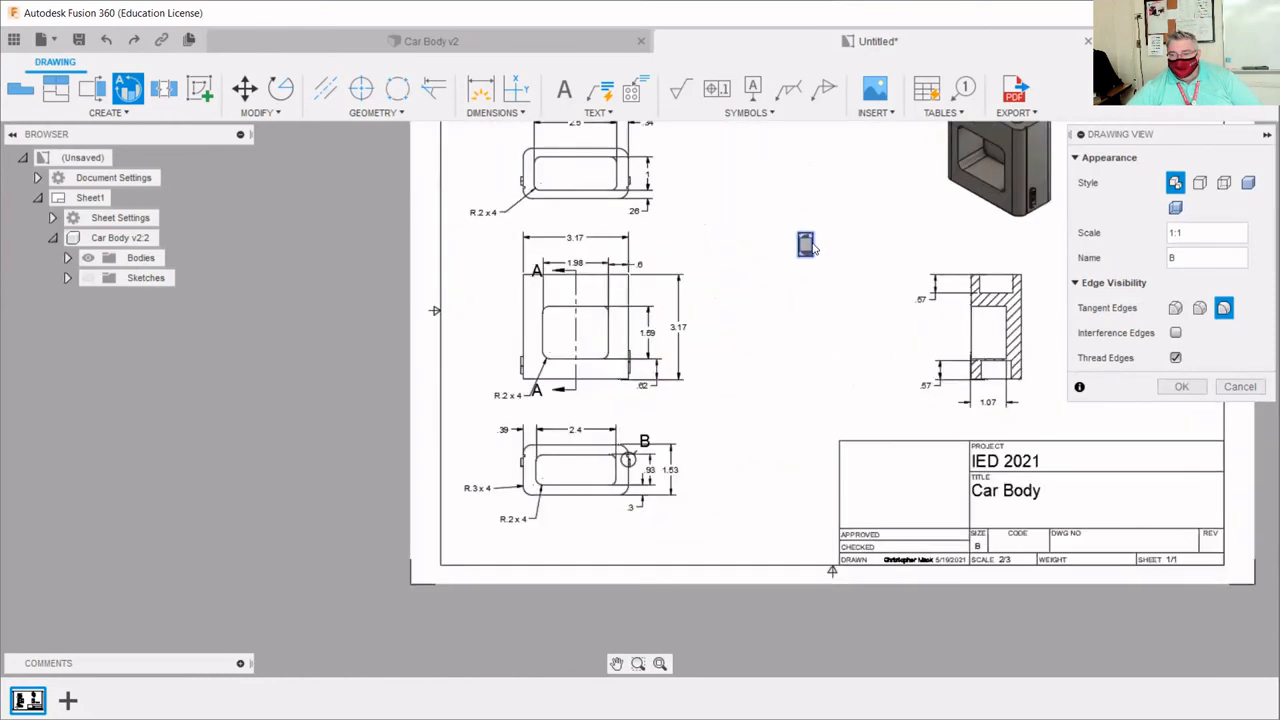
pyautogui.click(1171, 231)
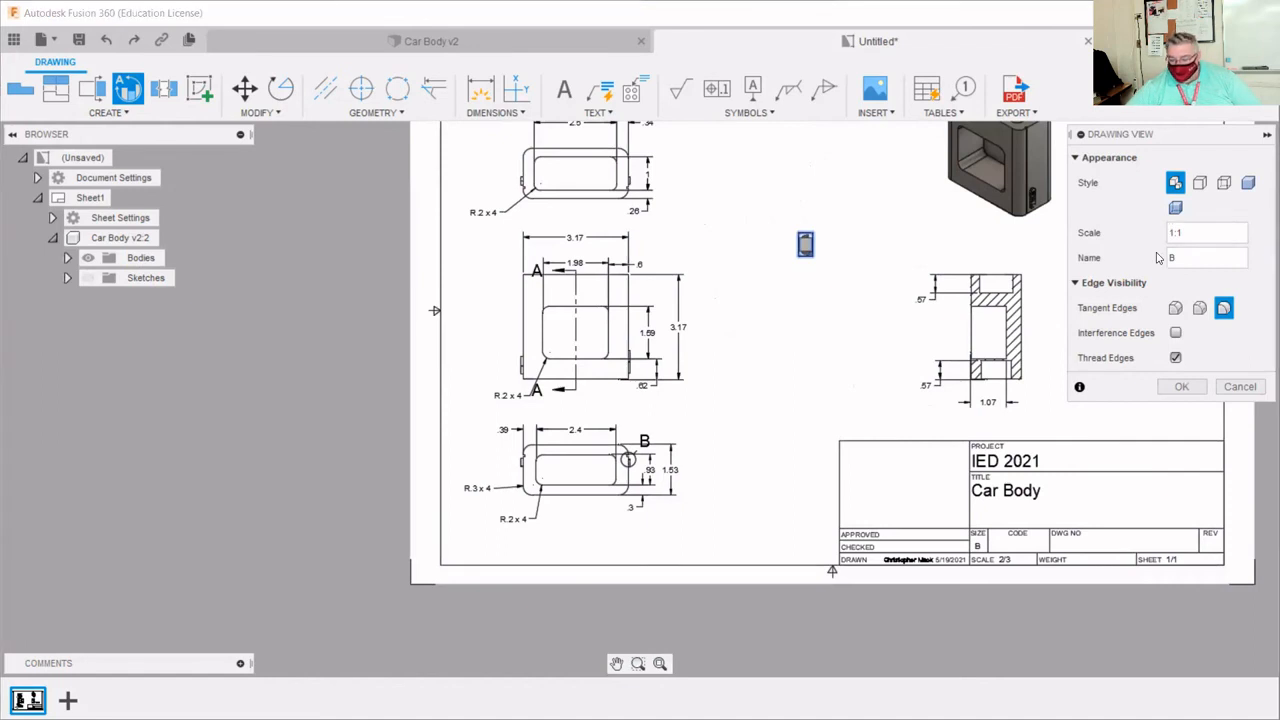
pyautogui.press('Delete')
pyautogui.write('6')
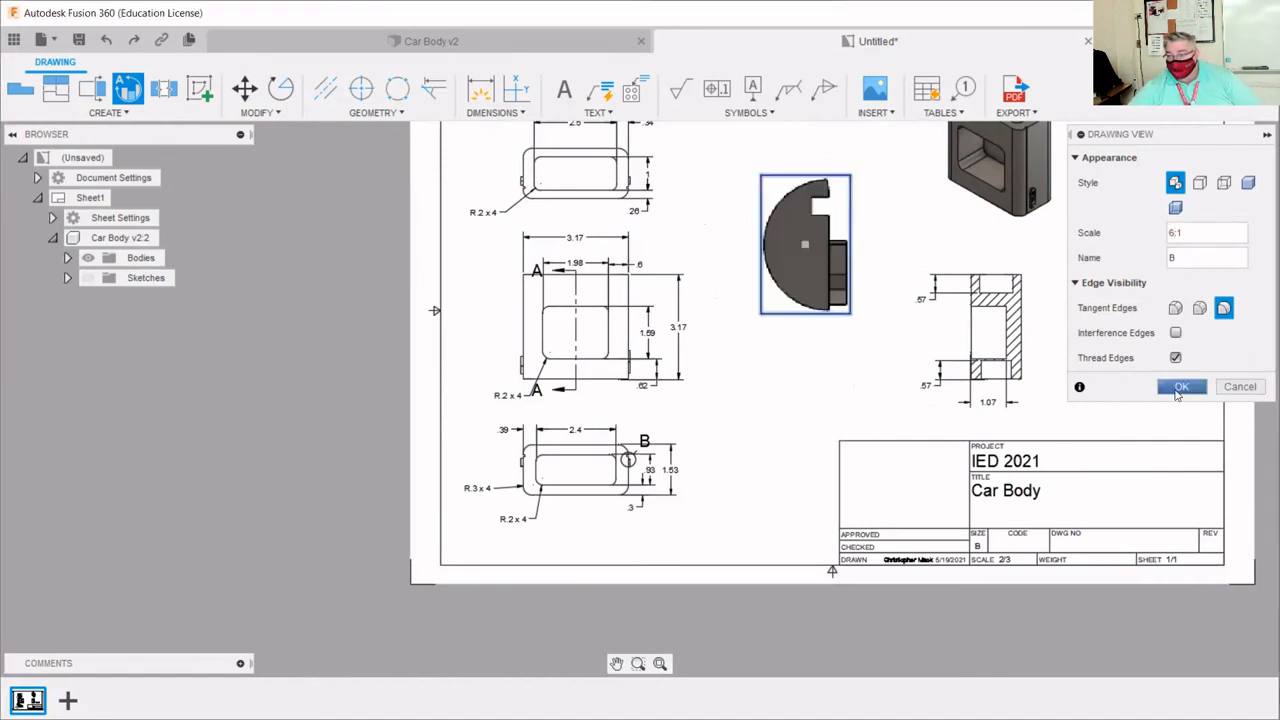
pyautogui.press('F6')
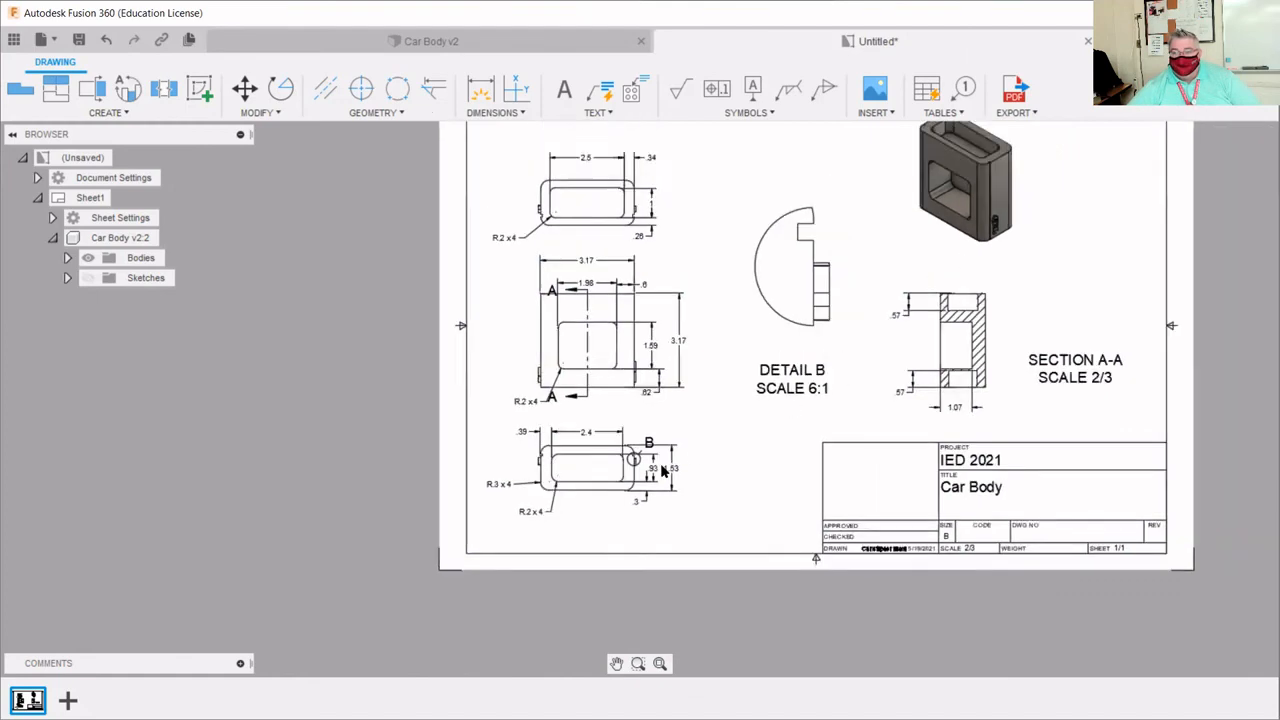
# - Dimension the notch's horizontal depth in detail B, placing the dimension above the view
pyautogui.scroll(6, 623, 408)
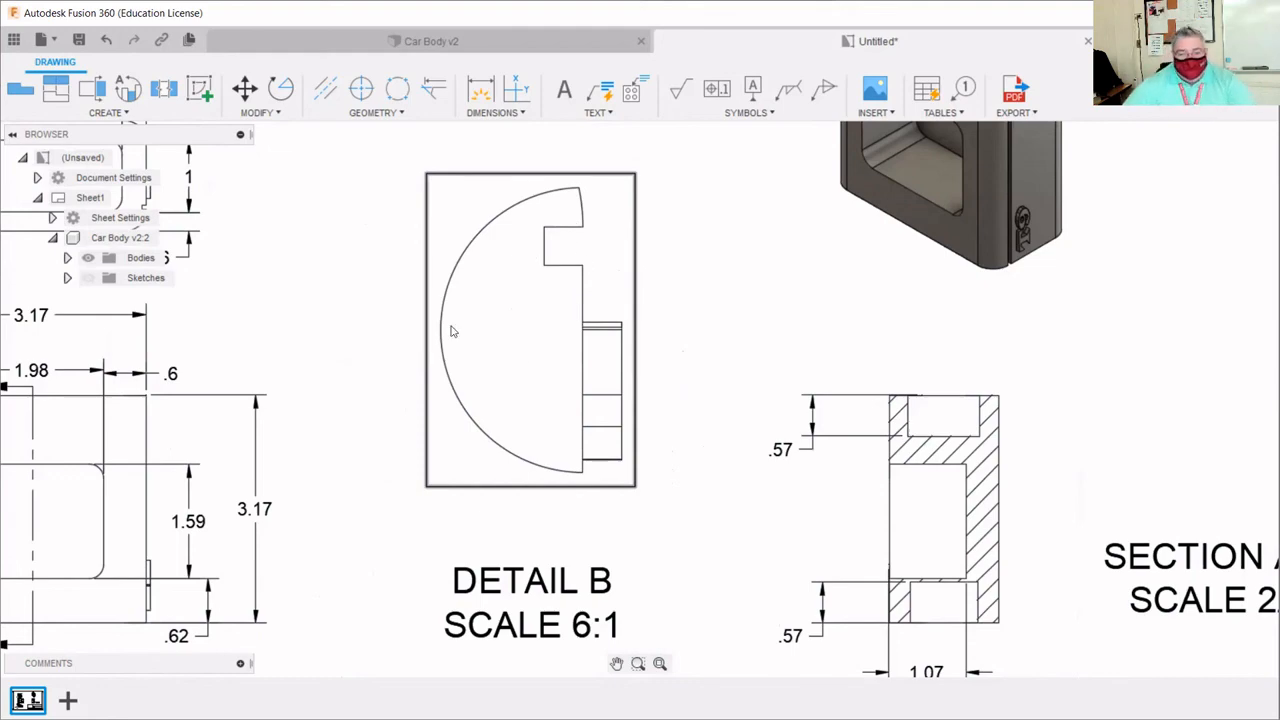
pyautogui.scroll(-4, 451, 331)
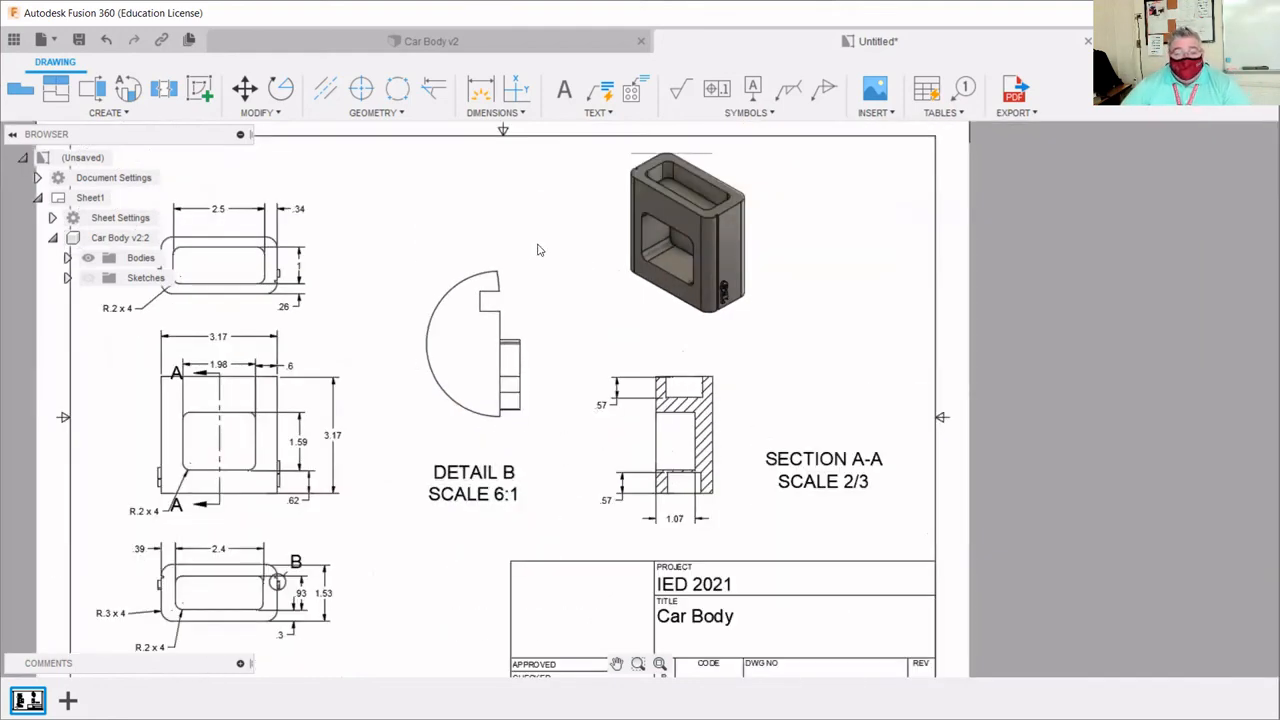
pyautogui.scroll(3, 537, 250)
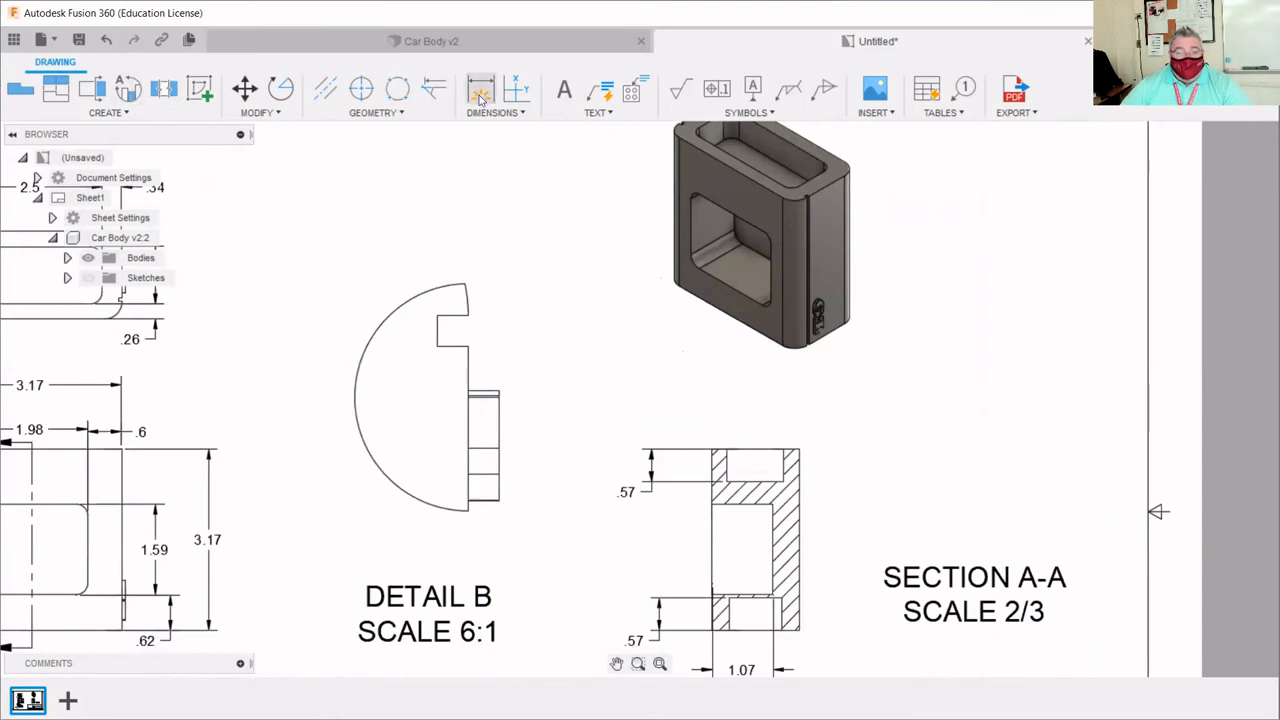
pyautogui.click(480, 97)
pyautogui.scroll(2, 440, 315)
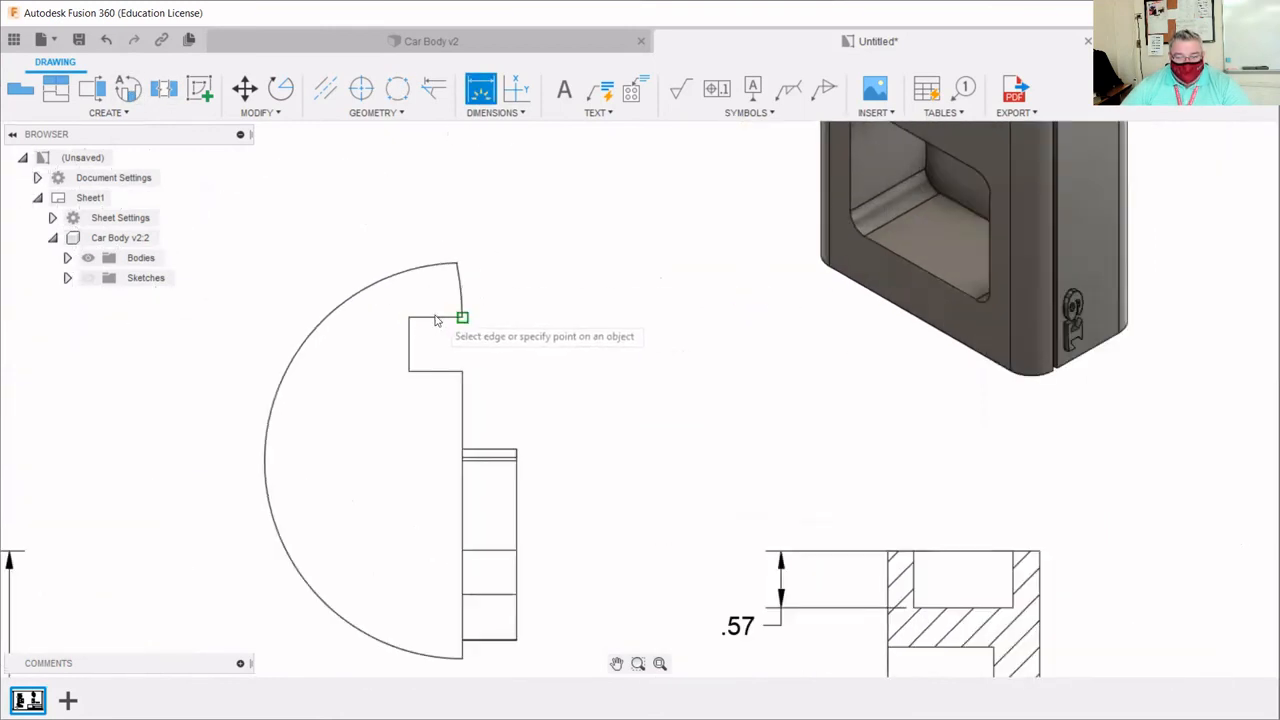
pyautogui.scroll(1, 408, 317)
pyautogui.click(399, 317)
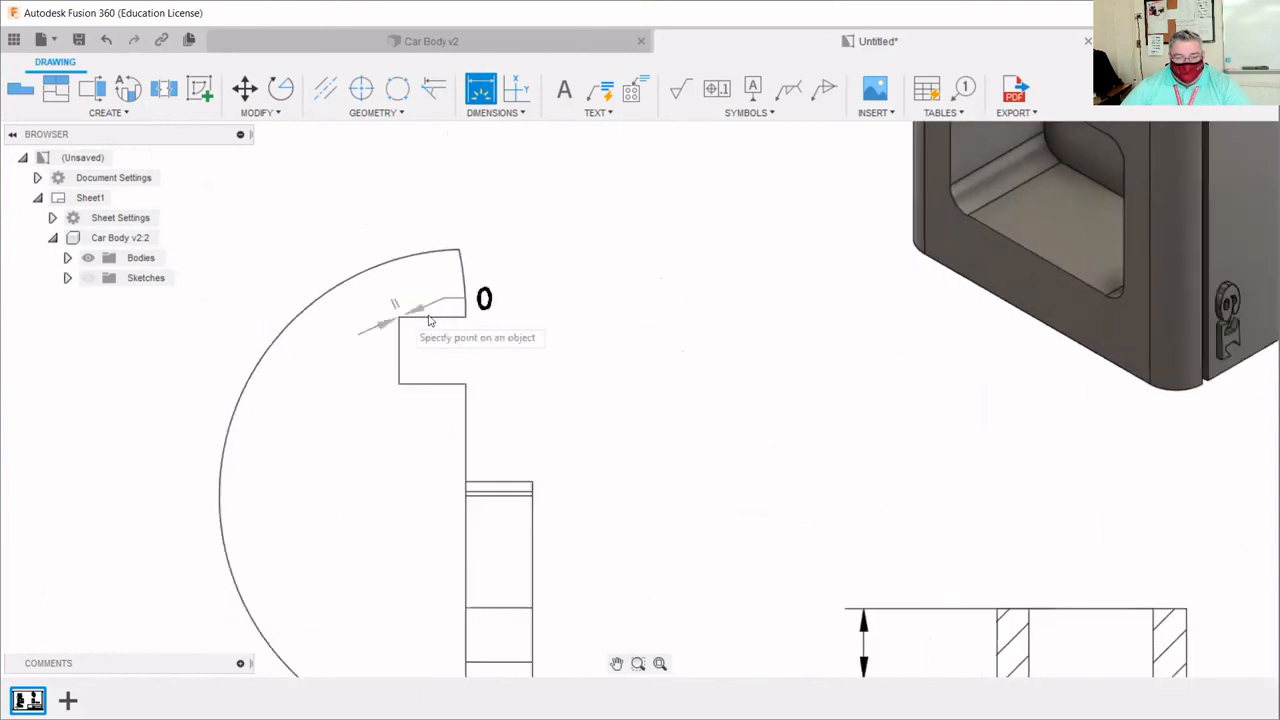
pyautogui.click(465, 317)
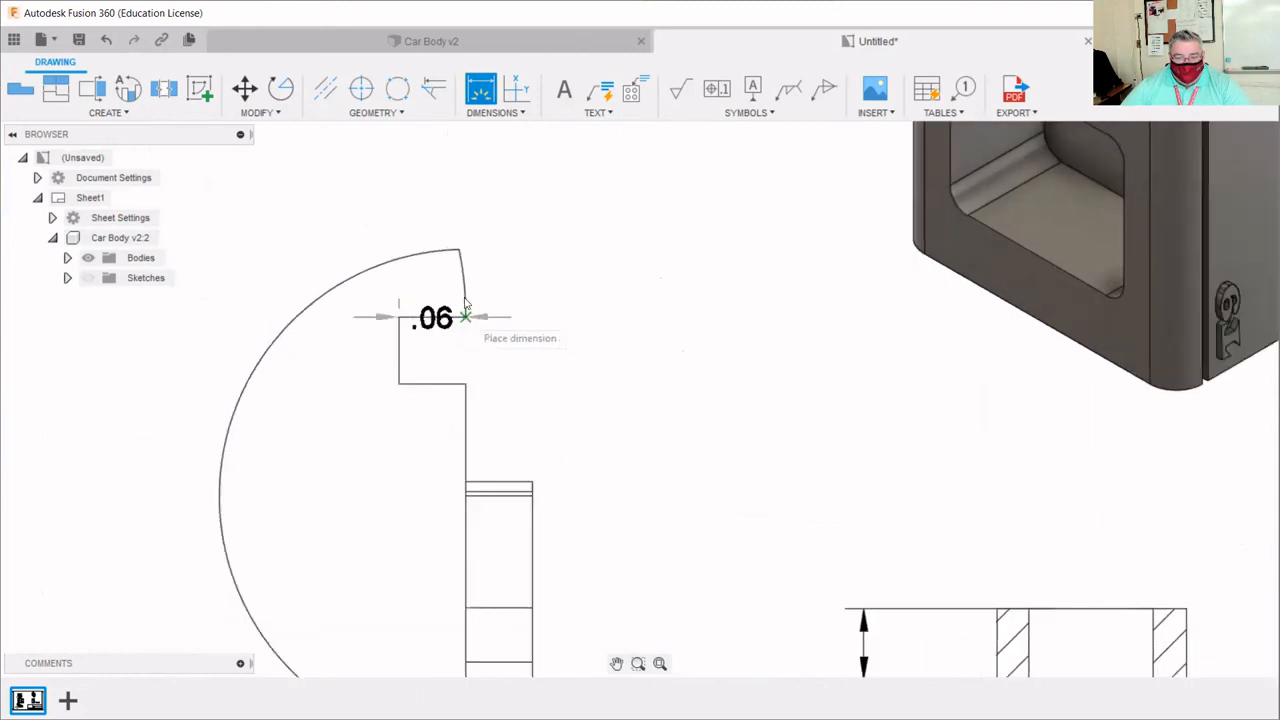
pyautogui.click(464, 192)
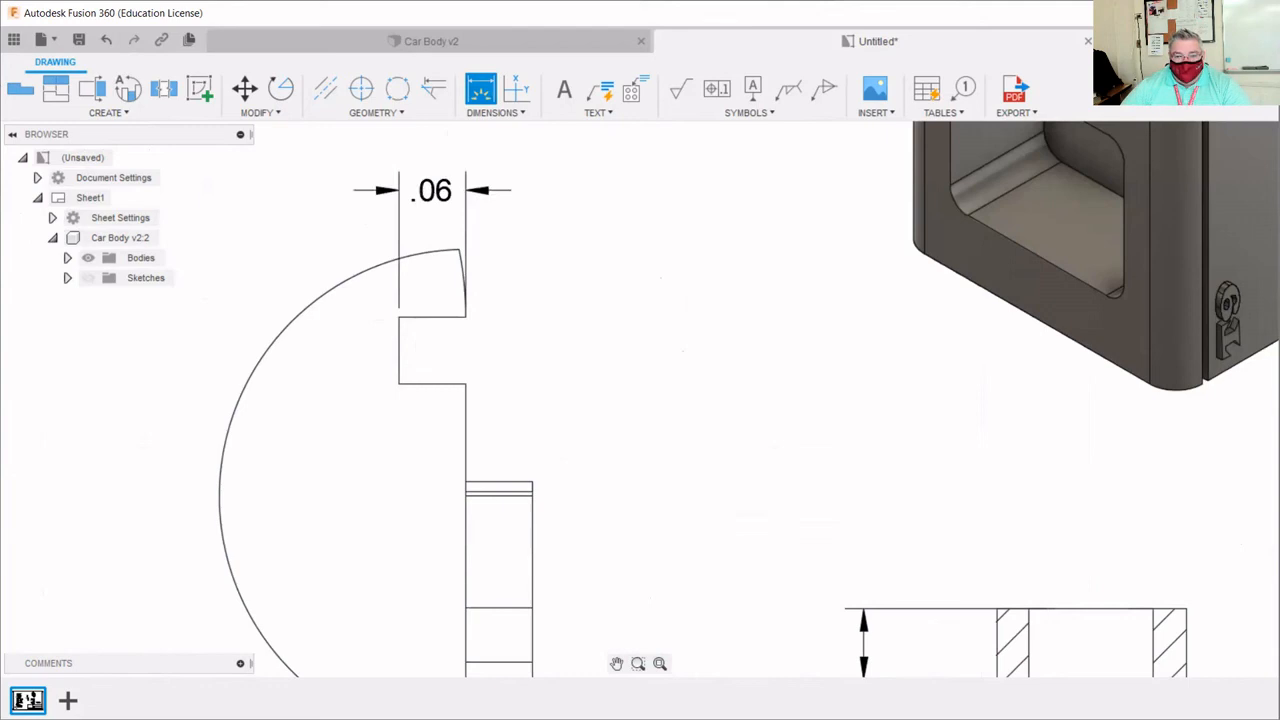
# - Dimension the notch's vertical opening in detail B, placing the dimension to the right of the notch
pyautogui.click(399, 384)
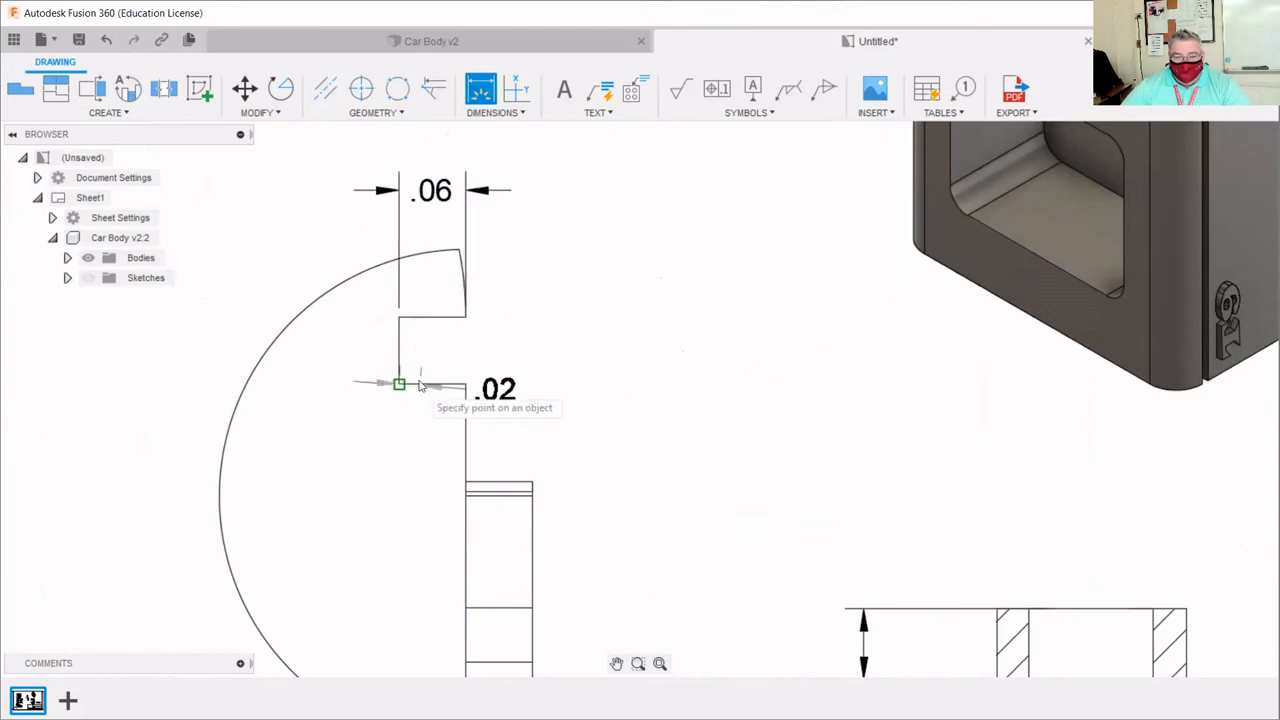
pyautogui.click(399, 317)
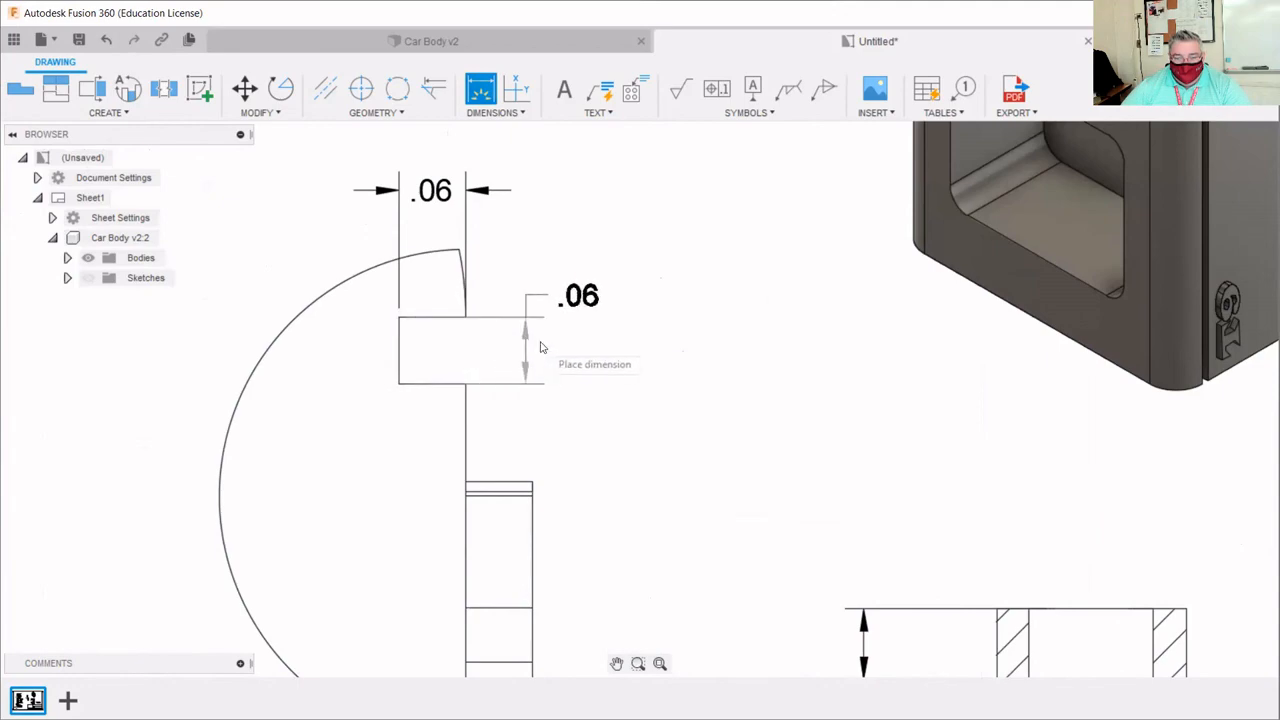
pyautogui.click(540, 347)
pyautogui.scroll(-5, 724, 387)
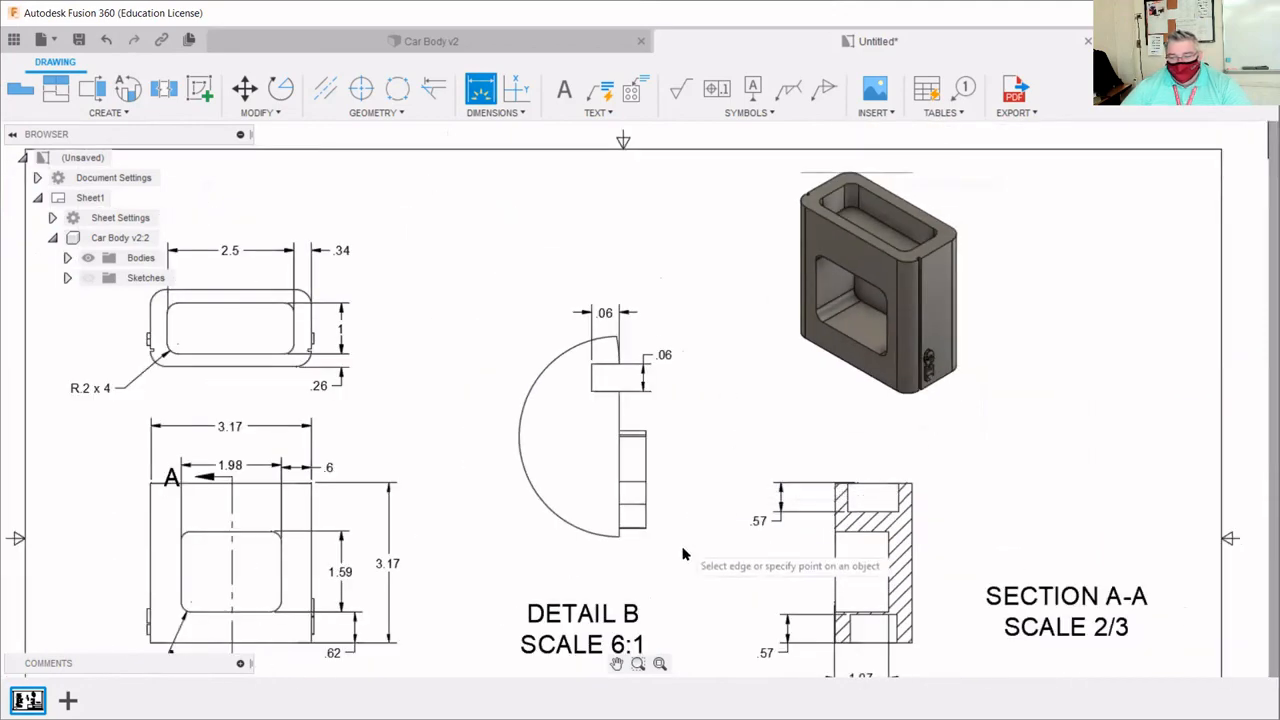
pyautogui.scroll(2, 683, 553)
pyautogui.scroll(-1, 650, 402)
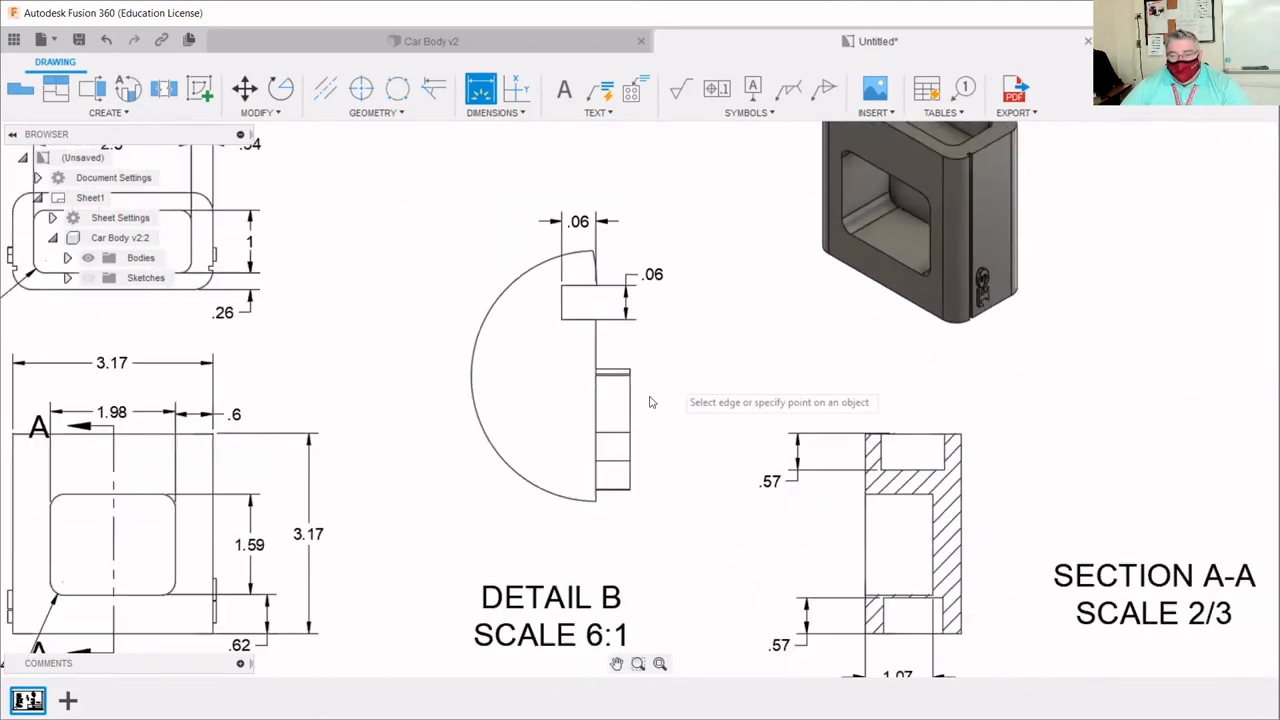
pyautogui.scroll(-3, 650, 402)
pyautogui.scroll(3, 812, 291)
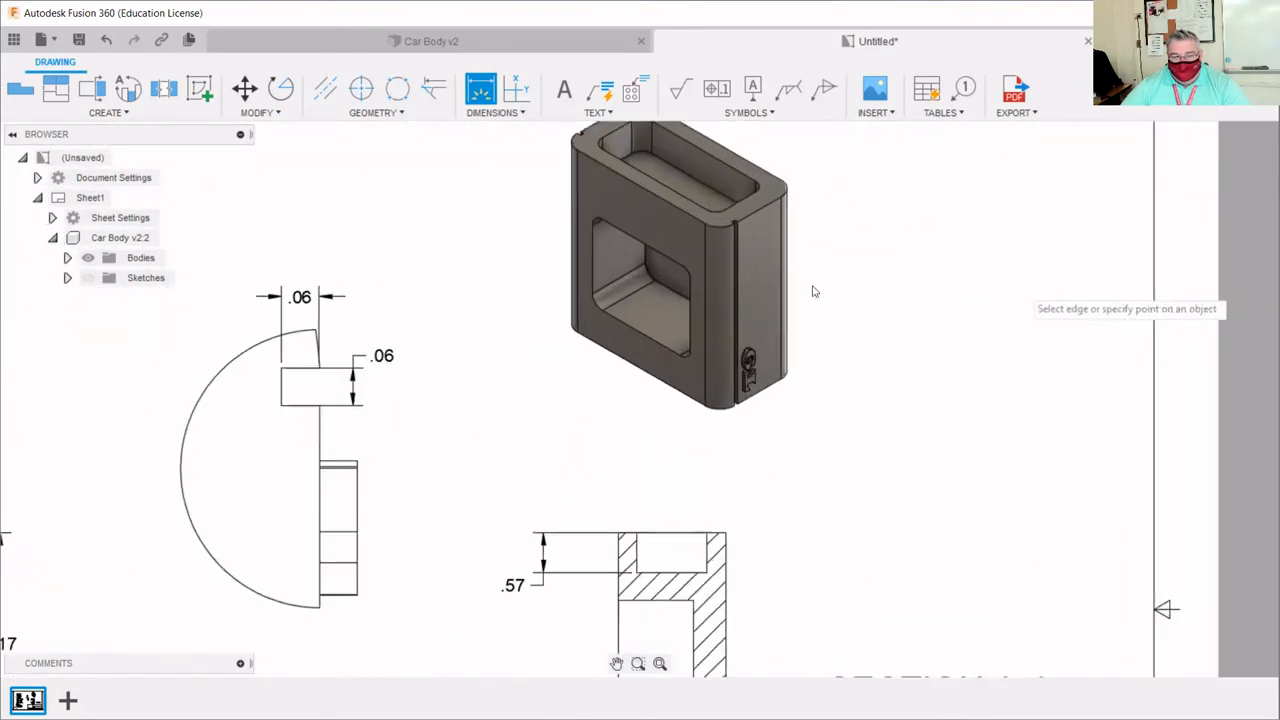
pyautogui.scroll(3, 492, 254)
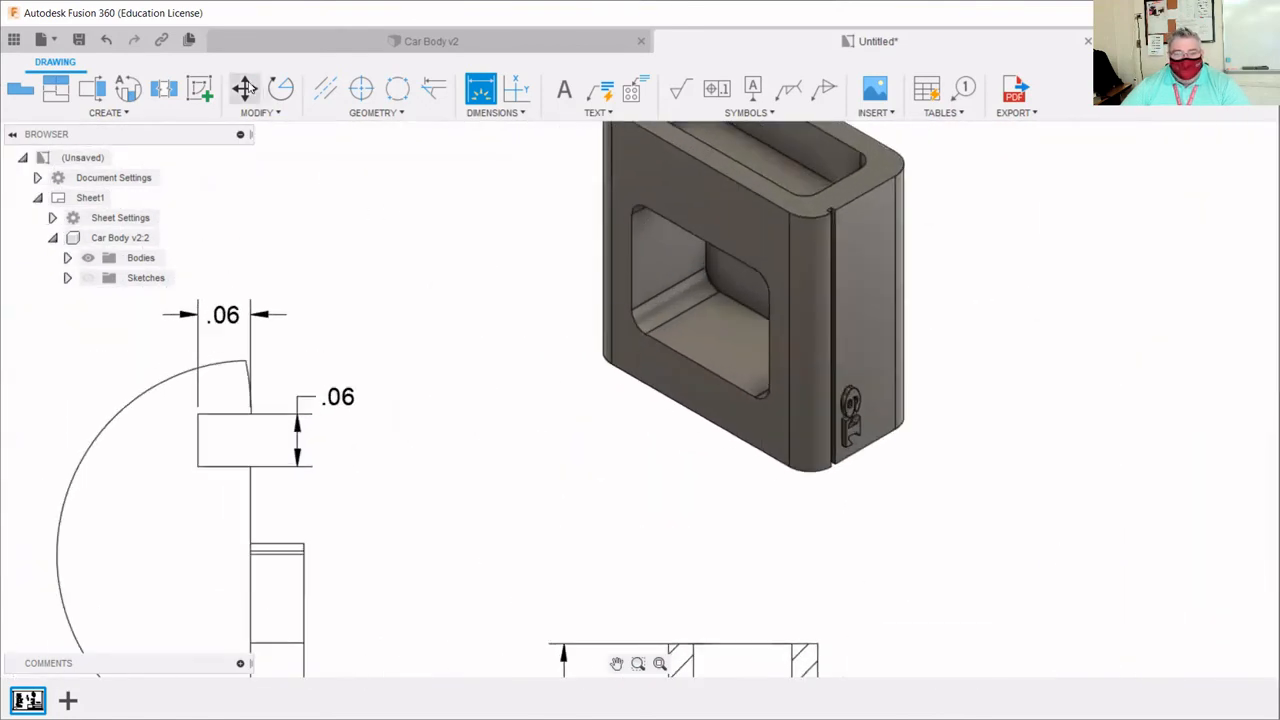
pyautogui.click(564, 88)
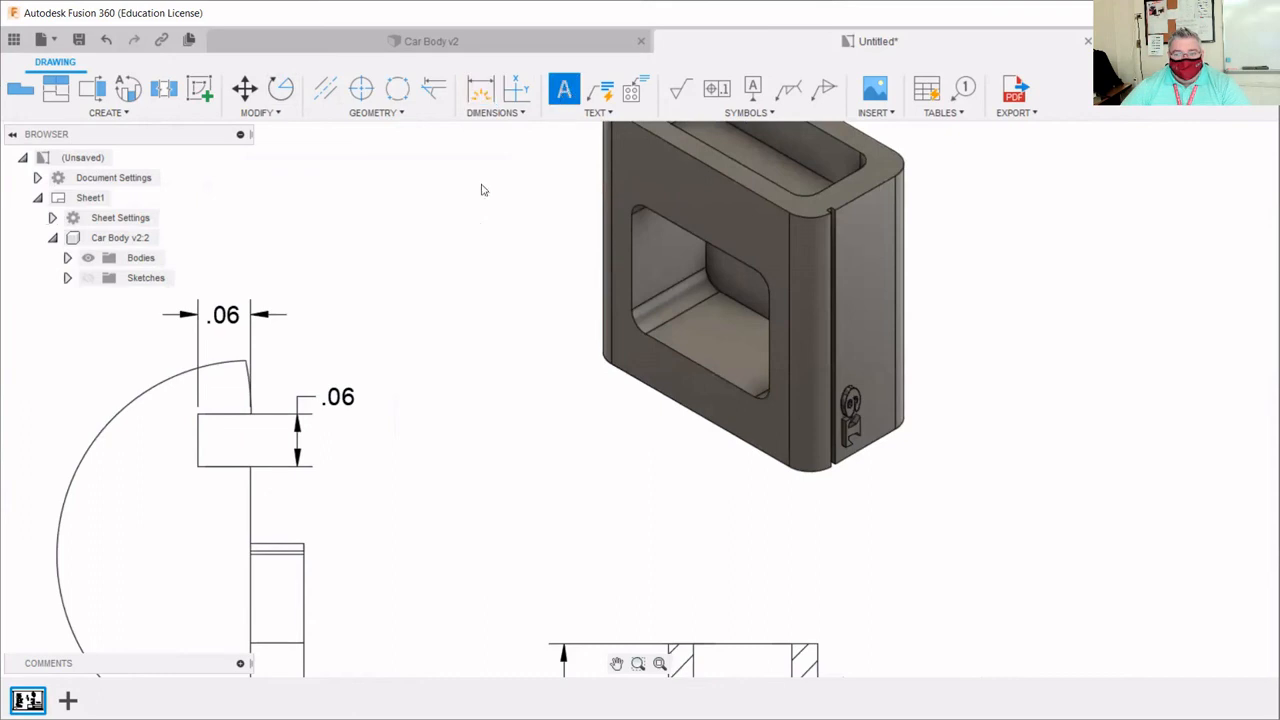
pyautogui.click(604, 90)
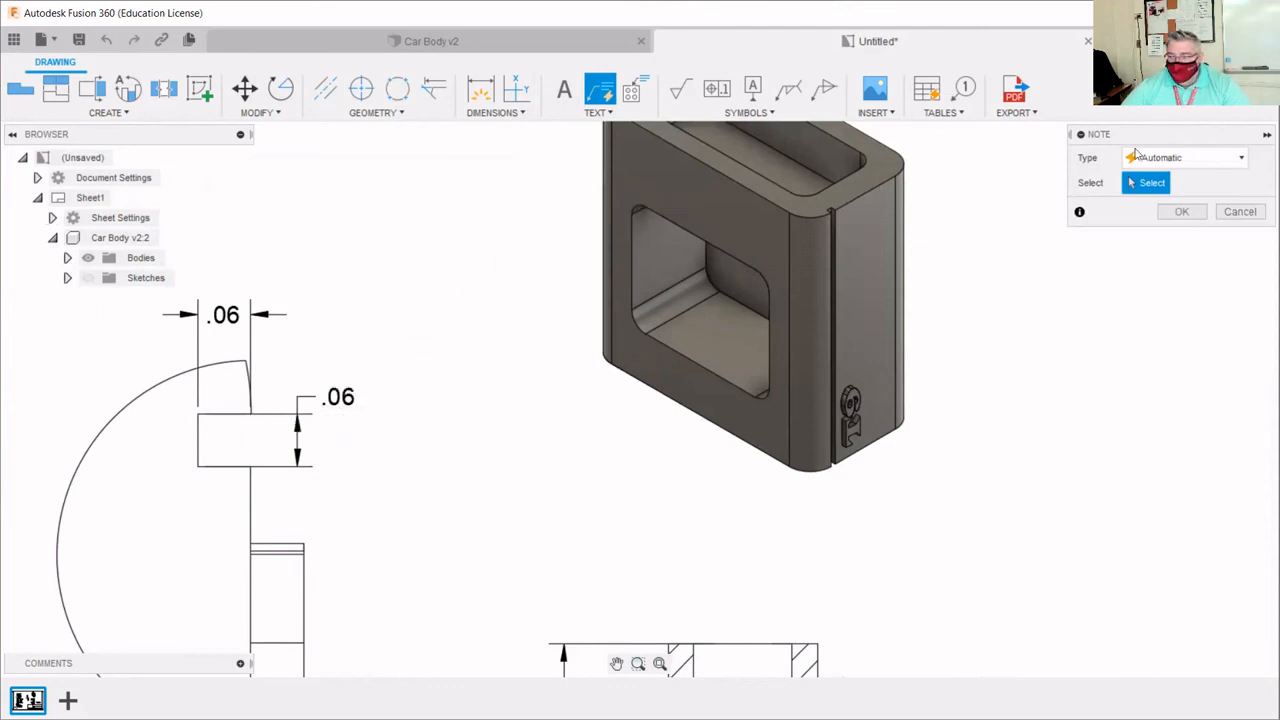
pyautogui.click(1236, 162)
pyautogui.press('Return')
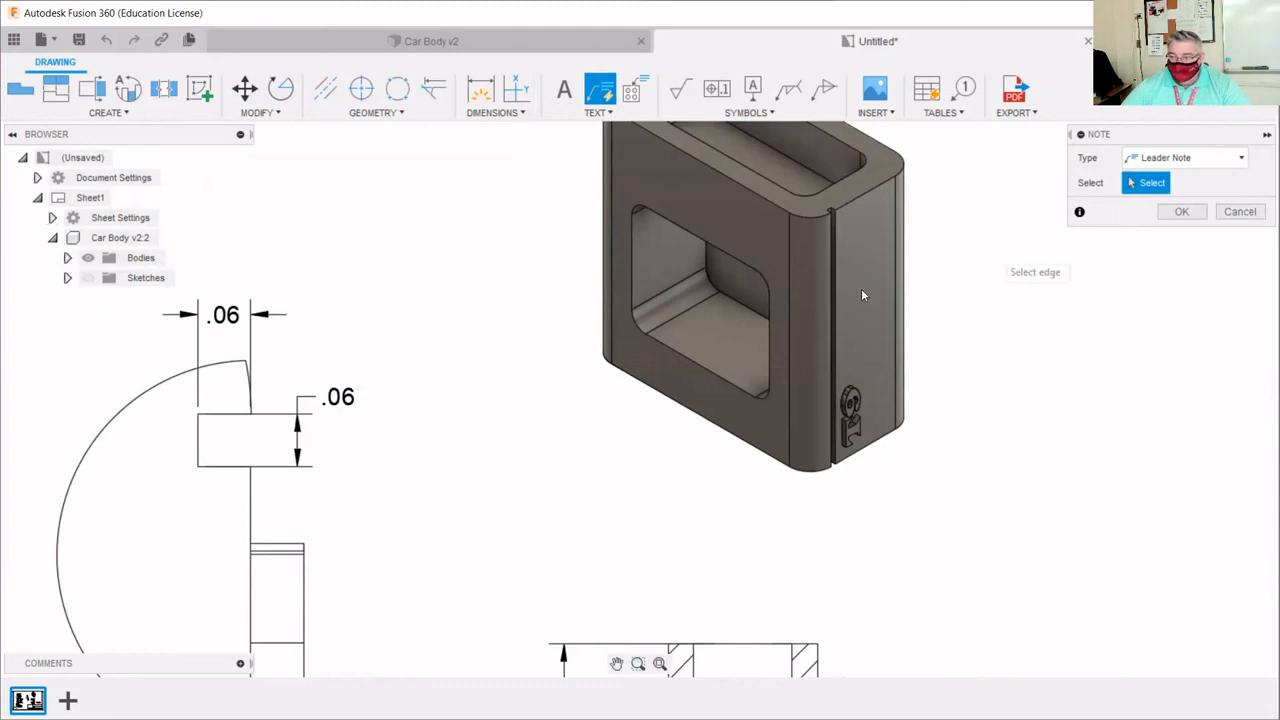
pyautogui.click(248, 377)
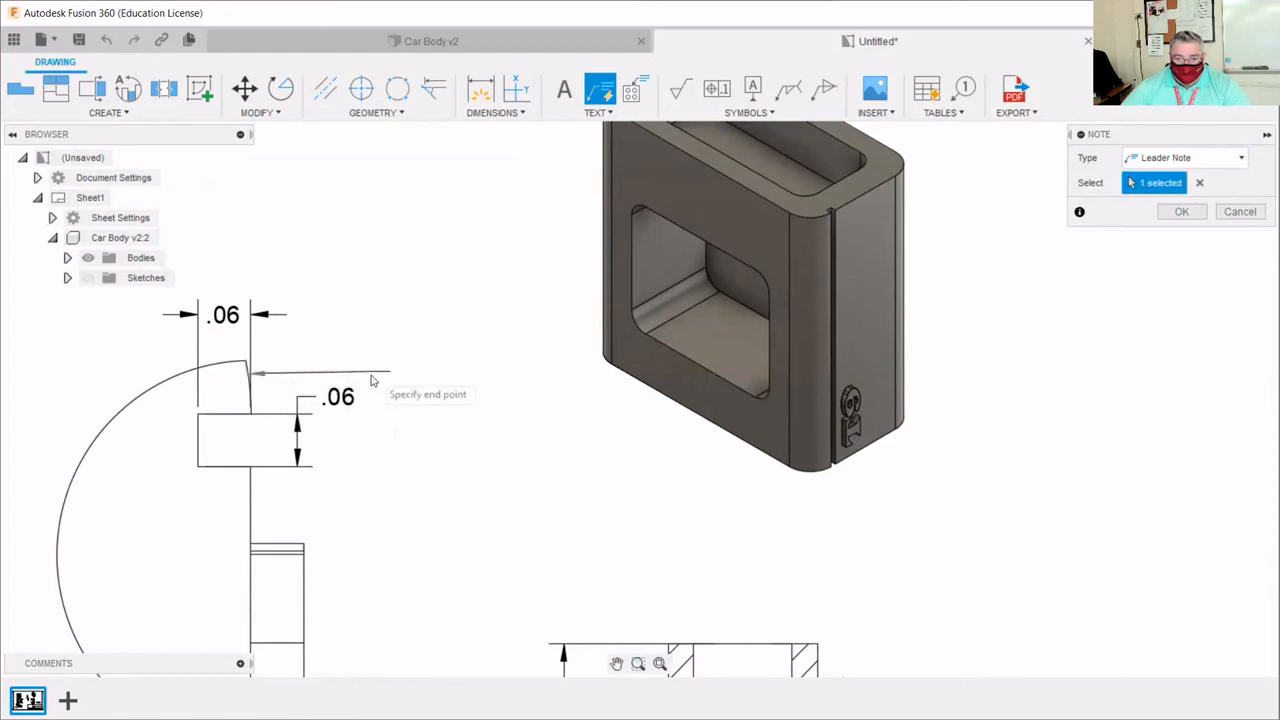
pyautogui.press('Escape')
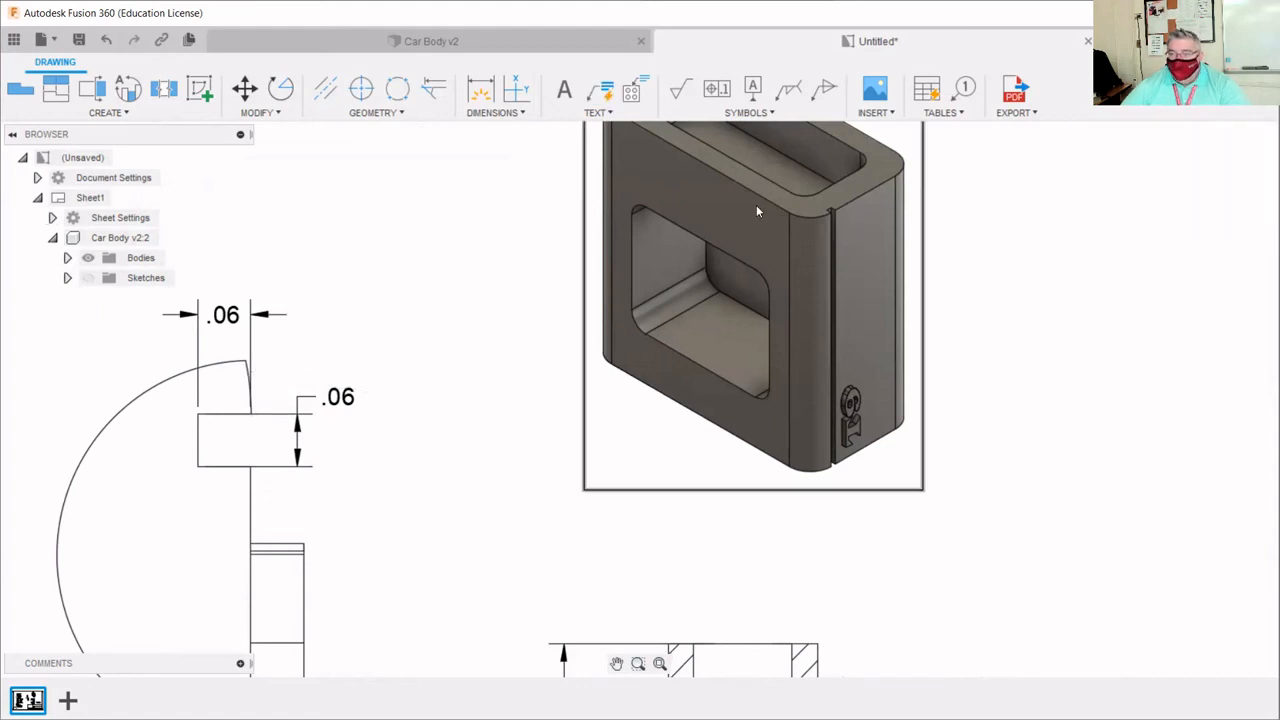
pyautogui.click(599, 91)
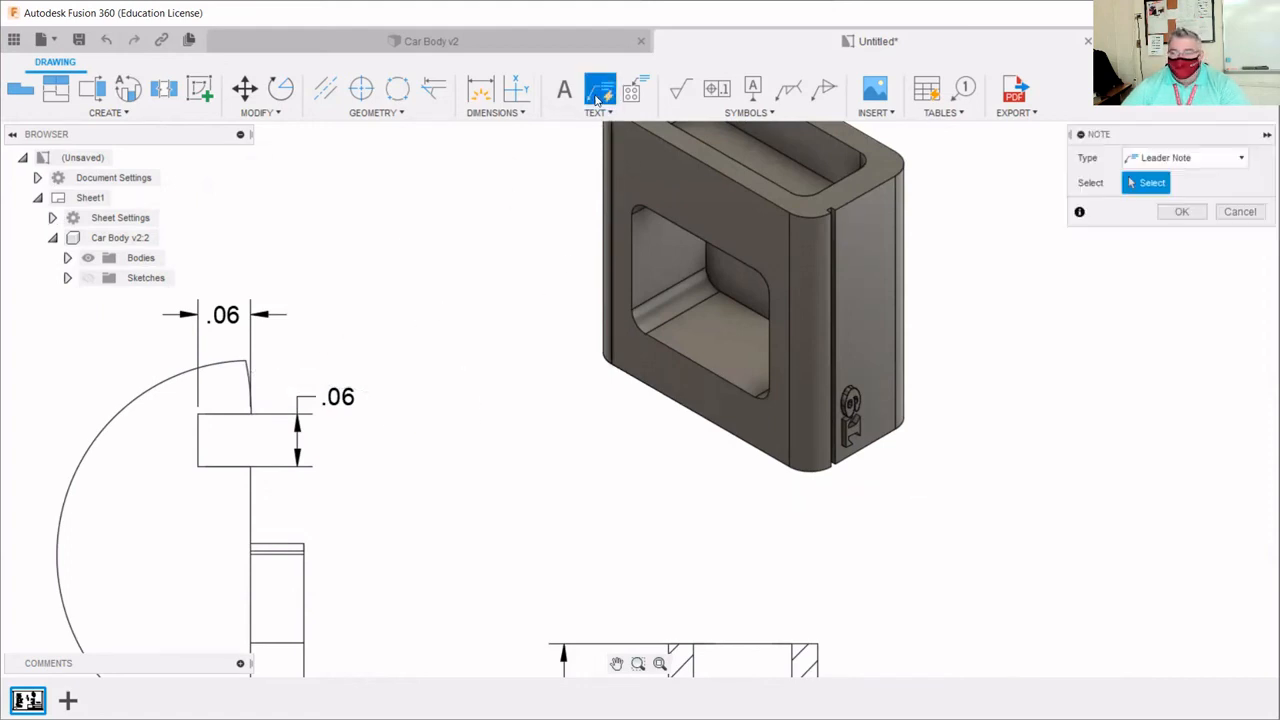
pyautogui.click(1218, 163)
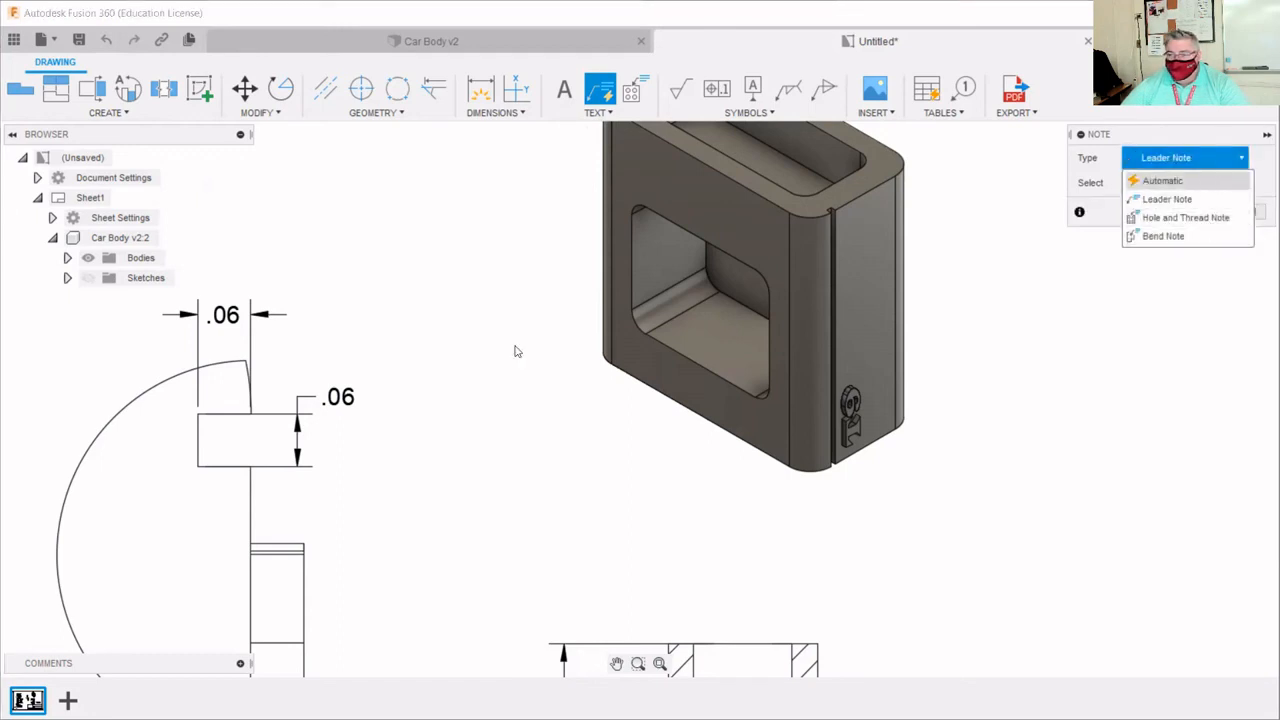
pyautogui.press('Return')
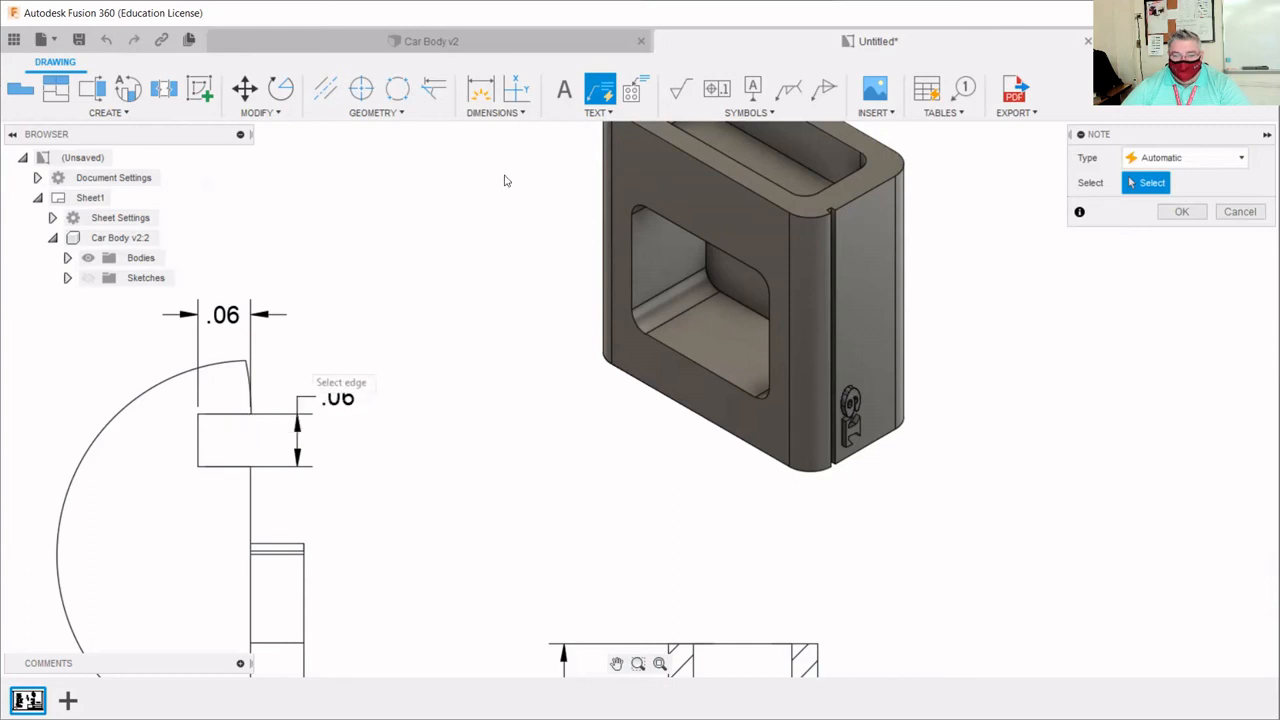
pyautogui.click(564, 89)
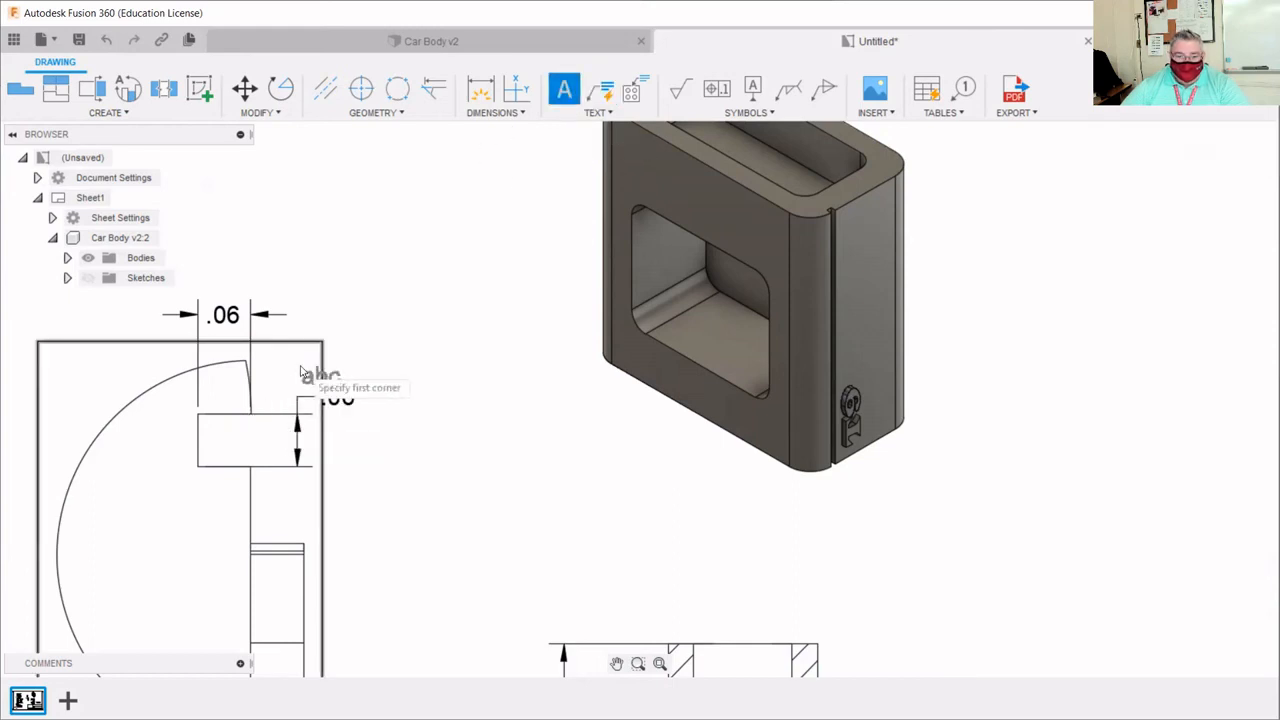
pyautogui.click(330, 350)
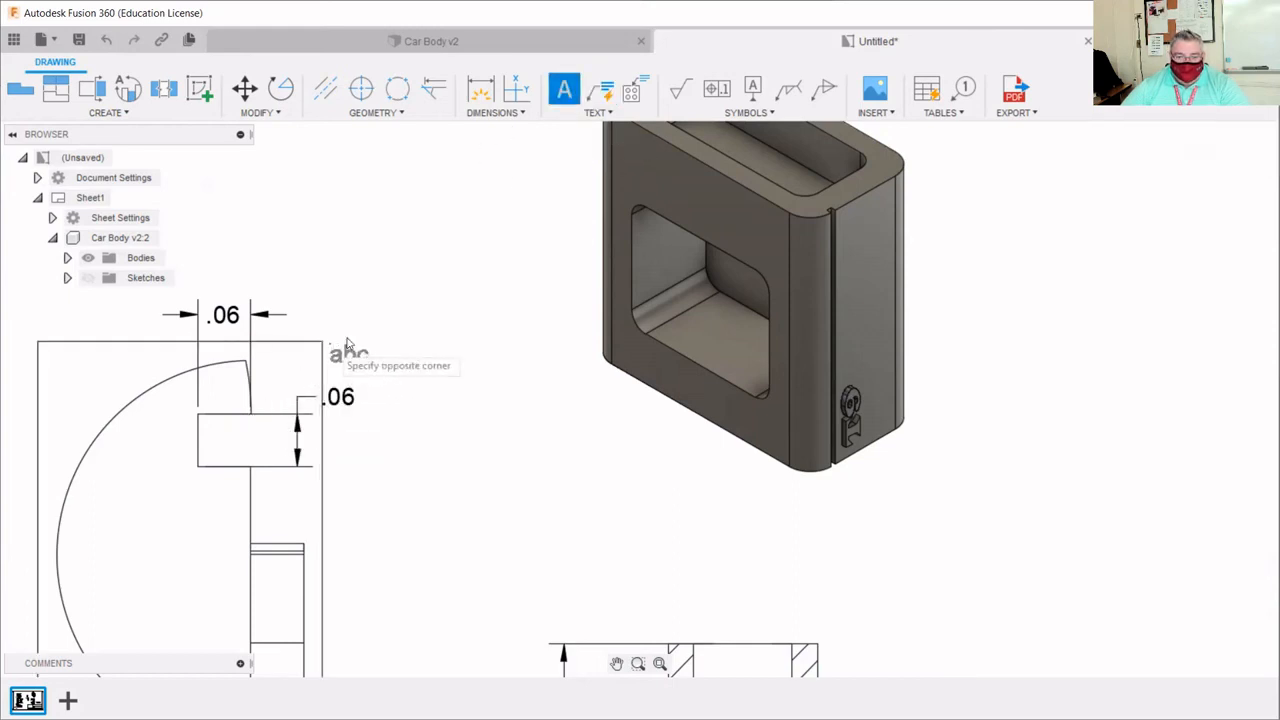
pyautogui.click(409, 277)
pyautogui.press('Escape')
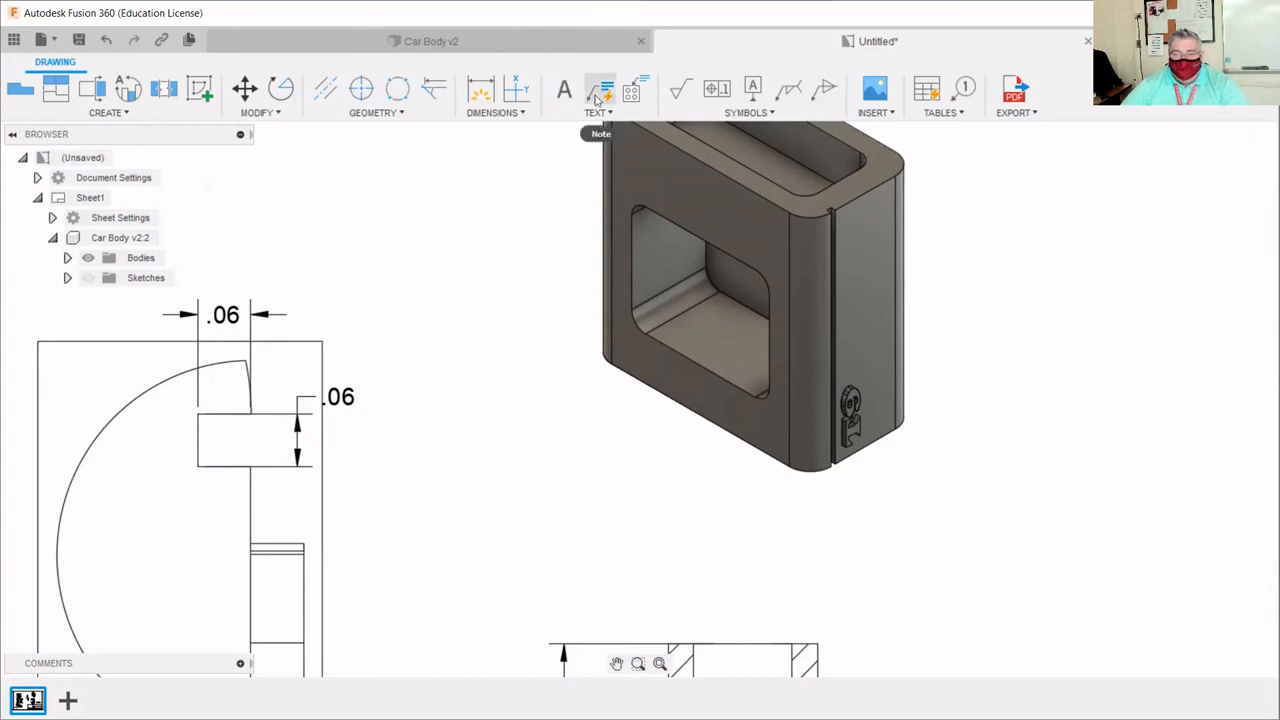
pyautogui.click(586, 268)
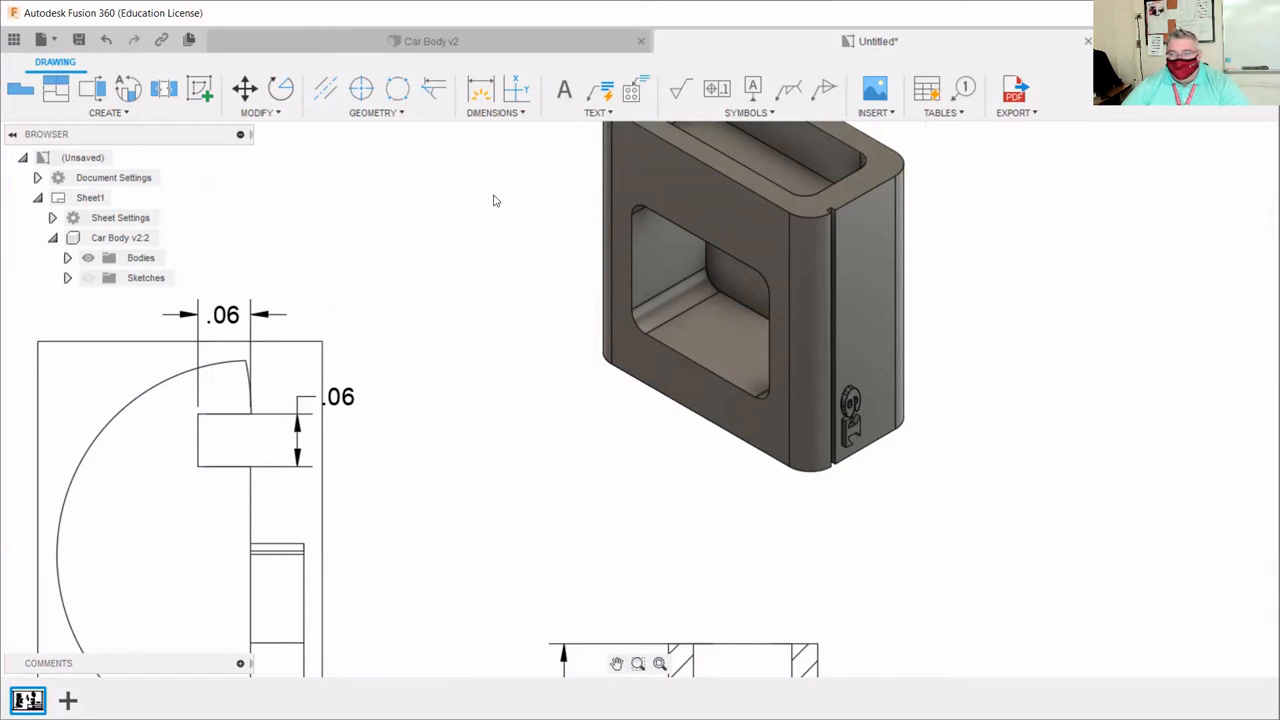
# - Examine the notch edges and the raised tab in detail view B to see what still needs dimensions
pyautogui.scroll(-3, 488, 271)
pyautogui.scroll(6, 337, 357)
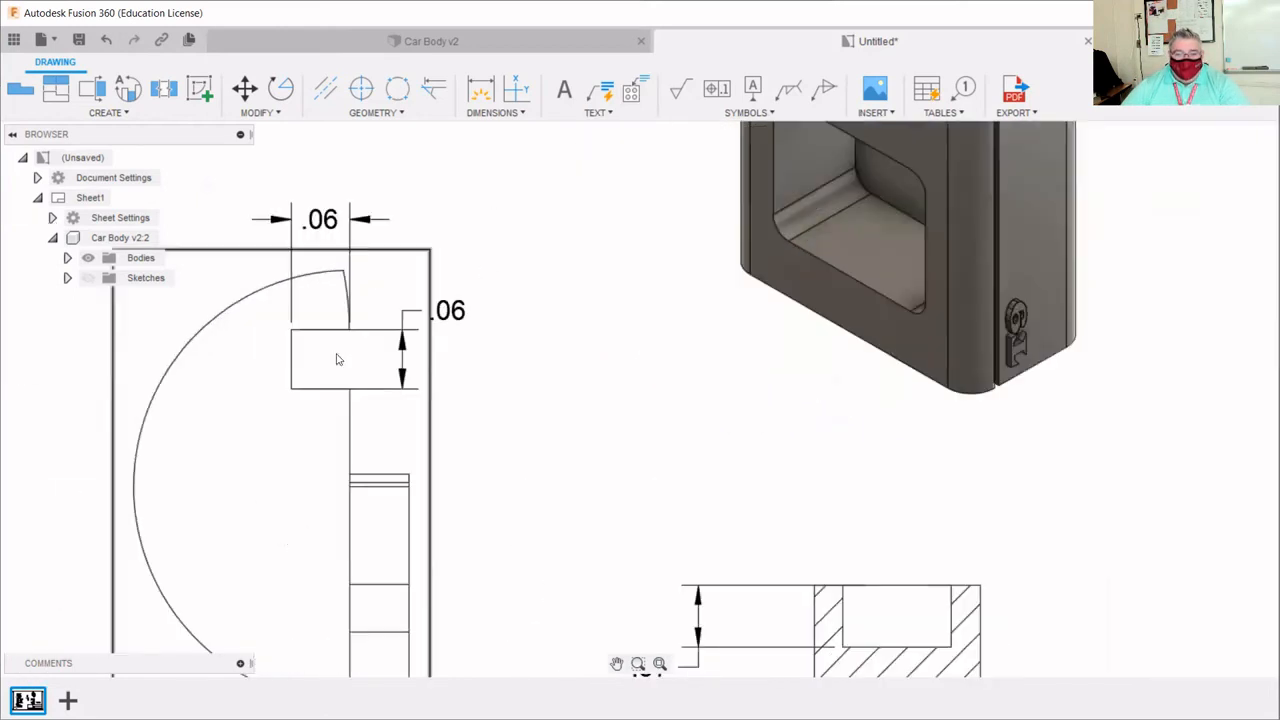
pyautogui.scroll(3, 340, 352)
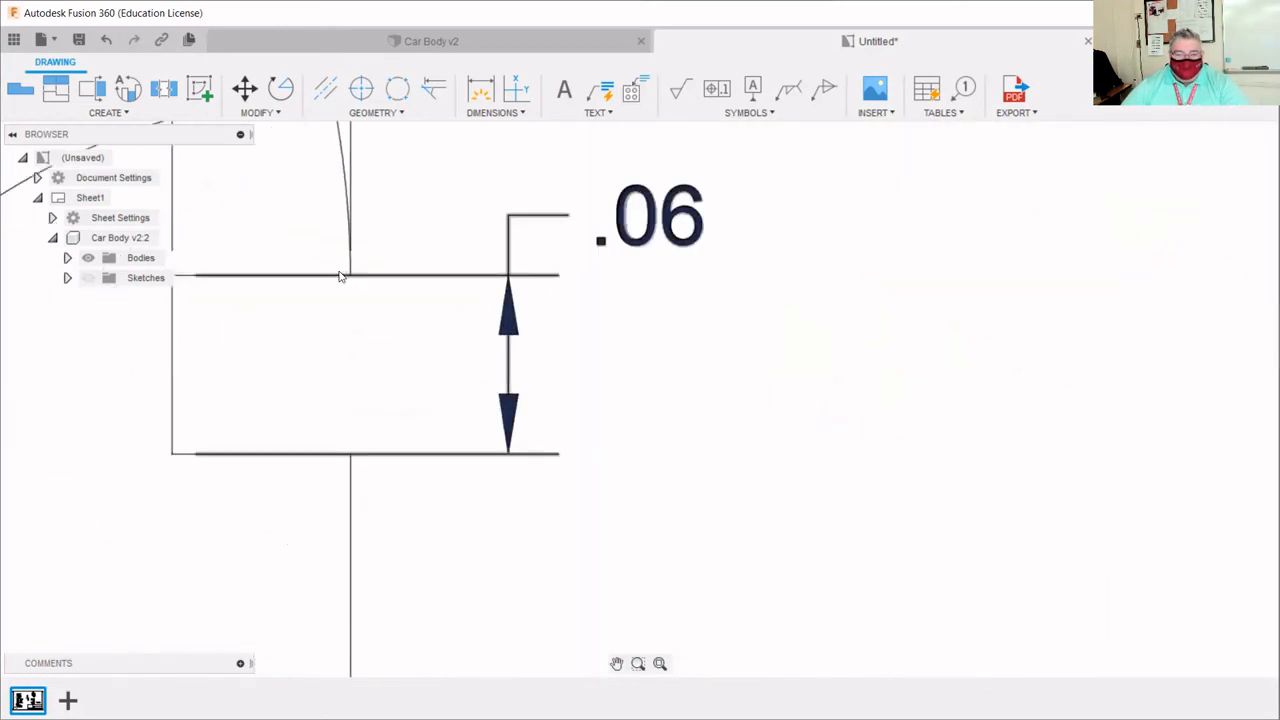
pyautogui.scroll(-2, 288, 276)
pyautogui.scroll(1, 336, 410)
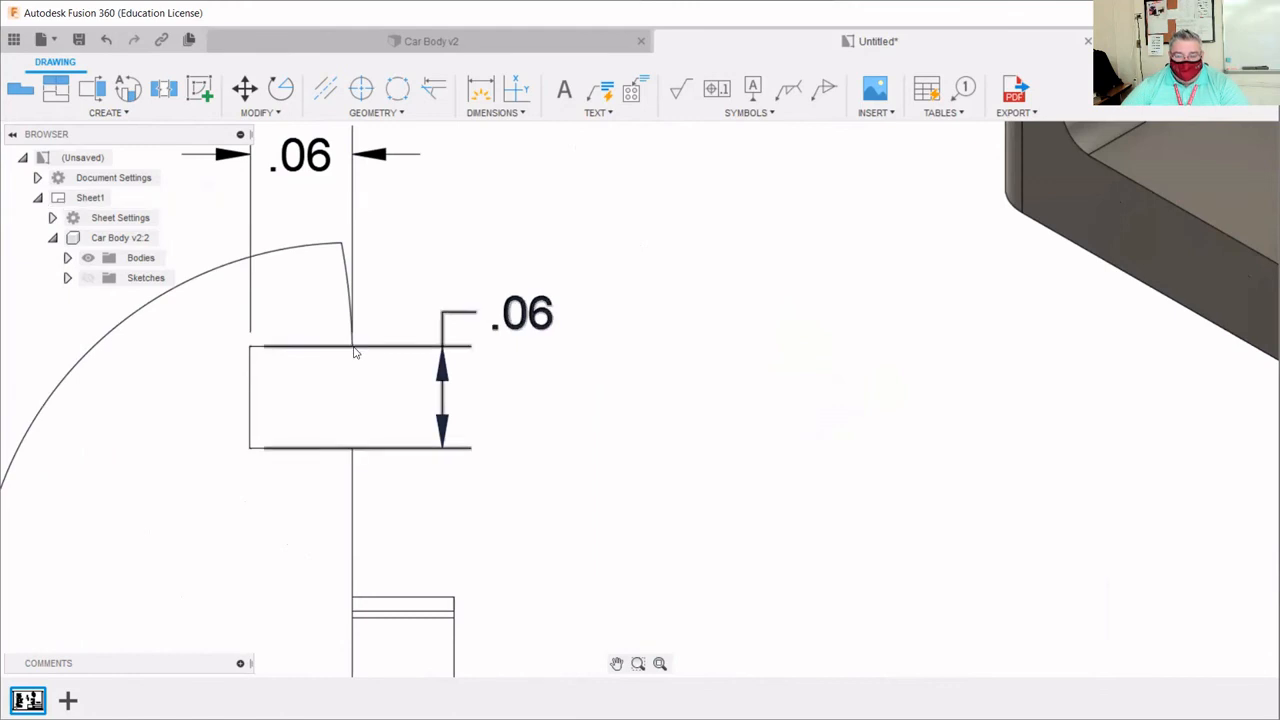
pyautogui.scroll(-4, 354, 352)
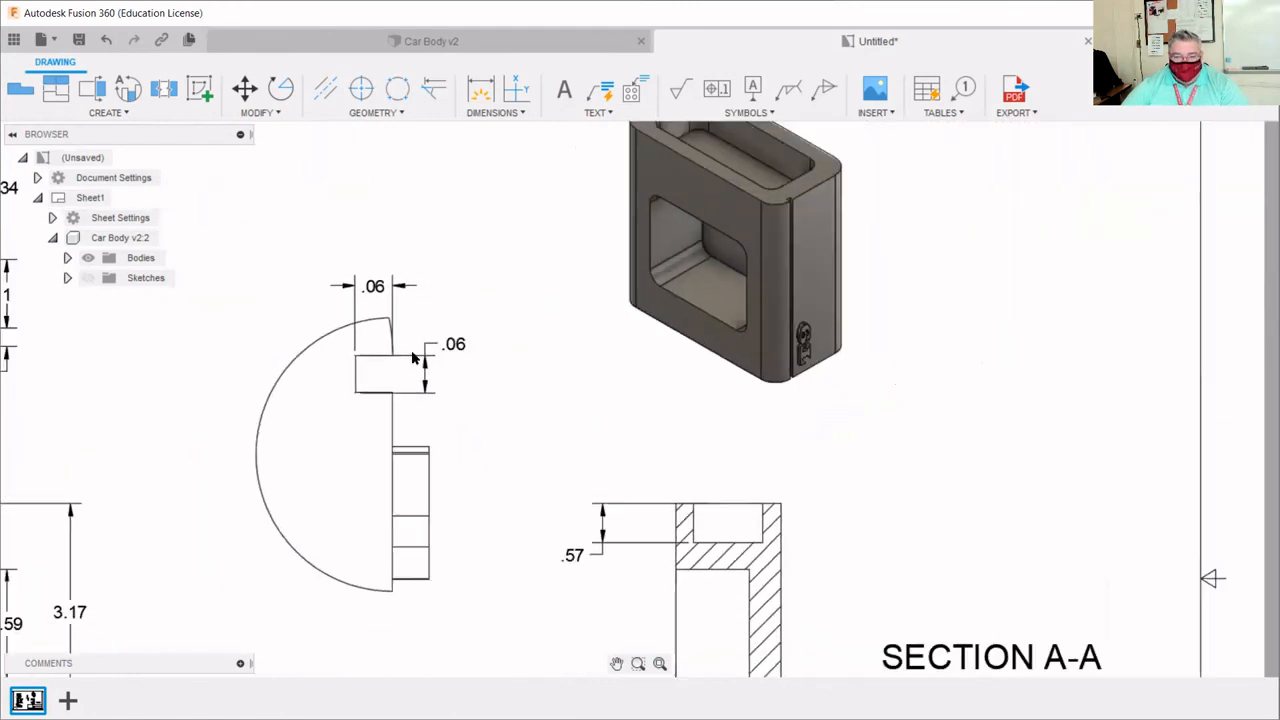
pyautogui.scroll(2, 531, 447)
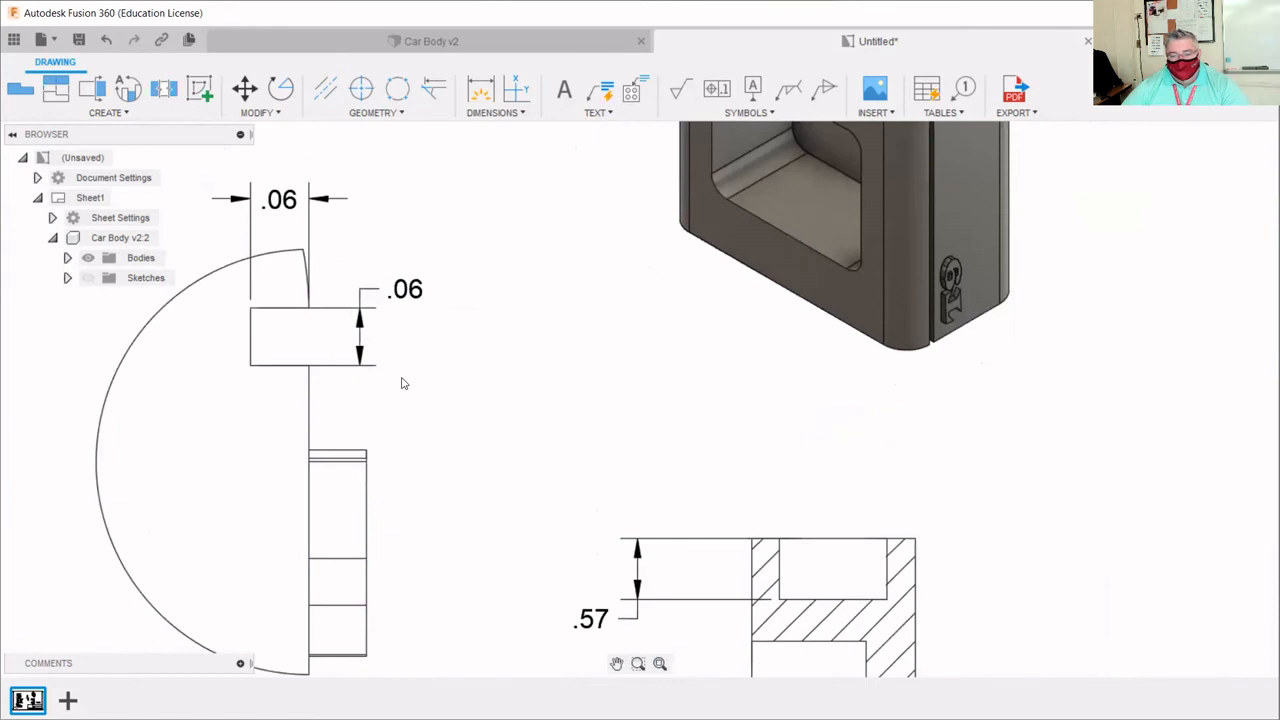
pyautogui.scroll(-3, 403, 383)
pyautogui.scroll(3, 338, 578)
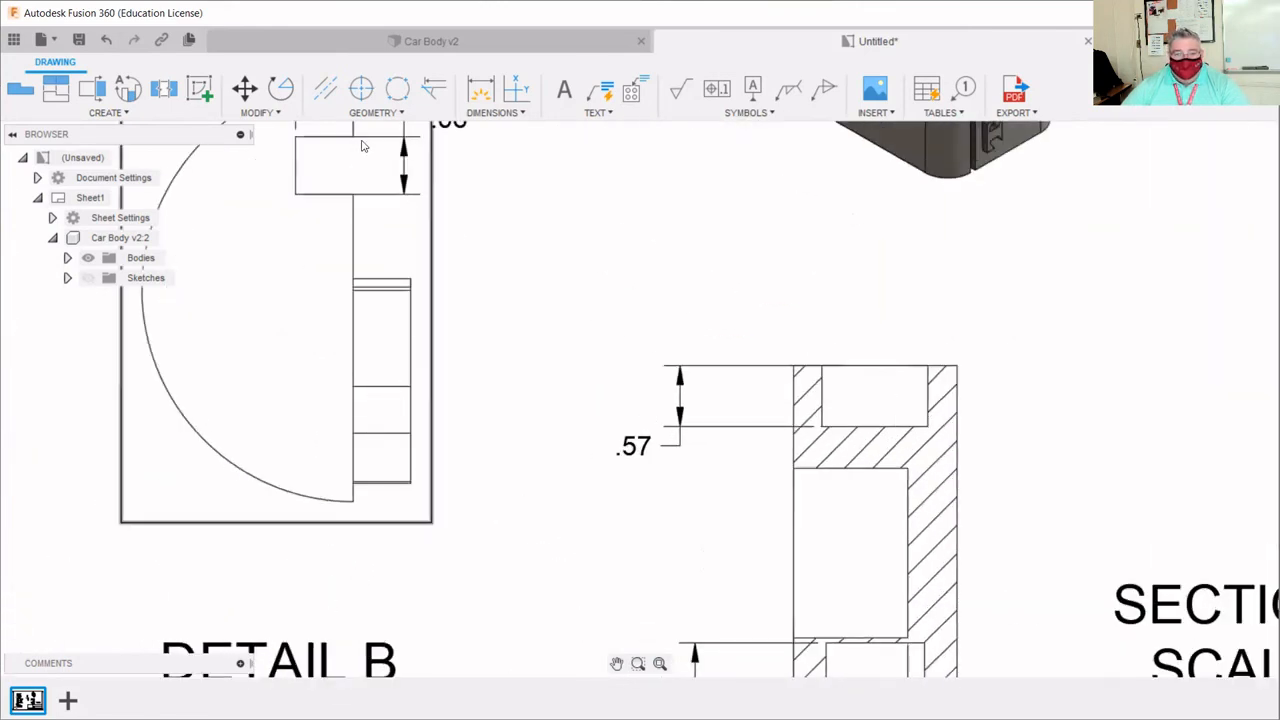
# - Dimension the horizontal depth of the raised tab in detail B, placing the dimension just above the tab
pyautogui.click(482, 92)
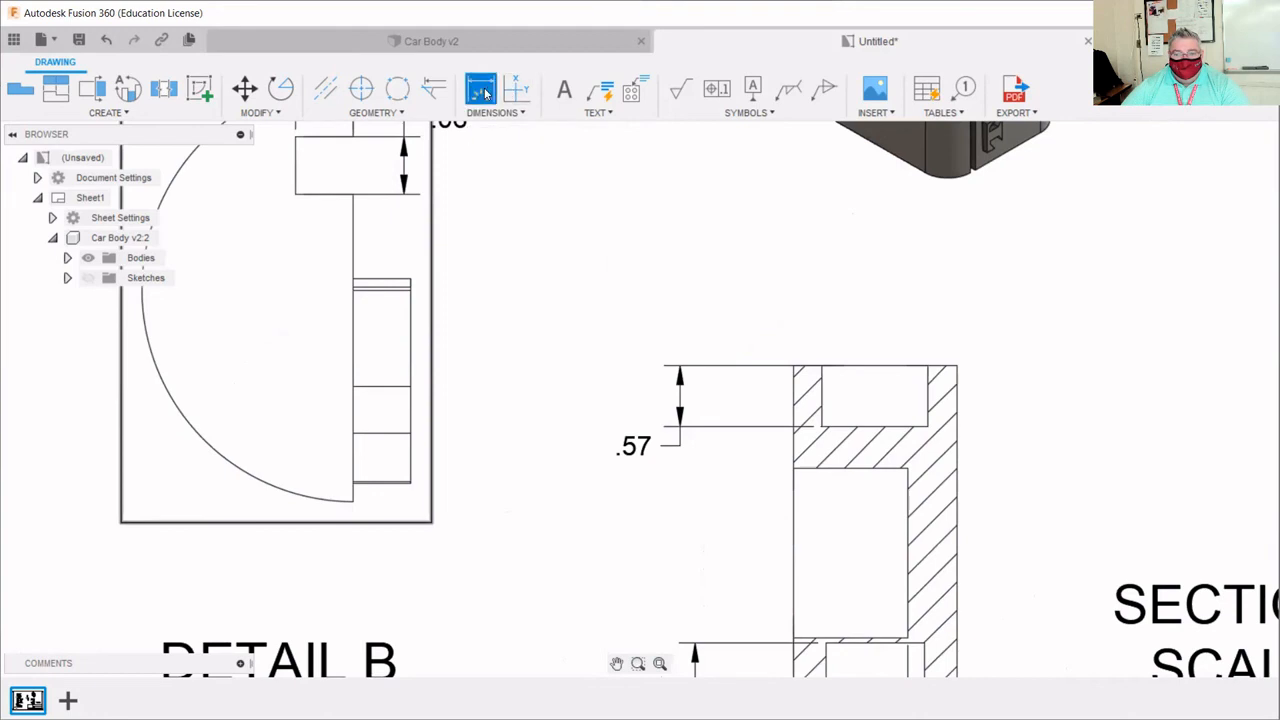
pyautogui.click(393, 283)
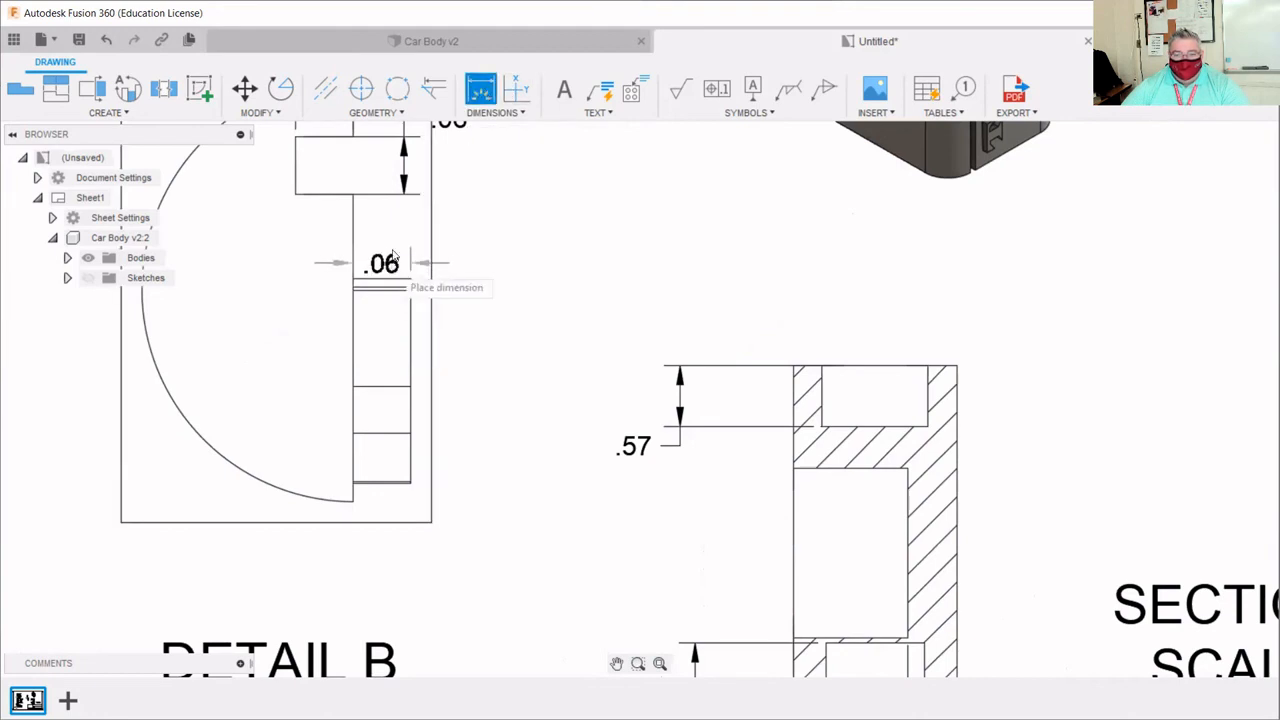
pyautogui.click(400, 248)
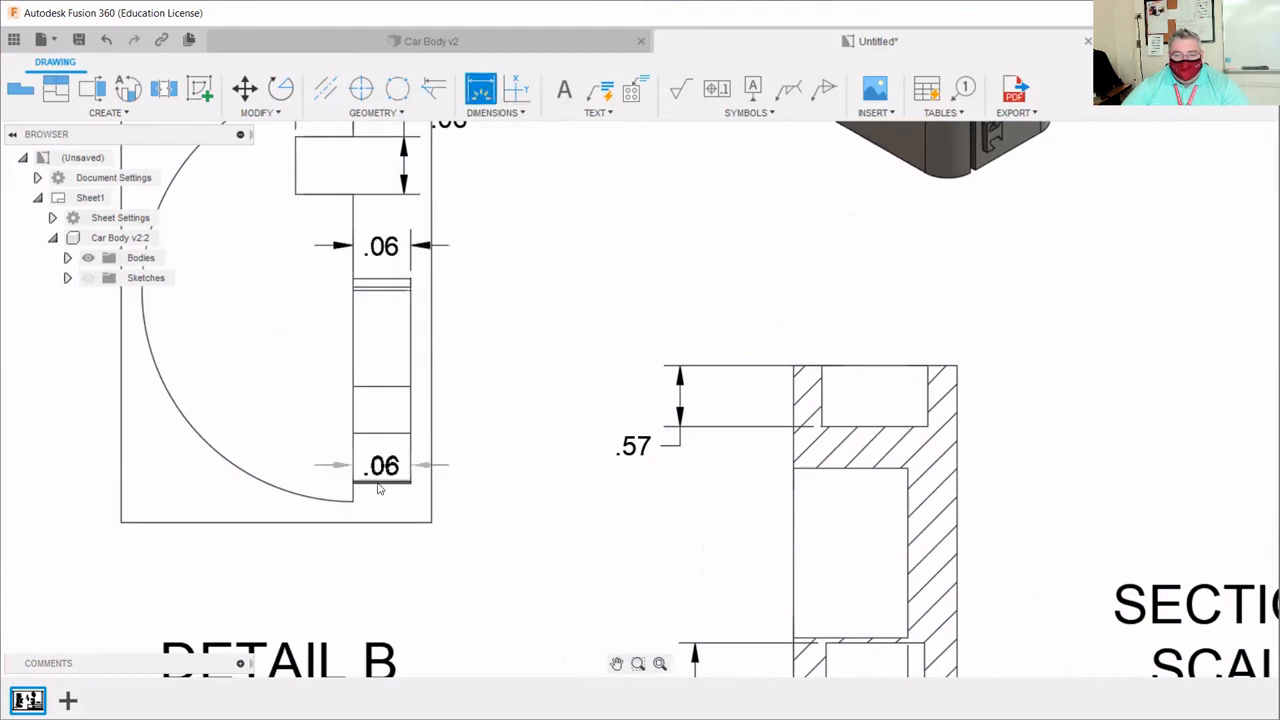
# - Try a height dimension between the raised tab's upper and lower edges in detail B, and delete it
pyautogui.click(390, 280)
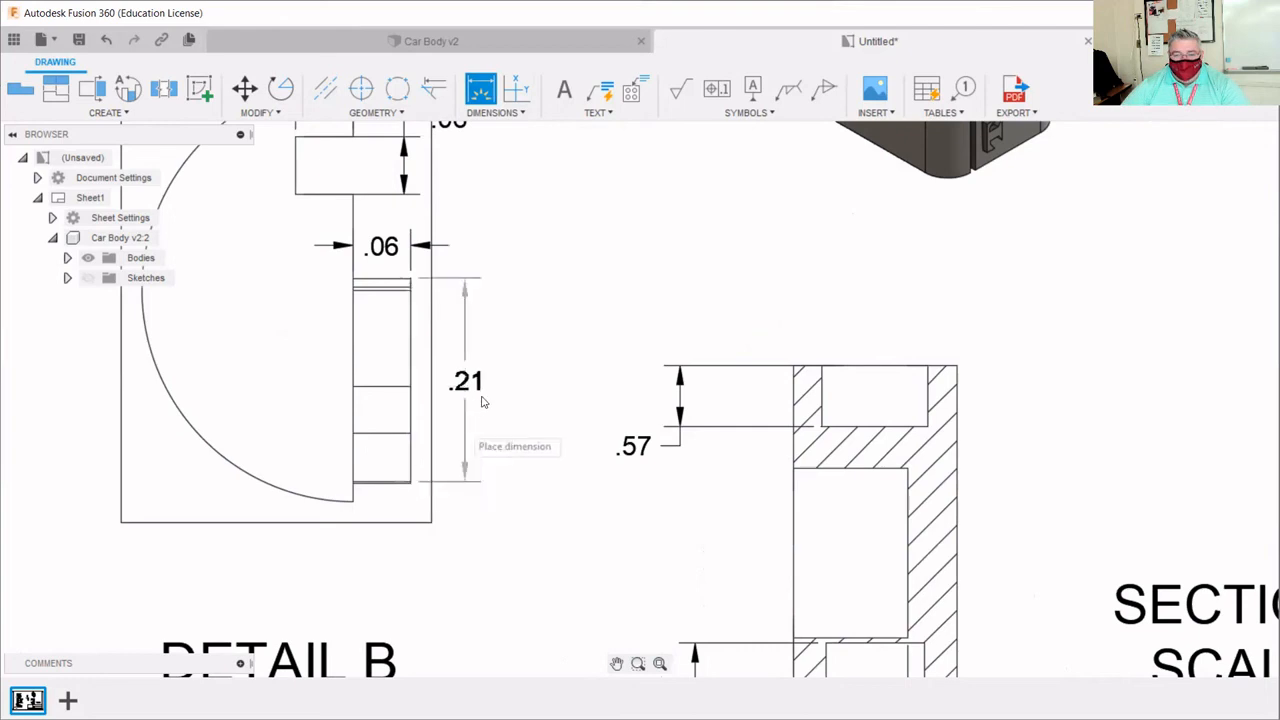
pyautogui.click(491, 393)
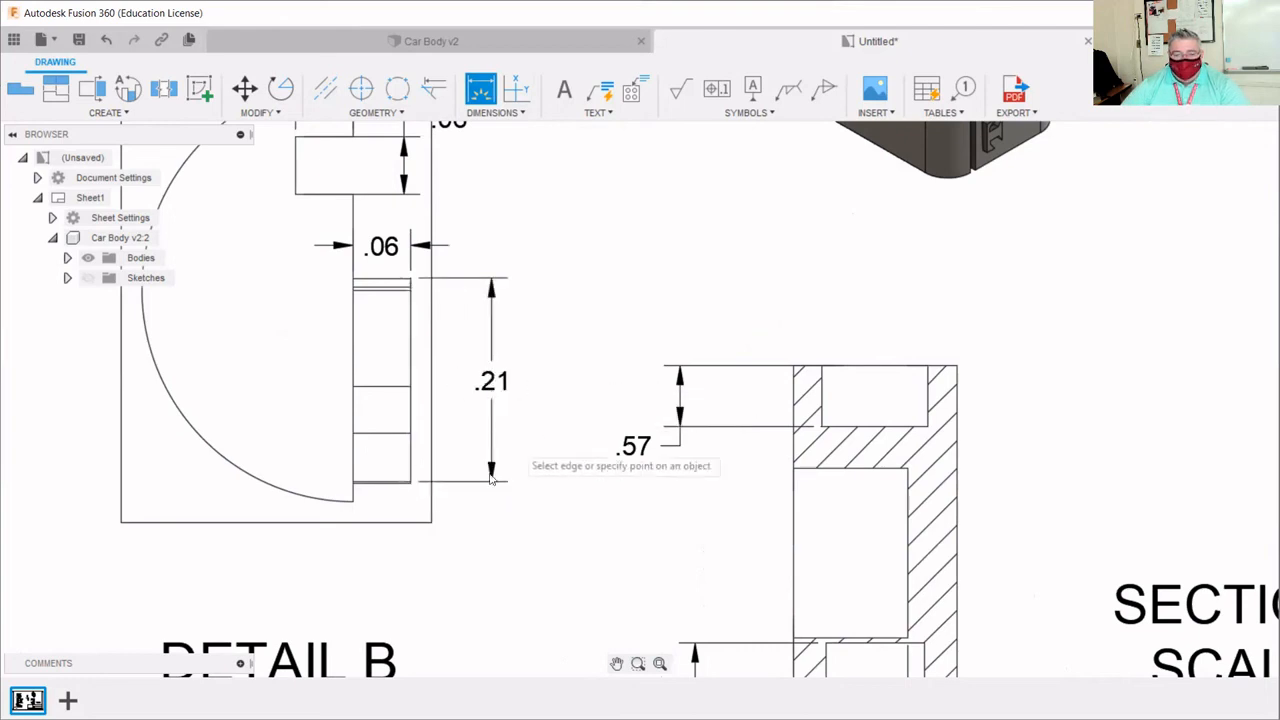
pyautogui.press('Escape')
pyautogui.click(494, 382)
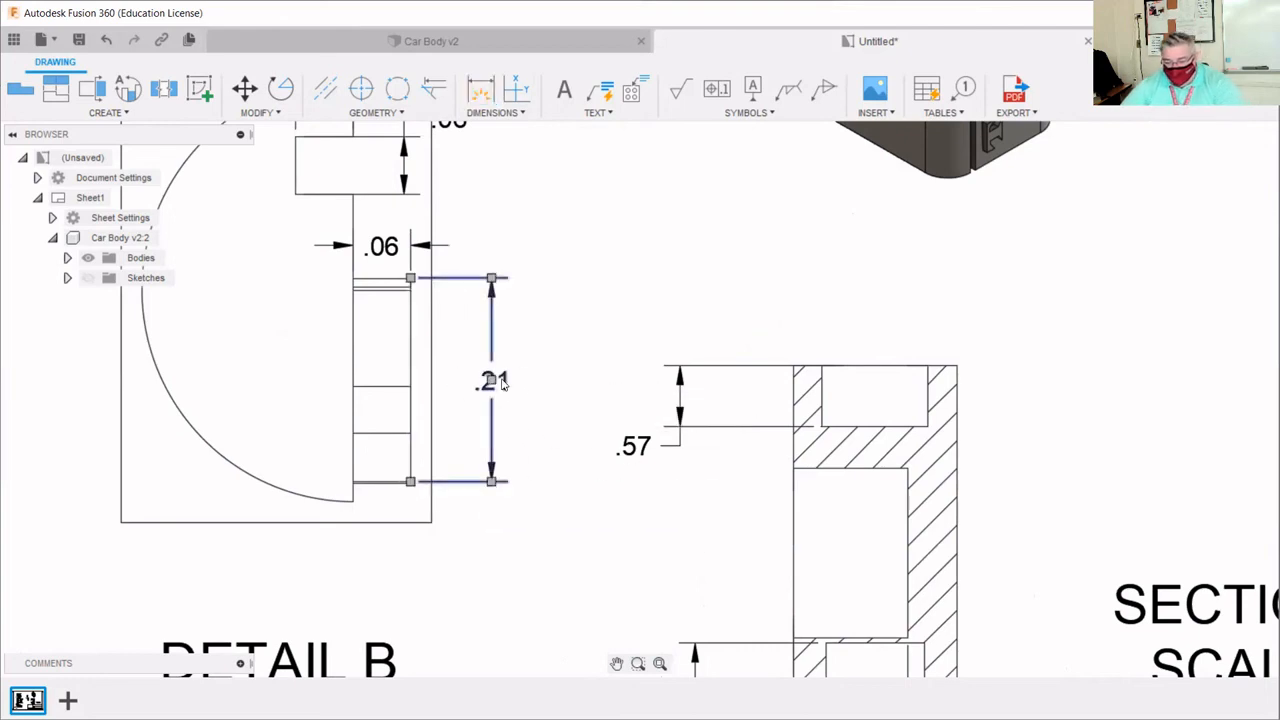
pyautogui.press('Delete')
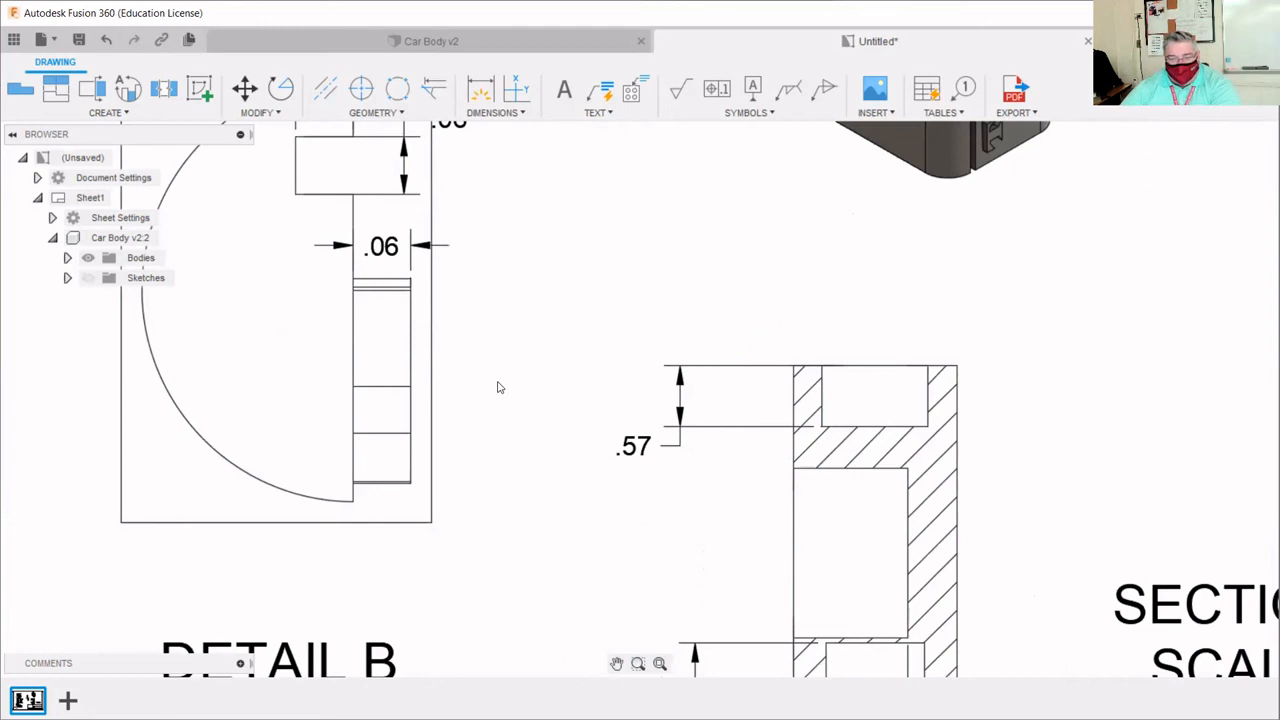
# - Dimension the raised tab's full height in detail B between its outermost lower and upper right corners, placing the dimension to its right
pyautogui.click(480, 92)
pyautogui.scroll(3, 403, 485)
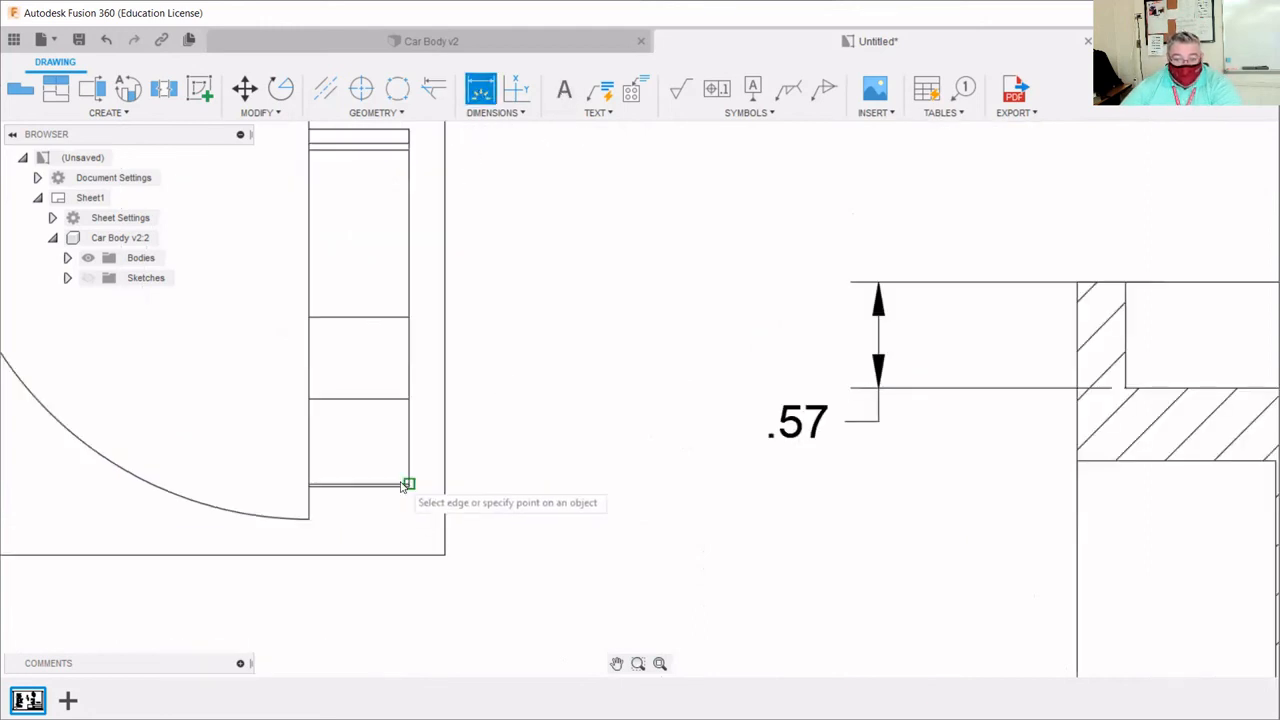
pyautogui.scroll(3, 403, 485)
pyautogui.click(398, 501)
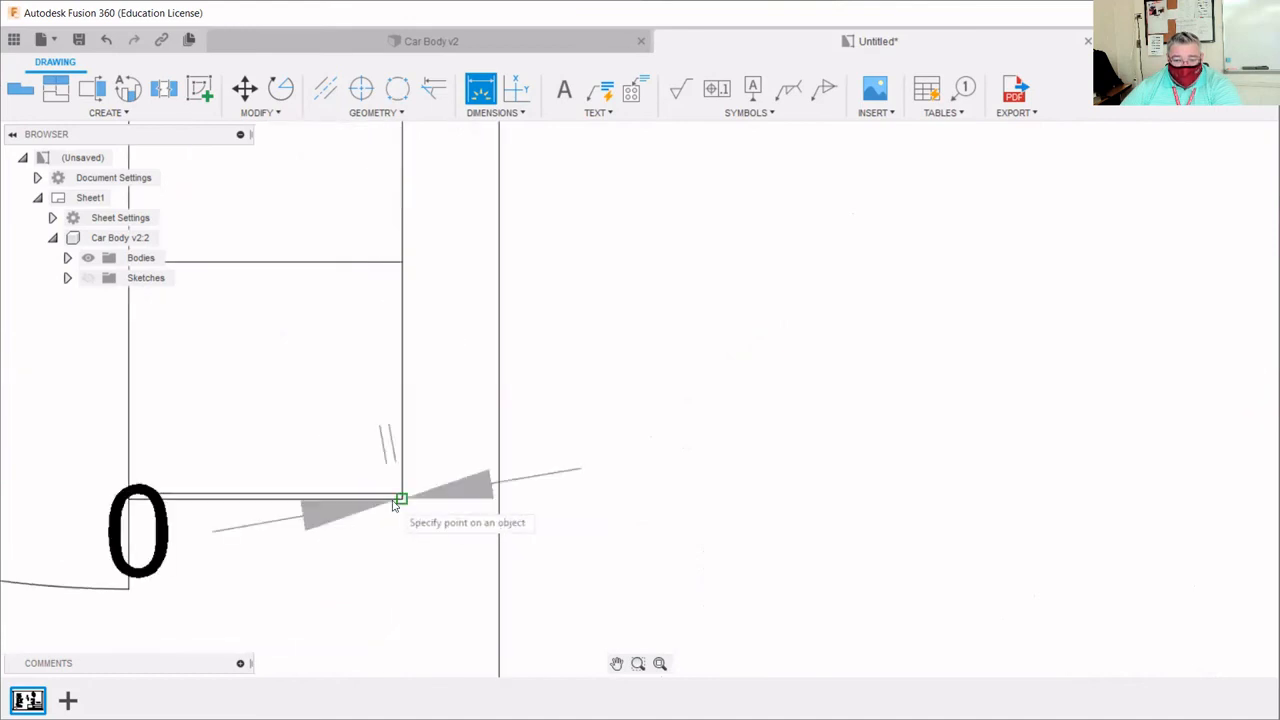
pyautogui.scroll(-5, 400, 495)
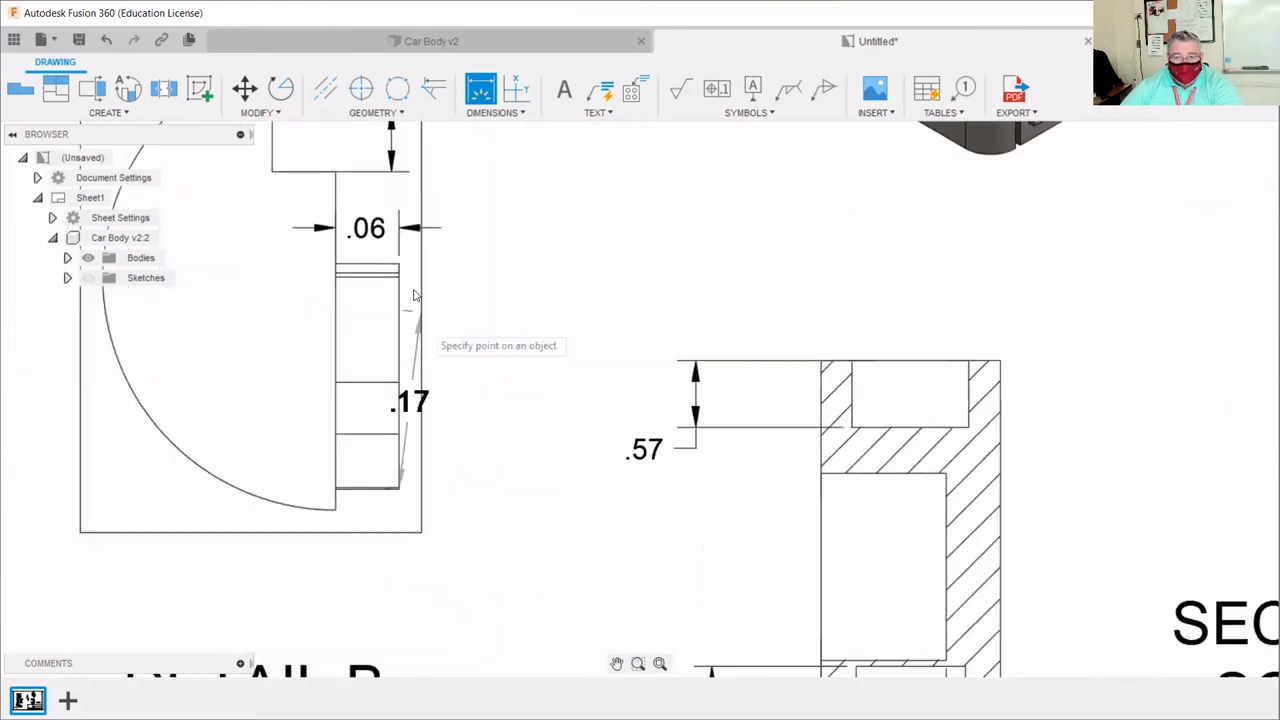
pyautogui.scroll(3, 400, 265)
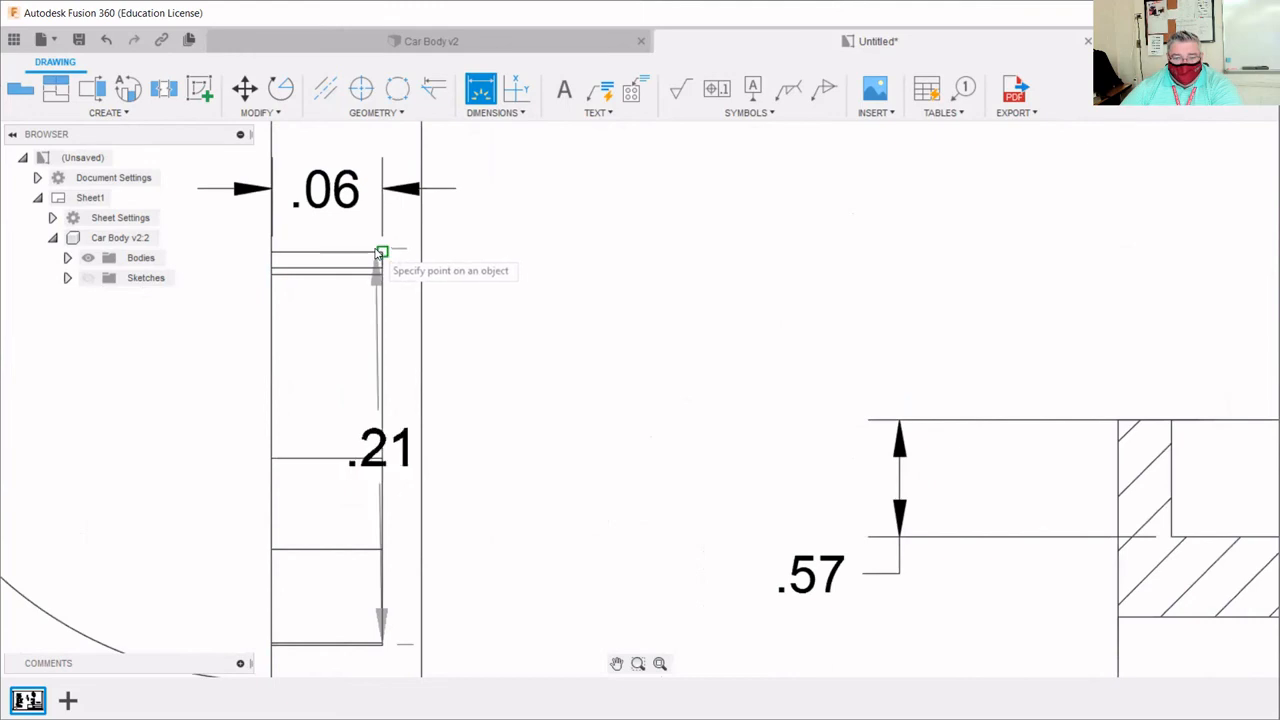
pyautogui.click(380, 252)
pyautogui.click(493, 324)
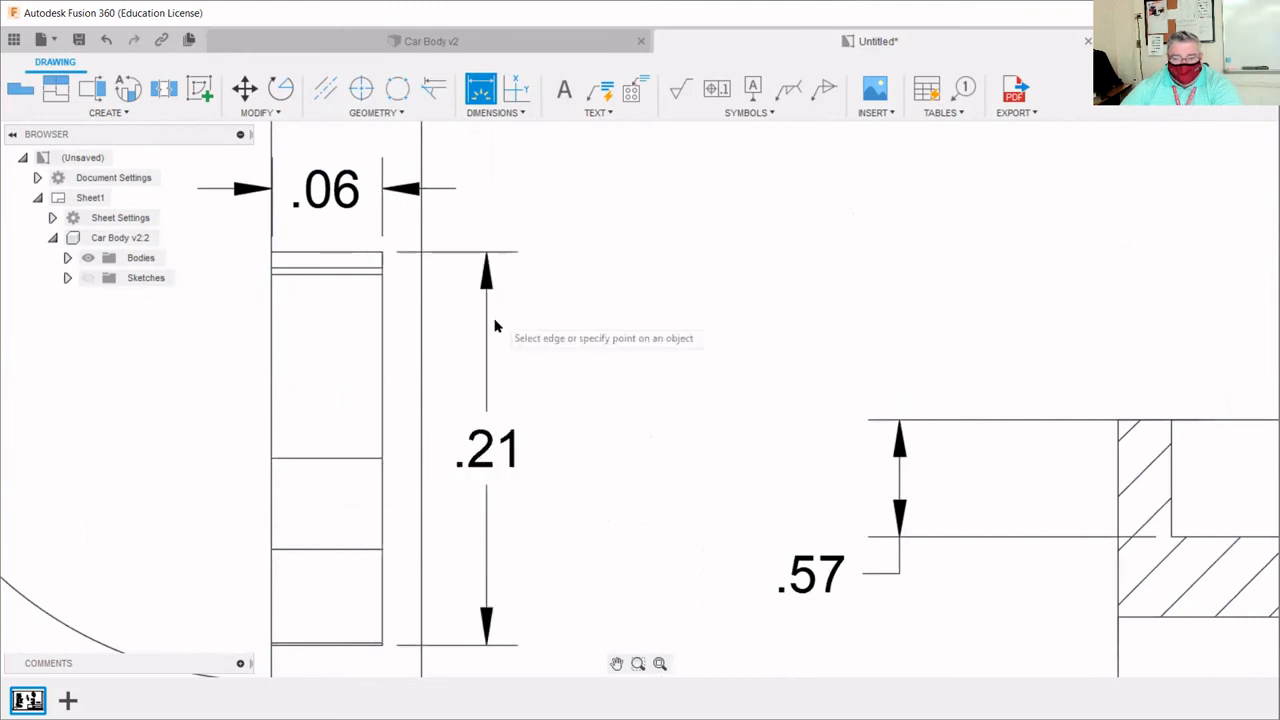
pyautogui.press('Escape')
# - Examine the dimensioned detail view B and the raised lettering beside the groove in the isometric view
pyautogui.scroll(-3, 505, 440)
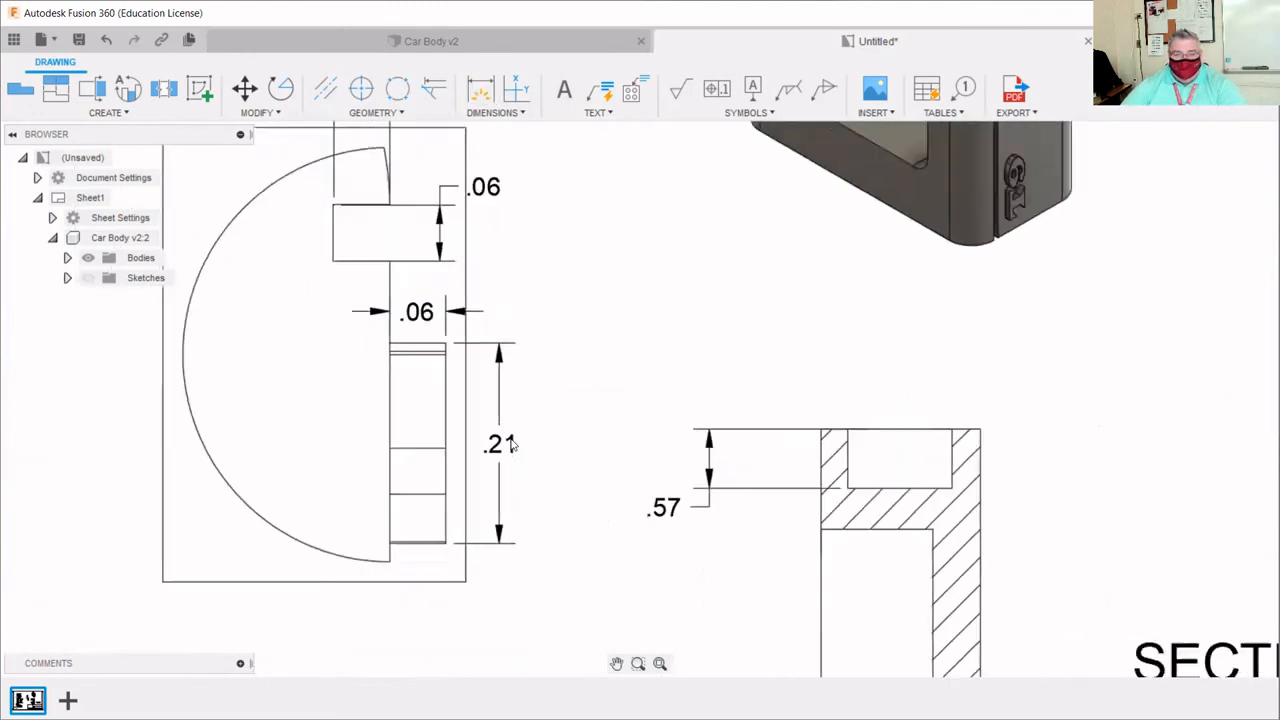
pyautogui.scroll(-1, 510, 445)
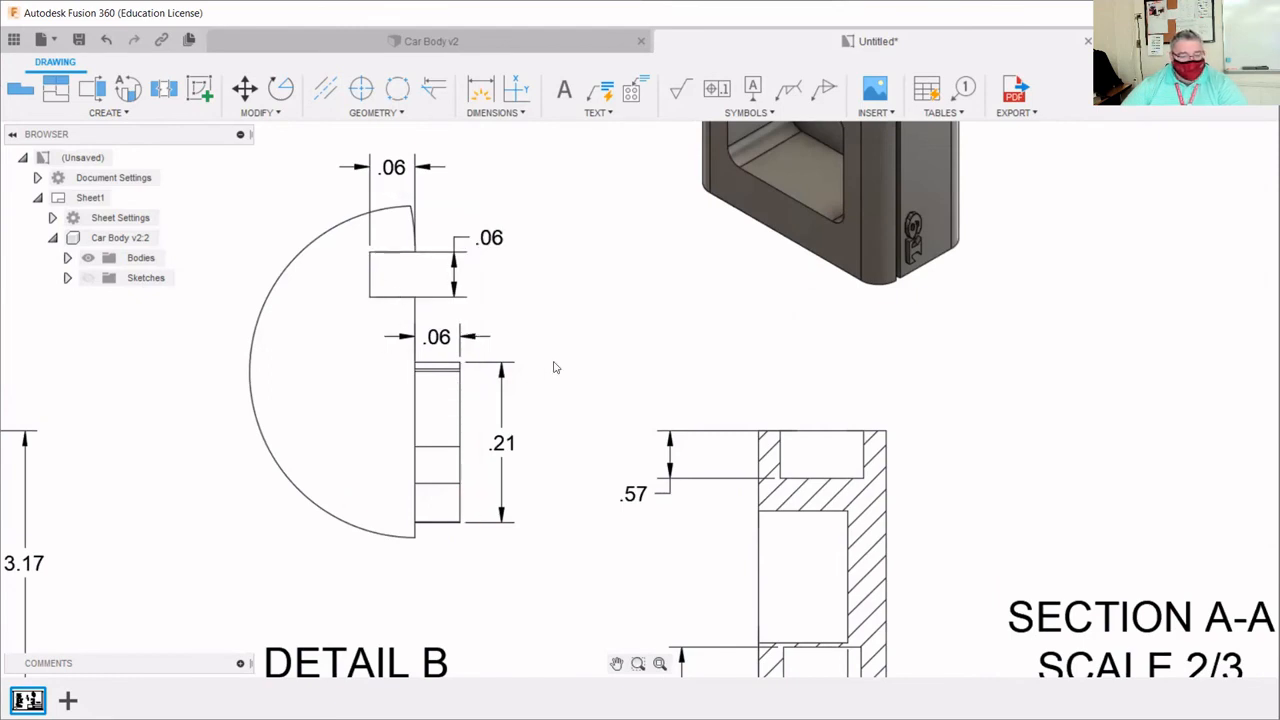
pyautogui.scroll(-1, 991, 257)
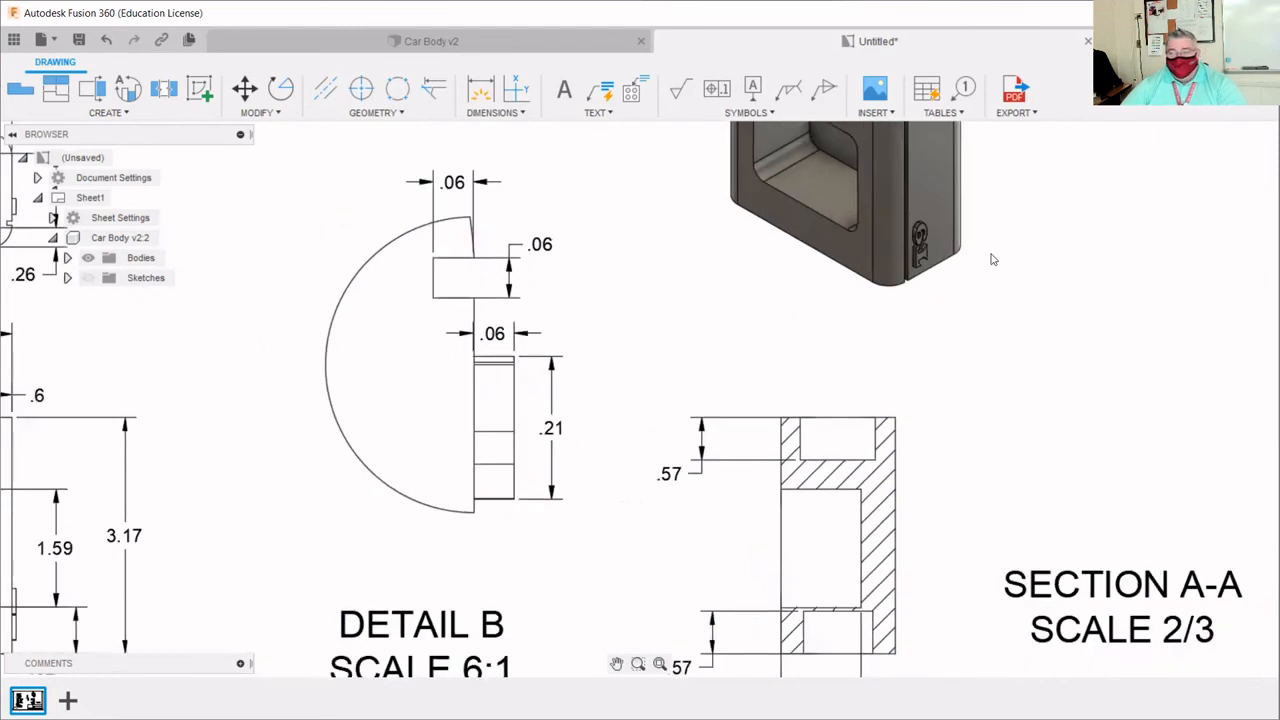
pyautogui.scroll(6, 986, 194)
pyautogui.scroll(2, 813, 208)
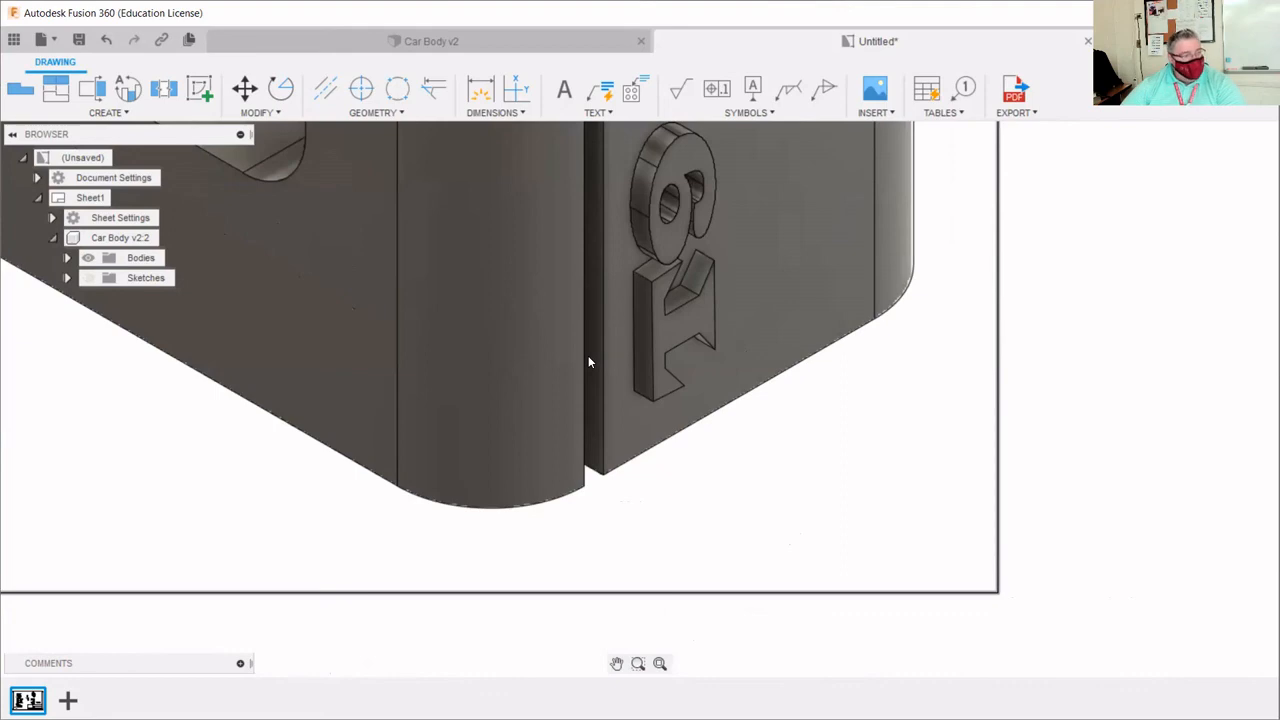
pyautogui.scroll(-7, 589, 360)
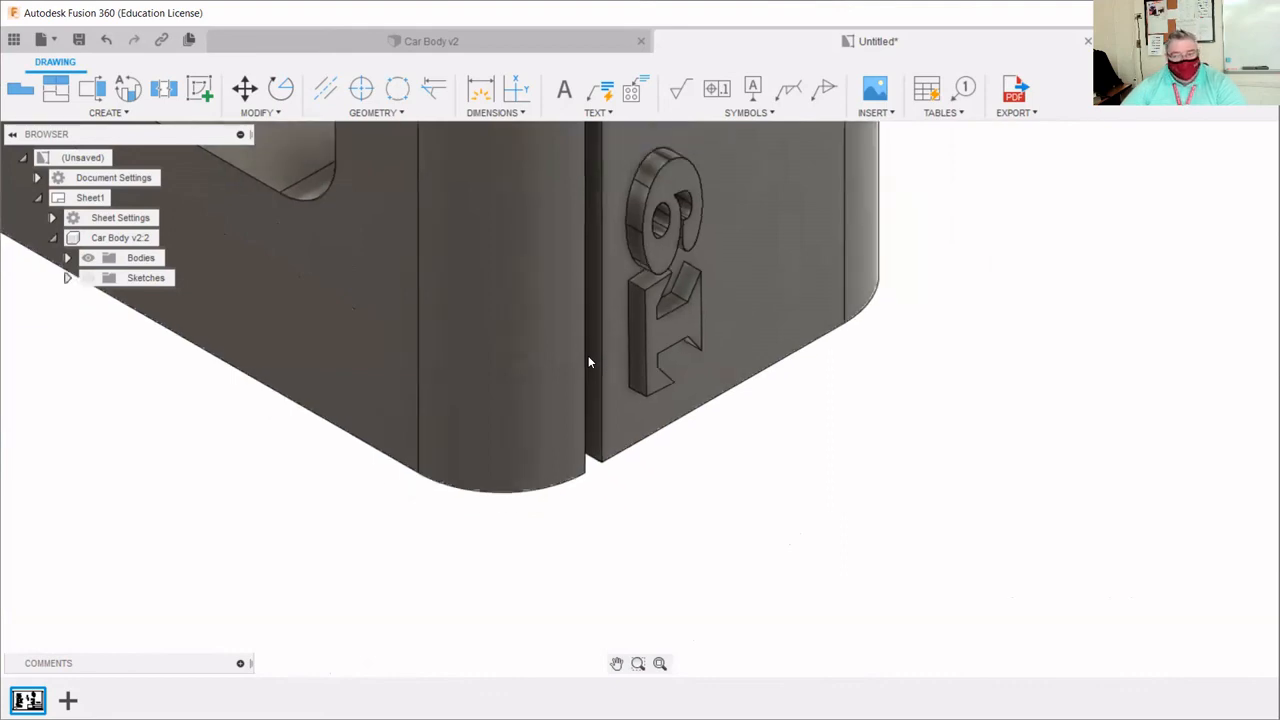
pyautogui.scroll(-5, 588, 355)
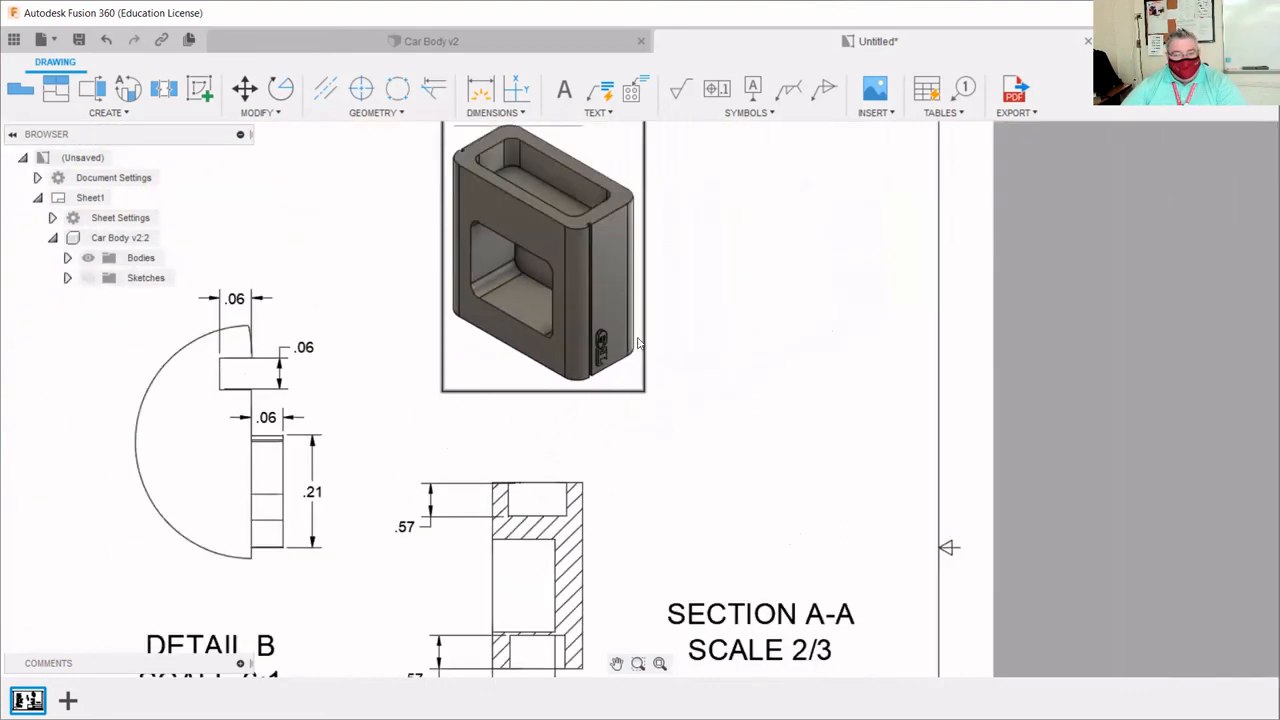
pyautogui.scroll(6, 430, 448)
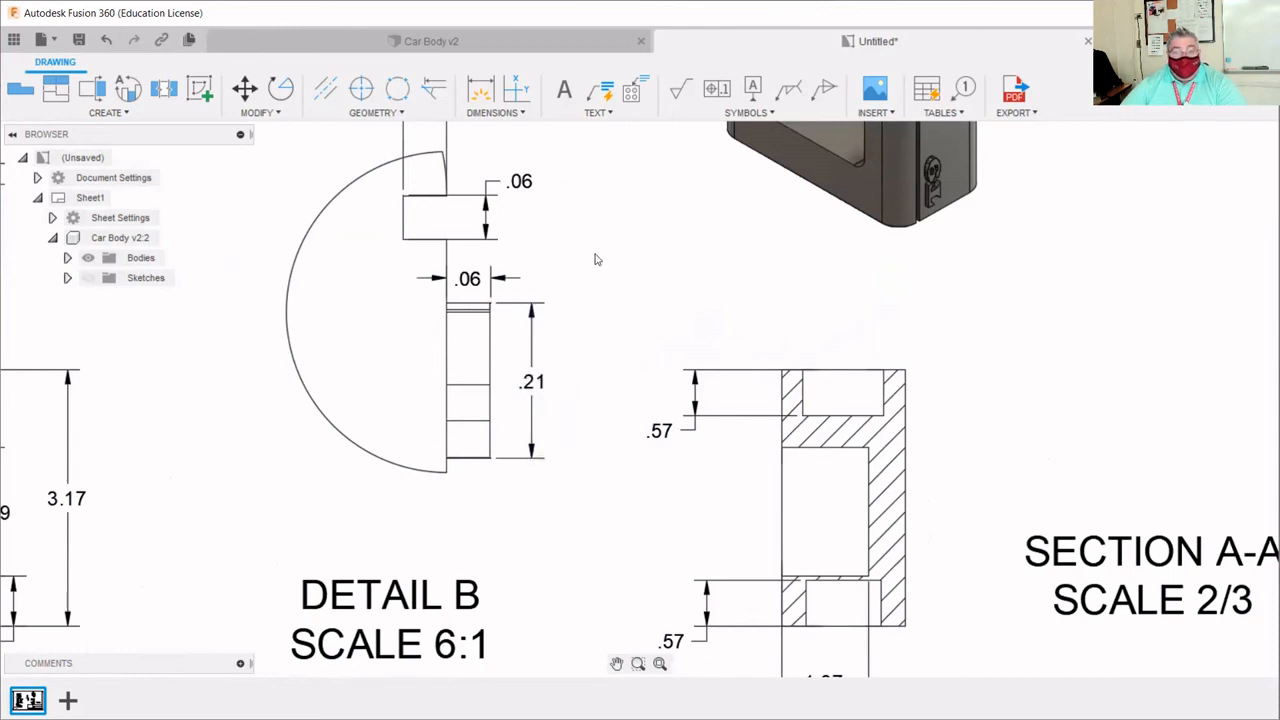
# - Add the text note "Embossment" beside the raised tab in detail B, just right of its depth dimension
pyautogui.click(564, 88)
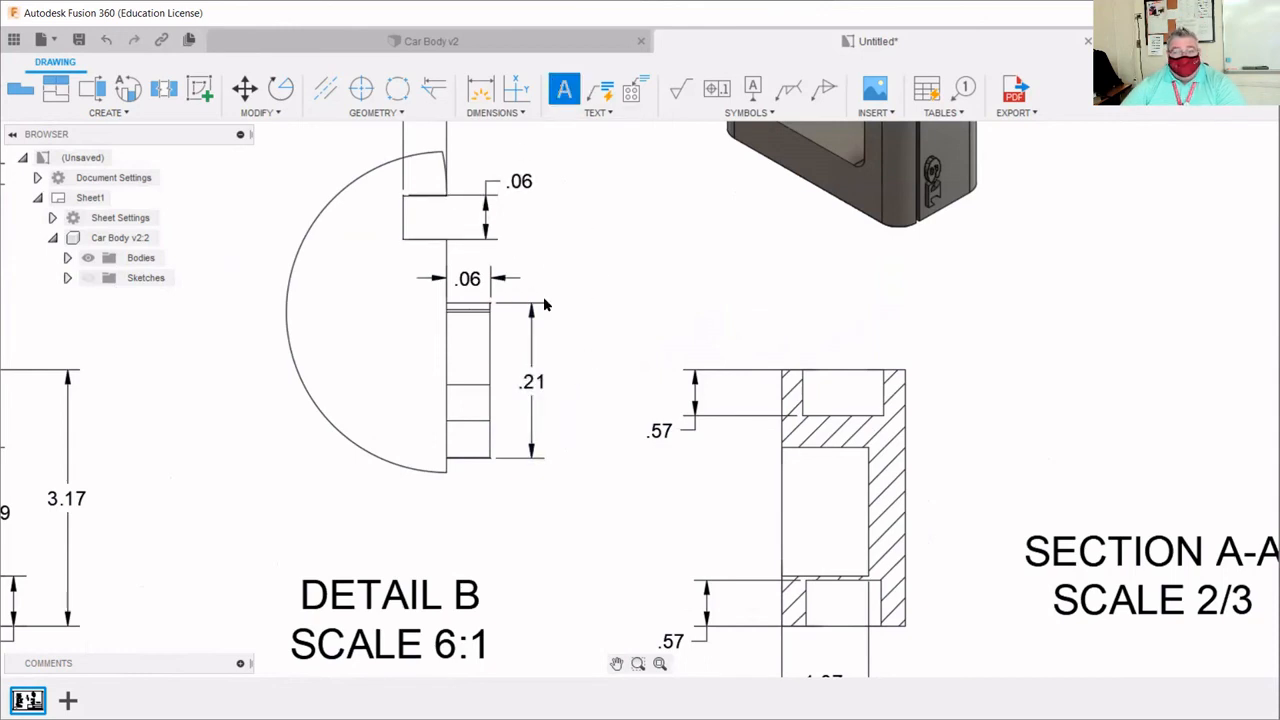
pyautogui.click(558, 297)
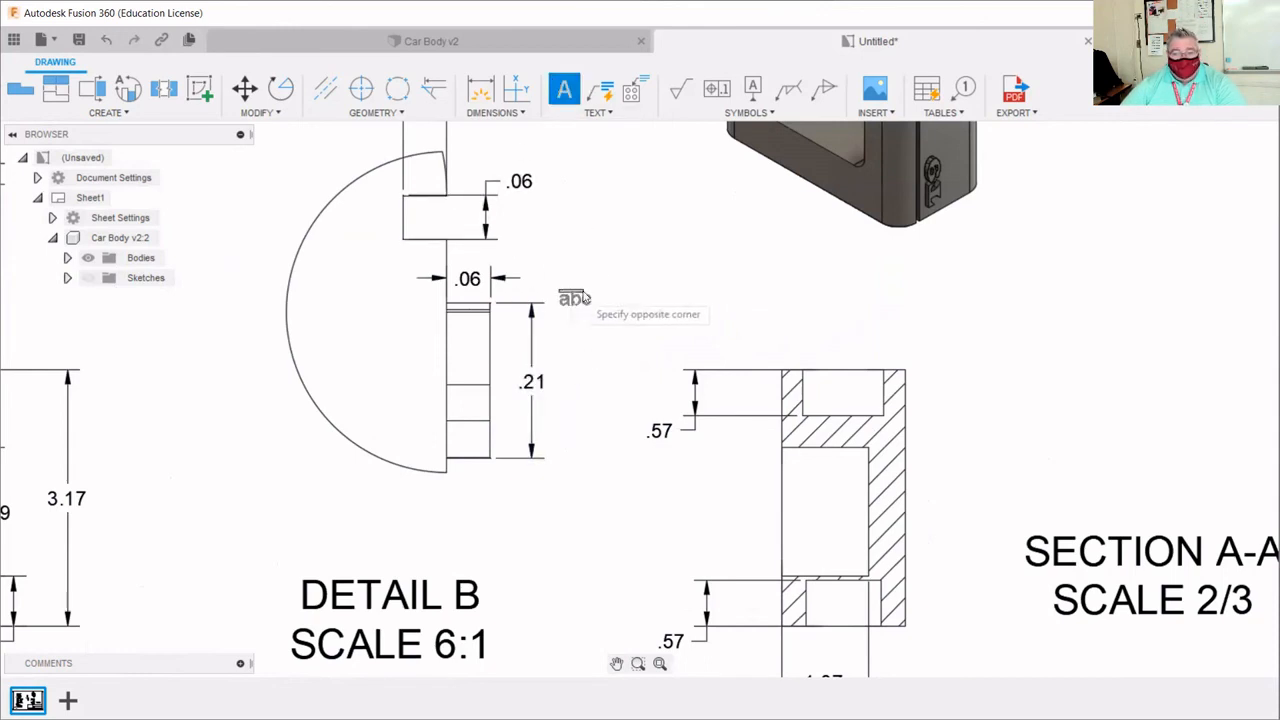
pyautogui.click(716, 342)
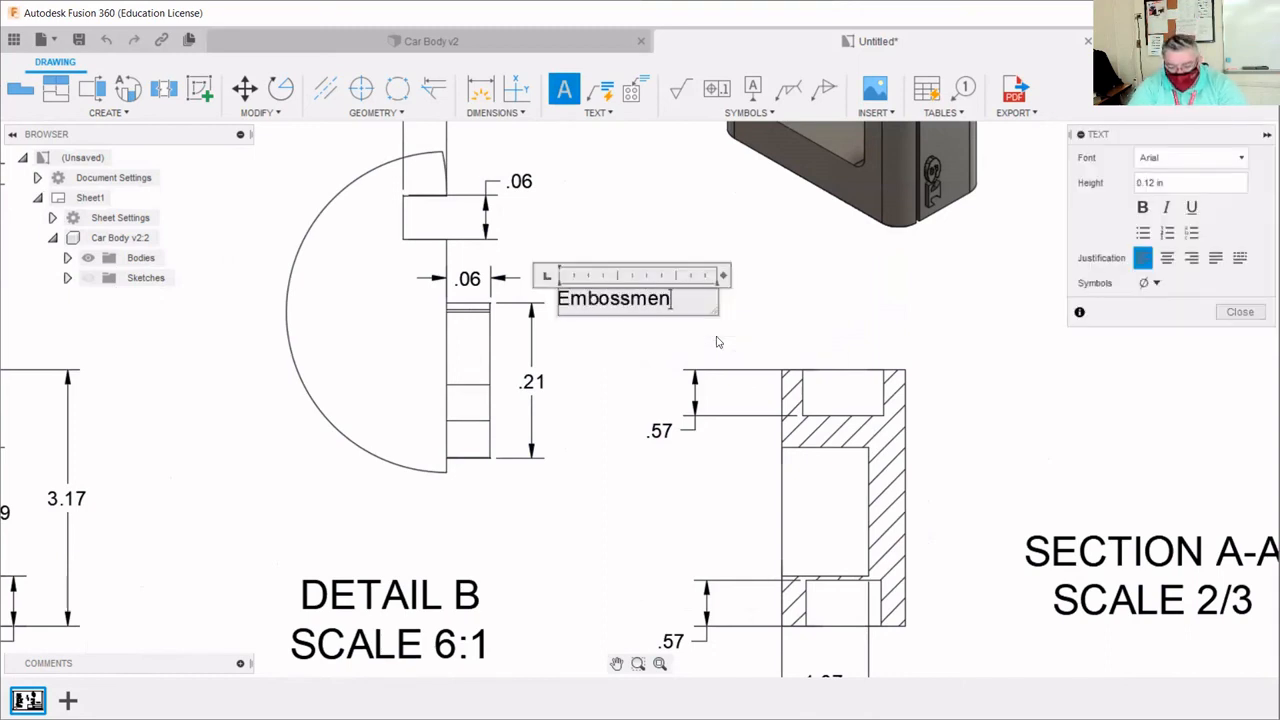
pyautogui.click(832, 351)
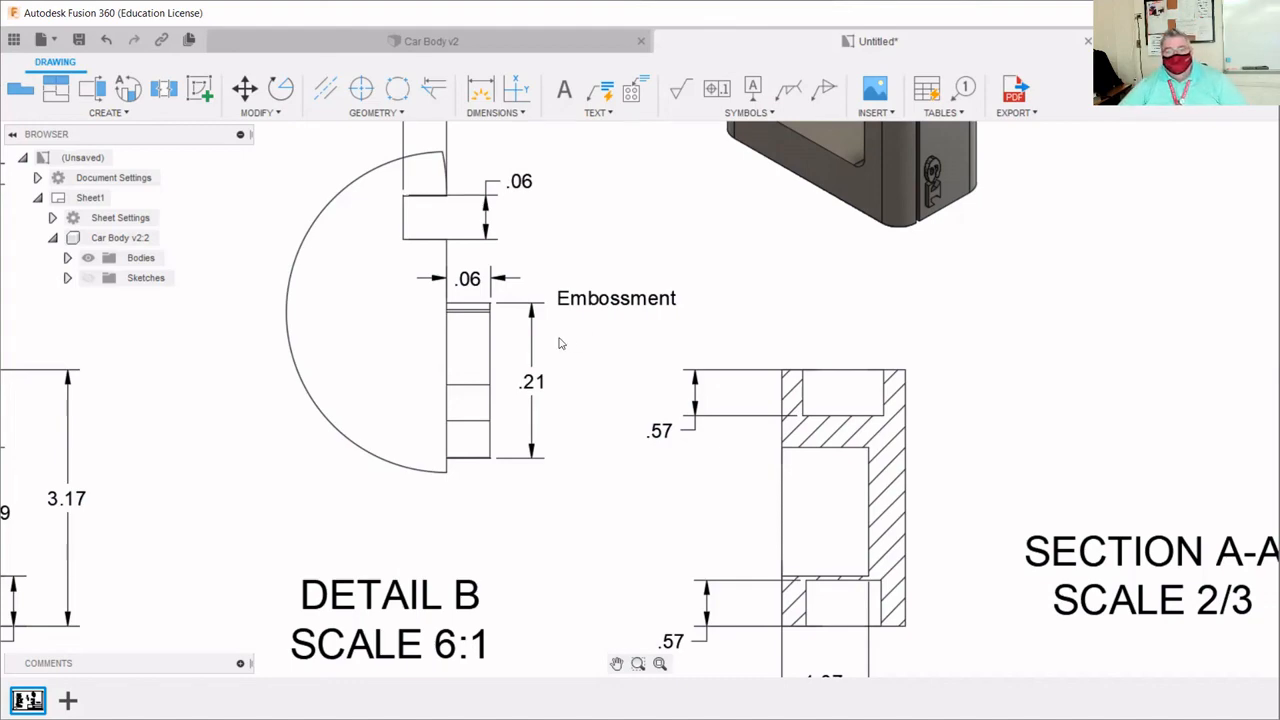
# - Move the pocket depth dimension in section A-A from below the view into the middle pocket, with its text left of the view
pyautogui.scroll(-5, 560, 343)
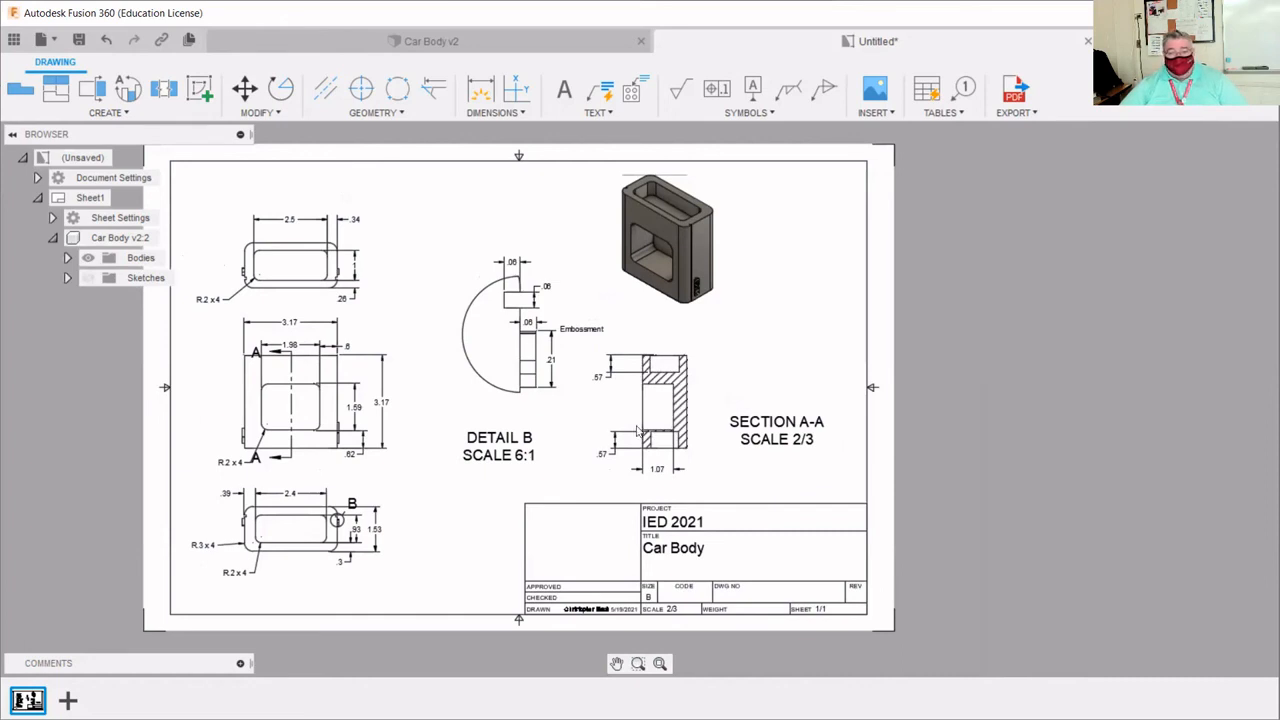
pyautogui.scroll(2, 641, 430)
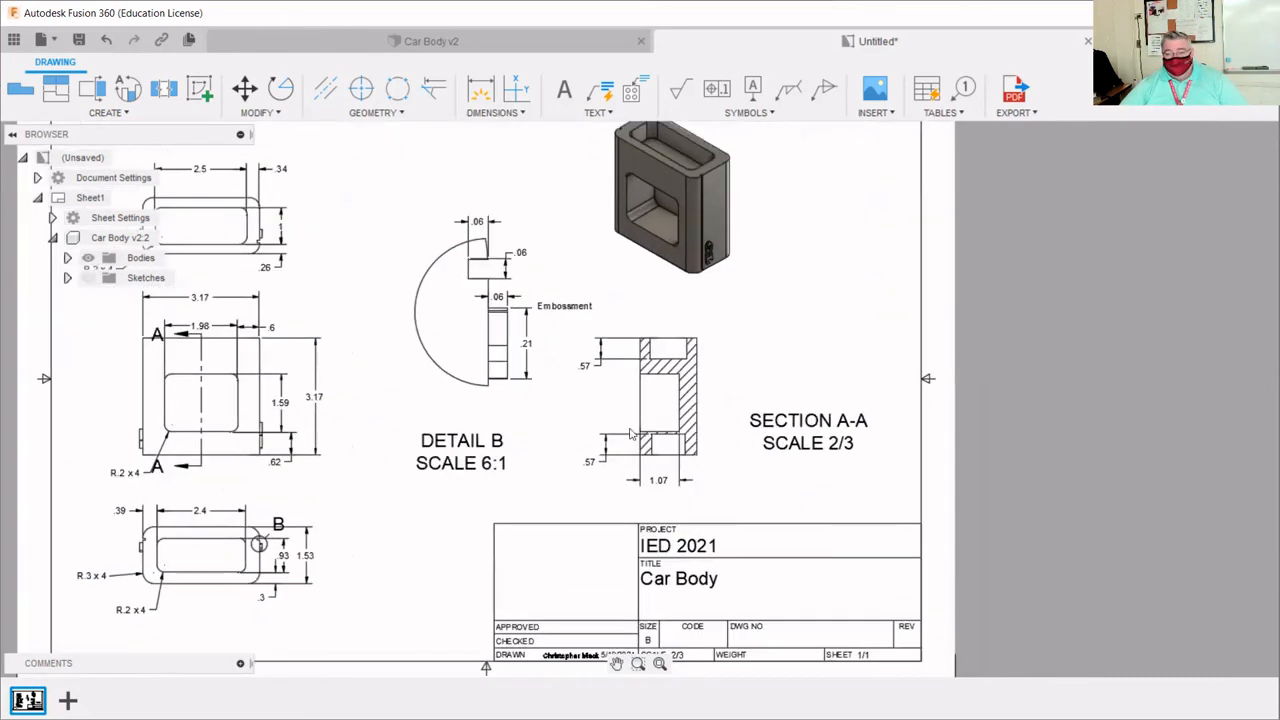
pyautogui.scroll(1, 716, 503)
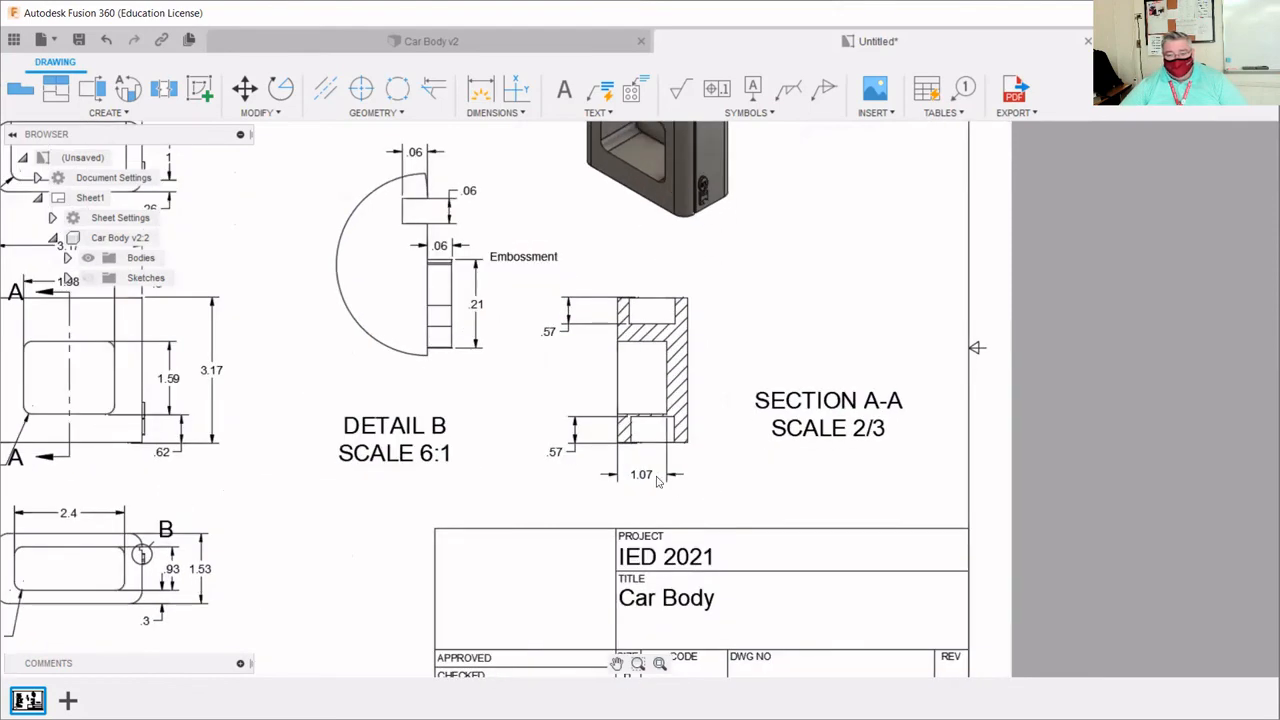
pyautogui.scroll(-1, 533, 483)
pyautogui.scroll(-1, 533, 483)
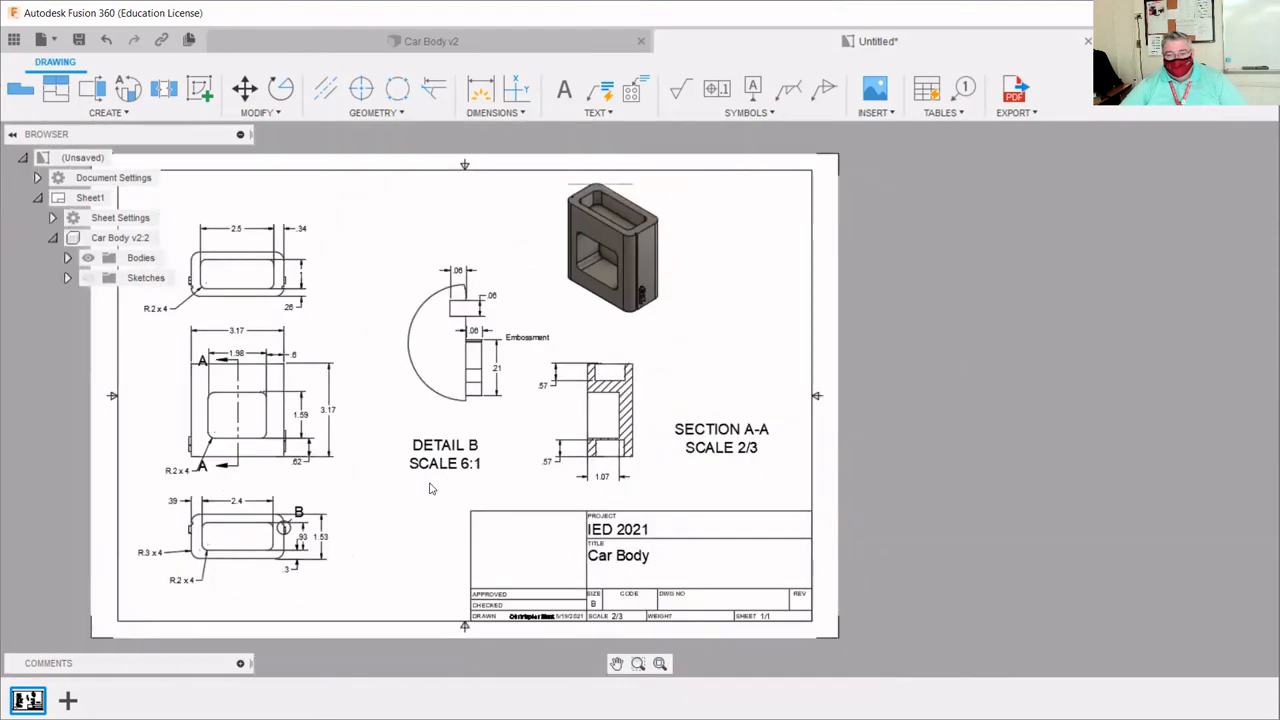
pyautogui.scroll(-1, 432, 488)
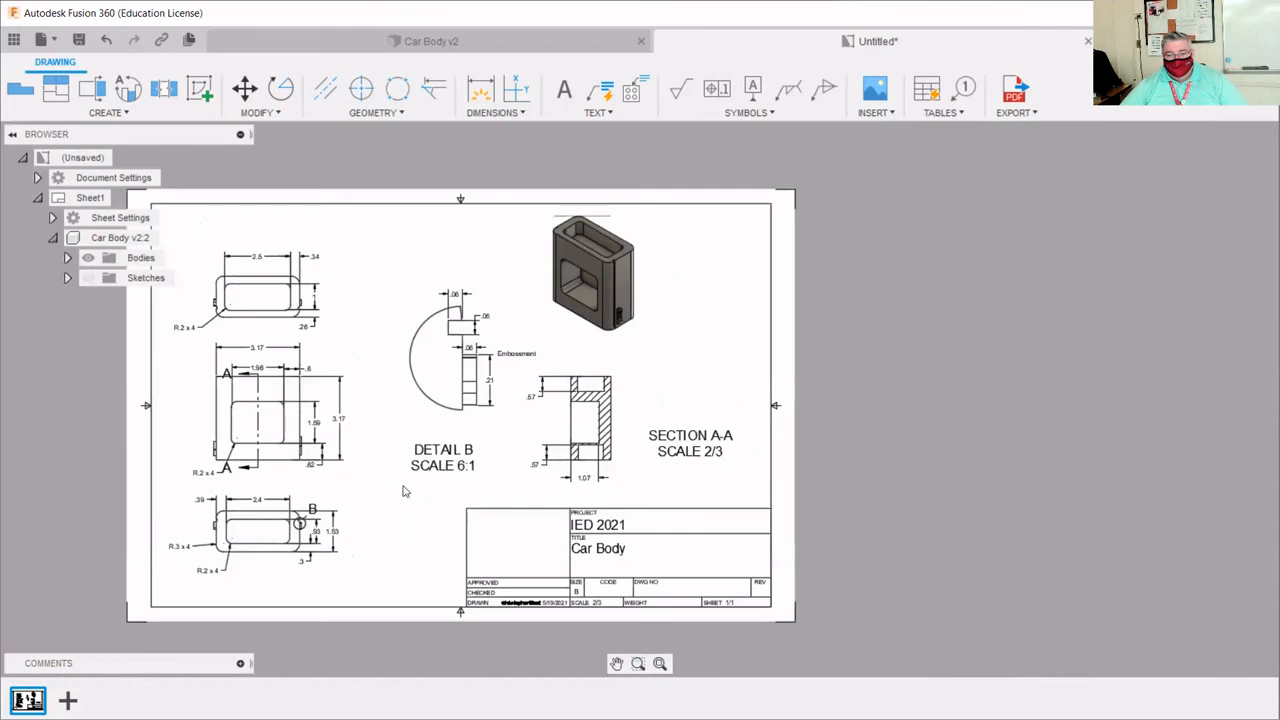
pyautogui.scroll(1, 404, 491)
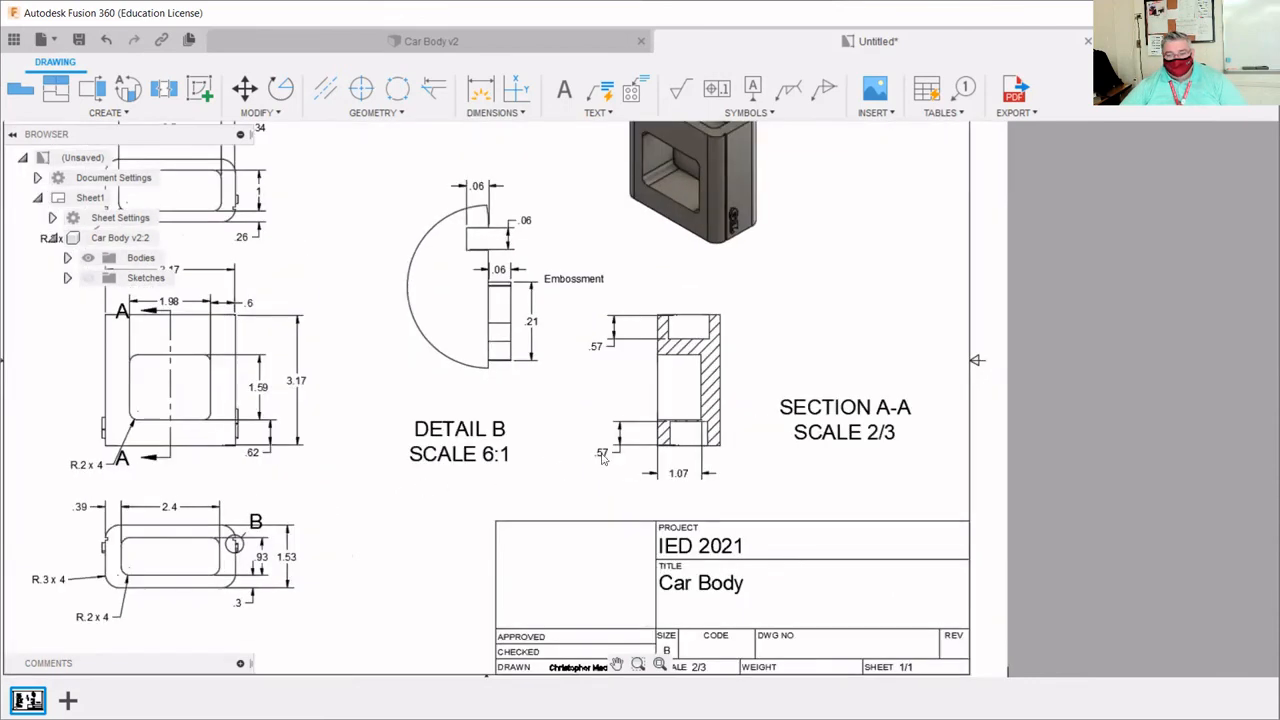
pyautogui.scroll(3, 760, 409)
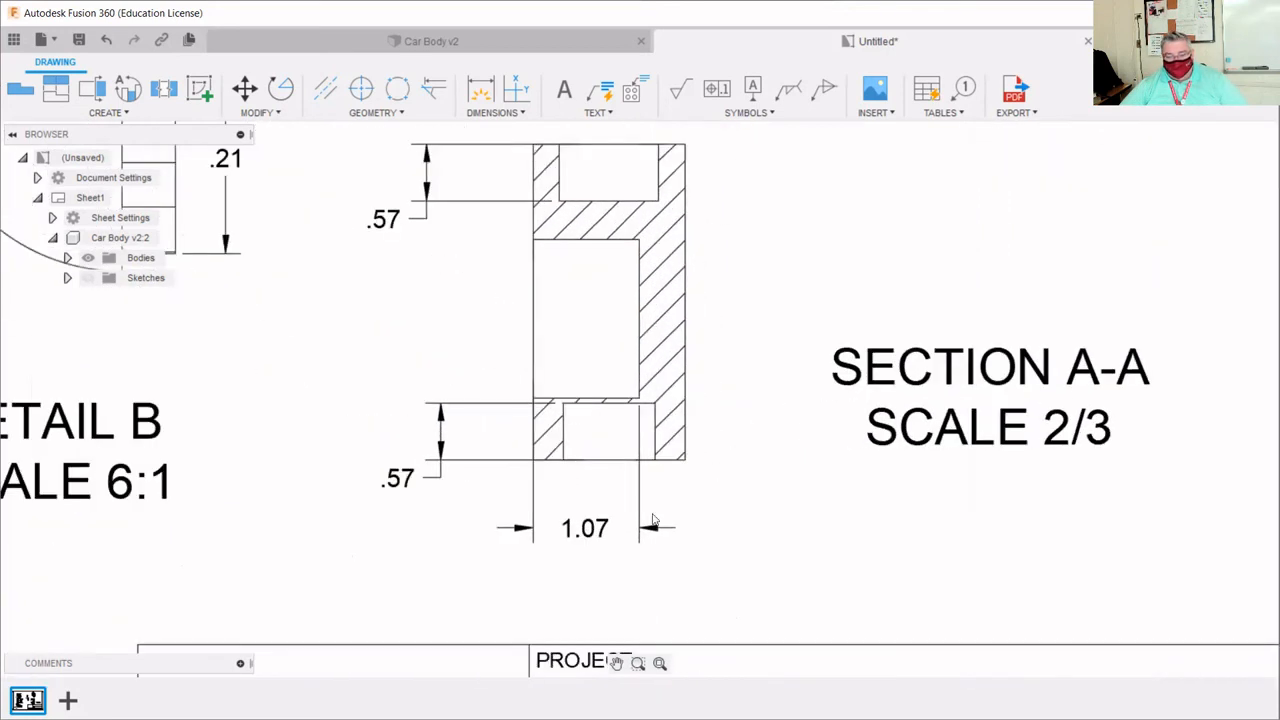
pyautogui.click(585, 532)
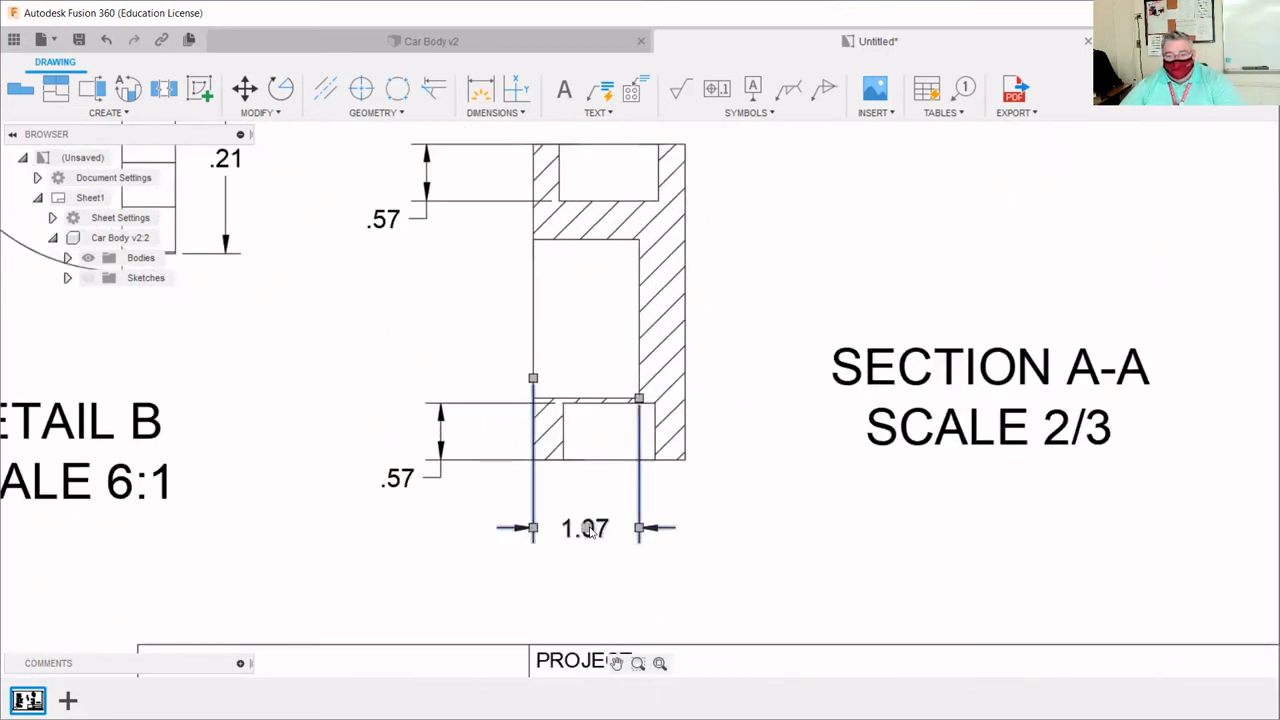
pyautogui.click(585, 528)
pyautogui.click(437, 320)
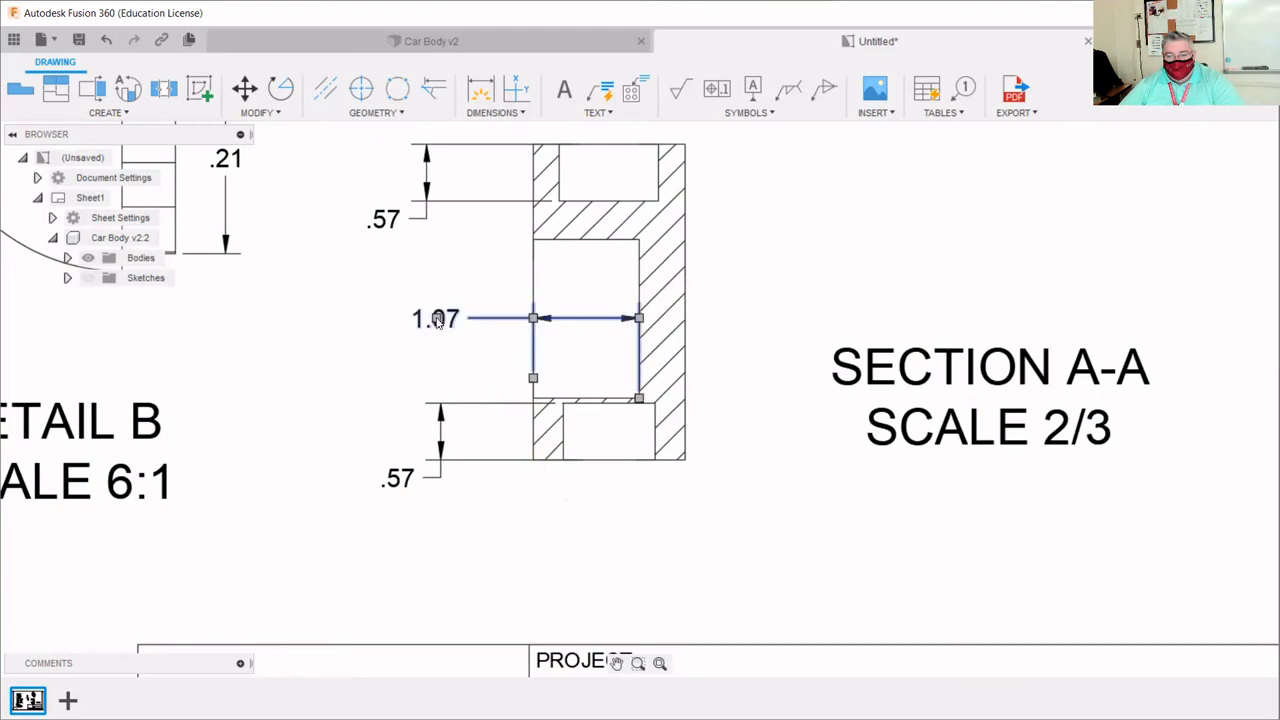
pyautogui.press('Escape')
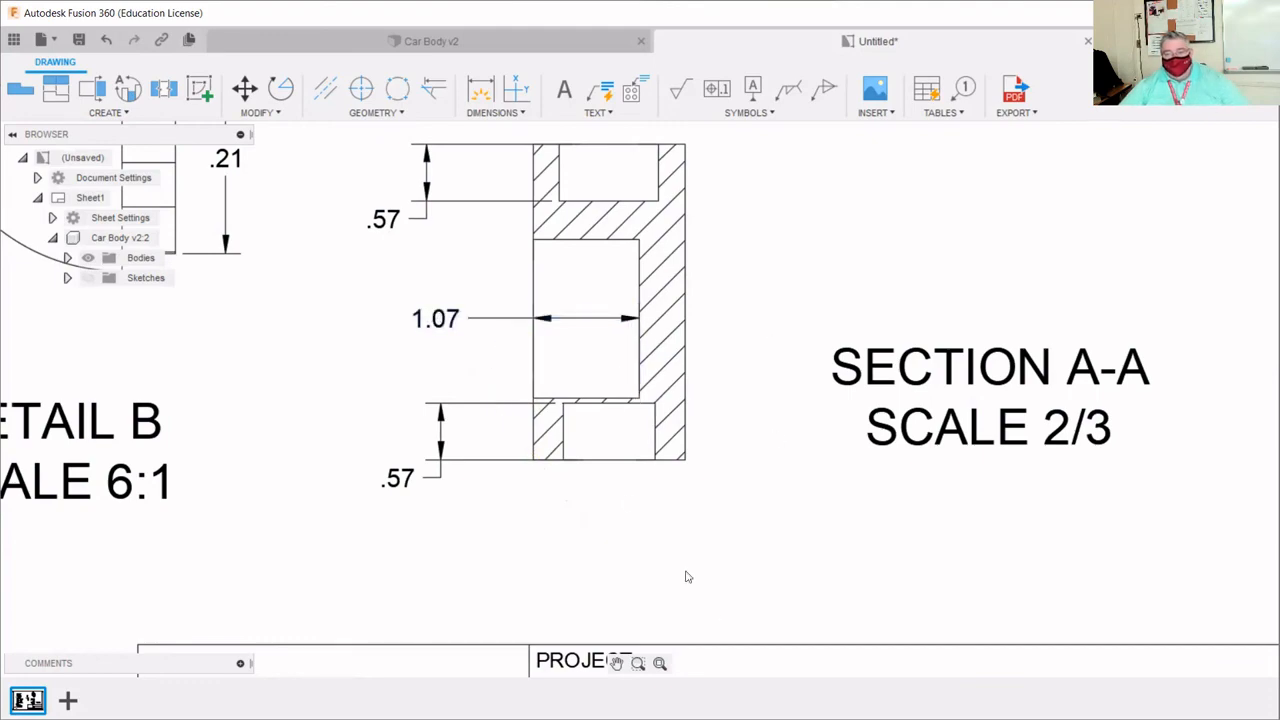
# - Review the whole sheet, the section A-A dimensions, and the title block's project, title, drawn-by and date entries
pyautogui.scroll(-2, 629, 503)
pyautogui.scroll(-5, 629, 503)
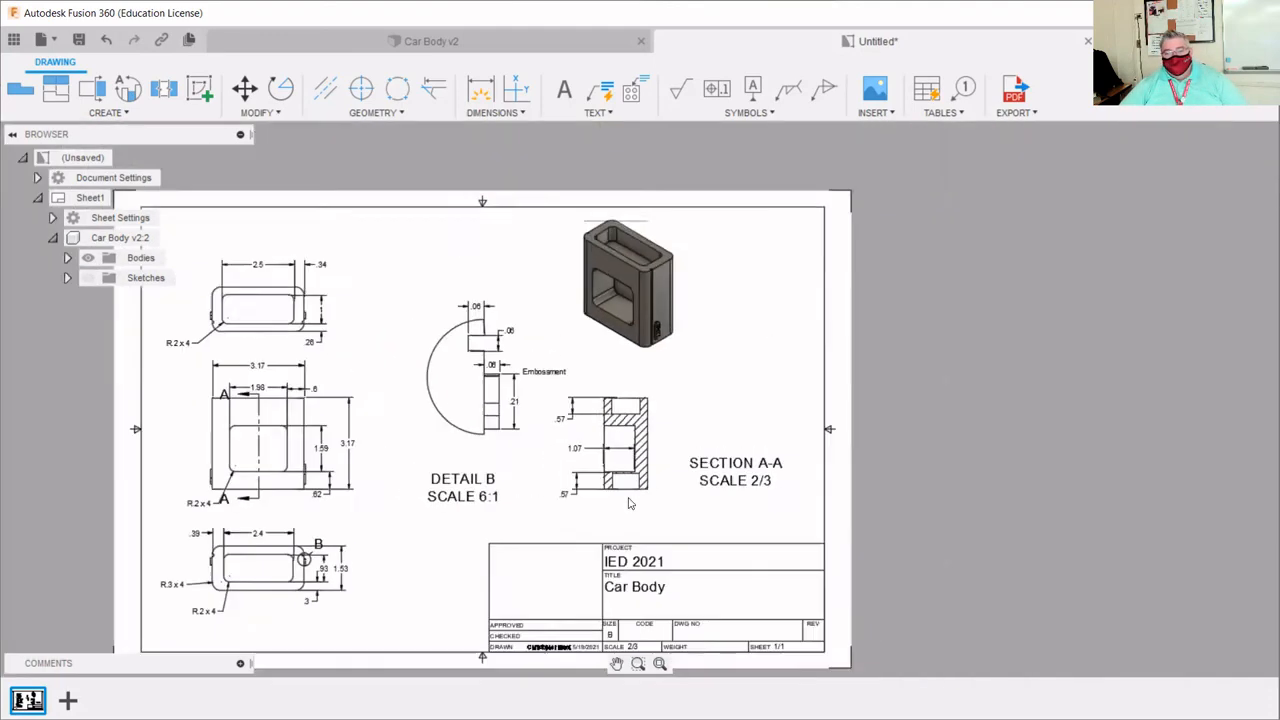
pyautogui.scroll(4, 653, 454)
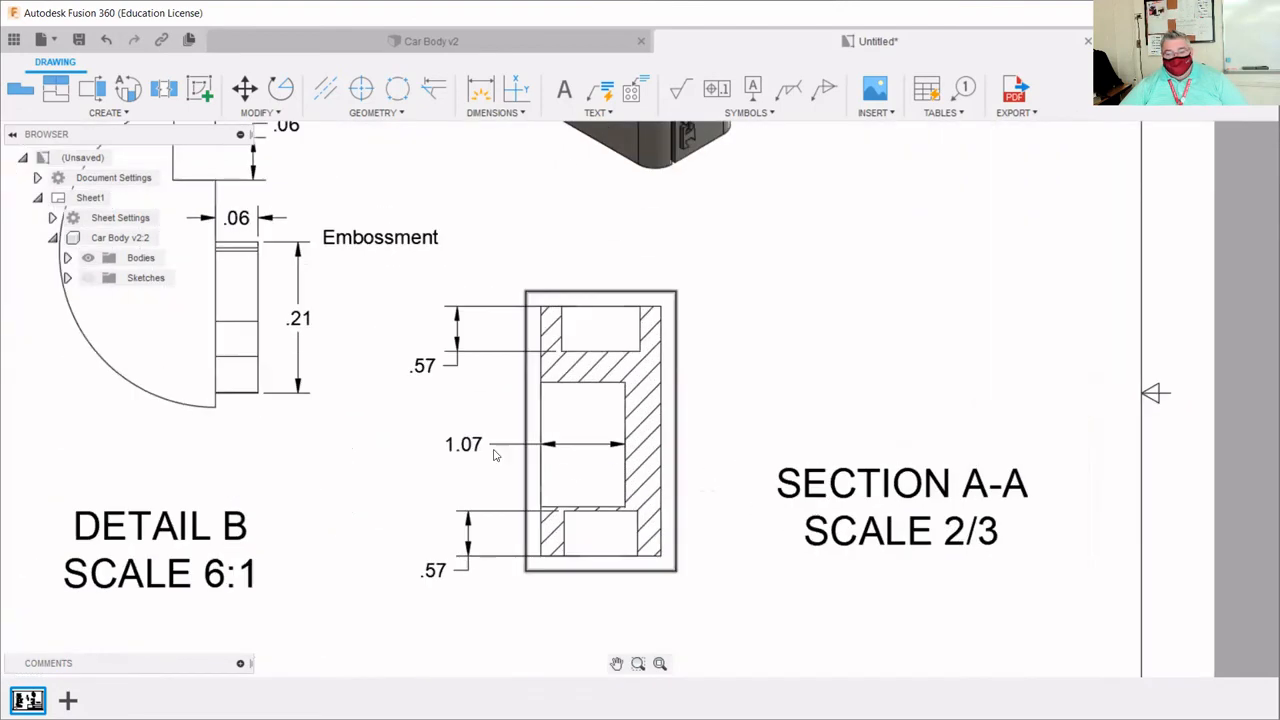
pyautogui.scroll(-5, 511, 519)
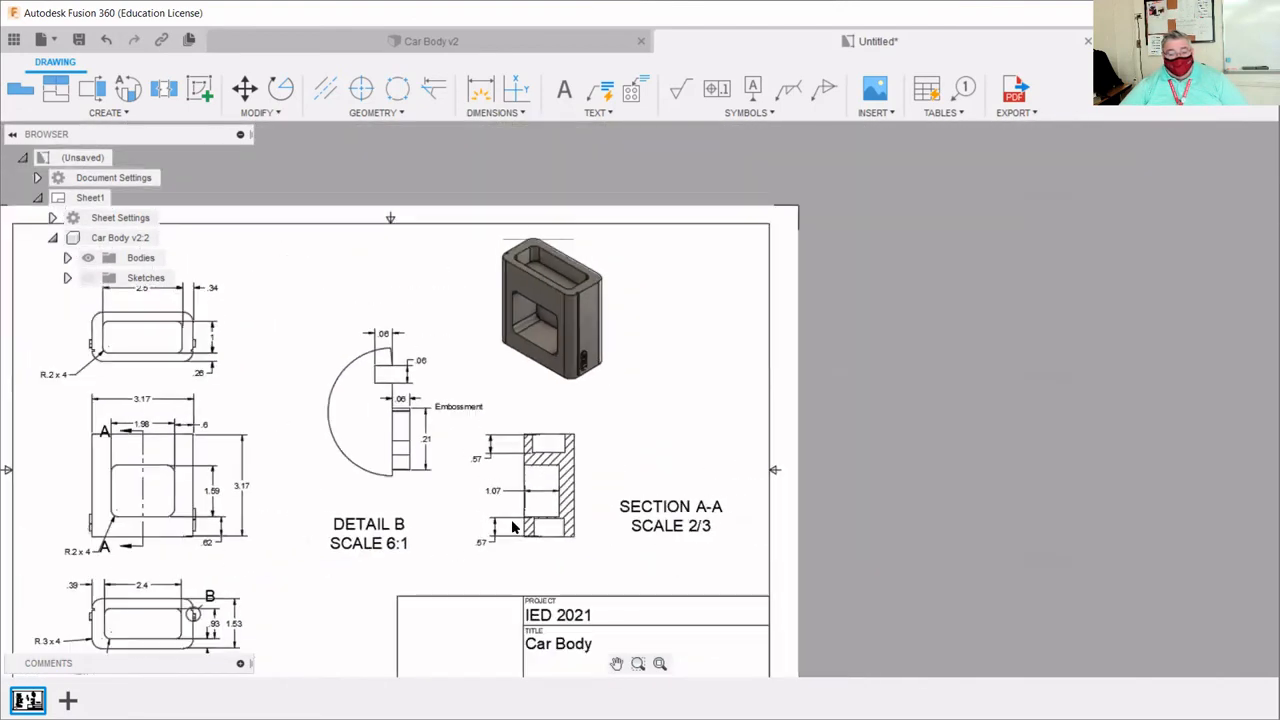
pyautogui.scroll(-4, 511, 527)
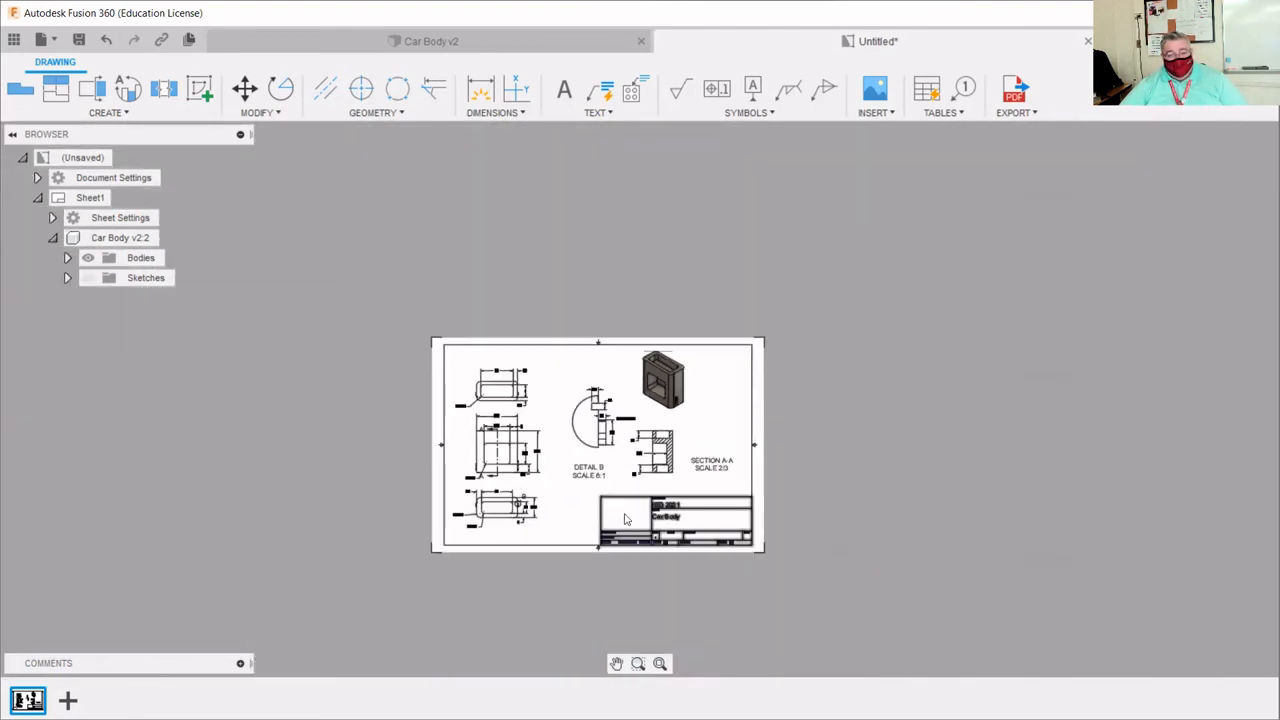
pyautogui.scroll(2, 569, 464)
pyautogui.scroll(2, 306, 398)
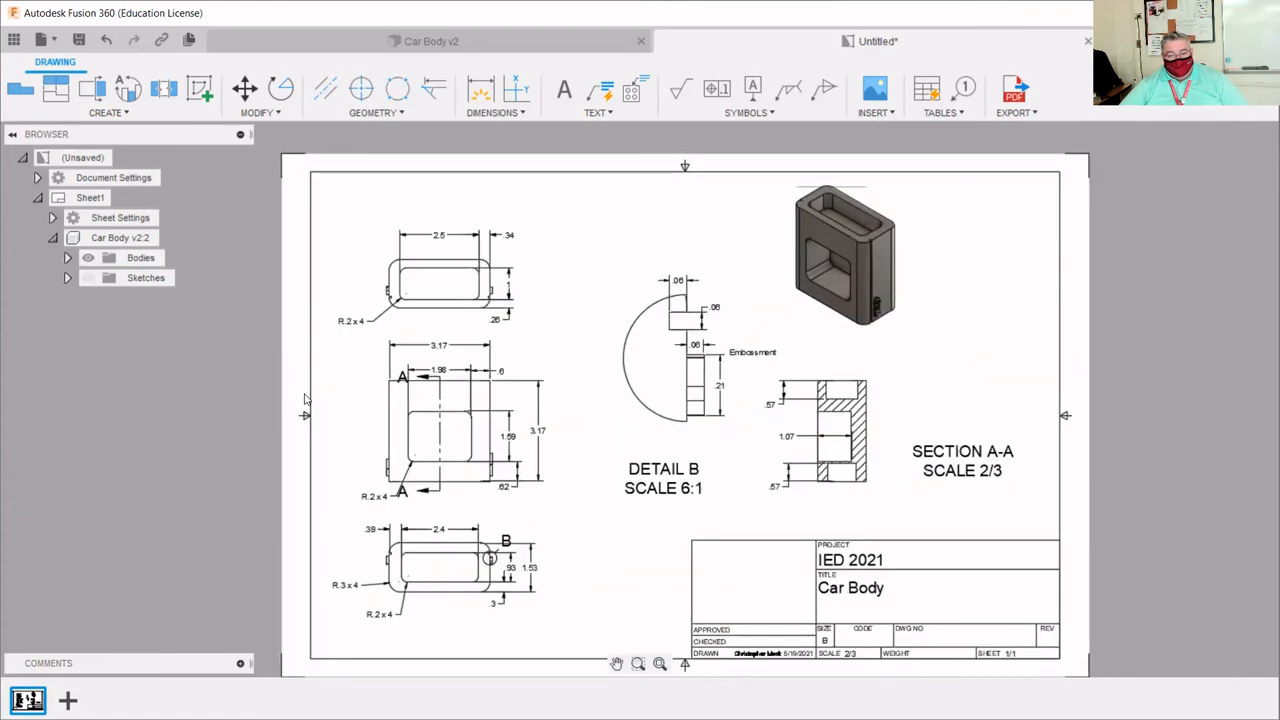
pyautogui.scroll(1, 672, 592)
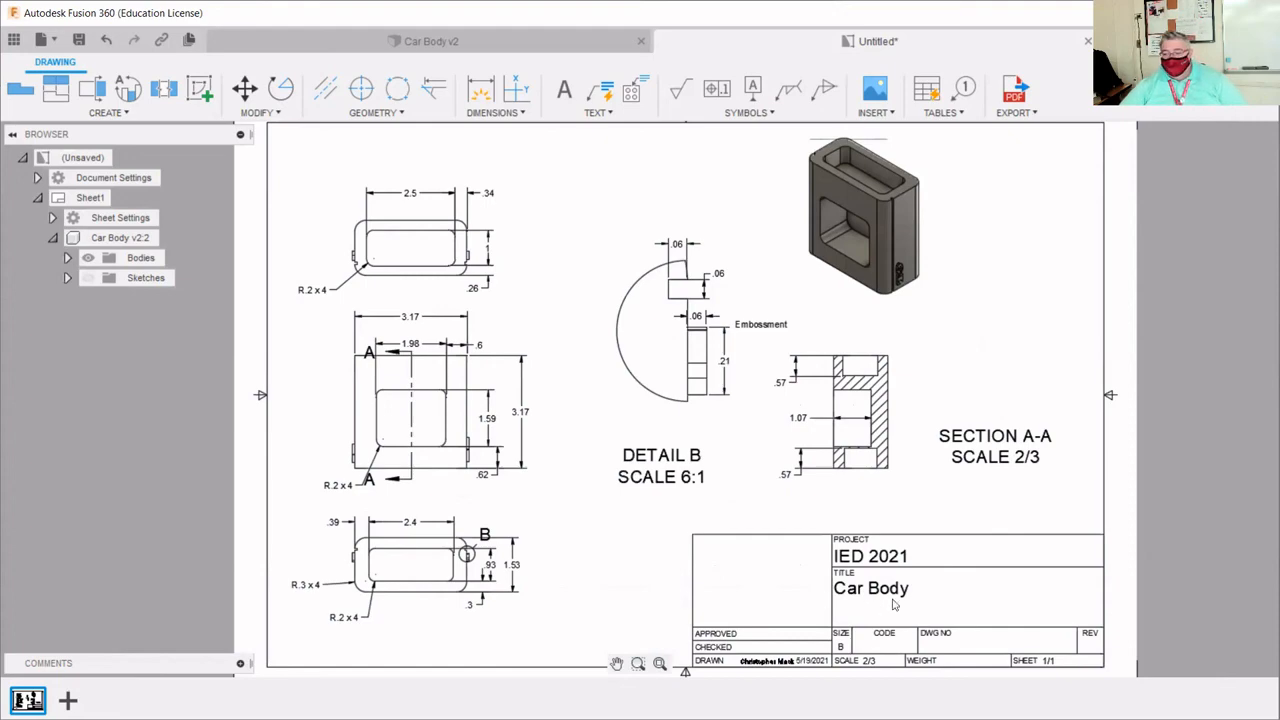
pyautogui.scroll(-2, 902, 596)
pyautogui.scroll(1, 826, 652)
pyautogui.scroll(5, 826, 652)
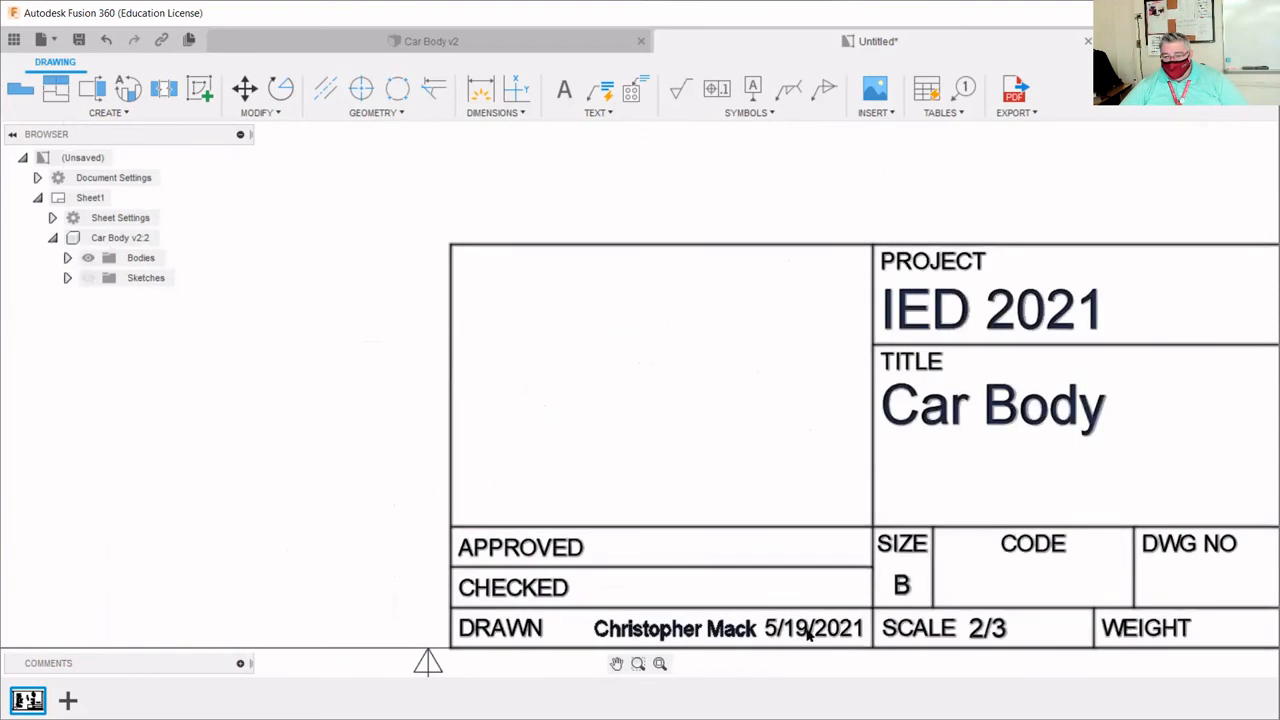
pyautogui.scroll(-3, 808, 634)
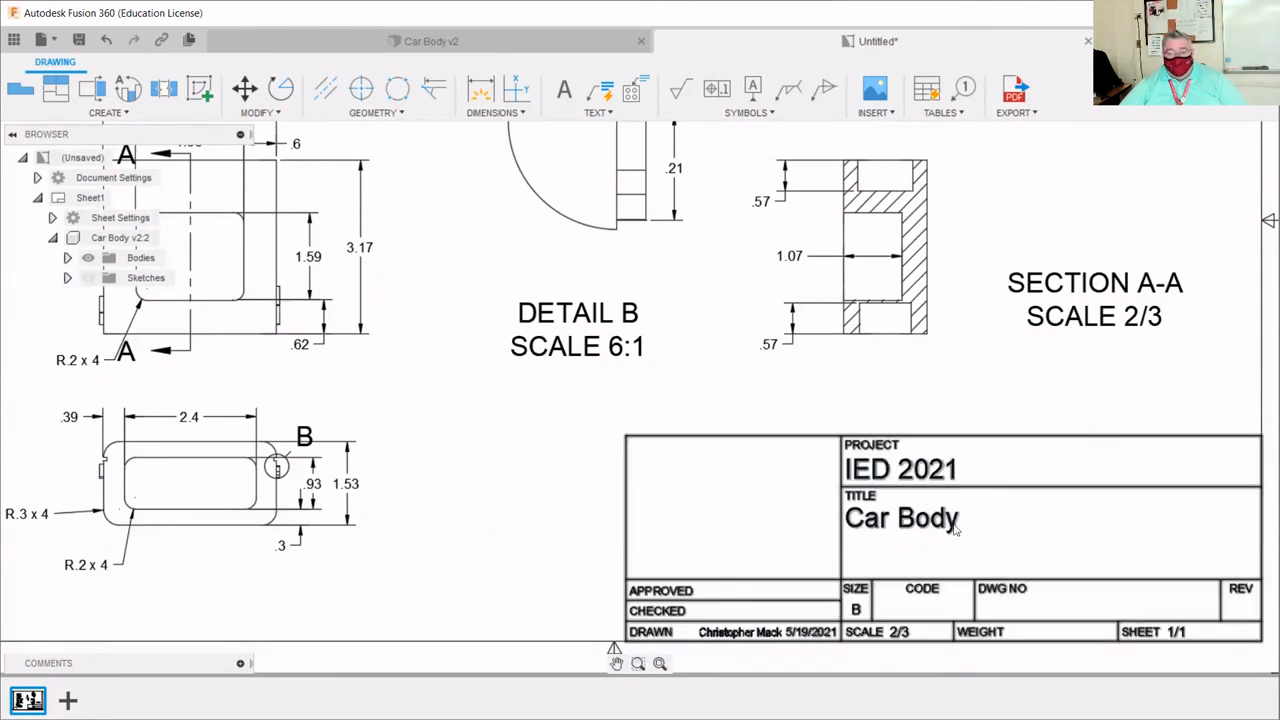
# - Inspect the title block's editable attributes, including the title text, and exit title block editing
pyautogui.doubleClick(885, 520)
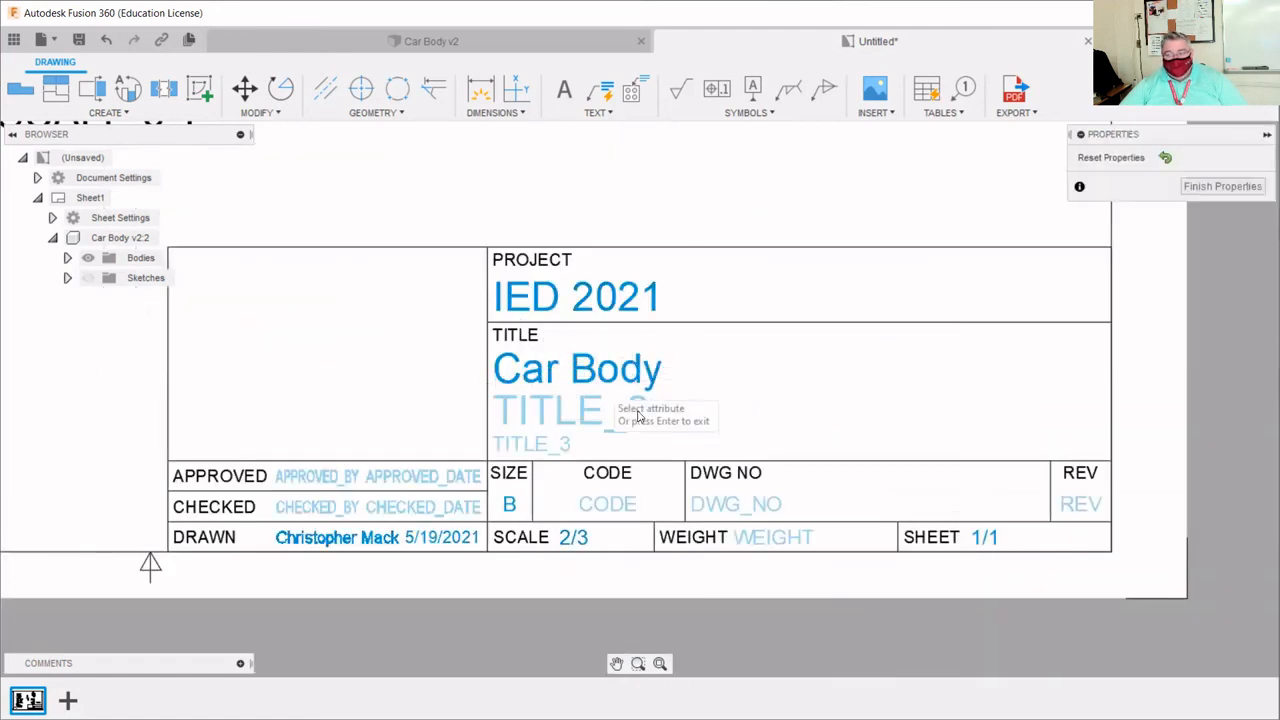
pyautogui.click(592, 373)
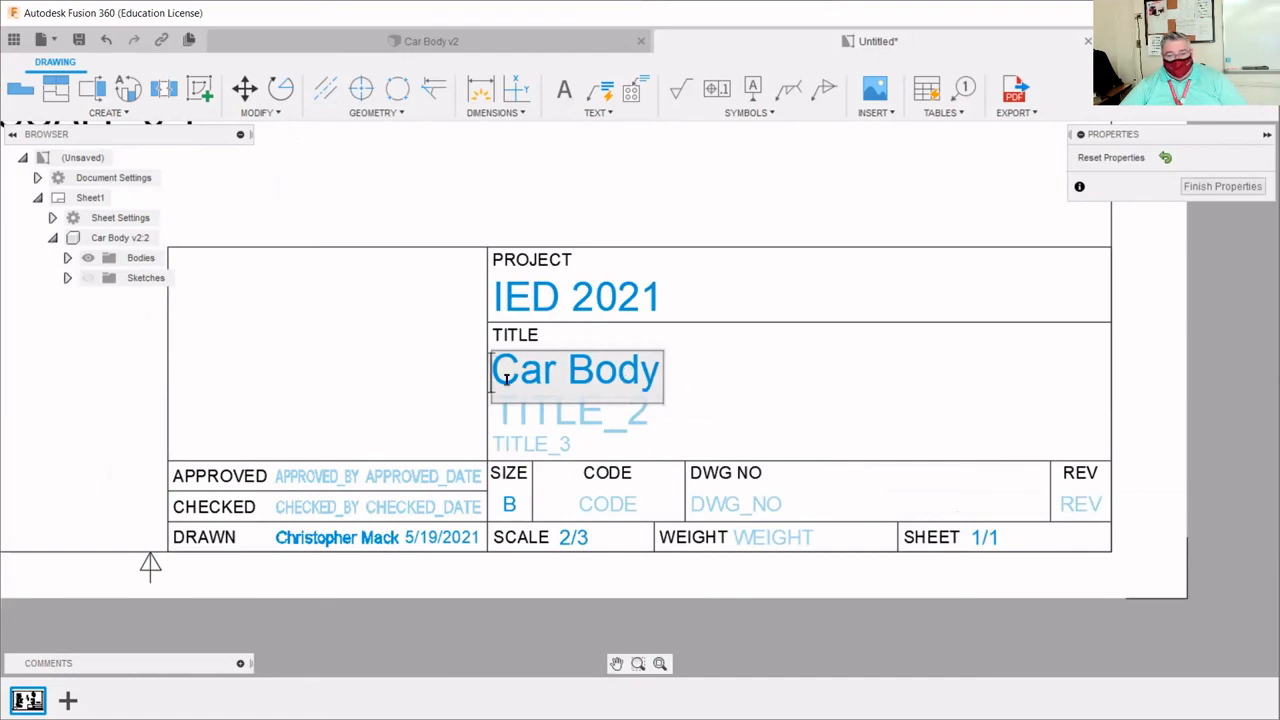
pyautogui.scroll(-4, 620, 433)
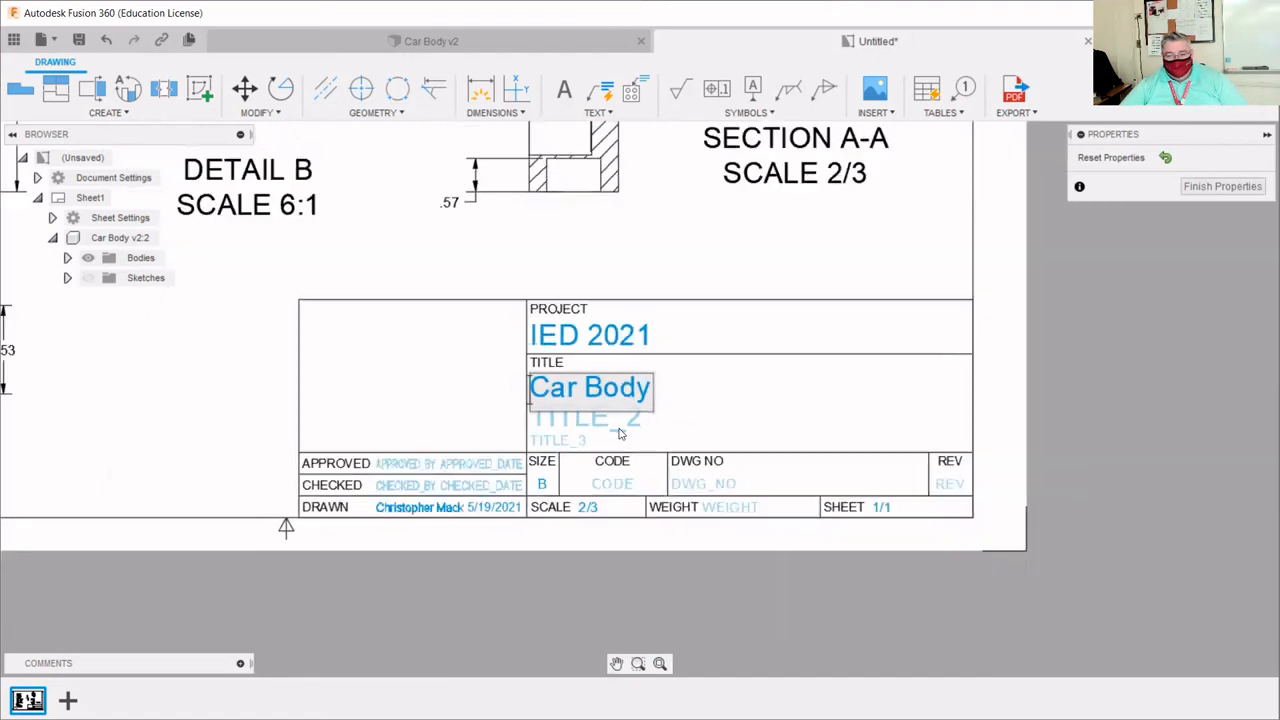
pyautogui.scroll(-5, 1002, 575)
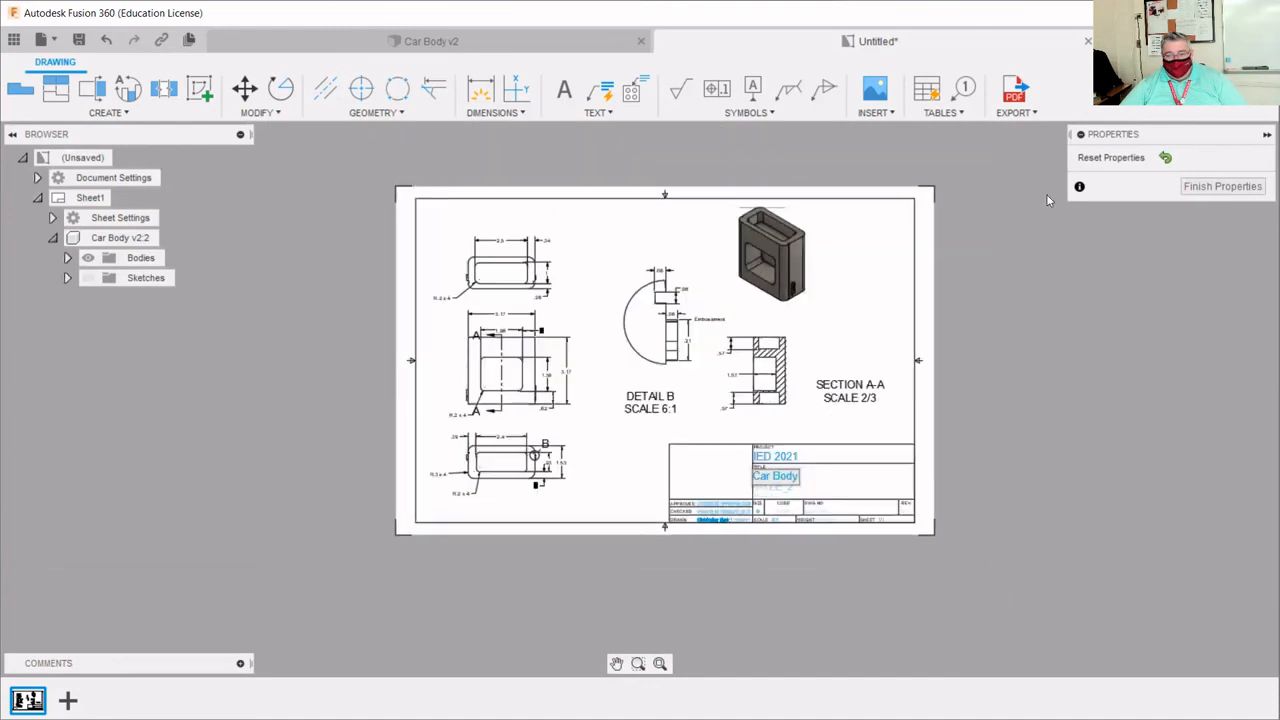
pyautogui.scroll(1, 993, 236)
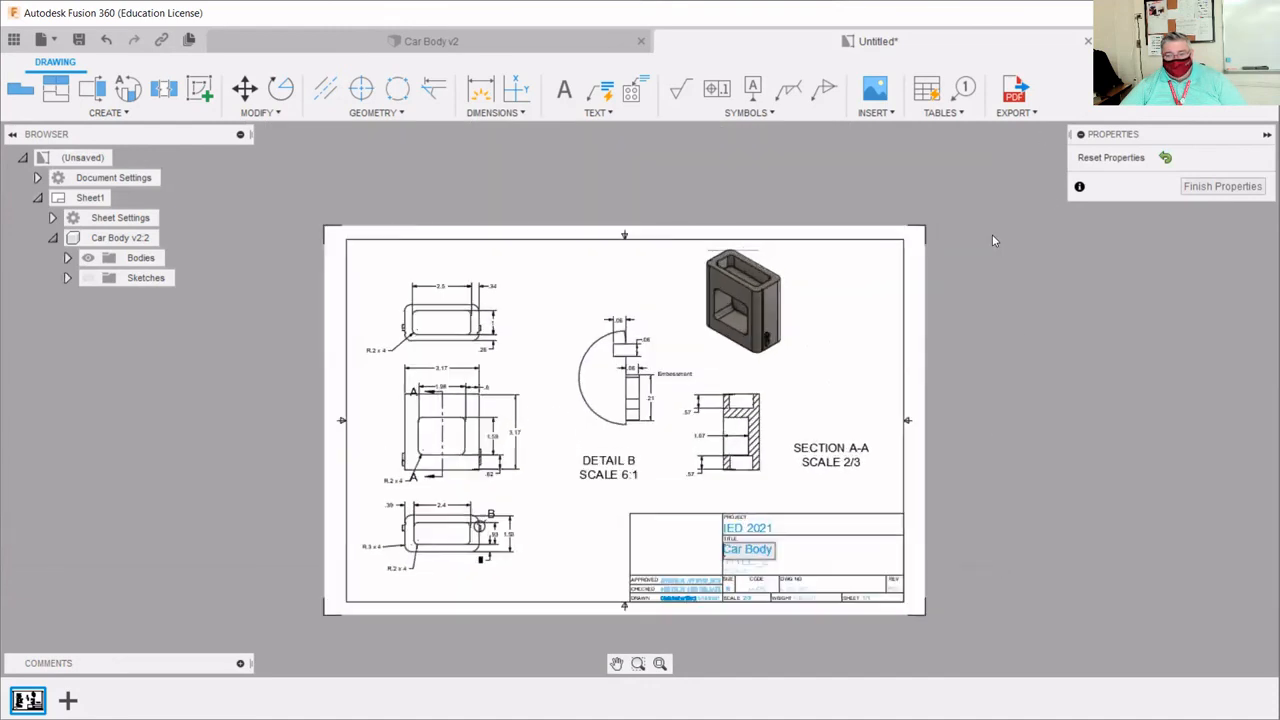
pyautogui.click(976, 511)
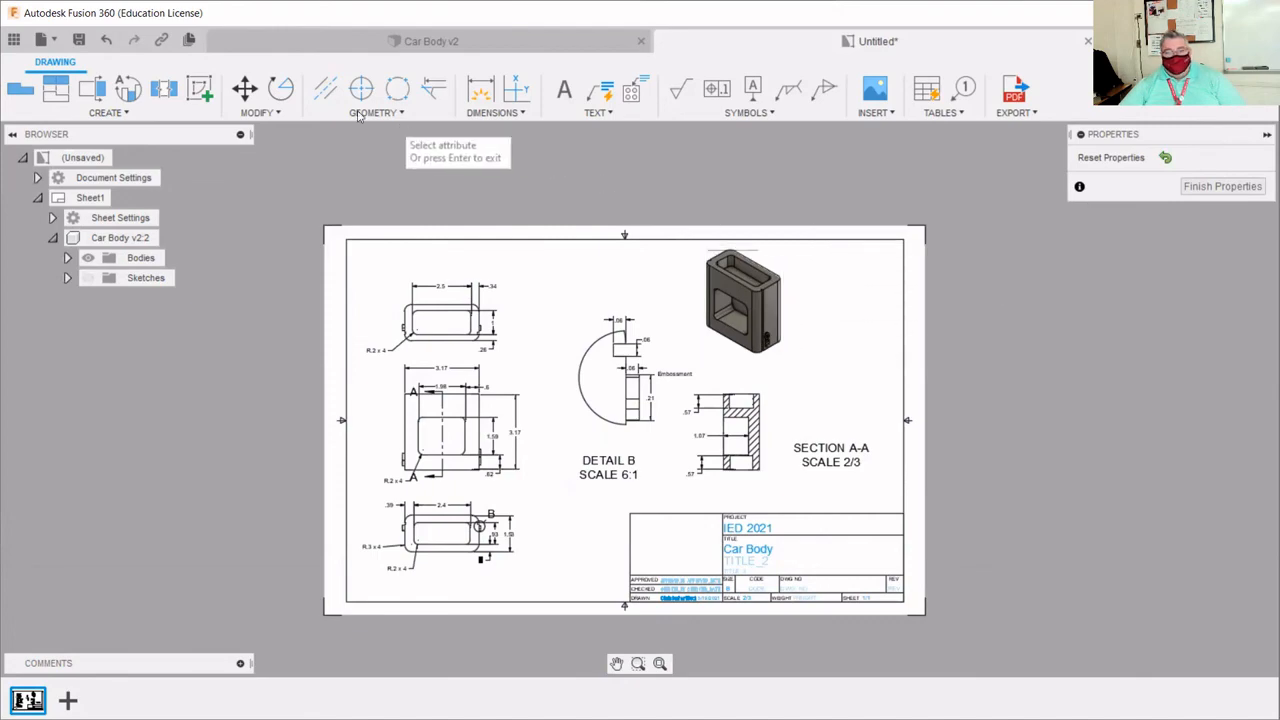
pyautogui.press('Return')
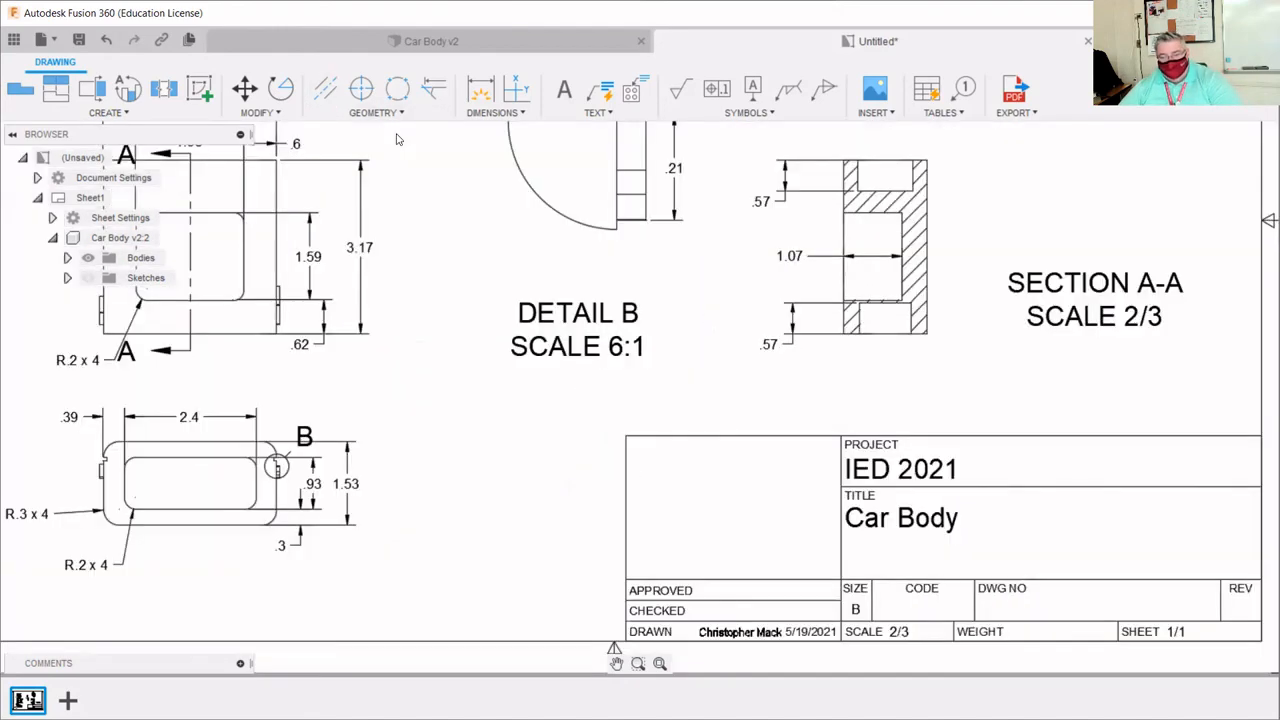
# - Save the drawing as Car Body Drawing in the IED 2021 project
pyautogui.scroll(-8, 476, 609)
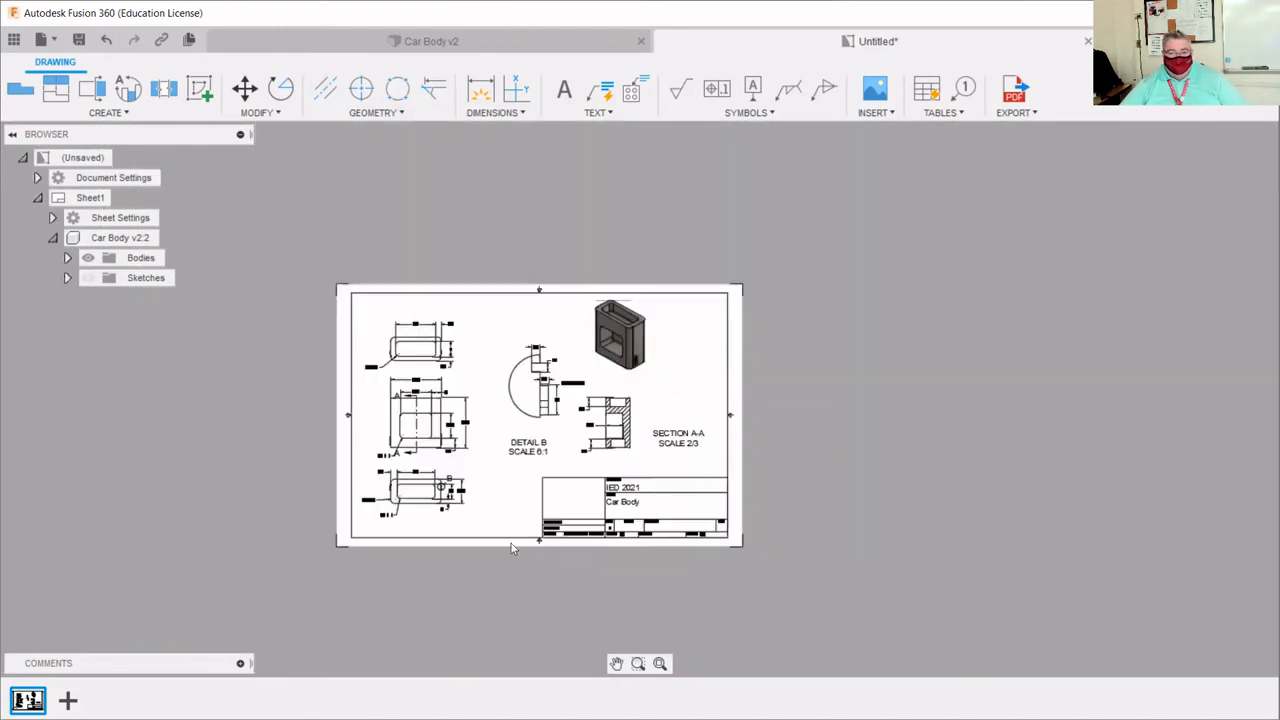
pyautogui.scroll(3, 367, 495)
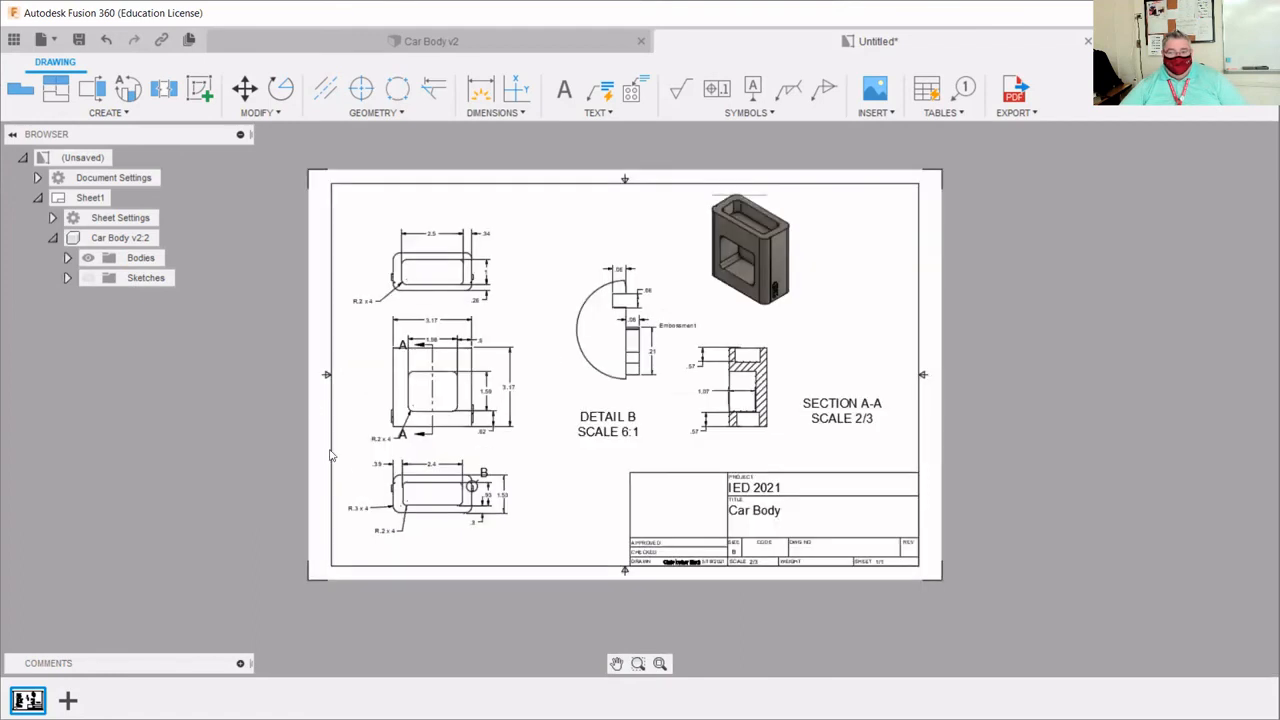
pyautogui.click(79, 41)
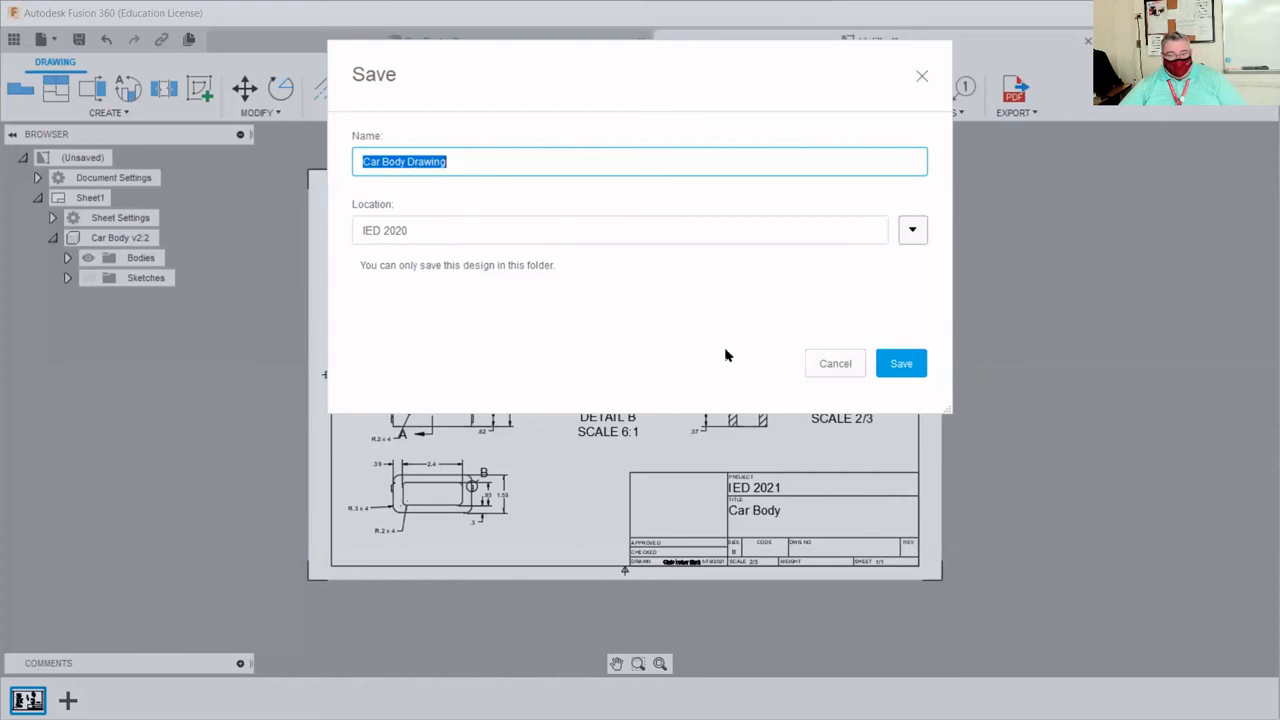
pyautogui.click(912, 231)
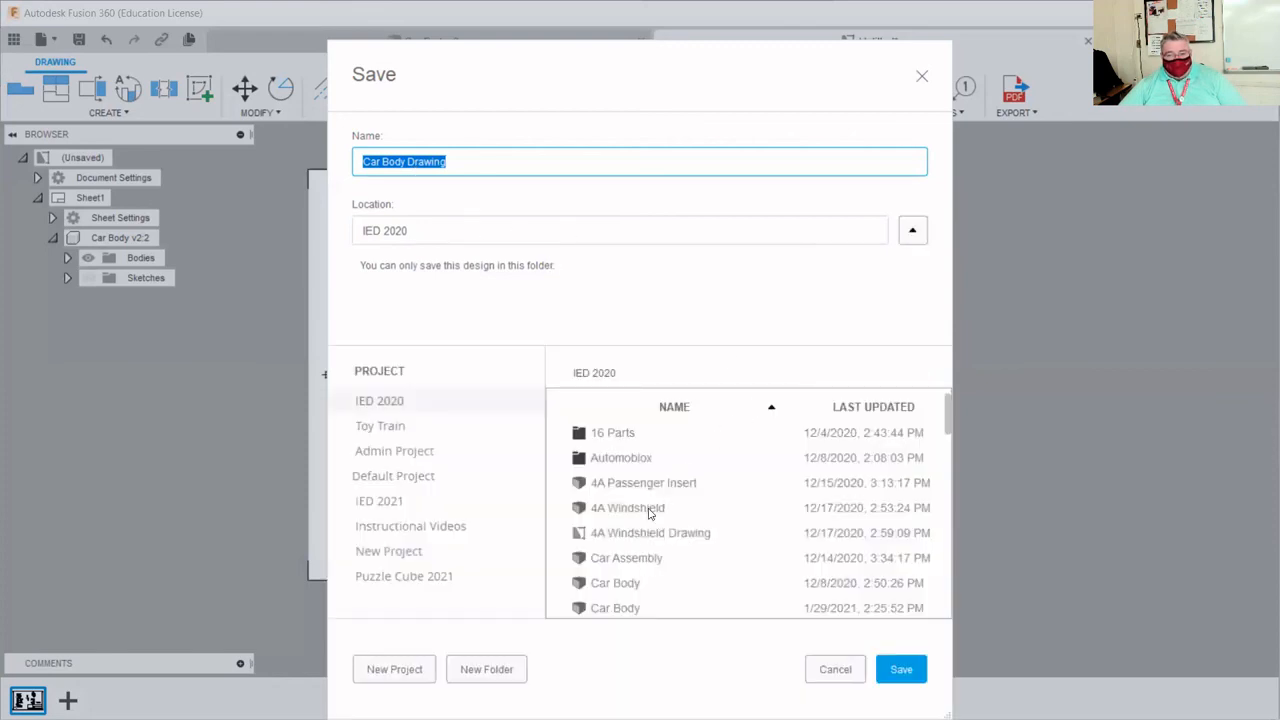
pyautogui.click(397, 509)
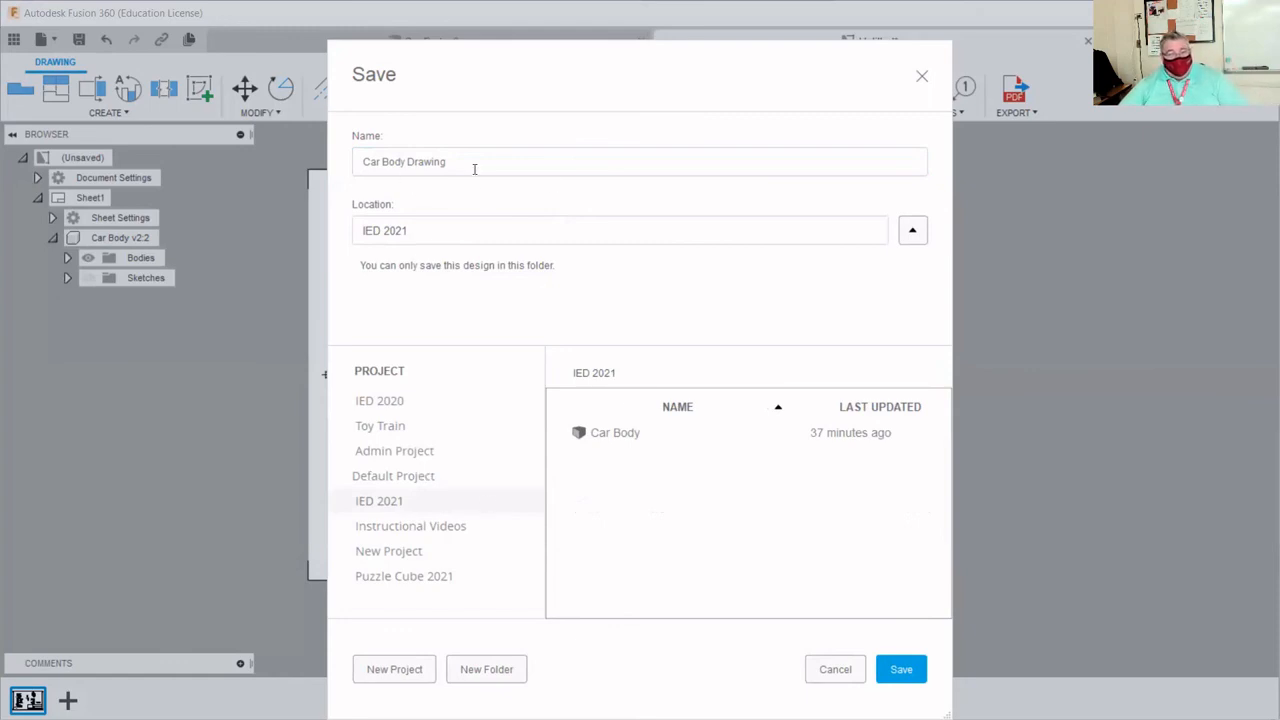
pyautogui.click(902, 670)
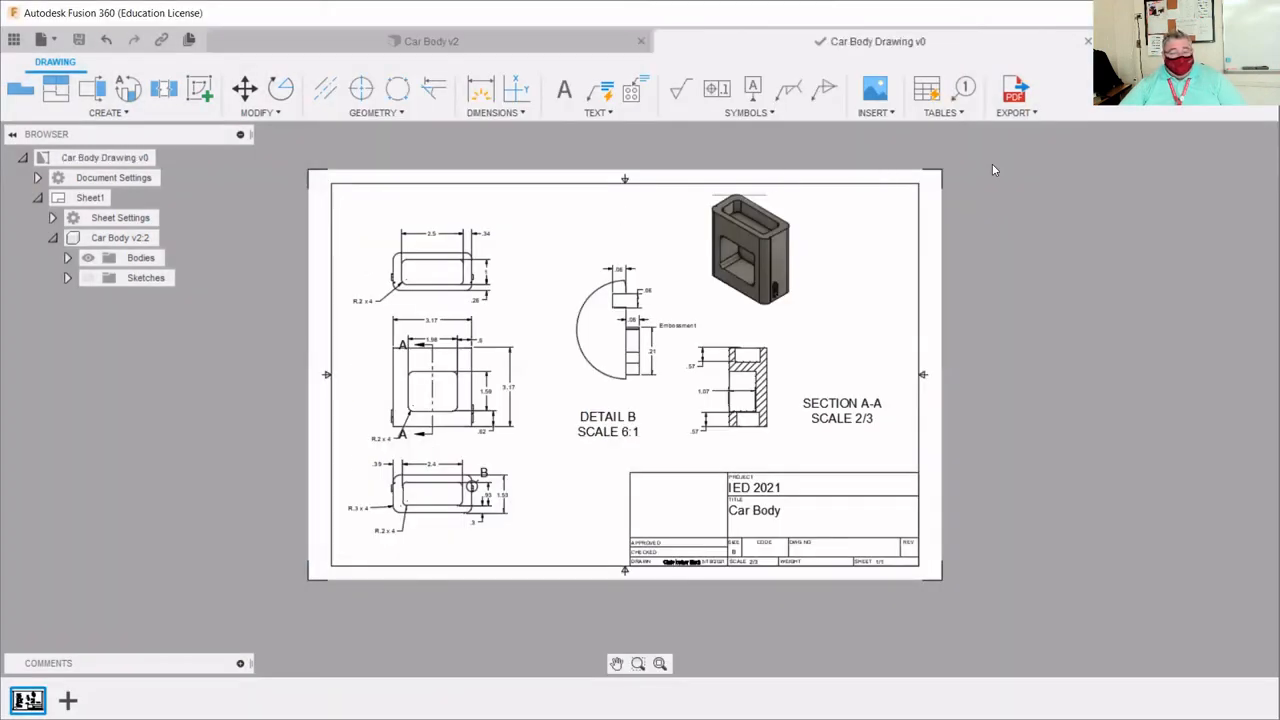
# - Export all sheets of the drawing to PDF with lineweights on and without opening the PDF
pyautogui.click(1012, 94)
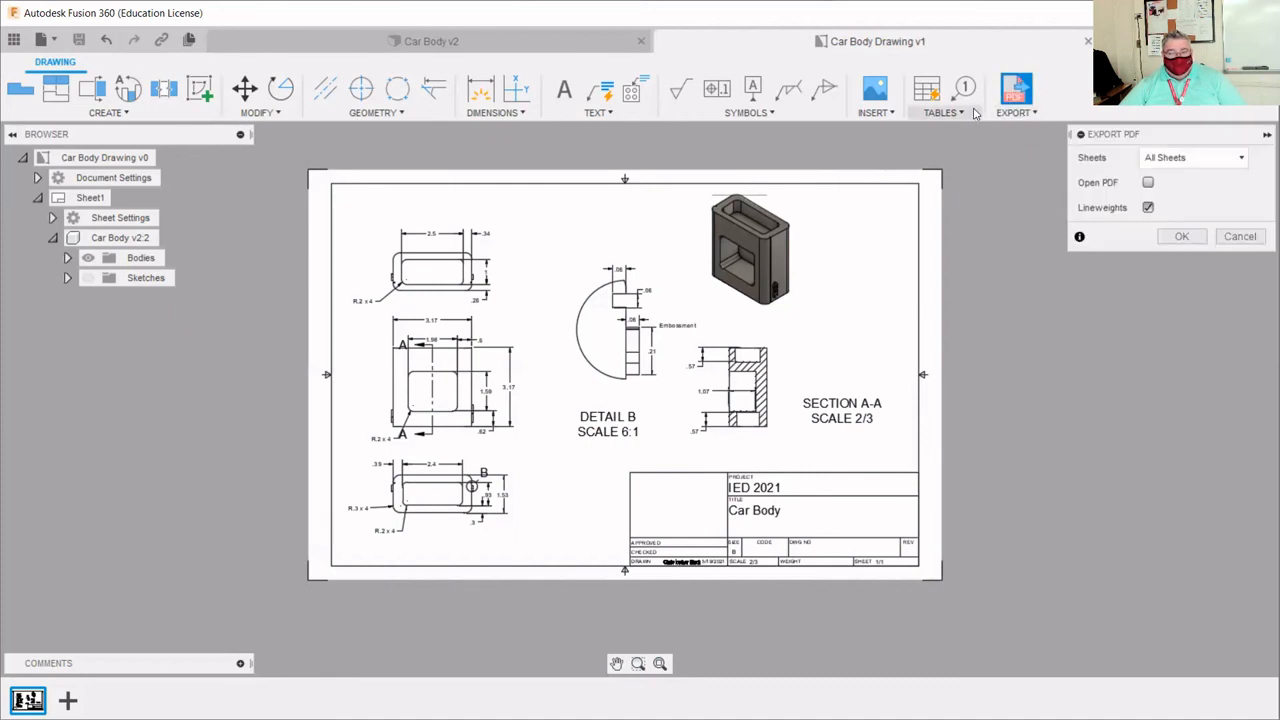
pyautogui.click(1186, 244)
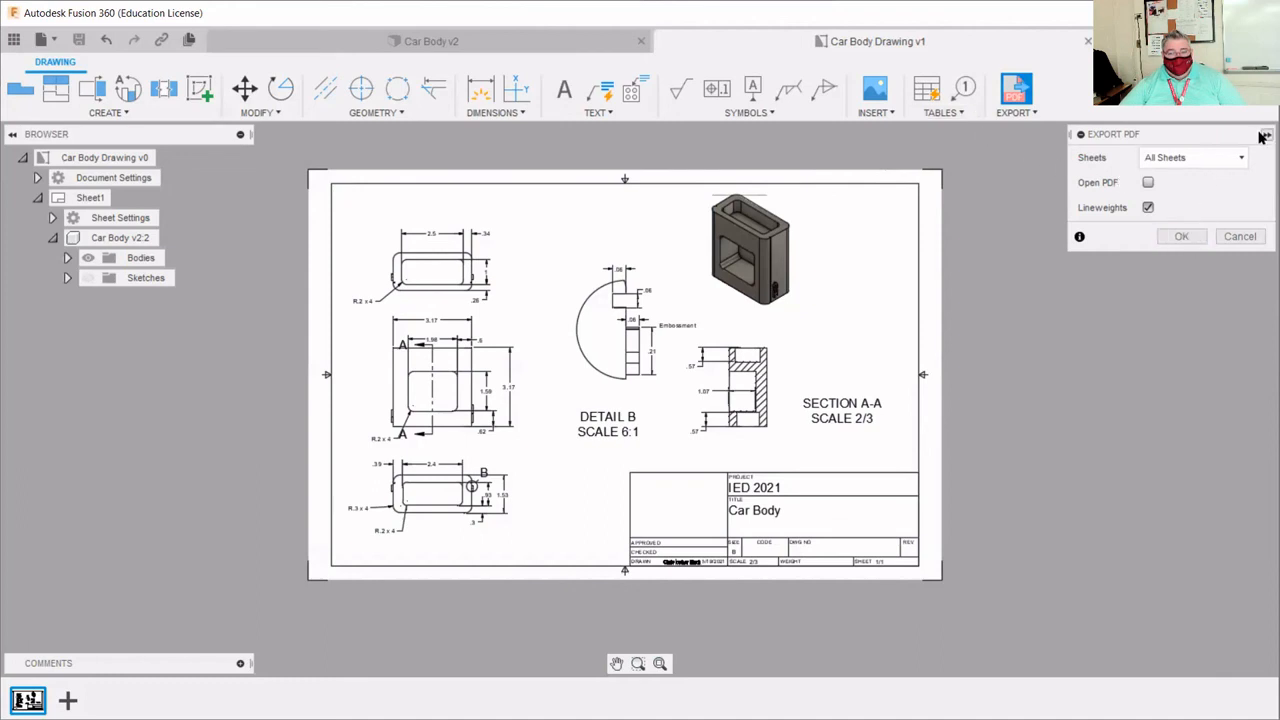